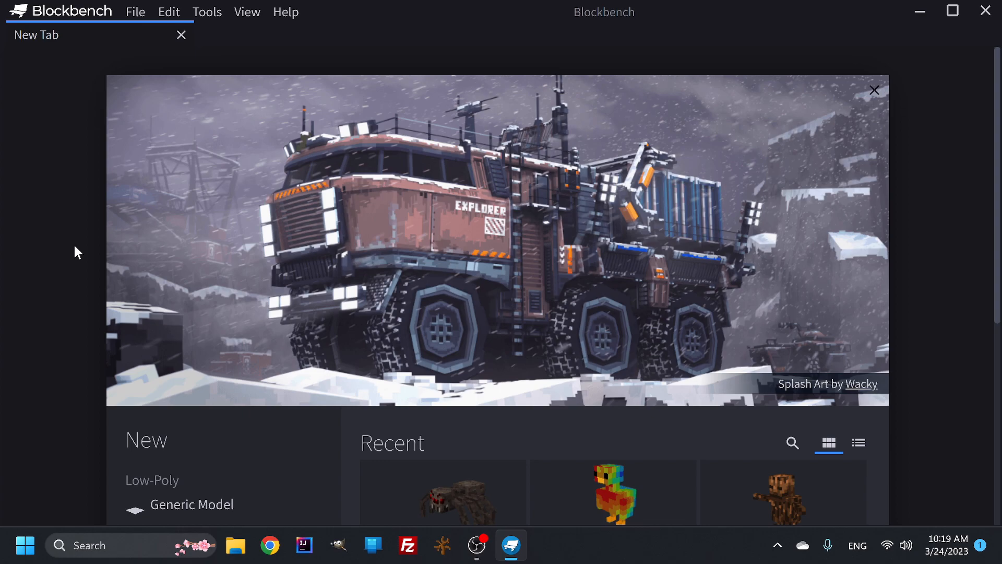
Open the recent fluffers model and examine it from different angles.
scroll(77, 252, down, 5)
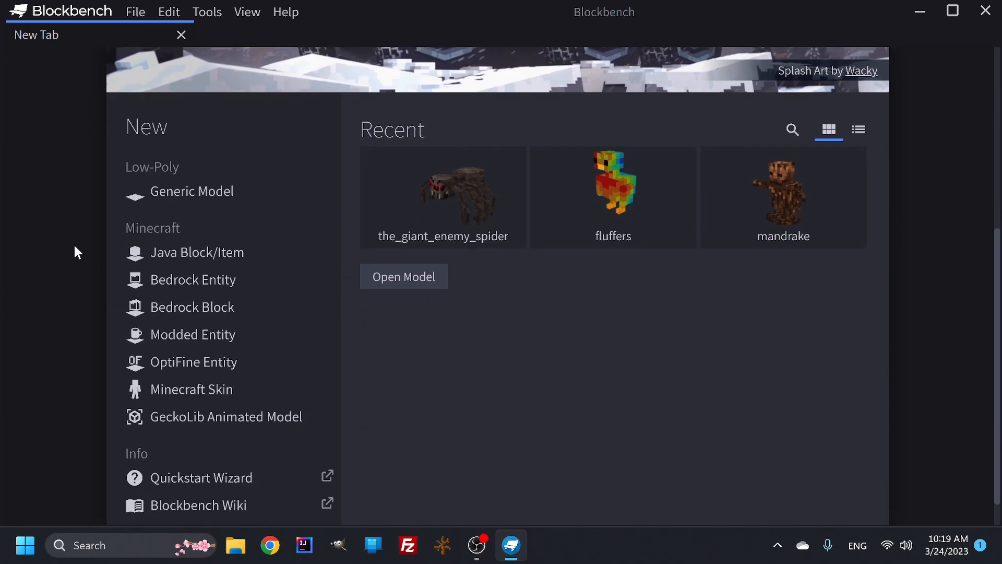
scroll(78, 252, up, 1)
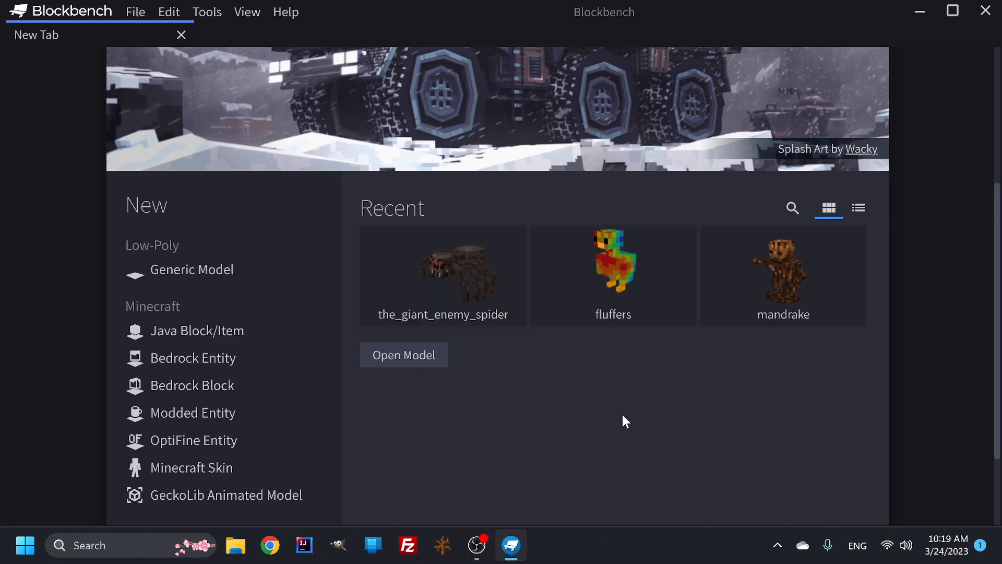
click(631, 291)
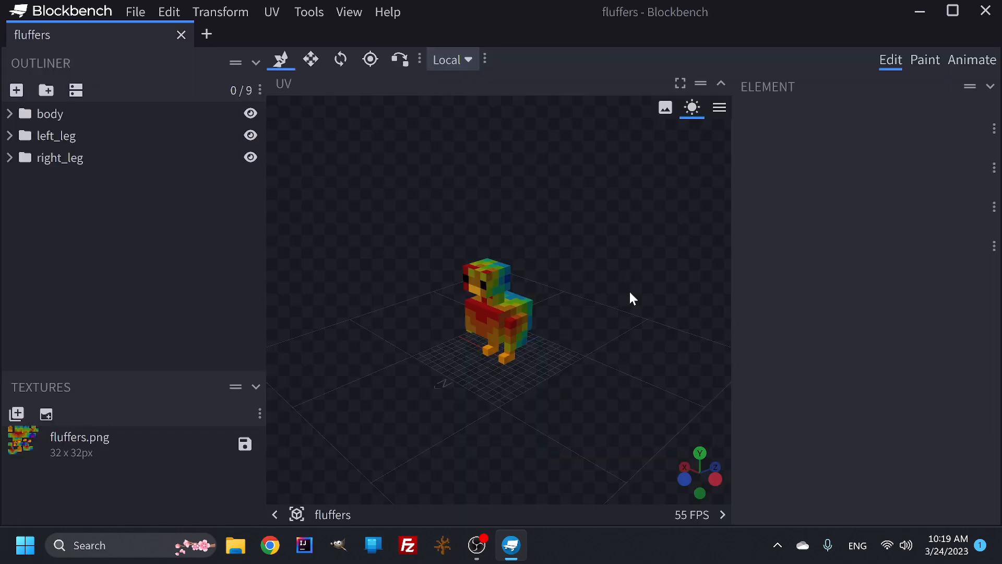
drag(540, 421, 597, 441)
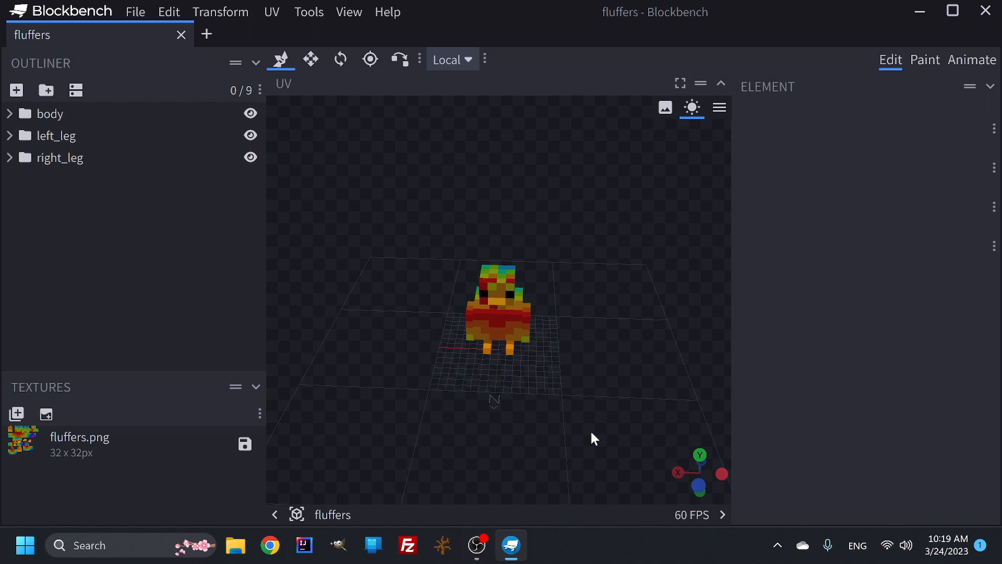
drag(589, 352, 552, 340)
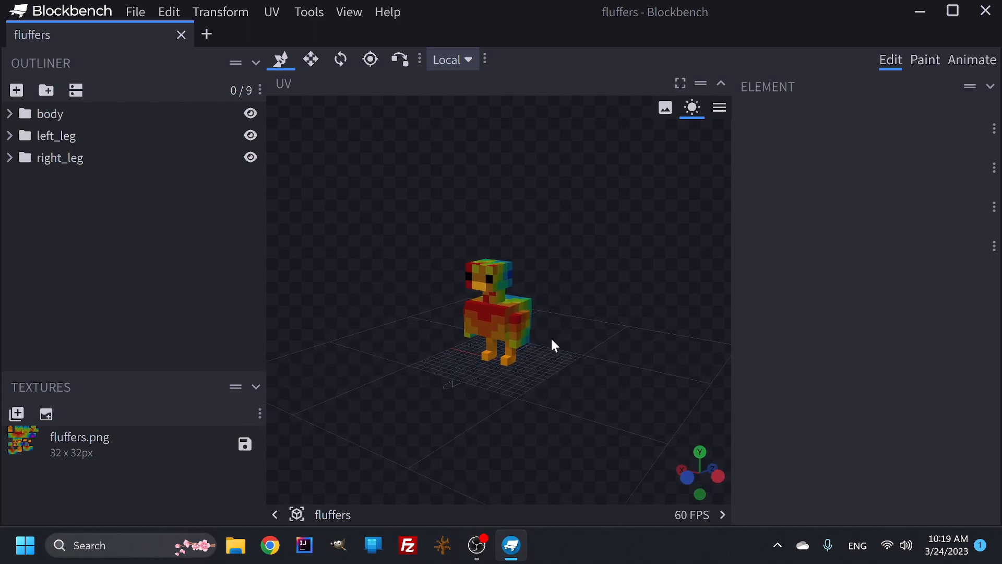
Look at the fluffers model in Paint mode and in Animate mode.
click(928, 60)
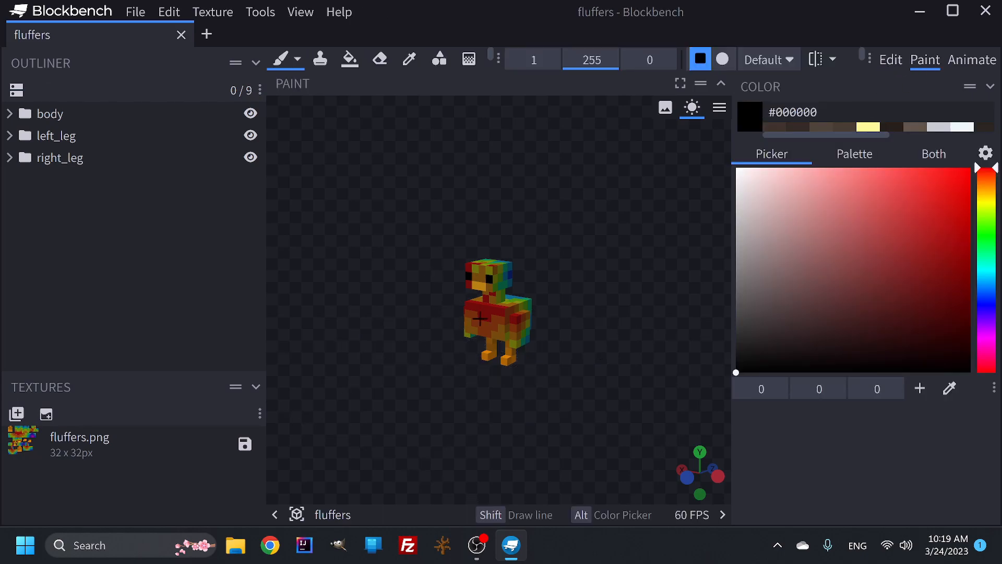
click(968, 66)
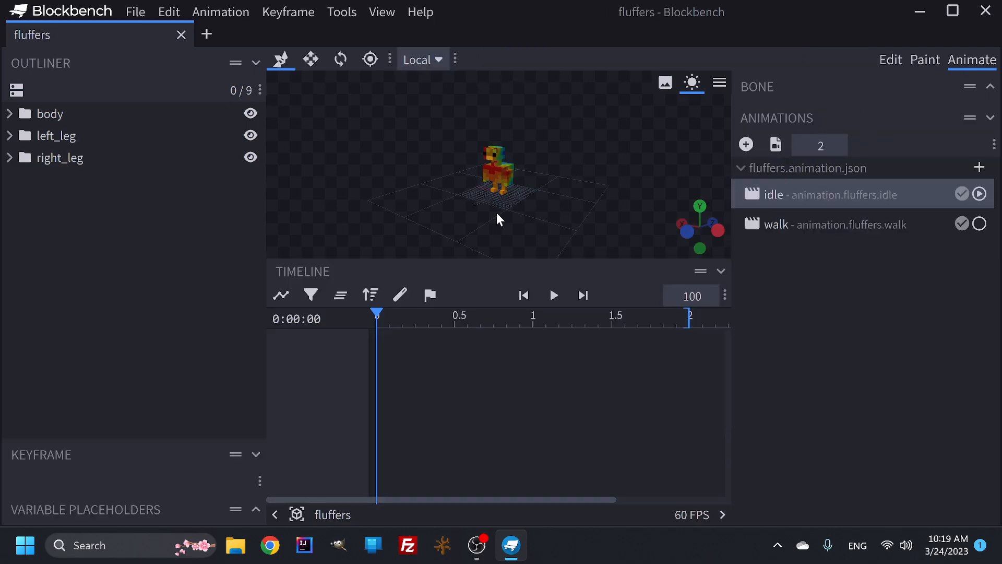
drag(496, 212, 524, 203)
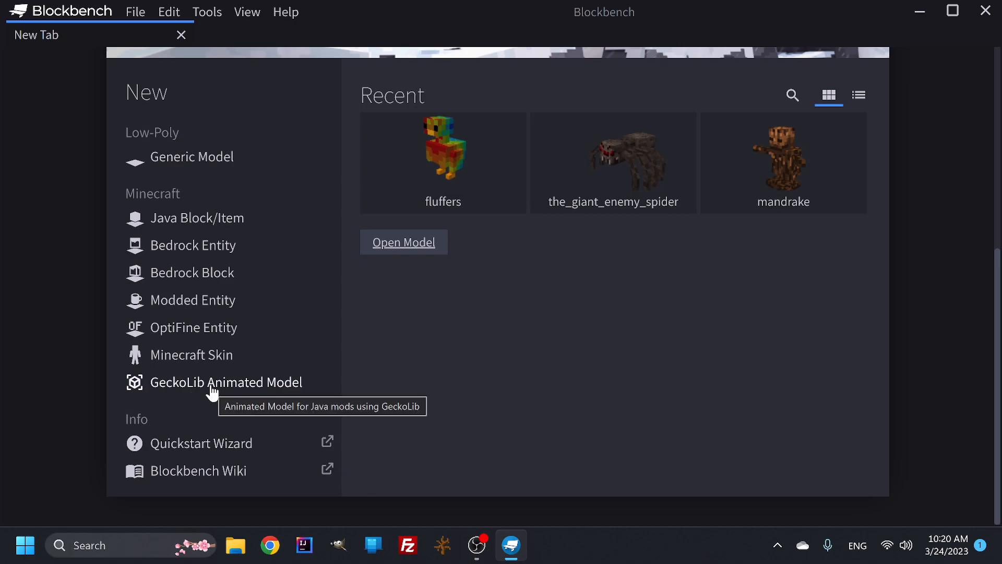
Review the list of installed plugins, including GeckoLib Animation Utils, and close it.
click(137, 13)
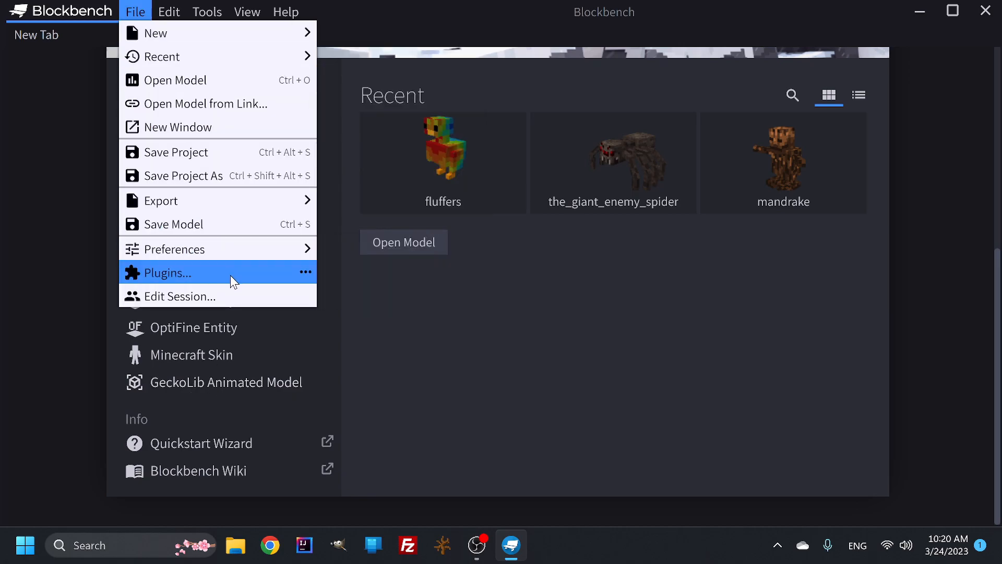
click(230, 275)
scroll(482, 288, down, 2)
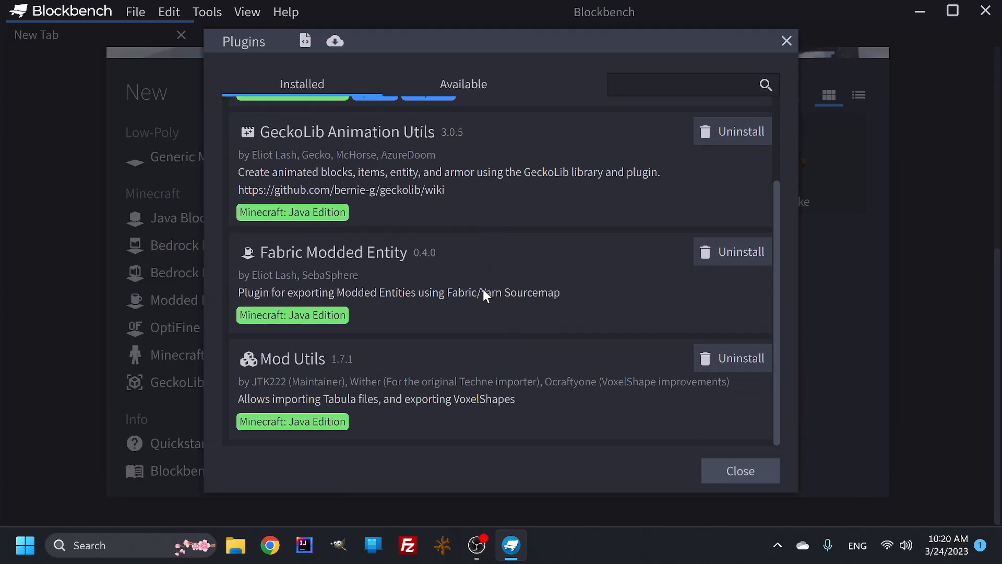
scroll(466, 365, up, 2)
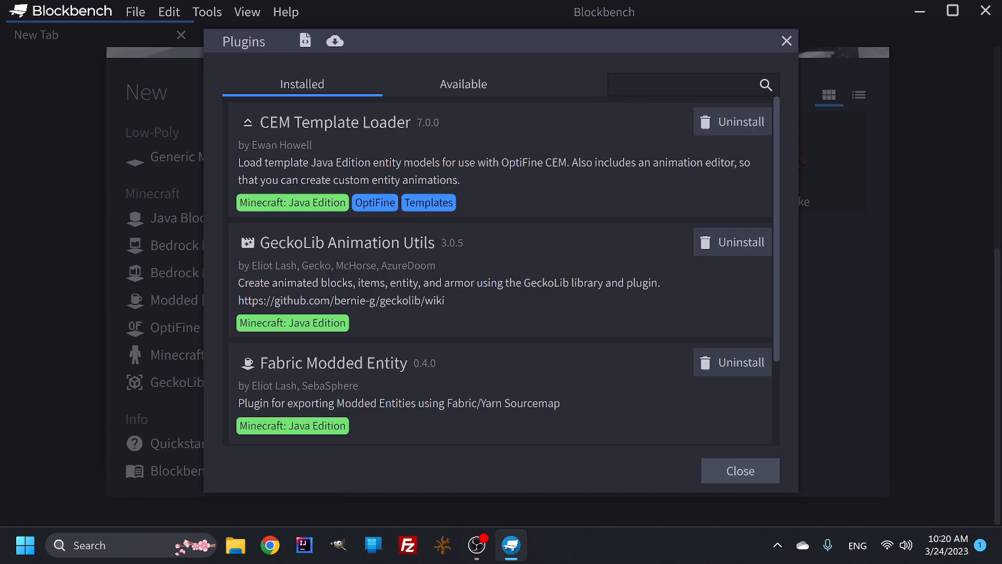
scroll(389, 271, down, 2)
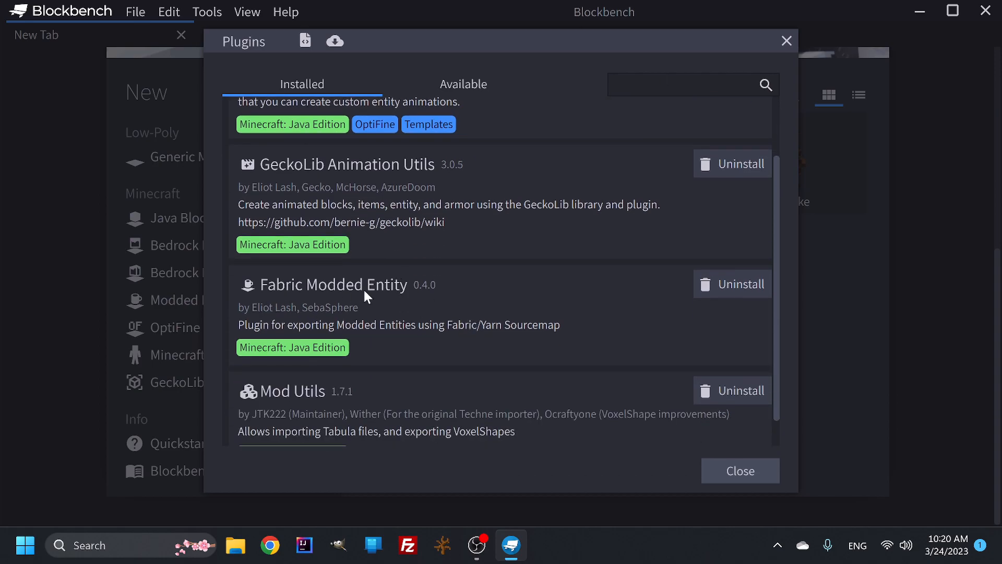
scroll(391, 295, down, 1)
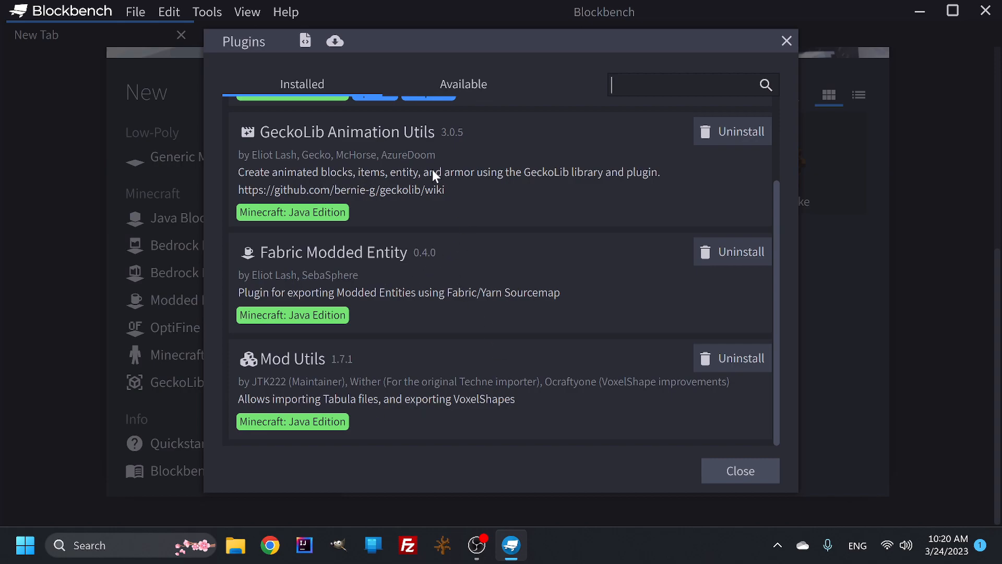
scroll(430, 166, up, 3)
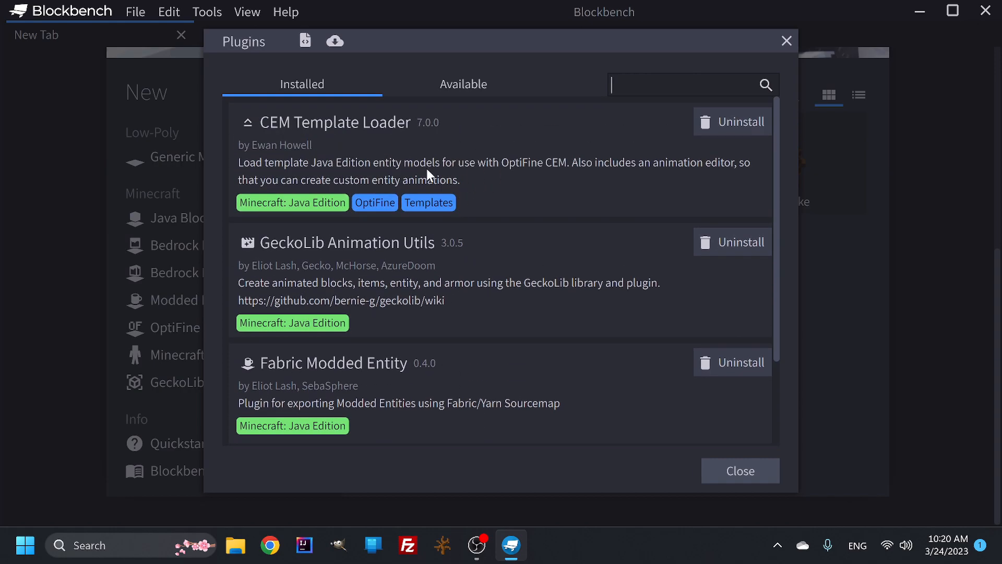
scroll(440, 176, down, 3)
scroll(444, 195, up, 3)
scroll(492, 309, down, 3)
scroll(492, 311, up, 3)
click(784, 43)
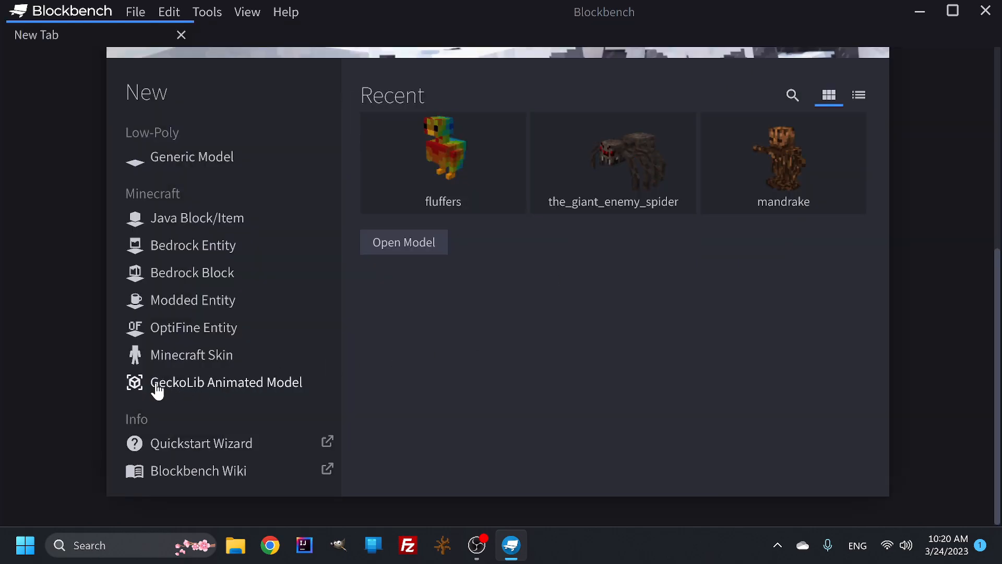
Start a new GeckoLib Animated Model project and open its file name for editing.
click(275, 389)
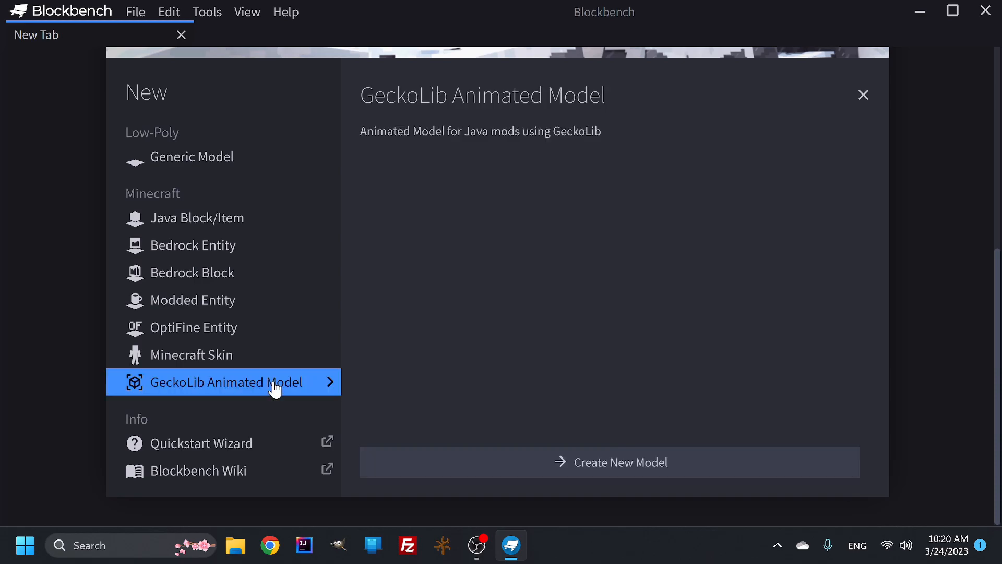
click(492, 459)
click(449, 183)
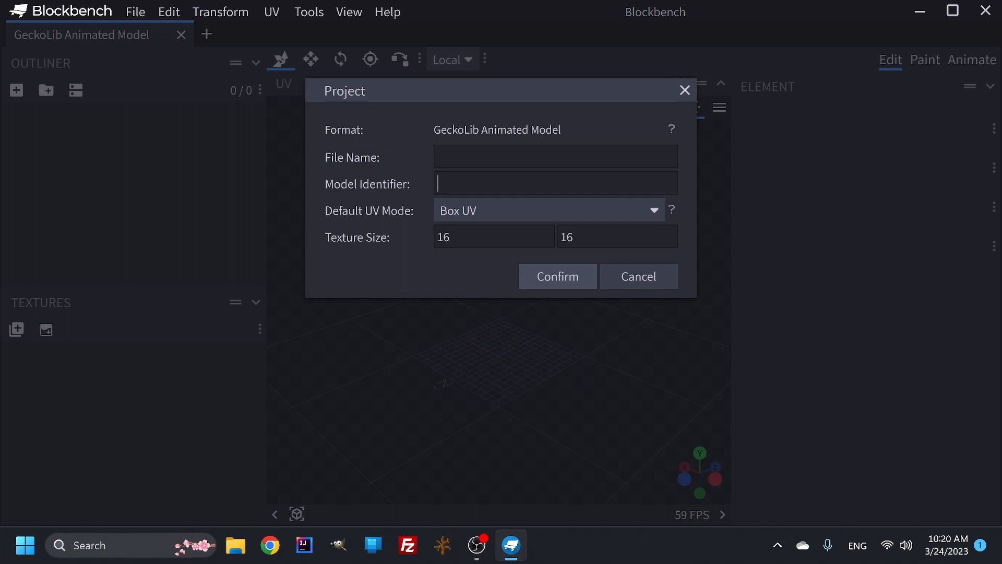
click(450, 157)
text(fluffers)
key(BackSpace)
key(BackSpace)
key(BackSpace)
key(BackSpace)
key(BackSpace)
key(BackSpace)
key(BackSpace)
key(BackSpace)
text(giant_spoder)
key(BackSpace)
key(BackSpace)
key(BackSpace)
key(BackSpace)
key(BackSpace)
text(pider)
key(BackSpace)
key(BackSpace)
key(BackSpace)
key(BackSpace)
key(BackSpace)
key(BackSpace)
key(BackSpace)
key(BackSpace)
key(BackSpace)
key(BackSpace)
key(BackSpace)
key(BackSpace)
Set the project's file name to example and confirm the project settings.
text(example)
click(540, 286)
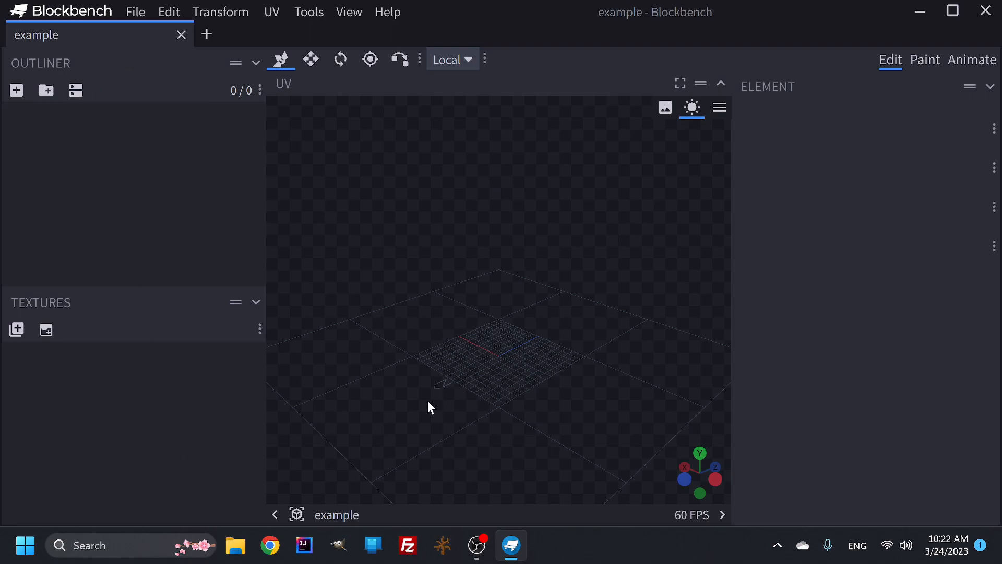
Examine the empty modelling grid from several angles, distances and offsets.
drag(486, 287, 543, 360)
scroll(495, 357, down, 5)
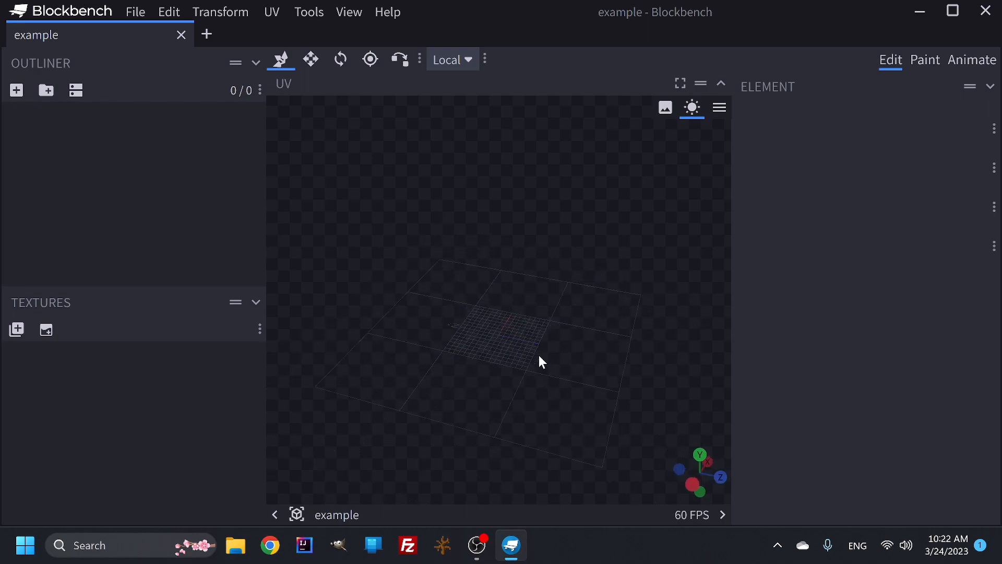
scroll(528, 371, up, 3)
scroll(494, 376, up, 2)
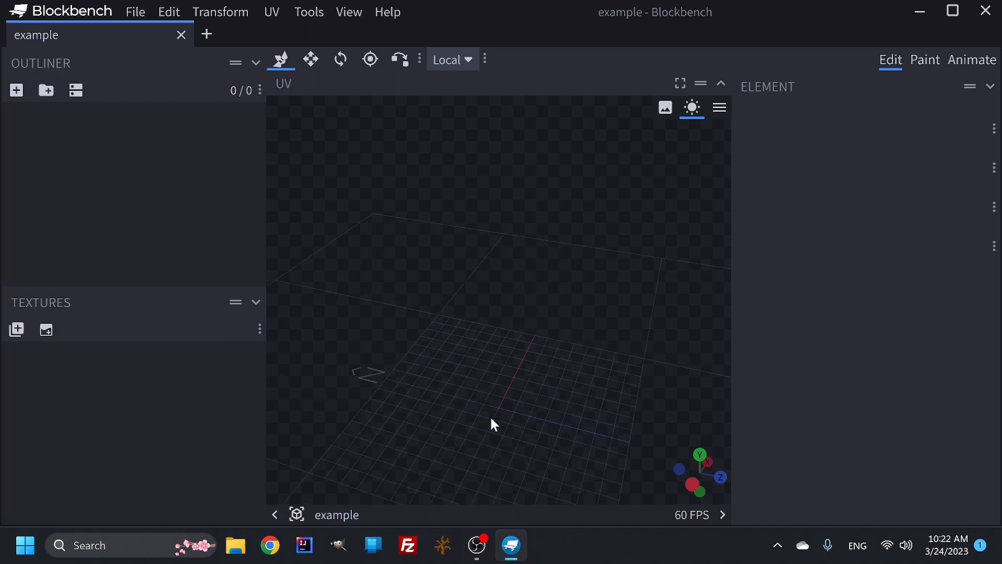
right_drag(447, 442, 553, 384)
right_drag(439, 415, 483, 398)
right_click(470, 280)
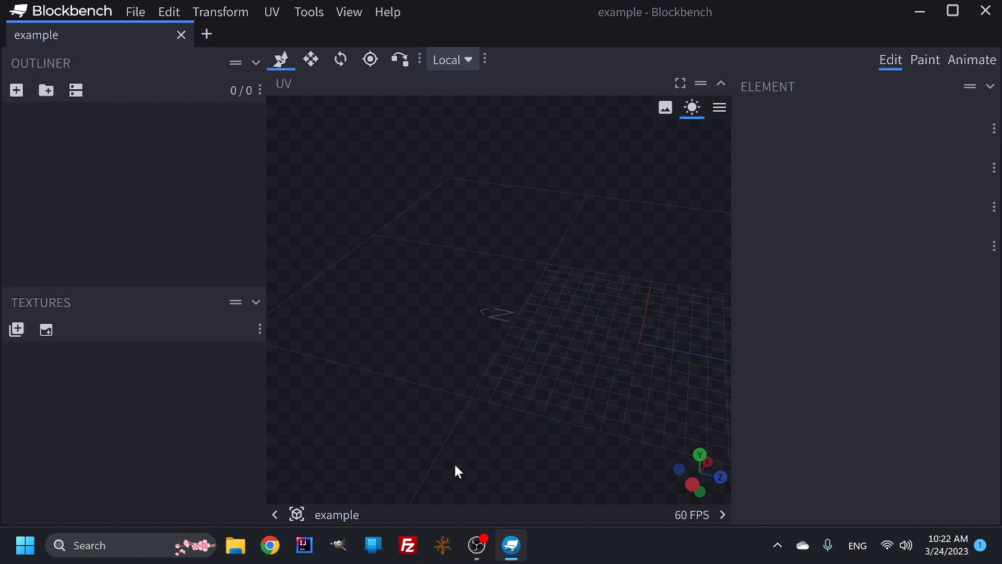
right_drag(411, 502, 224, 382)
scroll(453, 290, down, 5)
right_click(410, 342)
click(333, 361)
drag(393, 370, 517, 388)
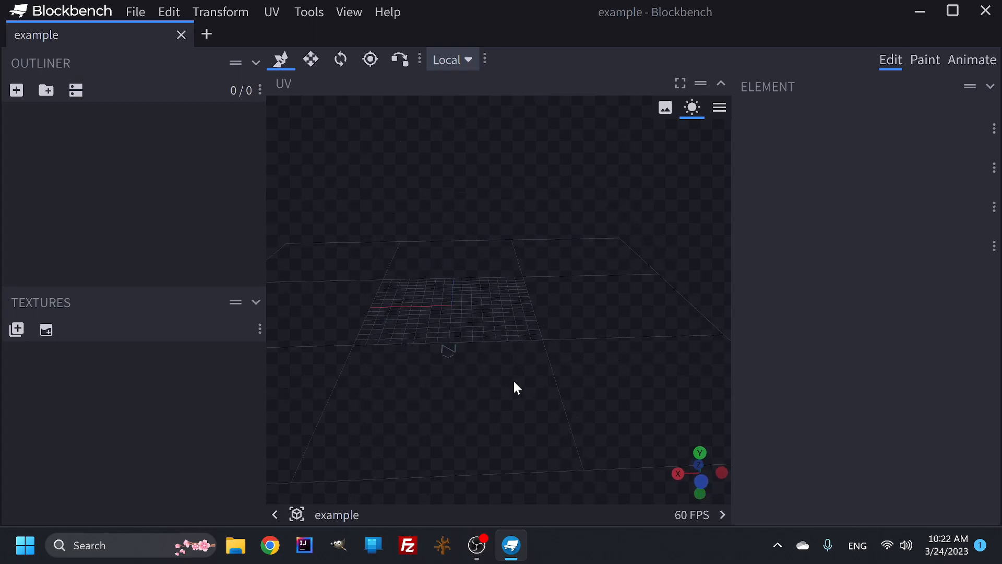
Add a cube to the empty model and view it up close from several sides.
click(16, 91)
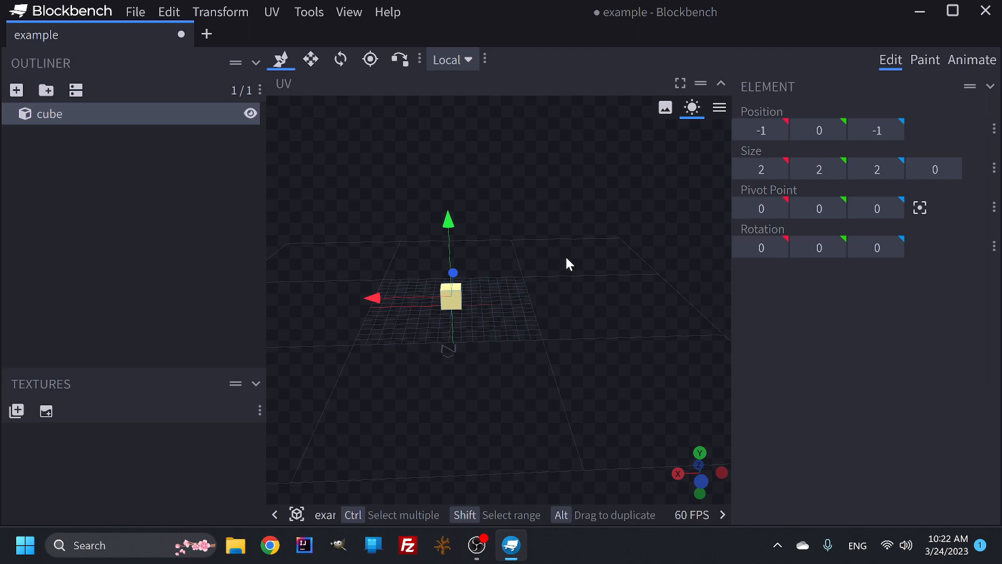
scroll(437, 312, up, 7)
drag(433, 382, 501, 351)
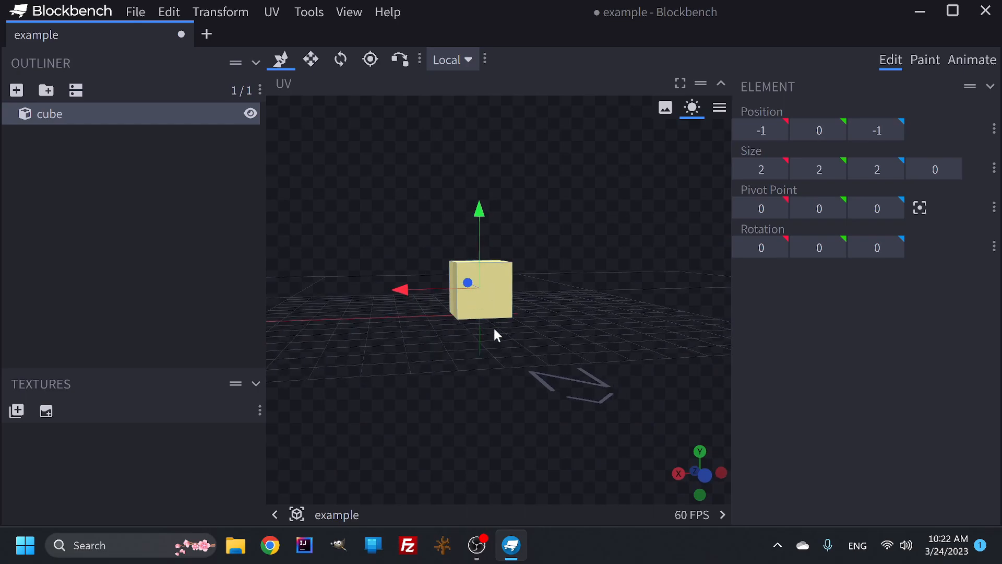
drag(576, 286, 573, 321)
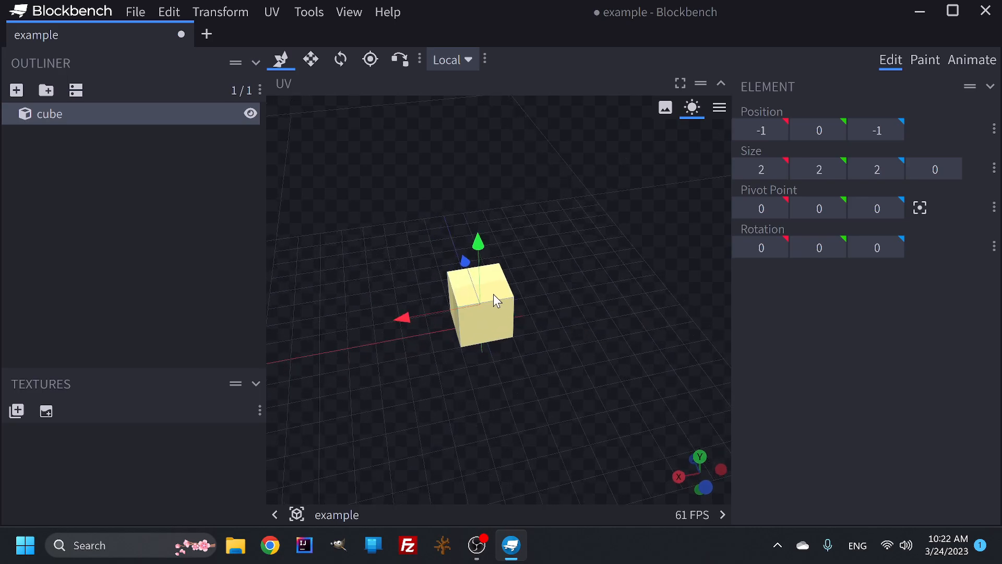
drag(629, 374, 566, 370)
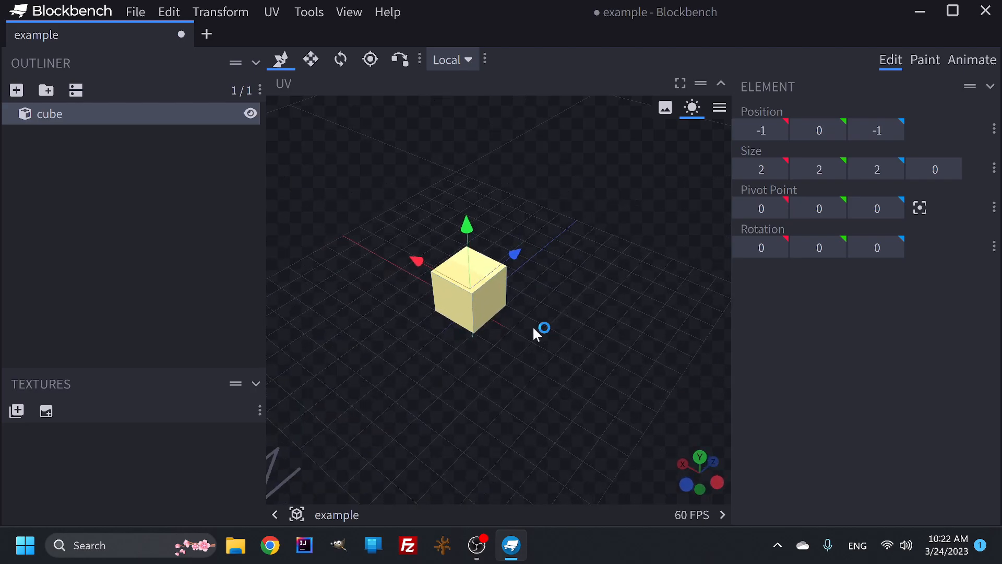
drag(532, 326, 552, 336)
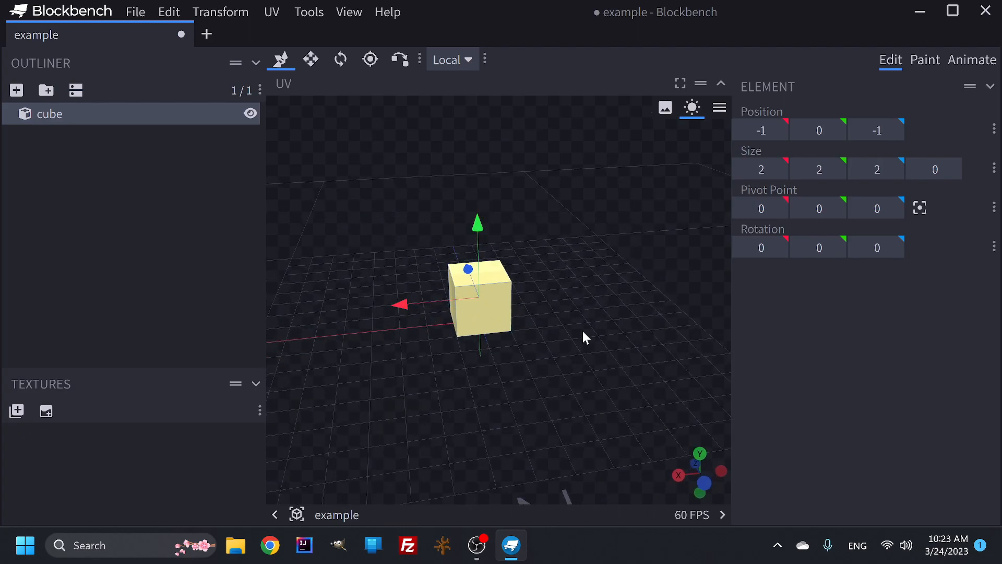
click(925, 61)
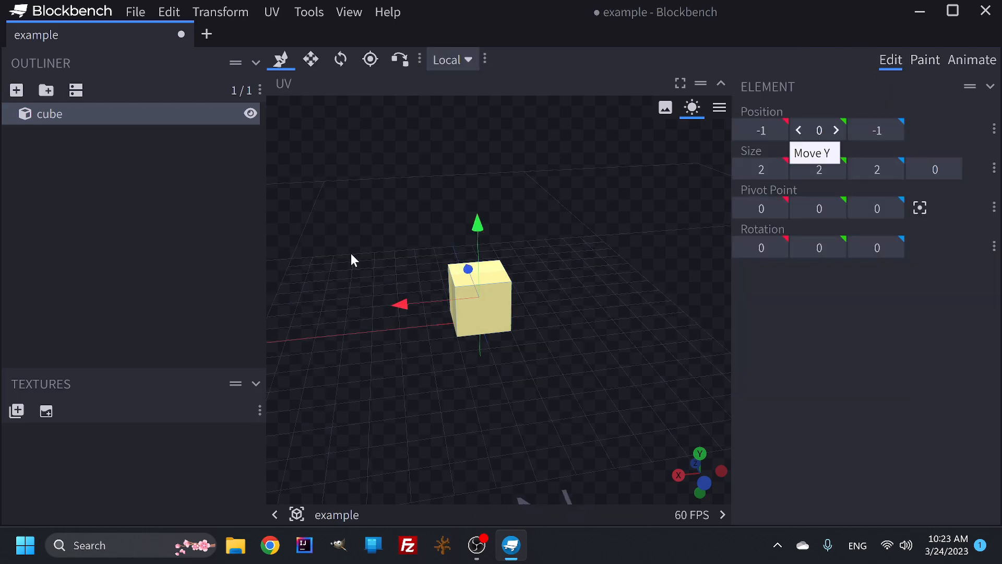
Start creating a new texture and clear its default name.
click(46, 411)
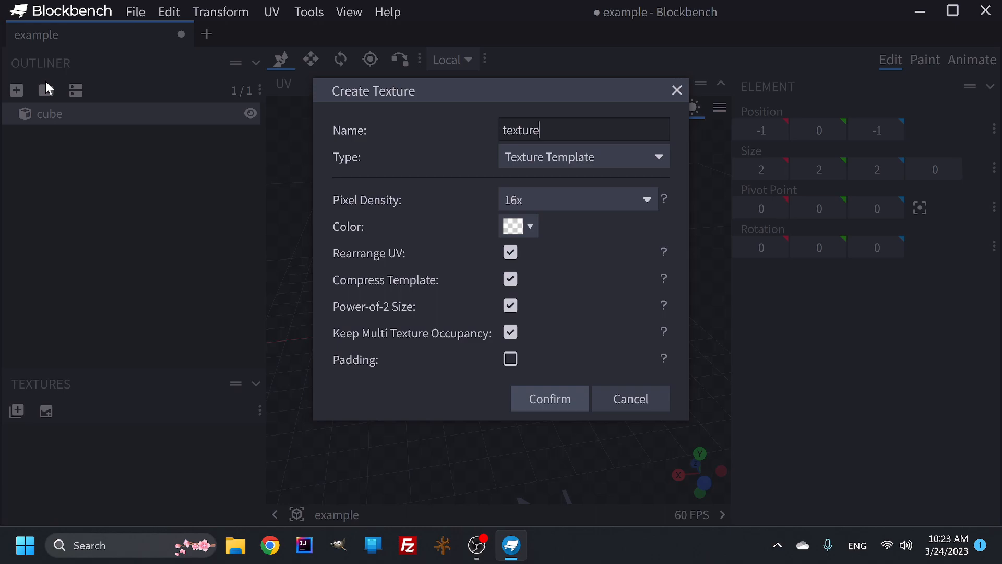
key(BackSpace)
key(BackSpace)
key(BackSpace)
key(BackSpace)
key(BackSpace)
key(BackSpace)
text(name)
key(BackSpace)
key(BackSpace)
key(BackSpace)
key(BackSpace)
Name the texture example and create it with the default template settings.
text(example)
key(Return)
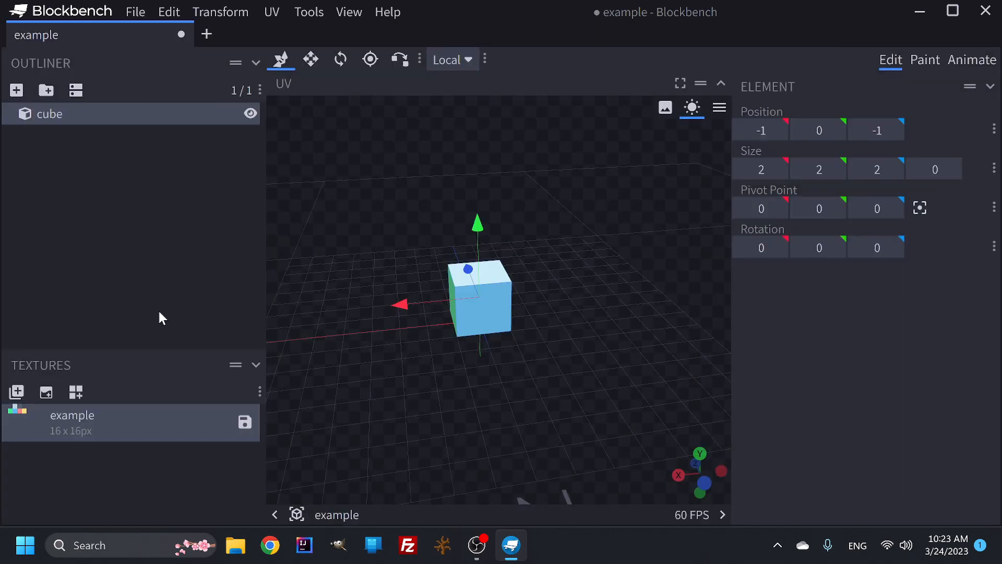
Examine the template colours on the different faces of the textured cube.
drag(509, 423, 474, 303)
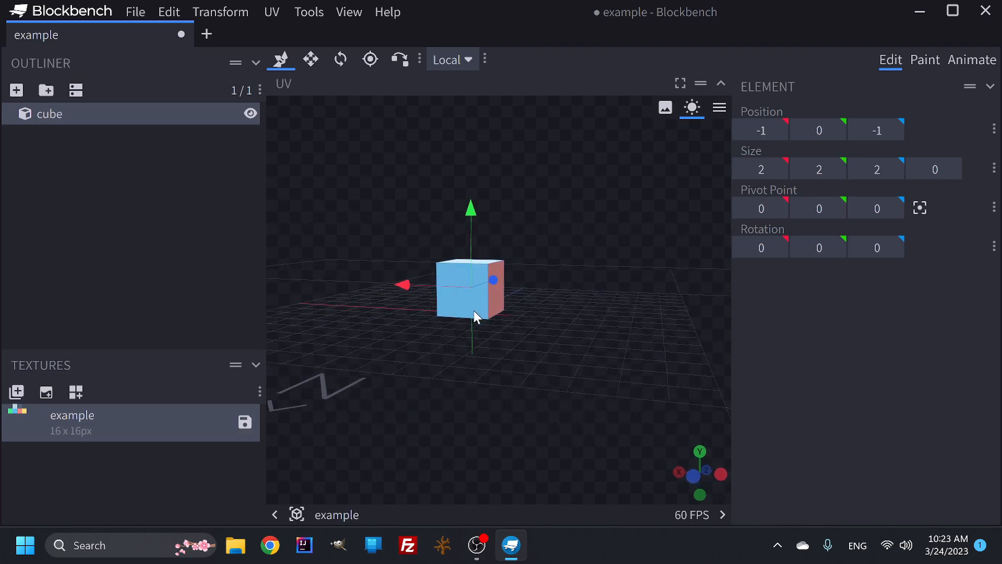
drag(513, 353, 514, 373)
drag(543, 405, 395, 419)
drag(503, 392, 711, 346)
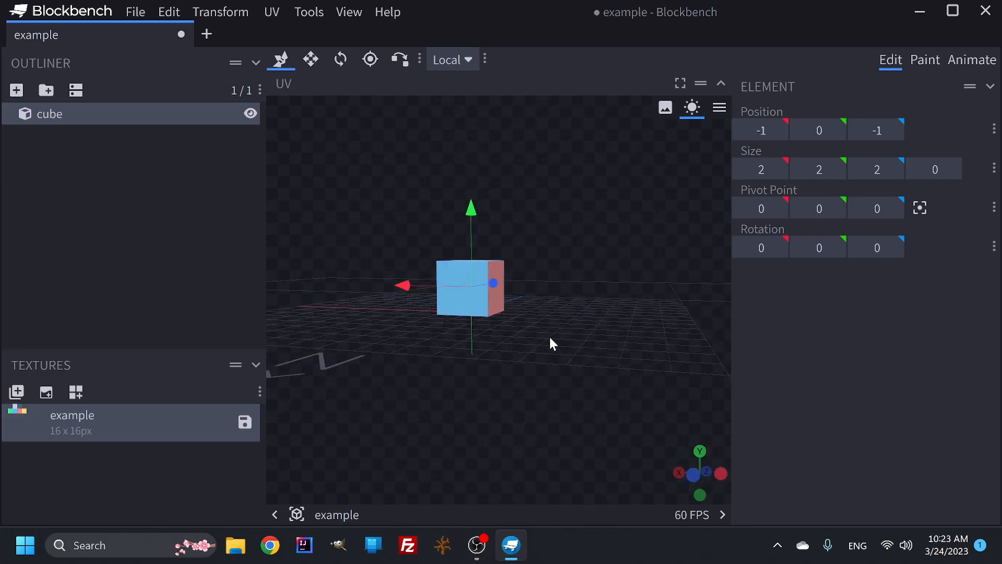
drag(550, 343, 489, 266)
mouse_move(578, 359)
mouse_down()
mouse_move(469, 407)
mouse_move(378, 403)
mouse_move(435, 287)
mouse_move(423, 336)
mouse_move(418, 326)
mouse_move(622, 333)
mouse_move(678, 268)
mouse_up()
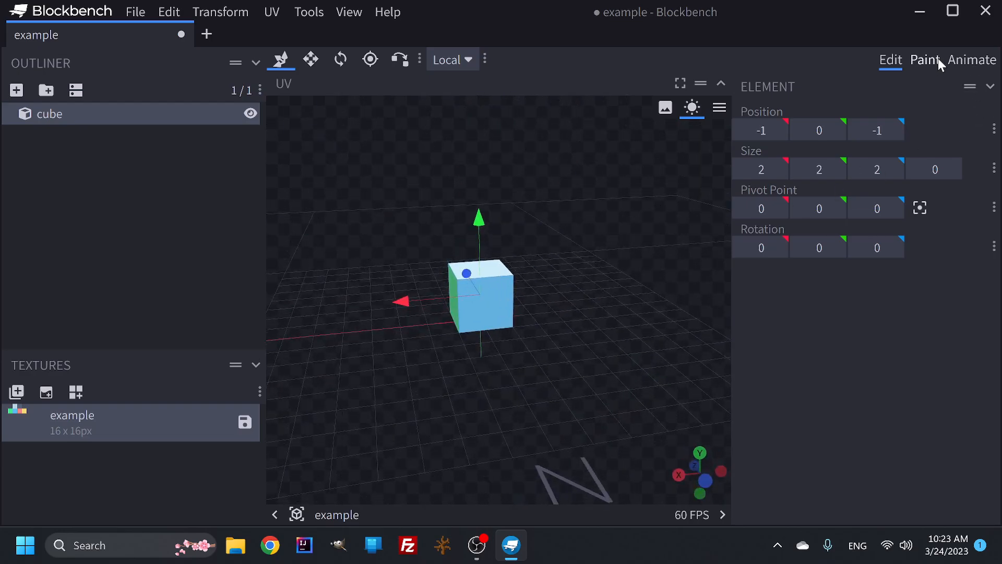
In Paint mode, paint the upper-left pixel of the cube's blue face black (#000000) with the size 1 brush.
click(928, 58)
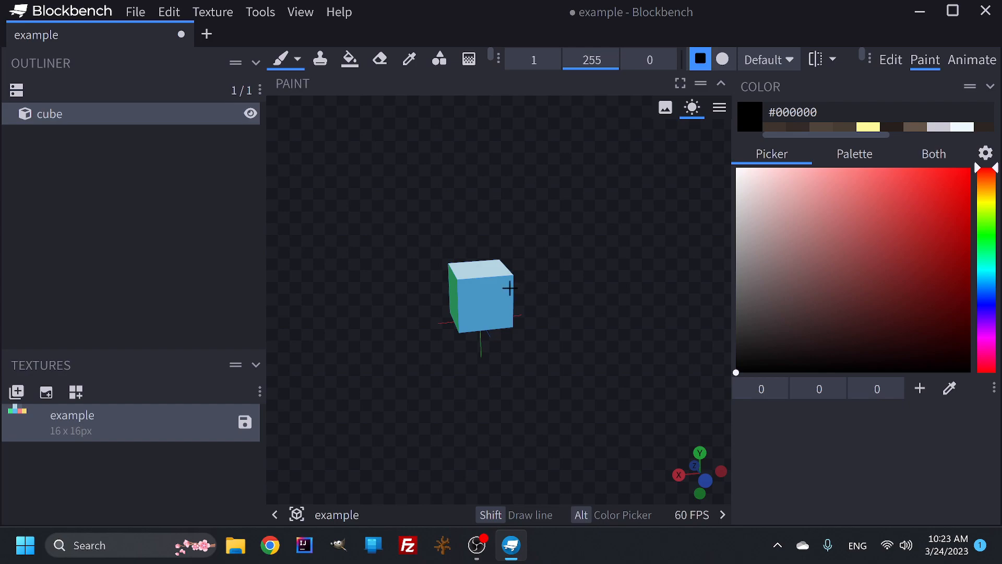
scroll(601, 315, up, 5)
scroll(604, 318, up, 2)
click(402, 284)
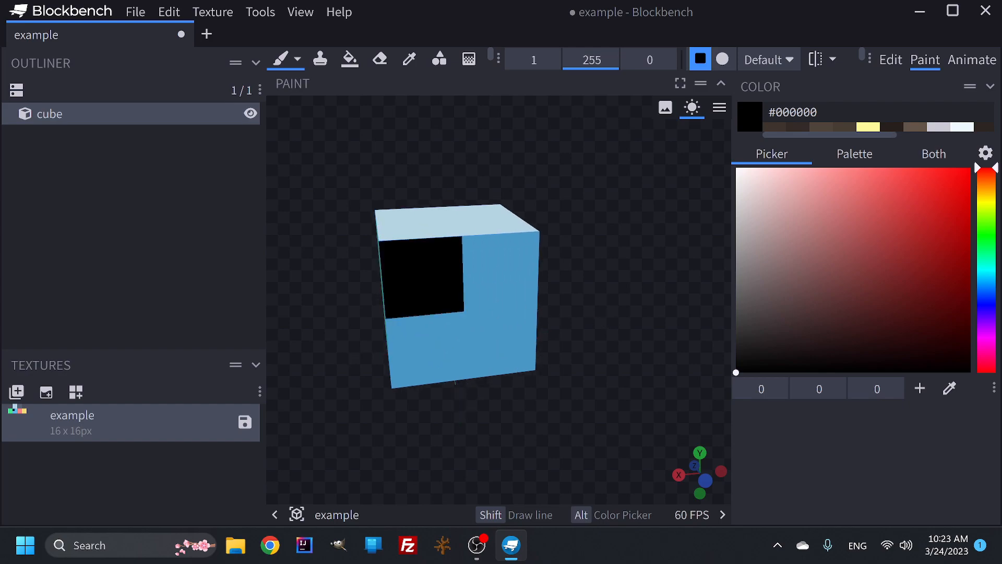
Paint the upper-right pixel of the cube's blue face black and return to Edit mode.
click(495, 274)
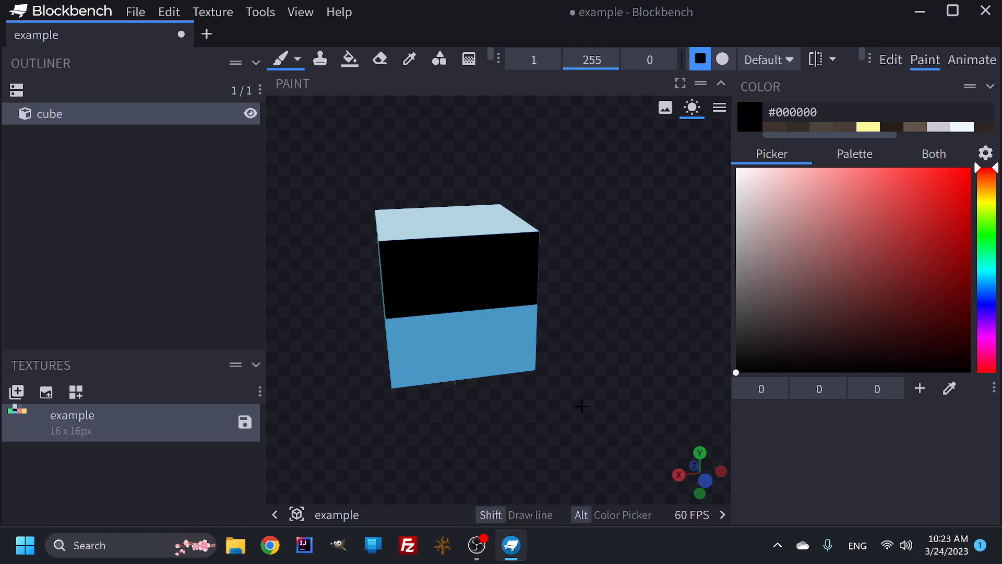
drag(506, 405, 352, 460)
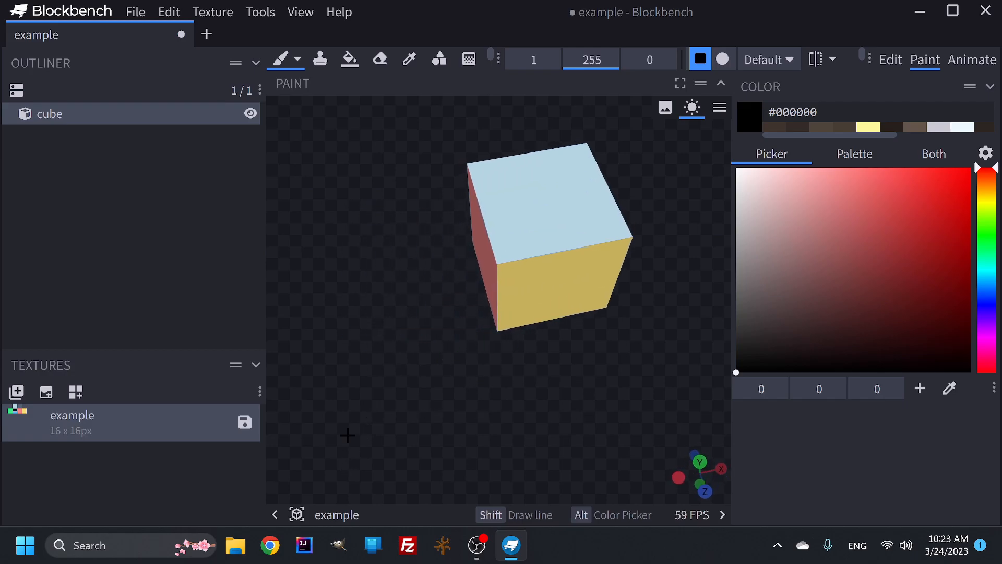
scroll(534, 244, down, 3)
click(890, 60)
mouse_move(715, 180)
mouse_down()
mouse_move(621, 203)
mouse_move(635, 173)
mouse_up()
mouse_move(555, 170)
mouse_down()
mouse_move(543, 157)
mouse_move(568, 167)
mouse_up()
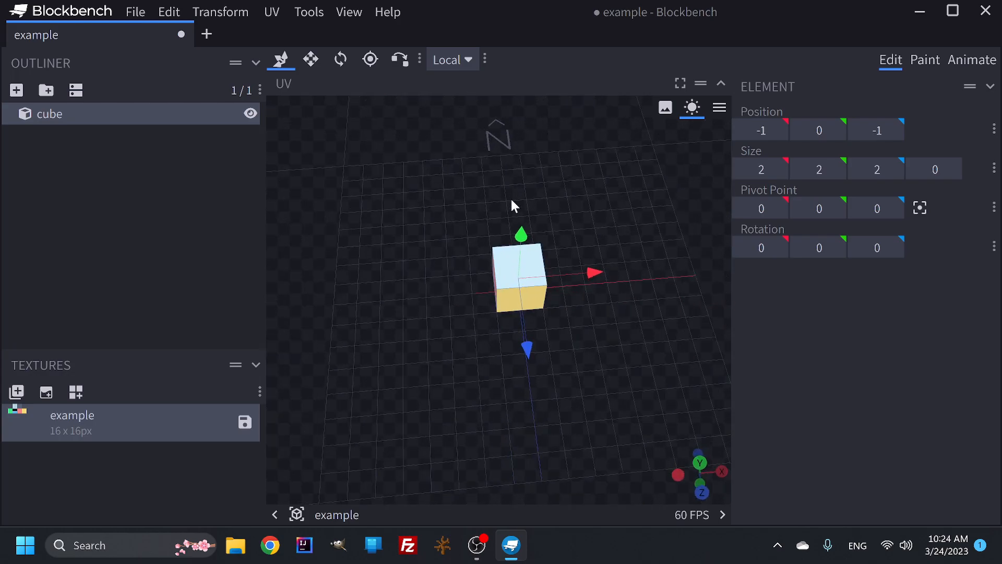
In Paint mode, paint both upper pixels of the cube's green face black with the size 1 brush.
click(925, 59)
drag(593, 365, 494, 307)
click(536, 273)
click(512, 278)
drag(573, 325, 713, 285)
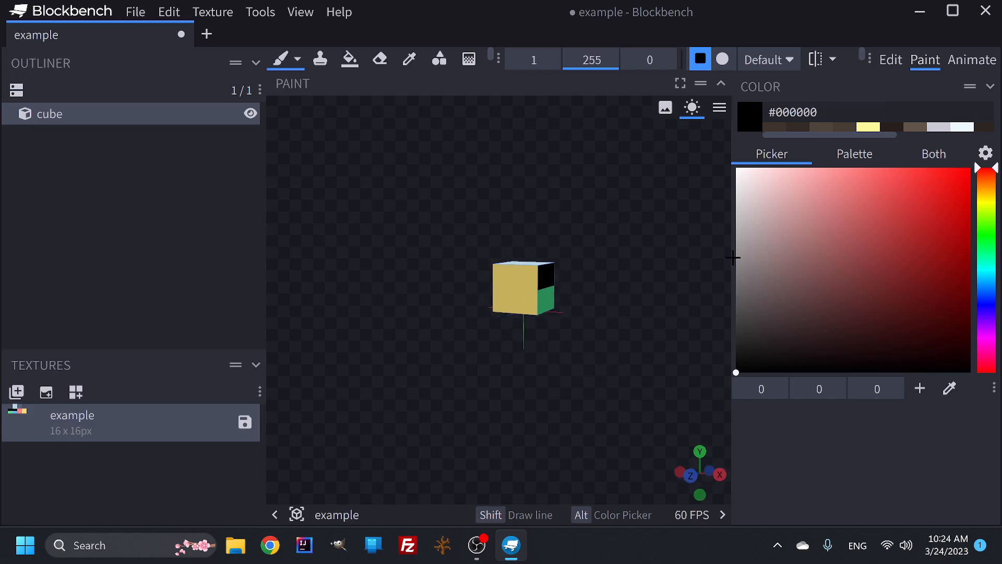
In Edit mode, examine the painted cube, its axis arrows and the grid's north marker from several angles.
click(890, 60)
mouse_move(494, 373)
mouse_down()
mouse_move(524, 430)
mouse_move(434, 383)
mouse_move(482, 268)
mouse_up()
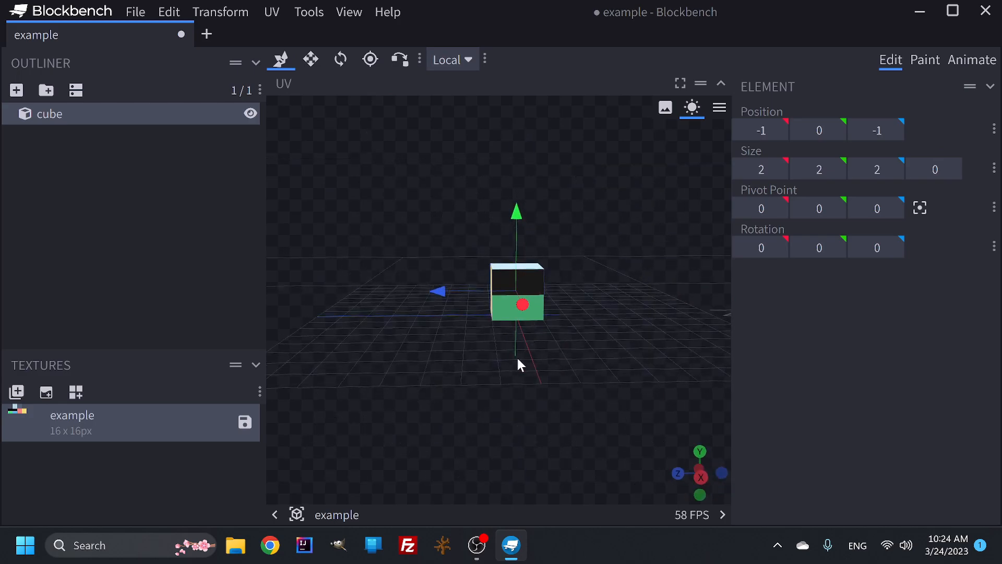
drag(480, 355, 644, 402)
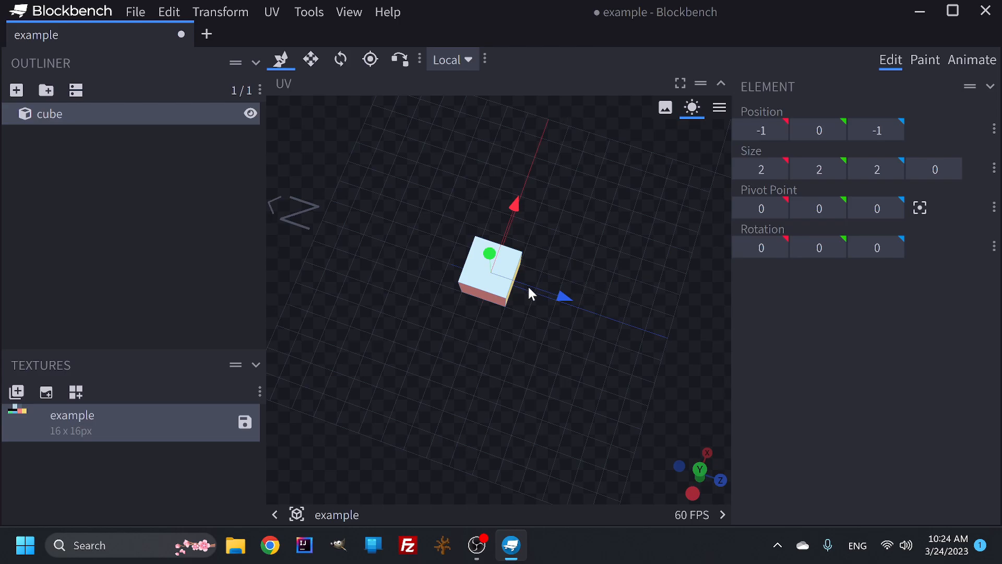
mouse_move(514, 204)
mouse_down()
mouse_move(543, 130)
mouse_move(508, 193)
mouse_up()
mouse_move(569, 295)
mouse_down()
mouse_move(389, 272)
mouse_move(502, 284)
mouse_move(558, 306)
mouse_up()
drag(522, 368, 364, 322)
drag(478, 381, 549, 339)
drag(460, 436, 572, 318)
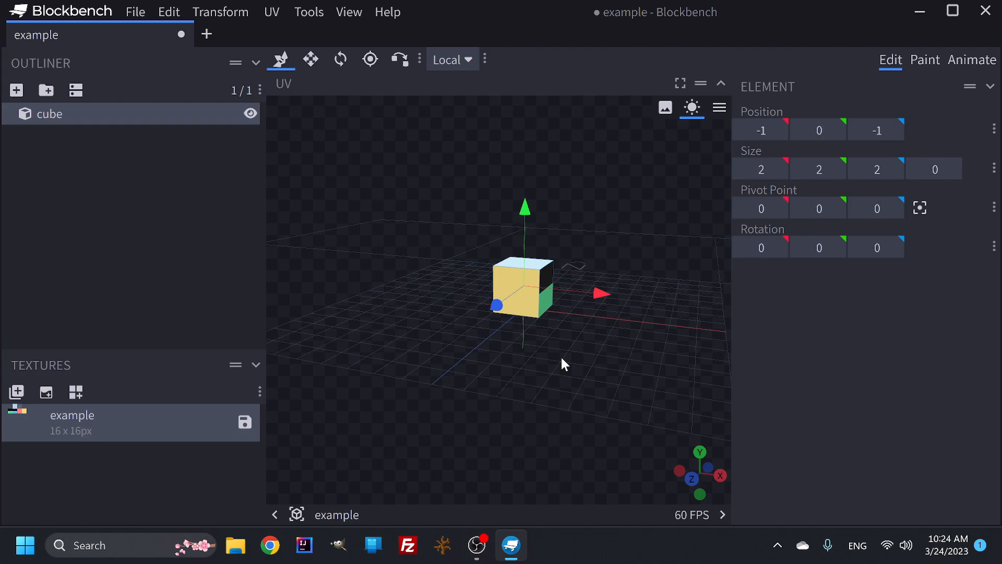
drag(436, 308, 481, 319)
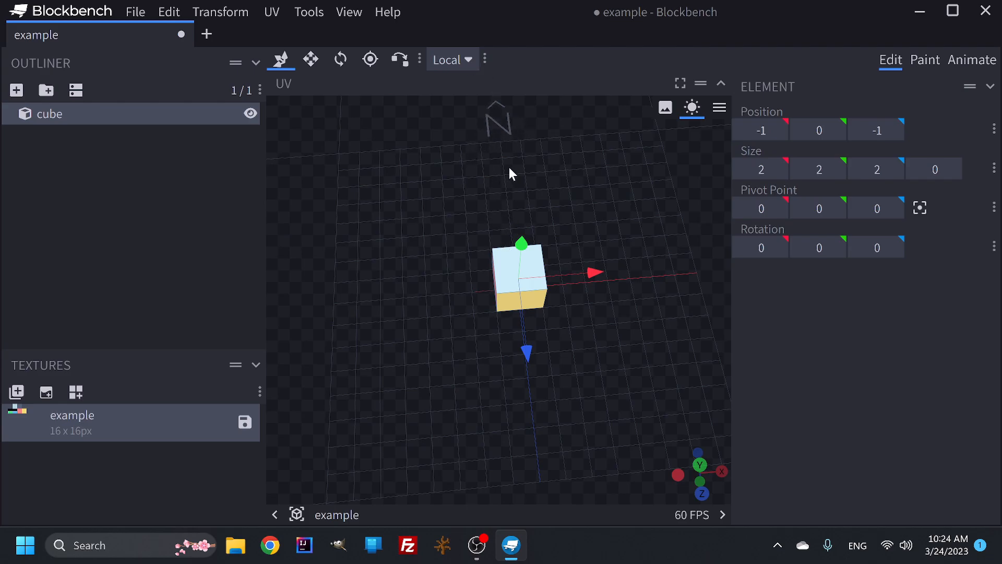
drag(453, 246, 514, 280)
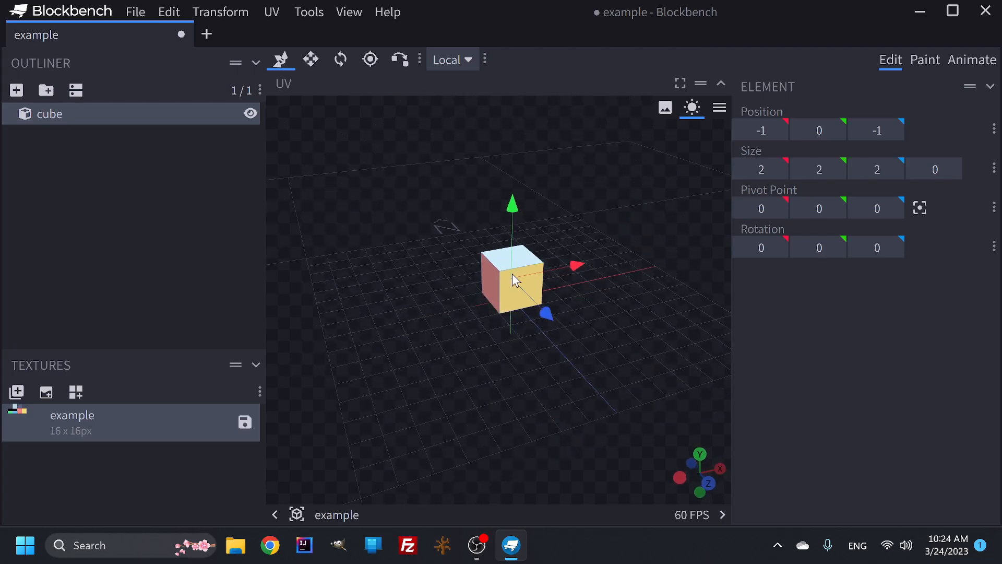
In Paint mode, set the brush colour to dark red #7b2727.
click(924, 61)
mouse_move(469, 360)
mouse_down()
mouse_move(484, 367)
mouse_move(469, 358)
mouse_move(459, 384)
mouse_move(353, 339)
mouse_up()
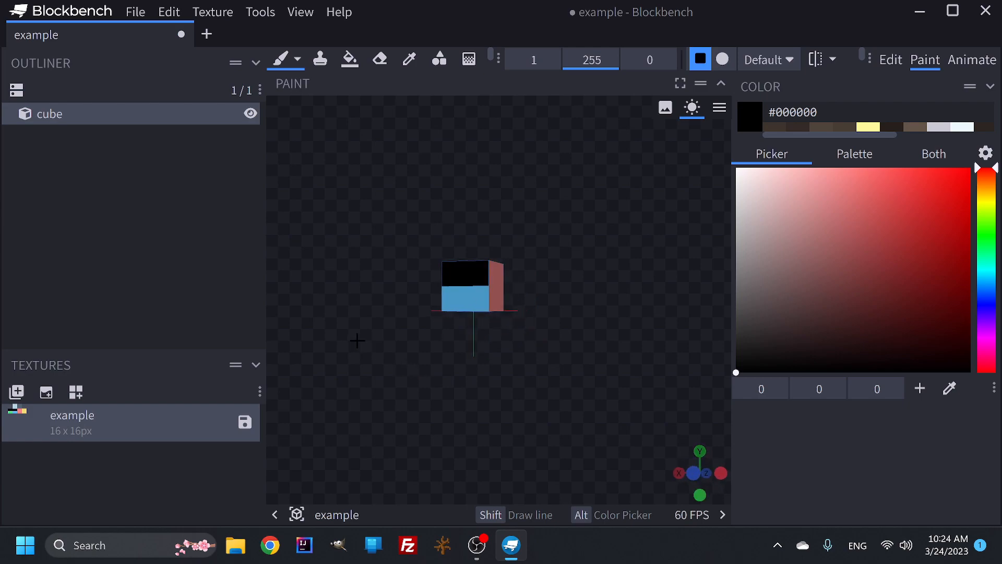
drag(493, 299, 574, 285)
drag(812, 279, 897, 273)
drag(988, 207, 986, 166)
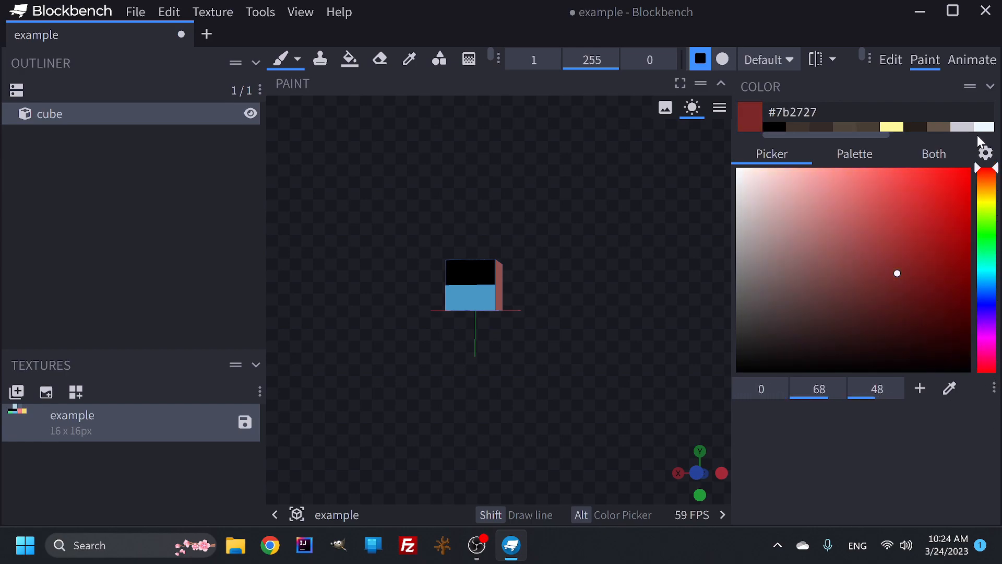
drag(539, 217, 561, 255)
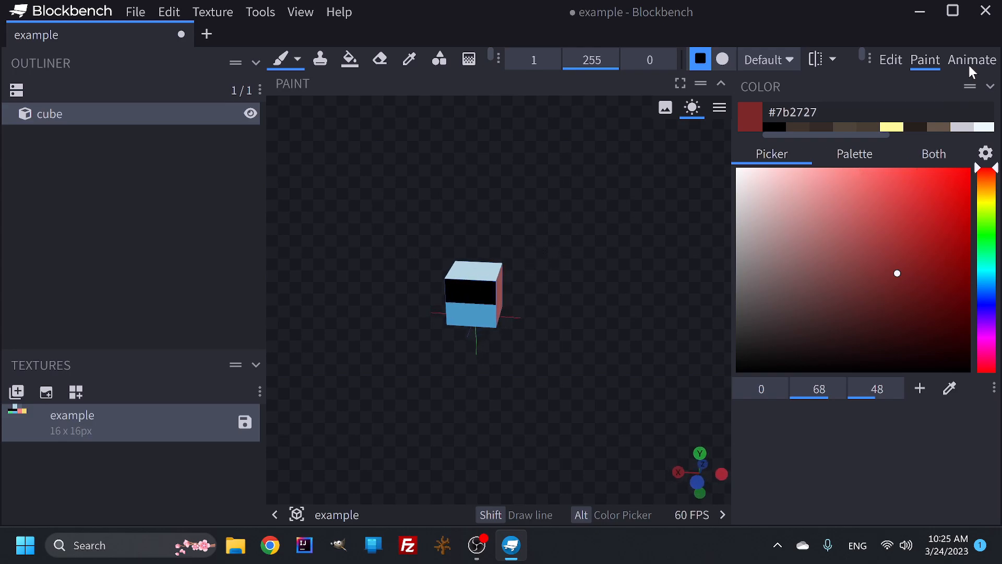
In Edit mode, add a new group to the outliner and place the cube inside it.
click(972, 60)
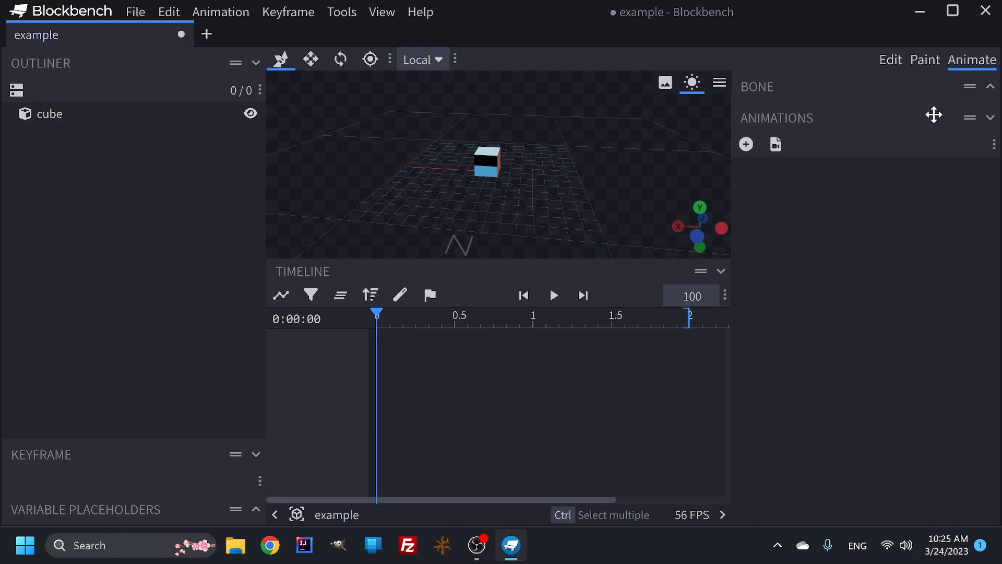
click(888, 61)
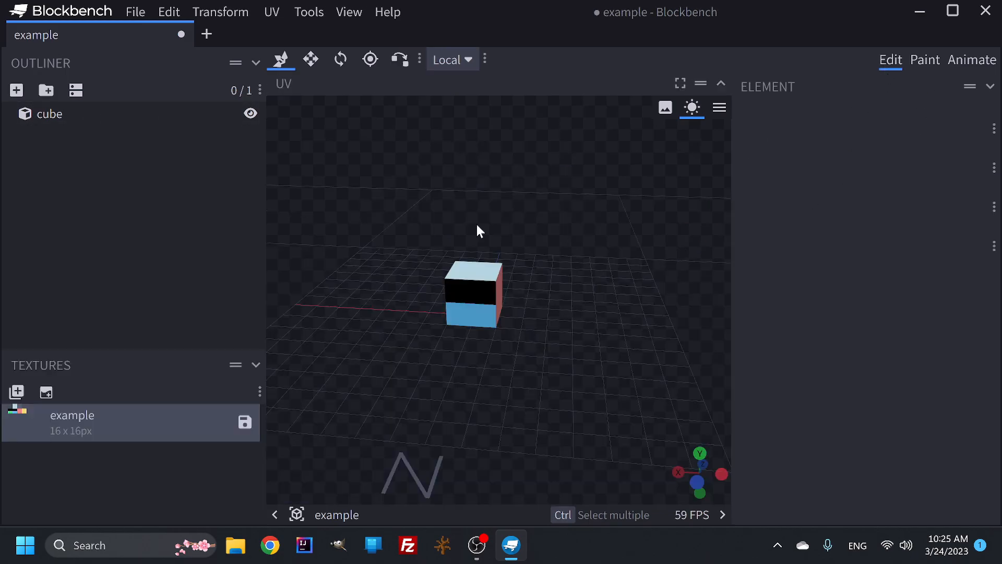
right_click(116, 172)
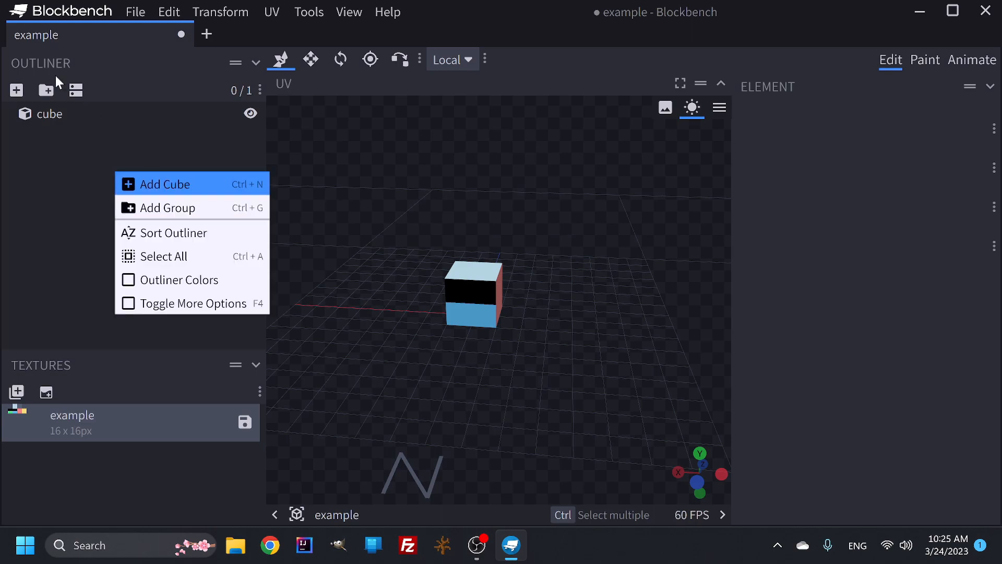
click(45, 92)
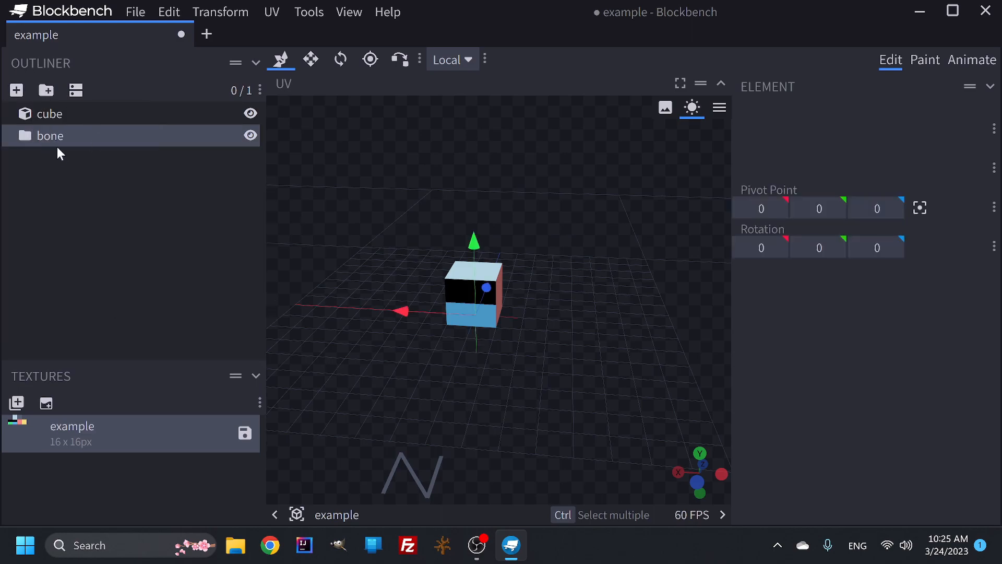
drag(45, 113, 48, 132)
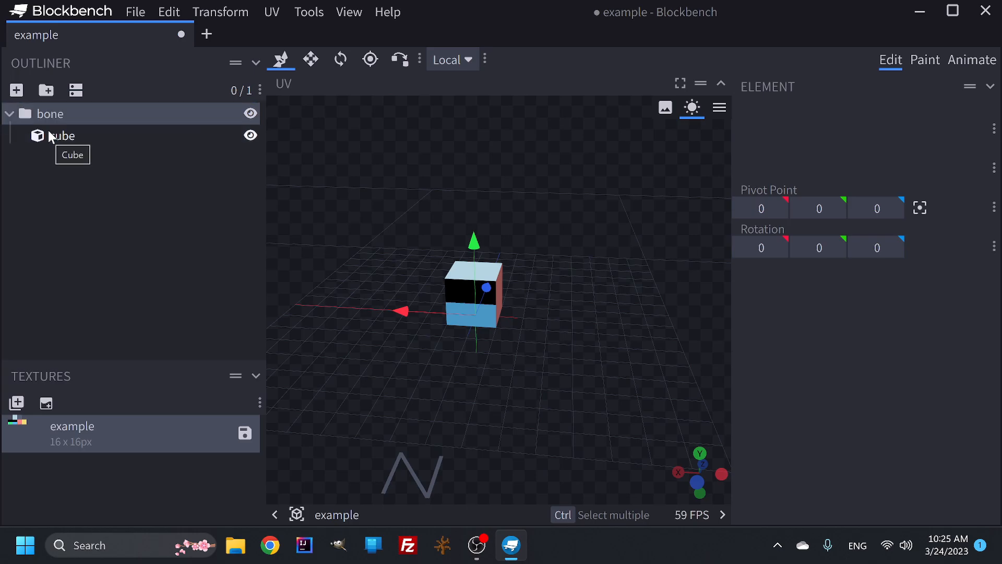
Rename the group containing the cube as piece.
double_click(48, 114)
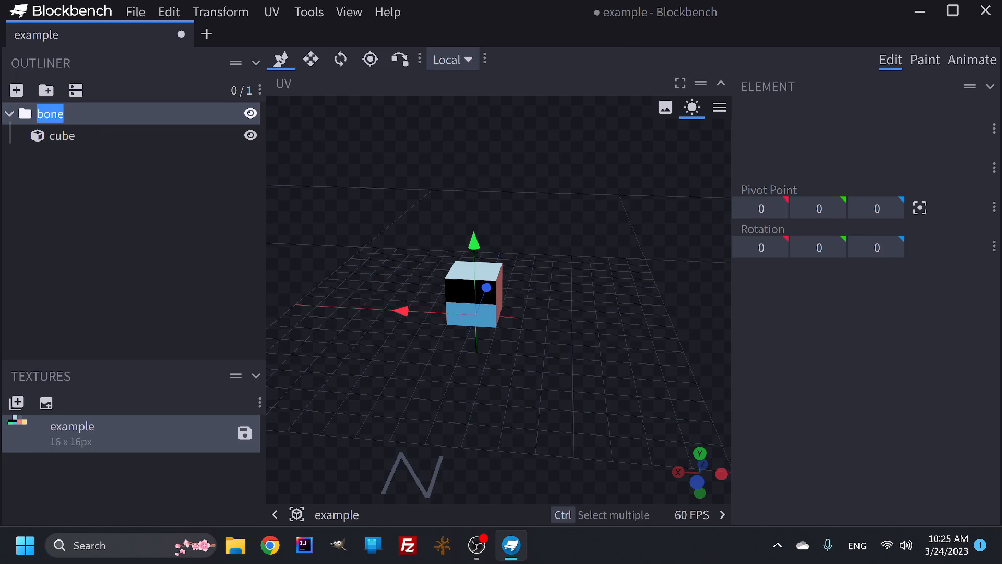
text(picec)
key(BackSpace)
key(BackSpace)
key(BackSpace)
text(ece)
key(BackSpace)
text(e)
key(Return)
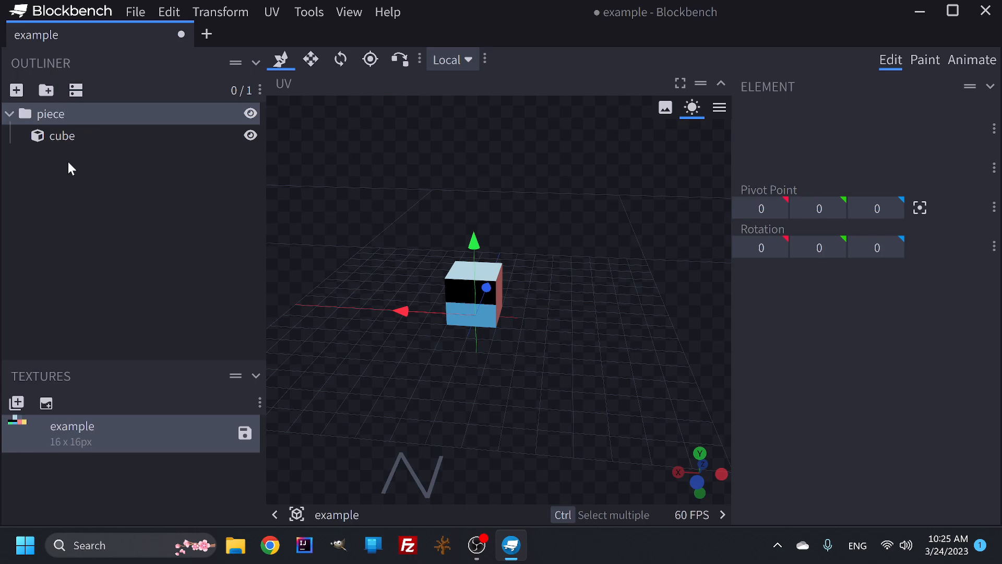
Rename the cube inside the group as piece.
double_click(68, 137)
text(p)
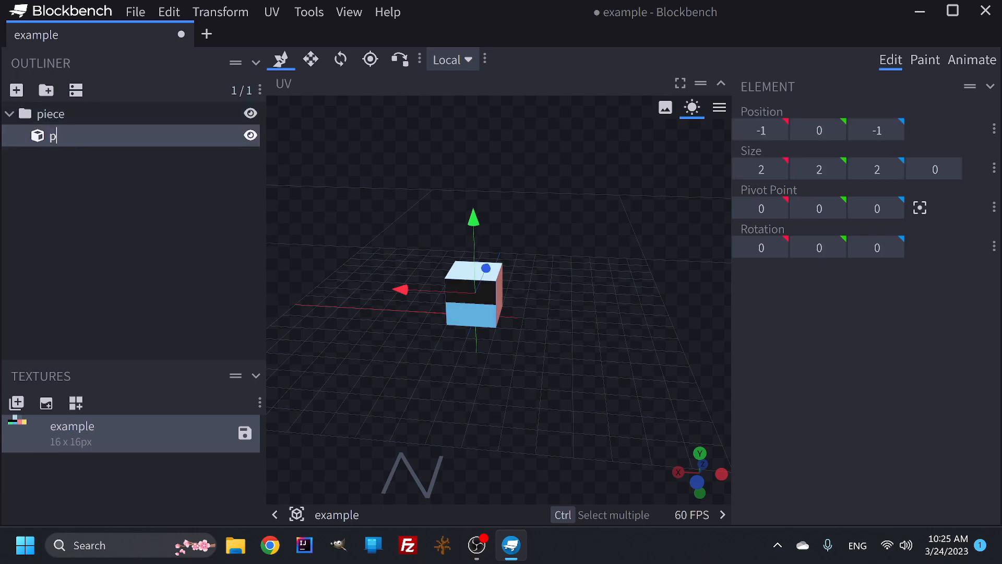
text(iece)
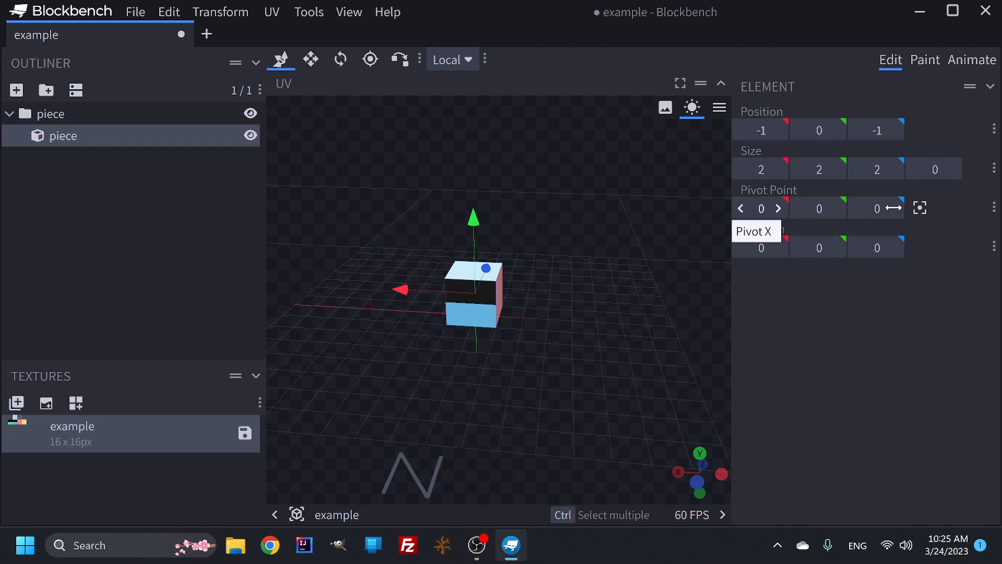
Select the piece group, look at it in Animate mode and return to Edit mode.
click(64, 109)
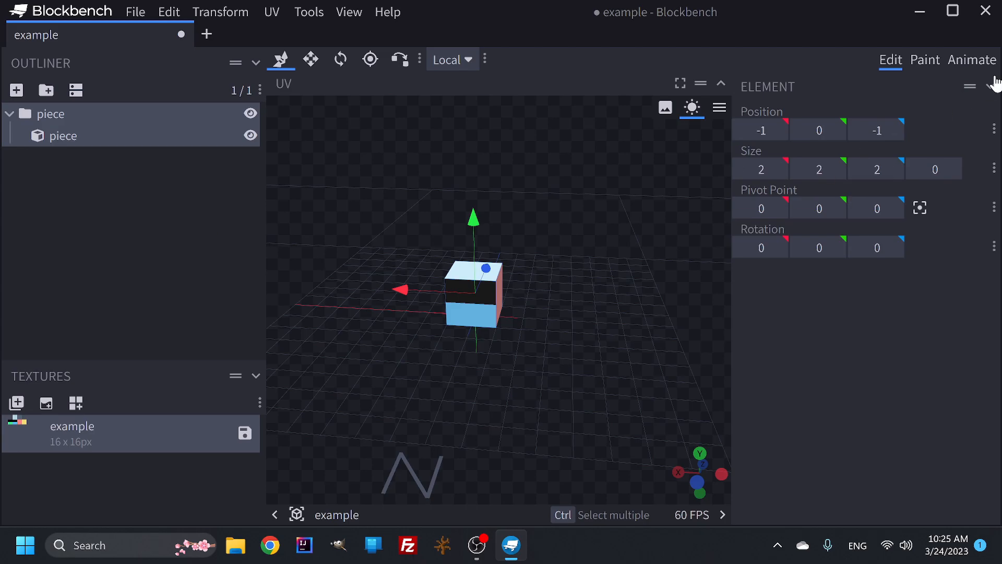
click(972, 60)
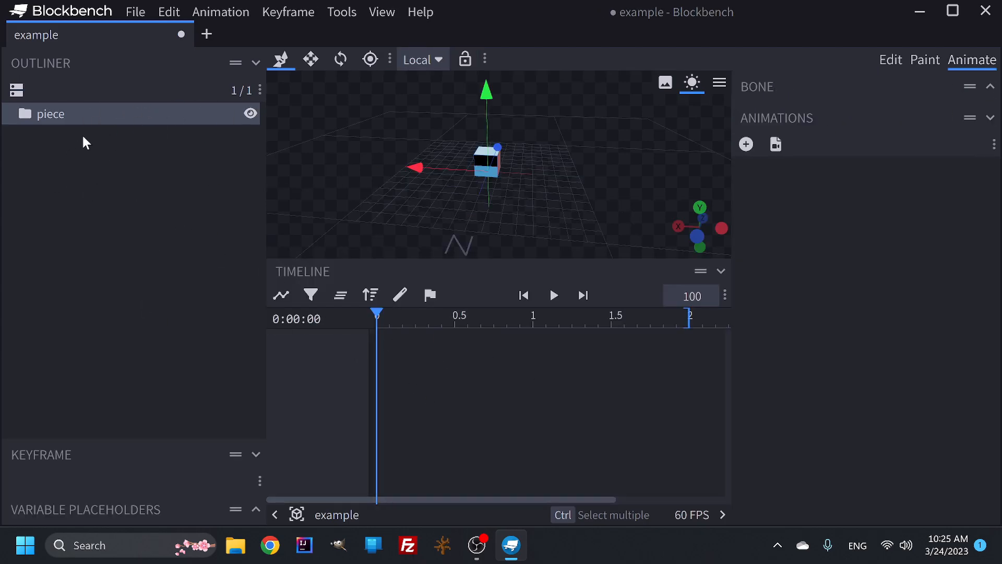
double_click(37, 115)
click(890, 61)
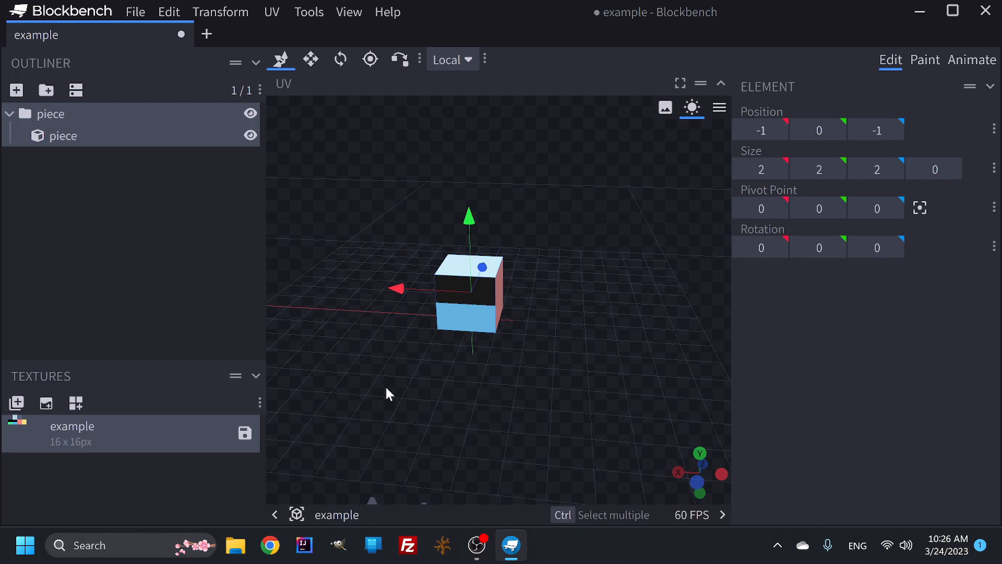
Move the piece group with its cube 2 units along the negative X axis.
drag(402, 350, 423, 343)
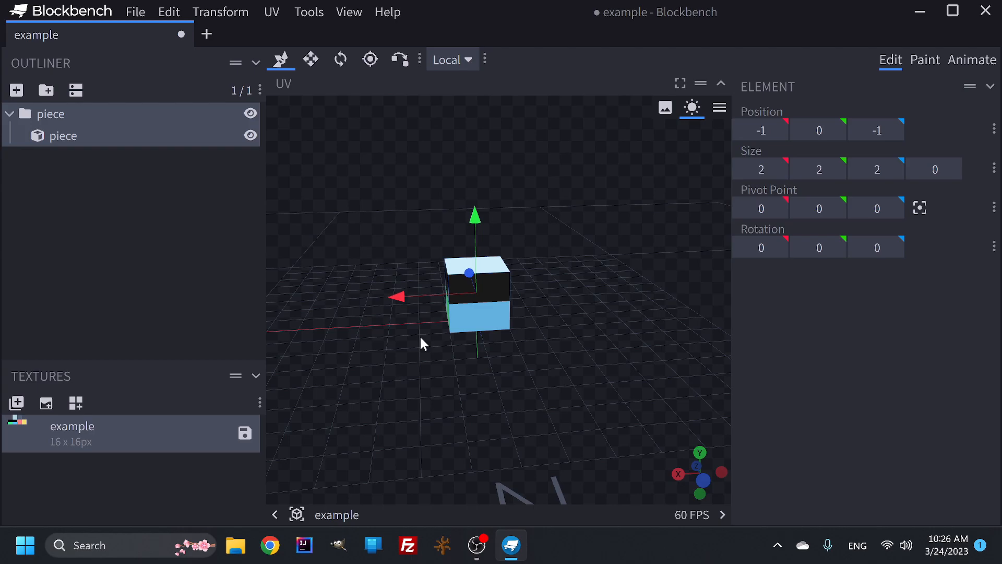
drag(369, 354, 446, 339)
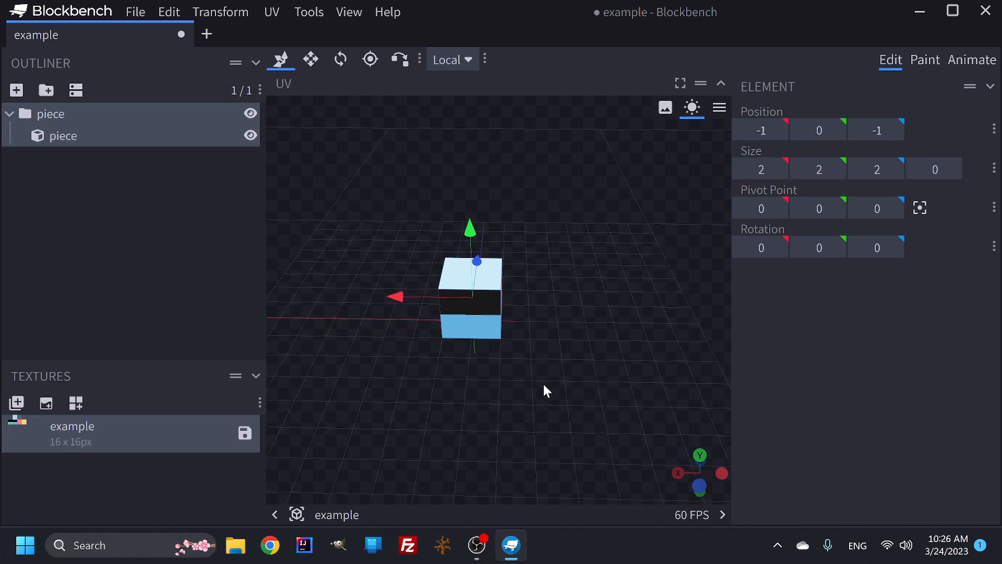
drag(545, 382, 542, 406)
drag(396, 298, 458, 314)
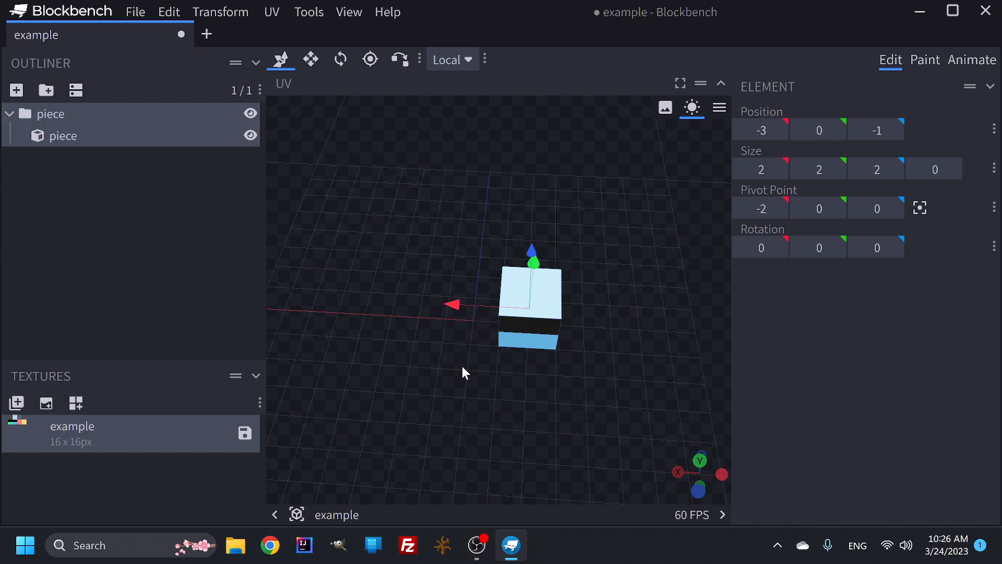
Select the cube inside the piece group and set its Y size to 8.
click(543, 306)
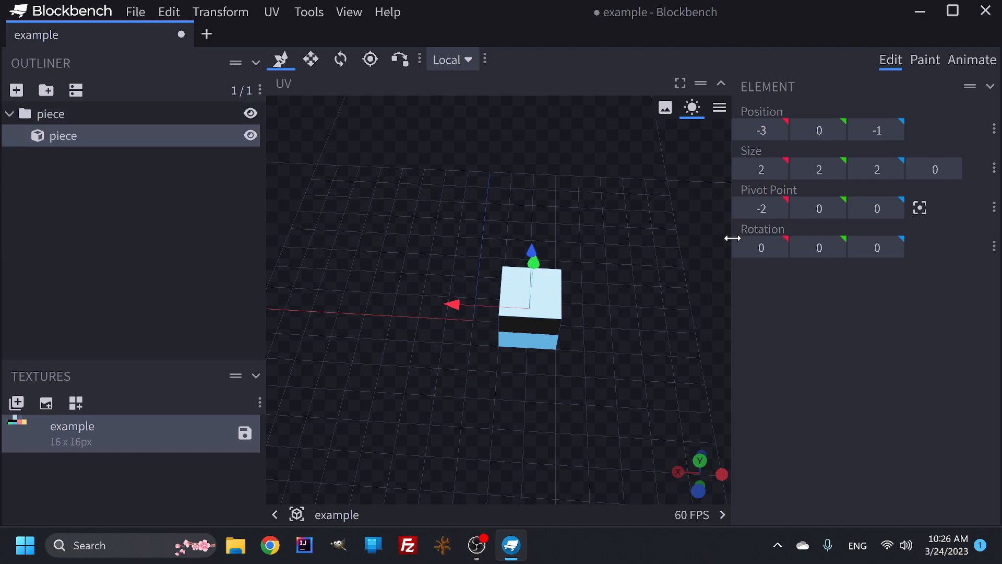
double_click(839, 166)
click(838, 169)
drag(612, 339, 553, 404)
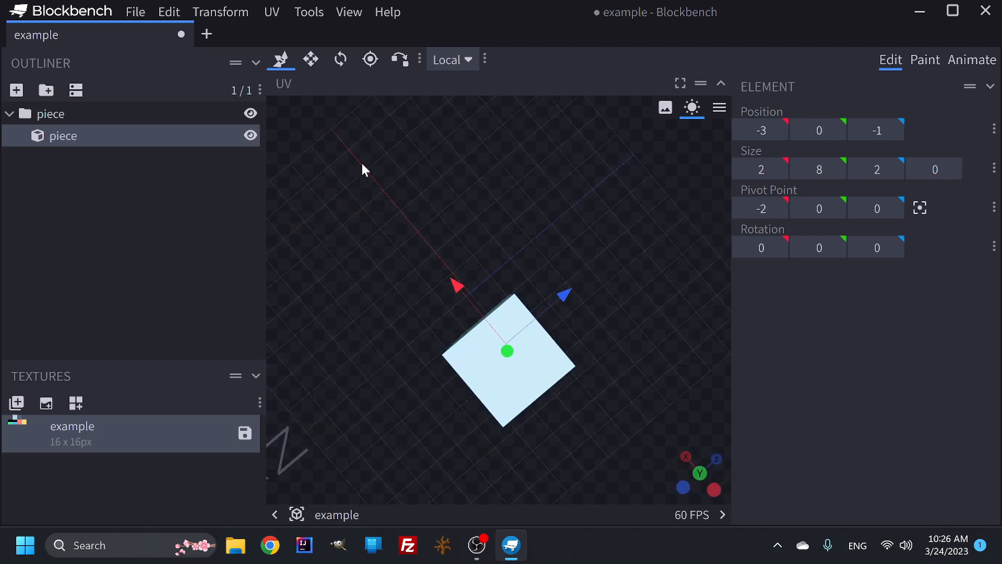
drag(443, 403, 497, 347)
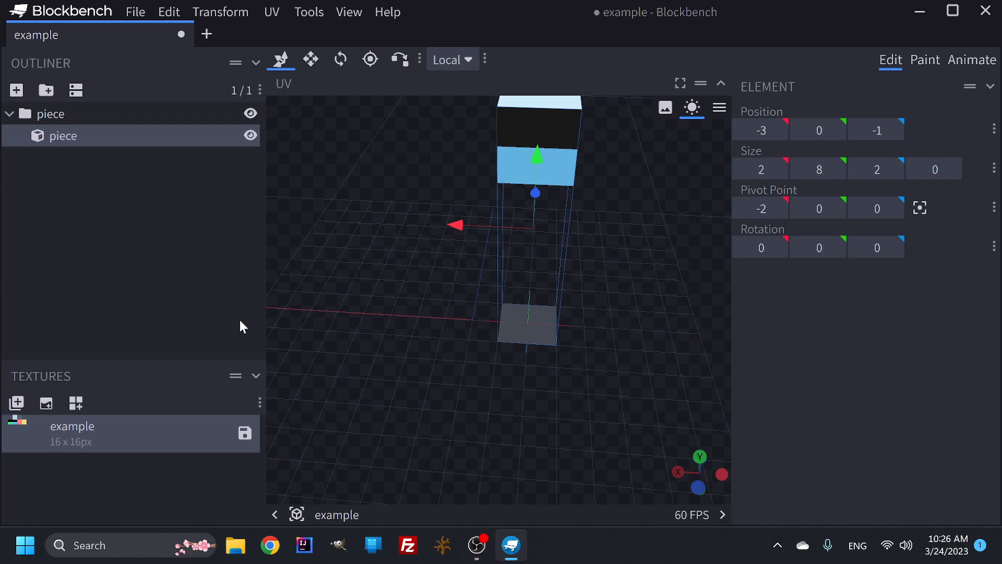
mouse_move(456, 226)
mouse_down()
mouse_move(374, 227)
mouse_move(461, 242)
mouse_up()
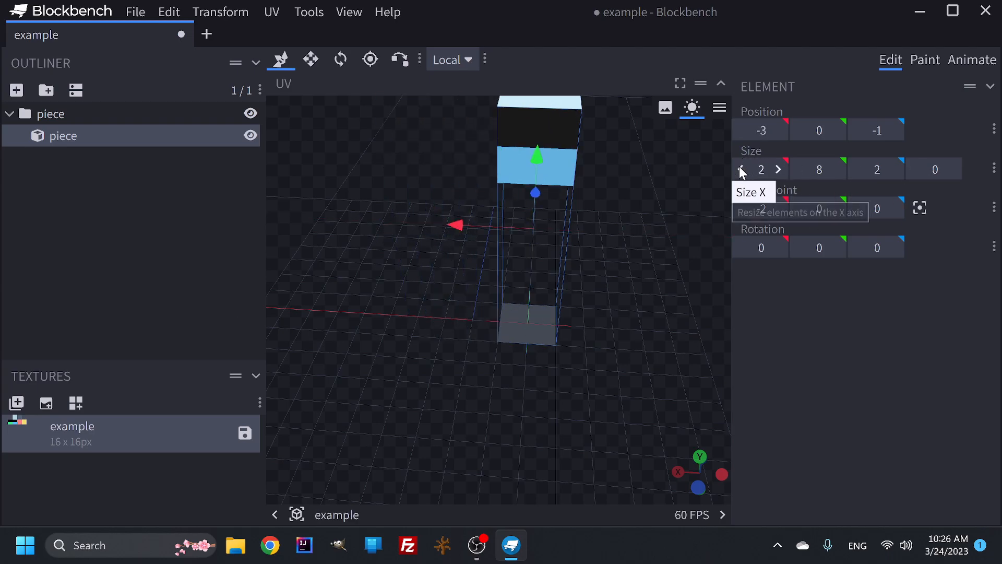
Try larger and smaller X sizes for the cube and restore its X size to 2.
click(778, 169)
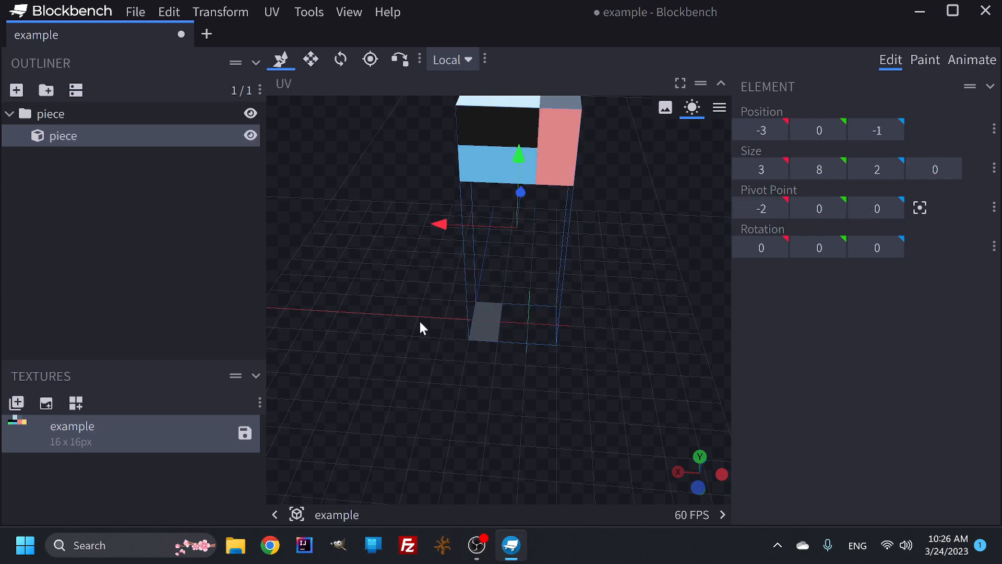
click(776, 169)
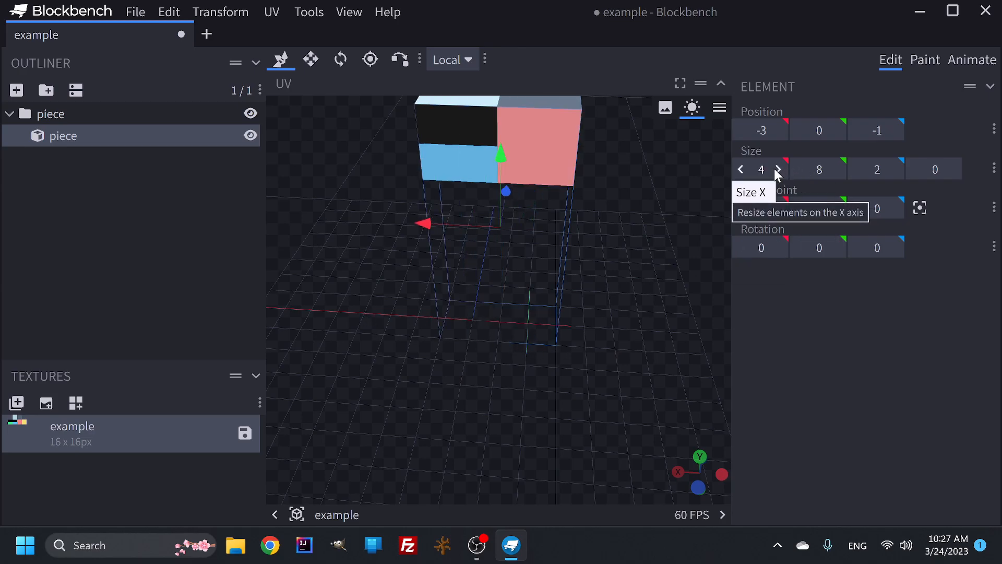
click(777, 169)
click(741, 168)
click(739, 169)
click(738, 168)
click(738, 168)
click(778, 170)
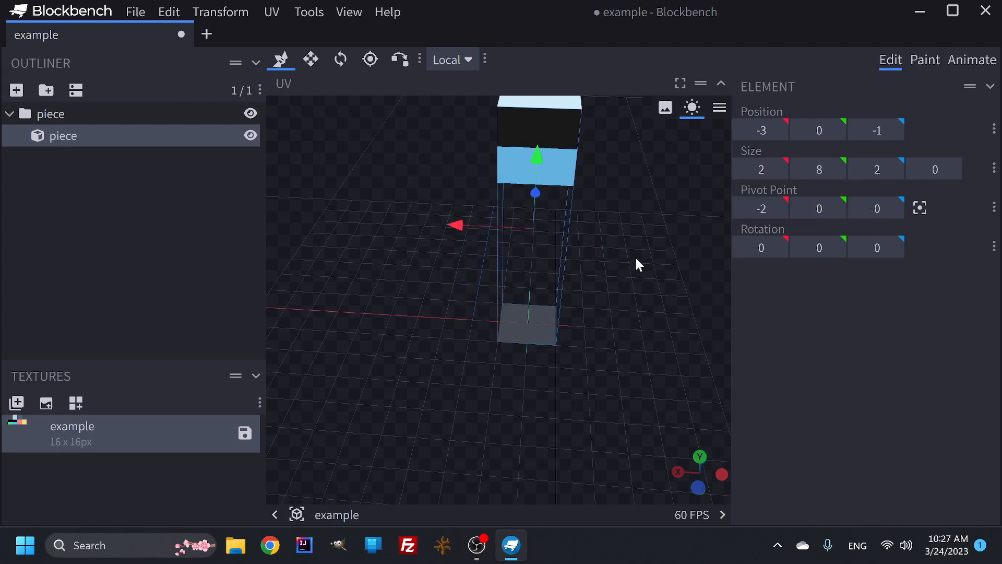
Reduce the cube's Y size to 3.
click(798, 169)
click(798, 169)
click(798, 169)
click(799, 169)
click(799, 169)
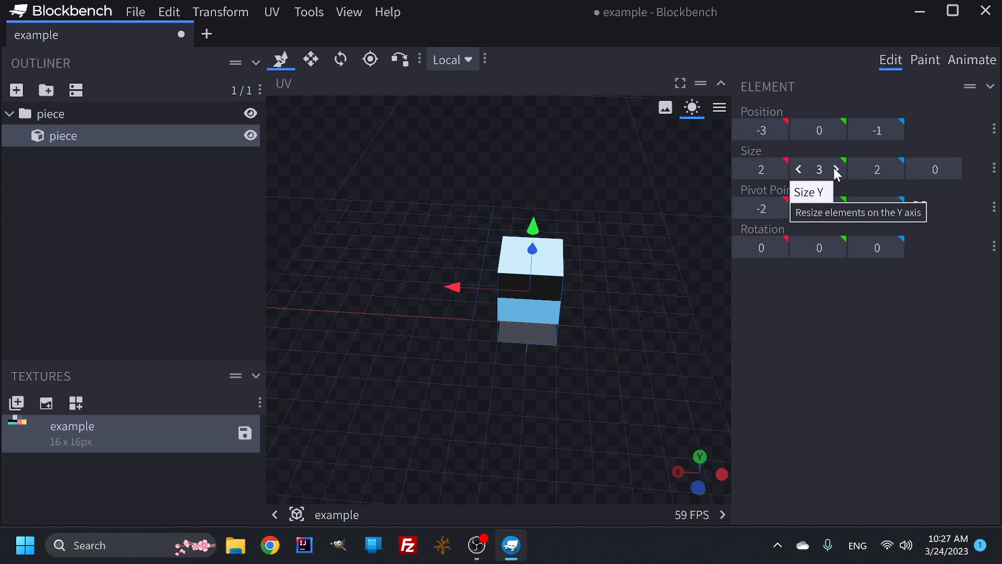
Increase the cube's Y size to 6.
click(835, 170)
drag(616, 393, 597, 376)
click(837, 169)
click(837, 169)
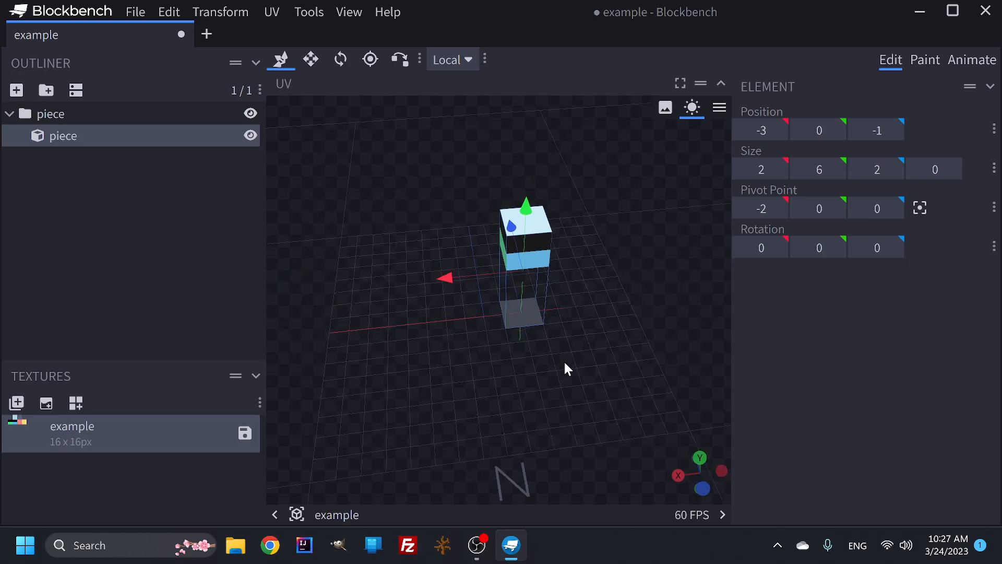
Delete the example texture and create a new 16x texture template named texture for the resized cube.
drag(514, 383, 315, 351)
drag(472, 340, 568, 269)
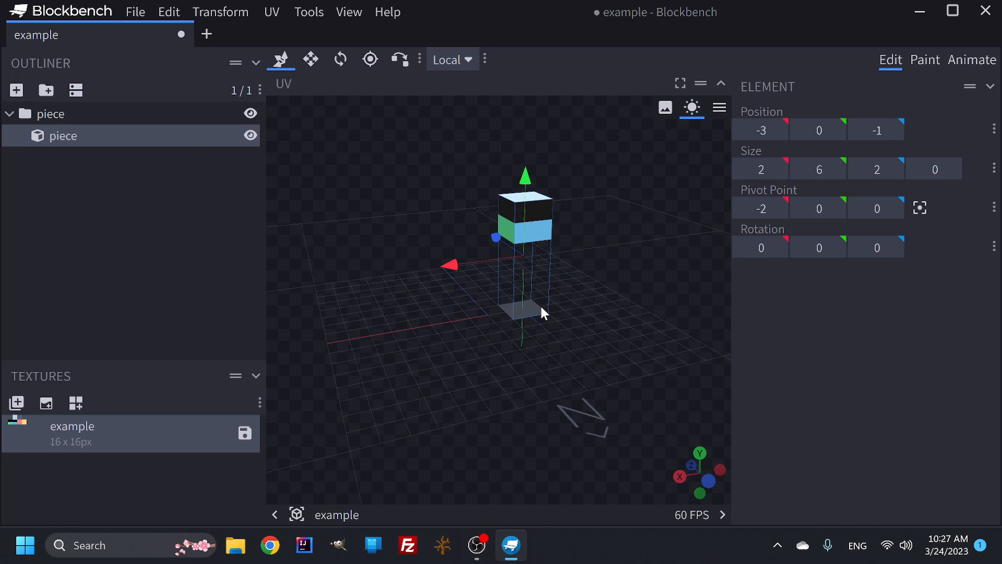
drag(494, 357, 469, 371)
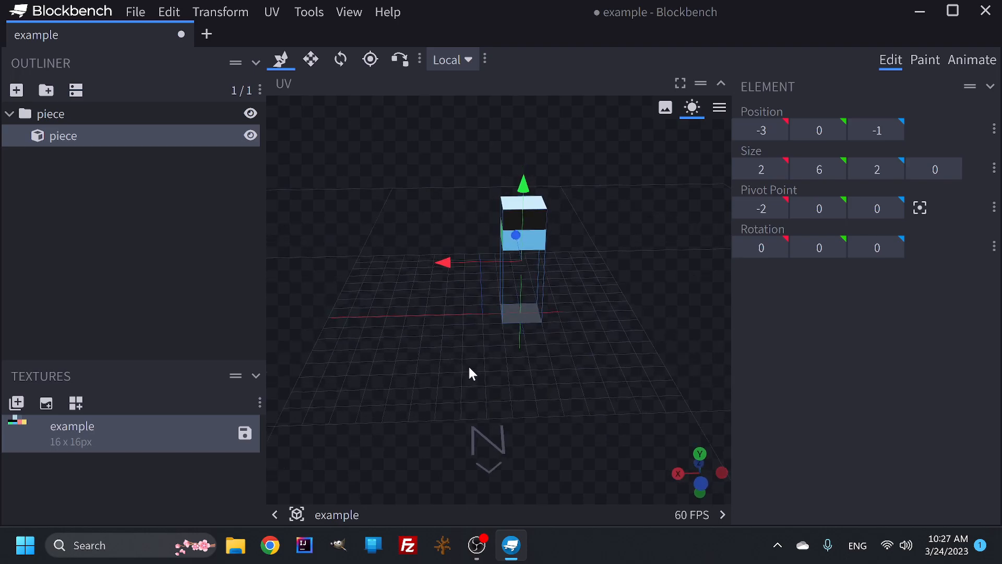
right_click(167, 437)
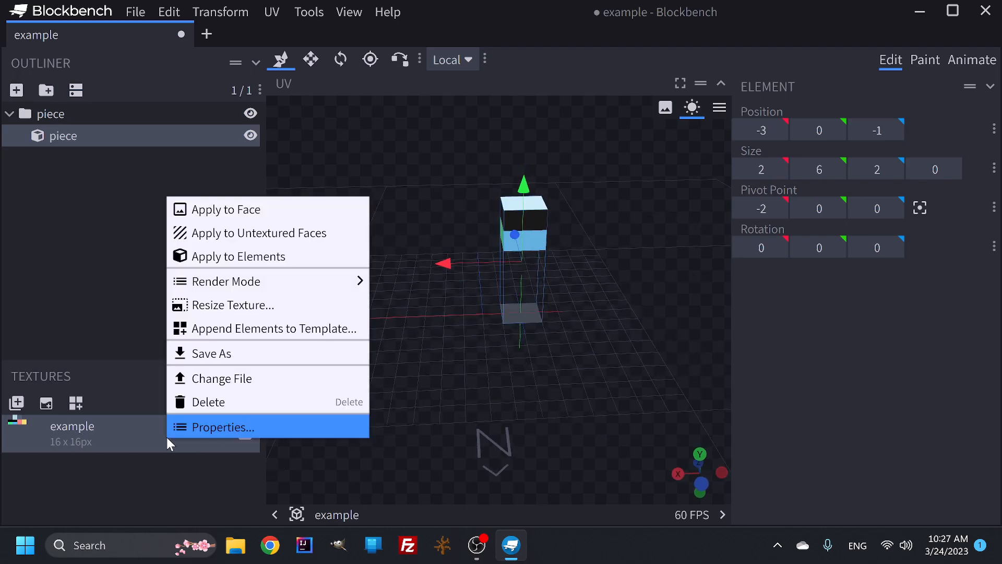
click(204, 402)
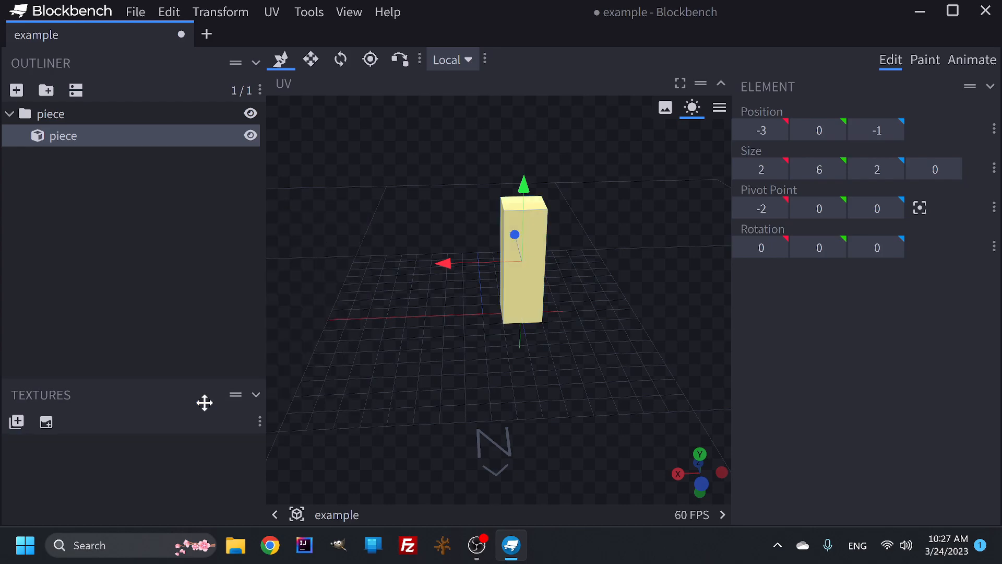
click(46, 422)
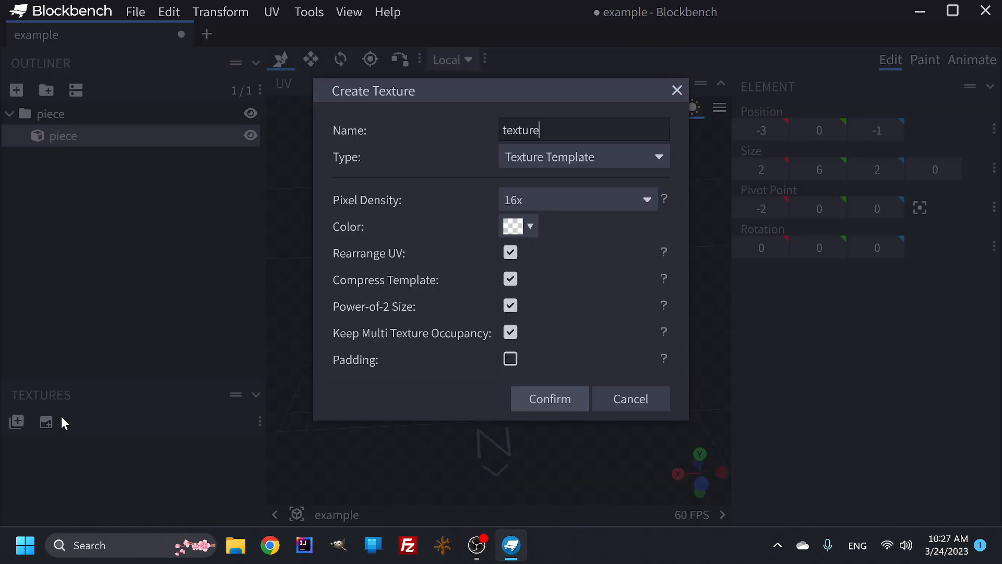
click(535, 405)
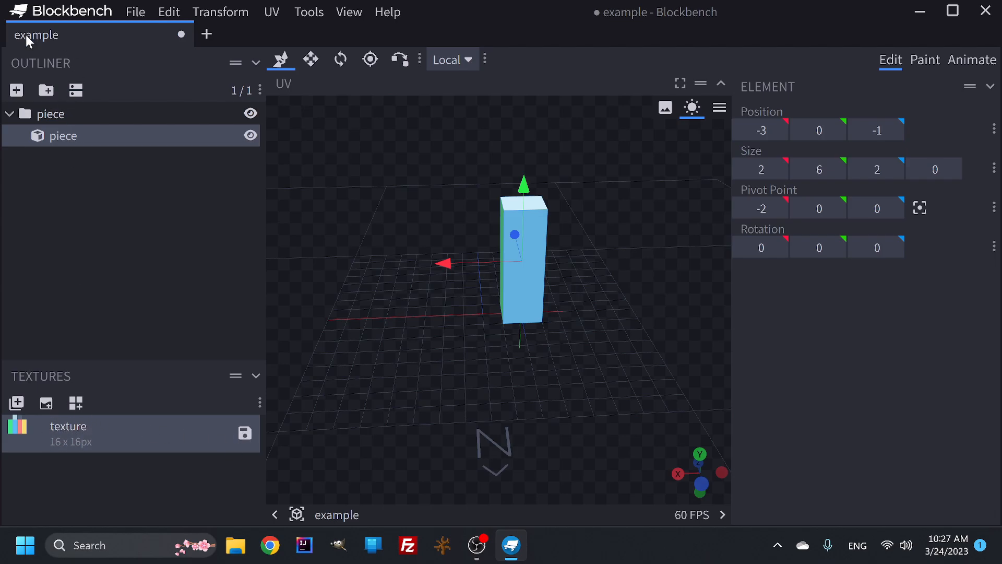
Duplicate the piece group with its cube and move the copy 4 units along the positive X axis.
drag(495, 313, 532, 272)
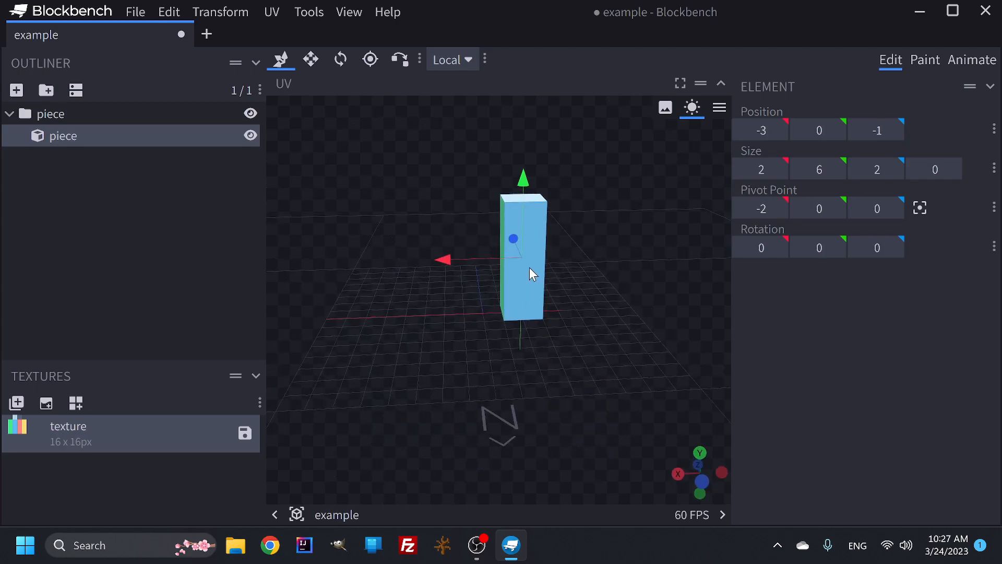
click(75, 111)
key(ctrl+d)
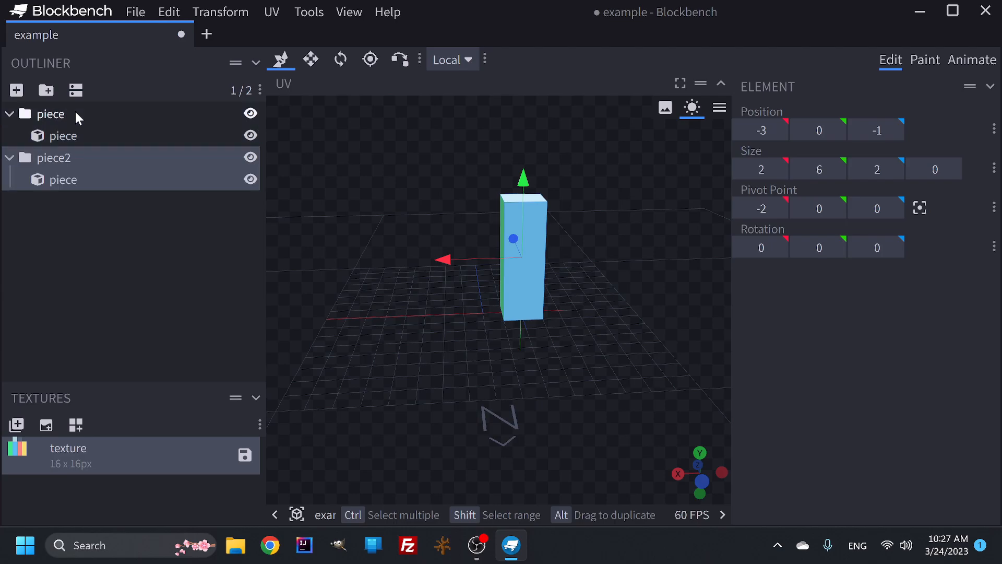
click(58, 113)
click(72, 154)
drag(520, 378, 512, 389)
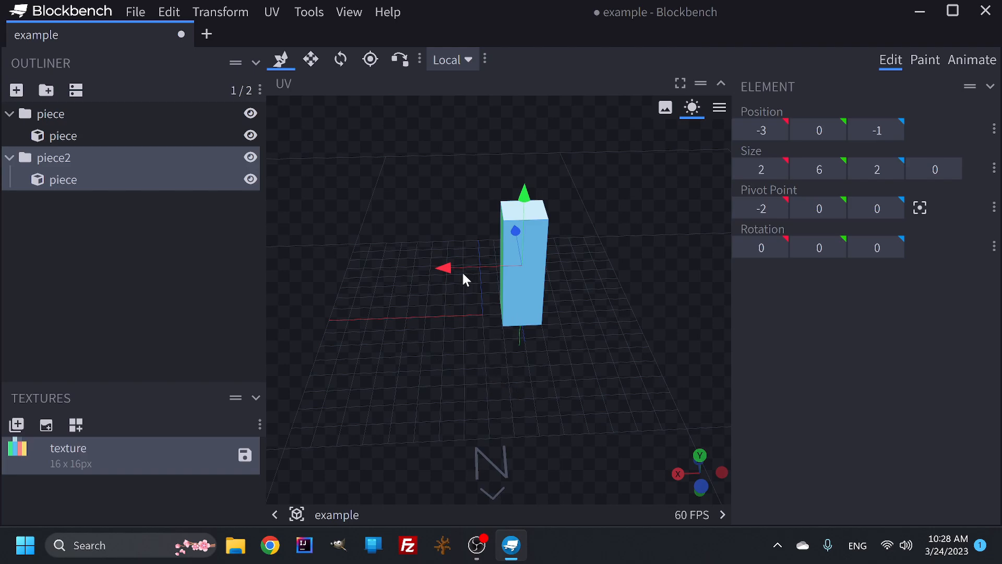
drag(444, 263, 362, 261)
mouse_move(533, 391)
mouse_down()
mouse_move(517, 329)
mouse_move(512, 360)
mouse_move(678, 403)
mouse_move(760, 362)
mouse_move(490, 389)
mouse_move(531, 372)
mouse_up()
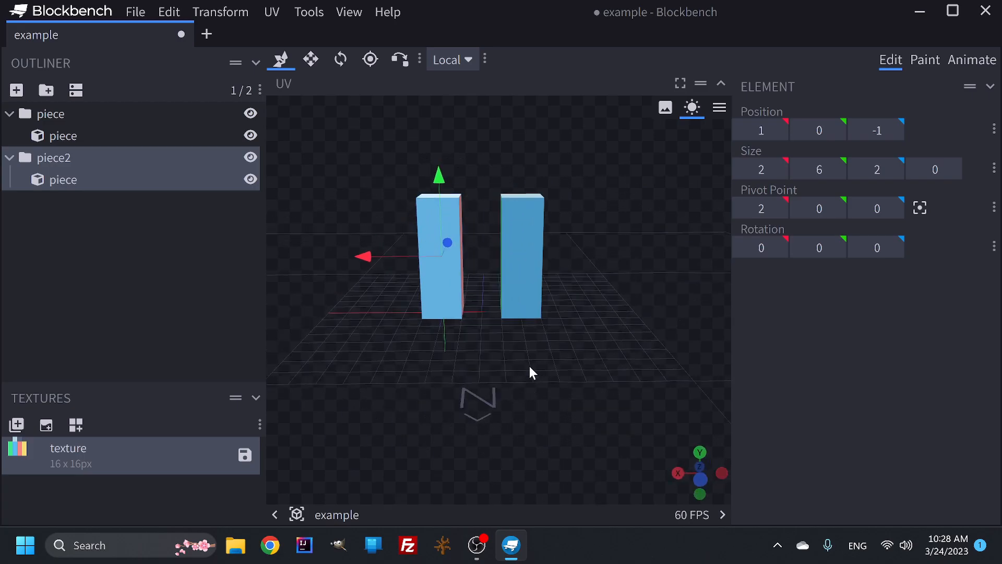
Rename the original piece cube and its group to left_leg.
drag(409, 379, 609, 382)
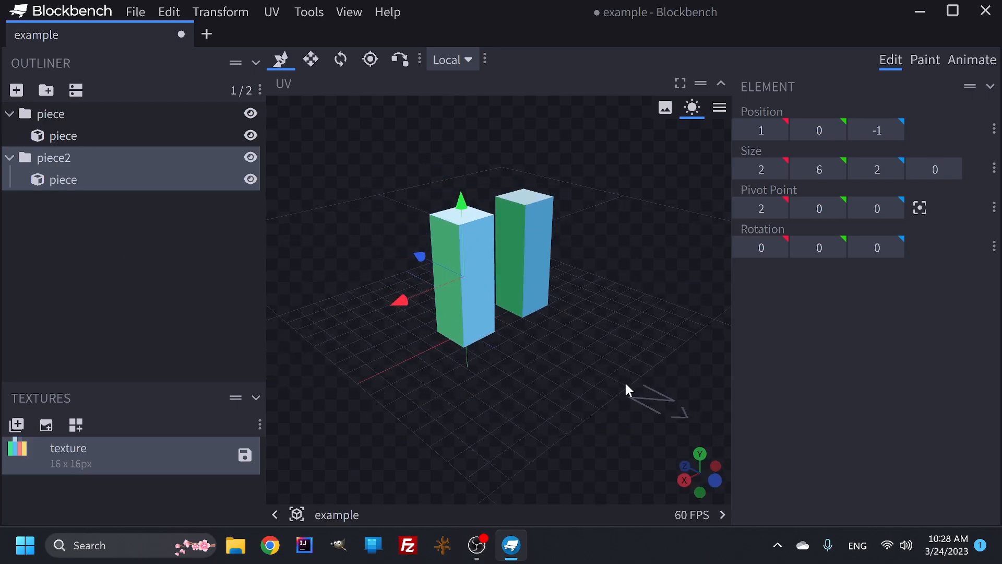
drag(517, 421, 684, 446)
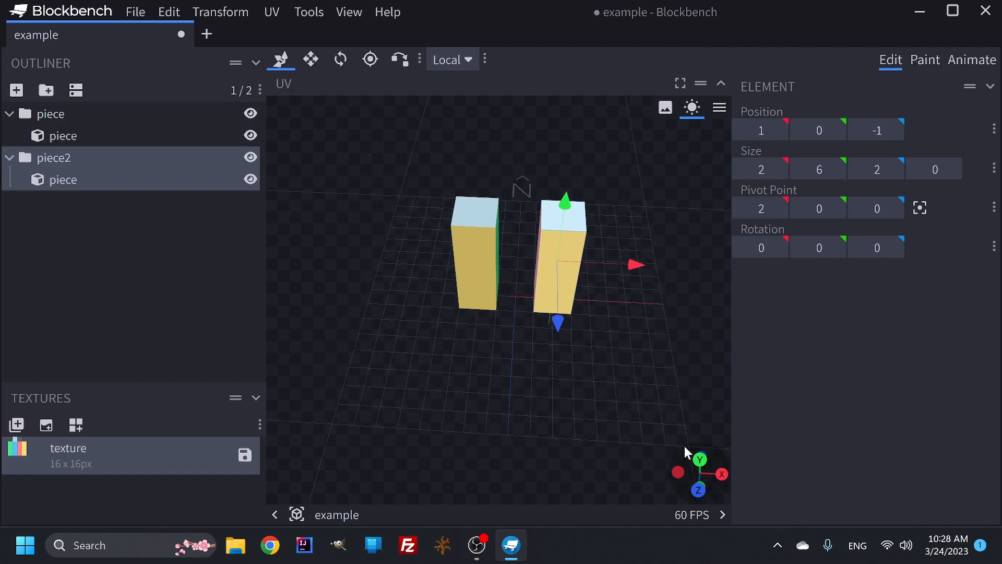
drag(531, 358, 505, 206)
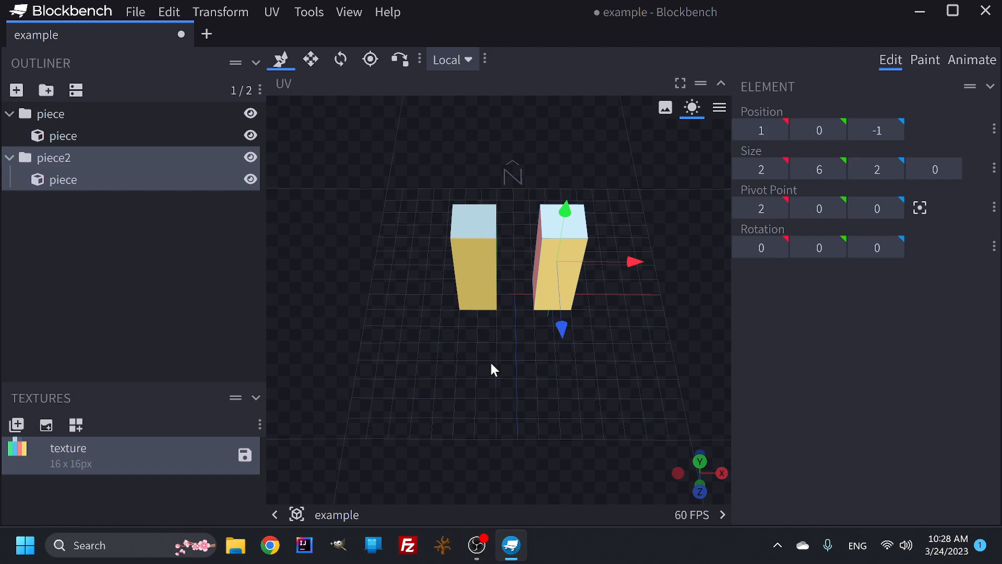
click(468, 256)
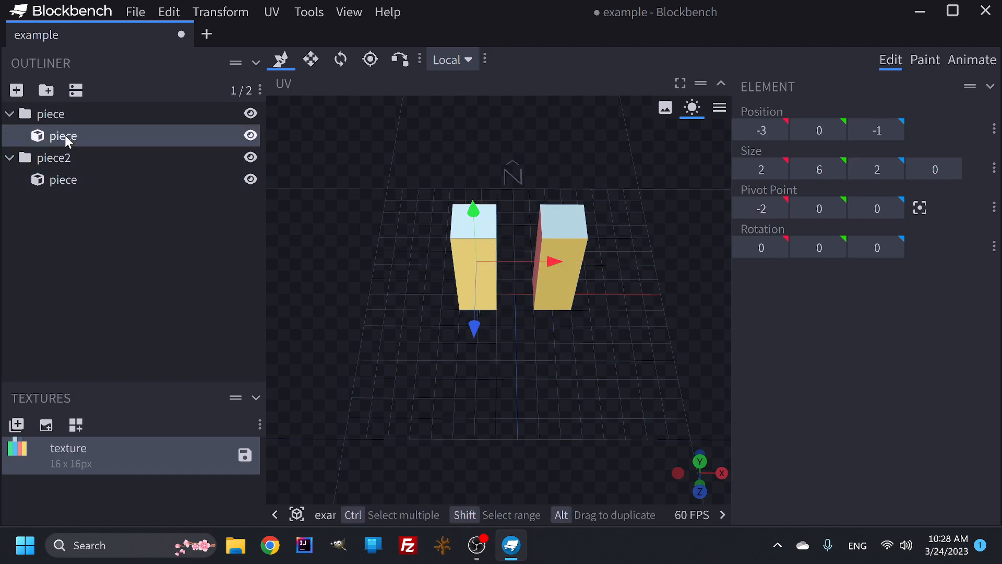
text(left_leg)
click(52, 119)
key(F2)
text(left_leg)
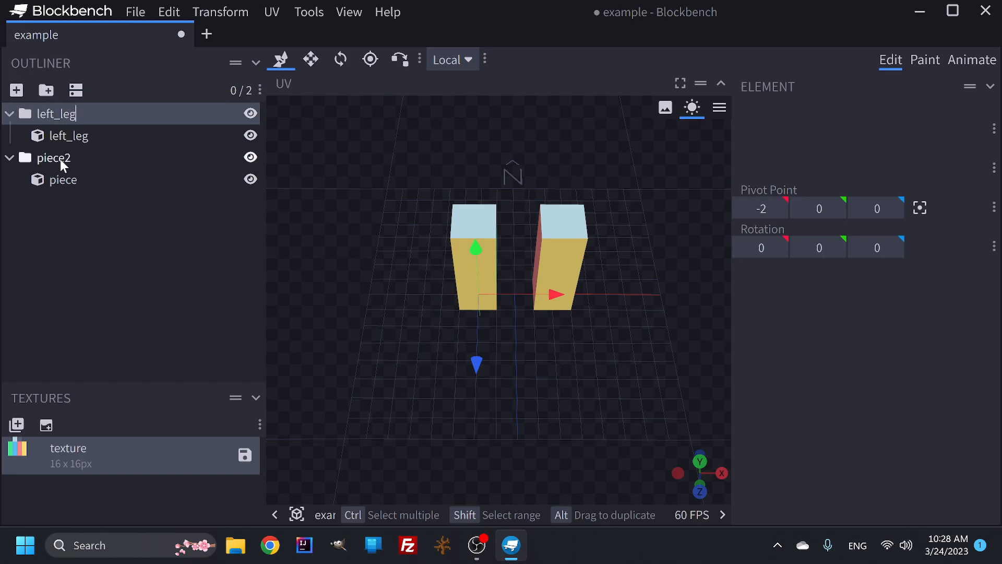
Rename the duplicated piece2 group and its cube to right_leg.
double_click(62, 162)
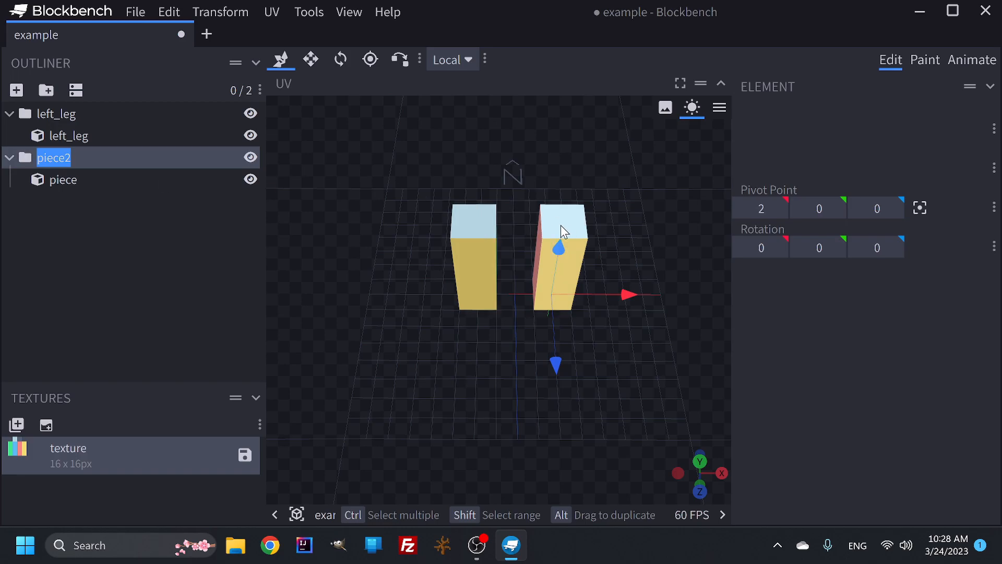
text(right)
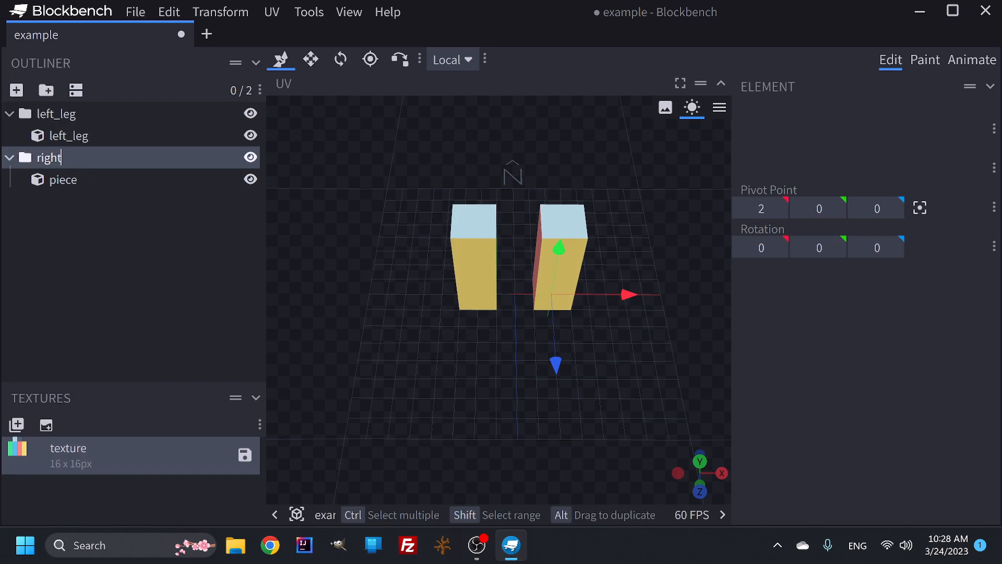
text(_leg)
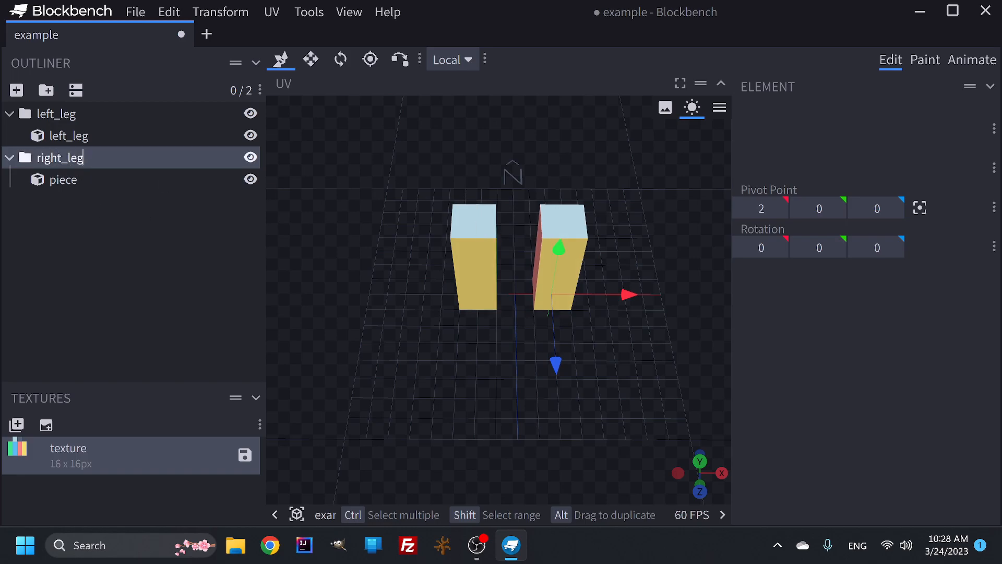
double_click(61, 179)
text(rig)
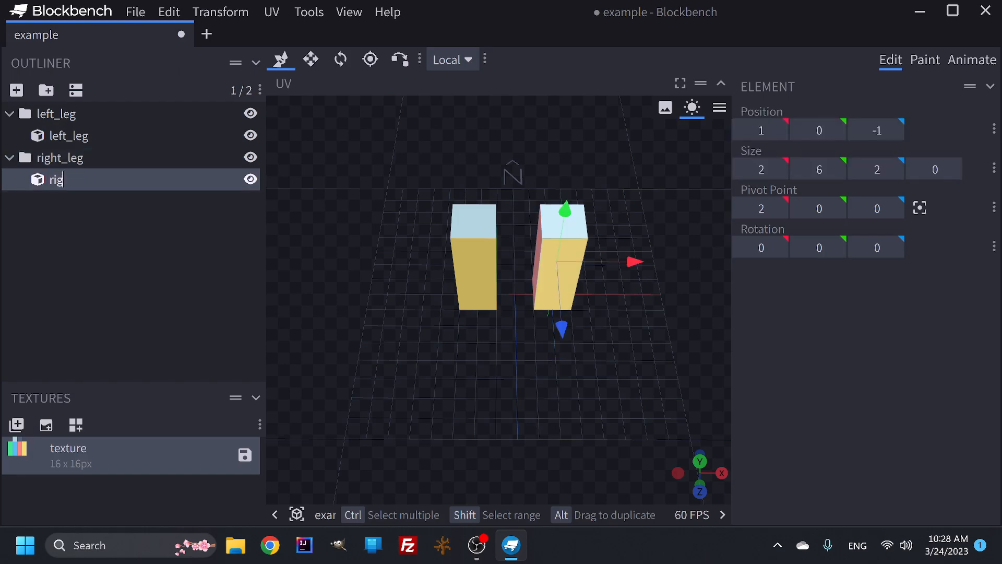
text(ht_leg)
key(Return)
click(99, 261)
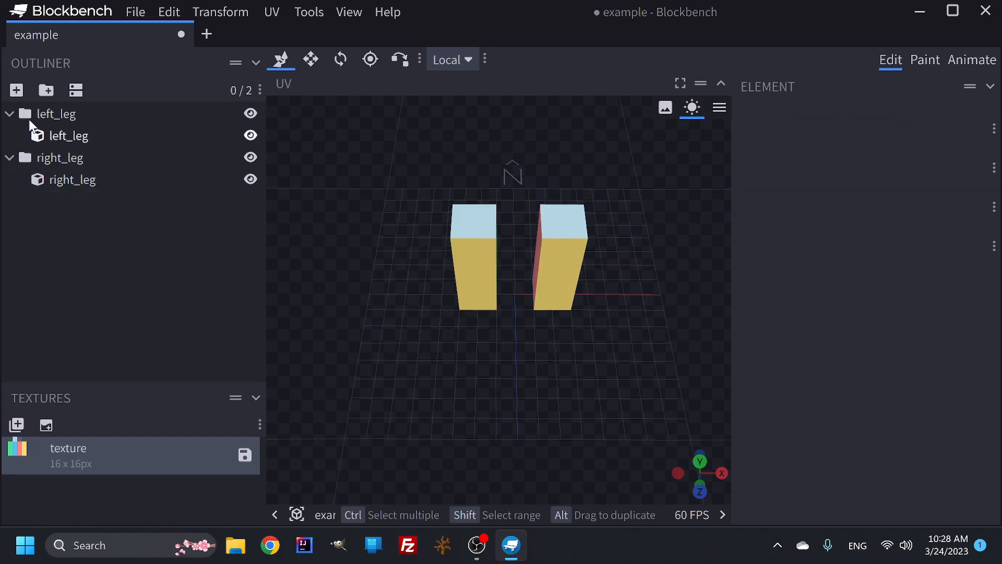
Add a cube, move it to position -3, 6, -1 on top of the legs and set its X size to 6.
click(16, 91)
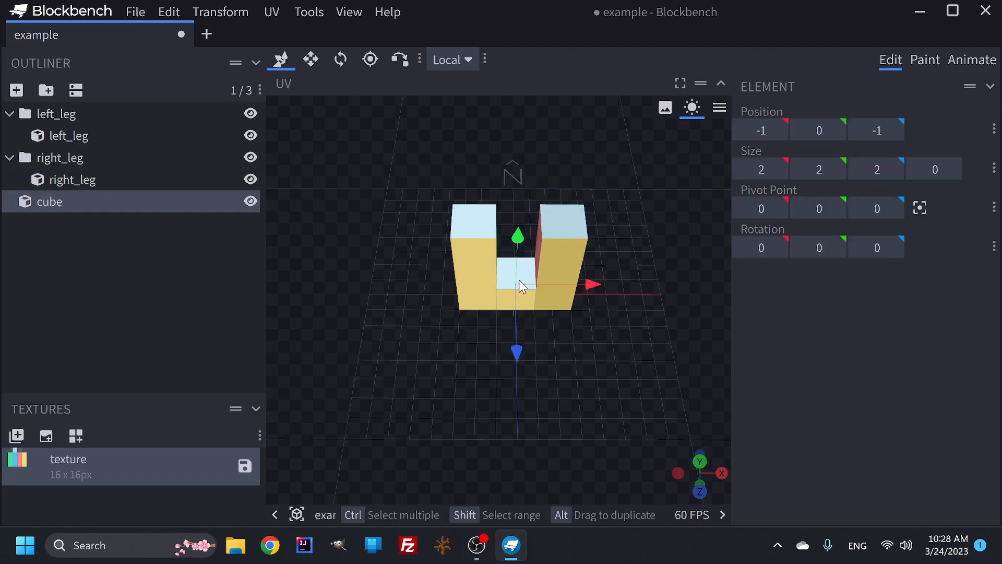
drag(521, 235, 523, 135)
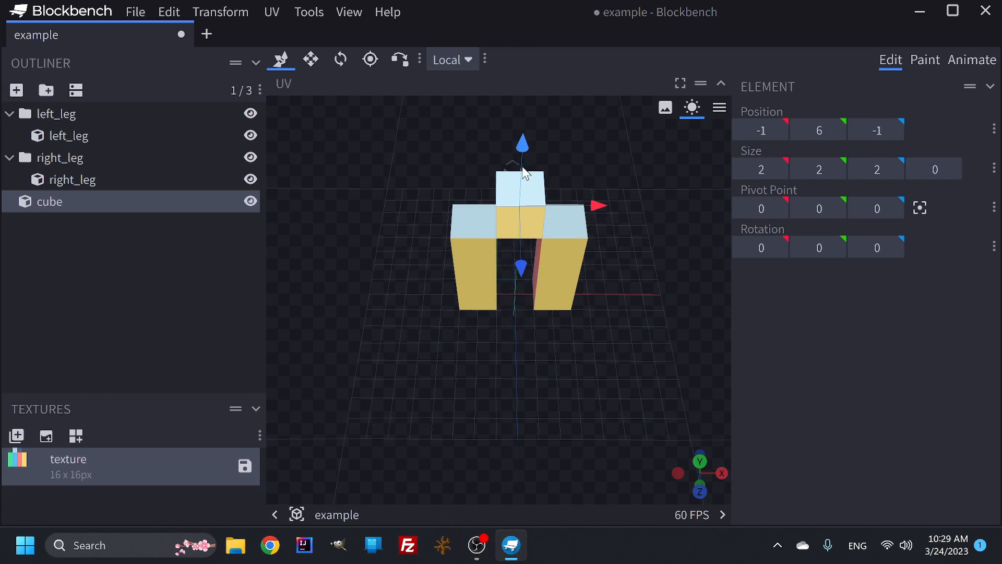
drag(605, 203, 545, 201)
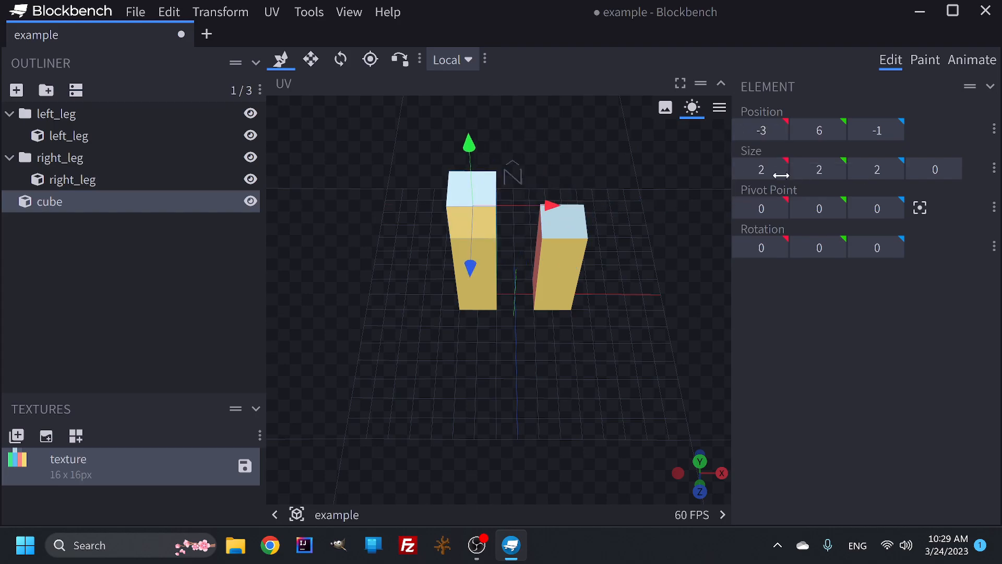
drag(781, 177, 805, 176)
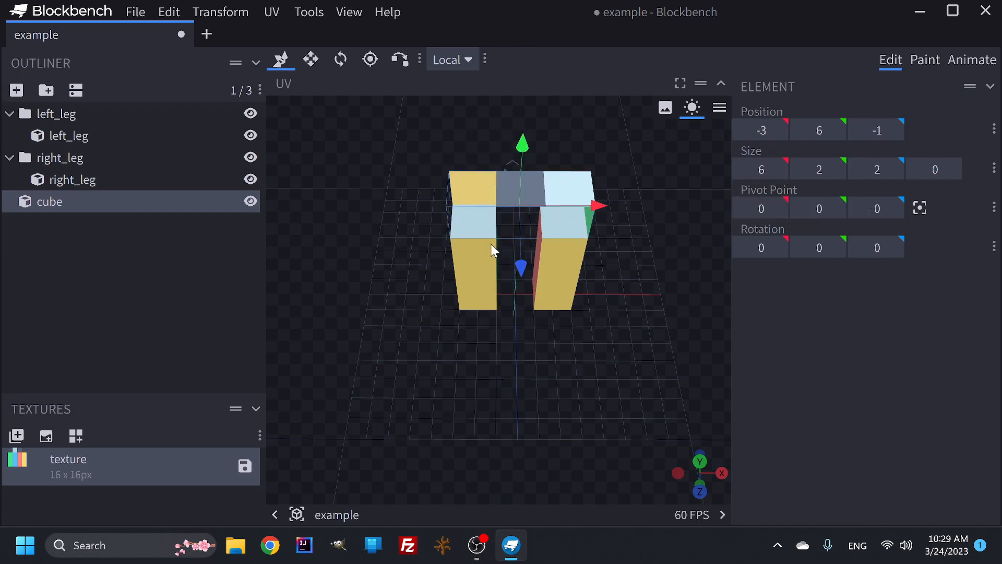
Try lowering the new cube to Y position 5 so it overlaps the legs, and return it to Y position 6.
mouse_move(539, 385)
mouse_down()
mouse_move(539, 354)
mouse_move(729, 382)
mouse_up()
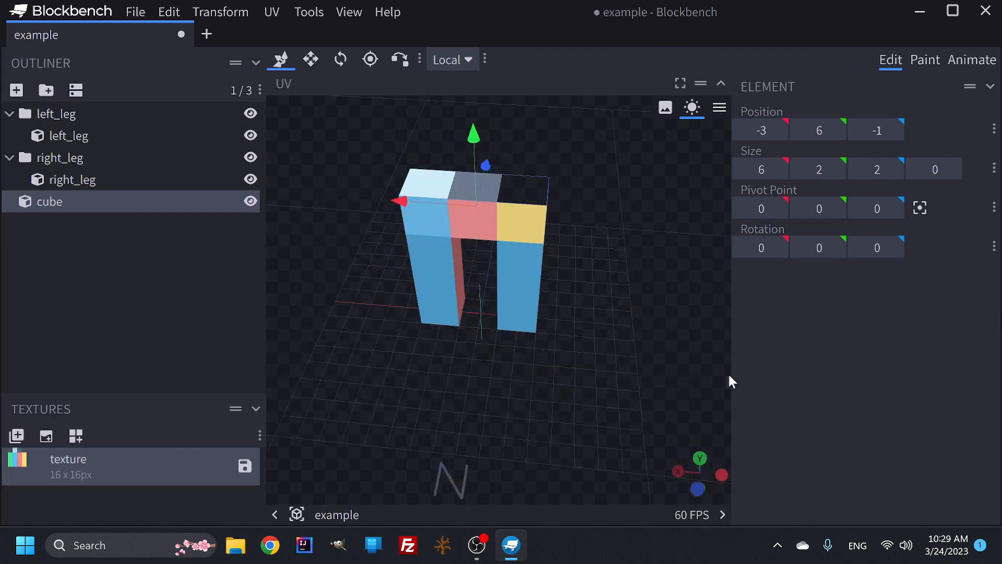
drag(493, 383, 470, 198)
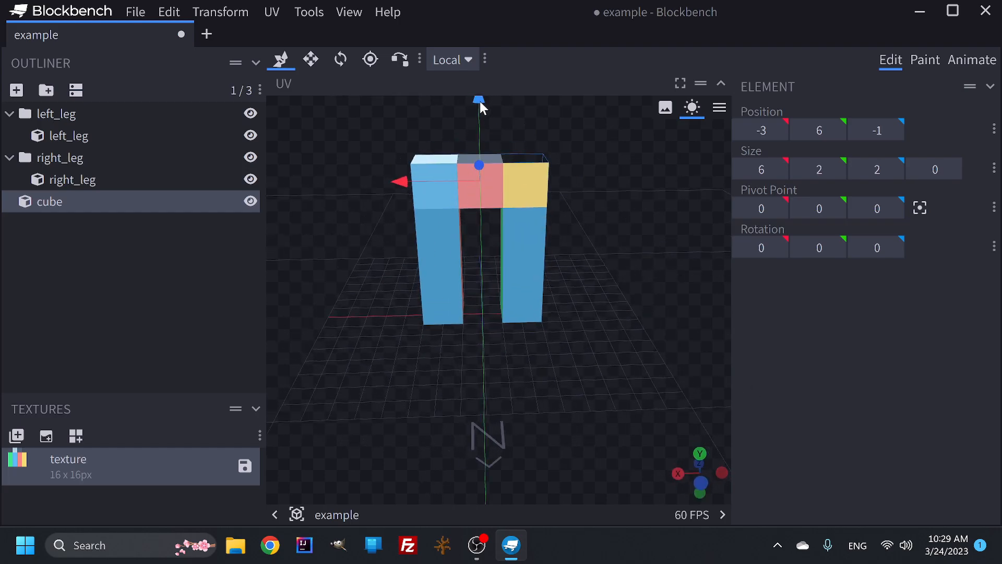
drag(481, 107, 487, 142)
mouse_move(490, 393)
mouse_down()
mouse_move(380, 353)
mouse_move(421, 333)
mouse_move(476, 347)
mouse_move(548, 389)
mouse_move(577, 384)
mouse_move(593, 360)
mouse_move(514, 375)
mouse_move(340, 362)
mouse_move(580, 373)
mouse_move(385, 370)
mouse_move(442, 386)
mouse_up()
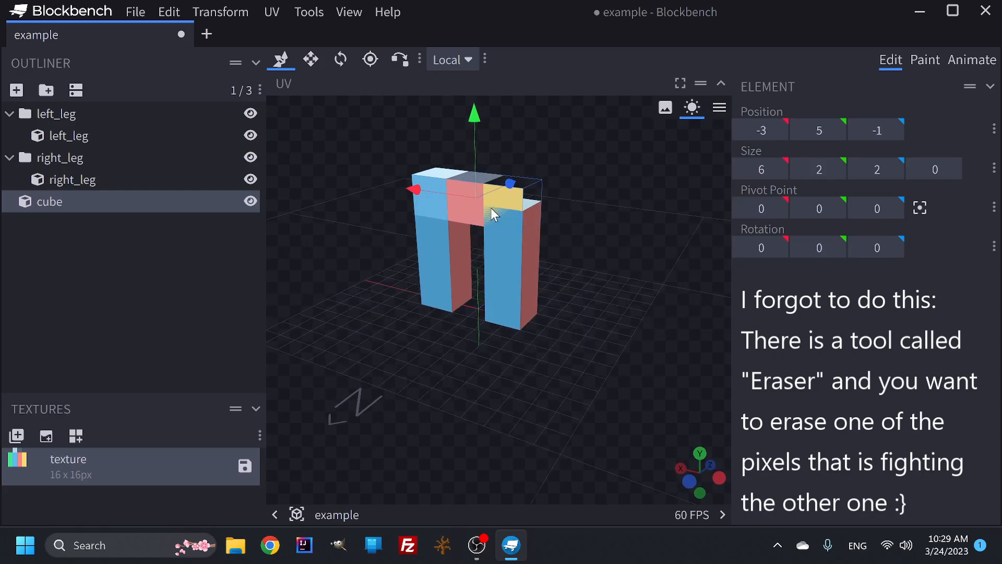
drag(466, 348, 475, 285)
scroll(472, 284, up, 5)
right_drag(470, 301, 481, 338)
drag(481, 338, 484, 336)
right_drag(477, 314, 486, 356)
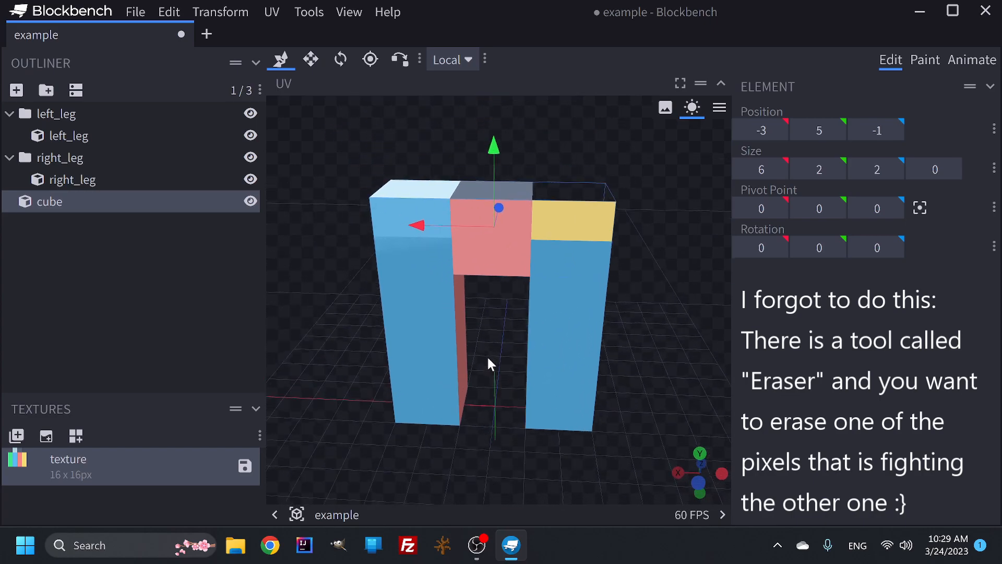
drag(492, 154, 496, 121)
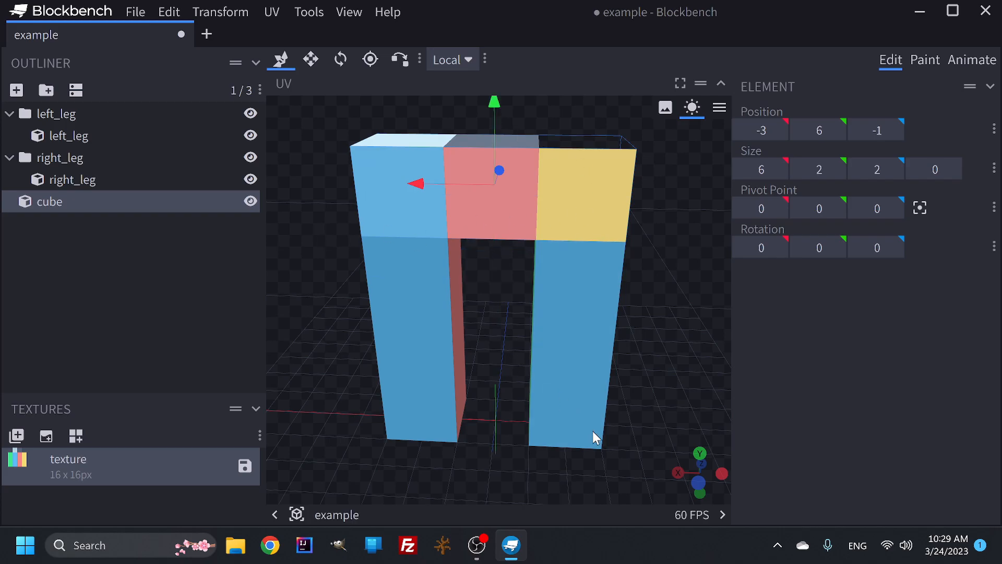
Set the new cube's X size to 8 and move it to X position -4 and Z position -2.
scroll(583, 421, down, 4)
scroll(548, 365, down, 3)
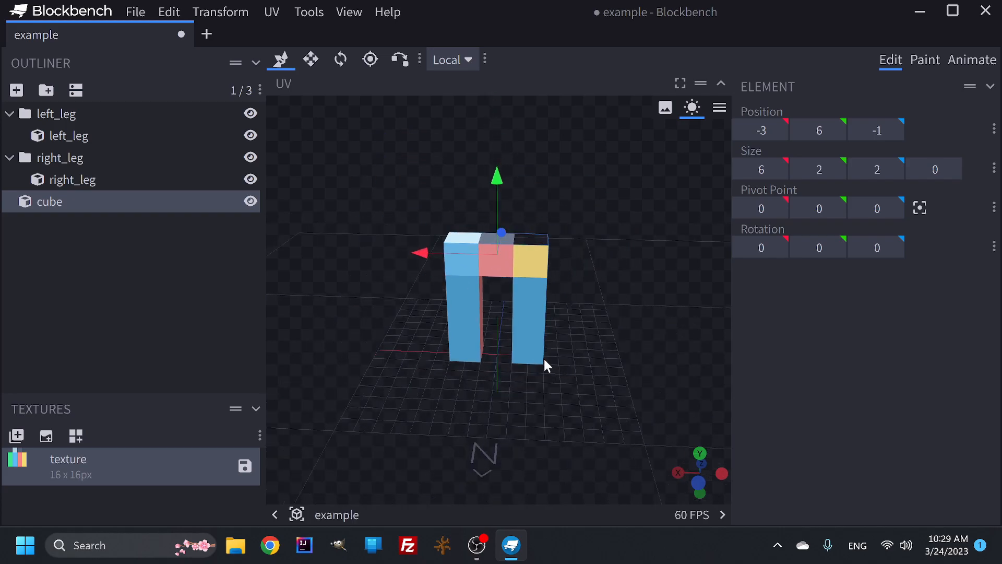
drag(622, 336, 651, 227)
click(779, 169)
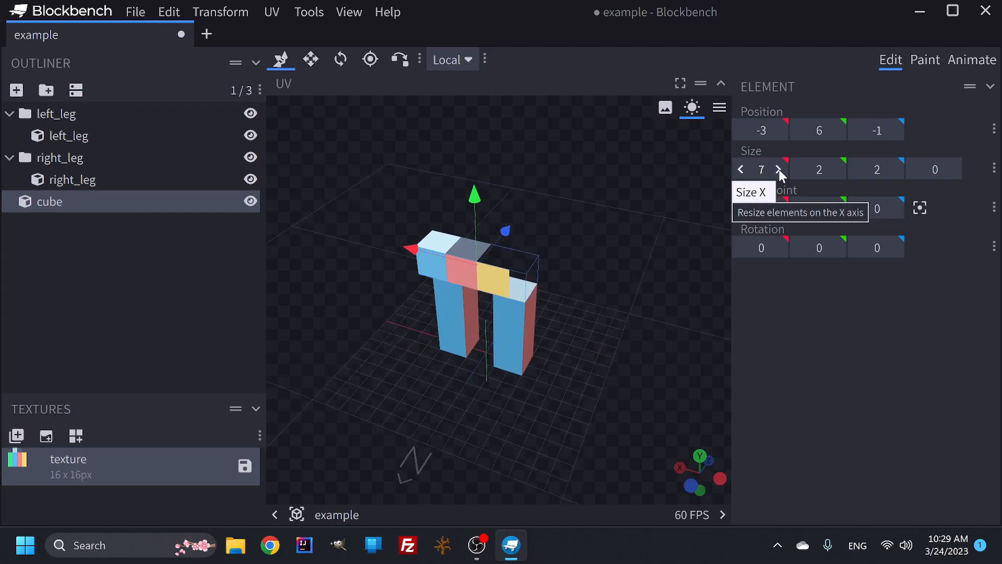
click(779, 170)
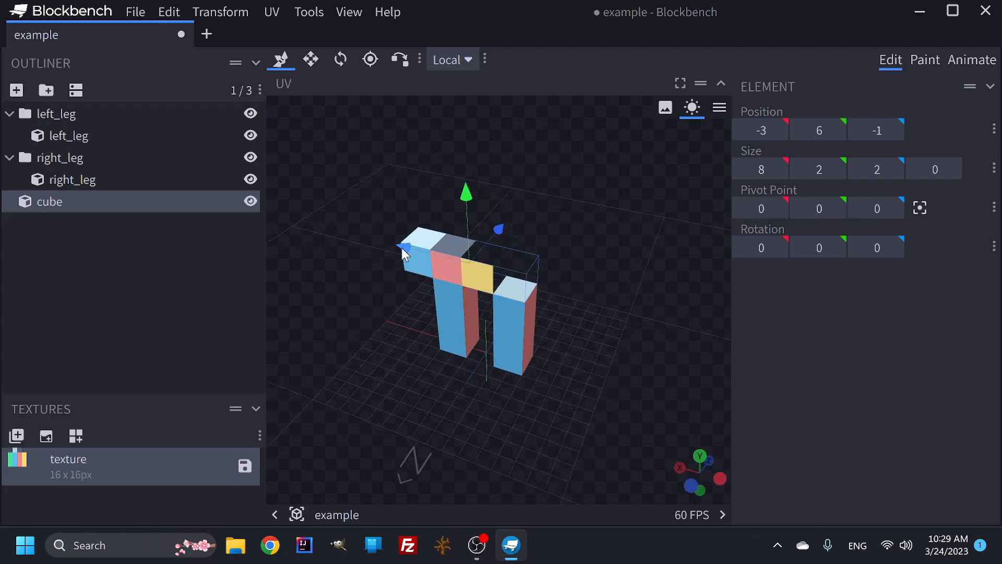
drag(406, 253, 415, 250)
drag(556, 363, 491, 374)
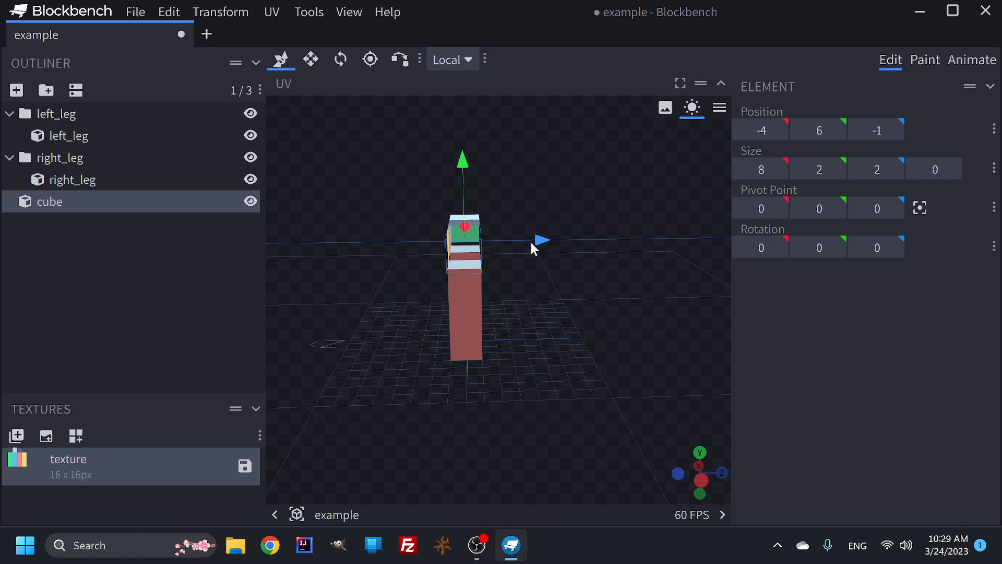
drag(532, 243, 528, 243)
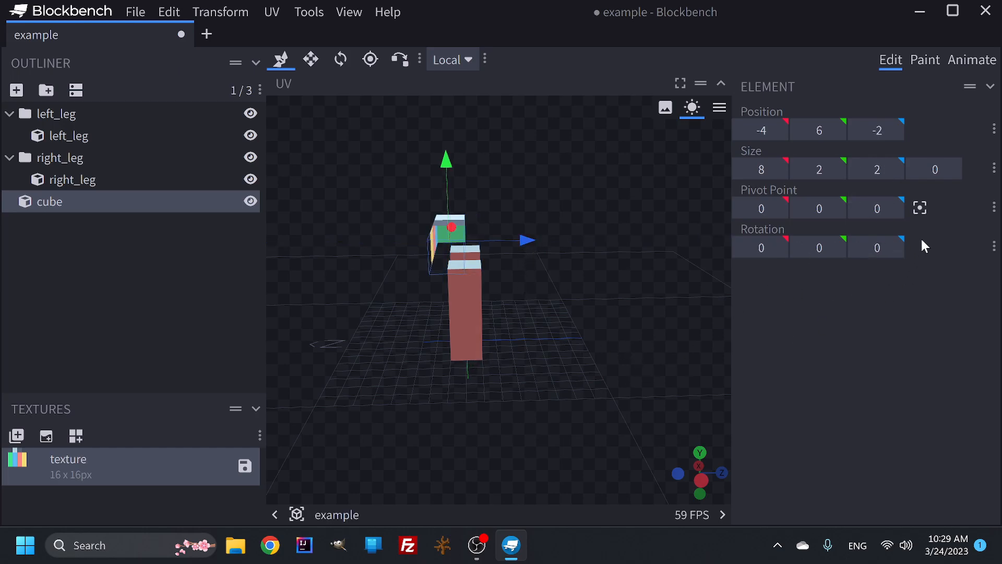
Set the body cube's Z size to 4 and its Y size to 8.
click(894, 169)
click(894, 170)
drag(711, 327, 644, 319)
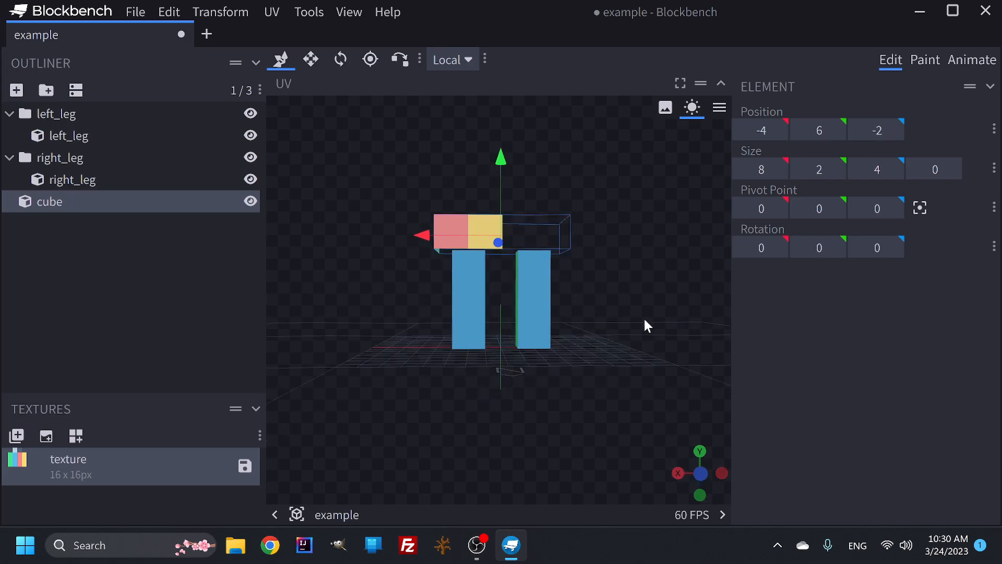
click(838, 169)
click(837, 169)
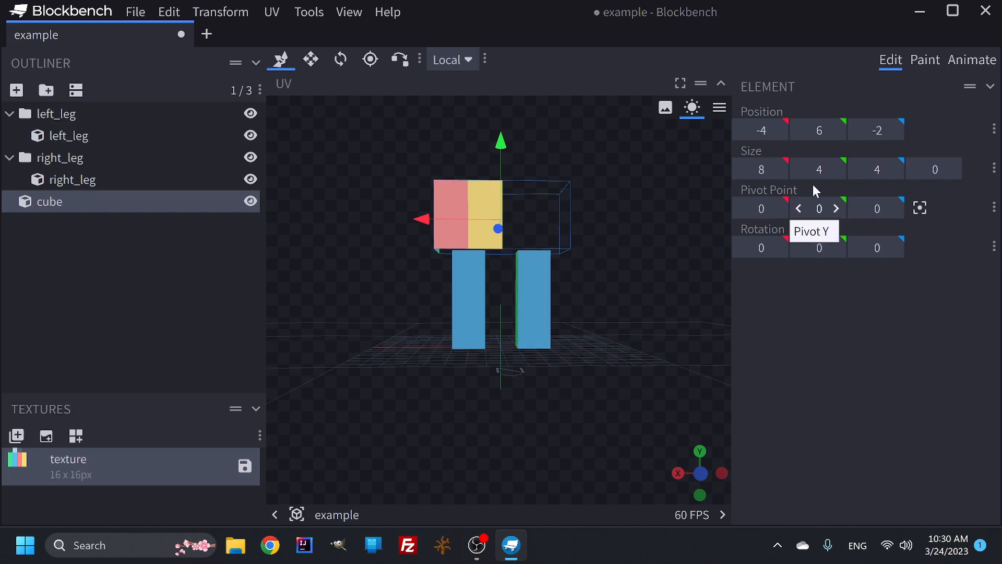
click(837, 169)
click(837, 169)
click(838, 169)
click(837, 169)
drag(678, 238, 647, 277)
drag(608, 336, 594, 321)
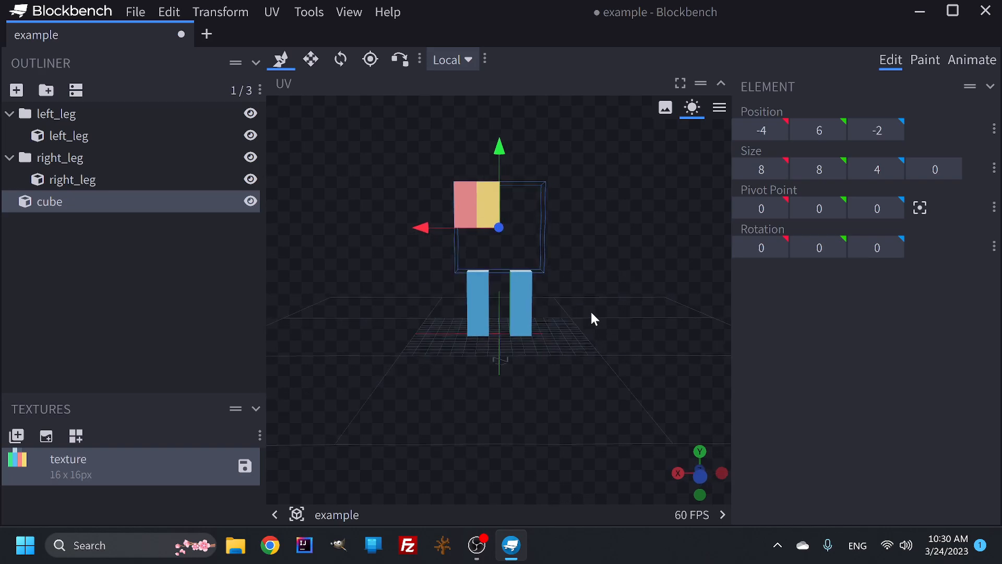
Delete the old texture and create a new 16x texture template named texture for all cubes.
right_click(164, 472)
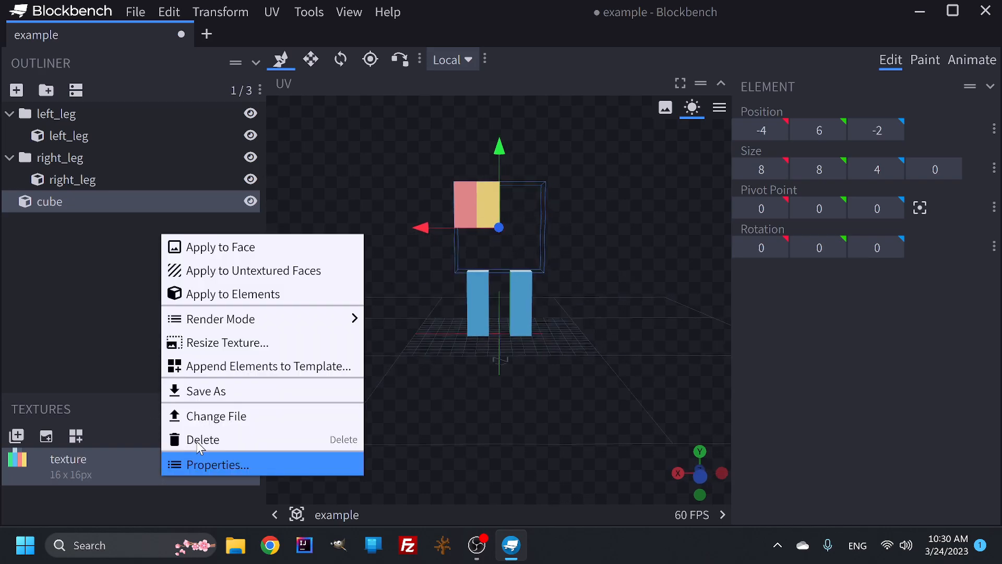
click(208, 439)
click(46, 455)
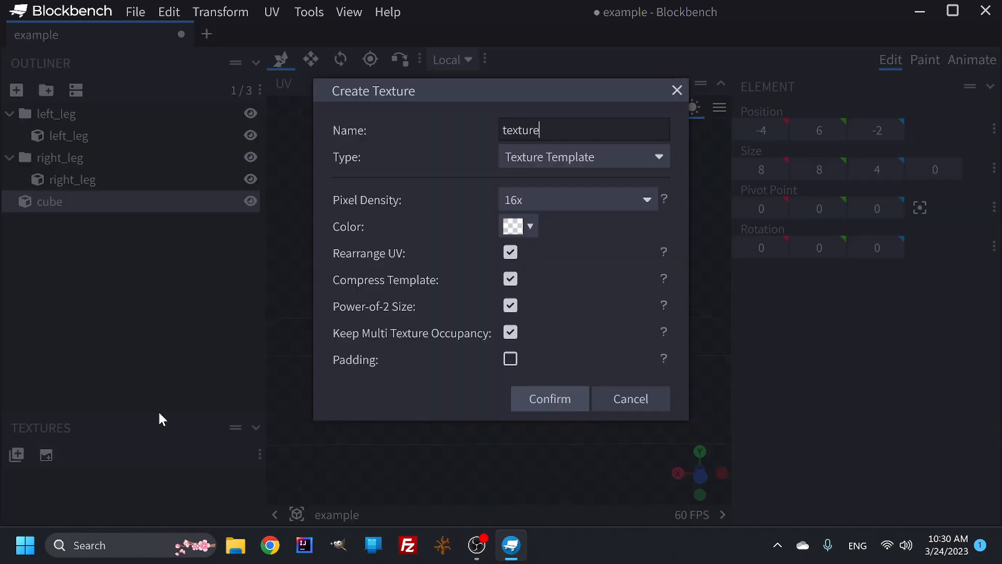
click(549, 399)
drag(574, 363, 204, 368)
drag(548, 357, 450, 343)
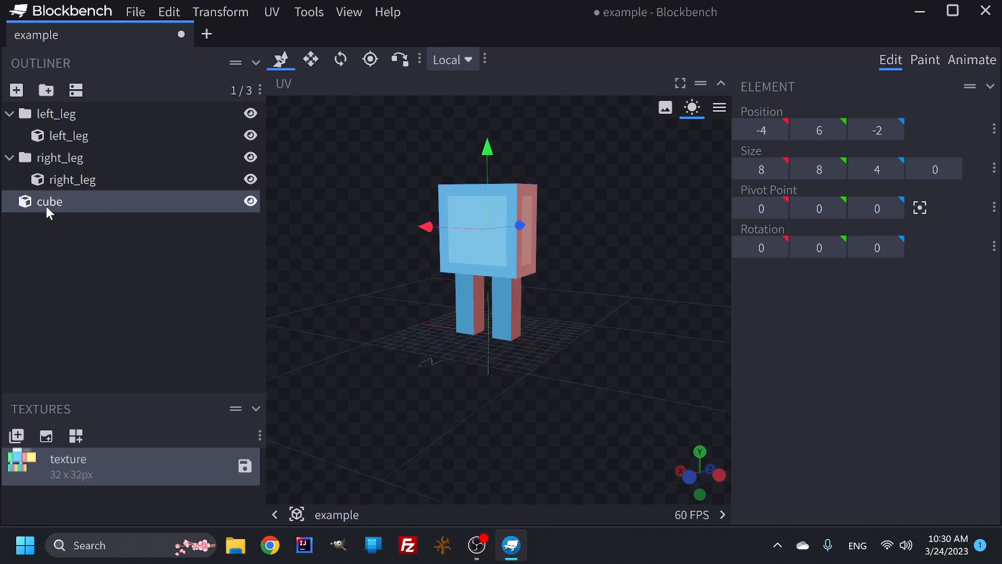
Add a new group at the root of the outliner and place the body cube inside it.
click(46, 90)
click(8, 158)
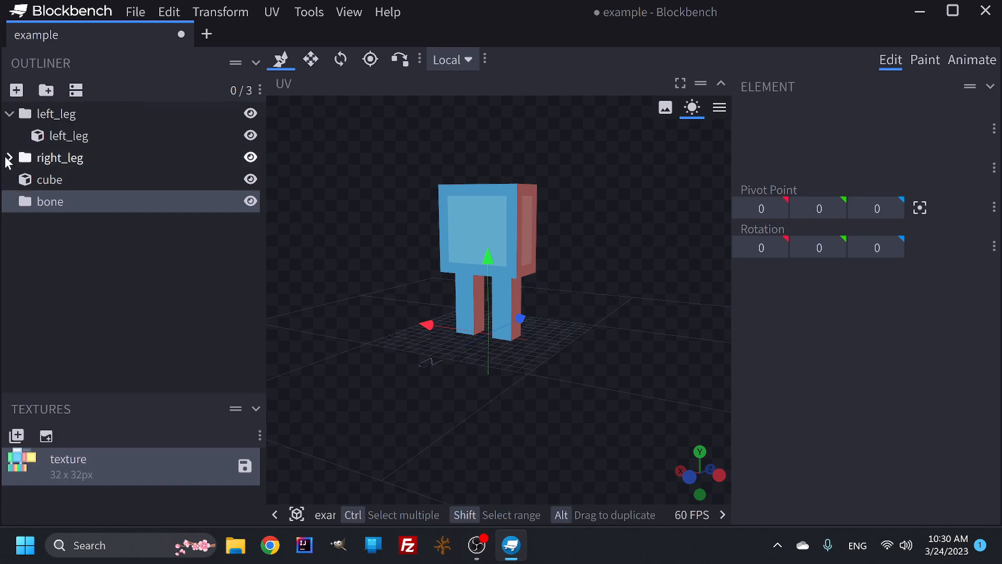
click(9, 158)
drag(45, 199, 54, 190)
click(8, 158)
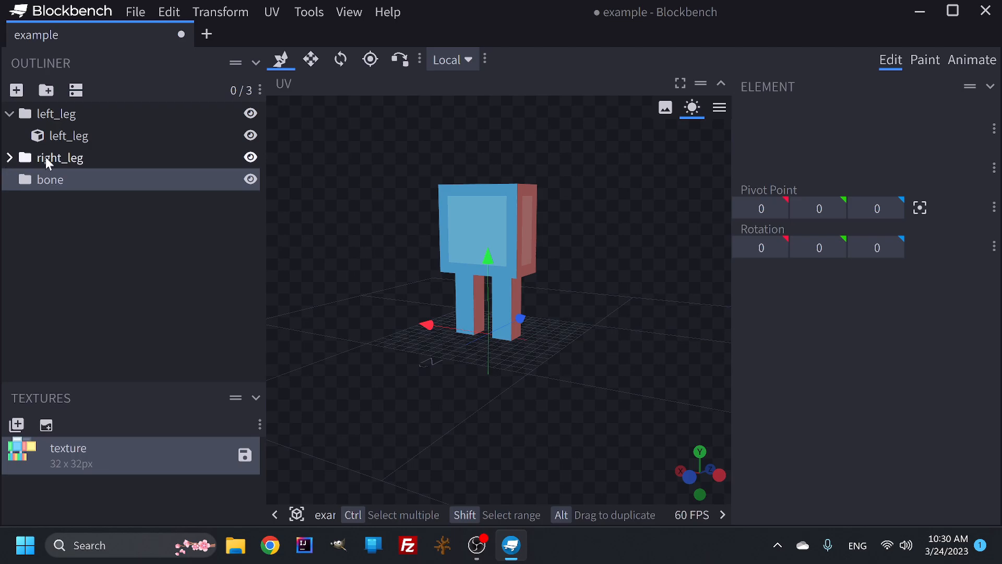
click(9, 158)
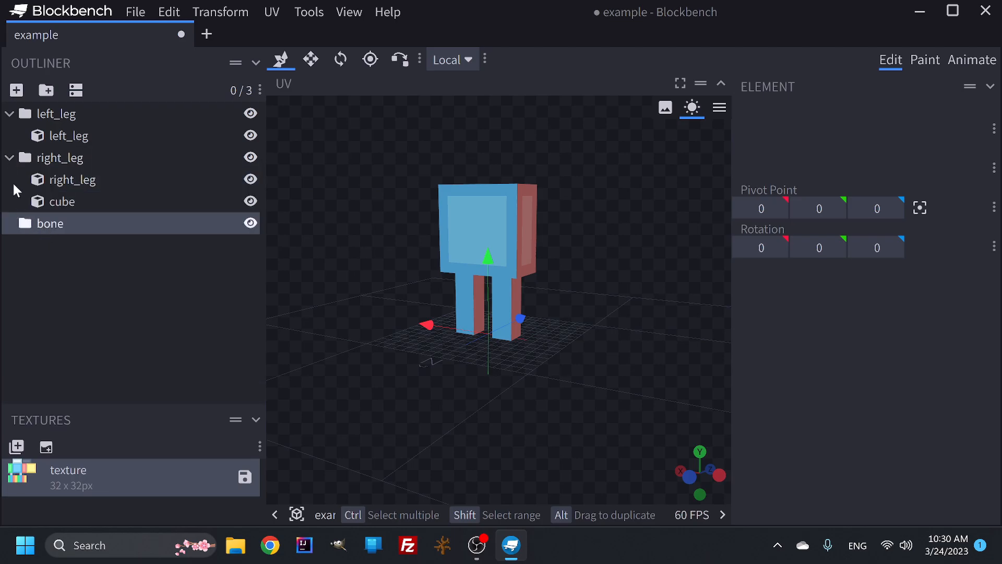
drag(52, 206, 61, 225)
Rename the new group and the cube inside it to body.
double_click(49, 201)
text(bo)
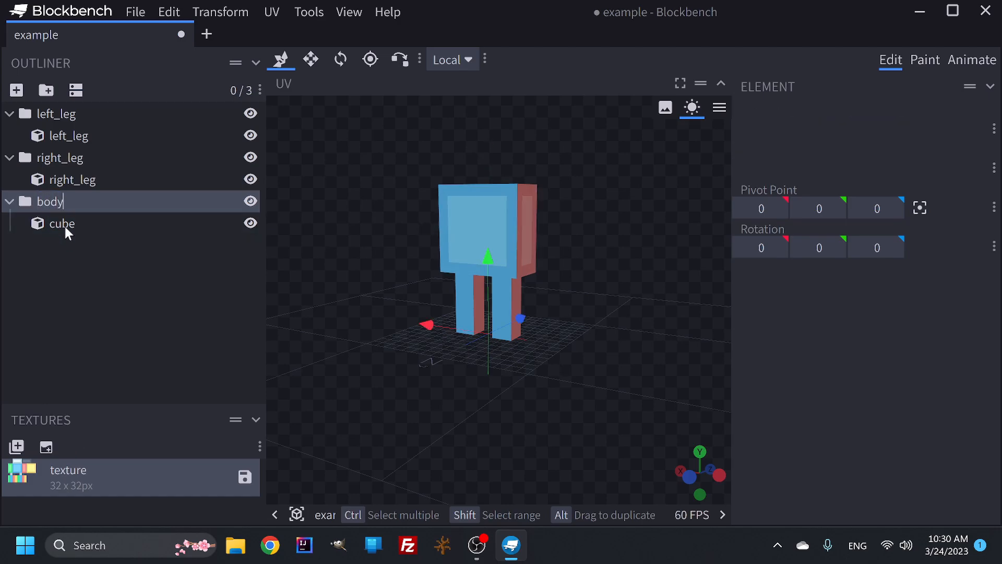
double_click(63, 224)
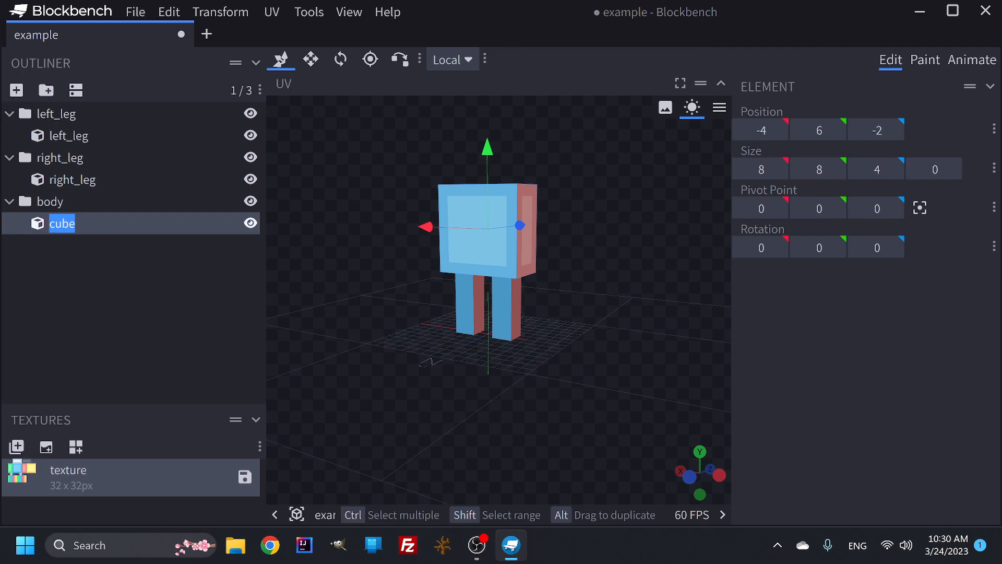
text(body)
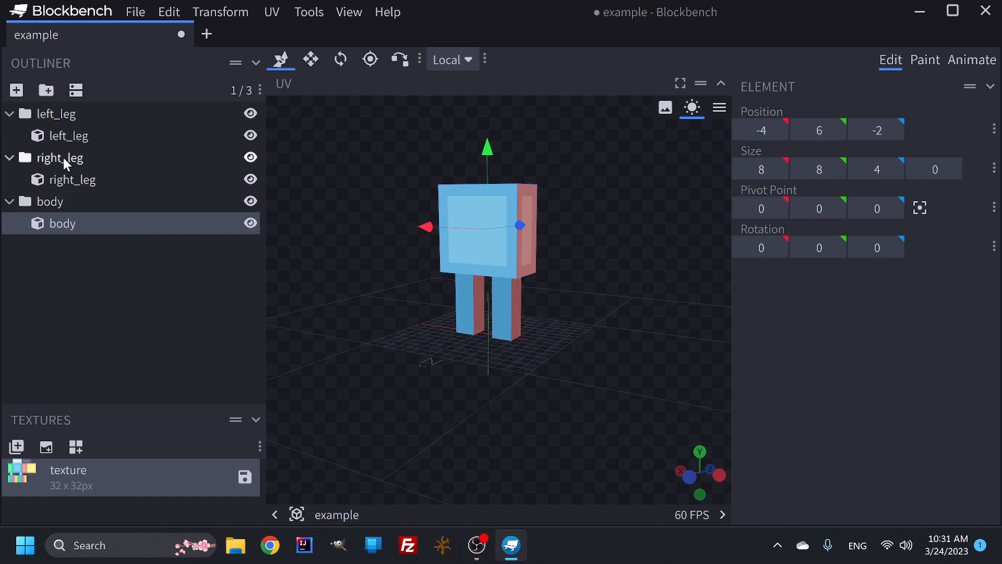
Nest the right_leg group inside the body group and select the body group.
drag(54, 158, 74, 238)
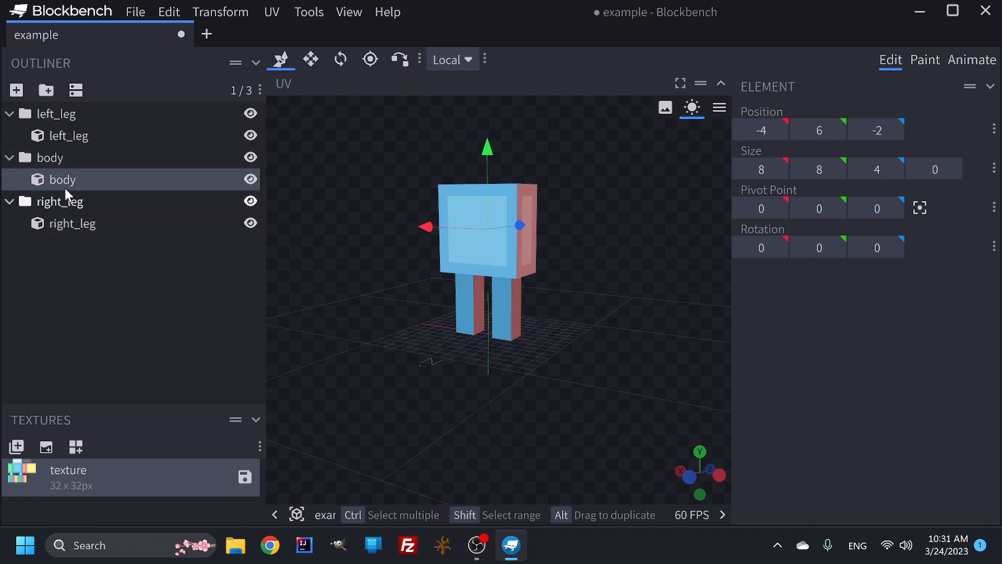
drag(471, 331, 320, 420)
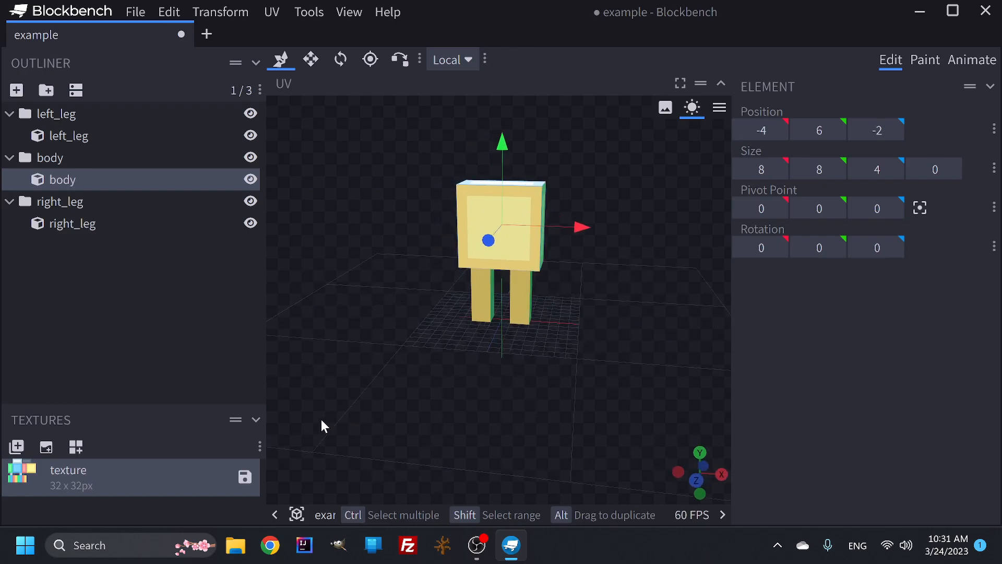
click(77, 162)
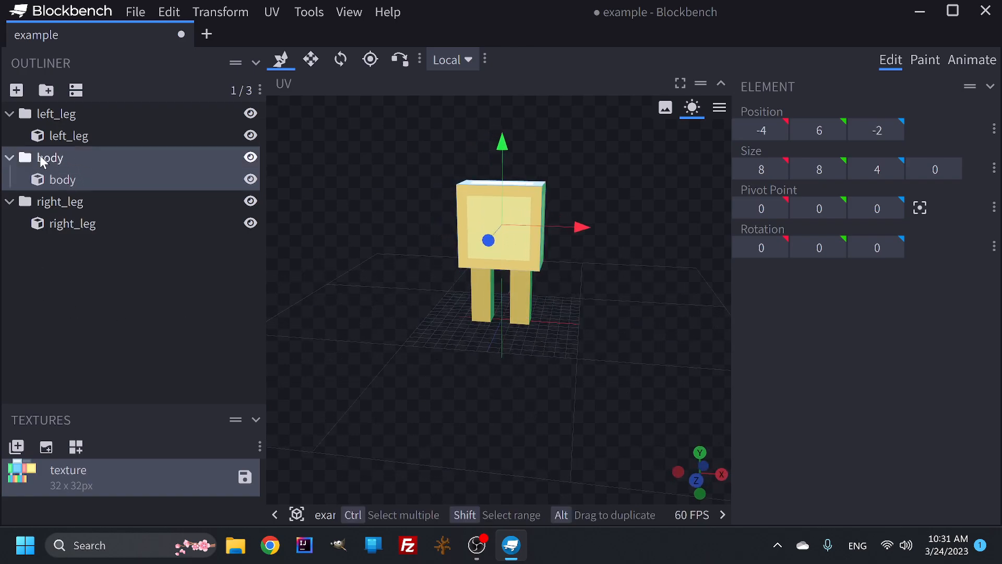
drag(39, 201, 68, 189)
click(63, 155)
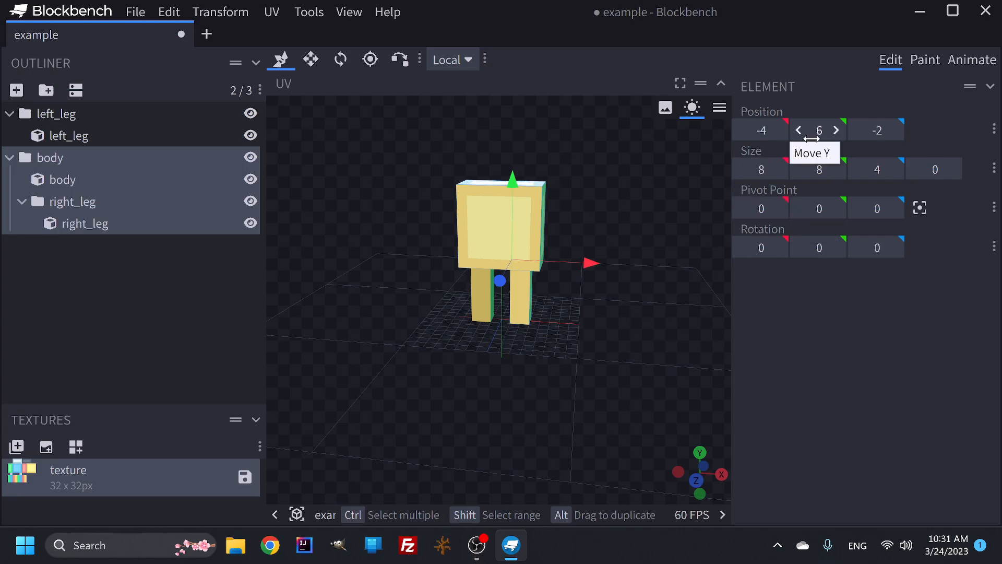
Twice raise the body group with its nested right leg to Y position 11 and return it to Y position 6.
click(836, 131)
click(837, 134)
click(837, 133)
click(837, 133)
click(837, 133)
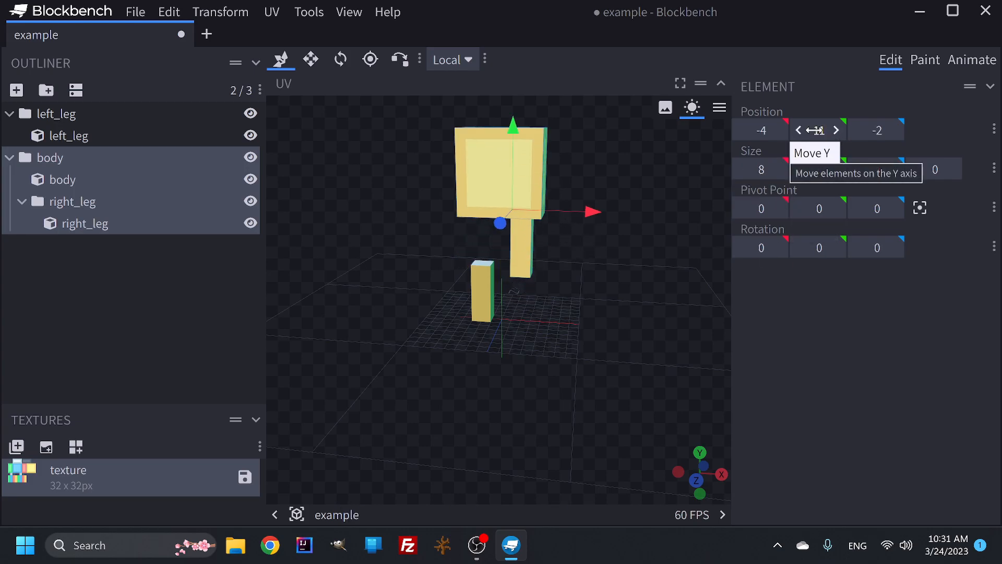
click(799, 133)
click(799, 134)
click(799, 134)
click(799, 134)
click(799, 133)
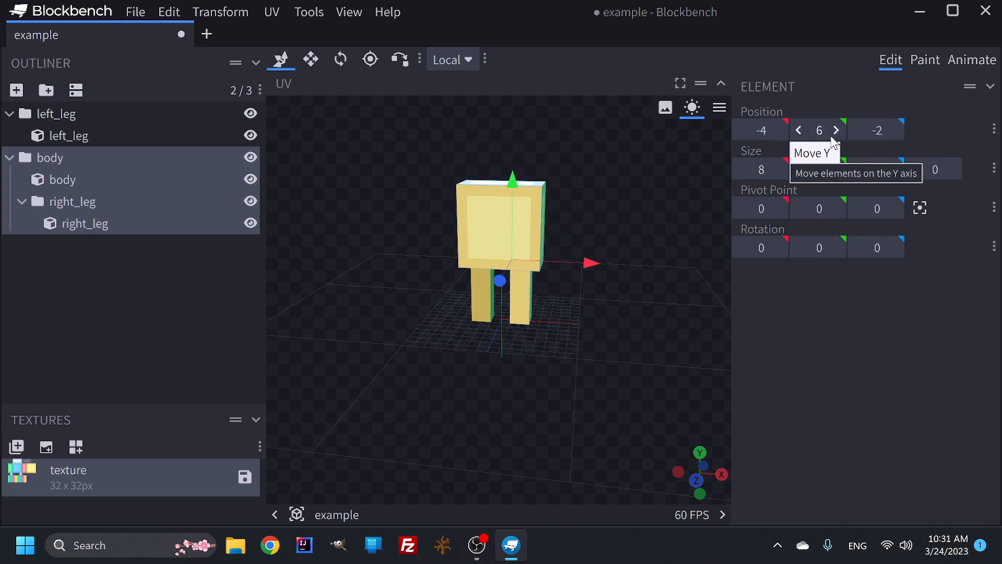
click(836, 130)
click(836, 131)
click(836, 131)
click(835, 131)
click(836, 130)
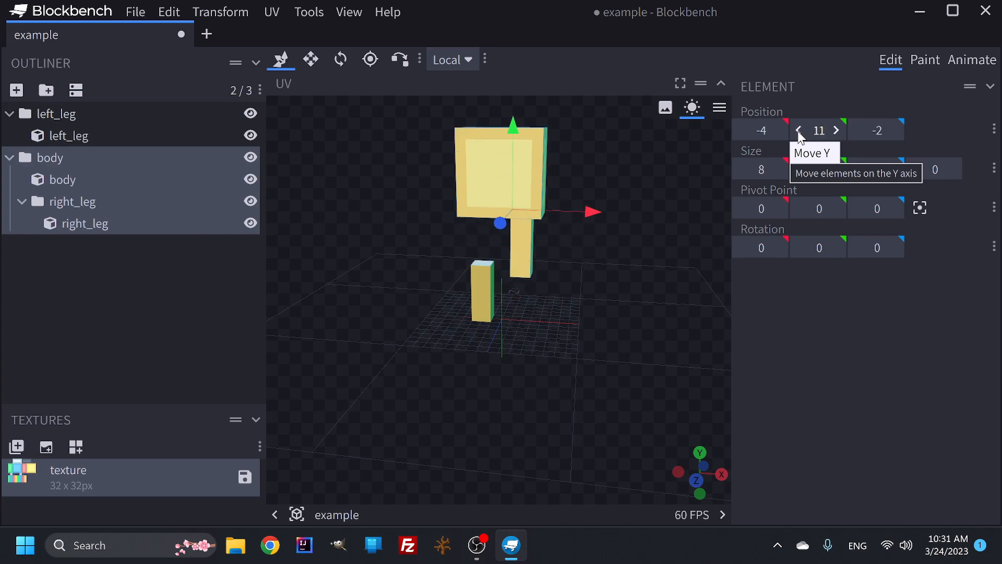
click(799, 131)
click(799, 130)
click(799, 131)
click(799, 131)
click(798, 131)
drag(585, 363, 449, 299)
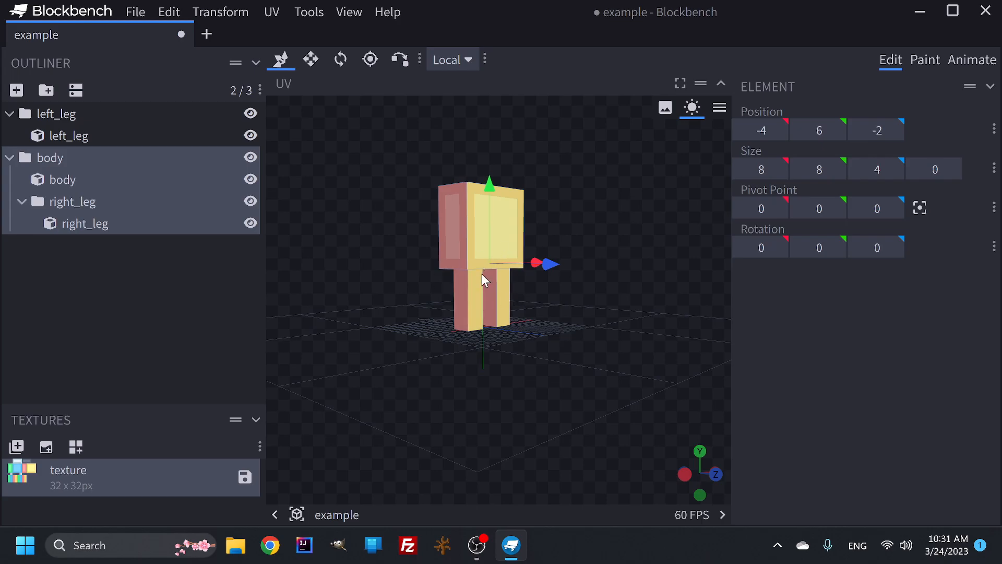
Nest the left_leg group directly inside the body group, above right_leg.
drag(62, 113, 78, 228)
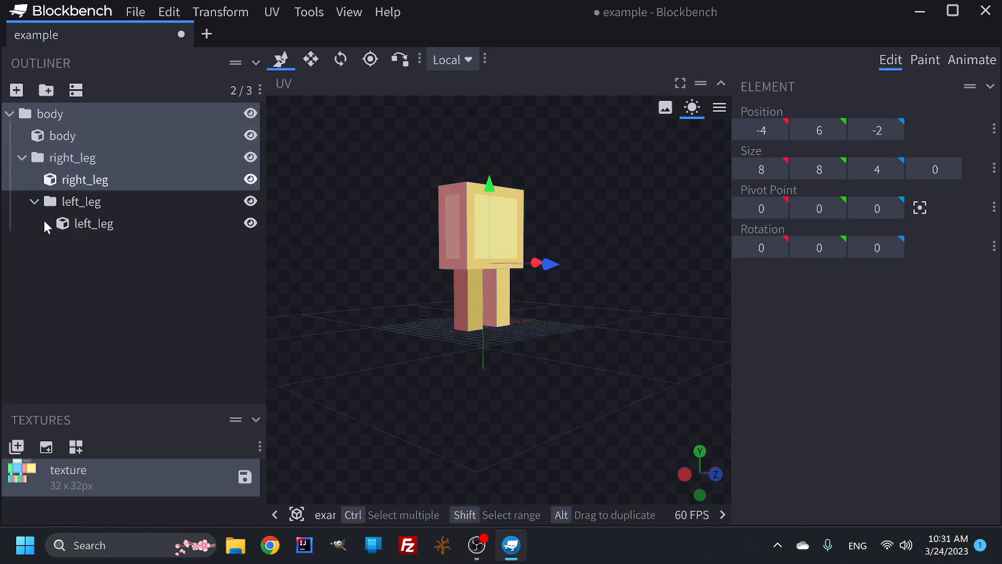
click(15, 159)
click(20, 155)
drag(74, 203, 58, 152)
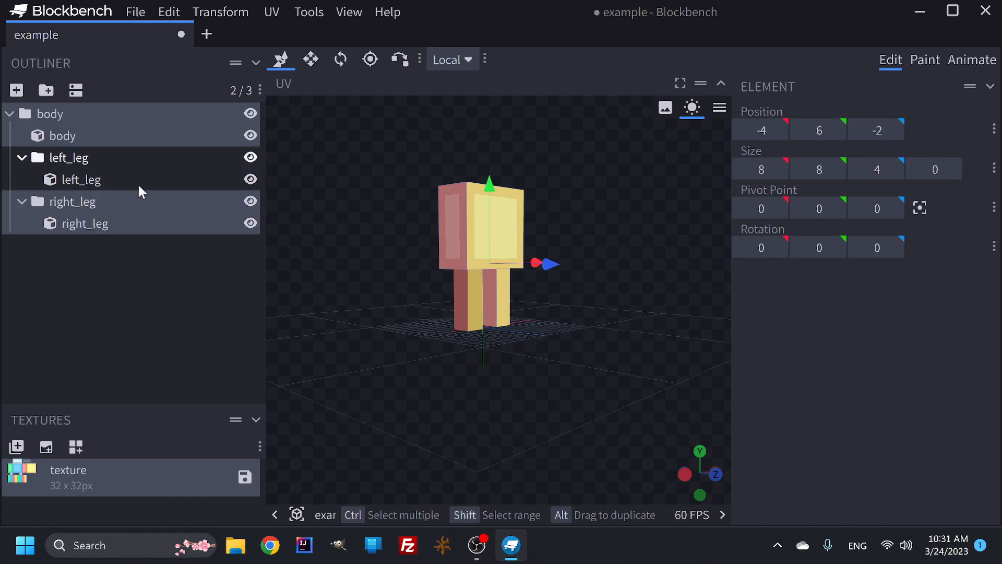
Try moving the whole body group with both legs up and down, and return it to Y position 6.
click(66, 117)
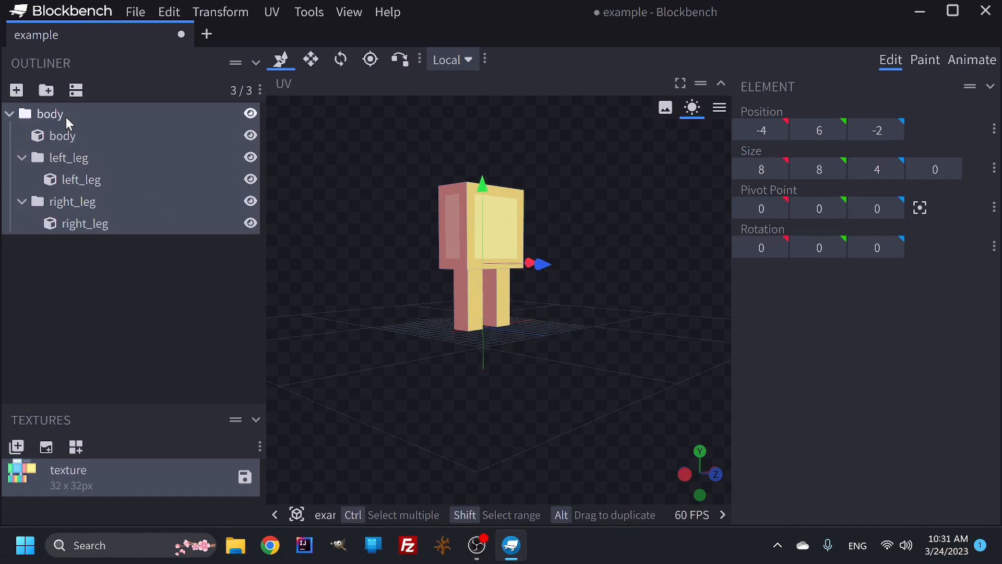
click(837, 130)
click(837, 130)
click(837, 130)
click(800, 130)
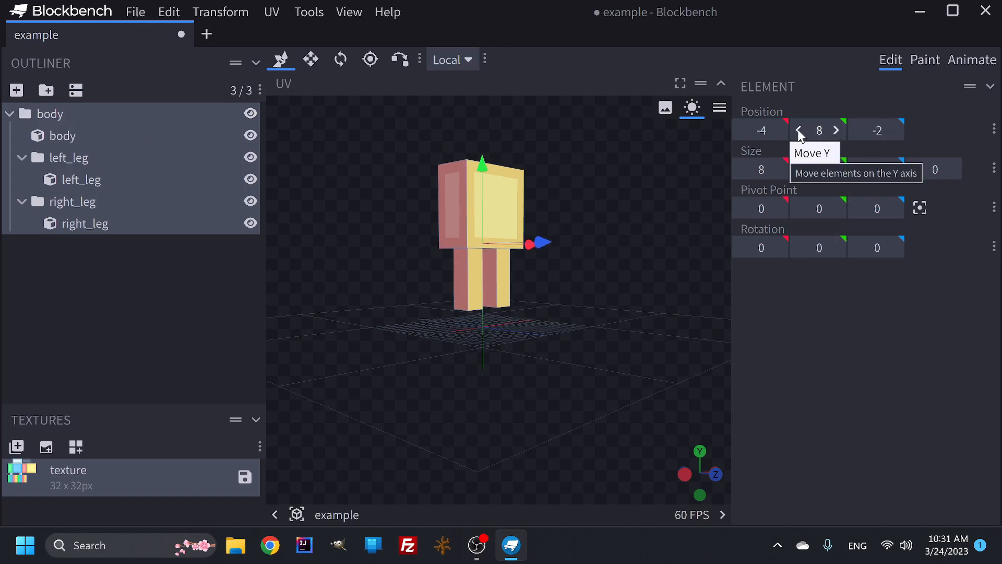
click(800, 129)
click(800, 130)
click(800, 130)
click(837, 130)
drag(532, 387, 618, 380)
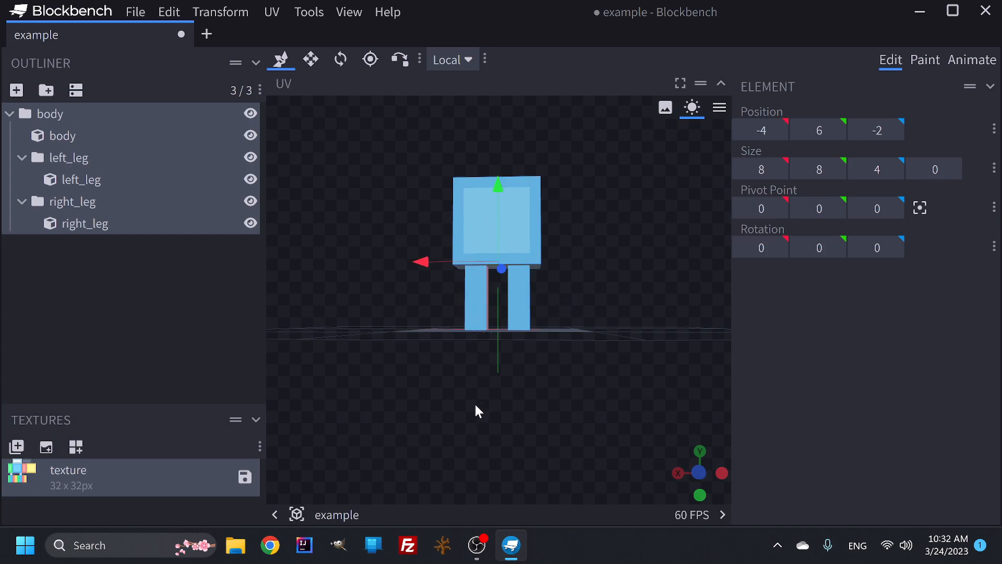
drag(476, 410, 479, 431)
Add a new cube and a new group outside the body group, and place the cube inside the new group.
click(124, 287)
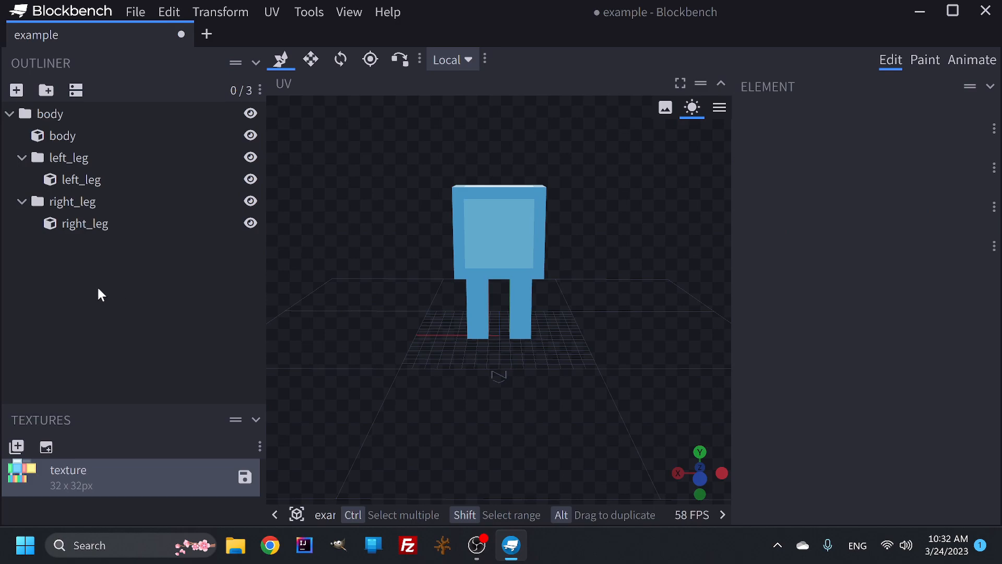
click(16, 91)
click(46, 90)
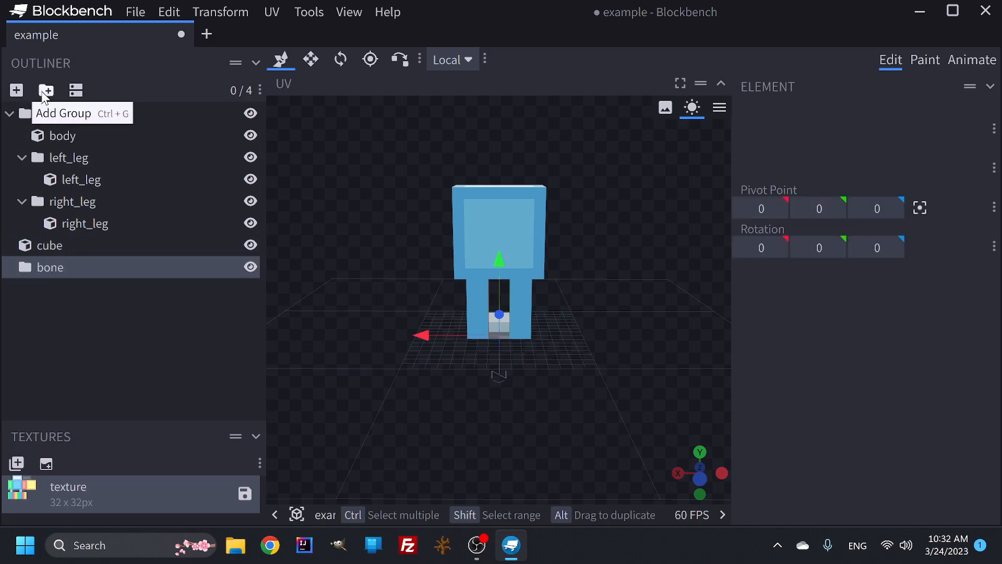
drag(49, 247, 63, 263)
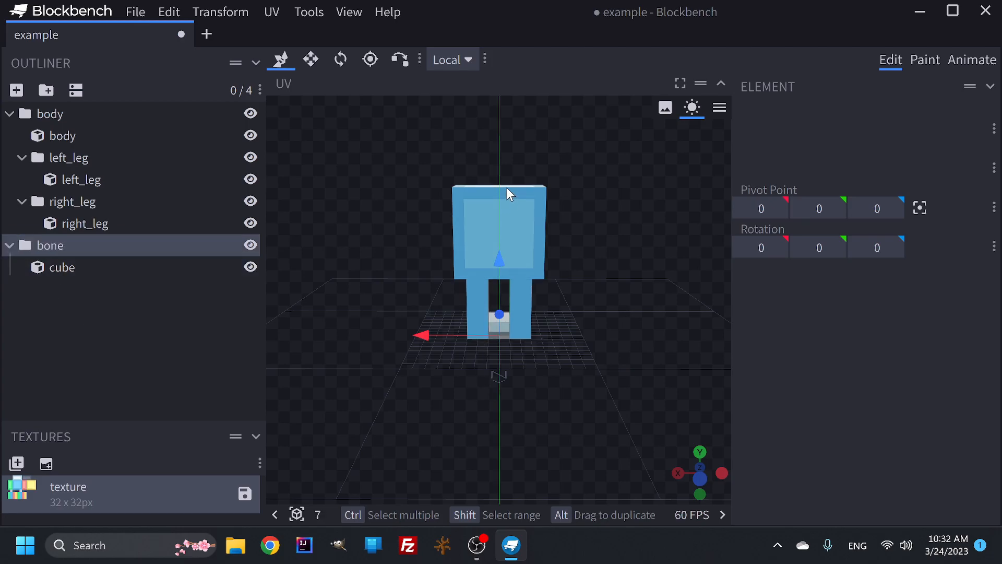
drag(499, 262, 504, 252)
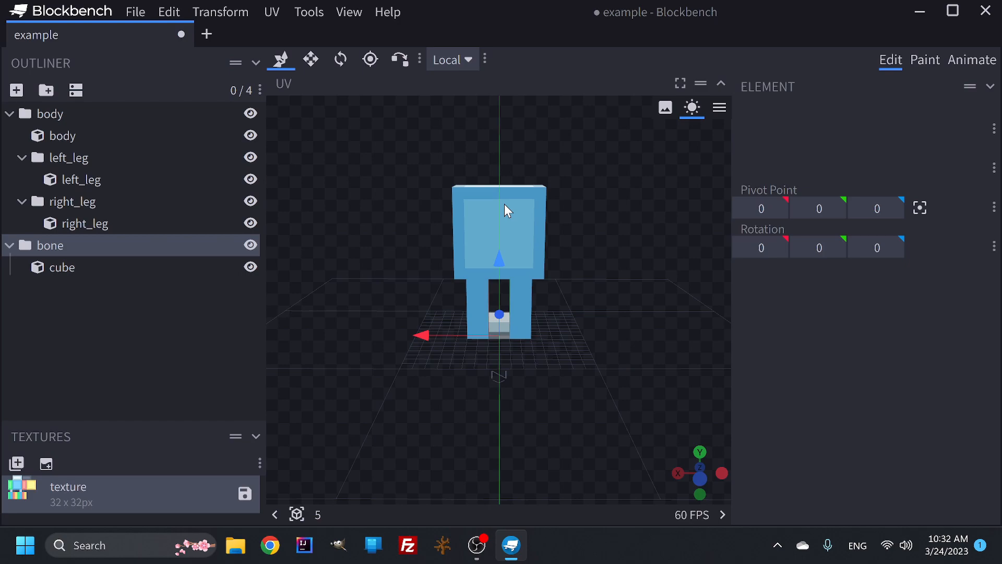
drag(452, 407, 397, 403)
Move the new cube beside the body to position 4, 7, -1.
click(111, 269)
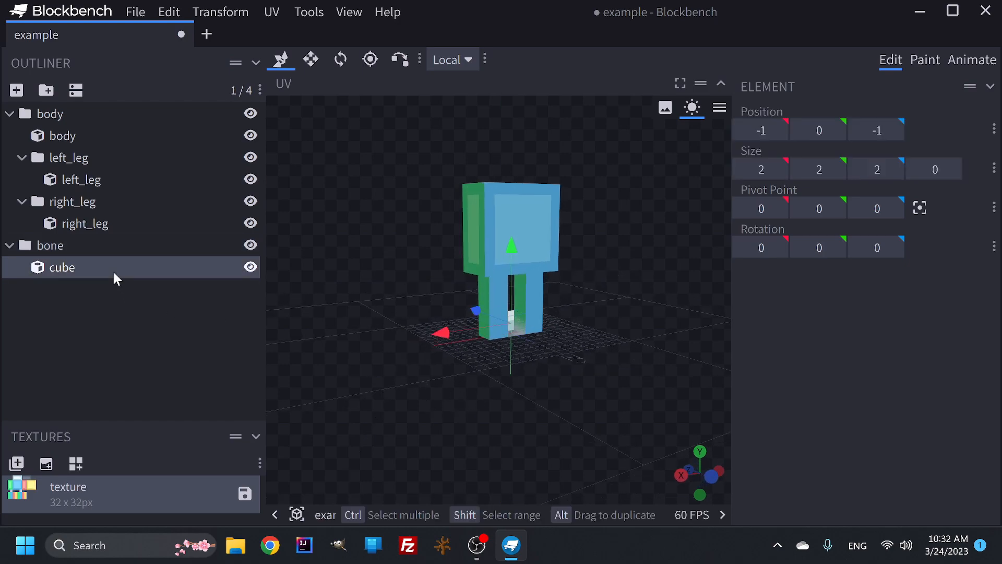
drag(515, 245, 529, 117)
drag(440, 203, 380, 202)
drag(434, 299, 387, 297)
drag(605, 275, 466, 421)
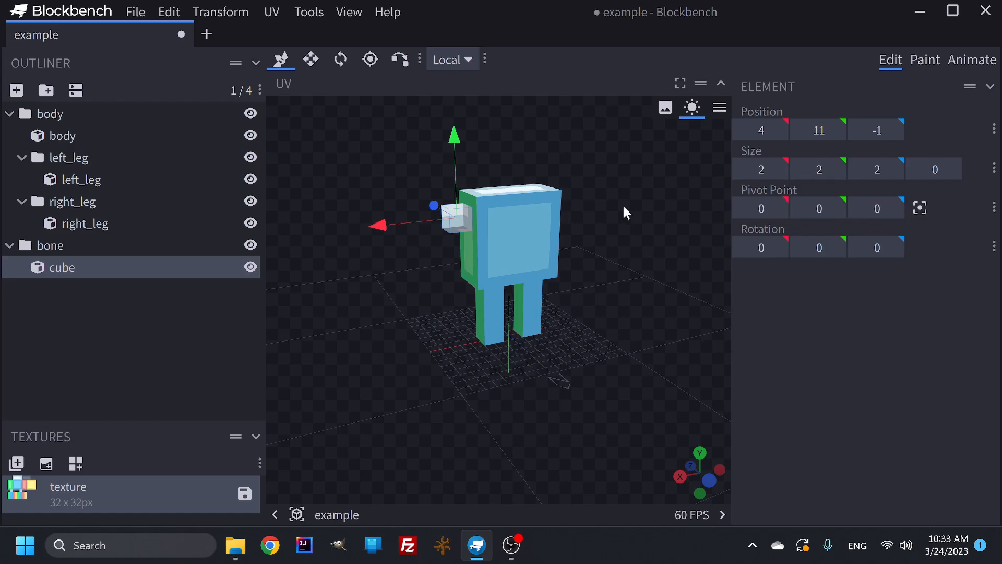
drag(457, 135, 454, 183)
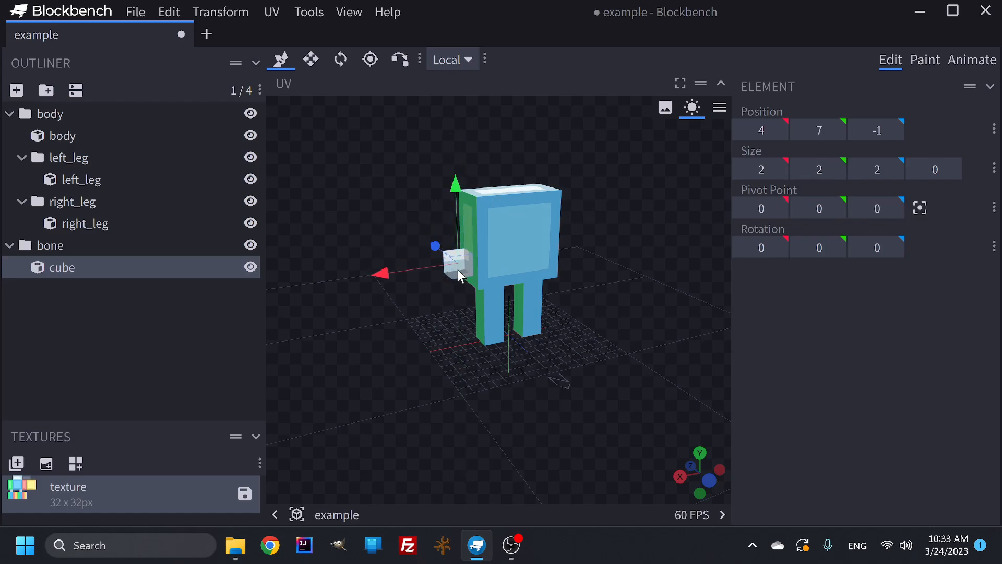
Set the new side cube's Y size to 6.
click(836, 169)
click(837, 169)
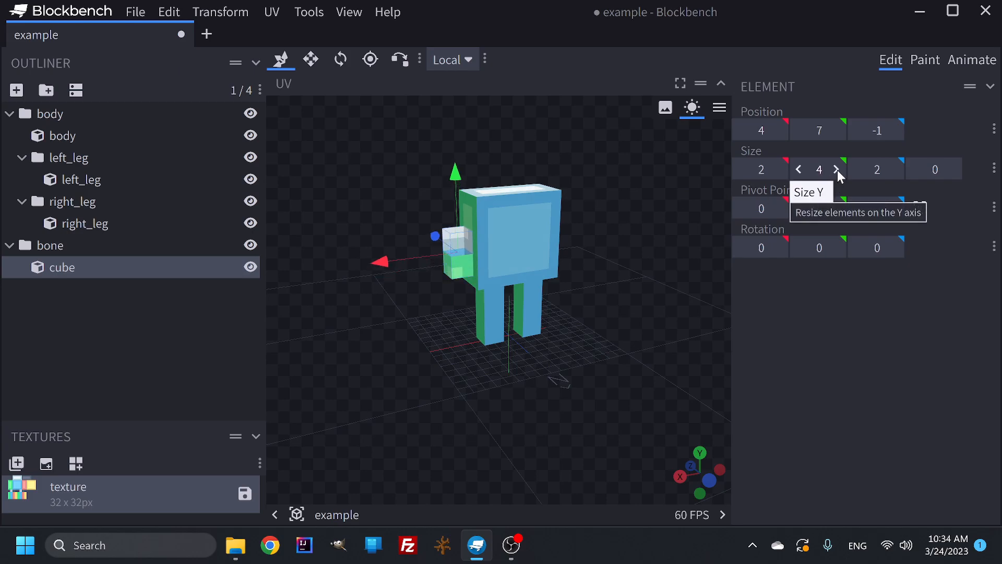
click(837, 169)
click(836, 169)
click(836, 170)
click(798, 170)
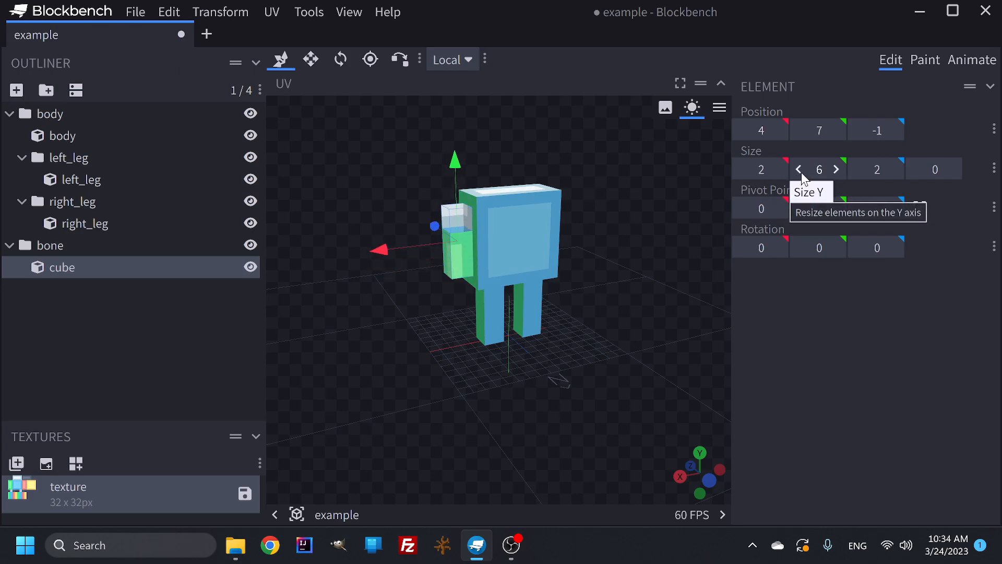
drag(663, 337, 497, 353)
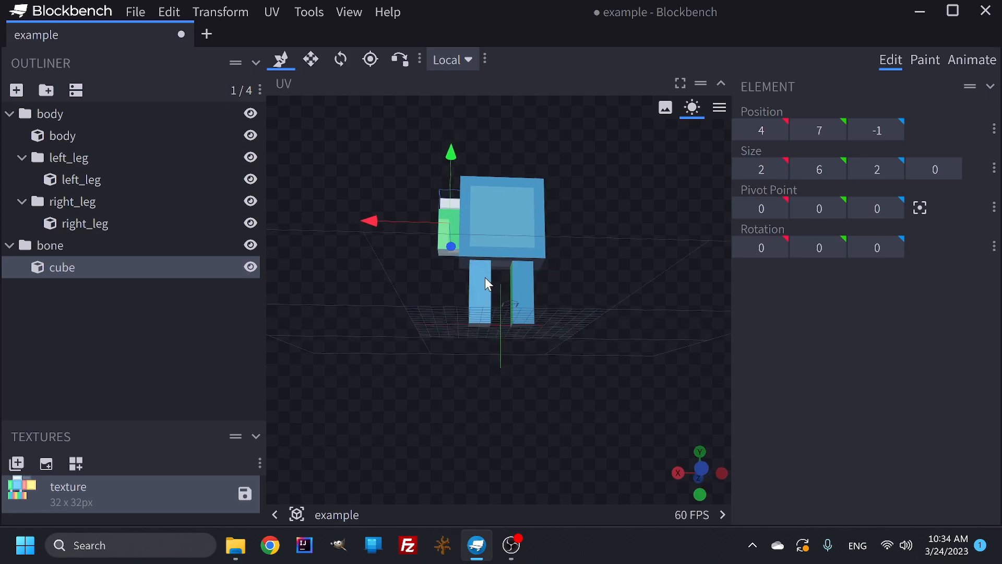
Duplicate the side cube and move the copy to the body's opposite side at X position -6.
mouse_move(577, 332)
mouse_down()
mouse_move(570, 358)
mouse_move(619, 351)
mouse_move(577, 362)
mouse_move(574, 349)
mouse_up()
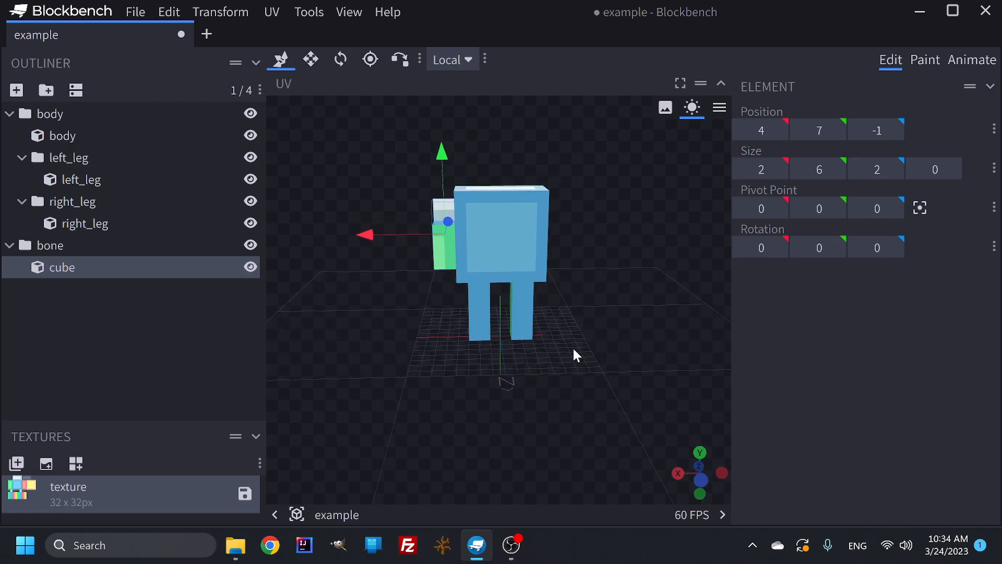
key(ctrl+d)
drag(371, 234, 484, 239)
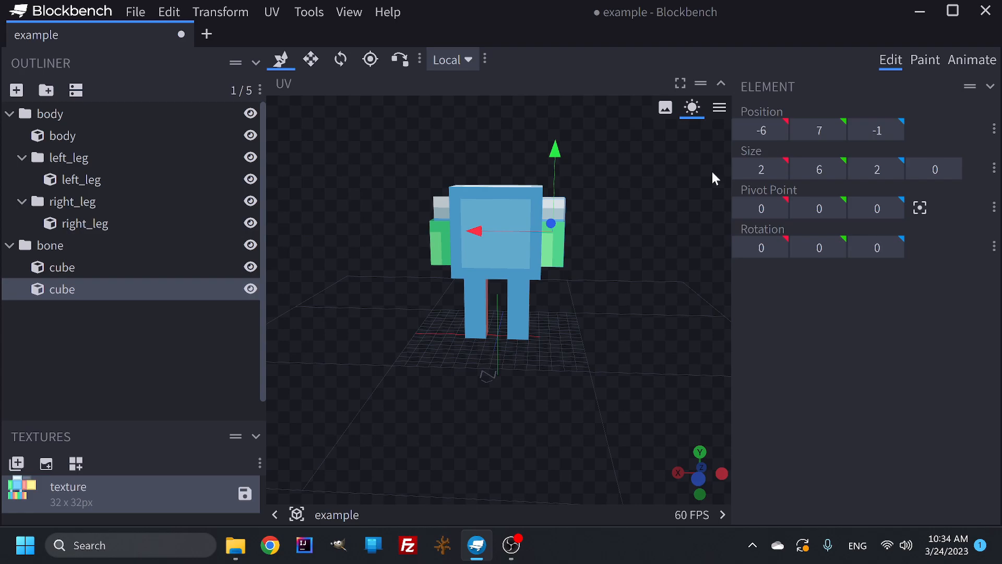
Delete the existing texture and create a new one named texture that covers both side cubes.
right_click(131, 489)
click(165, 453)
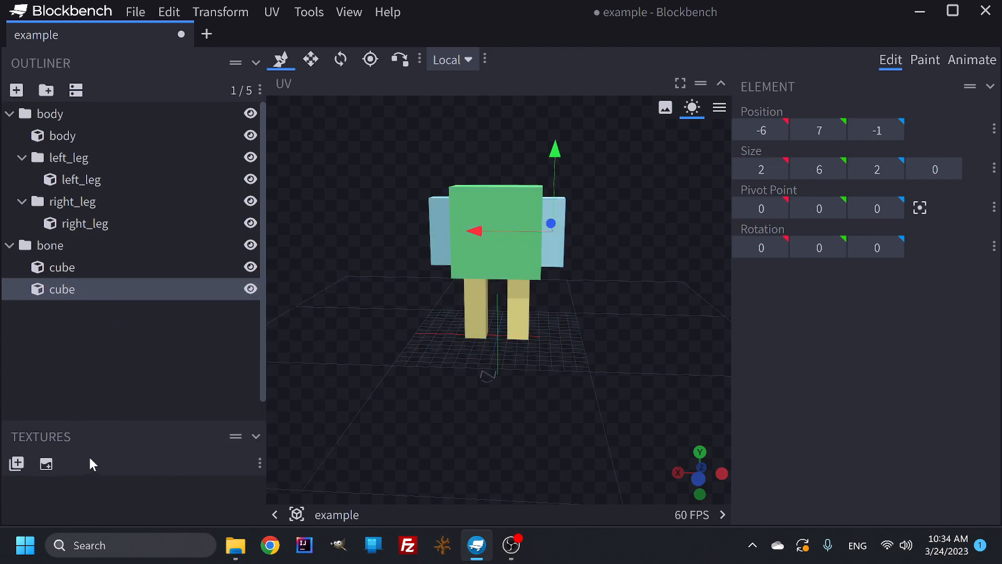
click(47, 467)
click(557, 399)
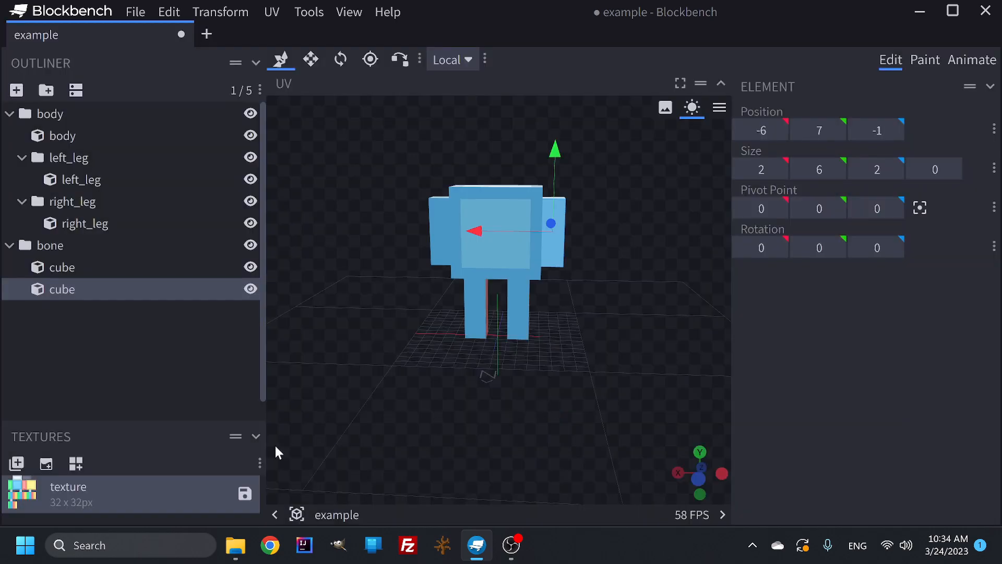
click(925, 60)
click(891, 59)
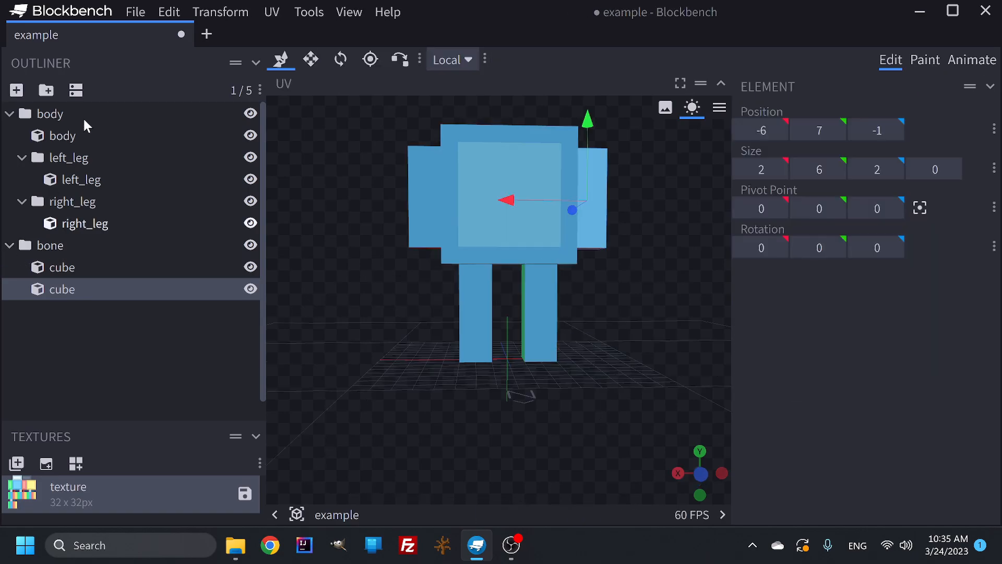
Add a second group outside the body group and place the duplicated side cube inside it.
click(46, 90)
drag(81, 310, 43, 333)
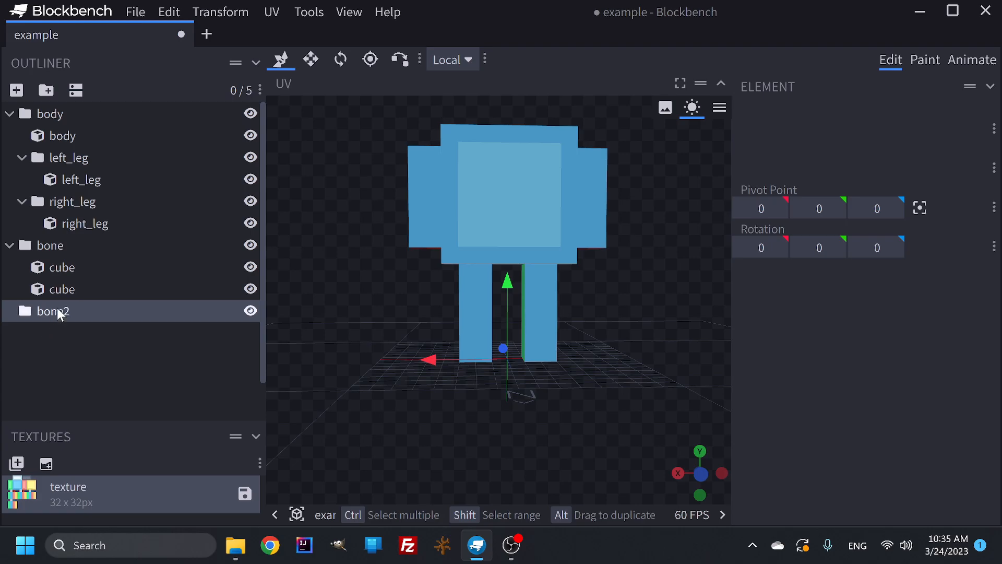
drag(61, 288, 64, 311)
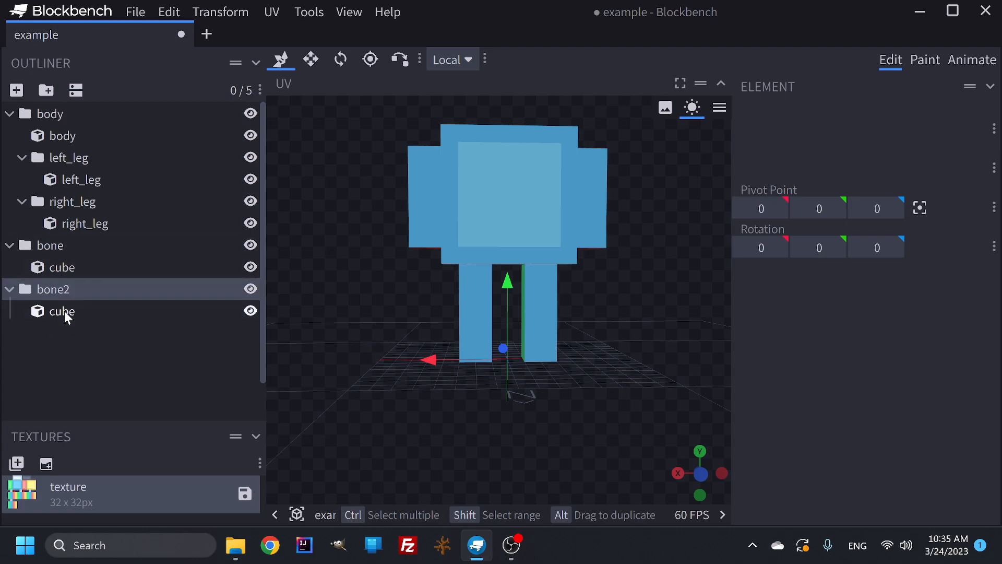
Rename the bone group and the cube inside it to right_arm.
click(61, 267)
drag(373, 347, 554, 365)
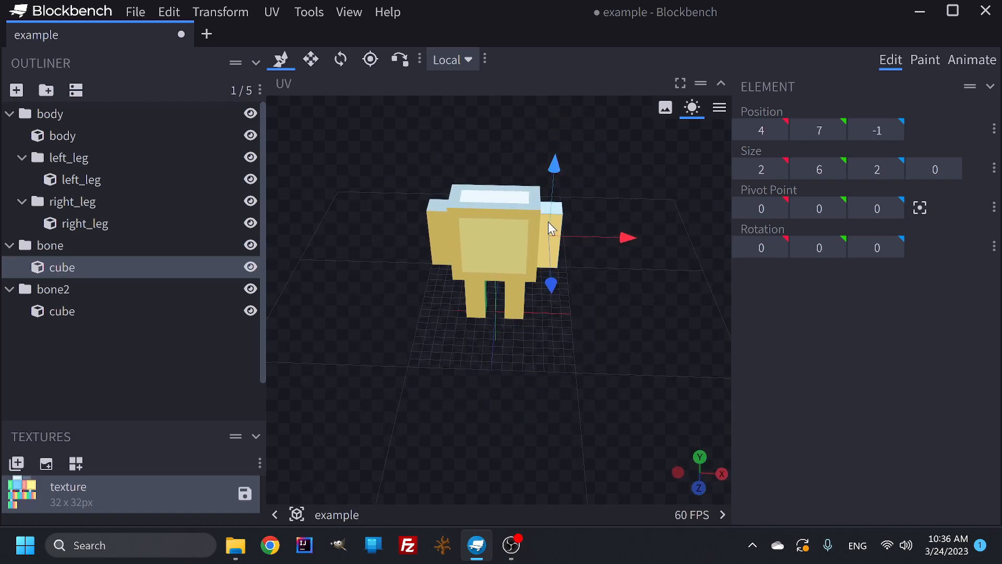
double_click(50, 245)
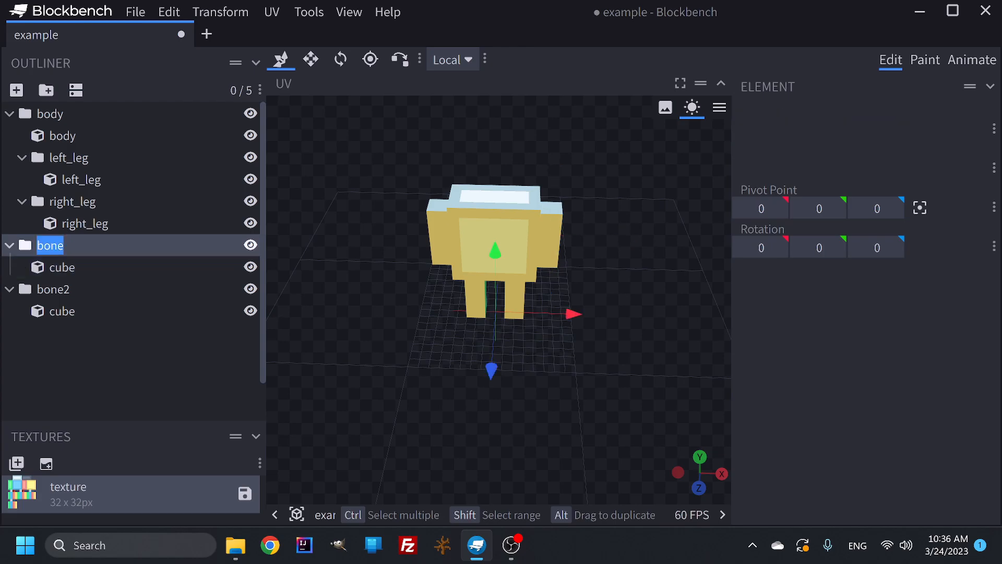
text(right_arm)
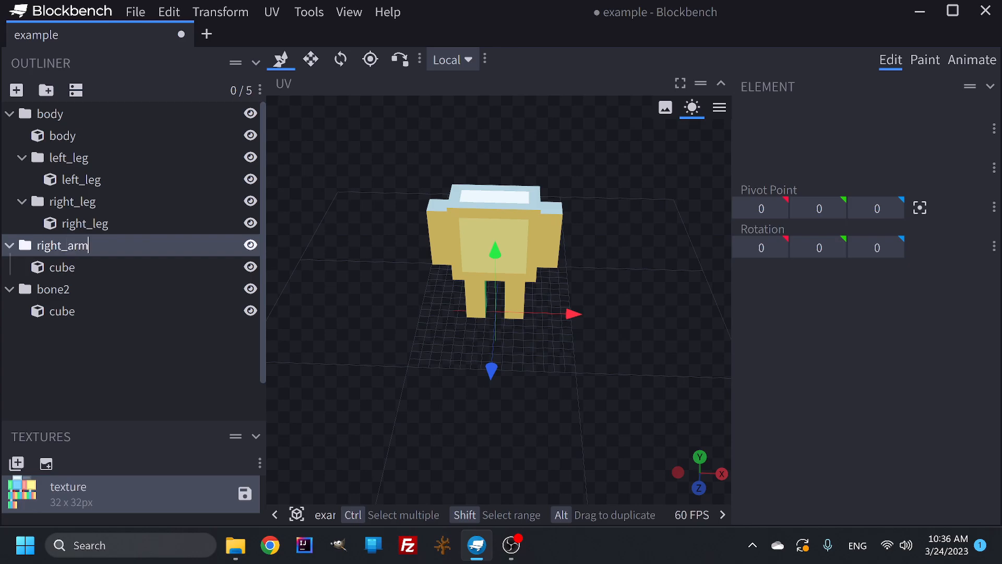
key(Return)
double_click(61, 266)
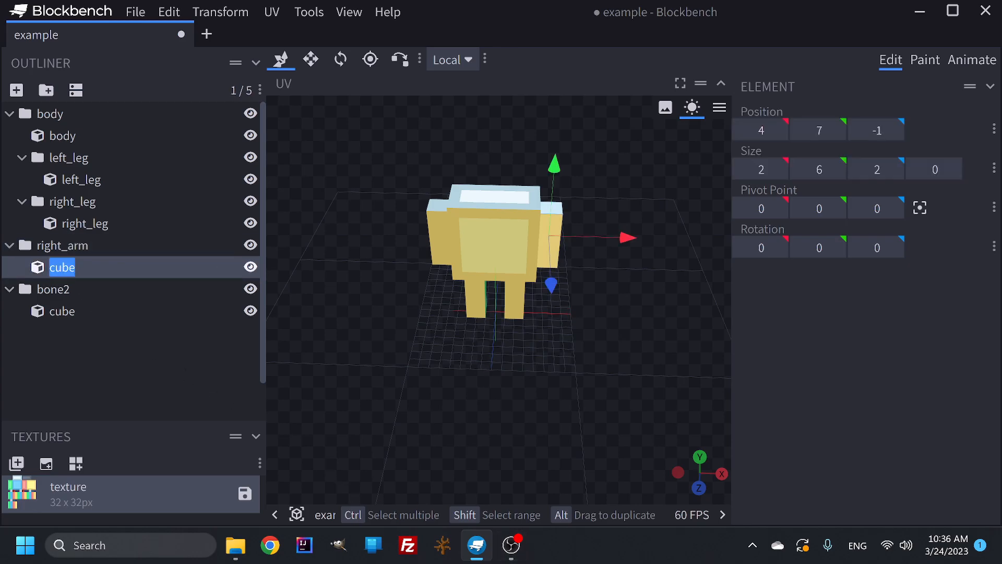
text(right_arm)
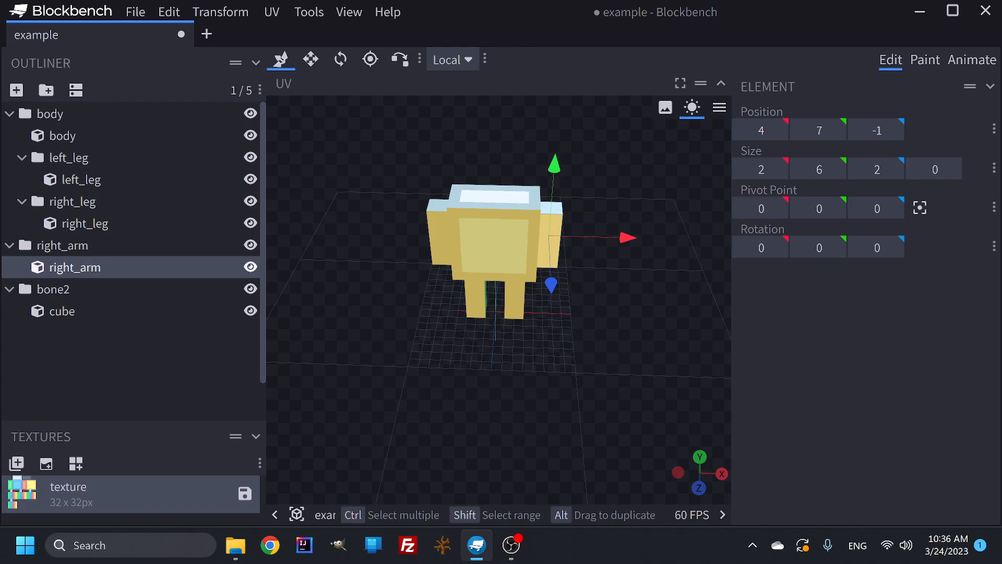
Rename the bone2 group and the cube inside it to left_arm.
double_click(58, 289)
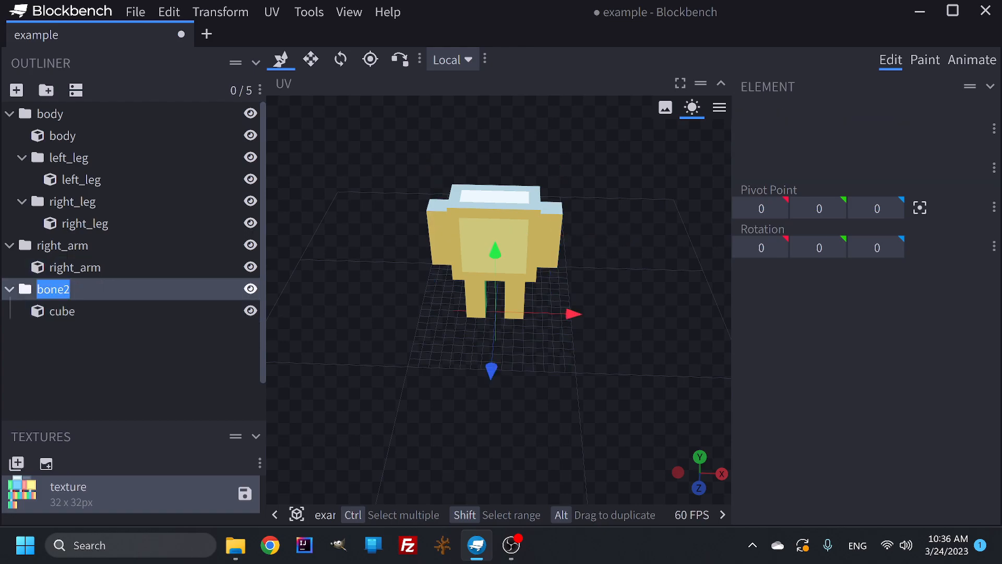
text(left_arm)
key(Return)
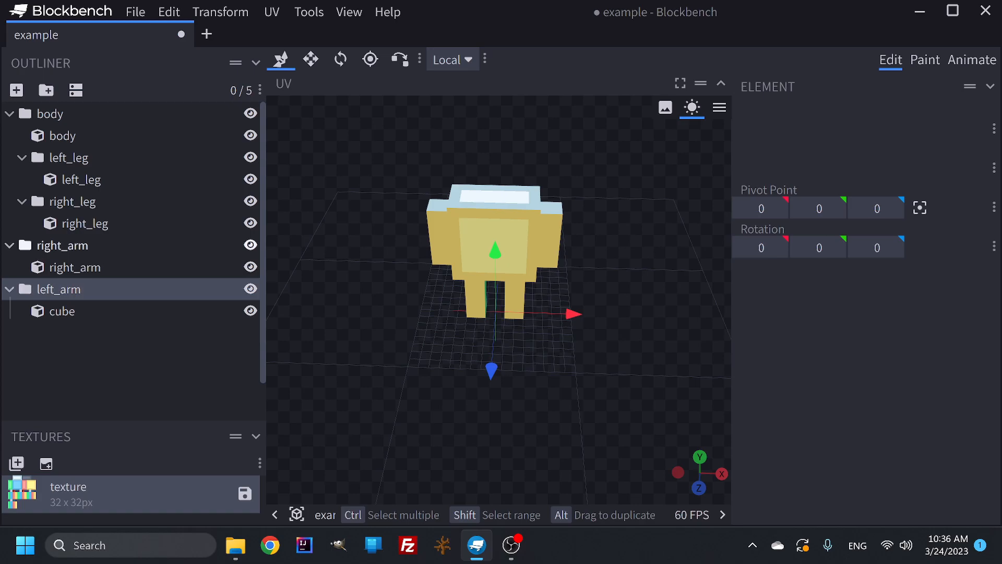
double_click(65, 312)
text(left_arm)
key(Return)
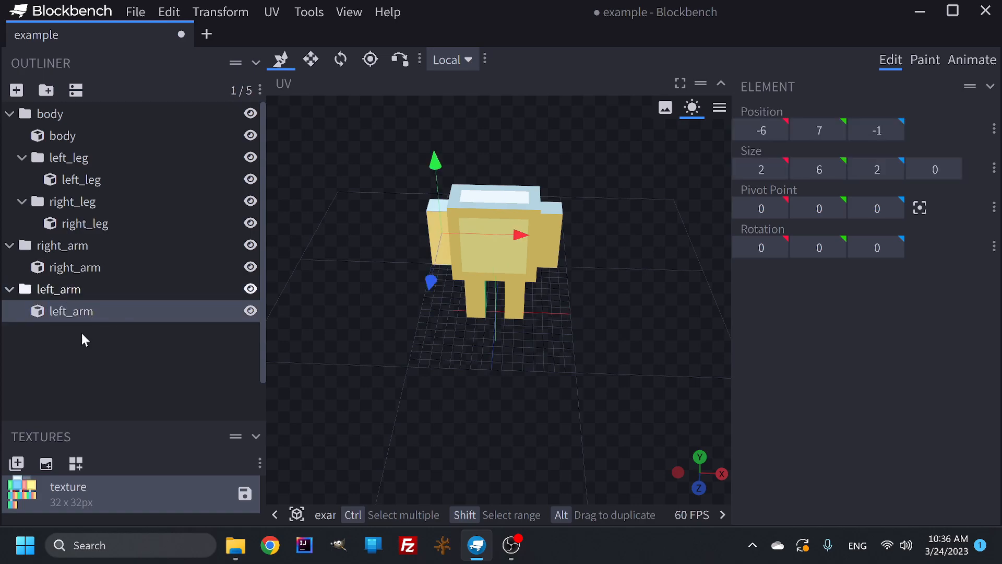
Collapse the leg and arm groups, and nest left_arm and right_arm inside the body group.
click(21, 160)
click(21, 179)
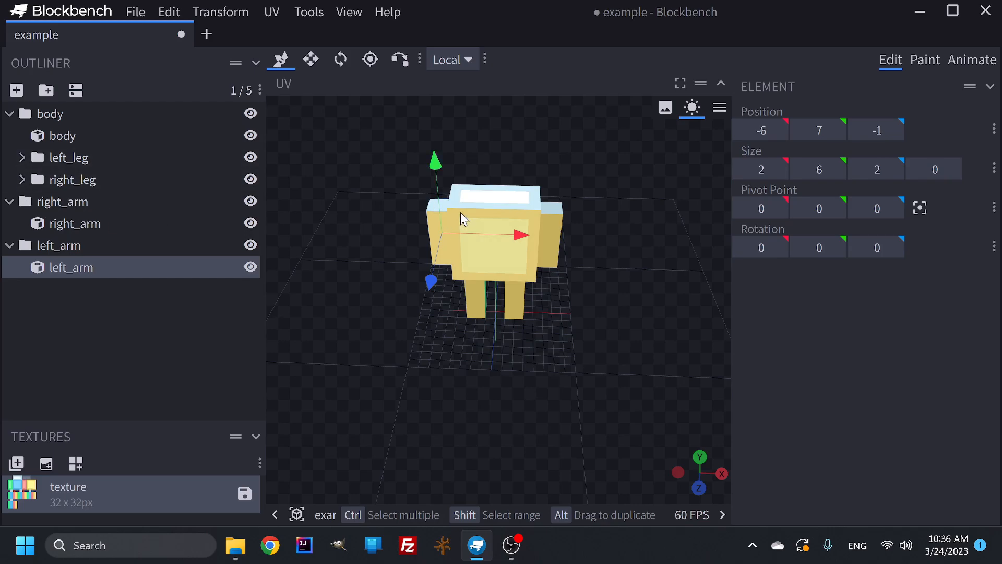
click(9, 201)
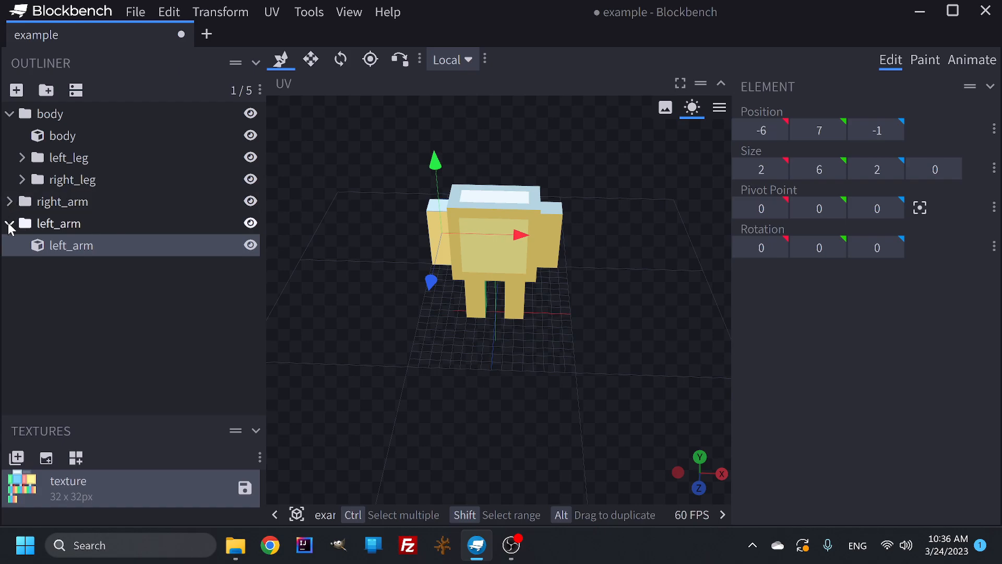
click(9, 224)
mouse_move(71, 196)
mouse_down()
mouse_move(69, 145)
mouse_move(58, 192)
mouse_move(73, 211)
mouse_up()
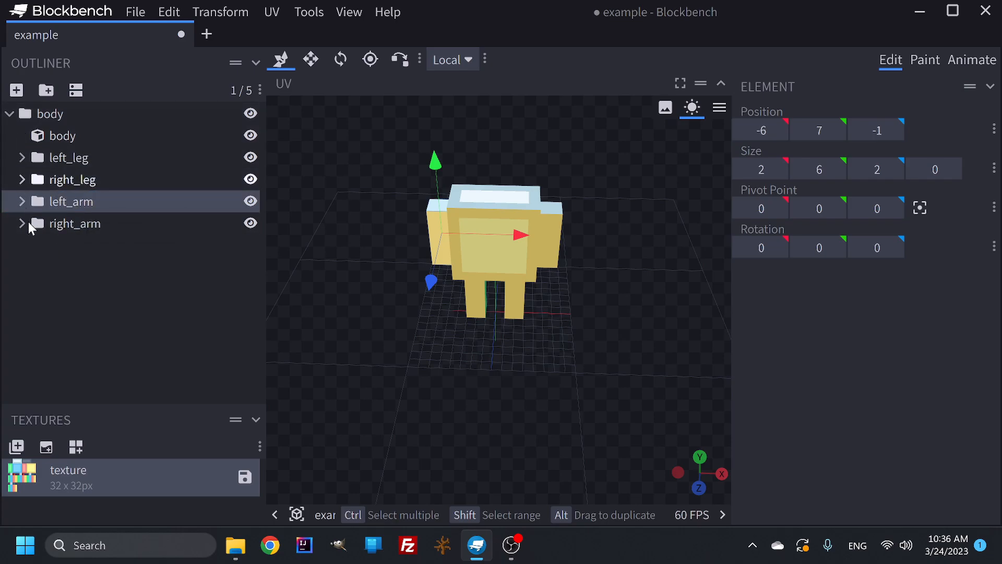
Try moving the whole body group with its legs and arms along Y, and return it to Y position 6.
click(43, 111)
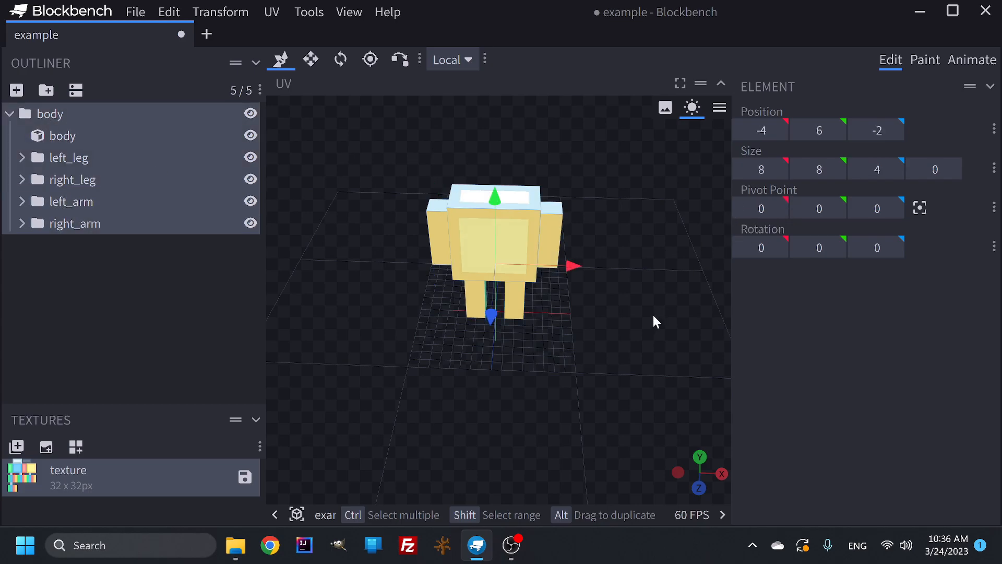
drag(658, 308, 668, 245)
click(836, 131)
click(796, 131)
drag(531, 381, 713, 386)
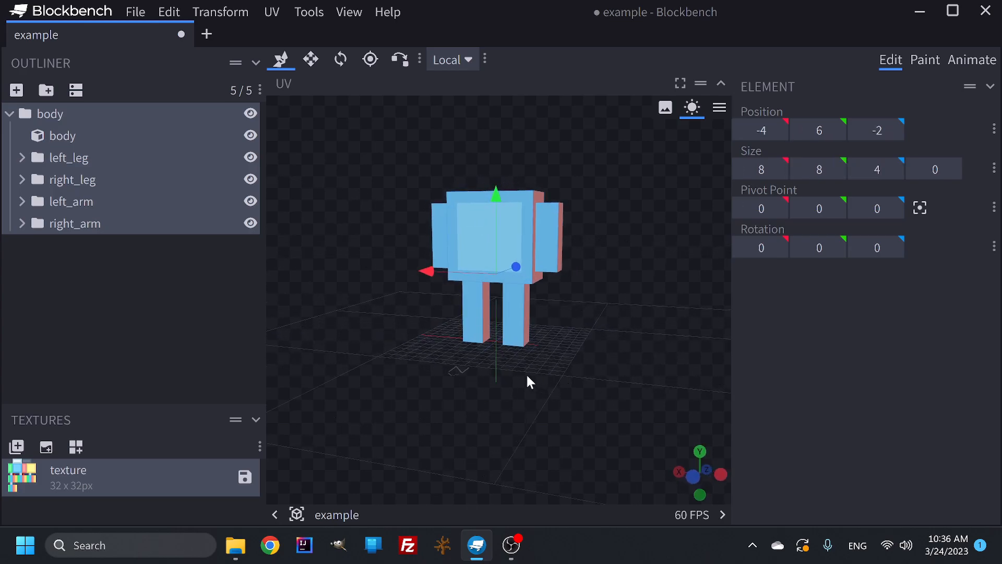
click(186, 320)
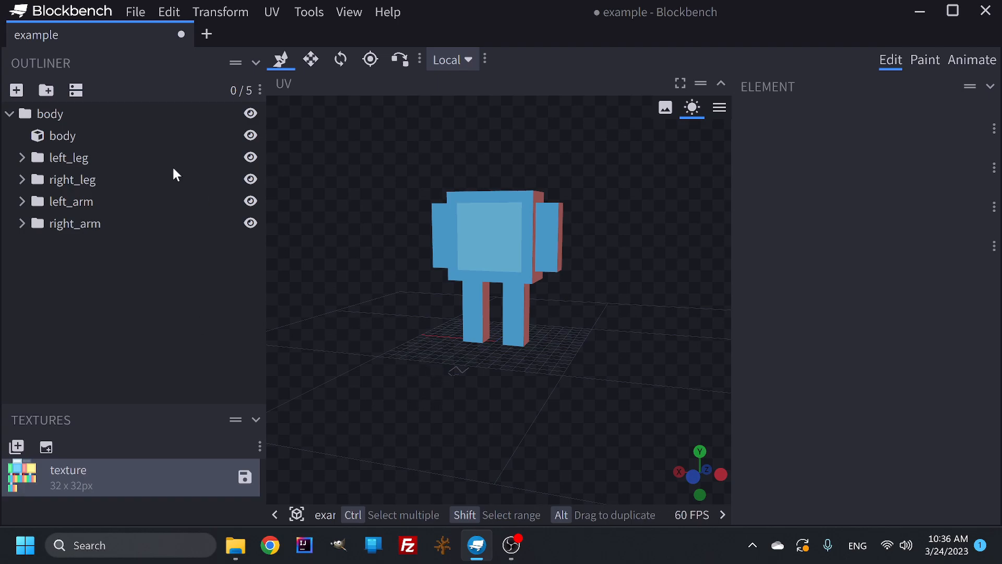
Add a new cube and a new group outside the body group, and raise the cube onto the body at Y position 14.
click(17, 90)
click(45, 90)
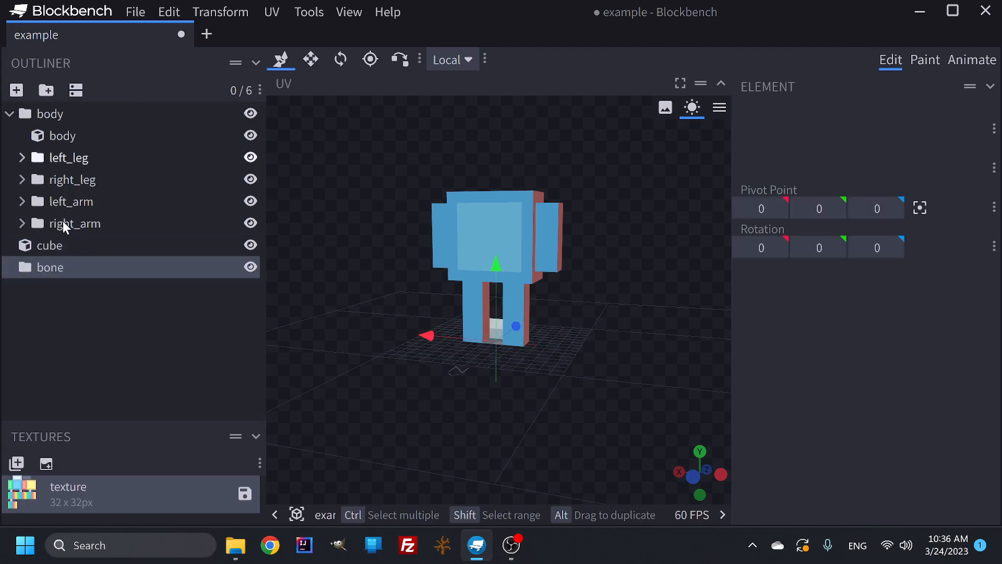
double_click(46, 245)
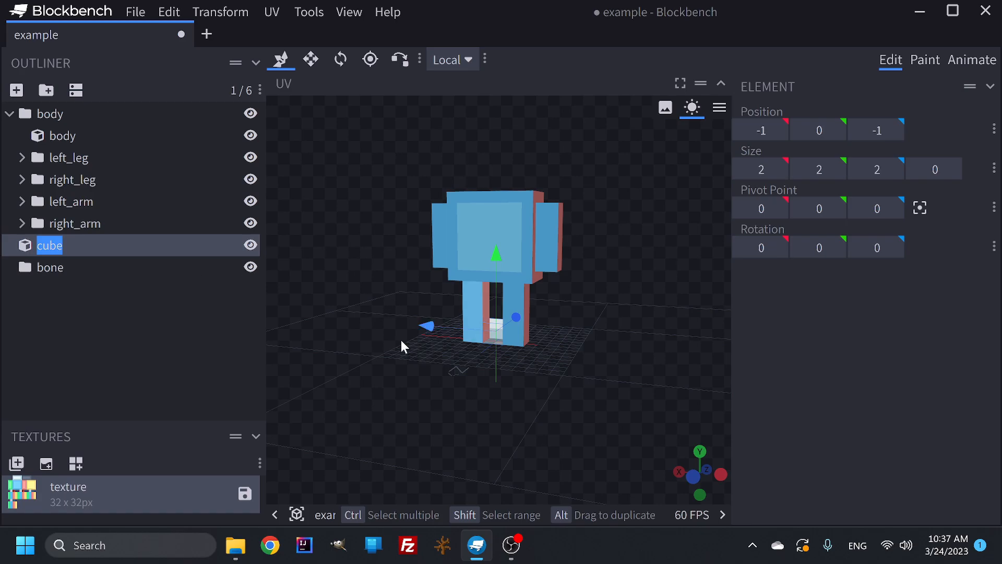
click(135, 283)
drag(495, 256, 501, 85)
Set the new top cube's size to 4 × 4 × 4.
drag(609, 375, 728, 194)
scroll(651, 331, up, 5)
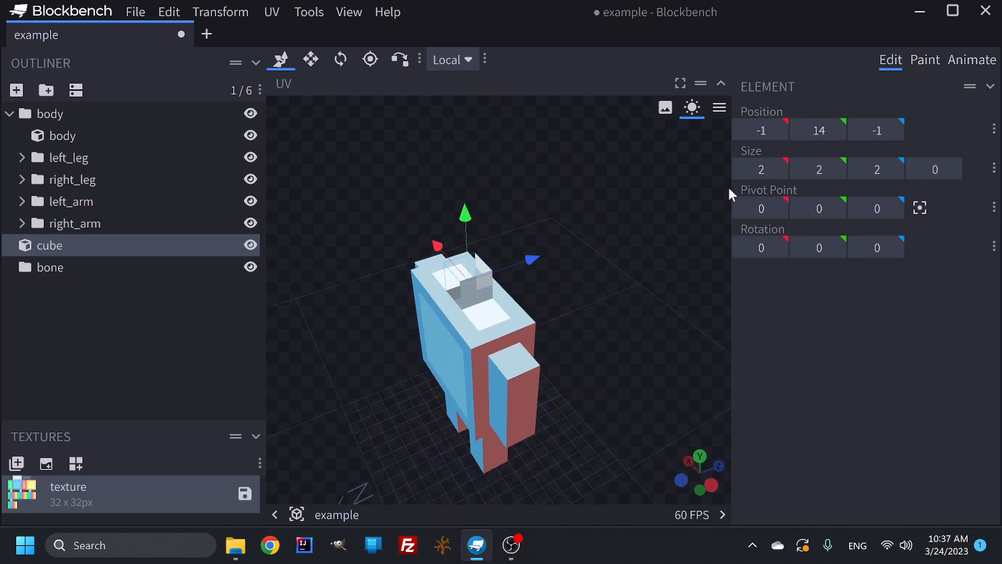
click(836, 170)
click(835, 169)
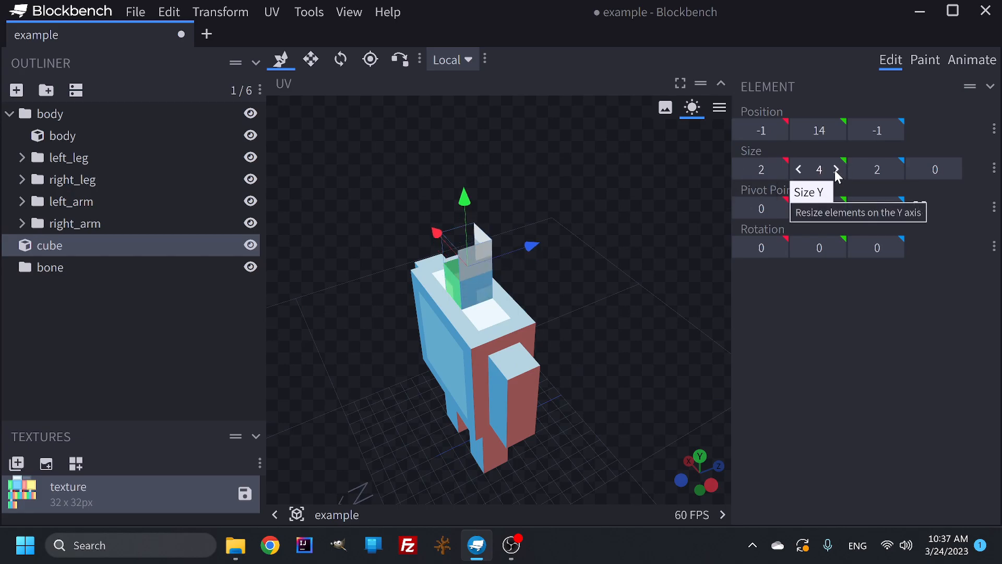
click(835, 170)
click(836, 170)
click(798, 169)
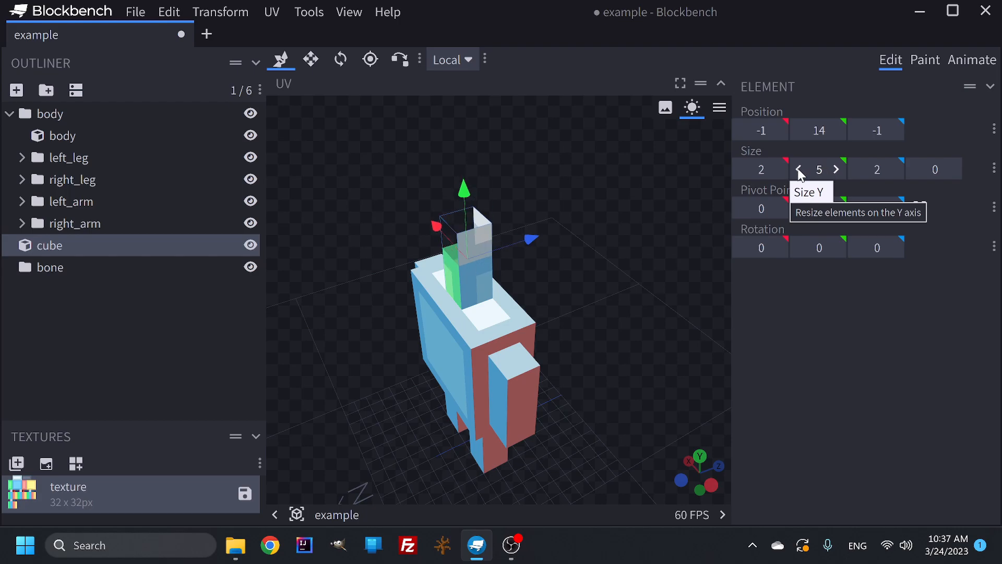
click(799, 169)
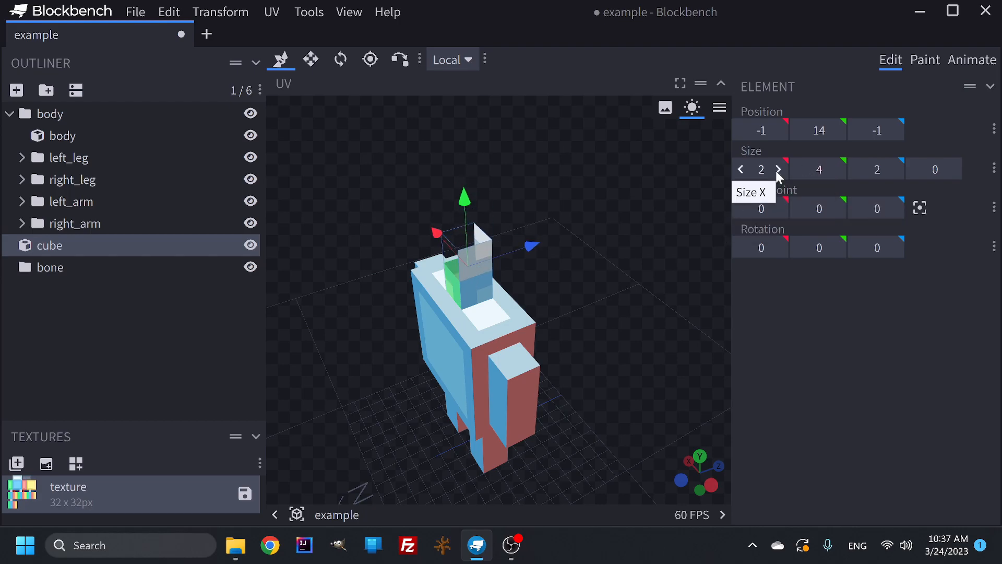
click(776, 170)
click(776, 170)
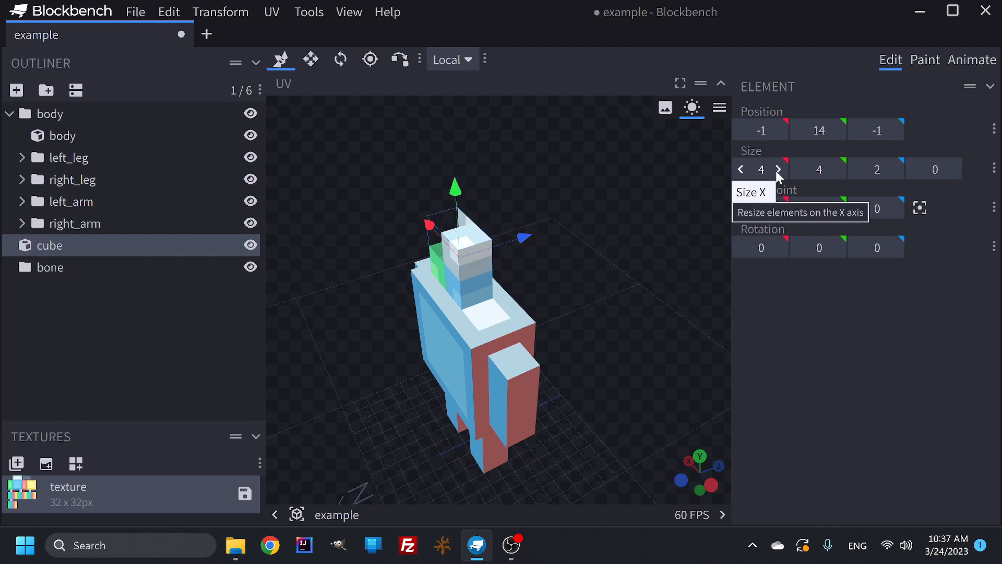
click(893, 170)
click(894, 169)
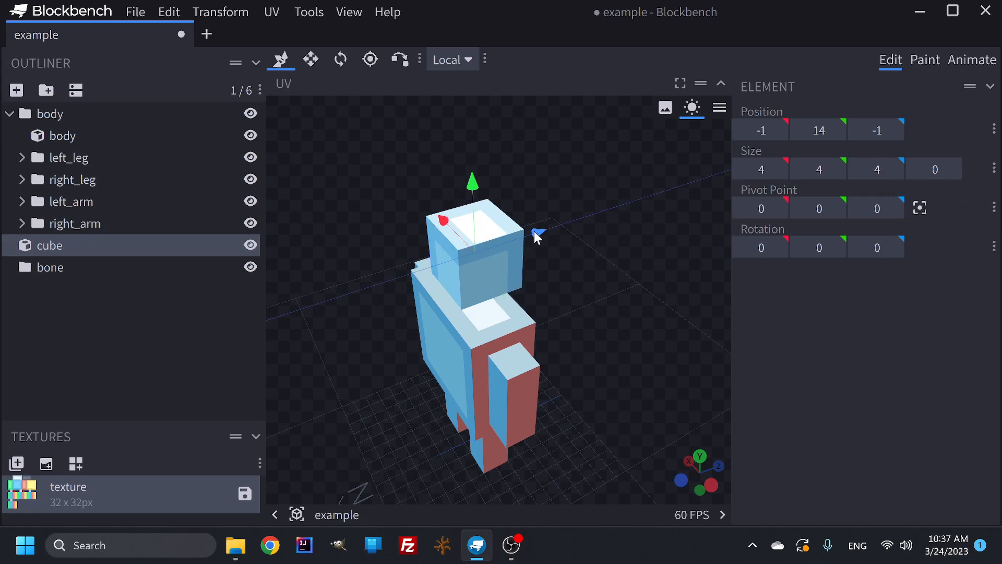
Center the top cube over the body at position -2, 14, -2.
drag(534, 232, 527, 232)
drag(593, 278, 490, 267)
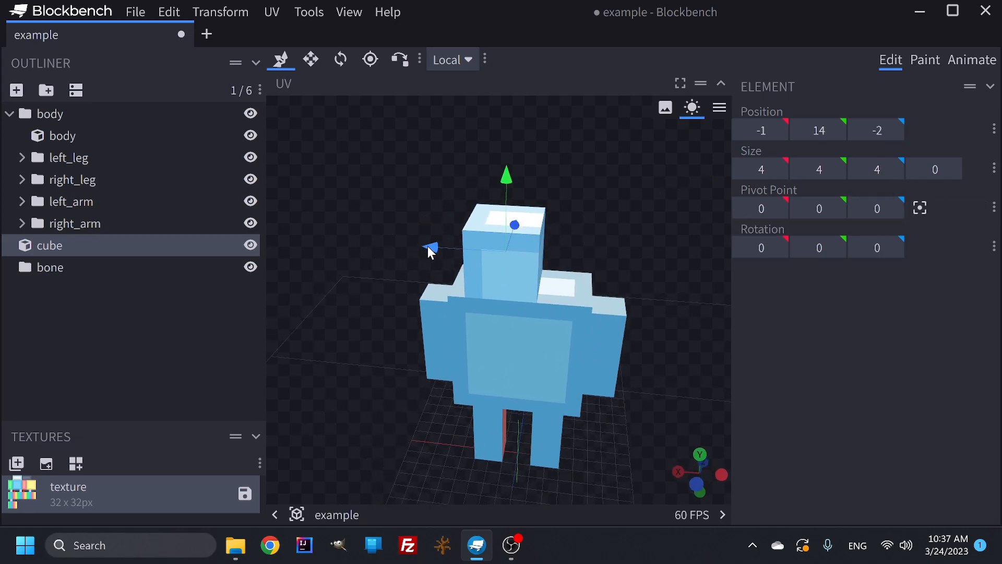
drag(428, 246, 437, 243)
drag(572, 298, 608, 354)
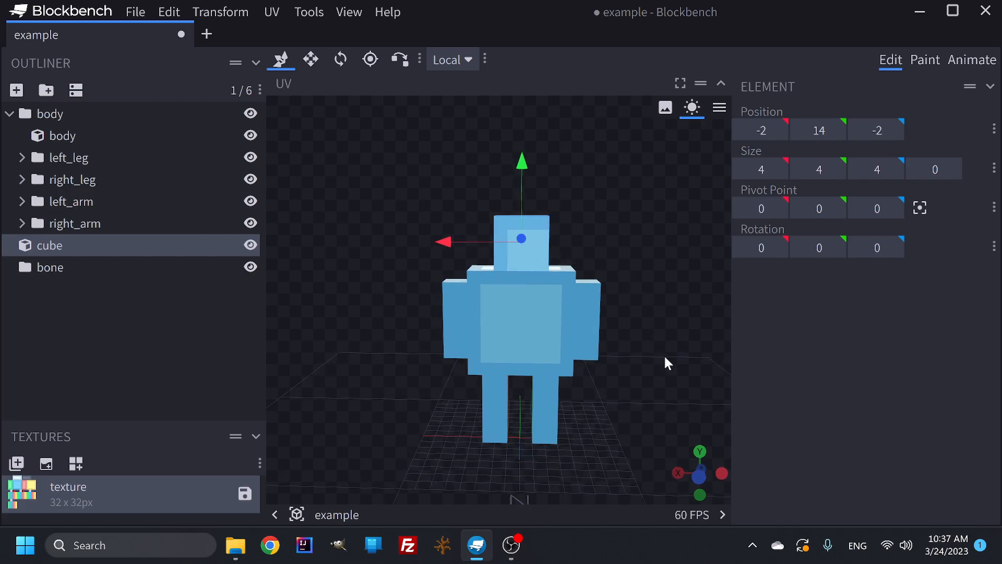
Set the top cube's size to 6 × 6 × 6.
scroll(601, 360, down, 2)
scroll(607, 351, up, 4)
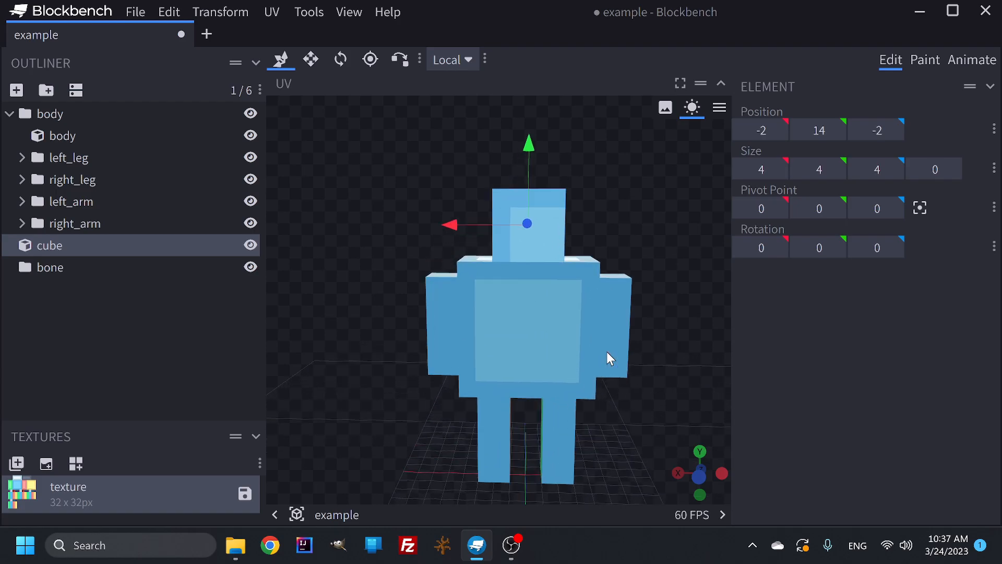
mouse_move(665, 375)
mouse_down()
mouse_move(619, 335)
mouse_move(515, 295)
mouse_move(694, 418)
mouse_move(662, 358)
mouse_move(682, 378)
mouse_up()
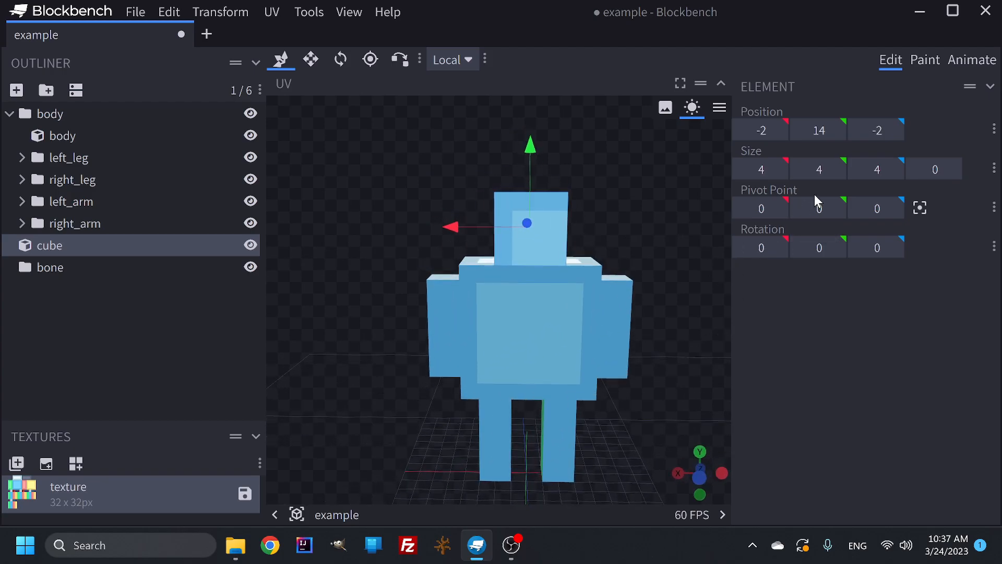
click(779, 170)
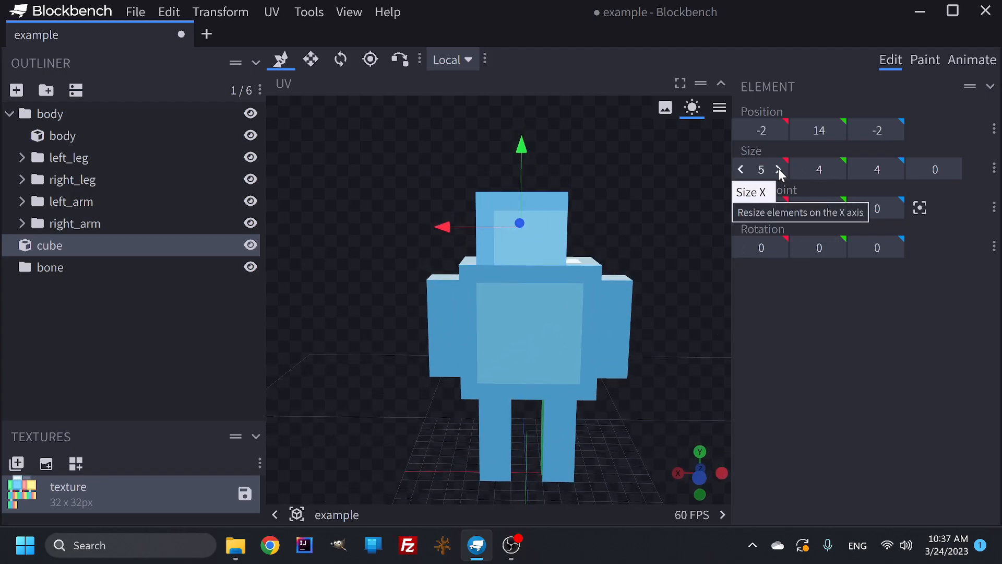
click(779, 171)
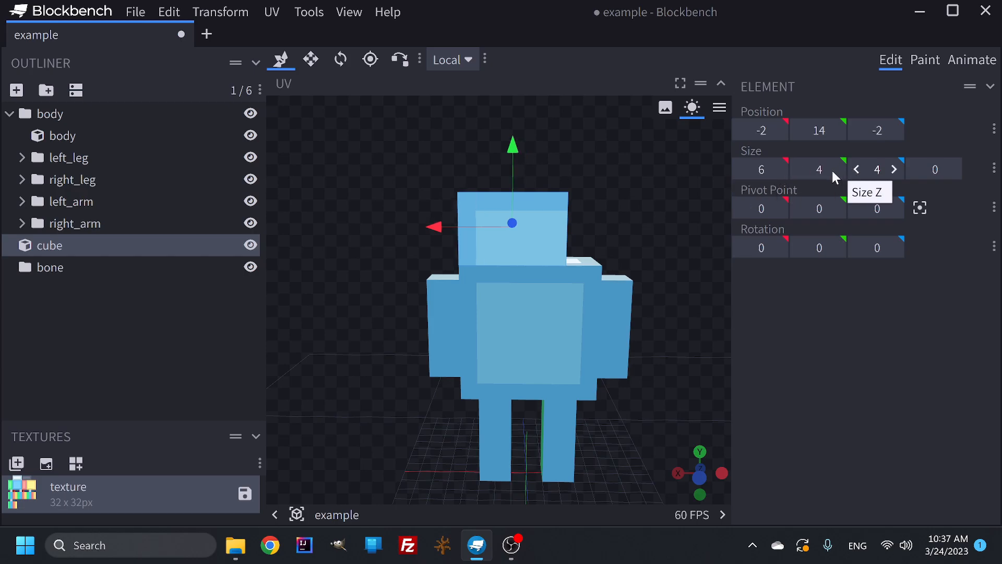
click(835, 170)
click(835, 169)
click(894, 170)
click(894, 169)
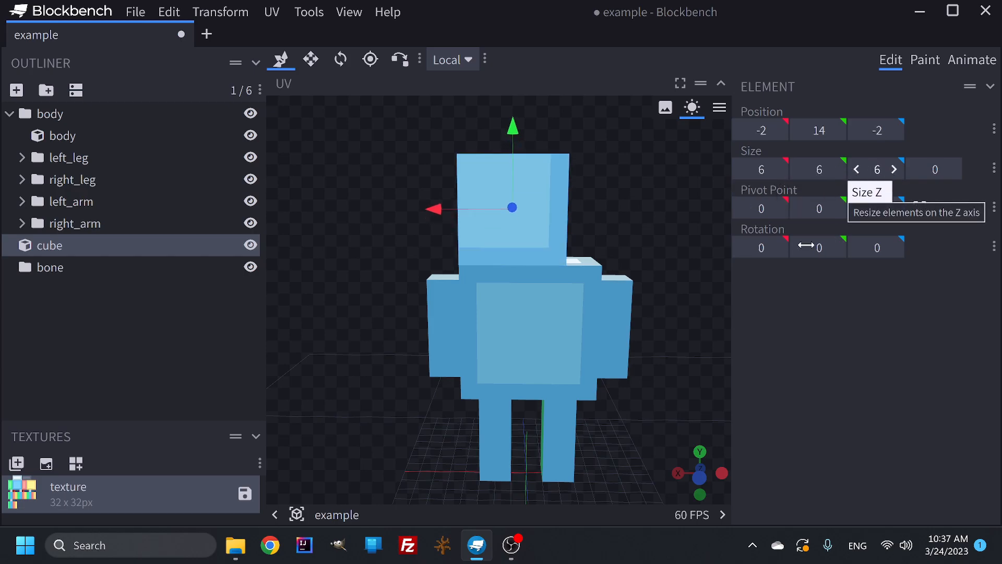
Center the enlarged top cube over the body at position -3, 14, -3.
scroll(548, 293, down, 2)
drag(437, 228, 528, 337)
drag(552, 229, 541, 229)
drag(562, 372, 571, 417)
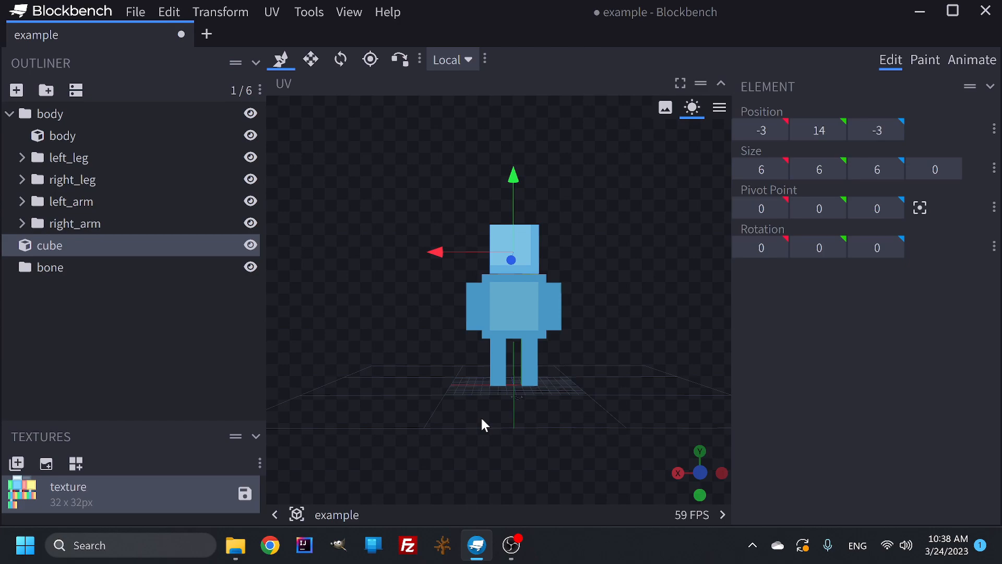
Rename both the empty group and the top cube as head, and place the cube inside the head group.
double_click(59, 268)
text(head)
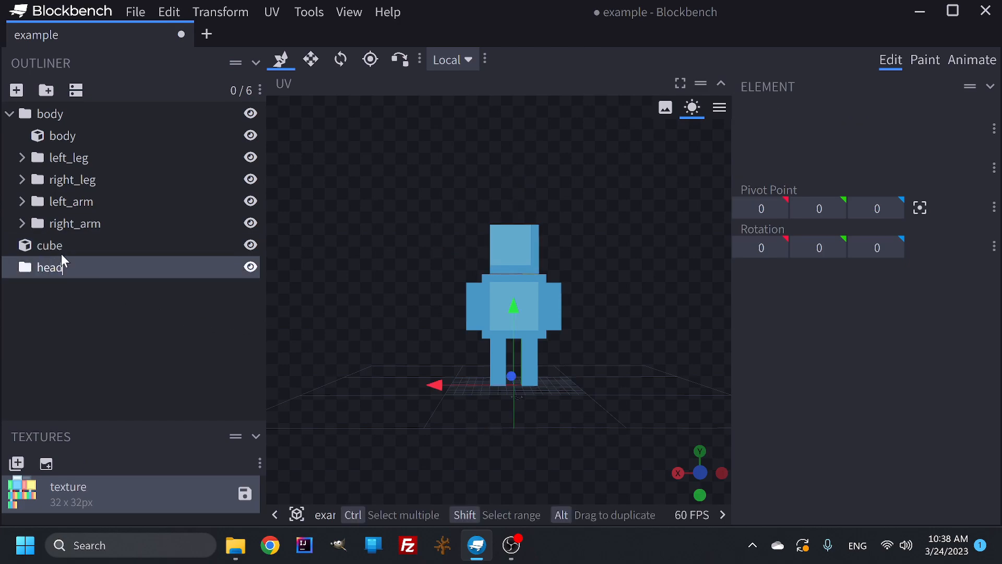
double_click(50, 245)
text(ha)
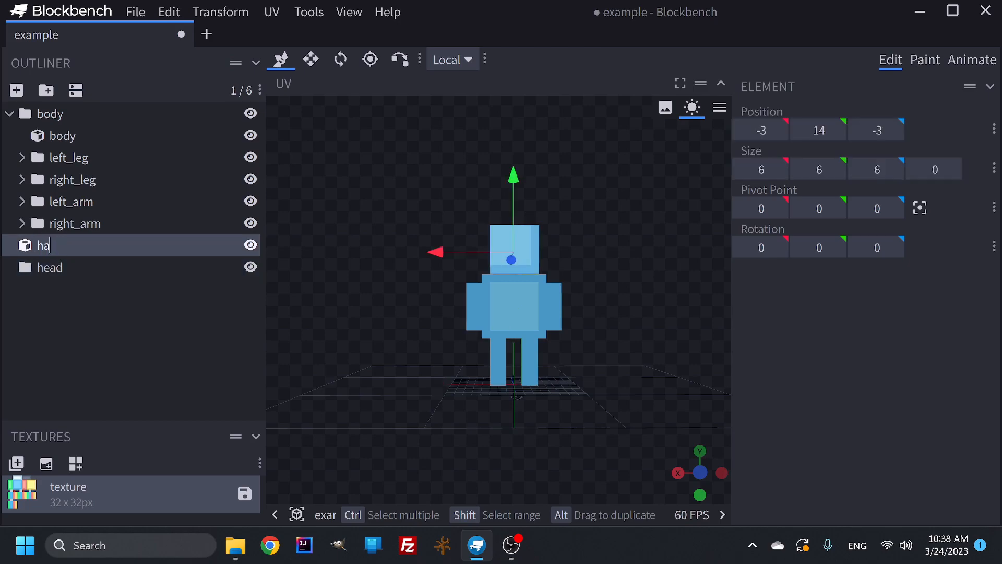
drag(37, 246, 63, 245)
click(64, 245)
drag(81, 245, 65, 268)
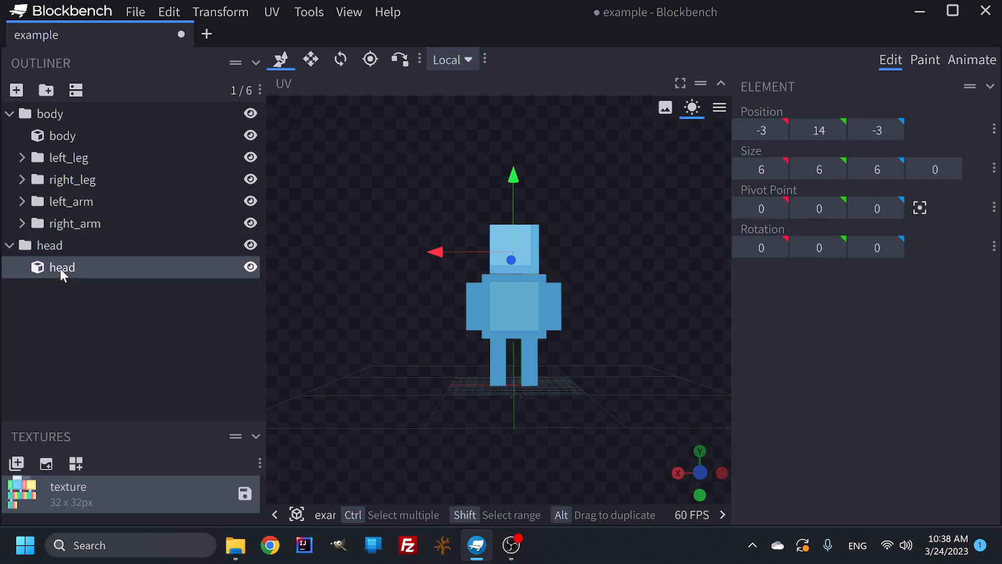
click(10, 246)
click(10, 245)
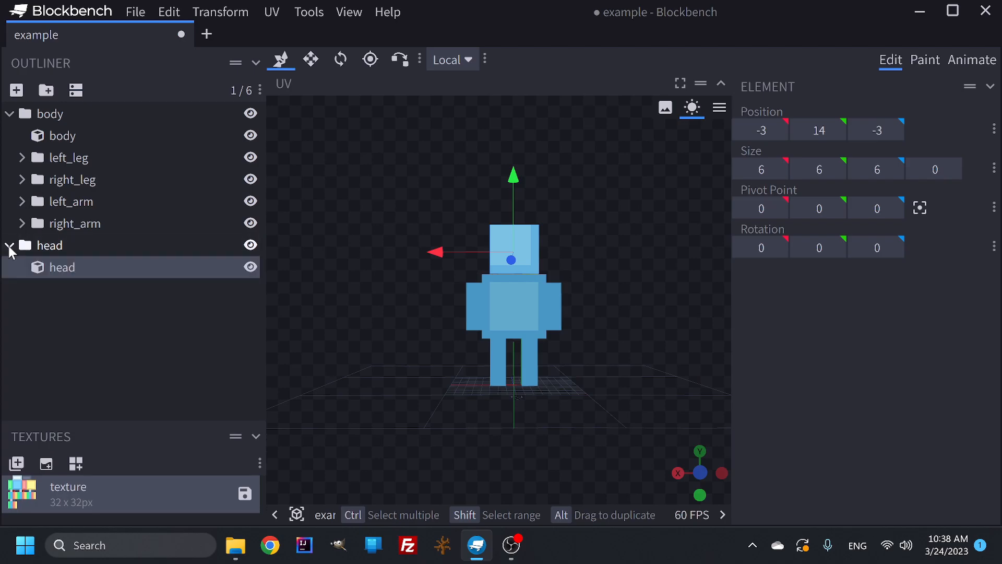
Try raising the head cube on its own to Y position 17, and return it to 14.
click(836, 130)
click(836, 131)
click(837, 130)
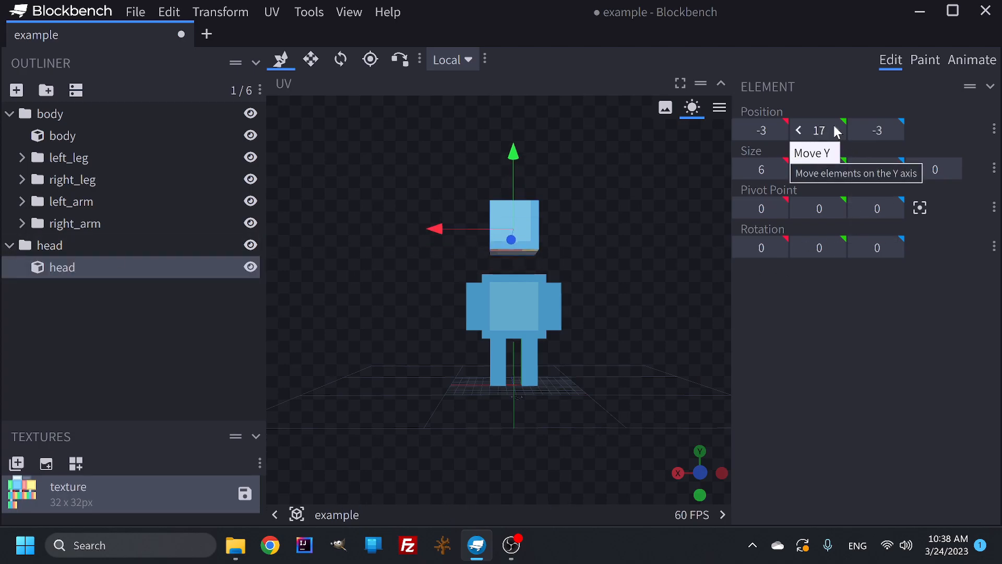
click(798, 130)
click(799, 130)
click(798, 130)
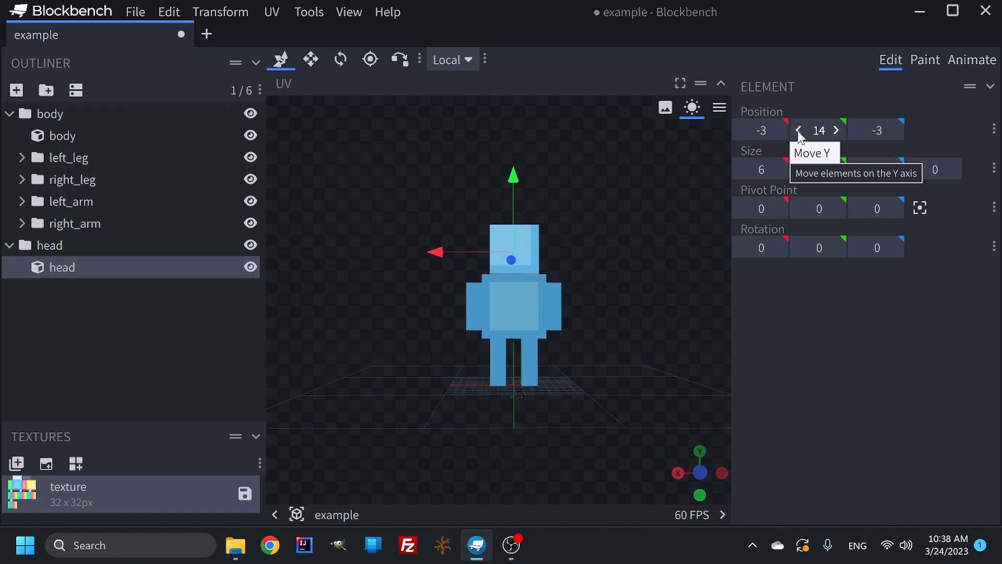
Try moving the body group along Y without the head, and return it to Y position 6.
click(53, 114)
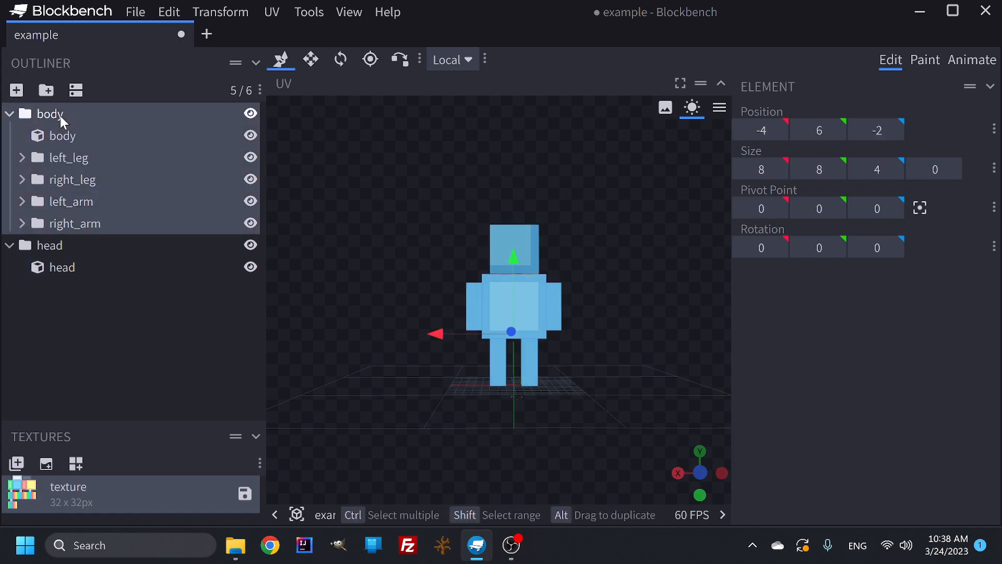
click(836, 131)
click(836, 130)
click(835, 130)
click(836, 131)
click(798, 130)
click(798, 130)
click(798, 130)
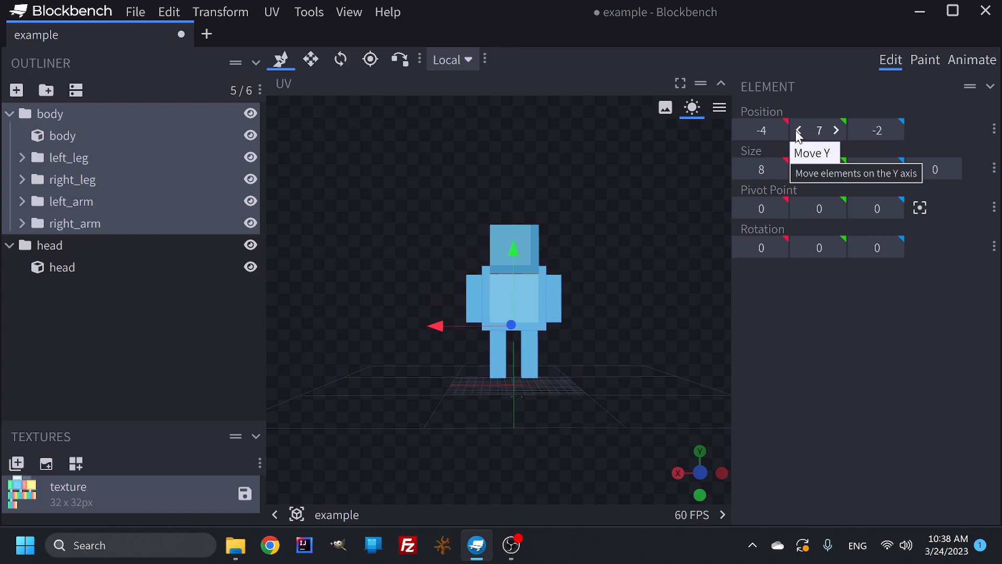
click(798, 130)
Nest the head group inside the body group, and collapse both groups in the outliner.
drag(663, 225, 69, 236)
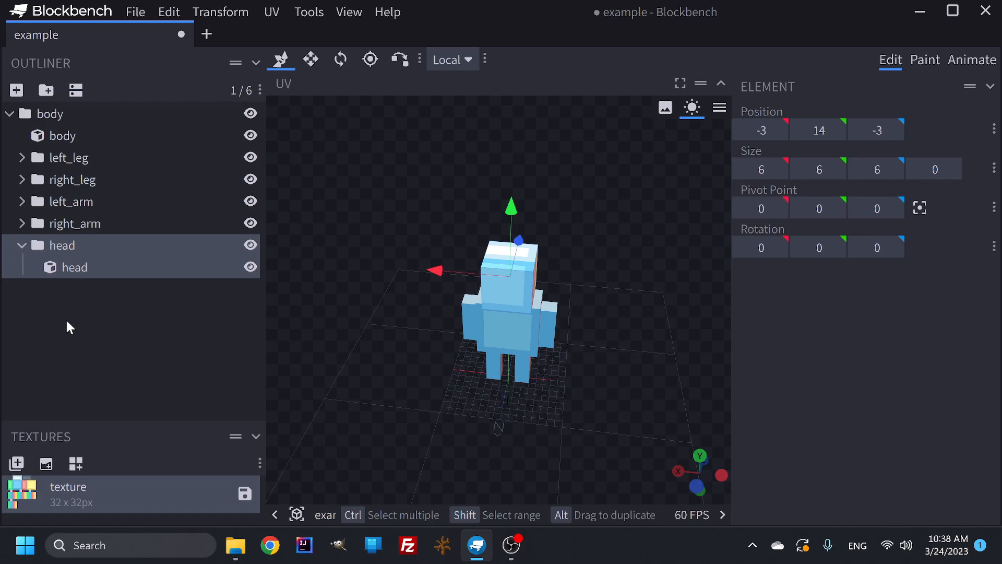
click(22, 245)
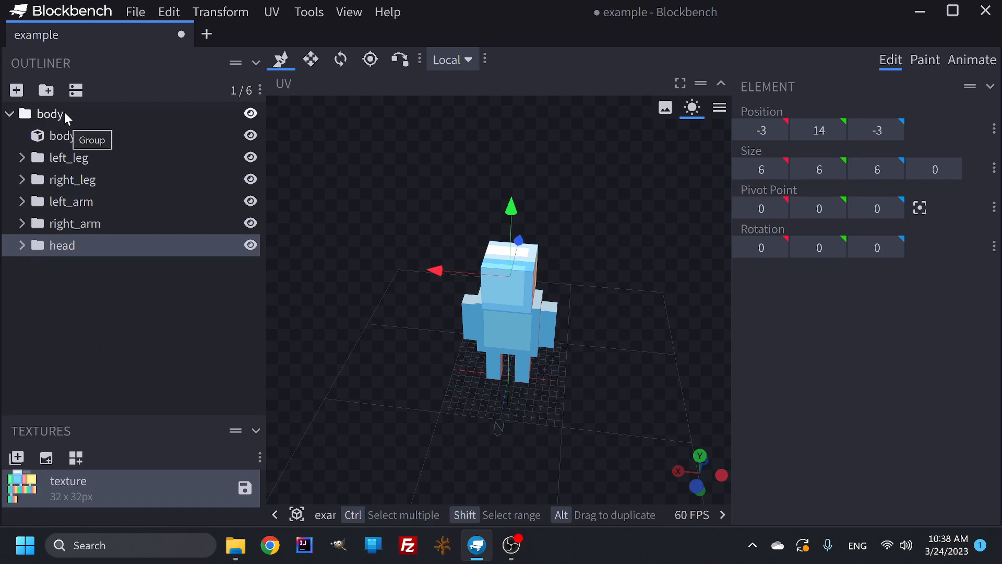
click(11, 115)
Try raising the whole body group together with the nested head, and return it to Y position 6.
click(46, 114)
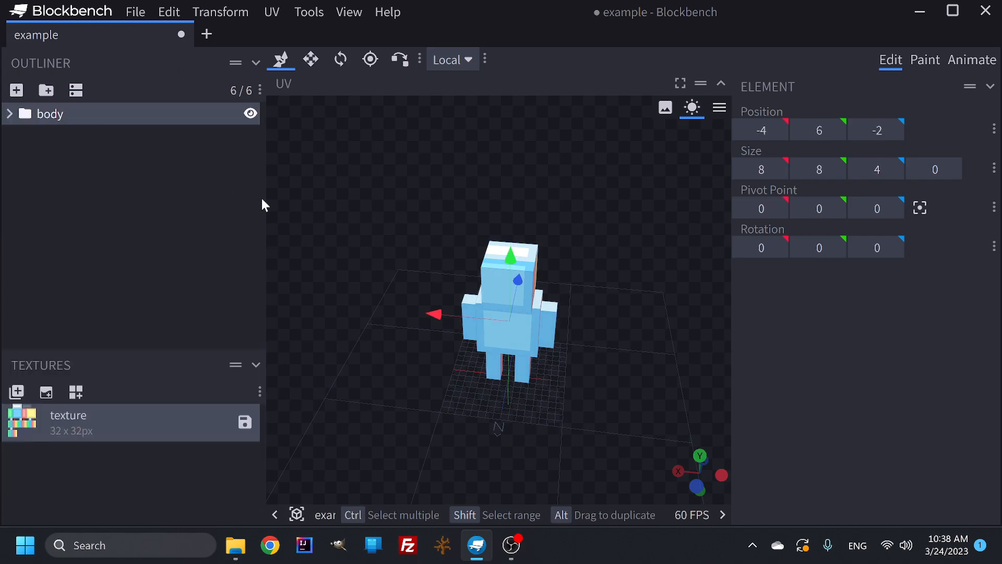
click(837, 131)
click(836, 131)
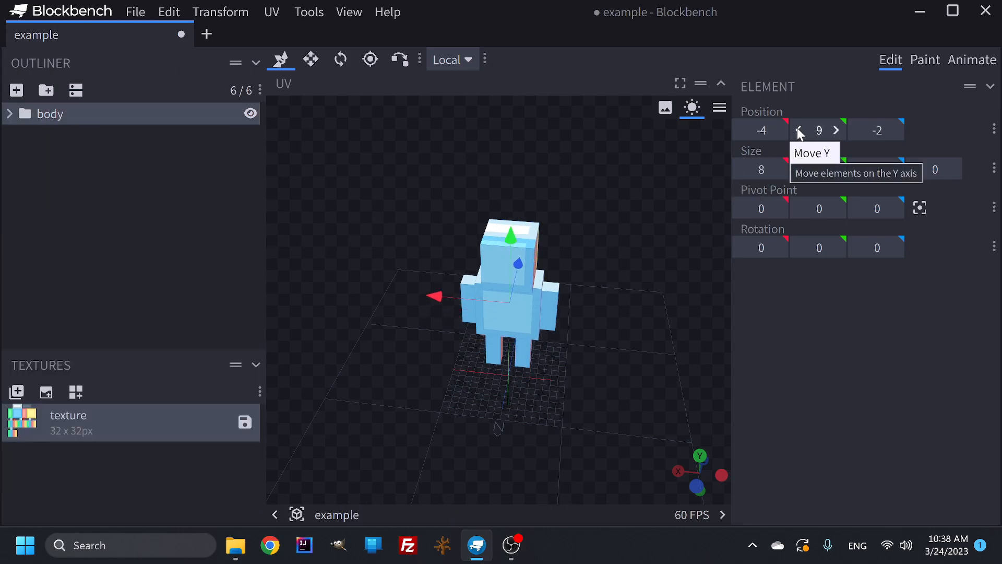
click(796, 130)
click(797, 130)
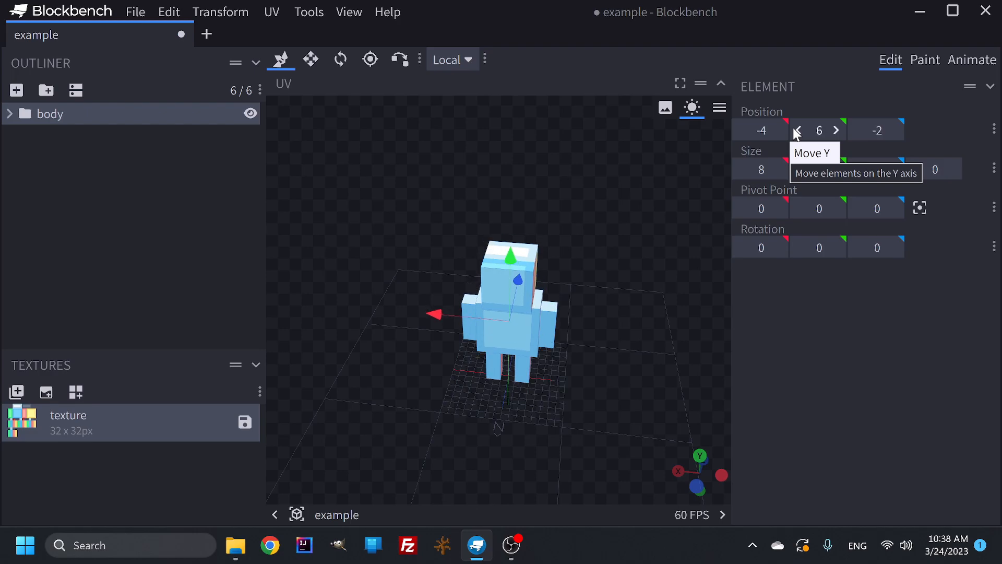
Inspect the model from several sides and delete the existing texture.
drag(616, 327, 674, 339)
scroll(628, 358, up, 4)
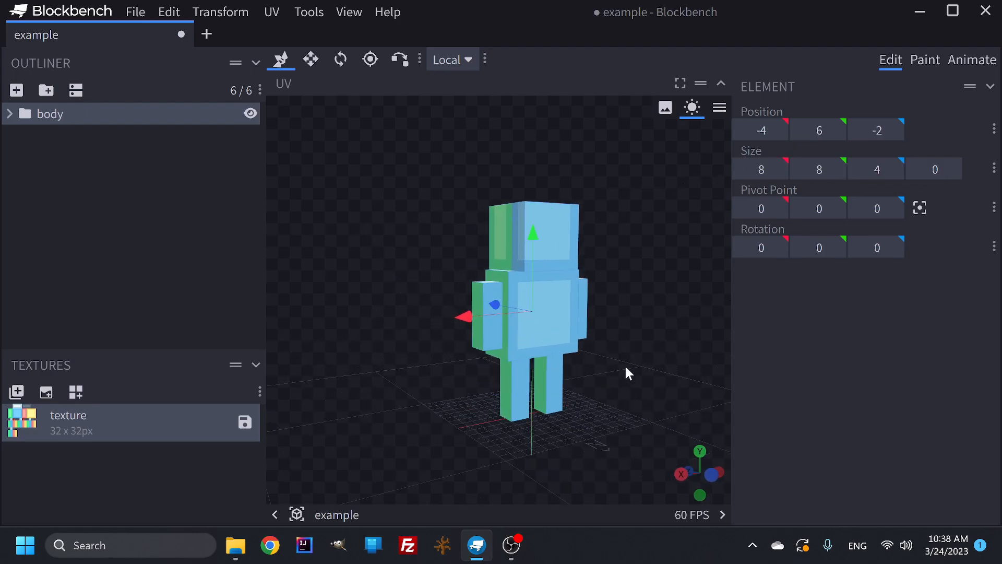
drag(609, 431, 517, 250)
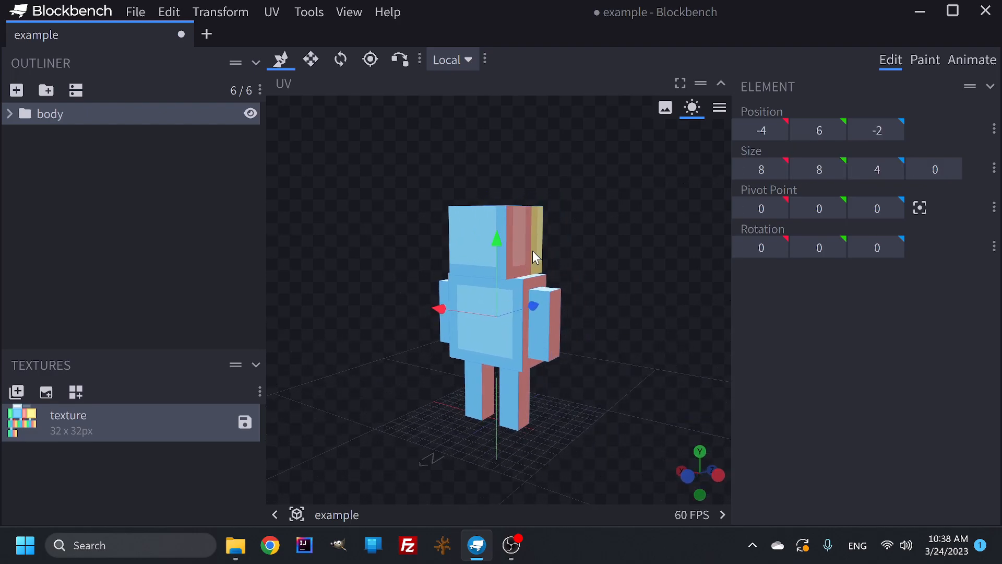
drag(569, 465, 365, 441)
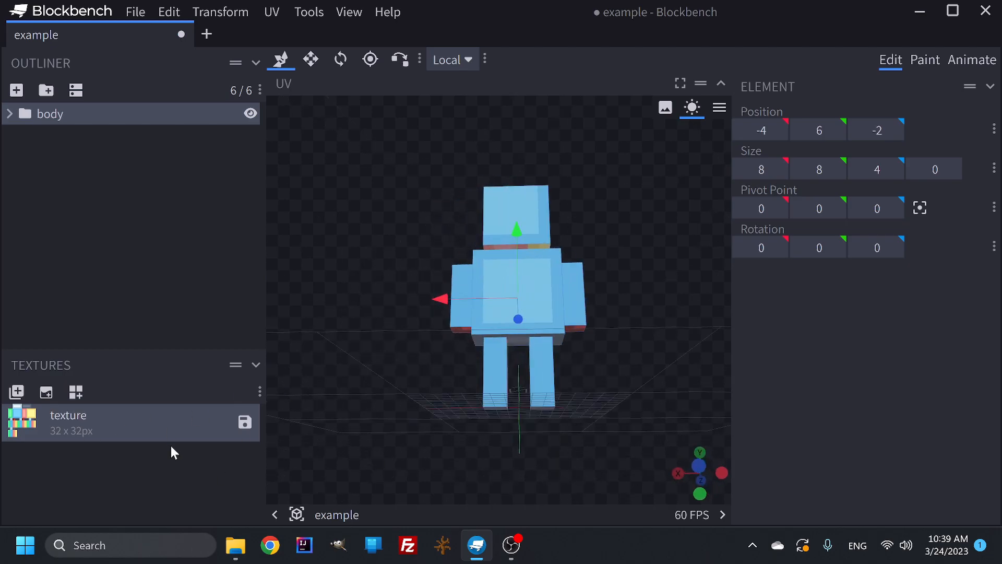
right_click(139, 430)
click(169, 395)
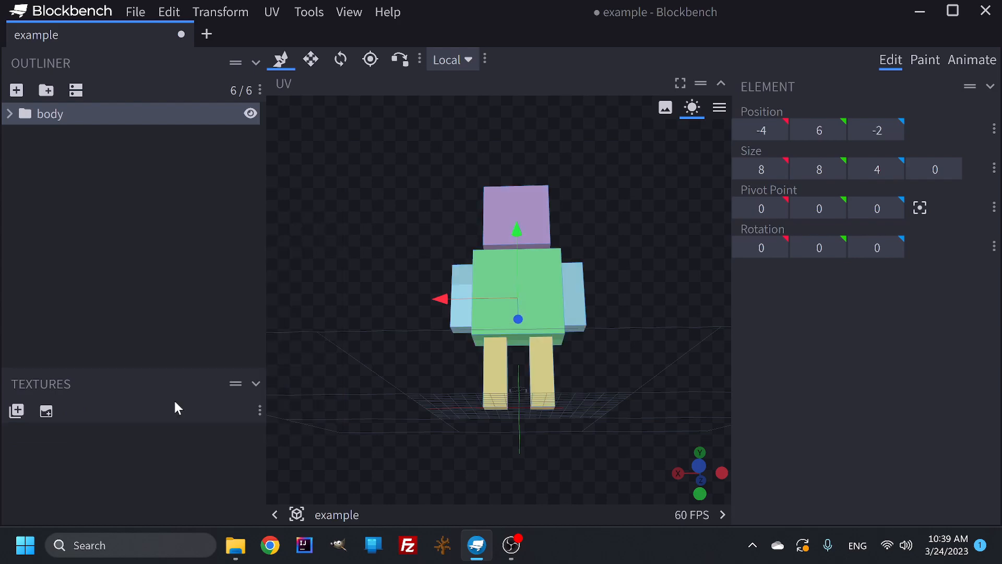
Create a texture template named example for the whole model at 16x pixel density.
click(46, 411)
drag(559, 132, 481, 135)
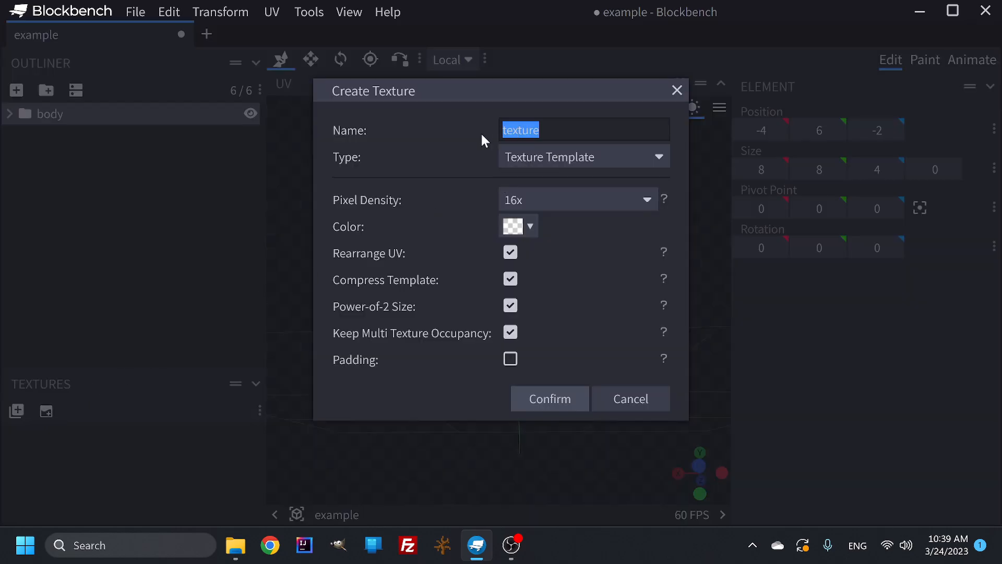
text(example)
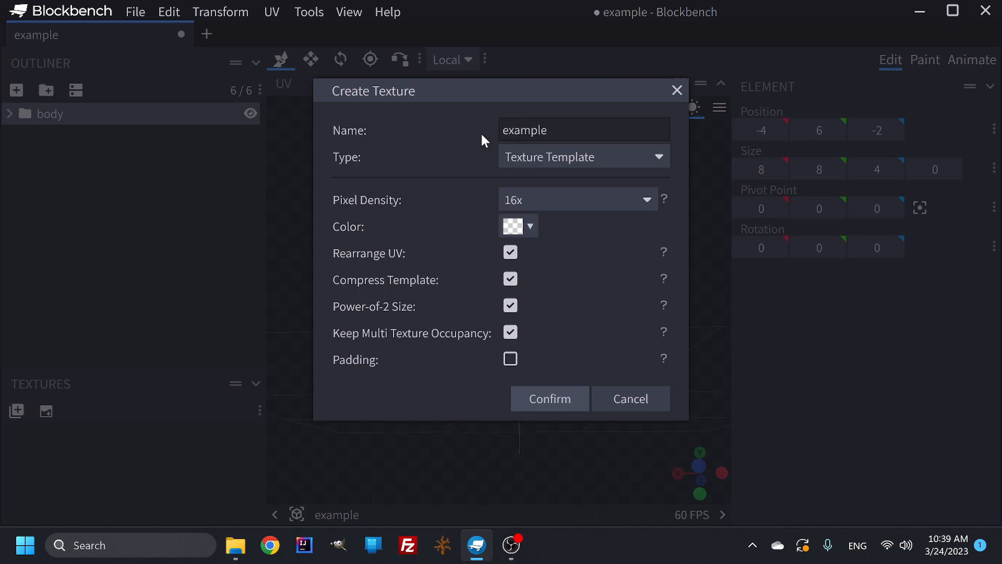
click(559, 399)
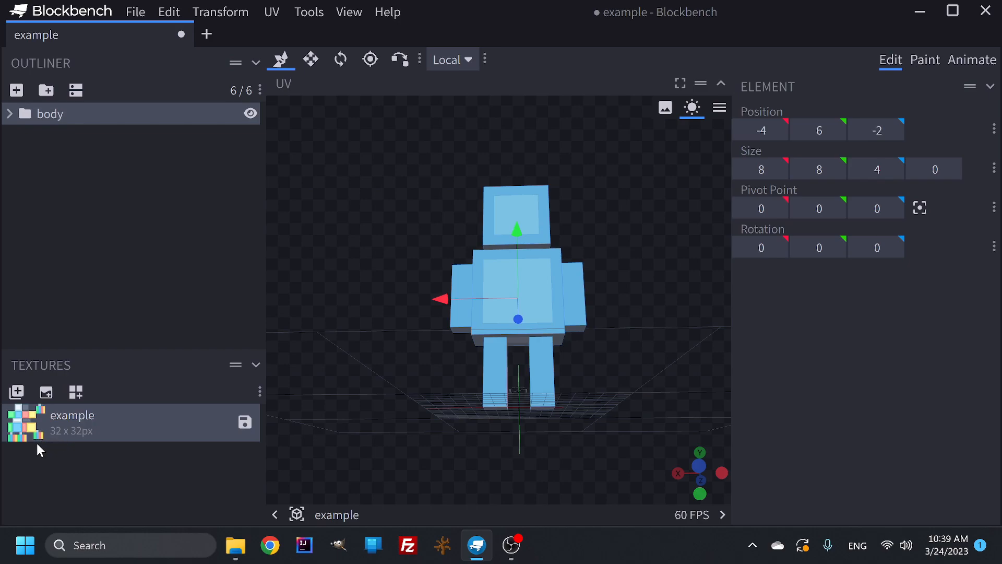
Switch the model to Paint mode, and toggle the preview shading off and back on.
drag(628, 240, 105, 386)
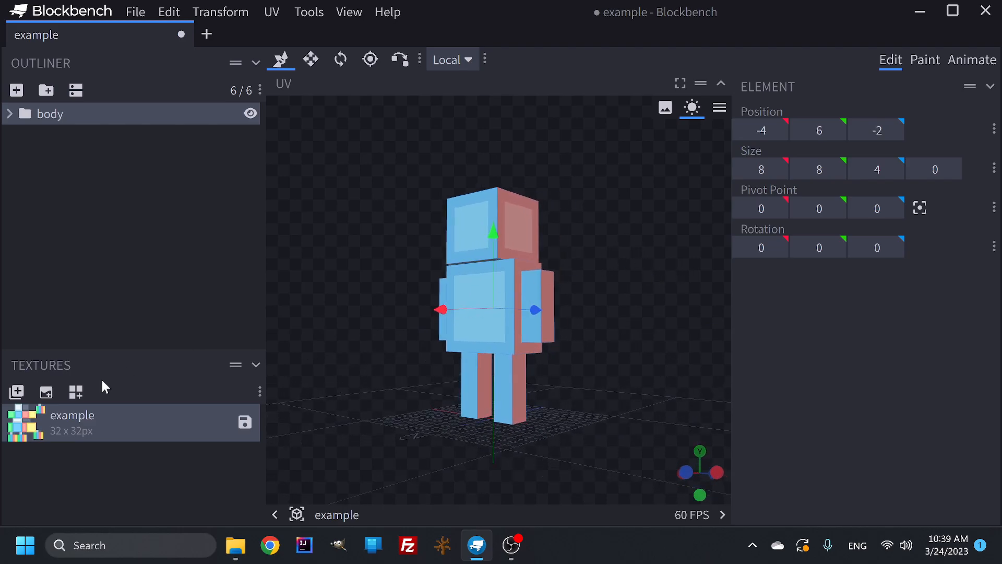
click(928, 59)
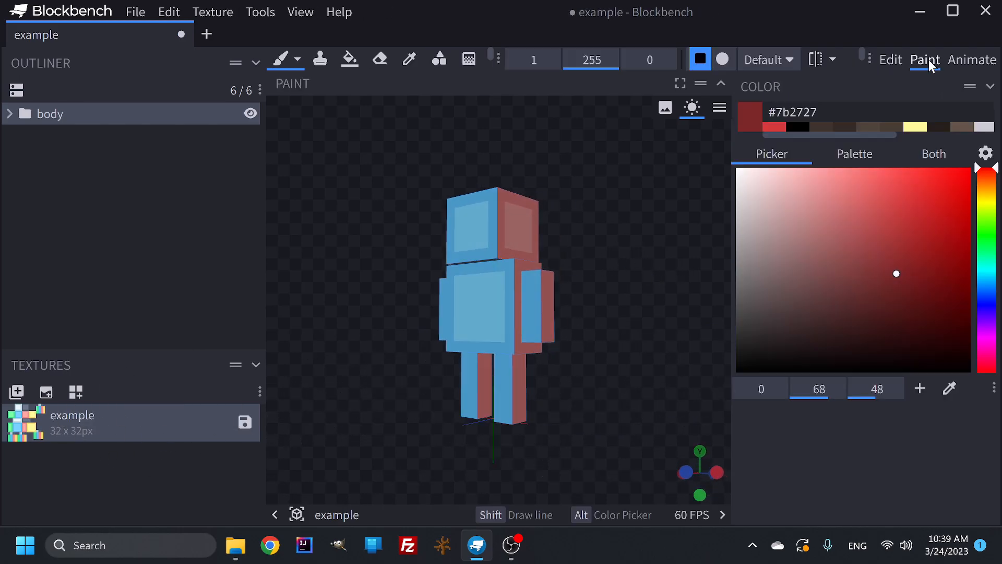
drag(609, 257, 662, 163)
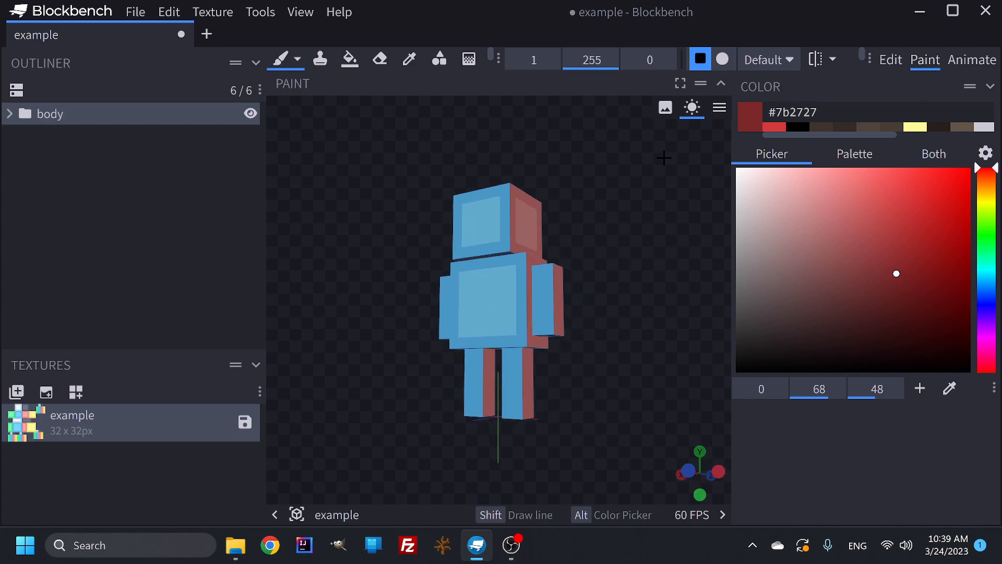
click(692, 107)
click(692, 108)
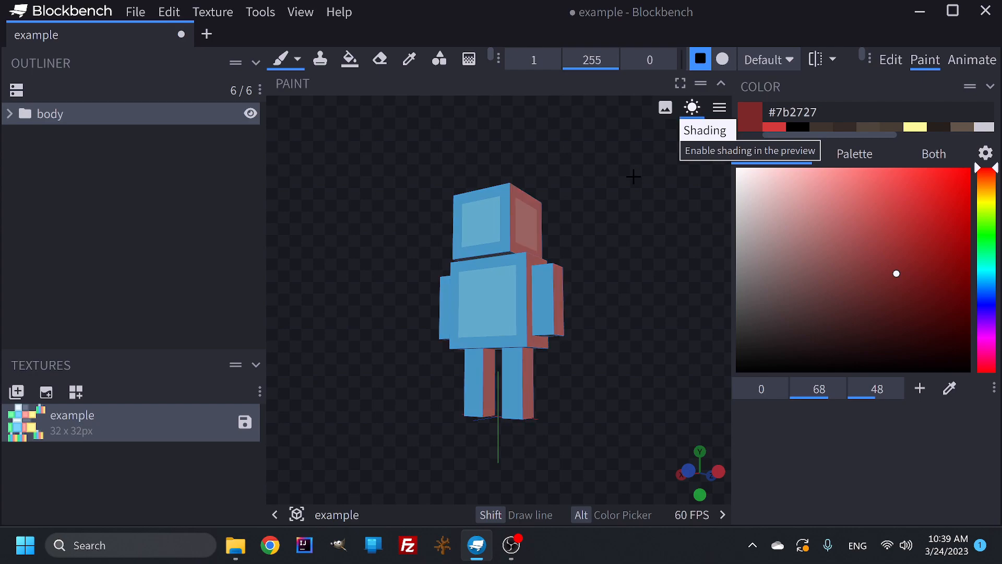
Show the painting grid on the model's textured elements.
drag(636, 173, 633, 188)
scroll(822, 59, down, 1)
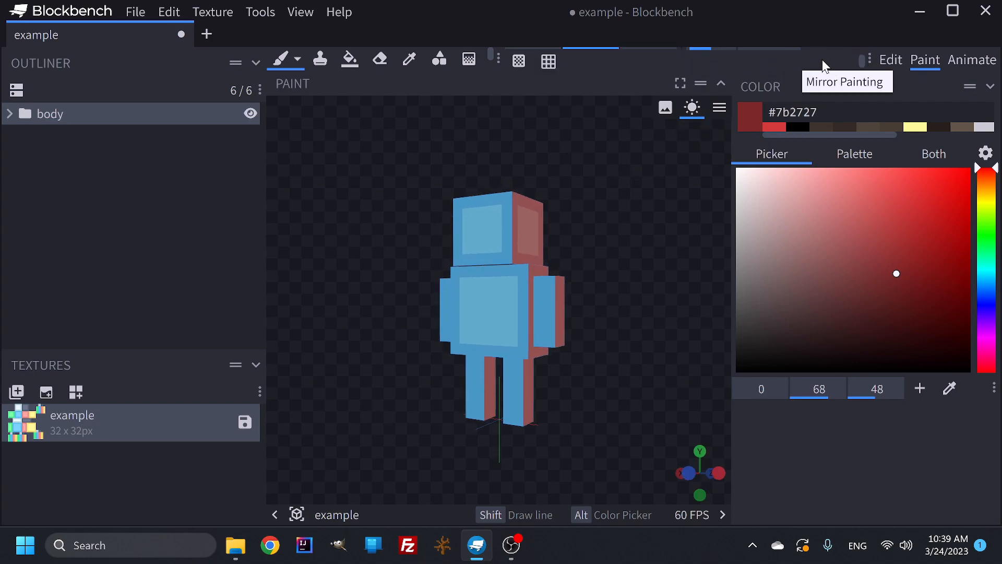
scroll(611, 67, up, 1)
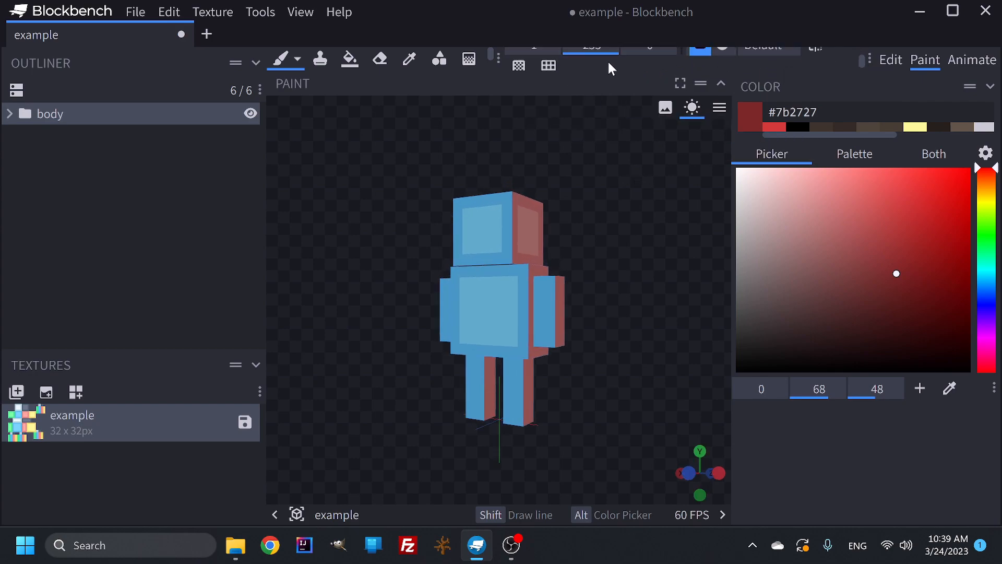
scroll(608, 61, down, 1)
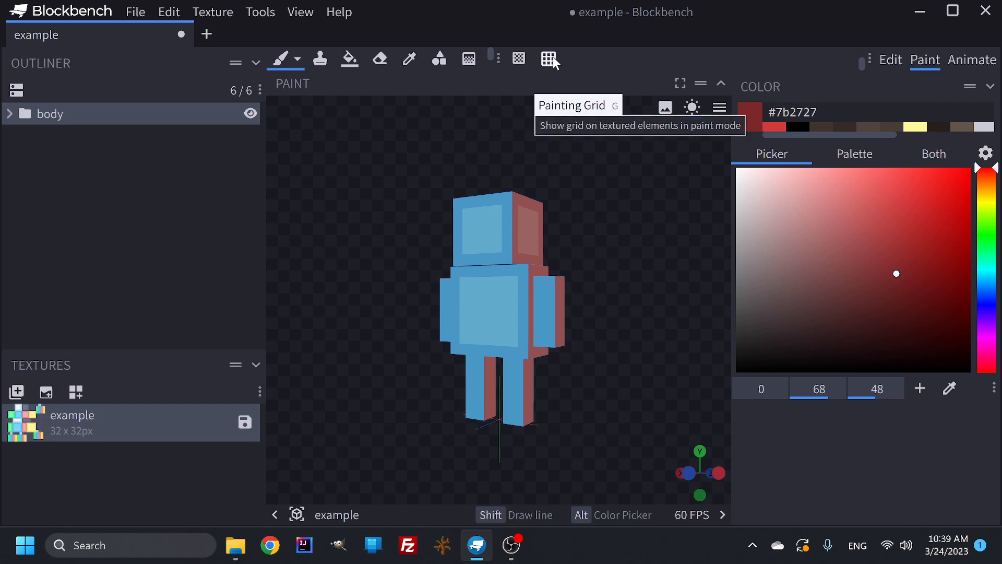
drag(580, 174, 633, 188)
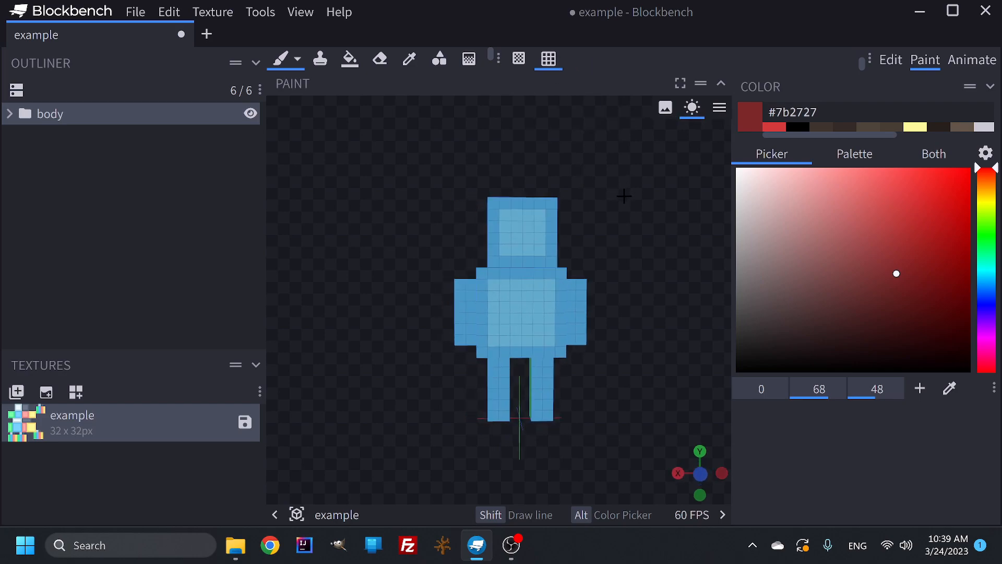
scroll(624, 197, up, 5)
drag(690, 246, 667, 230)
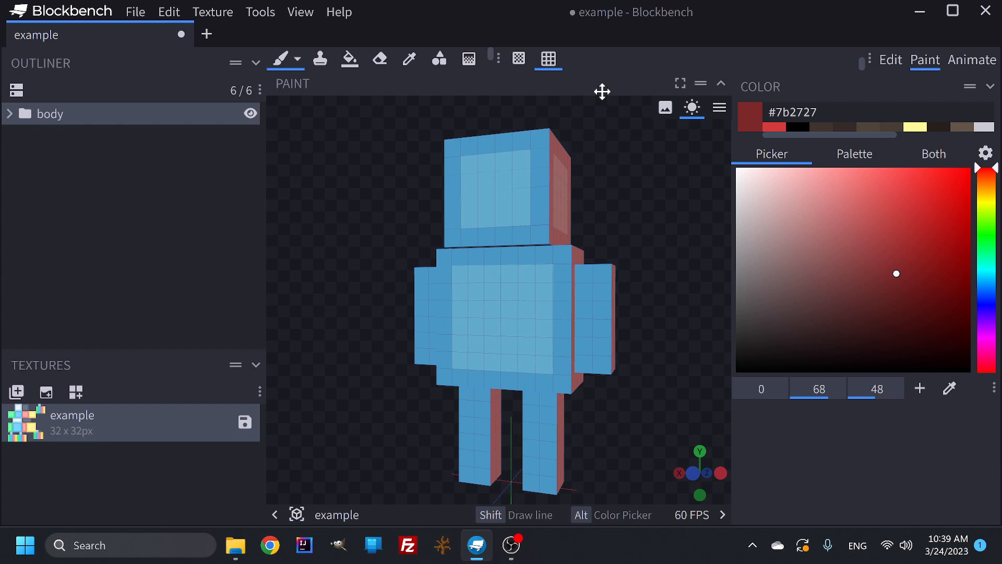
Turn the painting grid on the textured elements off and back on.
click(552, 58)
click(553, 59)
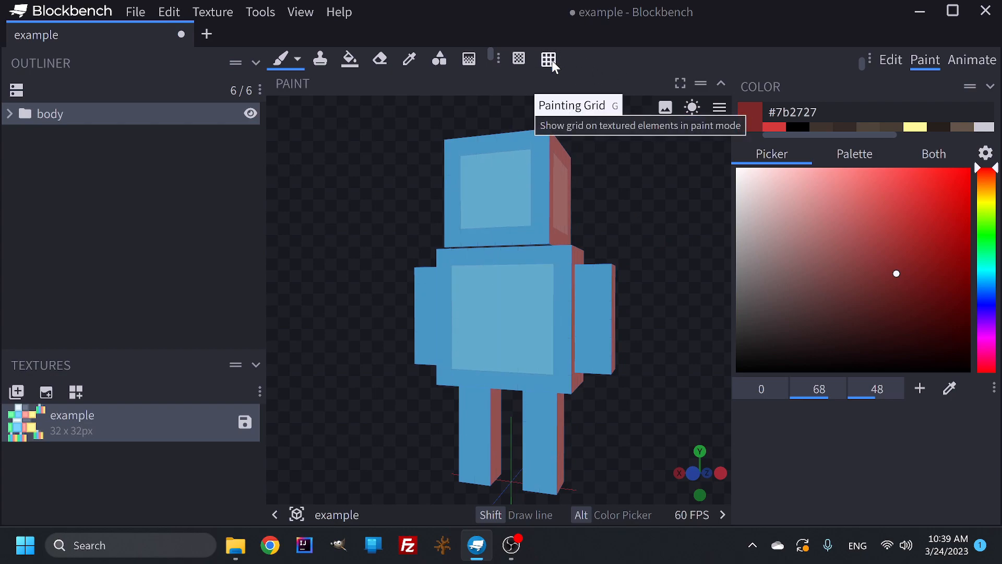
drag(656, 239, 661, 248)
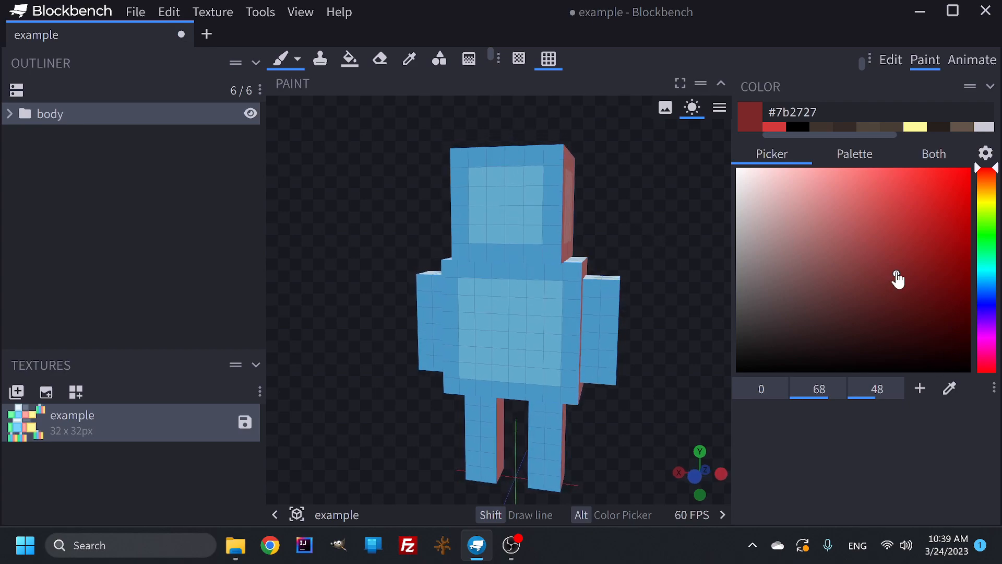
mouse_move(658, 245)
mouse_down()
mouse_move(667, 230)
mouse_move(655, 237)
mouse_up()
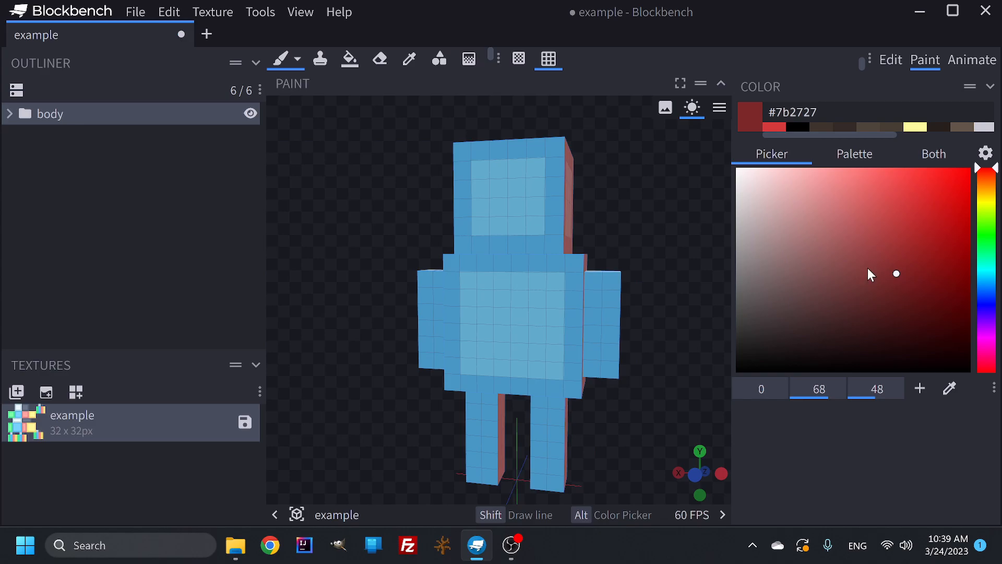
Paint two eyes and a wide smile with raised corners on the head's front face in black #000000.
drag(907, 278, 714, 400)
mouse_move(606, 215)
mouse_down()
mouse_move(671, 189)
mouse_move(621, 229)
mouse_move(604, 218)
mouse_up()
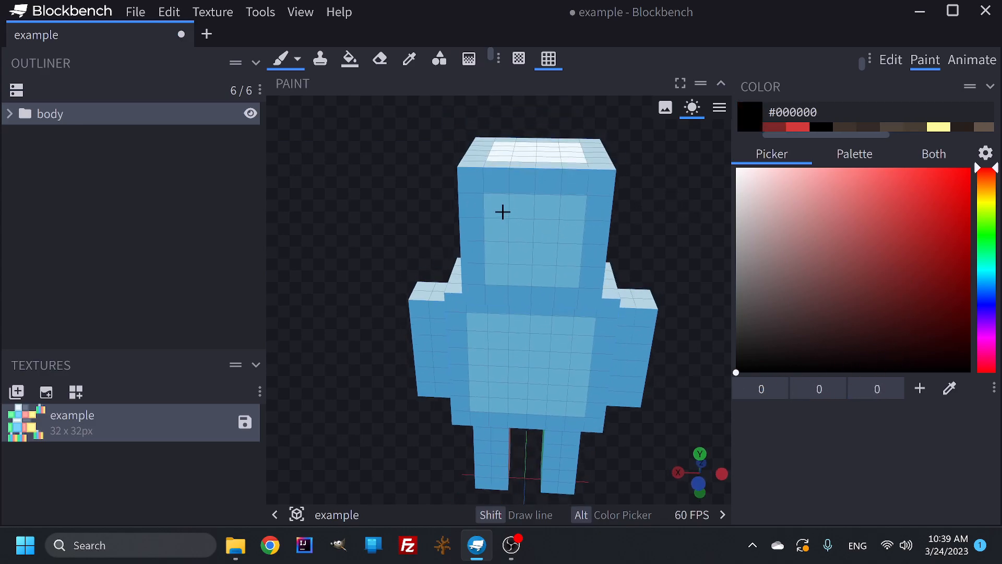
drag(503, 211, 495, 232)
drag(568, 201, 580, 240)
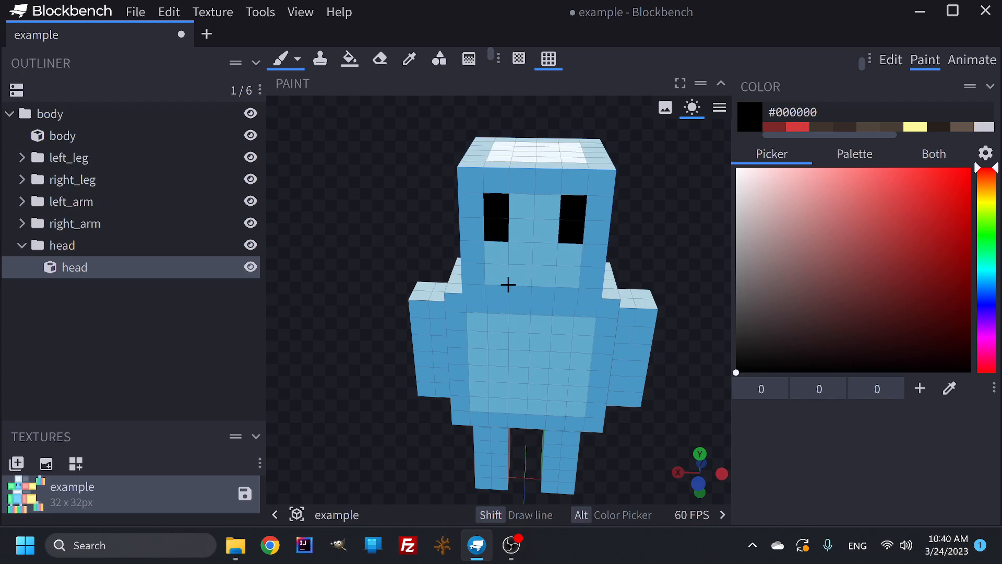
mouse_move(495, 275)
mouse_down()
mouse_move(562, 275)
mouse_move(595, 254)
mouse_up()
click(471, 251)
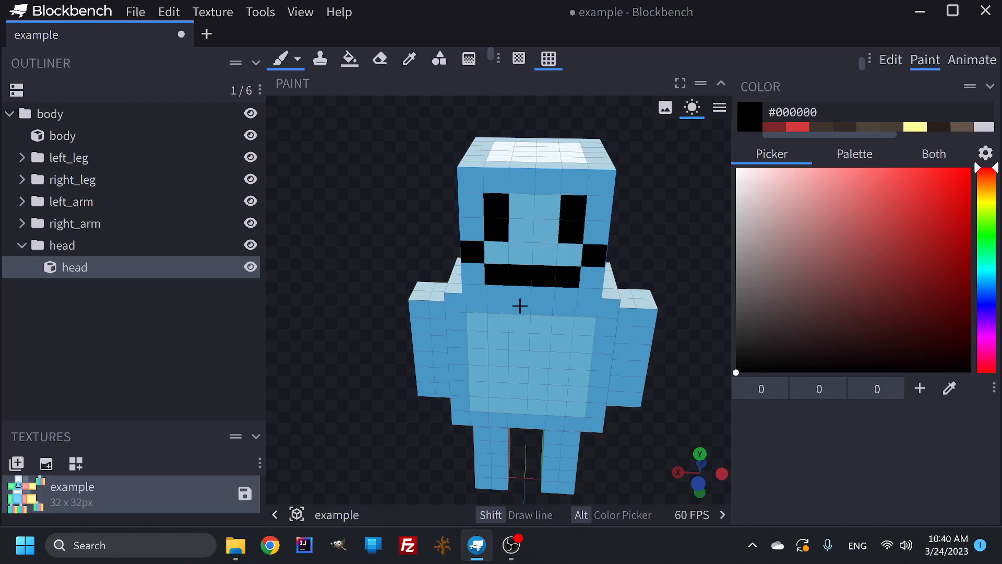
Paint the rest of the head's front face white #ffffff around the black eyes and mouth.
drag(680, 256, 682, 232)
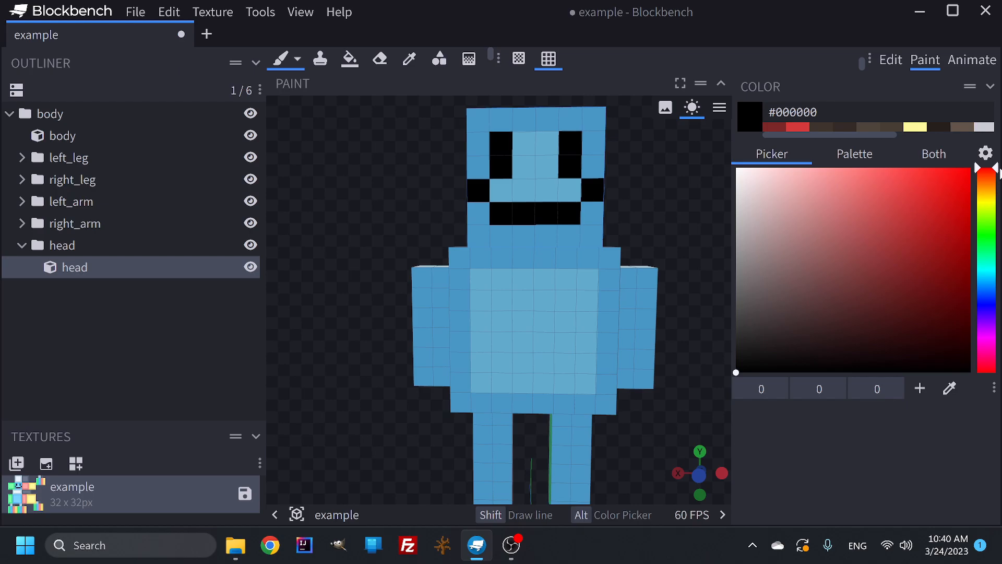
mouse_move(994, 203)
mouse_down()
mouse_move(993, 173)
mouse_move(991, 371)
mouse_up()
drag(751, 272, 732, 166)
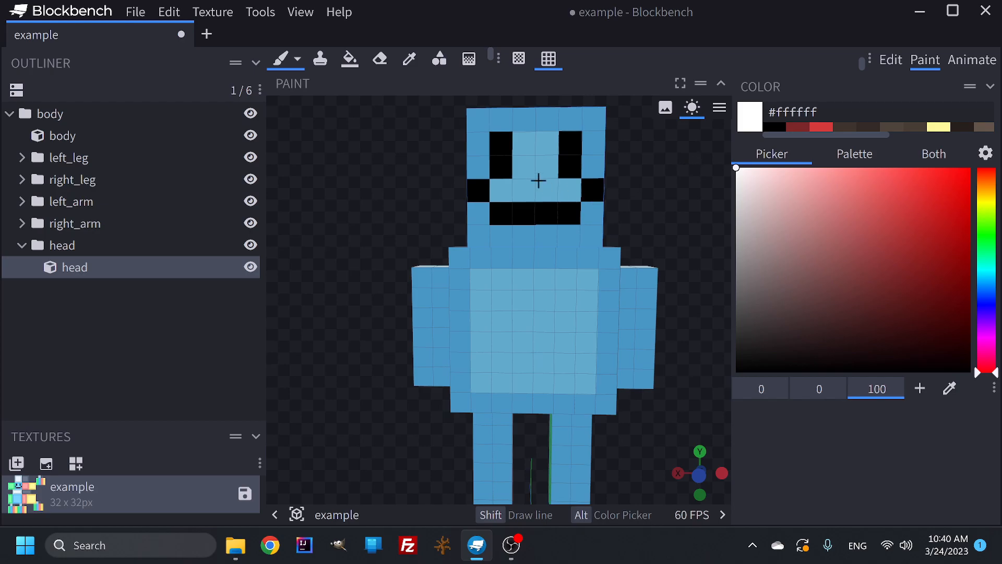
mouse_move(476, 166)
mouse_down()
mouse_move(479, 120)
mouse_move(588, 122)
mouse_move(596, 163)
mouse_move(525, 166)
mouse_move(548, 183)
mouse_move(510, 188)
mouse_move(564, 191)
mouse_move(503, 233)
mouse_move(478, 220)
mouse_up()
drag(690, 222, 666, 228)
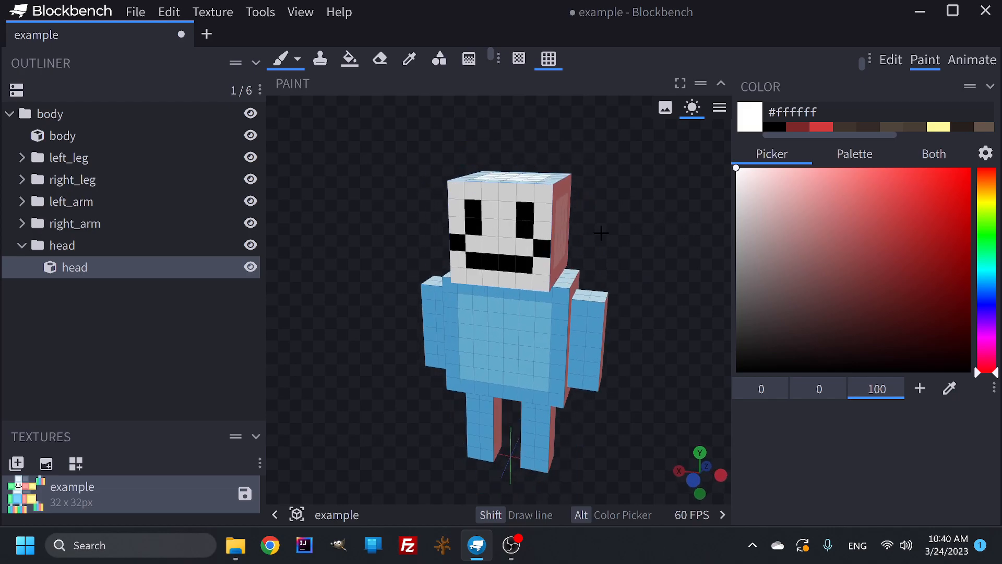
Fill the head's red side, back and top faces with white #ffffff using the Paint Bucket in Face mode.
drag(638, 239, 598, 230)
click(353, 67)
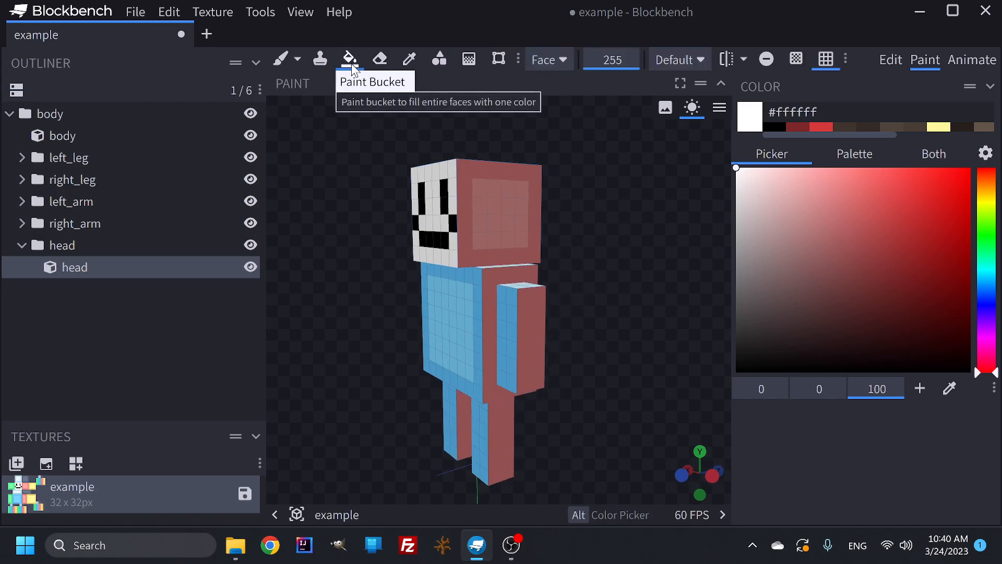
click(502, 216)
drag(628, 242, 506, 254)
click(482, 208)
mouse_move(590, 208)
mouse_down()
mouse_move(609, 251)
mouse_move(532, 224)
mouse_move(490, 156)
mouse_up()
click(447, 198)
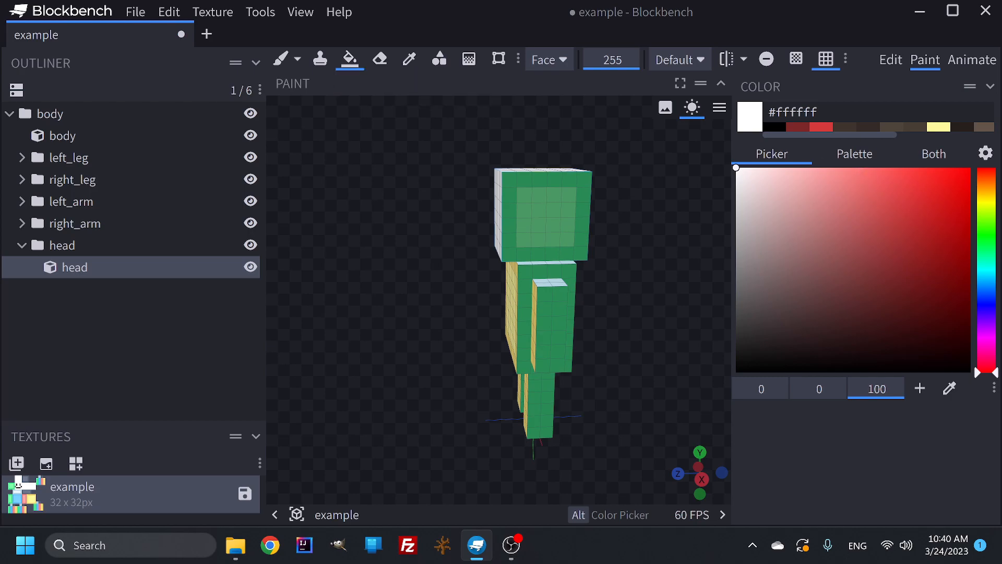
Fill the head's green side with dark red #7b2727 and undo the fill.
click(799, 127)
scroll(640, 156, up, 2)
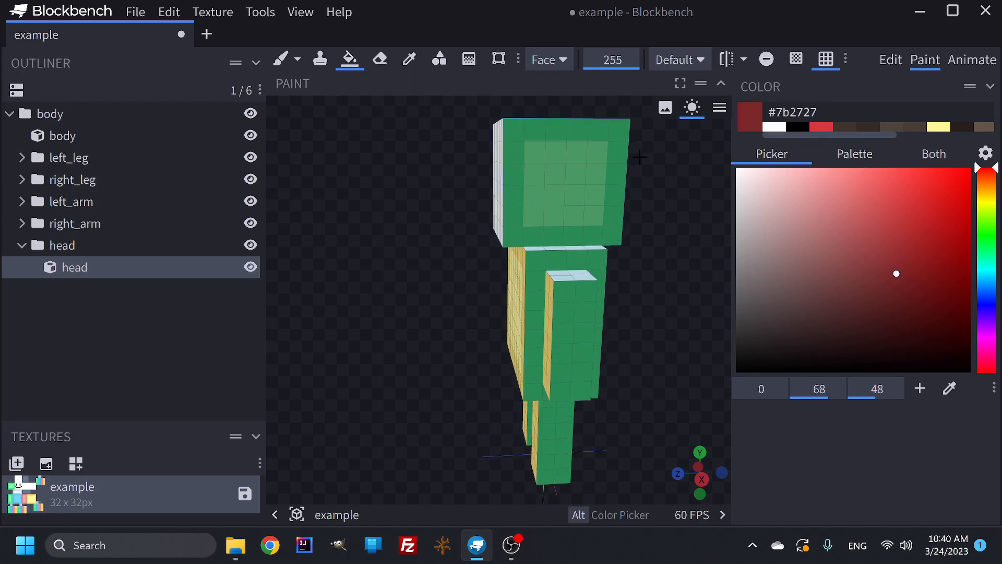
click(532, 155)
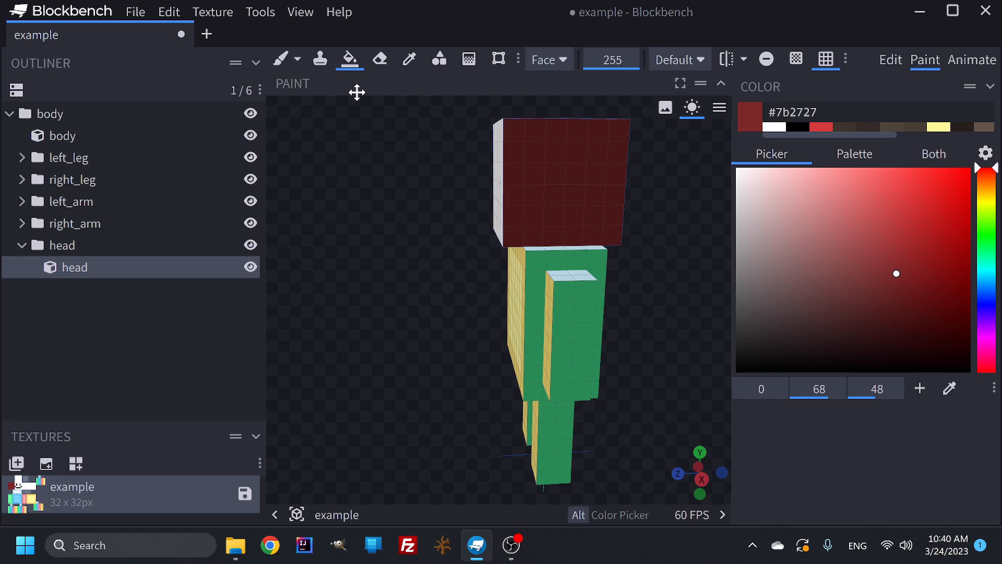
key(ctrl+z)
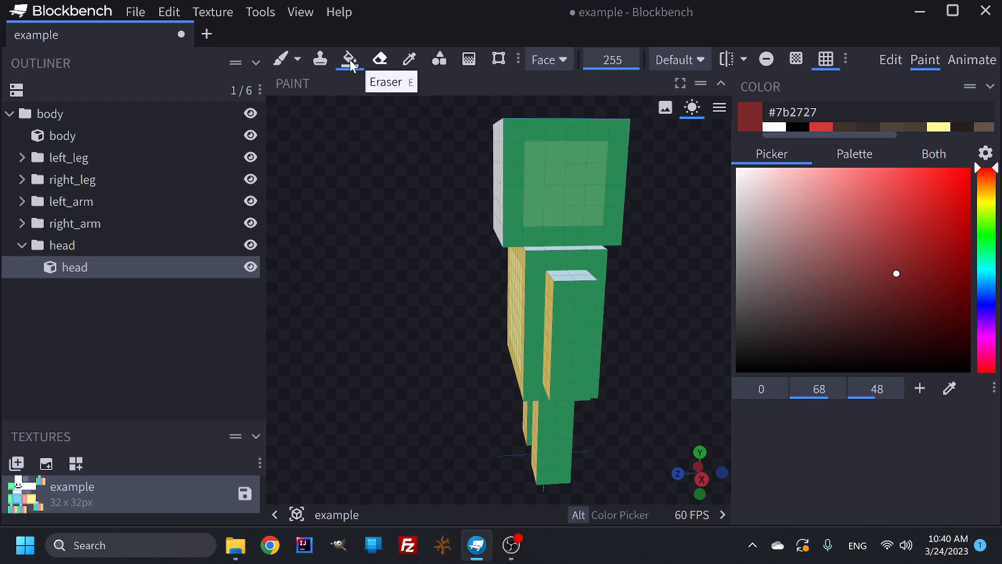
Brush a #7b2727 outline onto the head's green side and fill the whole face with the same color using the Paint Bucket.
click(280, 59)
mouse_move(538, 156)
mouse_down()
mouse_move(595, 153)
mouse_move(595, 209)
mouse_move(555, 213)
mouse_move(522, 162)
mouse_move(533, 177)
mouse_up()
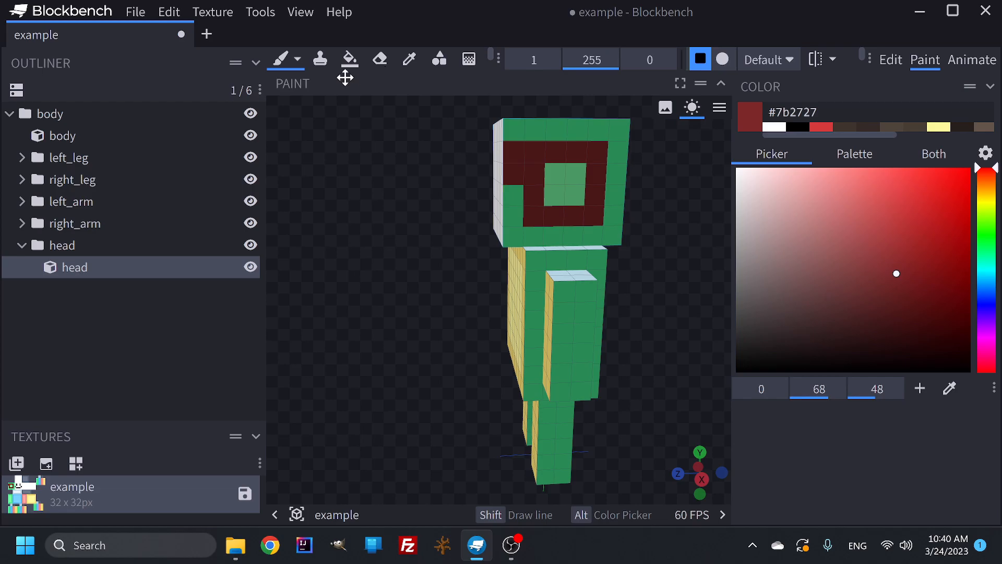
click(347, 65)
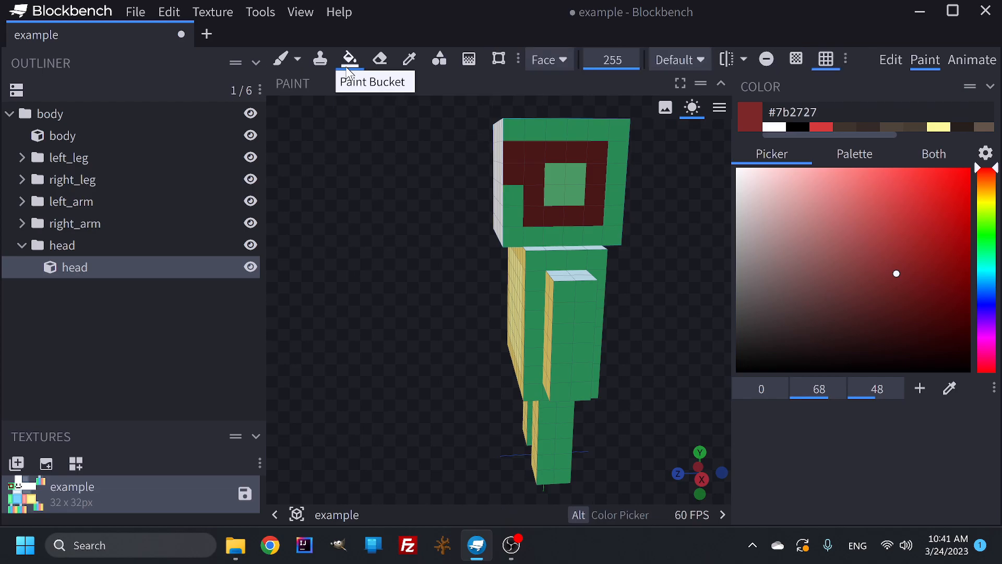
click(553, 188)
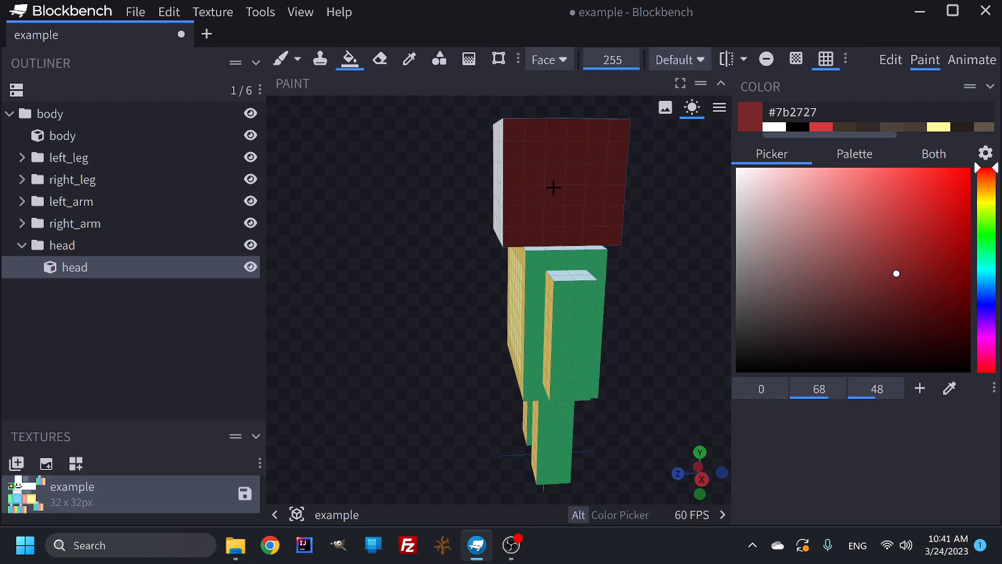
Fill the head's dark red side with white #ffffff and its underside with grey #808080.
click(775, 127)
click(577, 162)
drag(671, 224, 555, 197)
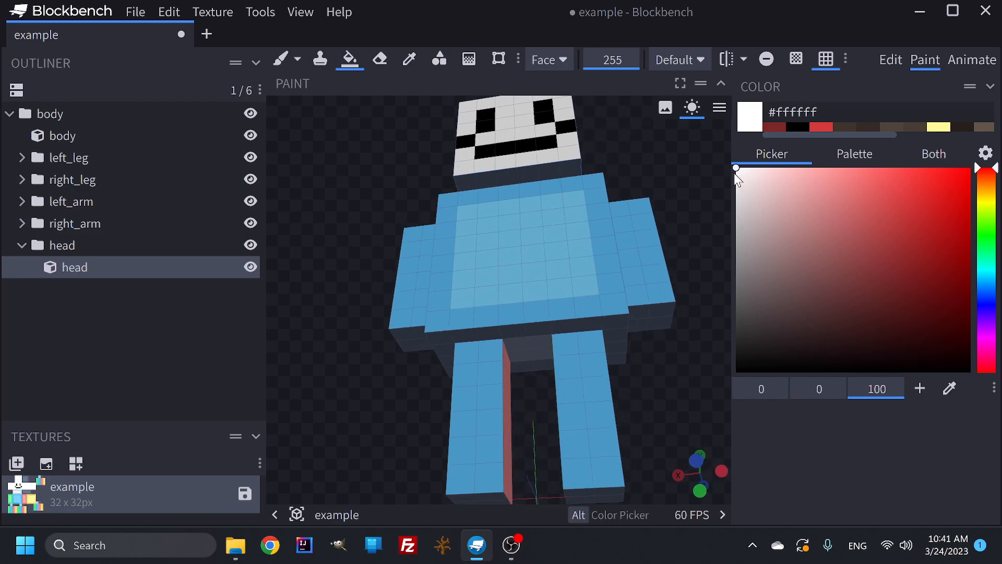
drag(736, 175, 692, 270)
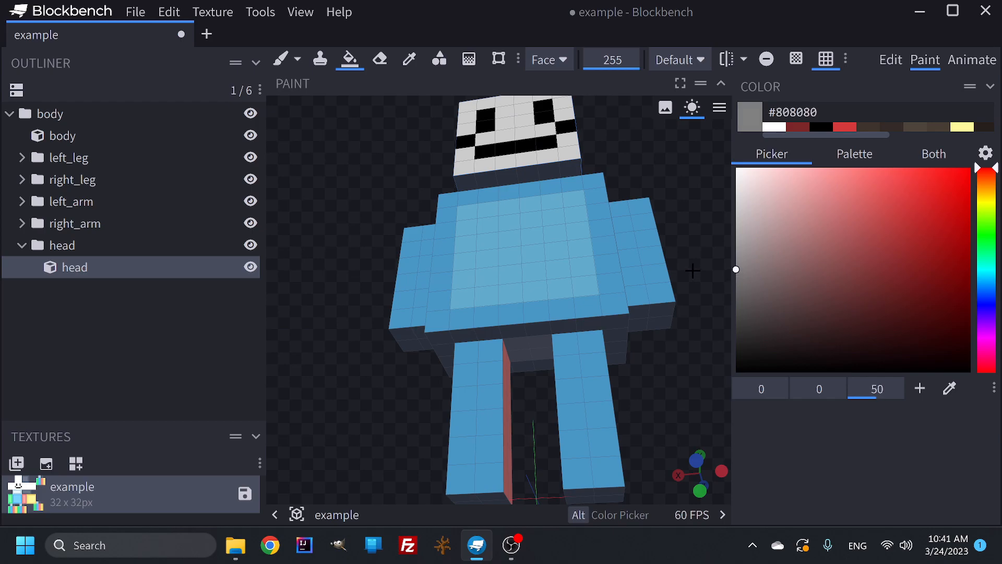
click(548, 170)
drag(633, 166, 606, 213)
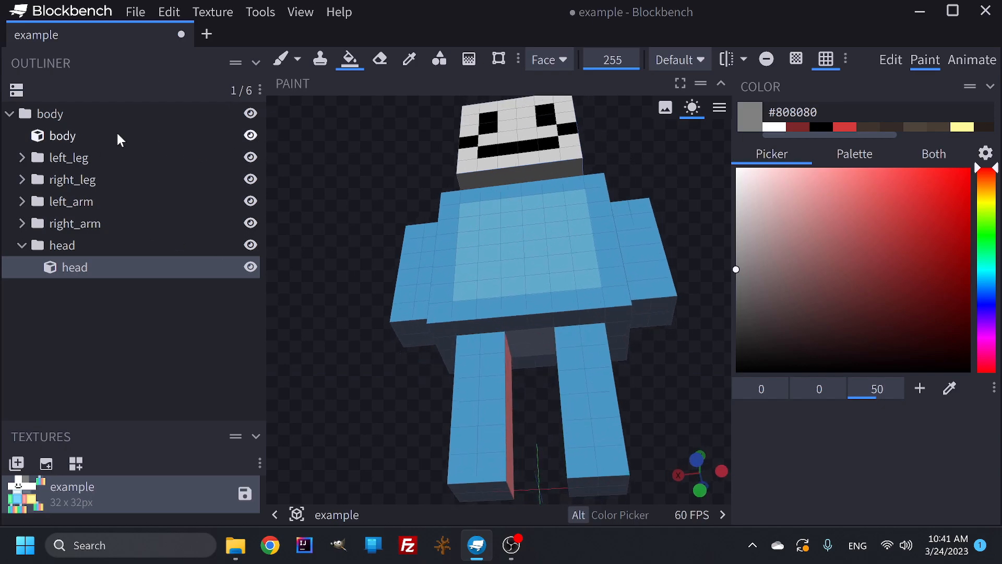
Hide the body cube and fill the head's exposed underside with dark red #7b2727.
click(251, 136)
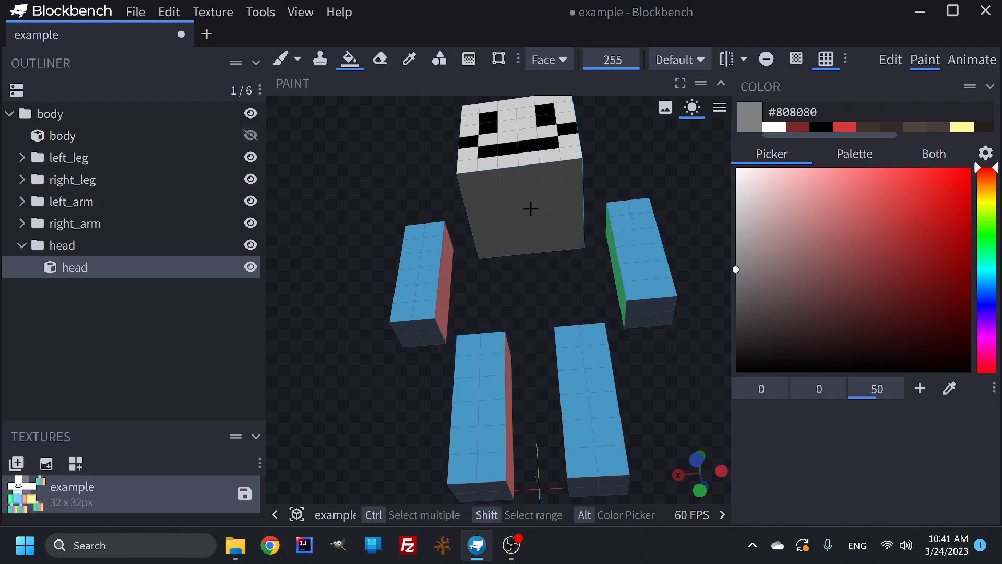
click(896, 274)
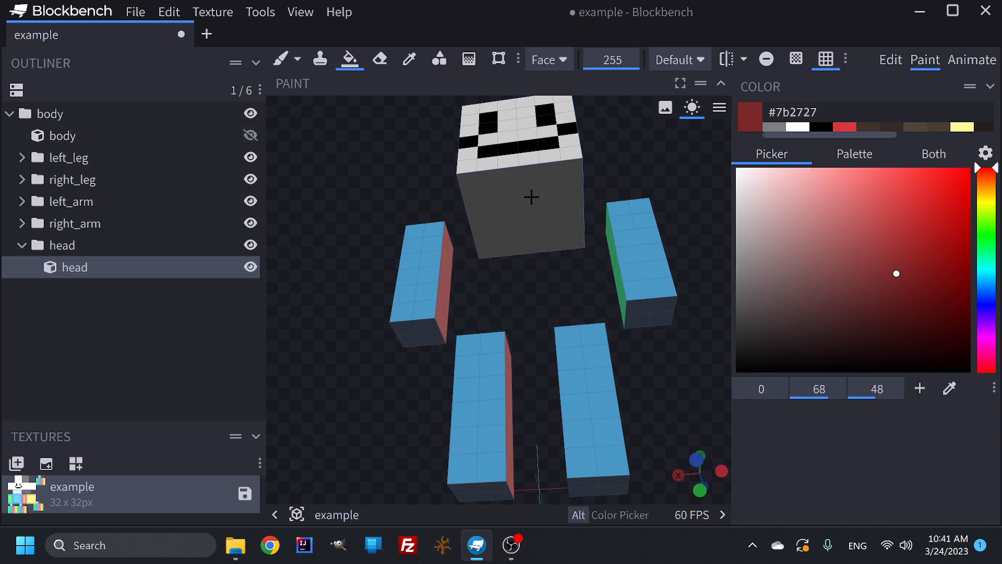
click(518, 203)
Repaint the head's whole underside grey #808080 with the brush.
click(280, 59)
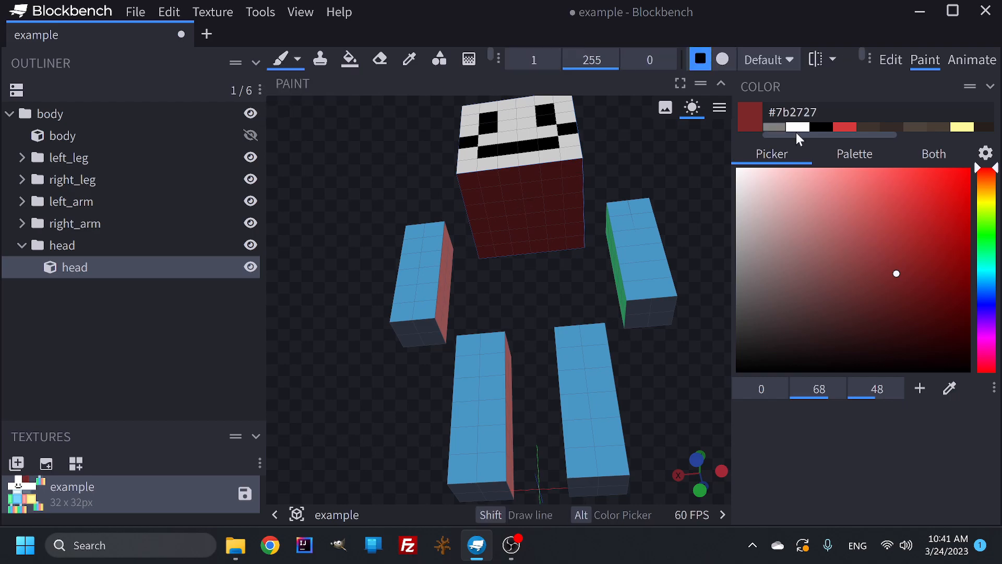
click(774, 127)
mouse_move(507, 207)
mouse_down()
mouse_move(553, 219)
mouse_move(491, 247)
mouse_move(577, 243)
mouse_move(573, 181)
mouse_move(514, 173)
mouse_move(473, 191)
mouse_move(488, 227)
mouse_move(537, 195)
mouse_move(544, 265)
mouse_move(575, 296)
mouse_move(574, 251)
mouse_move(578, 300)
mouse_move(544, 351)
mouse_move(548, 386)
mouse_move(536, 273)
mouse_move(548, 255)
mouse_move(546, 310)
mouse_move(545, 253)
mouse_up()
scroll(546, 304, down, 4)
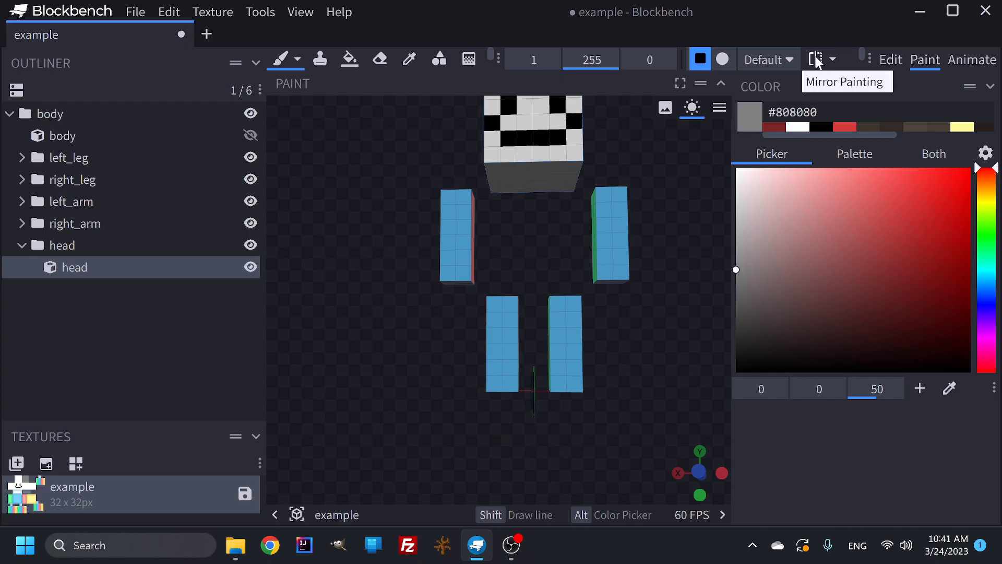
Brush three black #000000 pixels and one white #ffffff pixel onto the underside of each arm.
drag(673, 294, 671, 230)
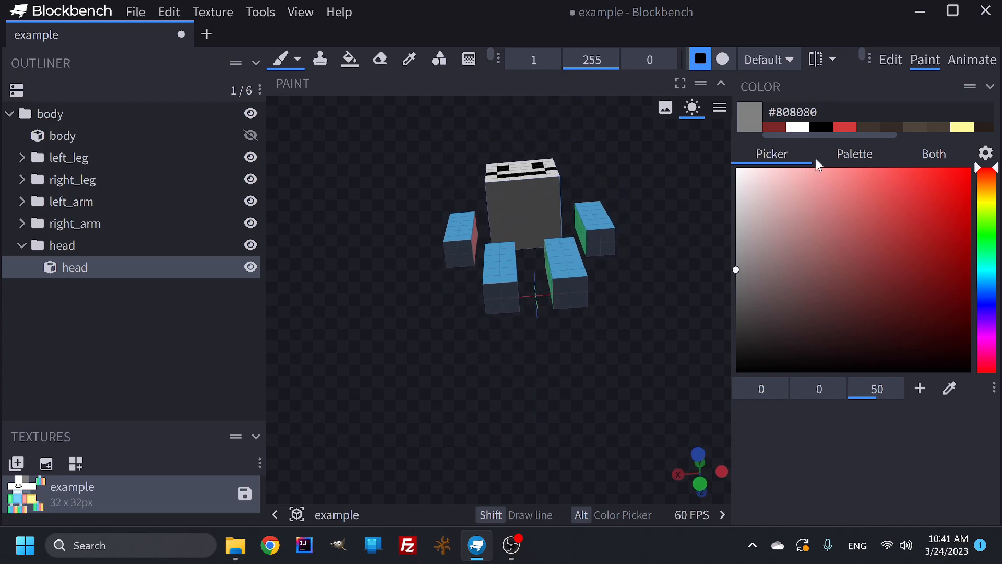
click(818, 127)
drag(637, 289, 629, 281)
drag(589, 238, 598, 221)
drag(463, 260, 443, 255)
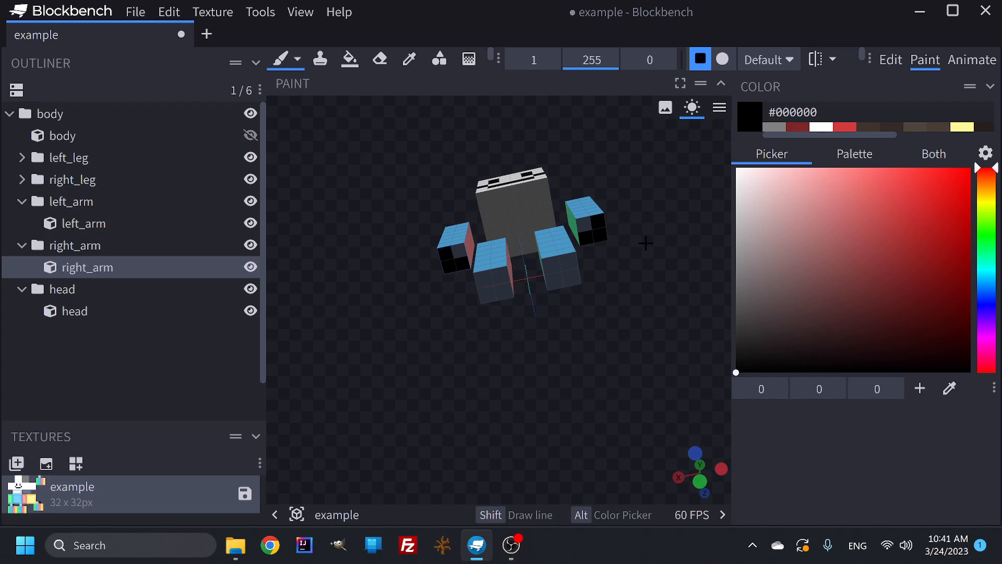
click(821, 126)
click(583, 225)
click(460, 250)
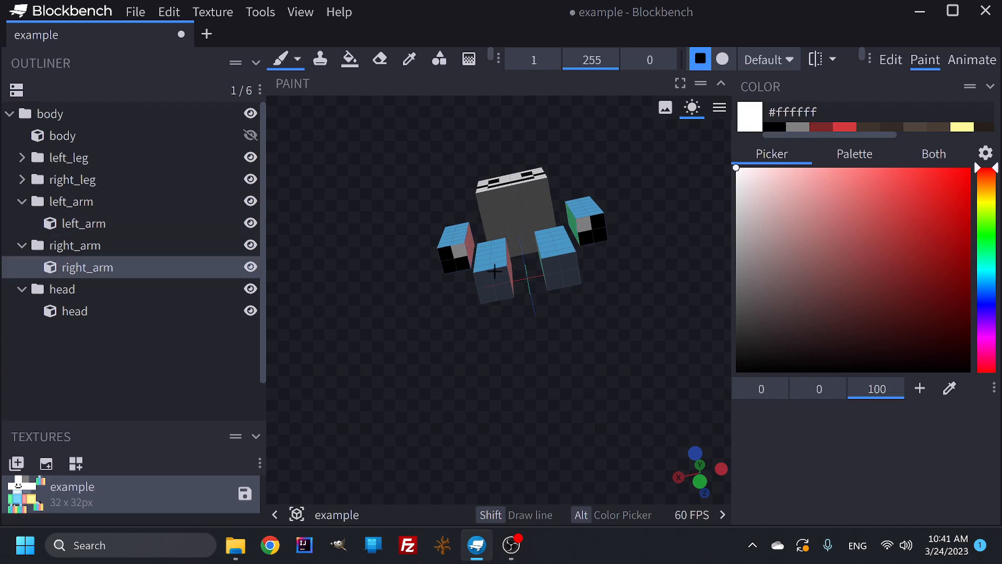
Enable mirror painting with global symmetry on the X axis, toggling it off and back on.
drag(686, 250, 686, 272)
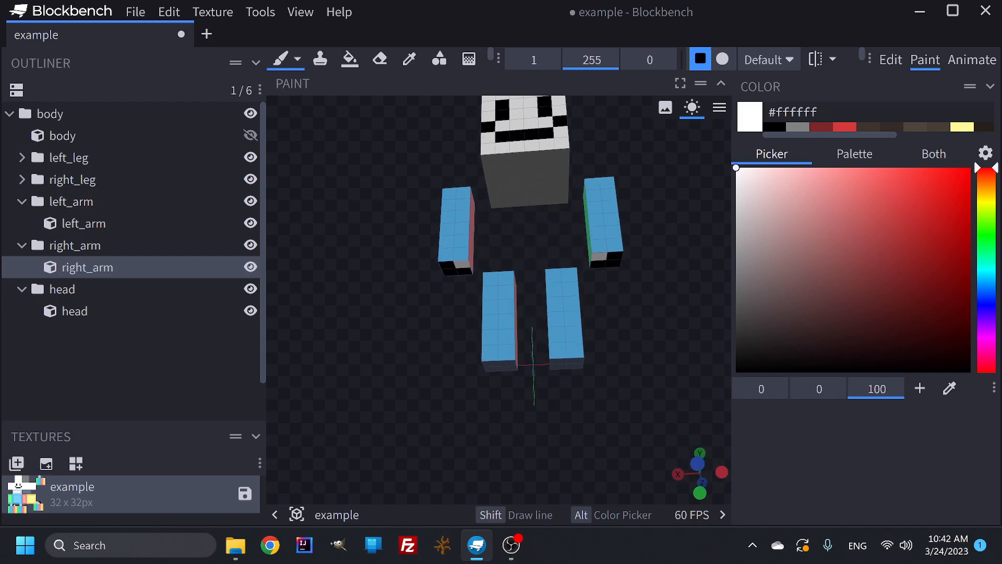
click(832, 59)
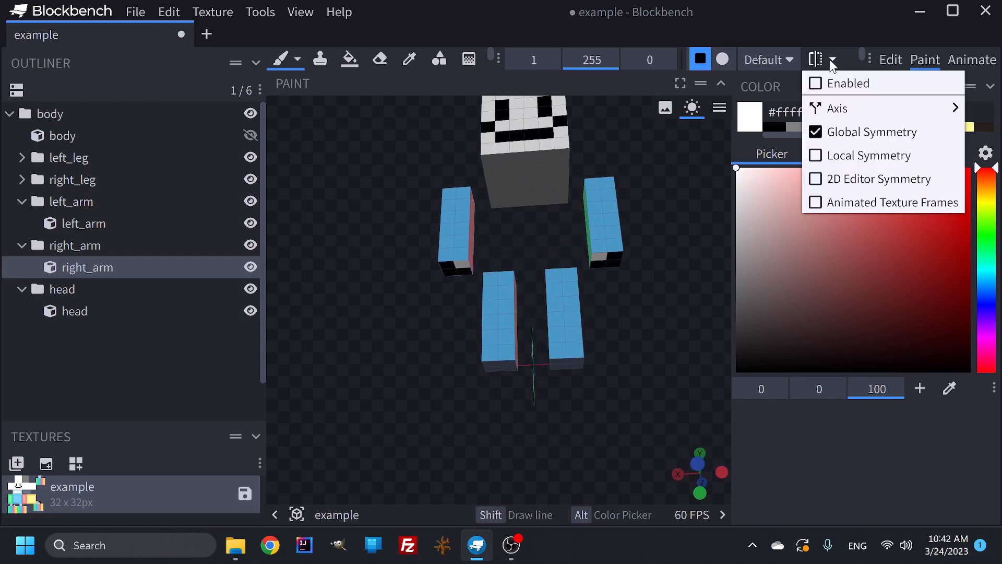
mouse_move(867, 112)
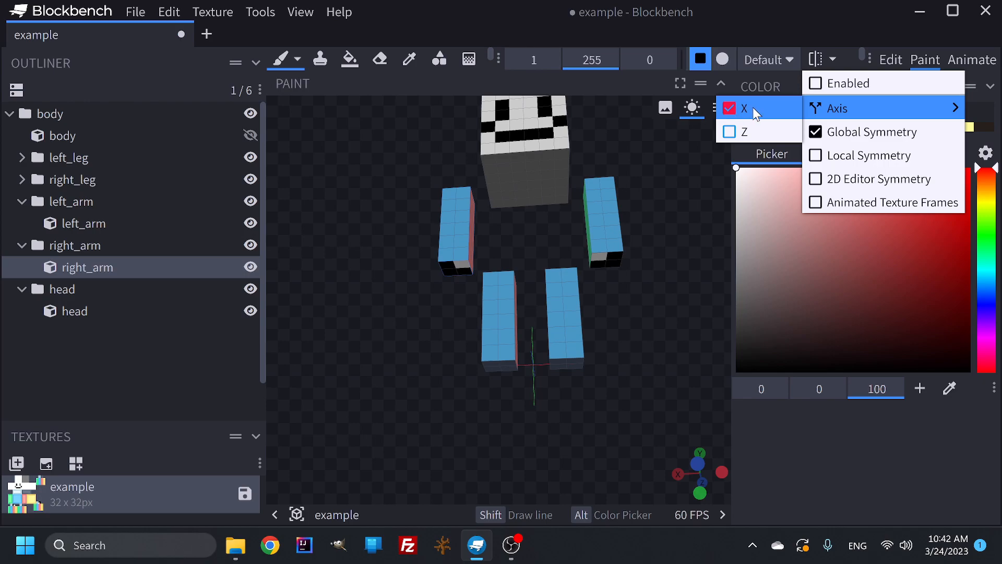
click(811, 81)
drag(544, 227, 488, 246)
click(816, 62)
click(816, 62)
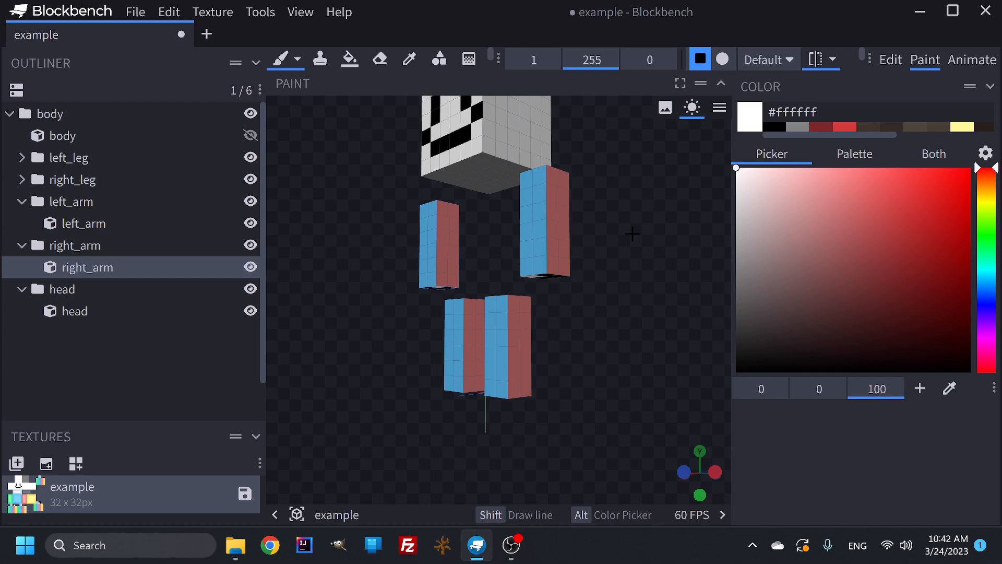
Paint a black #000000 checkered pattern on the left arm's front and black patches on its red side with mirror painting active.
drag(650, 278, 697, 249)
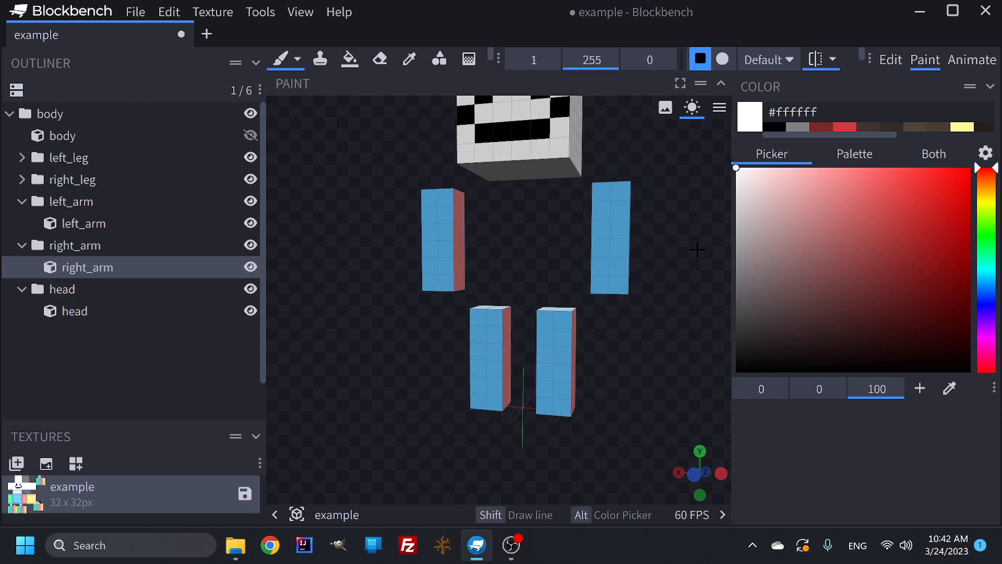
click(780, 127)
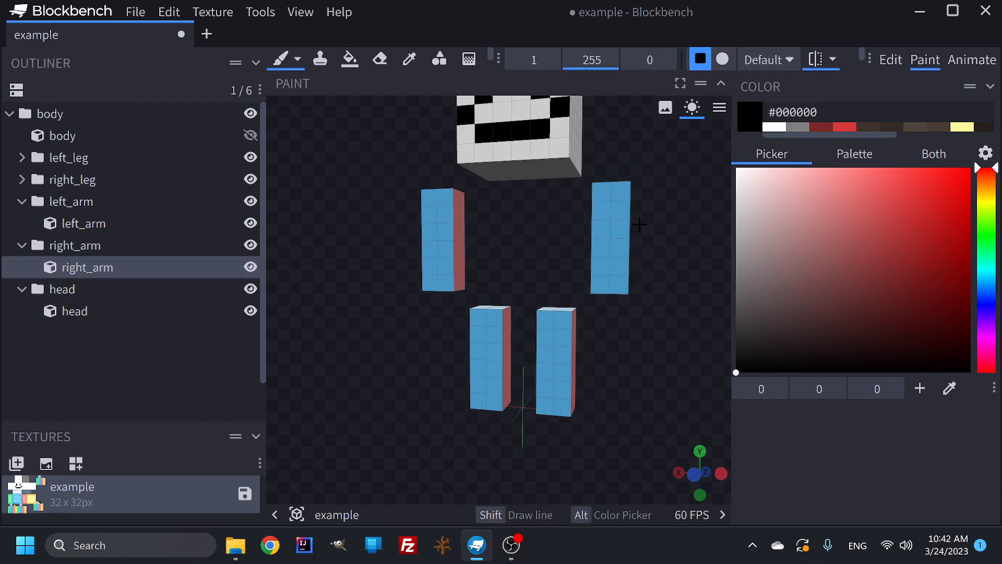
mouse_move(604, 283)
mouse_down()
mouse_move(619, 227)
mouse_move(611, 195)
mouse_up()
drag(697, 264, 531, 209)
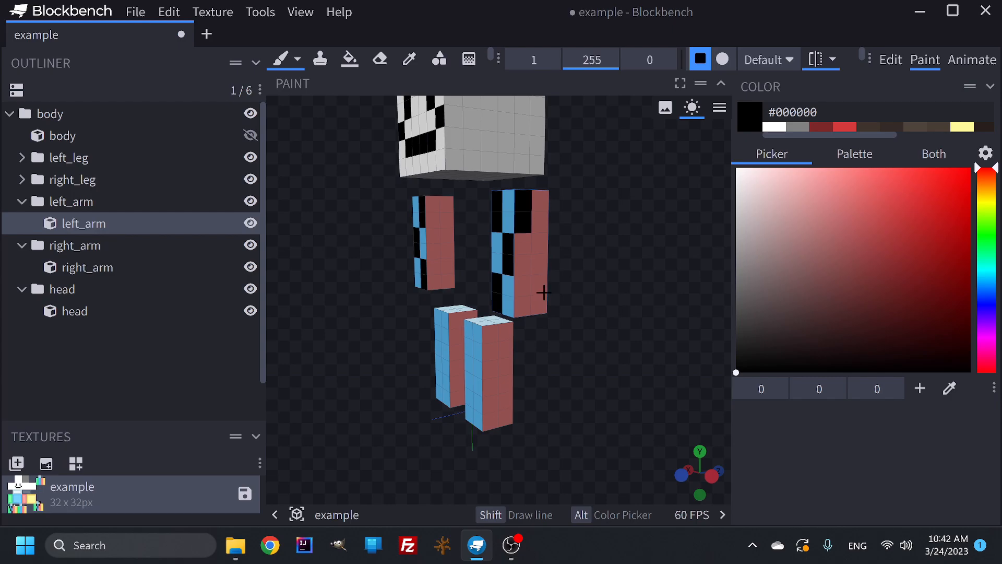
drag(541, 284, 550, 298)
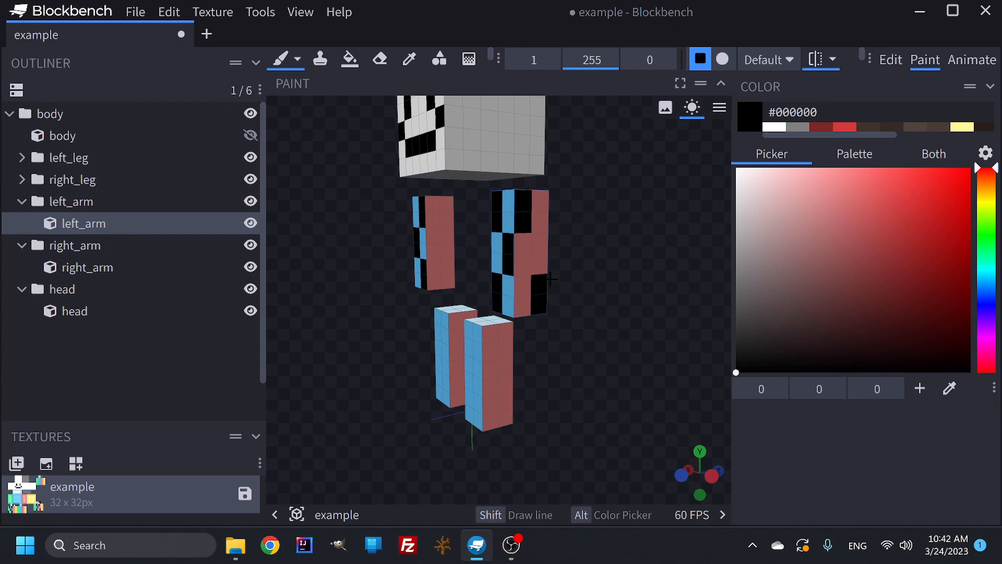
Undo the last brush stroke and paint a black #000000 checkered pattern on the left arm's red outer side.
key(ctrl+z)
drag(543, 259, 539, 236)
drag(523, 296, 525, 313)
mouse_move(604, 334)
mouse_down()
mouse_move(611, 345)
mouse_move(438, 317)
mouse_move(397, 284)
mouse_up()
mouse_move(458, 271)
mouse_down()
mouse_move(621, 277)
mouse_move(508, 273)
mouse_up()
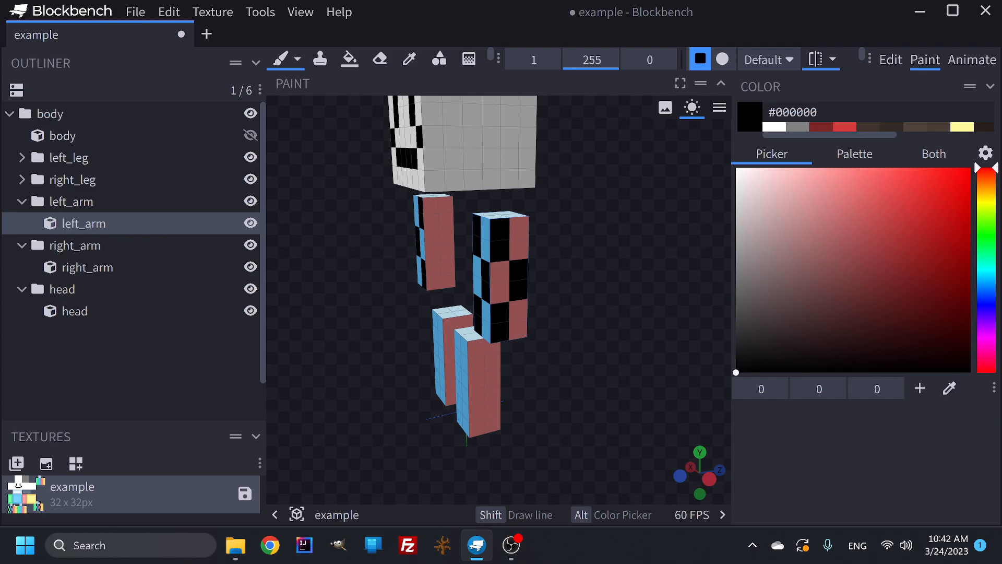
Paint the matching black #000000 checkered pattern on the right arm's red inner side.
drag(471, 275, 724, 290)
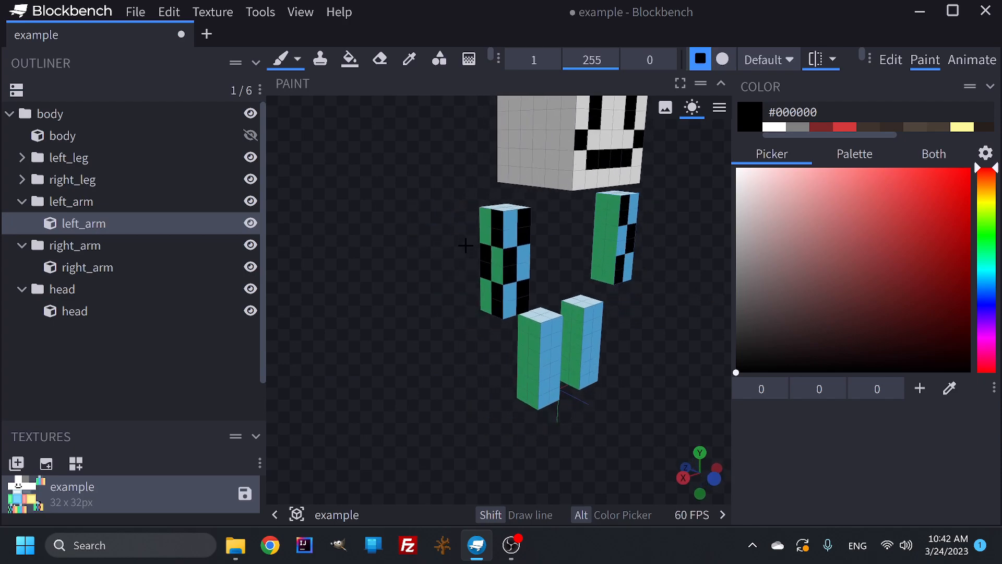
mouse_move(599, 268)
mouse_down()
mouse_move(555, 280)
mouse_move(691, 284)
mouse_move(386, 287)
mouse_move(693, 275)
mouse_move(539, 276)
mouse_move(570, 306)
mouse_move(572, 252)
mouse_move(582, 336)
mouse_move(586, 283)
mouse_move(565, 277)
mouse_move(532, 286)
mouse_up()
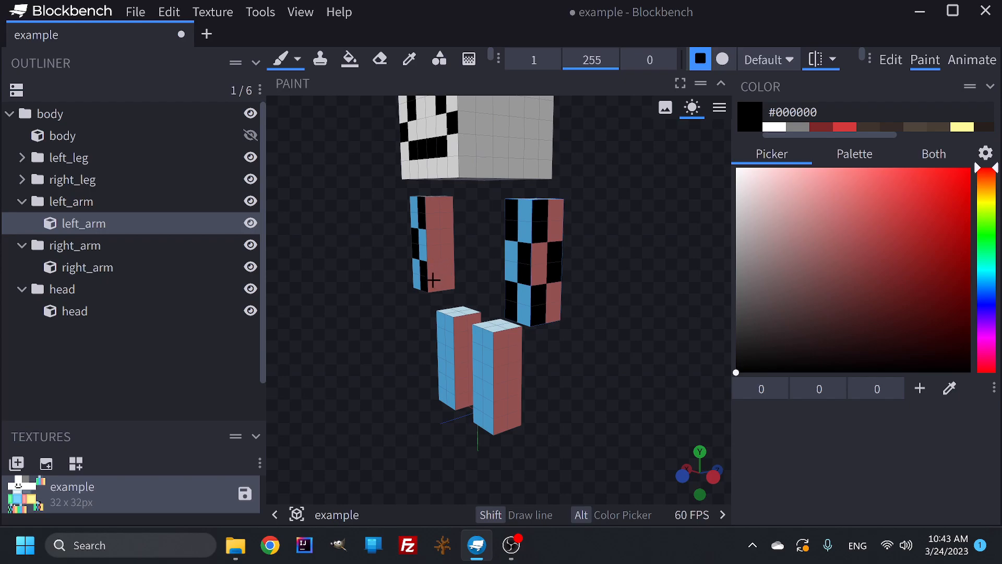
drag(433, 281, 432, 263)
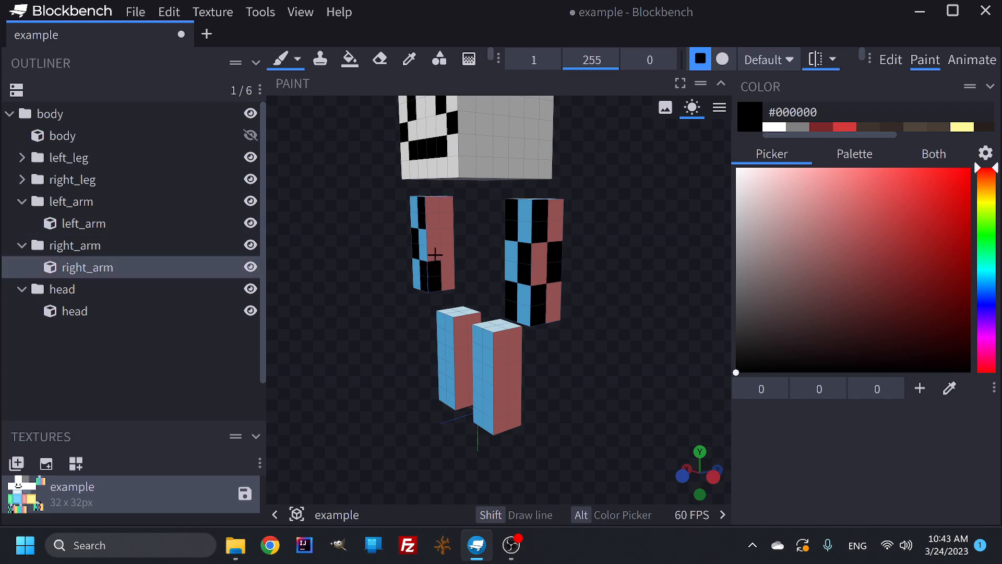
drag(437, 225, 440, 208)
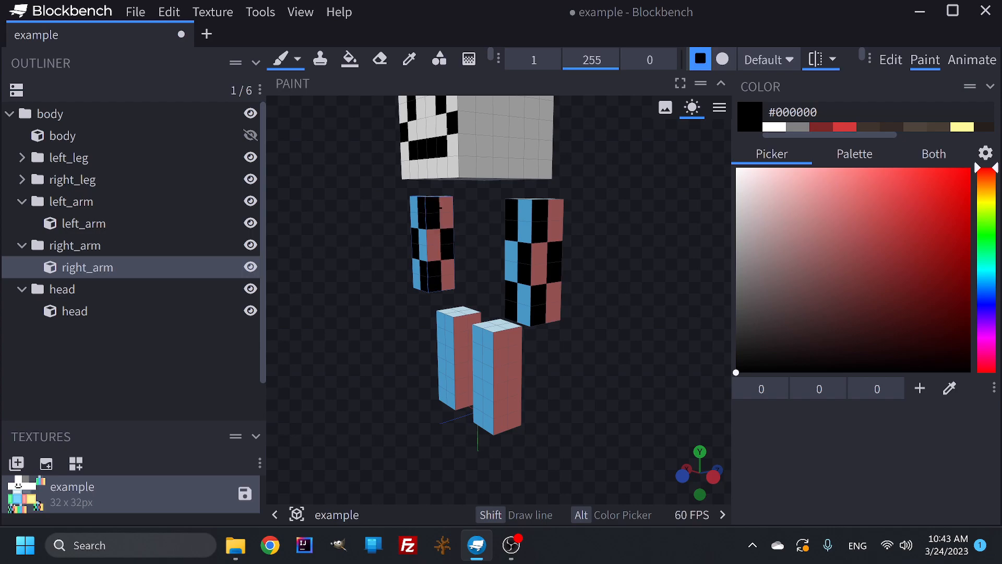
Paint black #000000 blocks on the upper and lower thirds of the arms' backs with mirror painting.
mouse_move(481, 251)
mouse_down()
mouse_move(569, 253)
mouse_move(277, 251)
mouse_move(664, 249)
mouse_move(606, 221)
mouse_up()
mouse_move(522, 197)
mouse_down()
mouse_move(535, 187)
mouse_move(536, 204)
mouse_up()
mouse_move(524, 264)
mouse_down()
mouse_move(537, 264)
mouse_move(540, 282)
mouse_up()
mouse_move(558, 300)
mouse_down()
mouse_move(722, 319)
mouse_move(883, 315)
mouse_move(719, 310)
mouse_up()
Paint the remaining coloured squares on the sides, fronts and backs of both arms white #ffffff.
click(774, 127)
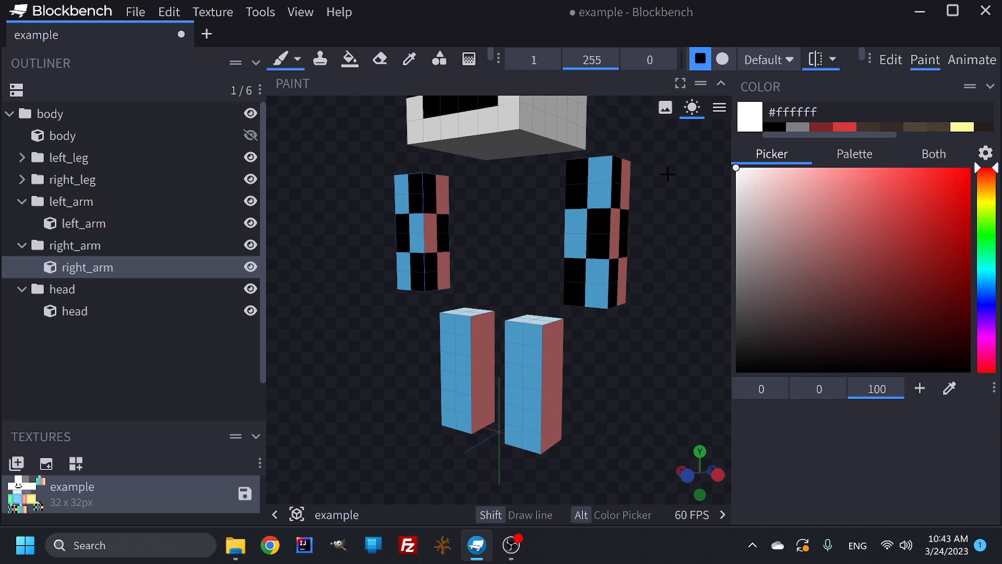
drag(598, 171, 605, 188)
mouse_move(581, 220)
mouse_down()
mouse_move(577, 240)
mouse_move(598, 293)
mouse_move(614, 230)
mouse_up()
drag(628, 193, 626, 176)
drag(675, 215, 440, 242)
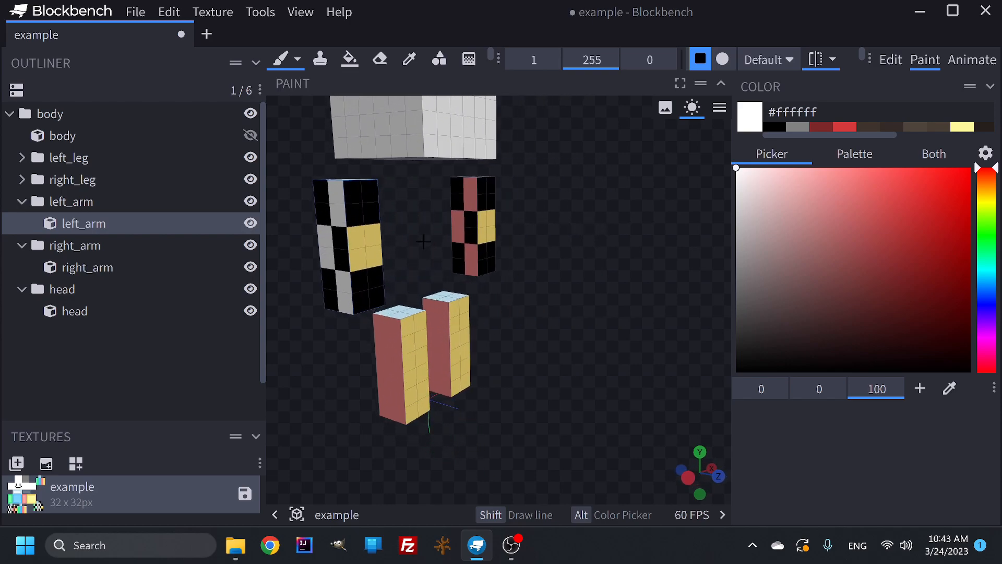
mouse_move(363, 237)
mouse_down()
mouse_move(362, 252)
mouse_move(369, 244)
mouse_up()
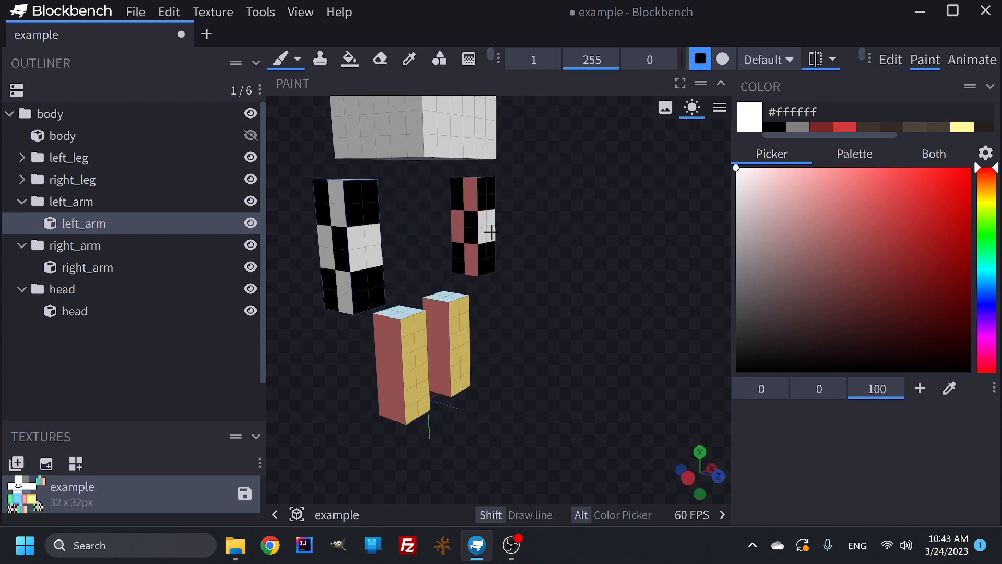
mouse_move(470, 264)
mouse_down()
mouse_move(457, 218)
mouse_move(471, 179)
mouse_up()
drag(545, 246, 723, 253)
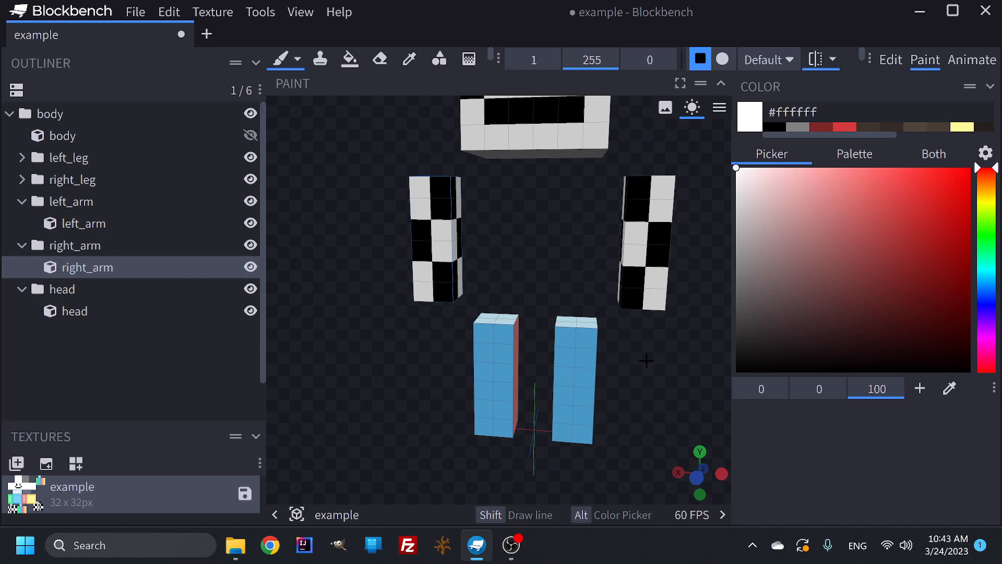
drag(646, 357, 644, 367)
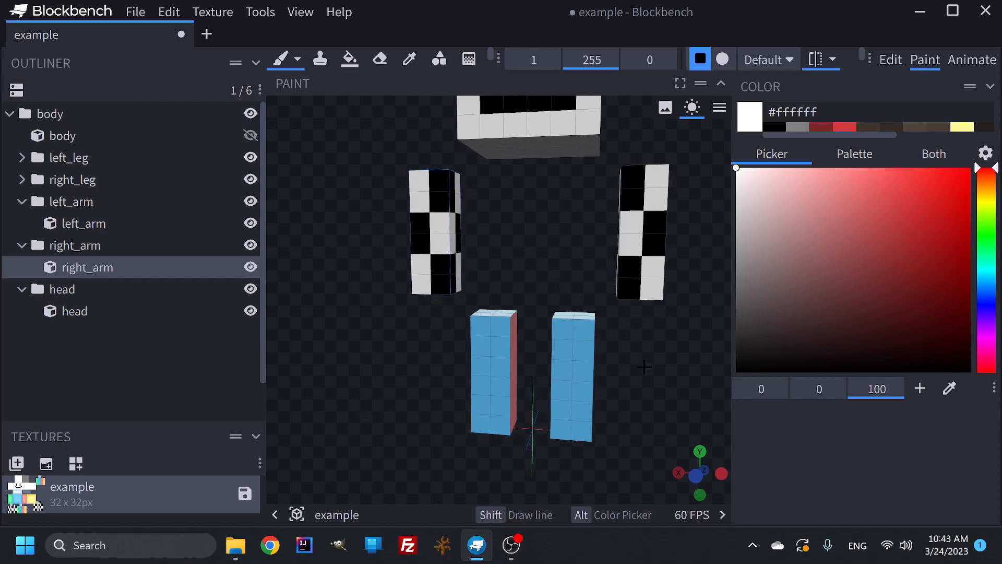
Show the body cube and hide the left_leg, right_leg, left_arm, right_arm and head groups.
click(890, 60)
click(923, 61)
click(251, 137)
drag(412, 329, 436, 355)
scroll(400, 336, down, 3)
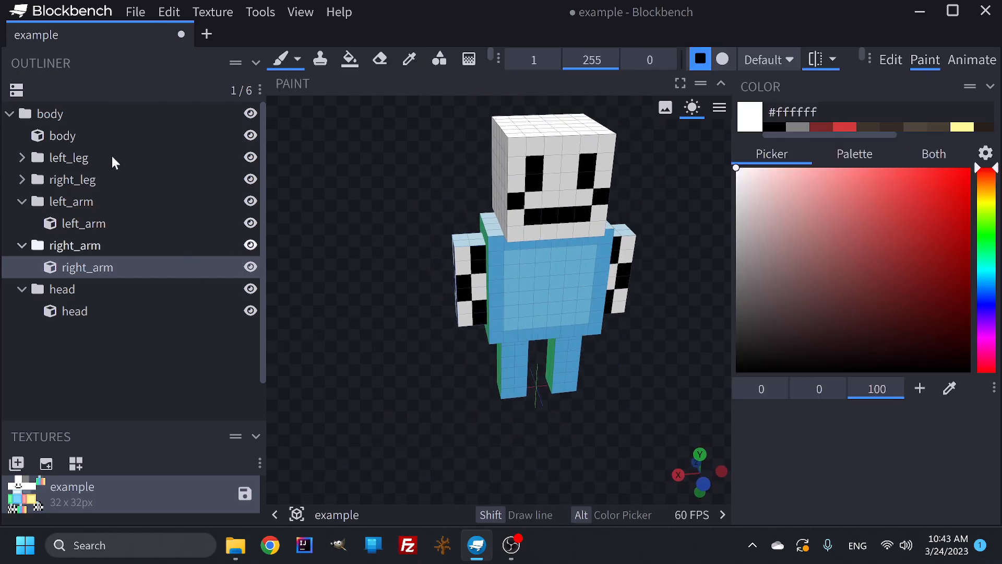
click(251, 158)
click(251, 179)
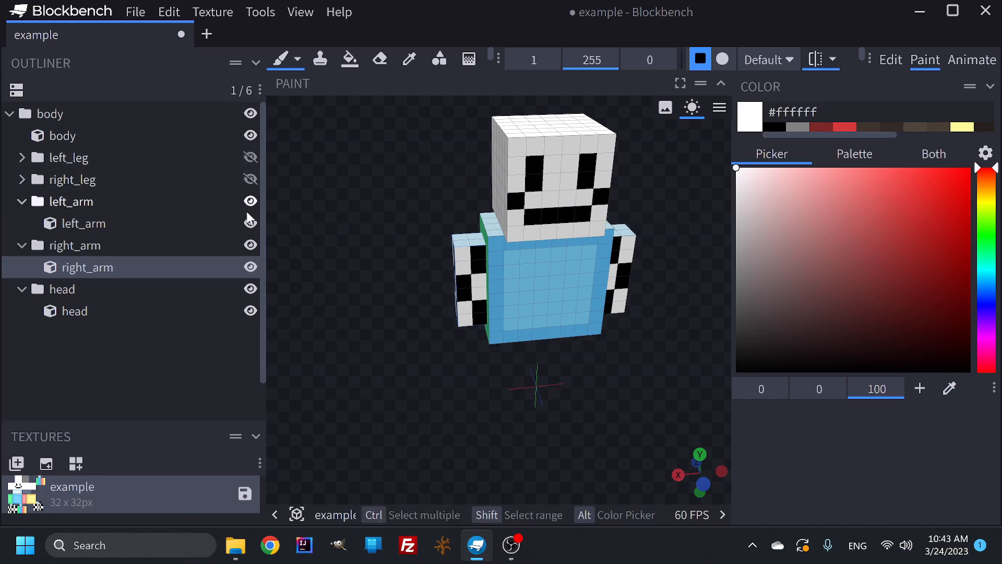
click(250, 208)
click(252, 244)
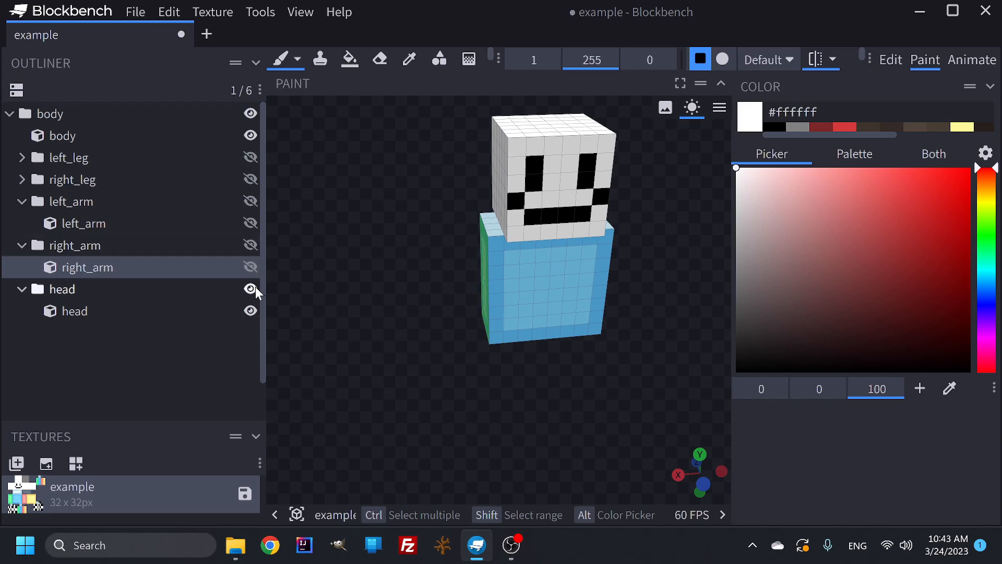
click(252, 288)
Paint a symmetrical dark red #650000 heart on the front of the body.
drag(427, 402, 410, 383)
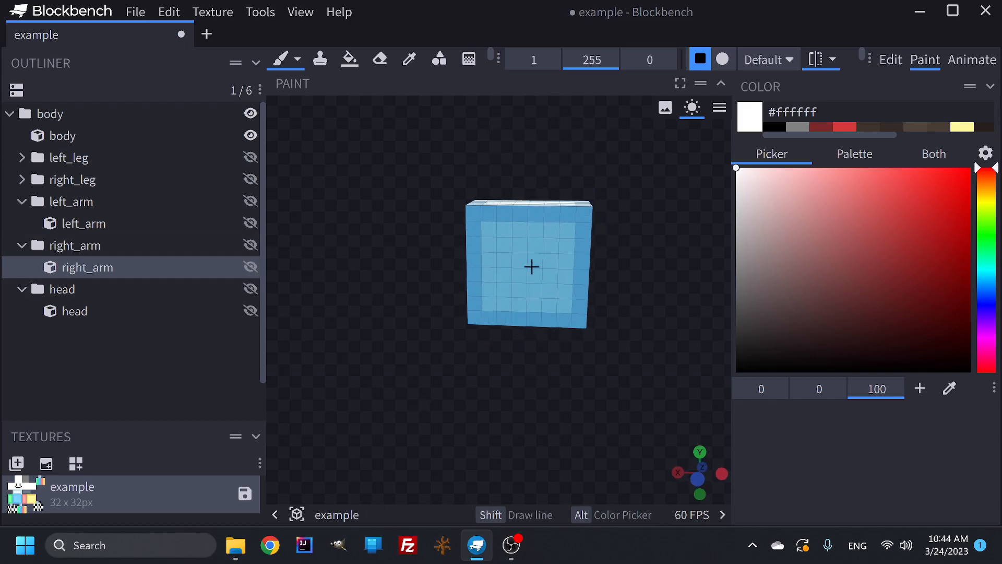
drag(526, 384, 486, 343)
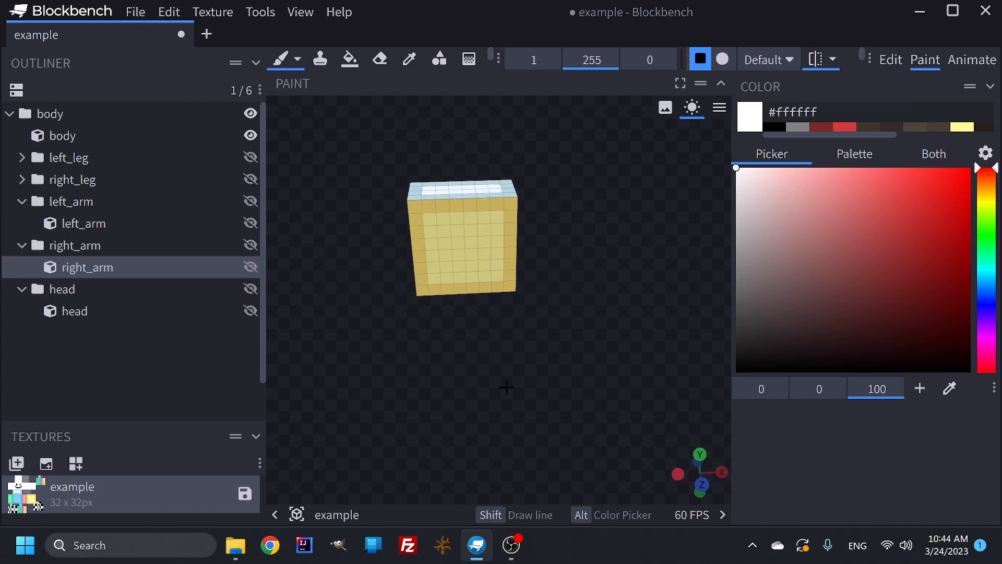
drag(401, 355, 631, 354)
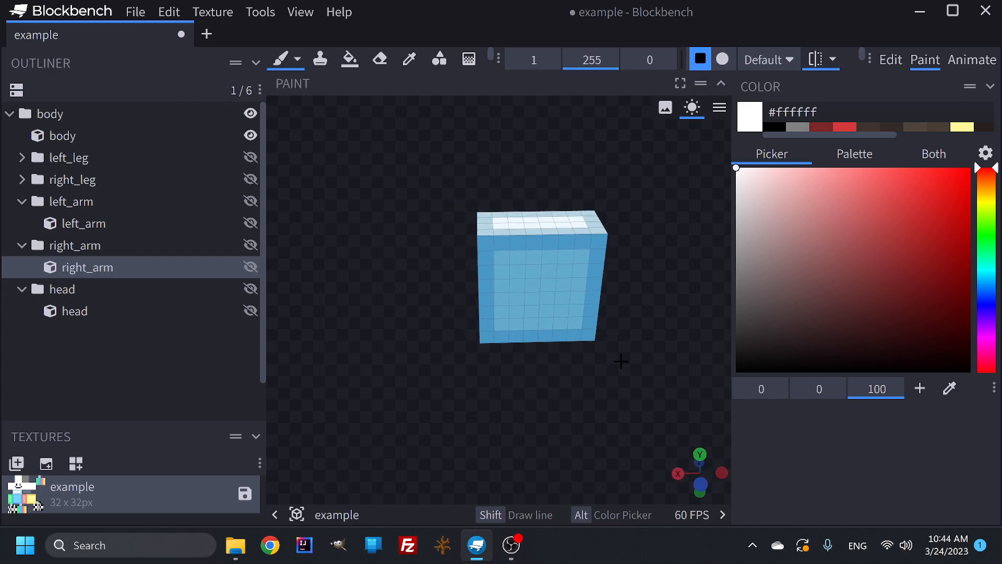
scroll(652, 404, up, 2)
drag(652, 404, 604, 413)
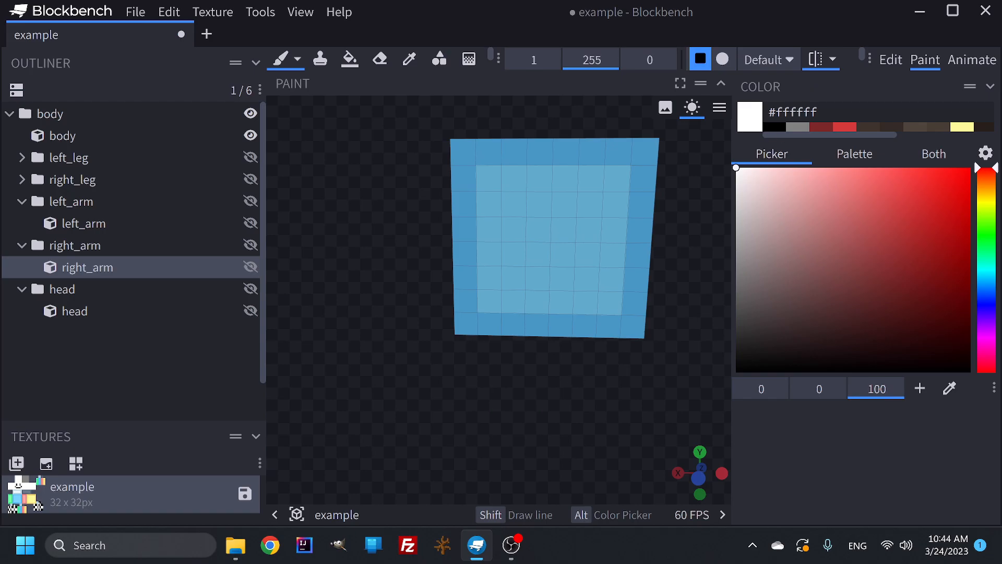
drag(881, 290, 971, 291)
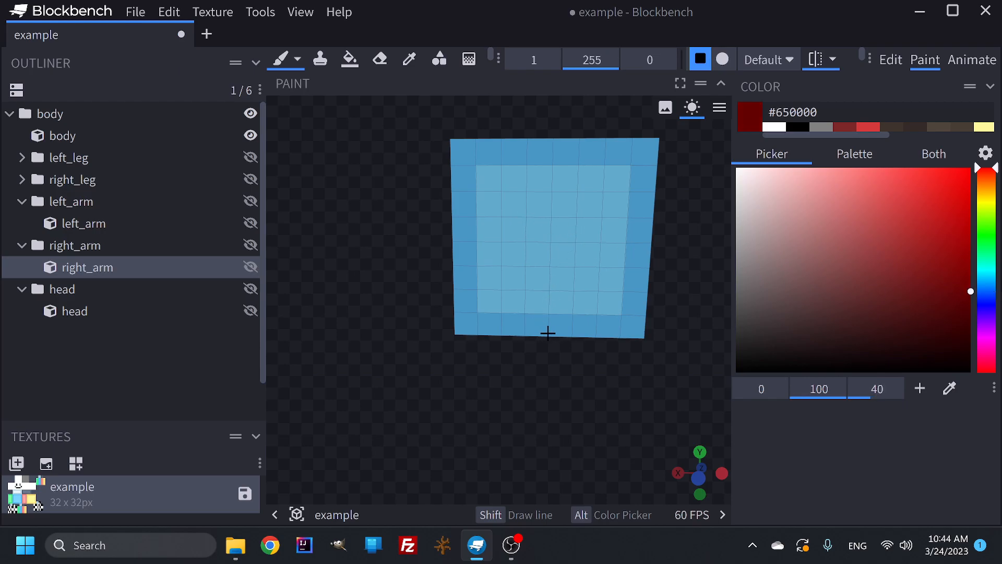
mouse_move(551, 305)
mouse_down()
mouse_move(542, 281)
mouse_move(520, 279)
mouse_move(517, 256)
mouse_move(492, 257)
mouse_move(487, 230)
mouse_move(475, 228)
mouse_move(479, 204)
mouse_move(538, 203)
mouse_move(516, 231)
mouse_move(538, 252)
mouse_up()
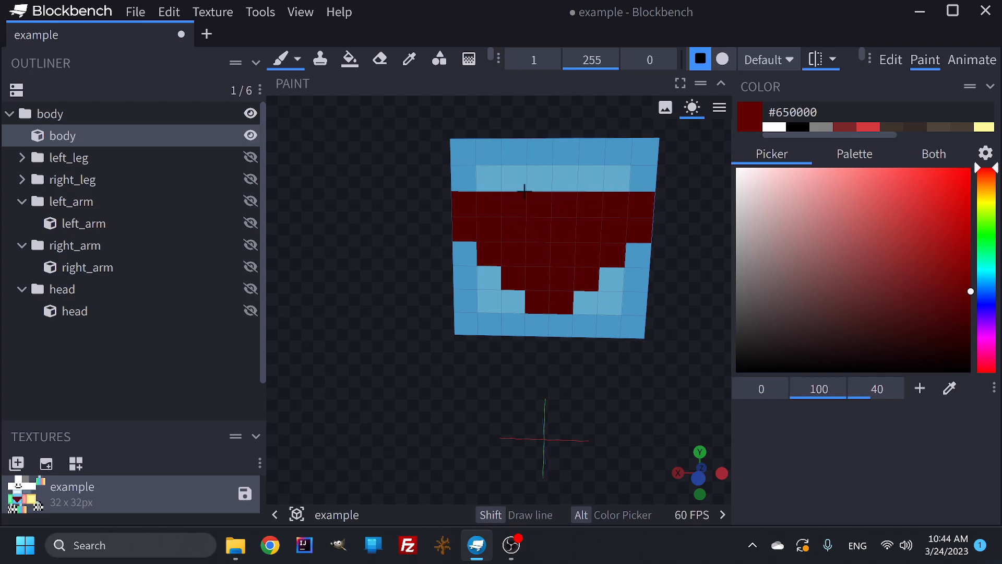
drag(496, 179, 506, 181)
scroll(552, 234, down, 1)
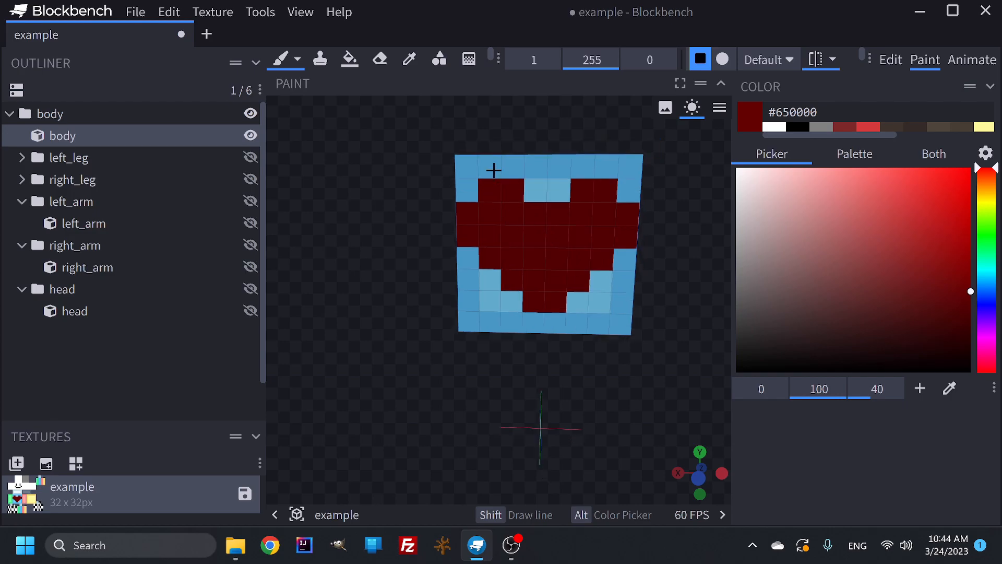
Enlarge the front heart with dark red #650000 pixels on its upper lobes, centre notch and lower edges.
click(466, 191)
click(488, 167)
click(515, 163)
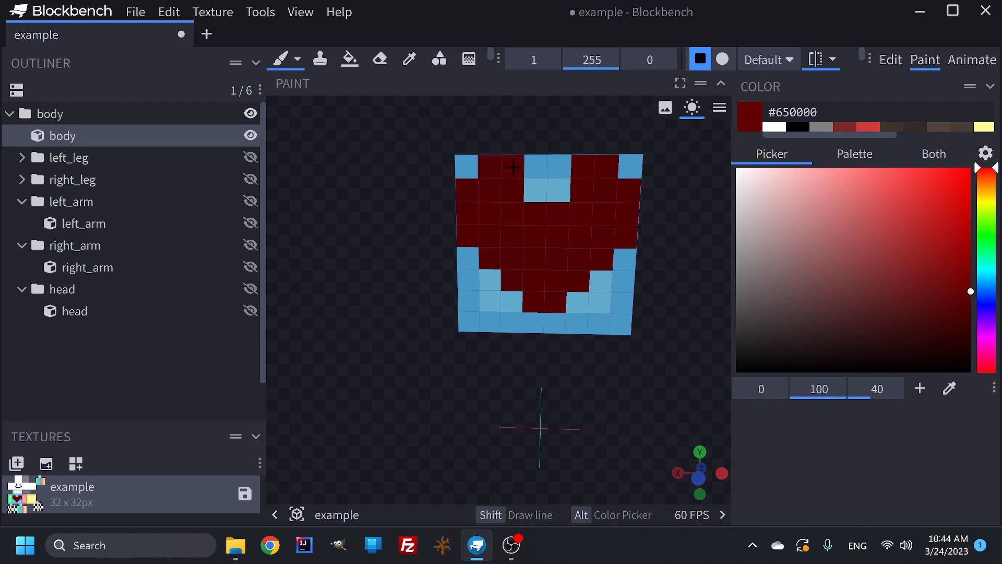
click(535, 189)
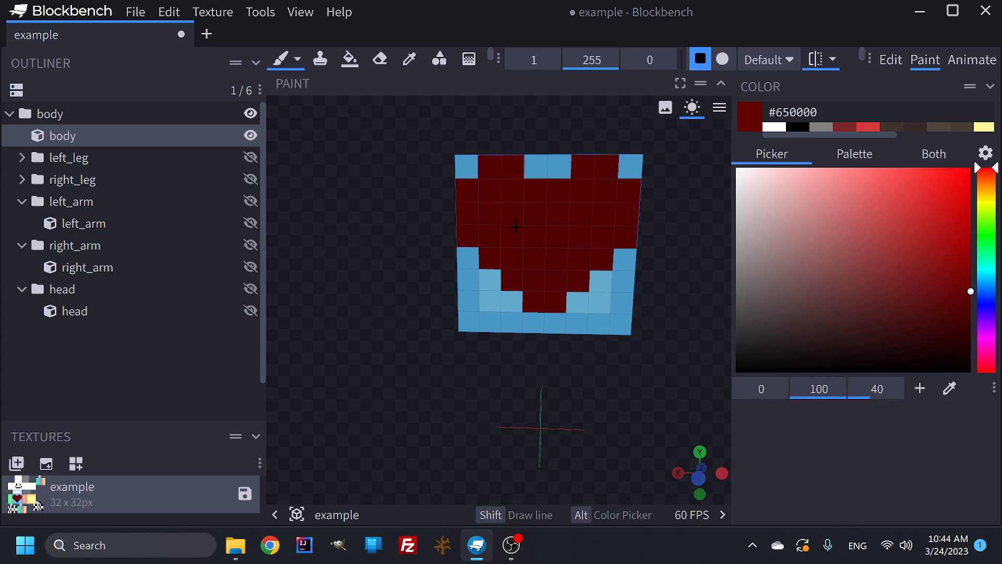
click(535, 324)
click(515, 302)
click(491, 281)
click(468, 260)
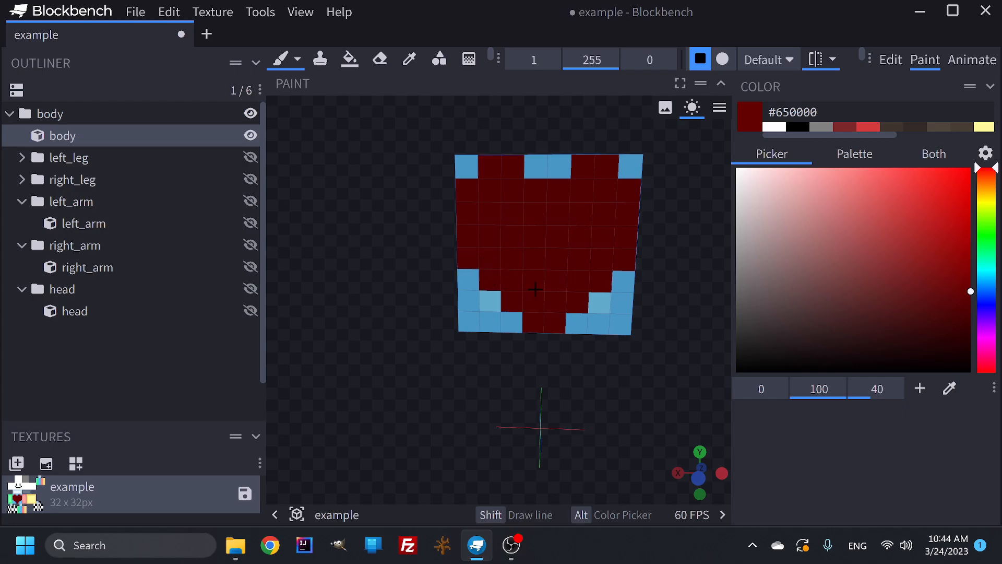
scroll(552, 234, down, 3)
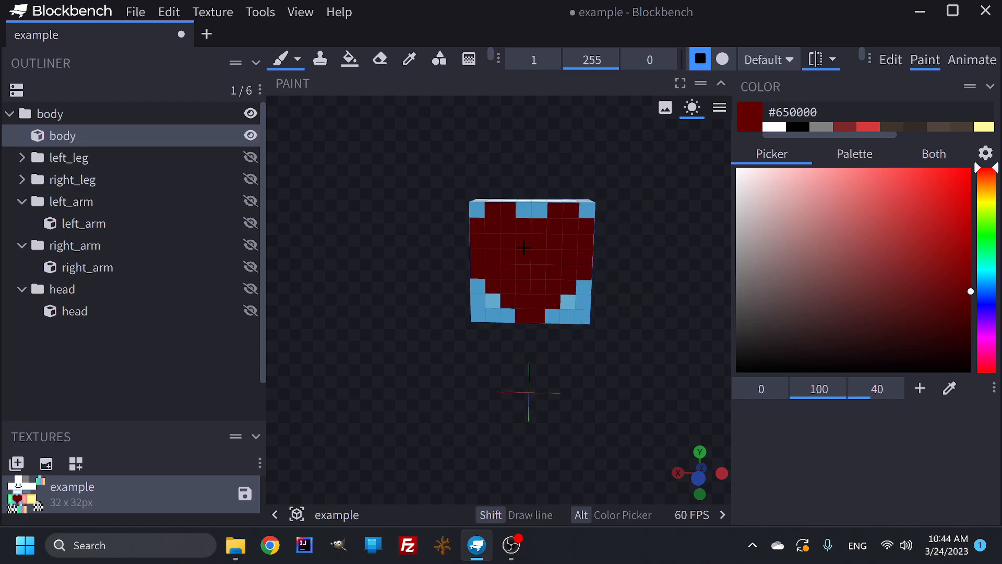
Fill the remaining blue pixels around the heart on the body's front with black #000000.
scroll(586, 255, up, 4)
click(797, 127)
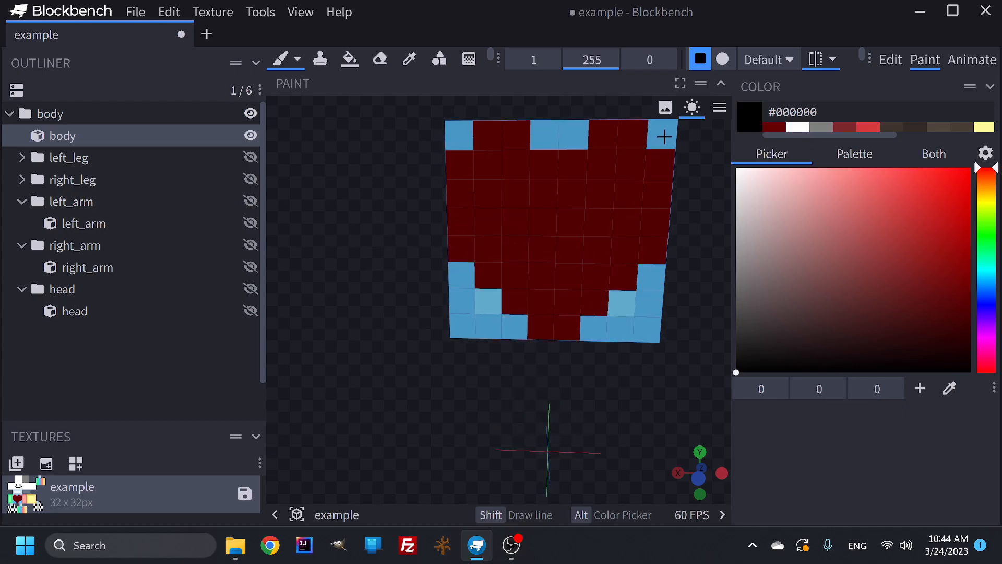
click(662, 134)
click(574, 134)
mouse_move(652, 276)
mouse_down()
mouse_move(650, 296)
mouse_move(596, 328)
mouse_move(632, 357)
mouse_move(621, 384)
mouse_move(454, 351)
mouse_move(459, 380)
mouse_move(347, 304)
mouse_move(450, 340)
mouse_move(608, 369)
mouse_move(447, 358)
mouse_move(428, 345)
mouse_up()
Paint a symmetrical upside-down heart in dark red #650000 on the yellow back of the body.
scroll(621, 317, down, 3)
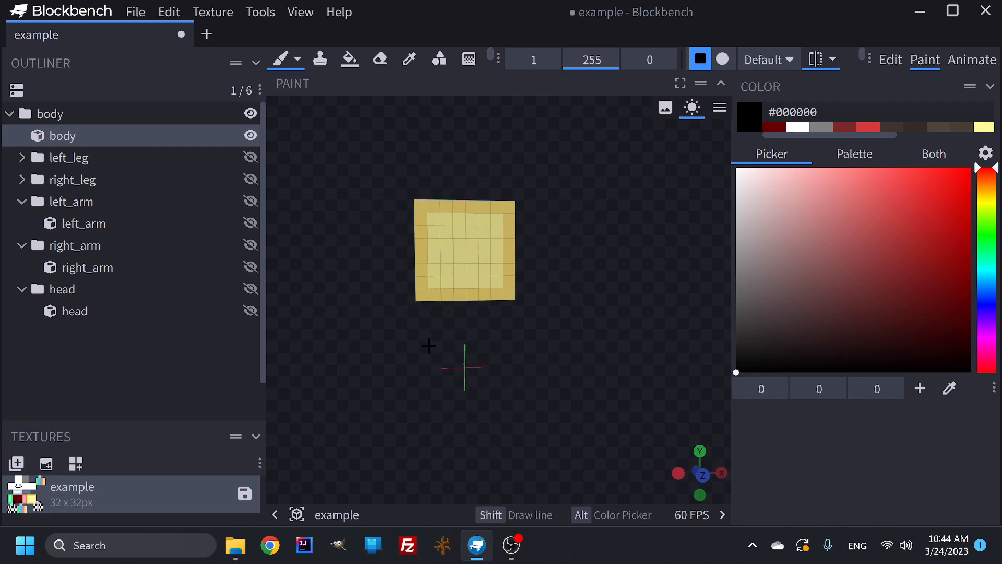
click(772, 127)
scroll(544, 268, up, 2)
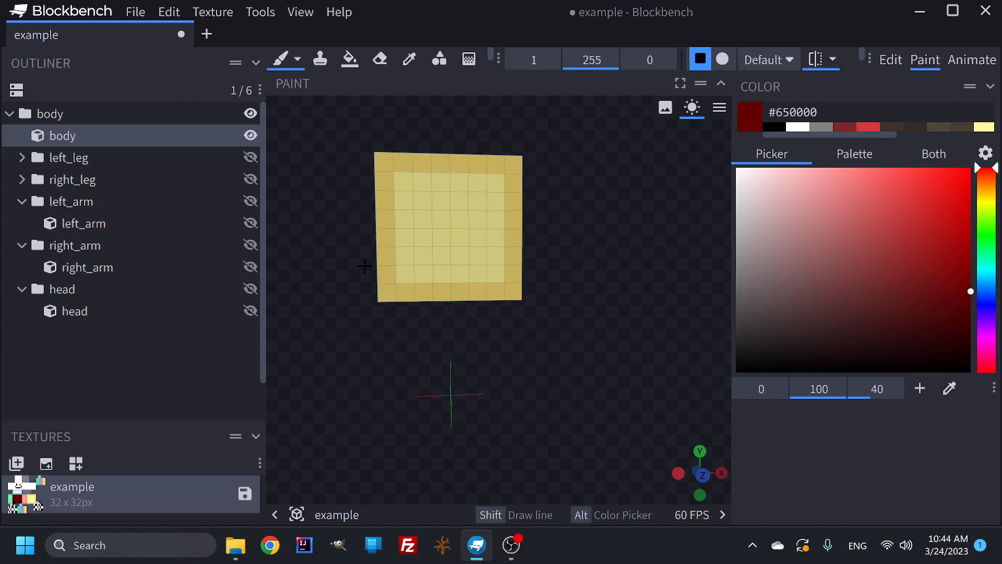
mouse_move(443, 165)
mouse_down()
mouse_move(422, 199)
mouse_move(384, 222)
mouse_move(391, 272)
mouse_move(425, 286)
mouse_move(407, 287)
mouse_move(441, 253)
mouse_move(440, 206)
mouse_move(407, 234)
mouse_up()
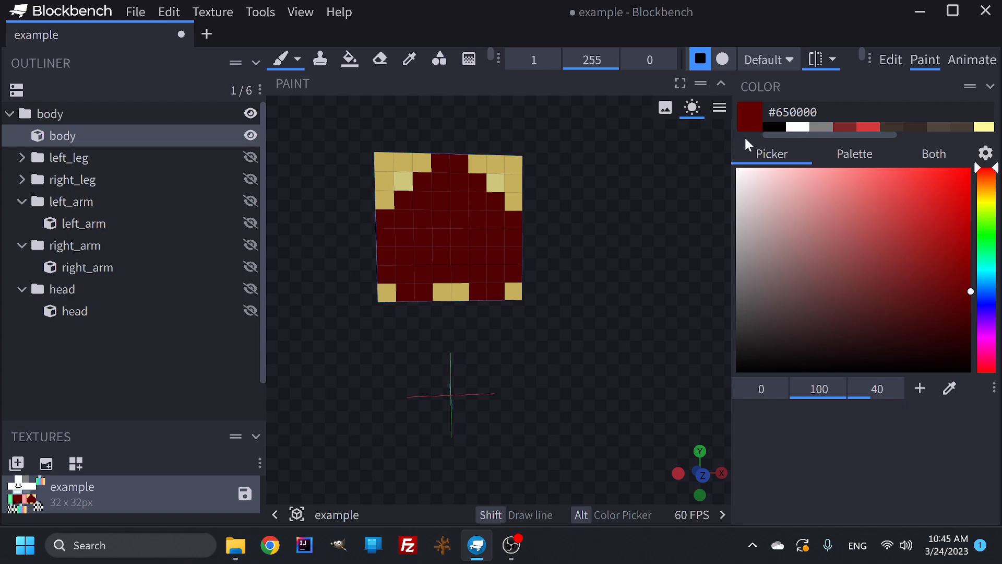
Fill the remaining yellow pixels around the upside-down heart with black #000000.
click(773, 126)
click(442, 292)
click(386, 292)
mouse_move(388, 211)
mouse_down()
mouse_move(385, 195)
mouse_move(412, 163)
mouse_move(385, 162)
mouse_up()
Paint two mirrored black #000000 eyes, each two pixels tall, on the upside-down heart.
mouse_move(433, 330)
mouse_down()
mouse_move(632, 355)
mouse_move(449, 365)
mouse_move(429, 344)
mouse_up()
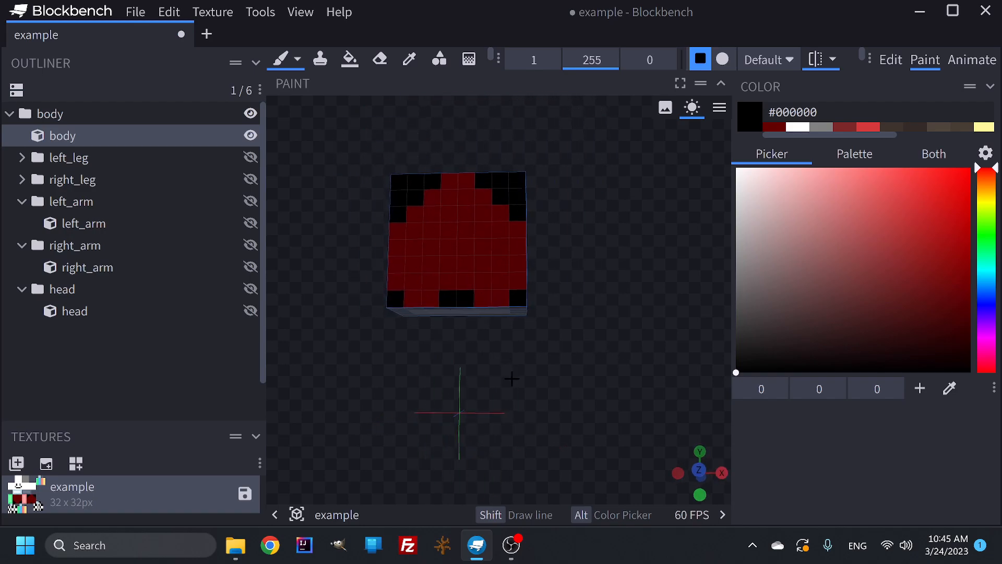
mouse_move(496, 367)
mouse_down()
mouse_move(484, 376)
mouse_move(493, 375)
mouse_up()
drag(428, 222, 426, 240)
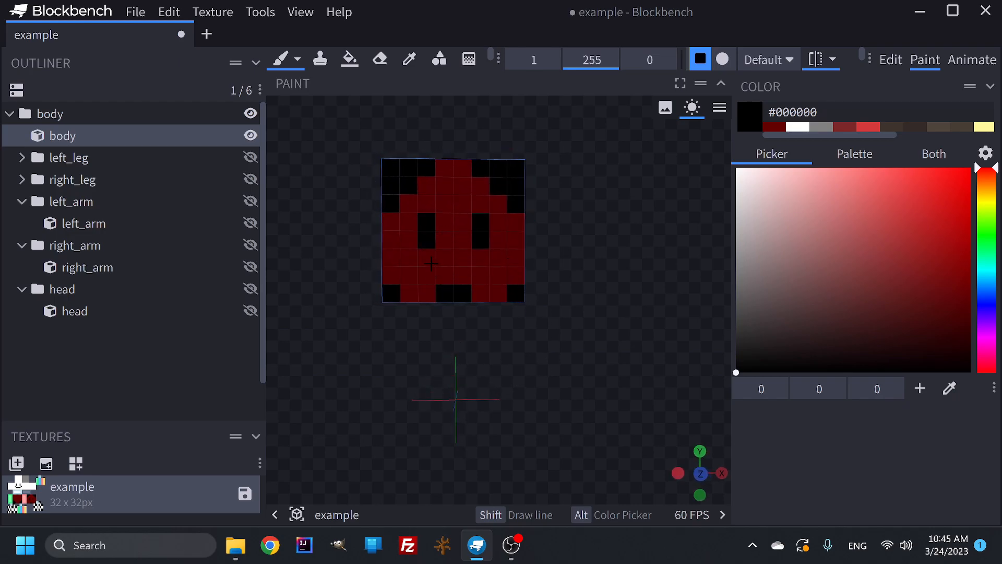
Paint the top and bottom pixel rows of the body's red side black #000000.
drag(445, 360, 580, 371)
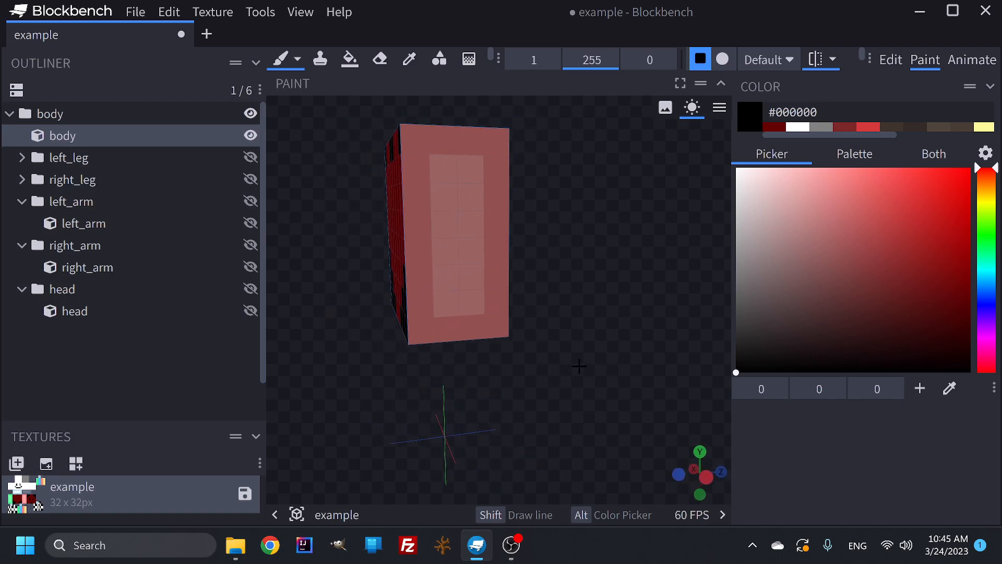
drag(583, 218, 478, 184)
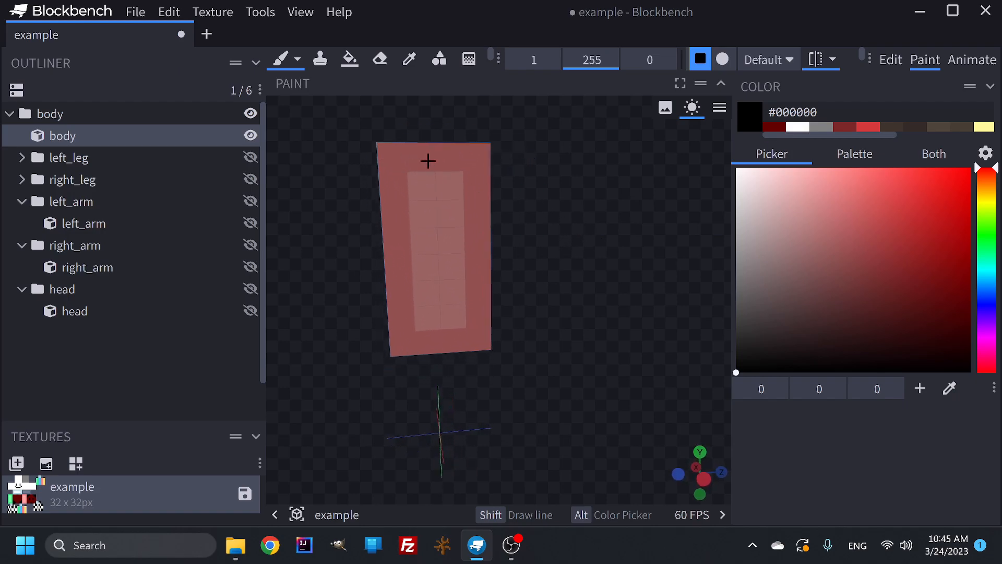
drag(412, 160, 477, 158)
drag(408, 345, 479, 338)
mouse_move(543, 315)
mouse_down()
mouse_move(748, 296)
mouse_move(563, 283)
mouse_up()
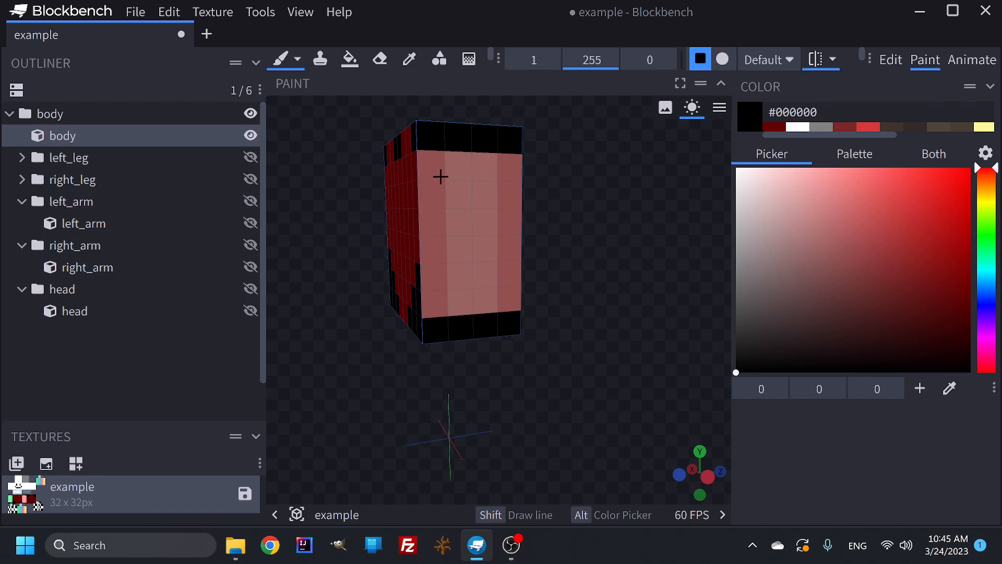
Paint a black #000000 stepped diagonal across the body's red side, joining the black top and bottom rows.
click(440, 176)
click(433, 193)
drag(509, 303, 508, 272)
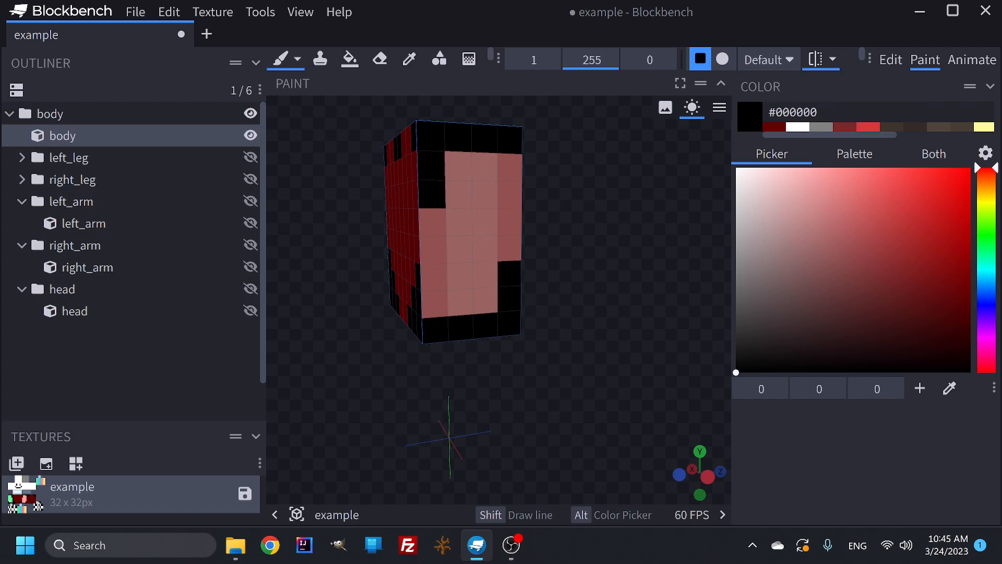
click(492, 255)
click(465, 223)
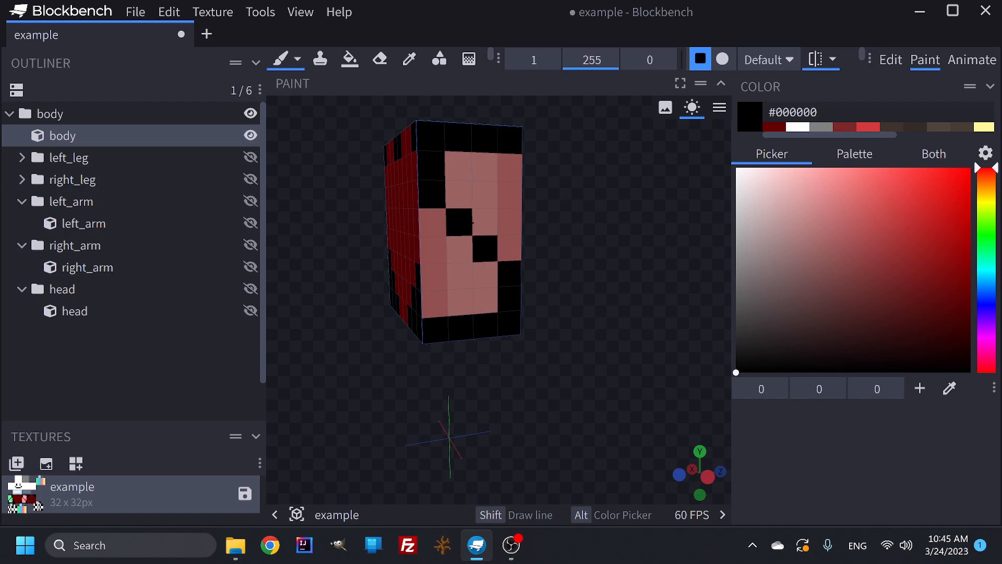
Hide every model part except the left and right legs.
mouse_move(592, 235)
mouse_down()
mouse_move(787, 296)
mouse_move(744, 277)
mouse_move(800, 270)
mouse_move(841, 312)
mouse_move(813, 315)
mouse_move(699, 287)
mouse_move(752, 291)
mouse_up()
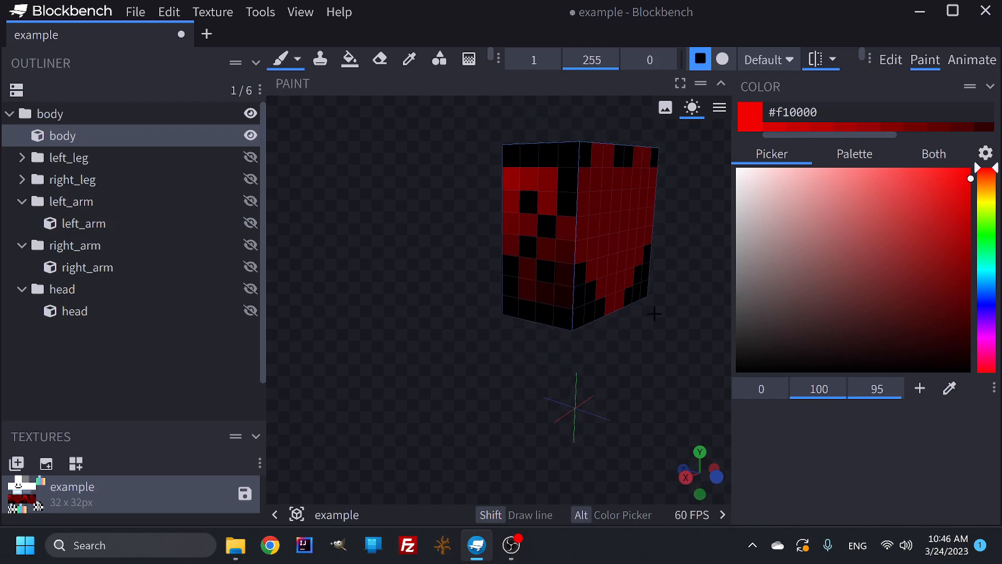
drag(600, 388, 609, 329)
drag(694, 378, 578, 393)
scroll(619, 392, down, 3)
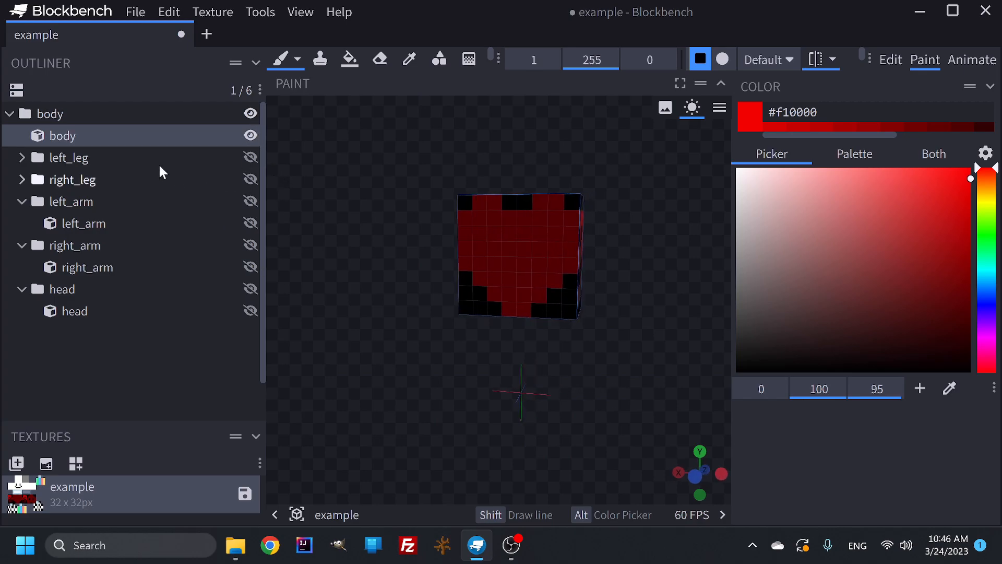
click(250, 157)
click(250, 179)
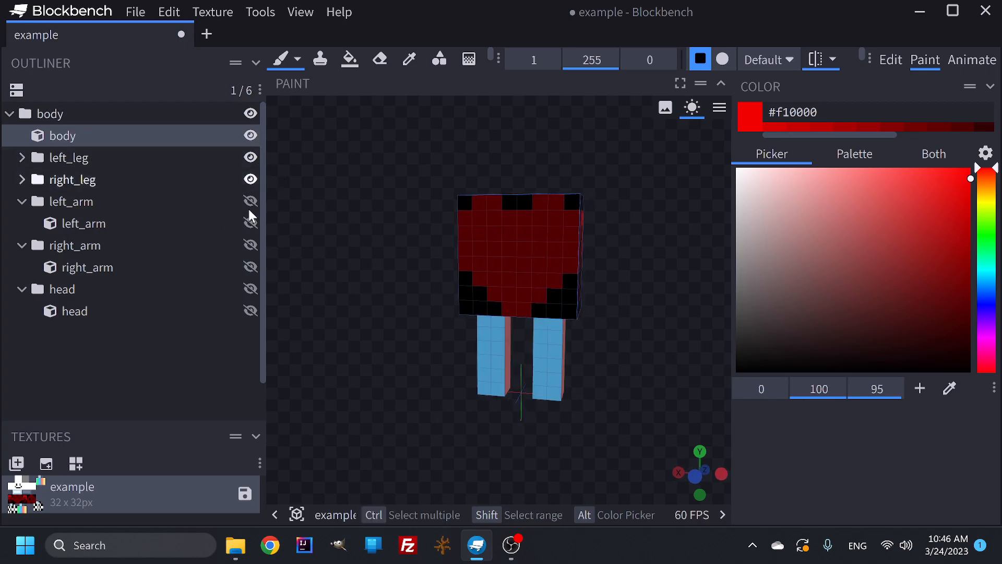
click(250, 136)
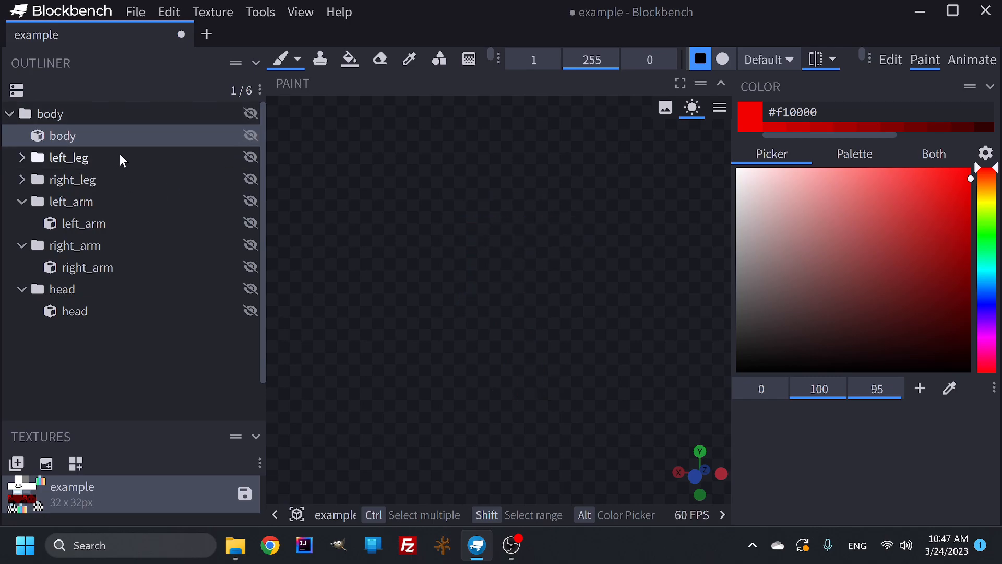
click(250, 157)
click(249, 179)
drag(423, 207, 592, 334)
scroll(592, 334, up, 8)
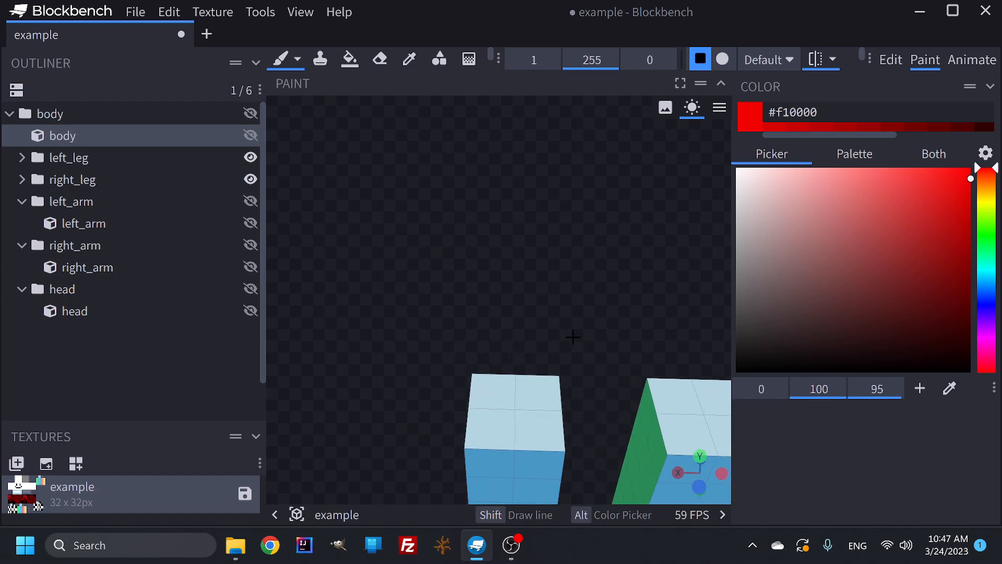
right_drag(557, 290, 488, 225)
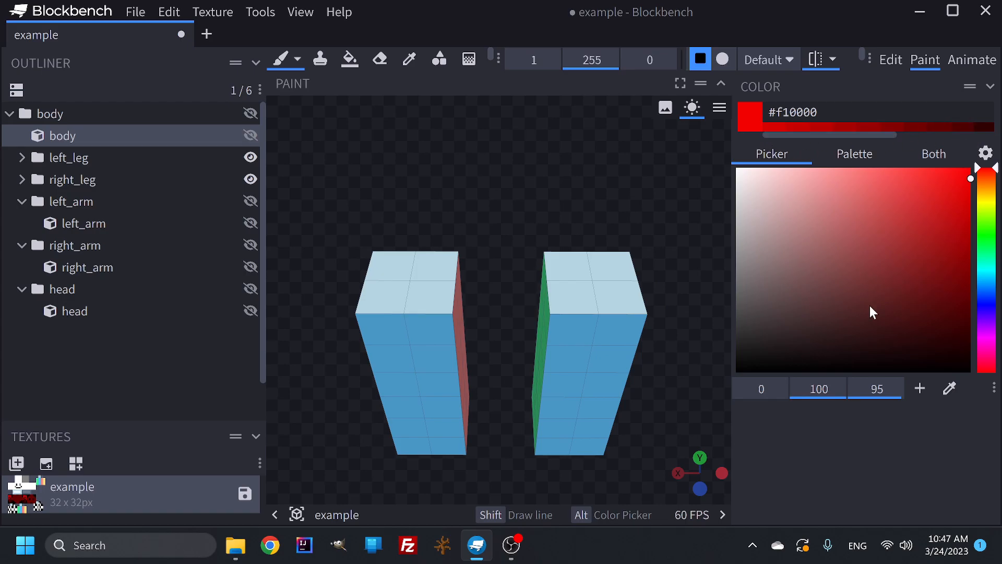
Paint the top and bottom faces of both legs black #000000 with mirror painting.
drag(957, 208, 659, 455)
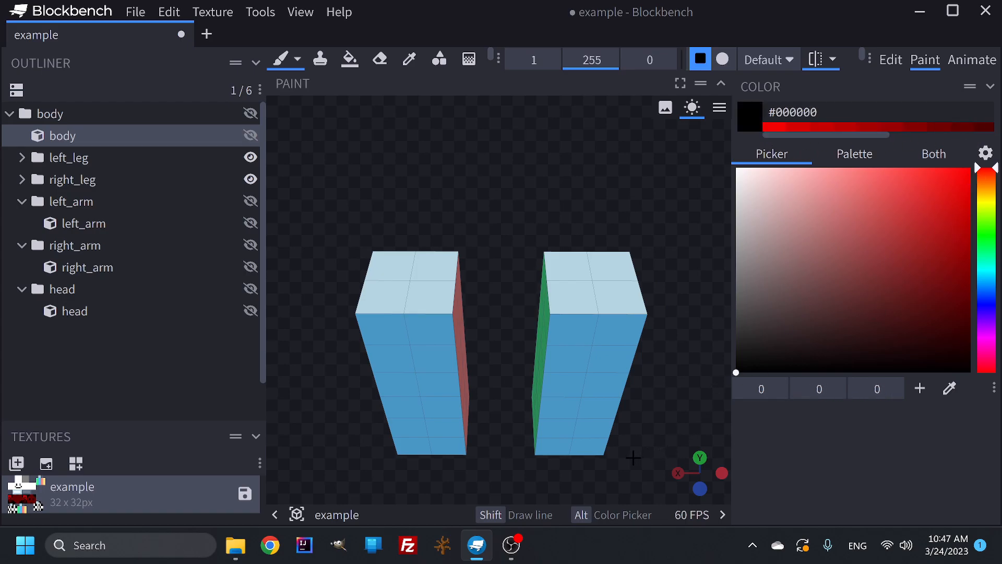
mouse_move(403, 283)
mouse_down()
mouse_move(414, 297)
mouse_move(413, 268)
mouse_move(444, 272)
mouse_move(492, 129)
mouse_up()
drag(388, 220, 379, 274)
drag(494, 217, 503, 300)
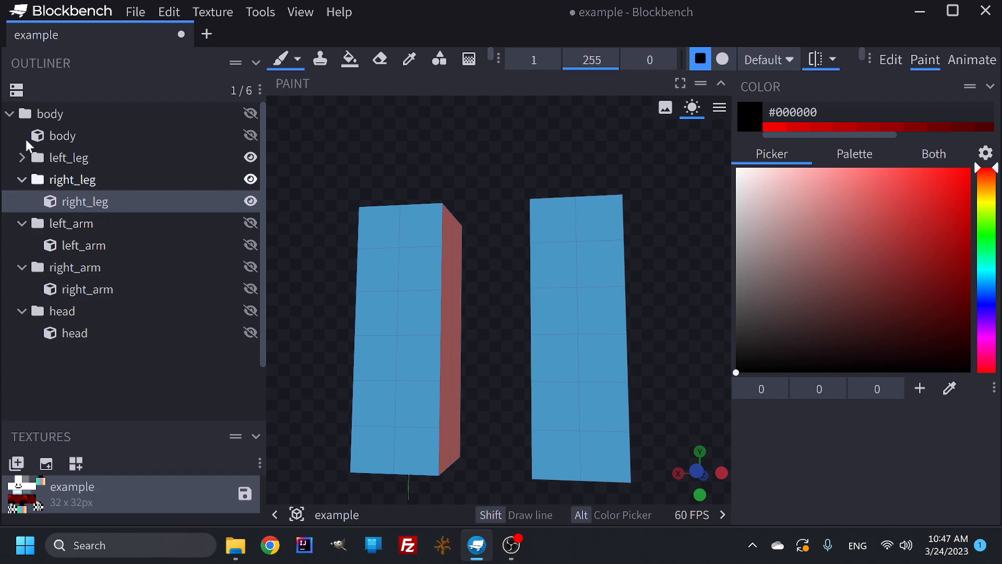
Show all model parts except the left and right legs.
click(250, 113)
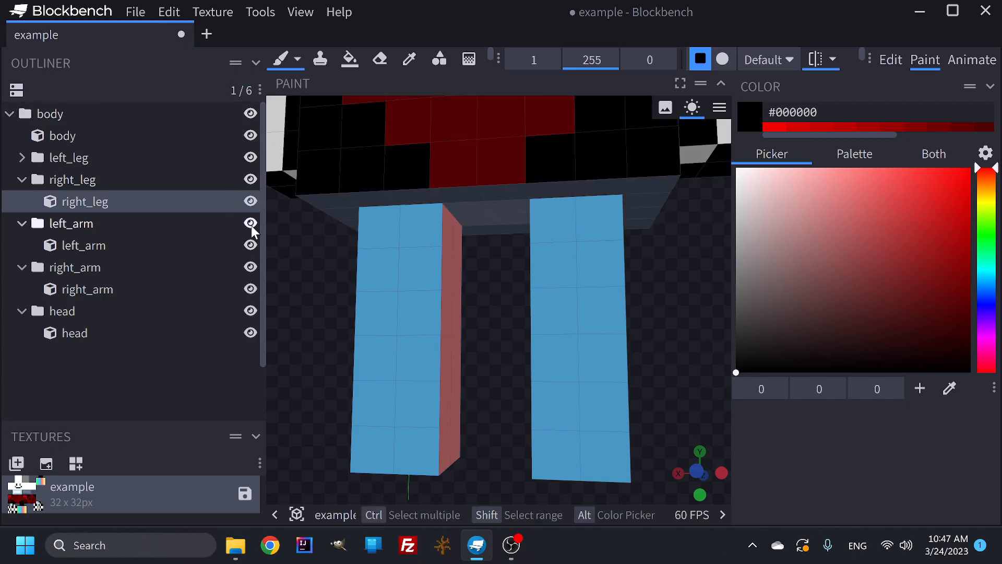
scroll(330, 287, down, 5)
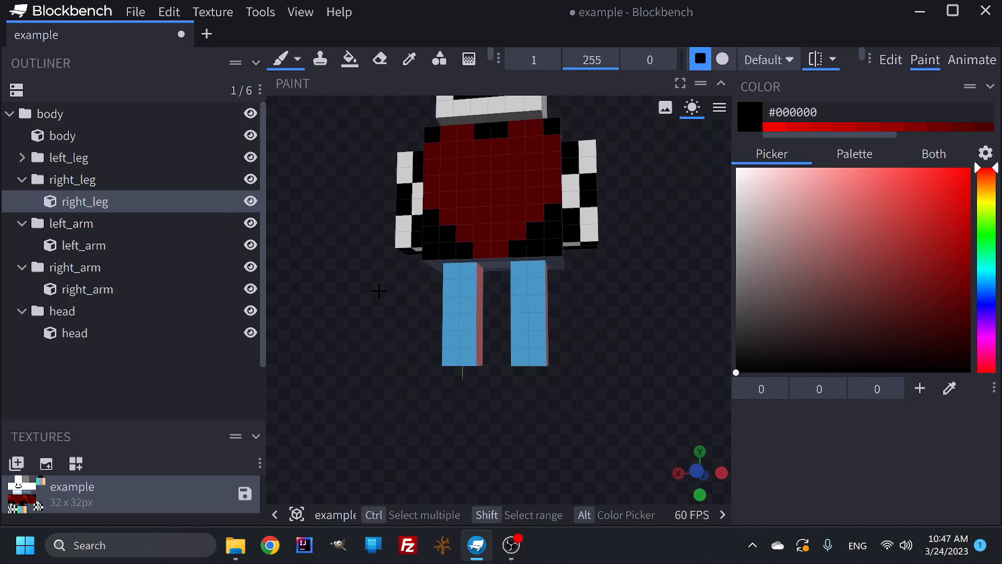
drag(711, 307, 711, 240)
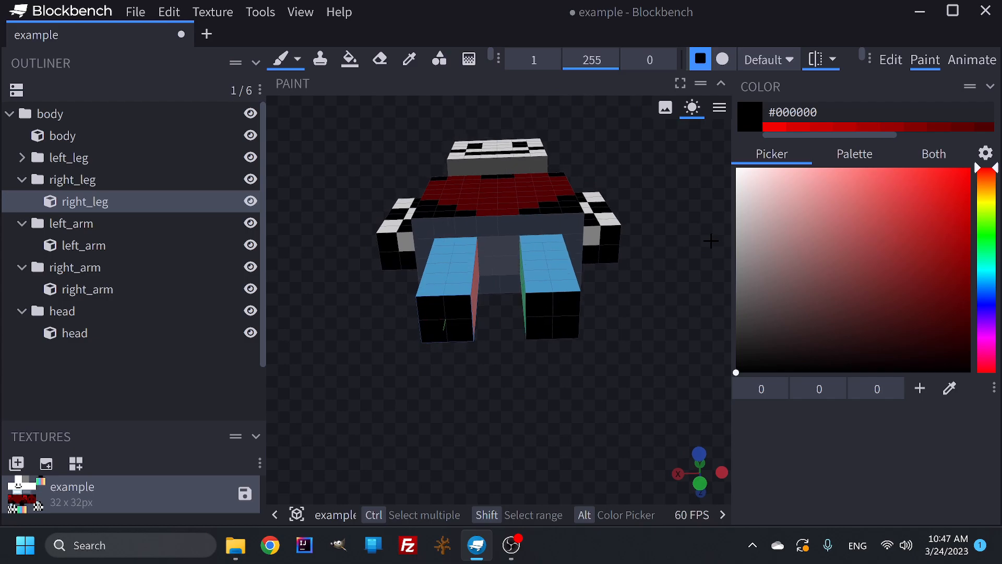
click(250, 181)
click(251, 158)
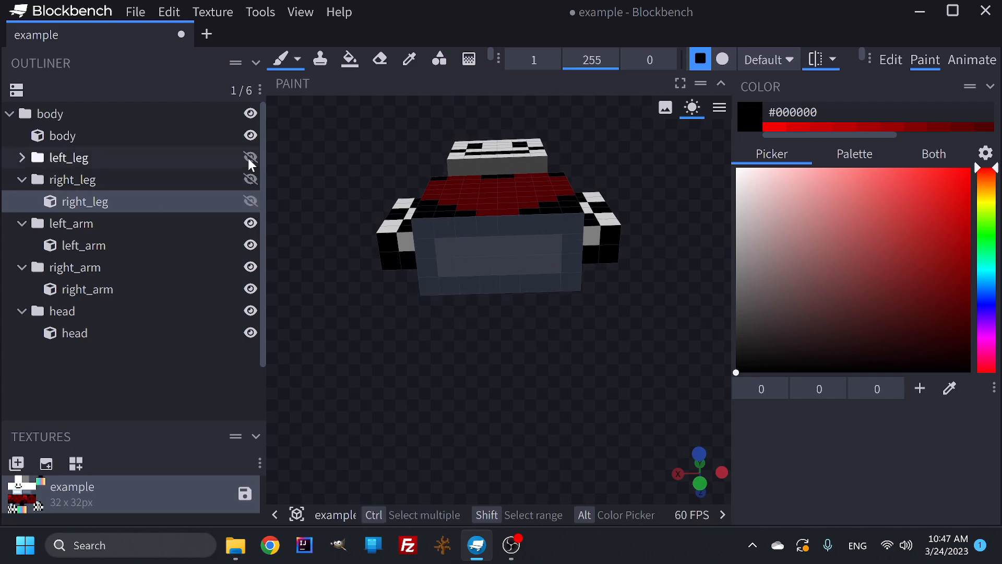
Paint the body's entire underside black #000000.
drag(579, 327, 575, 293)
click(528, 267)
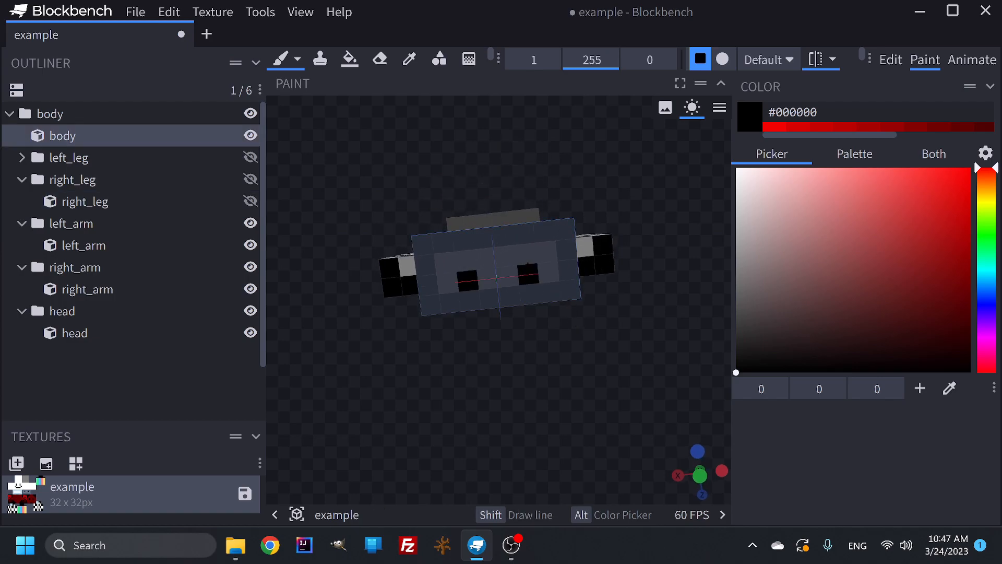
mouse_move(484, 247)
mouse_down()
mouse_move(482, 297)
mouse_move(466, 258)
mouse_move(430, 277)
mouse_move(423, 244)
mouse_up()
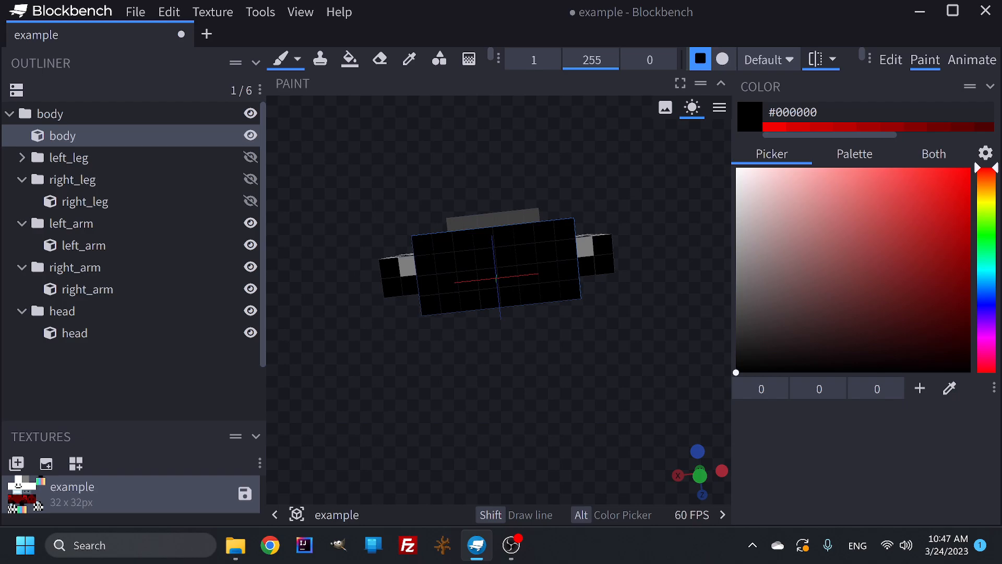
Show both legs again and paint mirrored black checks, one pixel wide and two tall, on their blue front faces.
drag(528, 341, 552, 425)
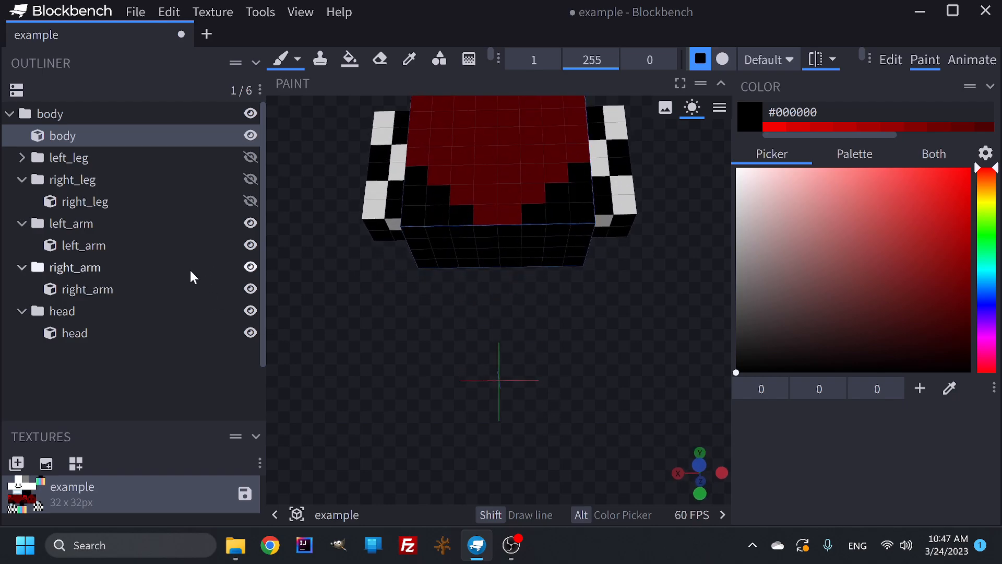
click(251, 158)
click(251, 179)
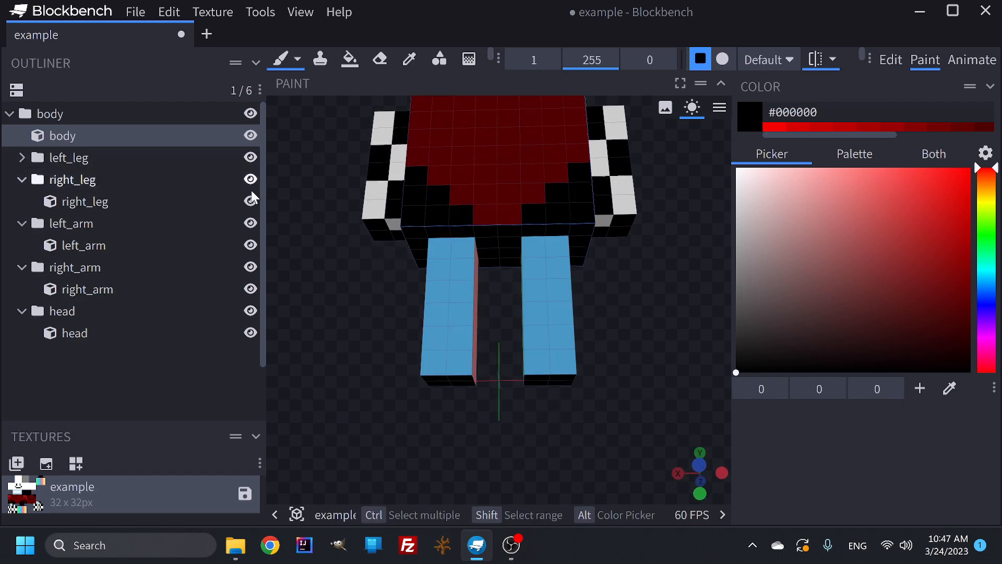
mouse_move(354, 320)
mouse_down()
mouse_move(376, 295)
mouse_move(363, 337)
mouse_up()
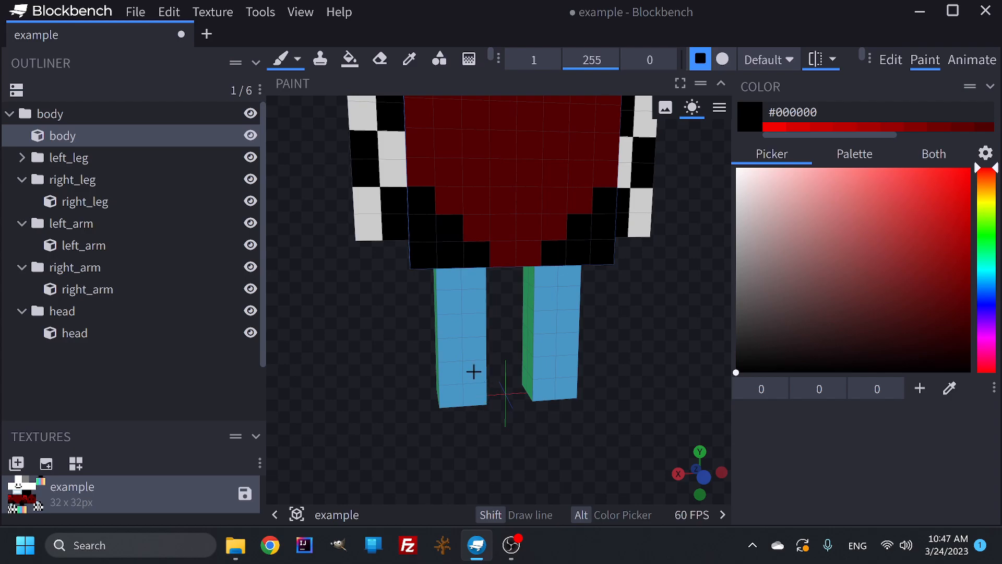
drag(354, 339, 366, 343)
drag(451, 374, 449, 392)
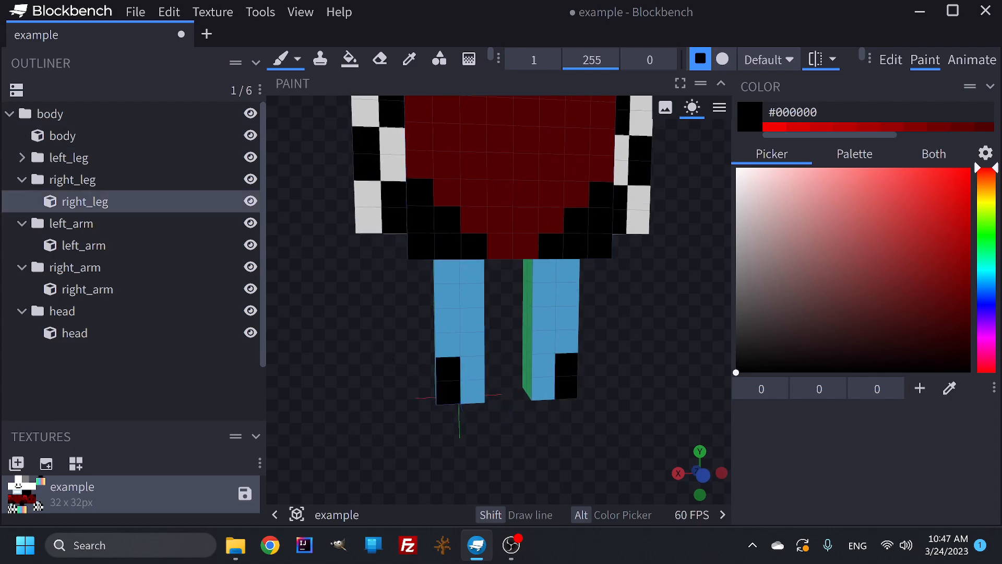
mouse_move(470, 342)
mouse_down()
mouse_move(471, 317)
mouse_move(446, 270)
mouse_up()
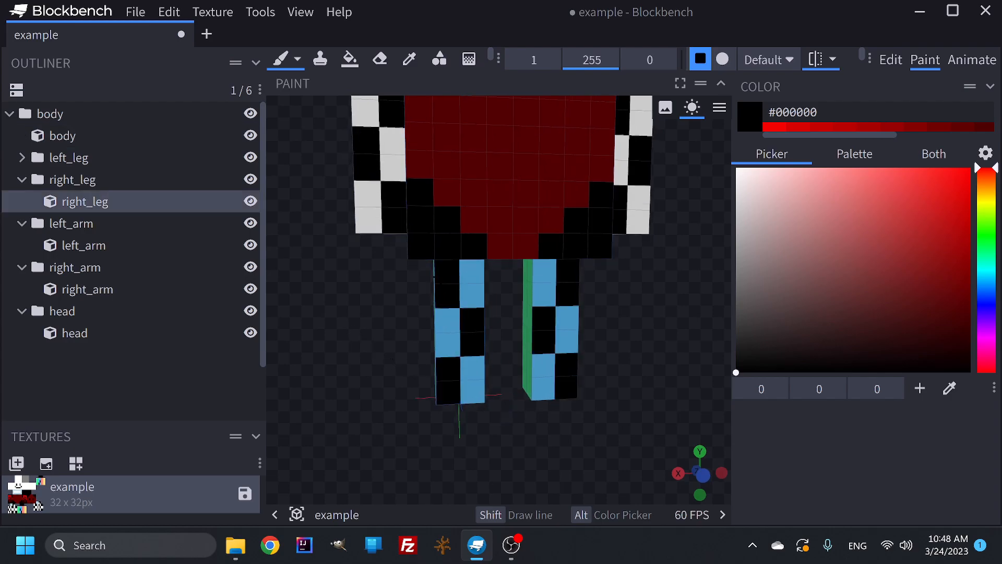
Continue the black checks on the legs' outer sides and paint the middle two pixel rows of their yellow back faces black.
drag(383, 302, 377, 301)
right_drag(376, 302, 377, 315)
drag(377, 315, 447, 339)
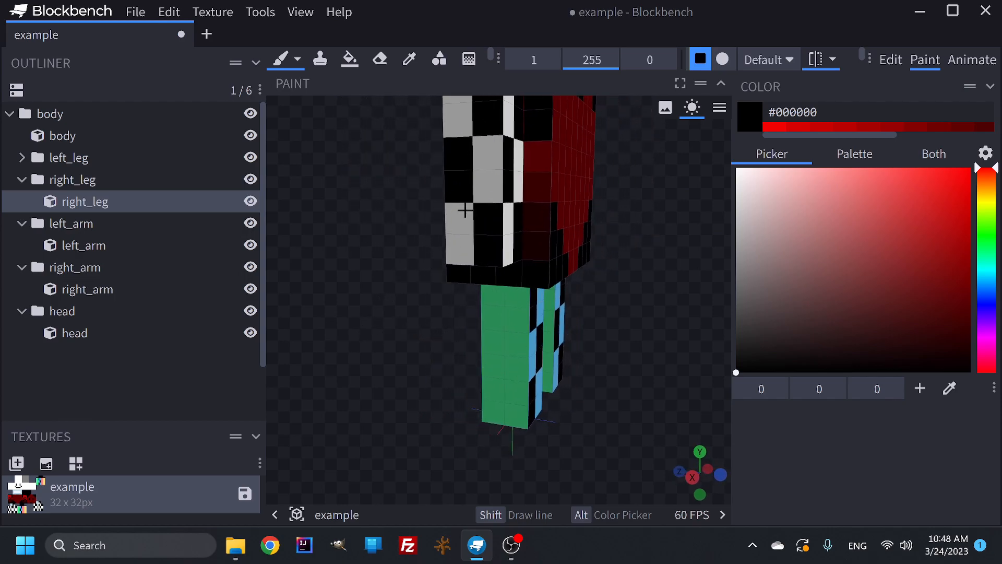
mouse_move(497, 412)
mouse_down()
mouse_move(516, 340)
mouse_move(494, 296)
mouse_up()
mouse_move(417, 313)
mouse_down()
mouse_move(526, 316)
mouse_move(554, 348)
mouse_up()
Hide the body cube and paint matching black checks on the legs' inner sides.
drag(609, 328, 698, 323)
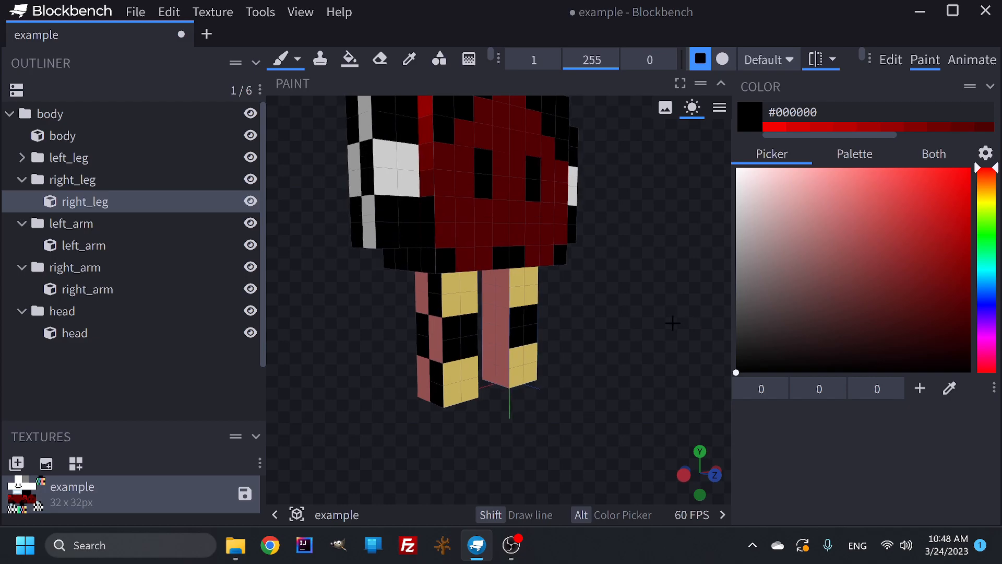
click(251, 136)
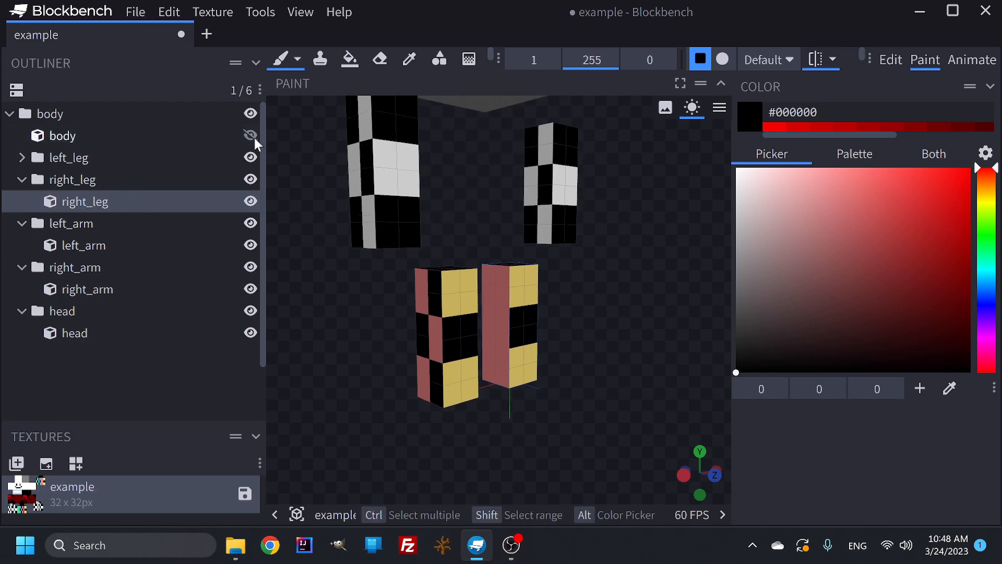
mouse_move(499, 358)
mouse_down()
mouse_move(502, 384)
mouse_move(490, 330)
mouse_move(511, 277)
mouse_up()
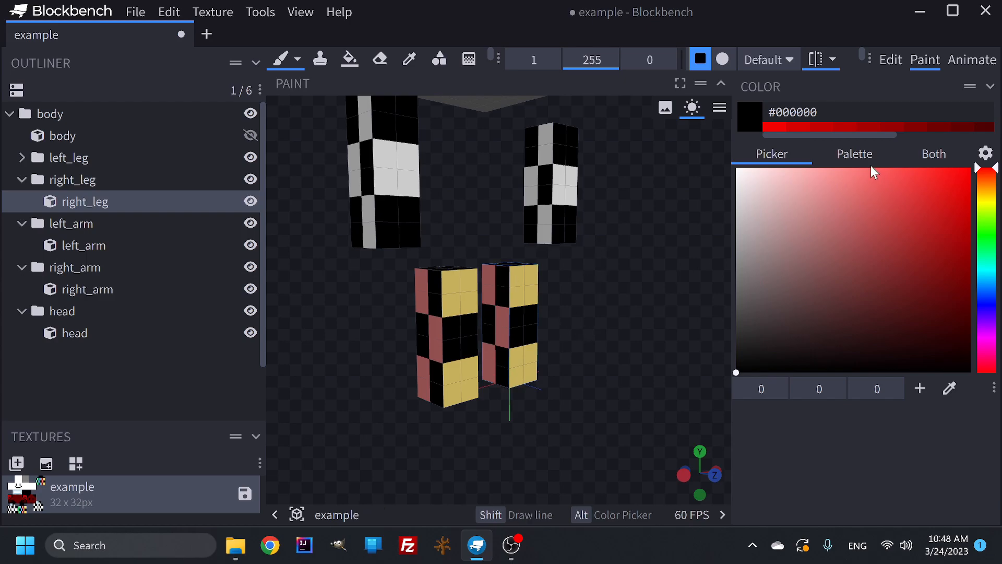
Paint the remaining coloured blocks on all four sides of both legs white #ffffff.
drag(769, 227, 736, 167)
mouse_move(488, 275)
mouse_down()
mouse_move(503, 325)
mouse_move(489, 378)
mouse_move(518, 373)
mouse_up()
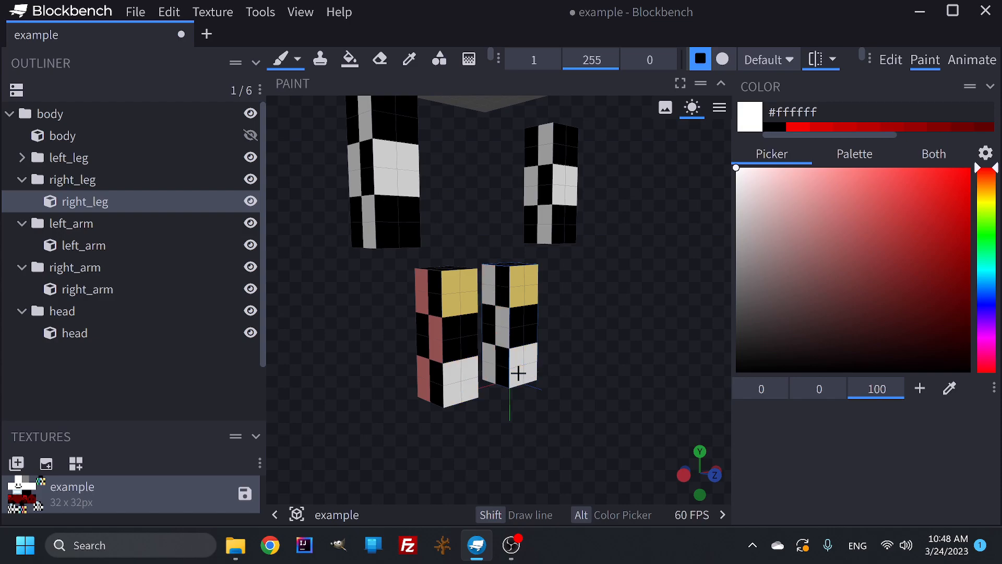
drag(517, 289, 588, 297)
drag(536, 277, 533, 296)
drag(652, 316, 546, 314)
mouse_move(566, 277)
mouse_down()
mouse_move(544, 354)
mouse_move(565, 402)
mouse_up()
mouse_move(627, 393)
mouse_down()
mouse_move(501, 388)
mouse_move(474, 403)
mouse_up()
mouse_move(455, 349)
mouse_down()
mouse_move(448, 313)
mouse_move(473, 266)
mouse_up()
drag(657, 370, 617, 371)
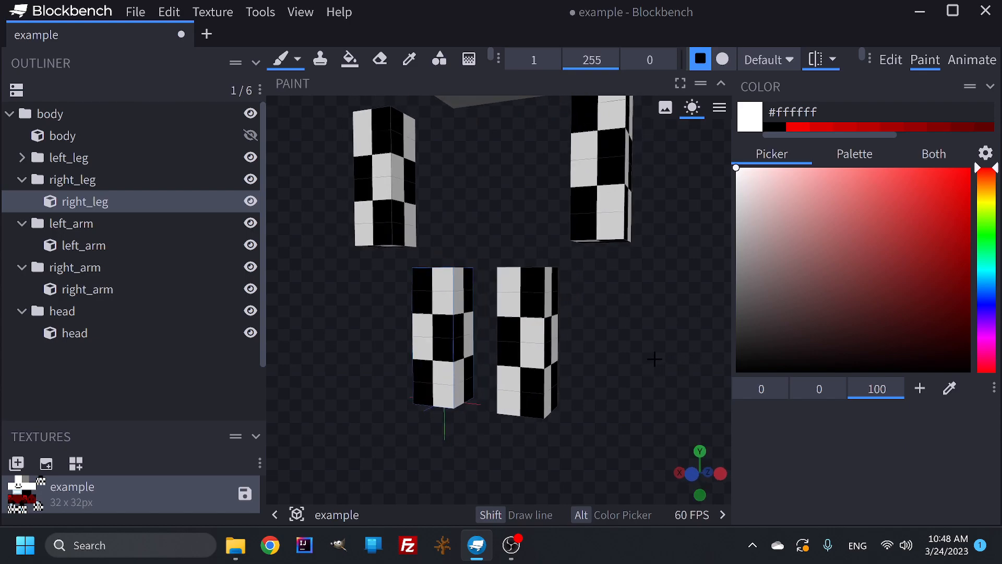
Show the body cube again and check the whole model down to the top of the head.
scroll(653, 323, down, 10)
mouse_move(633, 305)
mouse_down()
mouse_move(646, 307)
mouse_move(622, 277)
mouse_move(572, 288)
mouse_move(632, 309)
mouse_up()
click(251, 136)
scroll(593, 276, up, 10)
scroll(632, 309, down, 3)
scroll(630, 305, down, 3)
scroll(629, 304, up, 2)
scroll(629, 305, down, 1)
drag(620, 269, 626, 342)
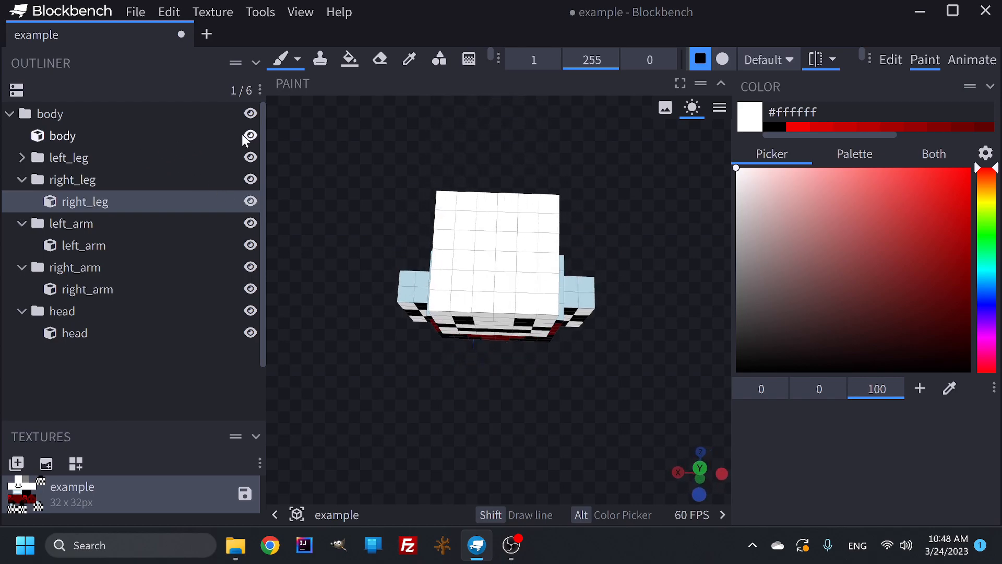
Hide the head to expose the top of the body.
click(251, 115)
click(251, 115)
click(251, 136)
click(251, 135)
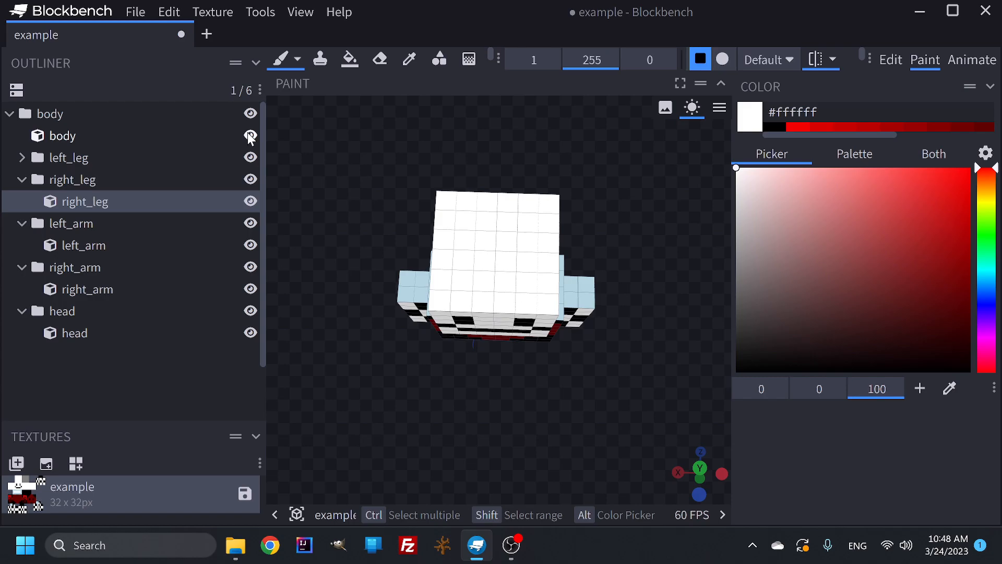
click(251, 310)
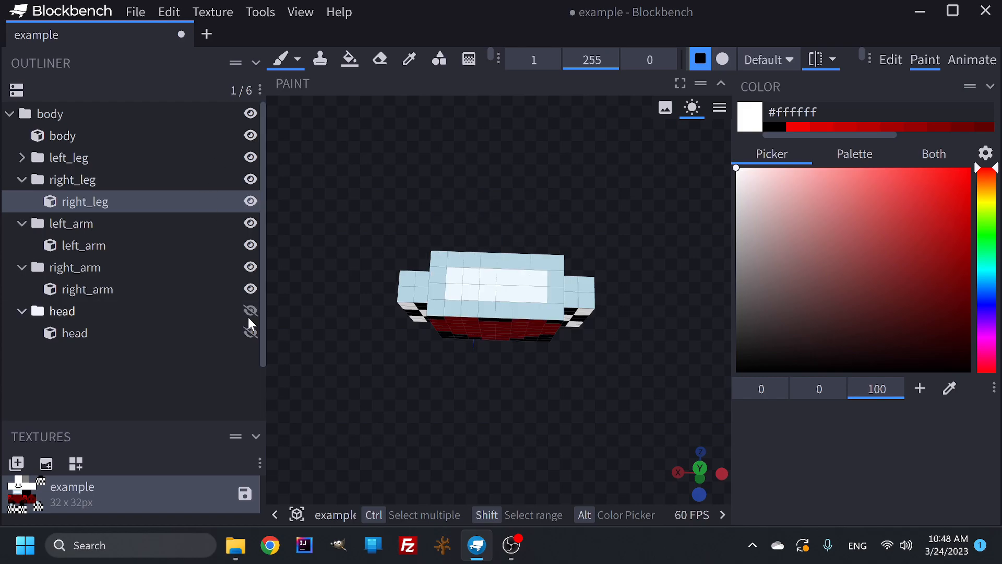
Fill the top faces of the body and both arms with black #000000 using the face-based Paint Bucket.
scroll(616, 347, up, 2)
click(775, 127)
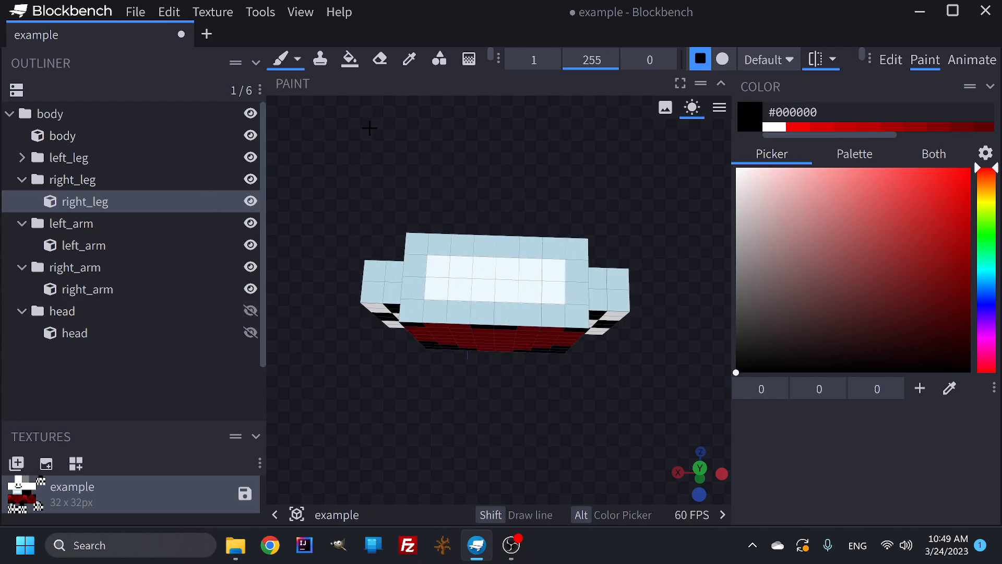
click(349, 59)
click(412, 277)
drag(688, 303, 680, 285)
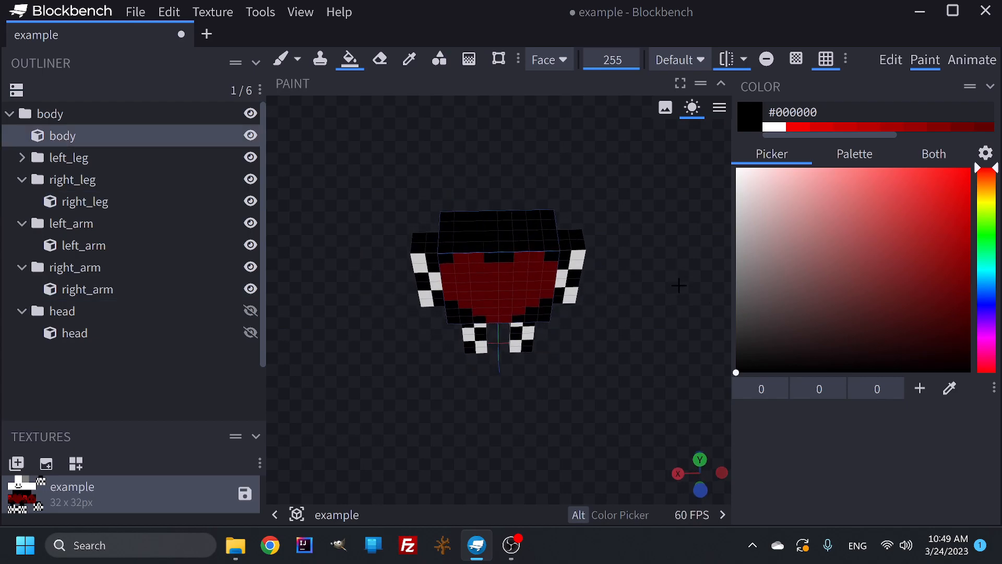
Try filling the arms' front faces with dark red #5f0000 and undo the fill.
scroll(679, 285, up, 5)
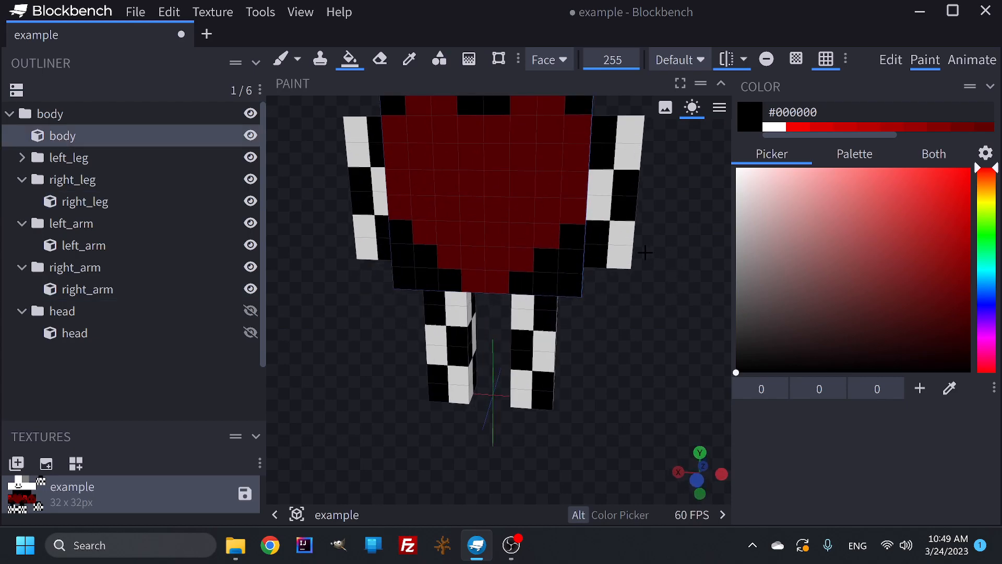
click(986, 128)
mouse_move(692, 212)
mouse_down()
mouse_move(682, 231)
mouse_move(654, 215)
mouse_up()
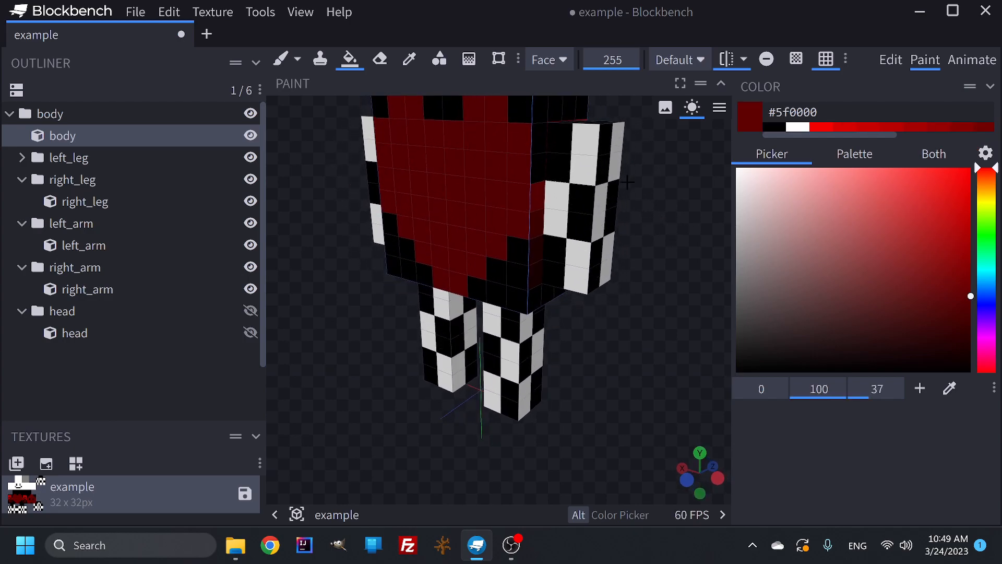
click(590, 142)
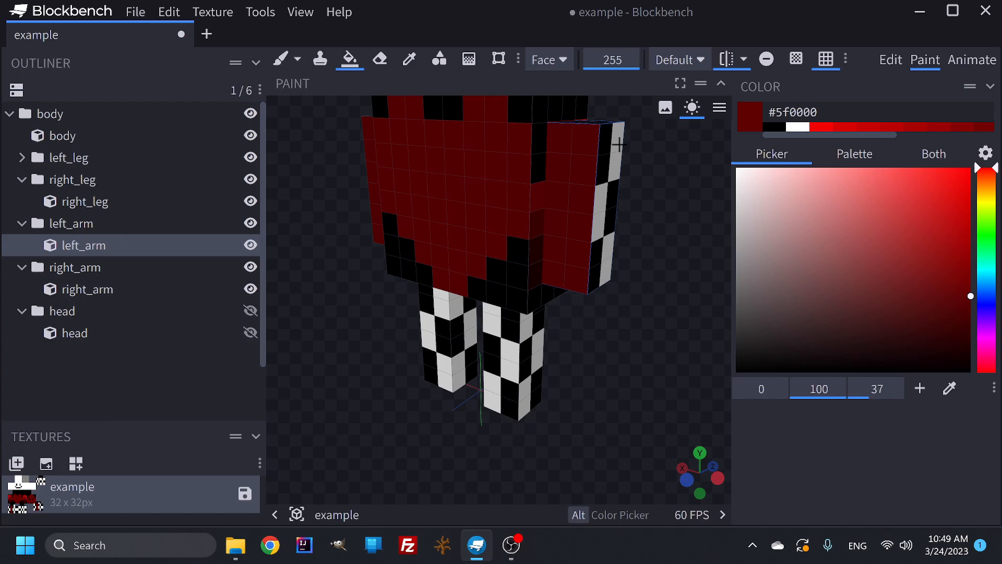
key(ctrl+z)
Switch to the Paint Brush and hide the body cube to expose the legs and the inner sides of the arms.
click(281, 59)
mouse_move(692, 247)
mouse_down()
mouse_move(590, 259)
mouse_move(397, 219)
mouse_up()
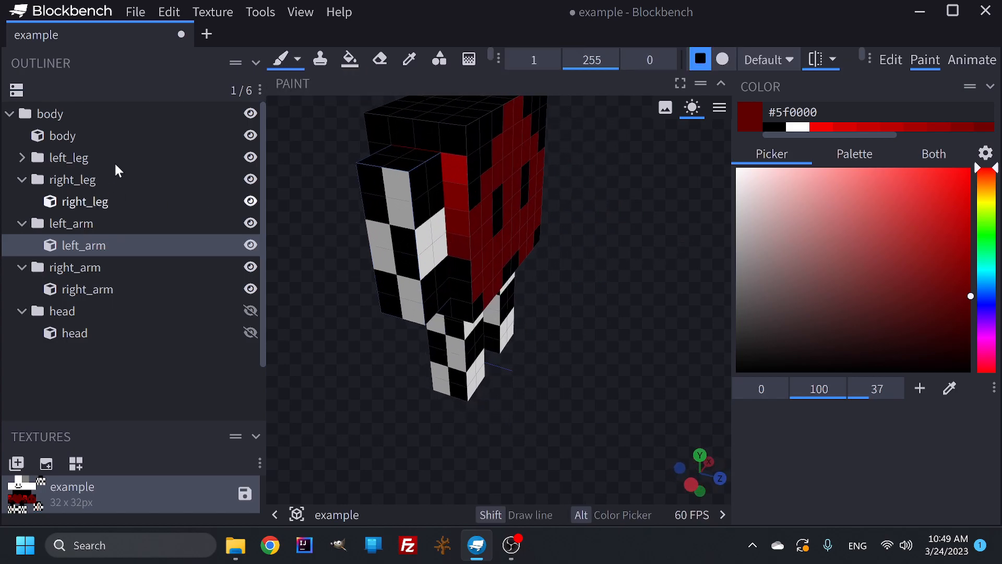
click(250, 136)
drag(654, 245, 756, 243)
mouse_move(517, 195)
mouse_down()
mouse_move(492, 198)
mouse_move(667, 215)
mouse_move(525, 213)
mouse_move(639, 171)
mouse_move(574, 386)
mouse_move(559, 394)
mouse_up()
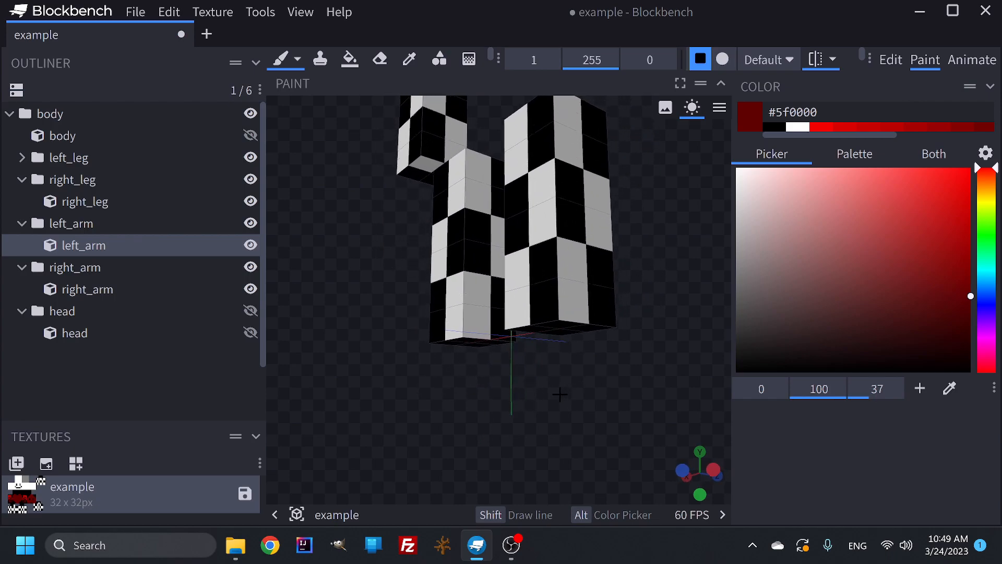
Paint the bottom row of white squares around both legs dark red #5f0000 with mirror painting.
click(575, 303)
click(522, 304)
mouse_move(523, 340)
mouse_down()
mouse_move(745, 371)
mouse_move(512, 331)
mouse_up()
click(597, 334)
click(511, 331)
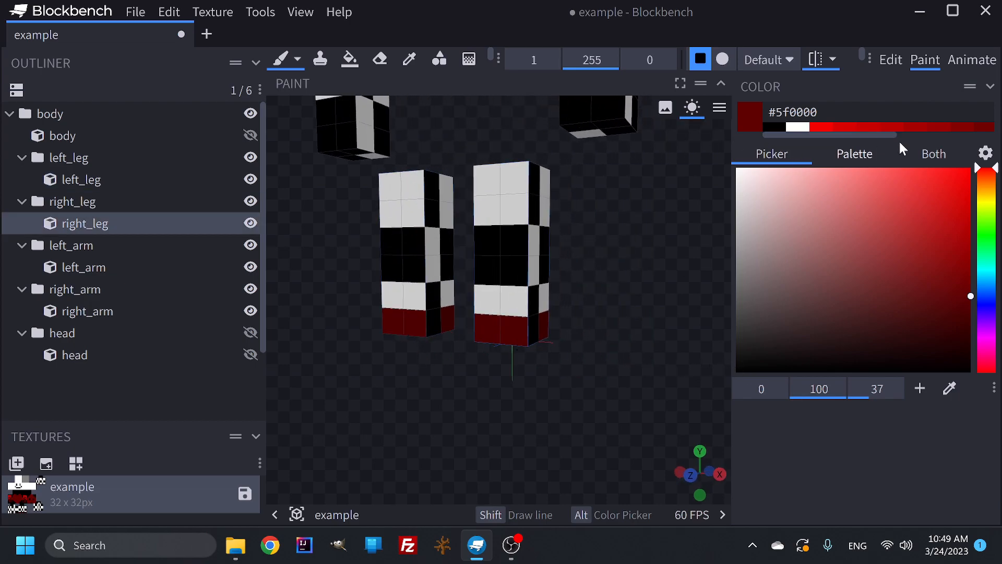
Paint the legs' remaining white squares row by row in progressively brighter reds, from #840000 up to #c70000.
click(961, 129)
click(489, 296)
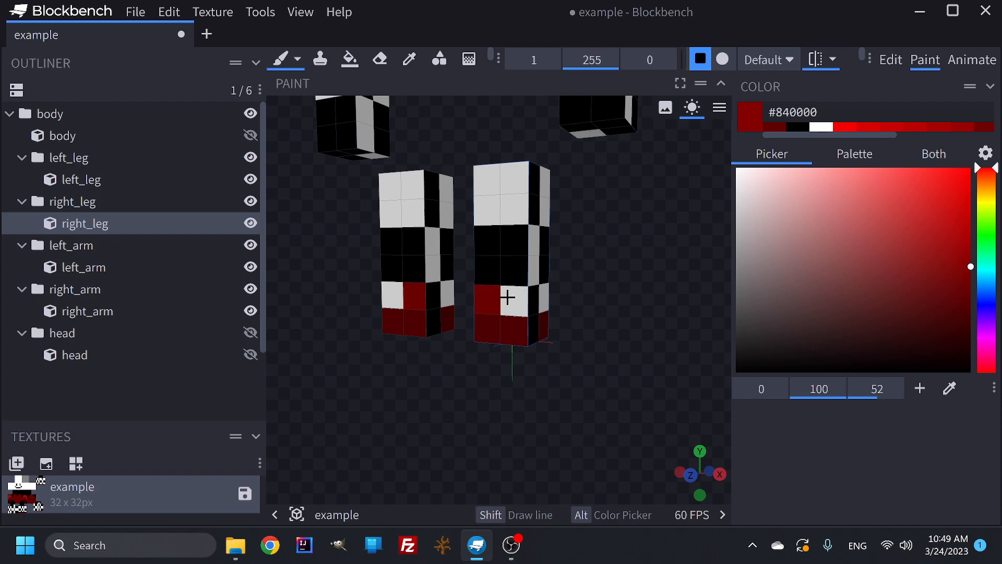
click(517, 300)
click(546, 304)
drag(636, 308, 537, 306)
click(545, 308)
click(604, 306)
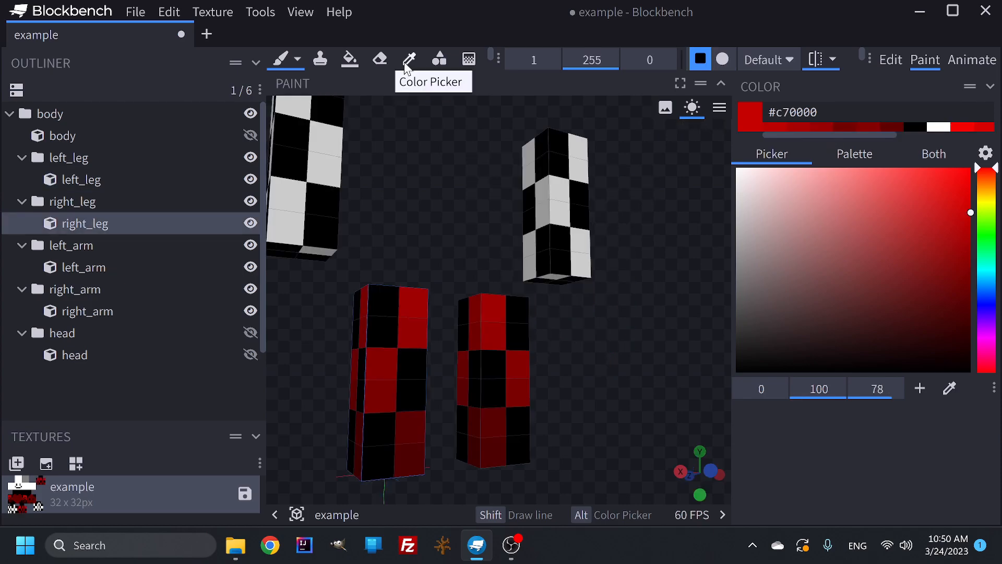
Sample #5f0000 from the bottom of the leg and paint the bottom row of white squares around both arms.
click(409, 59)
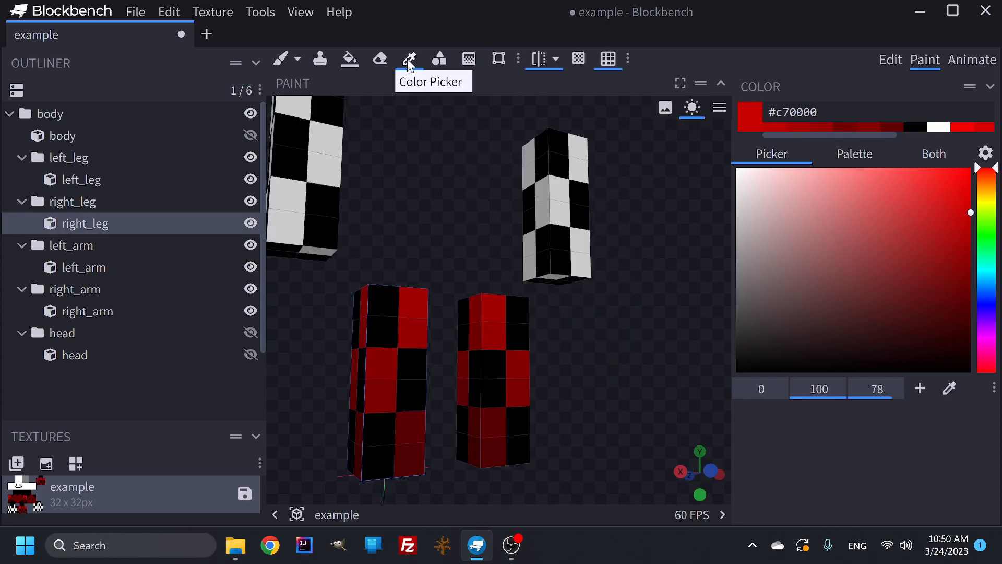
click(491, 452)
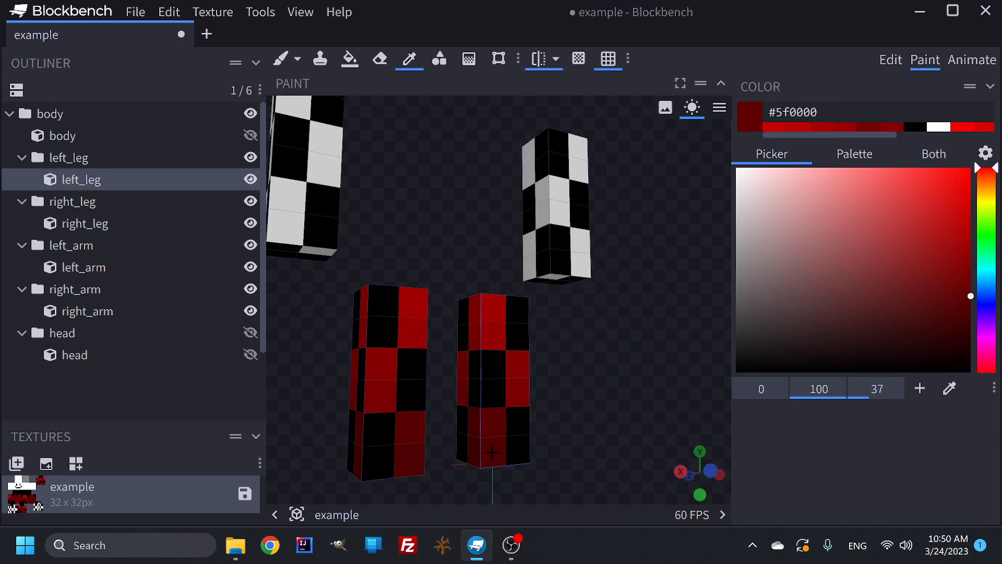
click(281, 59)
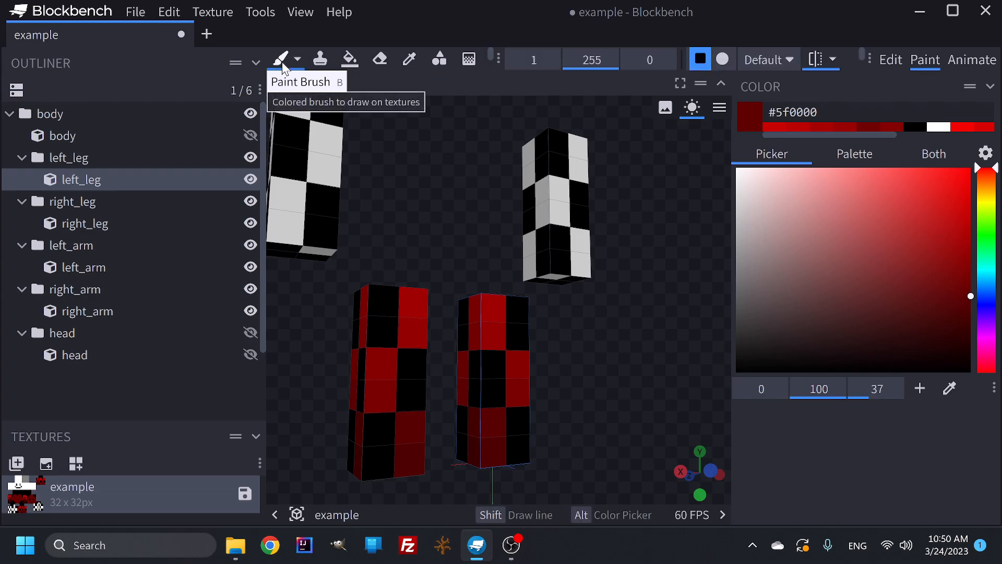
drag(655, 303, 616, 249)
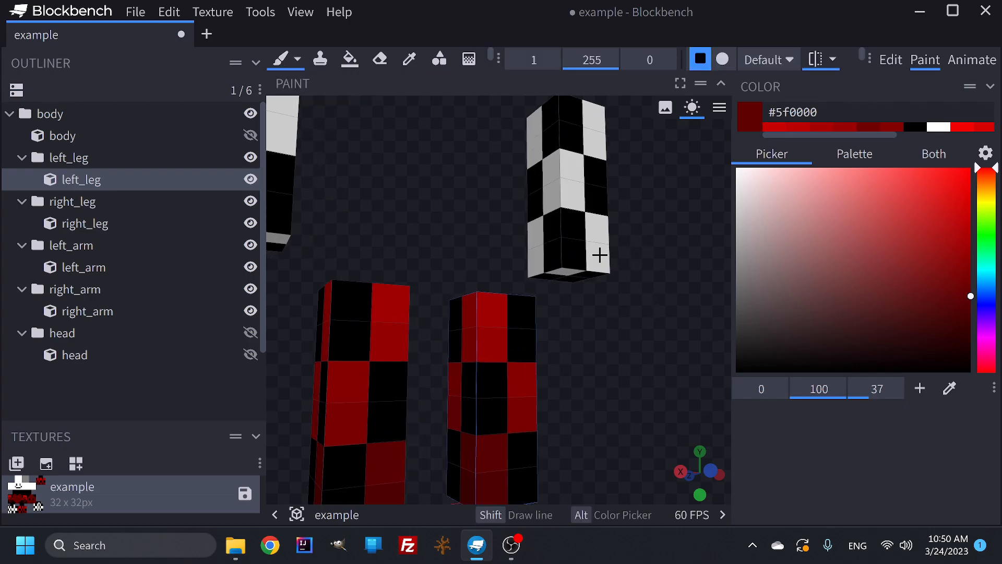
click(600, 258)
click(538, 257)
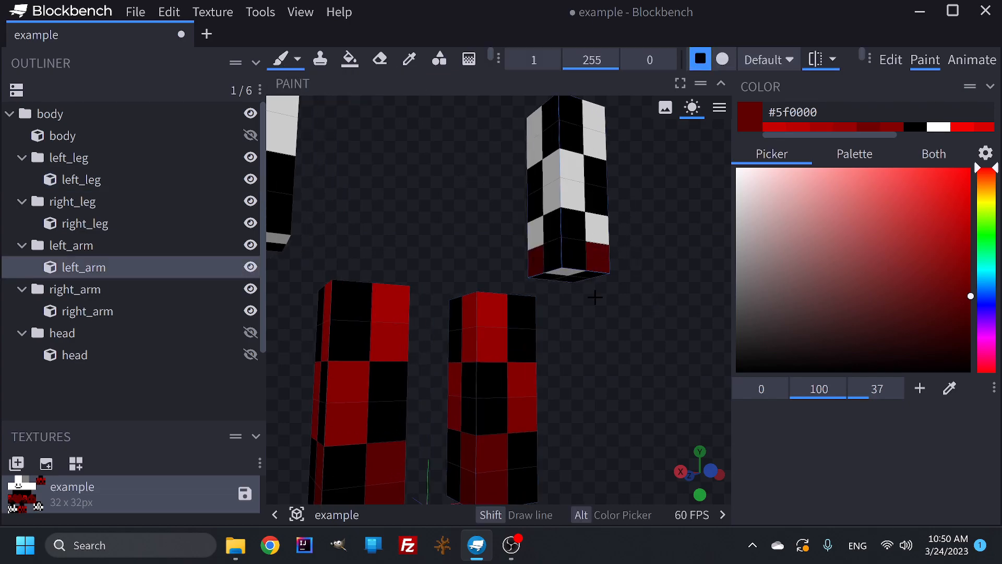
mouse_move(620, 325)
mouse_down()
mouse_move(485, 312)
mouse_move(625, 316)
mouse_move(574, 324)
mouse_move(590, 304)
mouse_up()
click(384, 243)
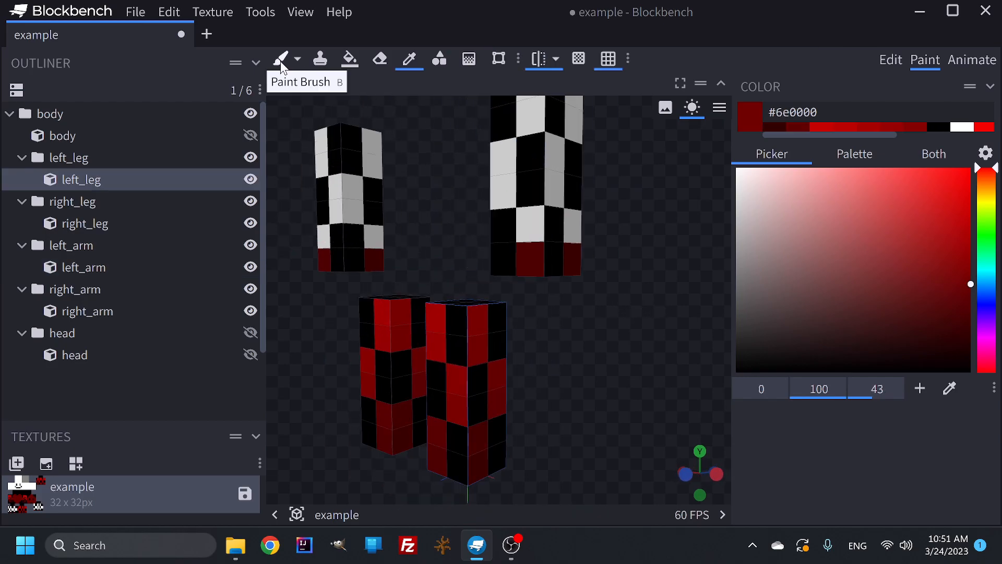
Paint the arms' second row of white squares from the bottom with #6e0000.
click(280, 59)
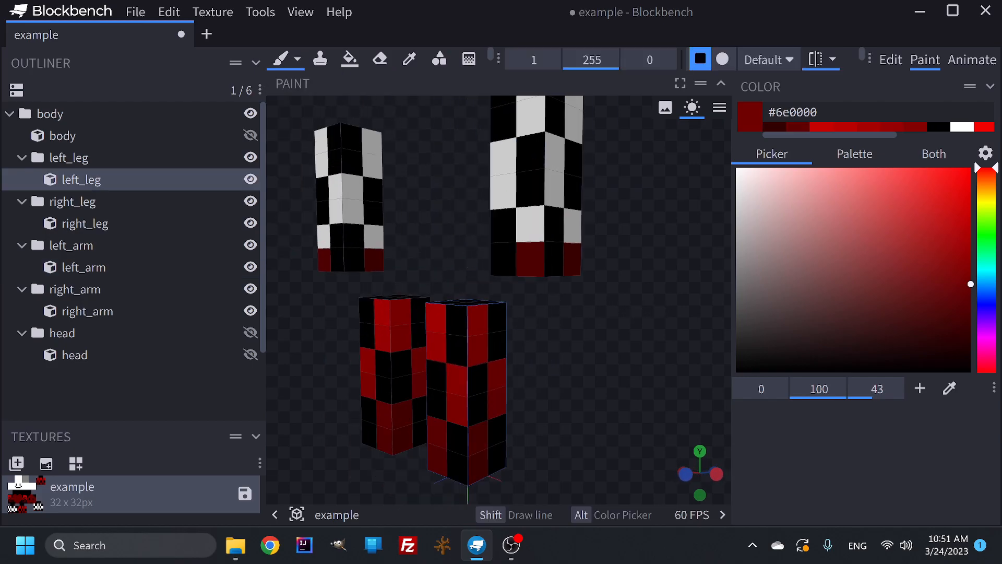
click(540, 227)
click(568, 230)
drag(632, 235, 433, 241)
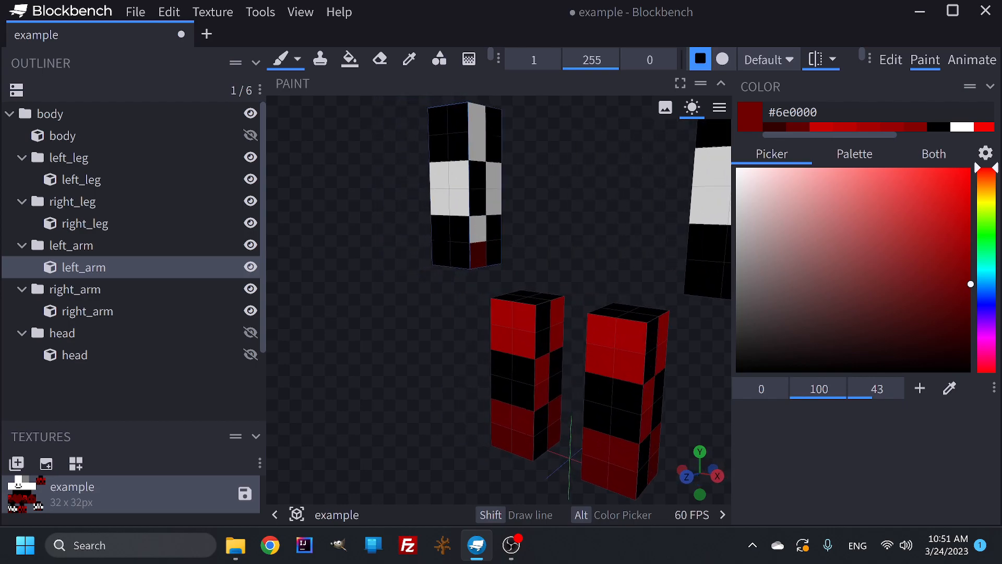
click(477, 233)
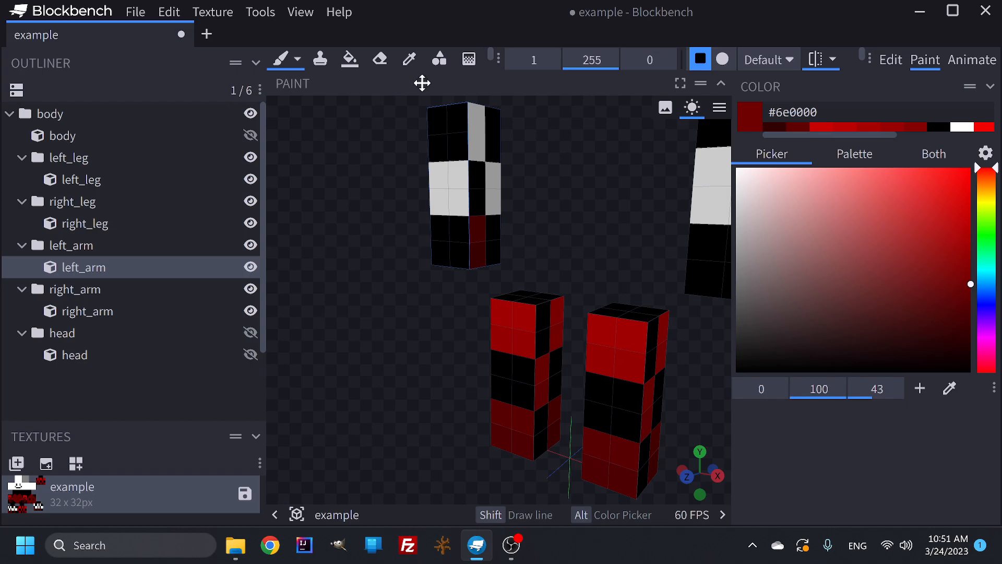
Sample #970000 from the left leg and paint the arms' third row of white squares from the bottom.
click(409, 59)
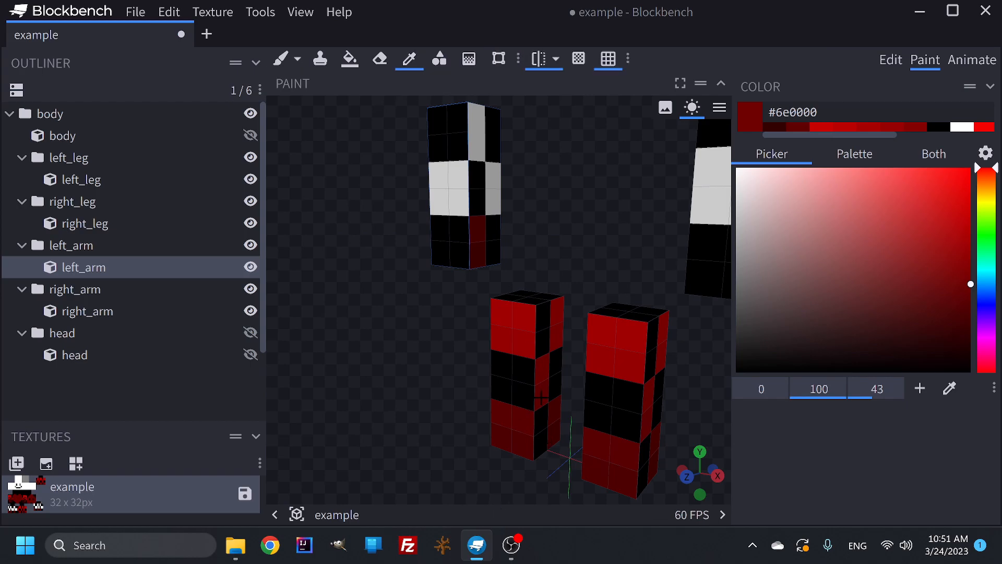
click(541, 397)
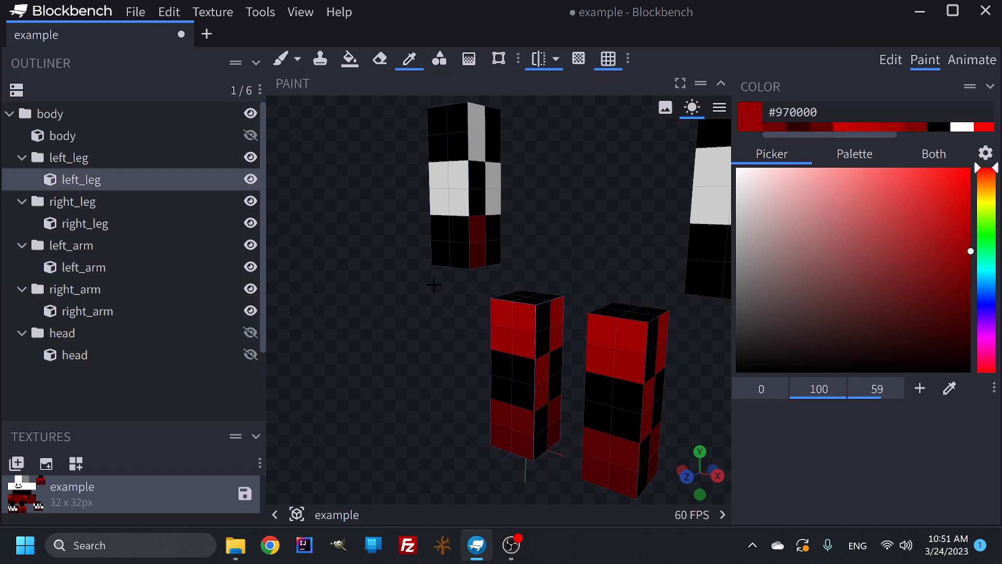
click(280, 59)
click(493, 201)
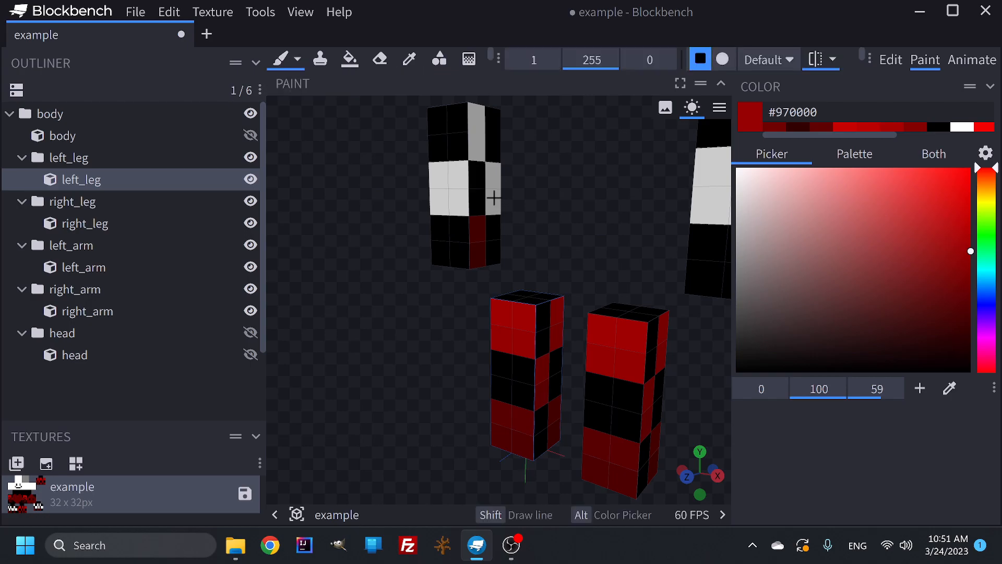
drag(463, 200, 447, 202)
drag(605, 212, 806, 217)
click(572, 236)
click(526, 228)
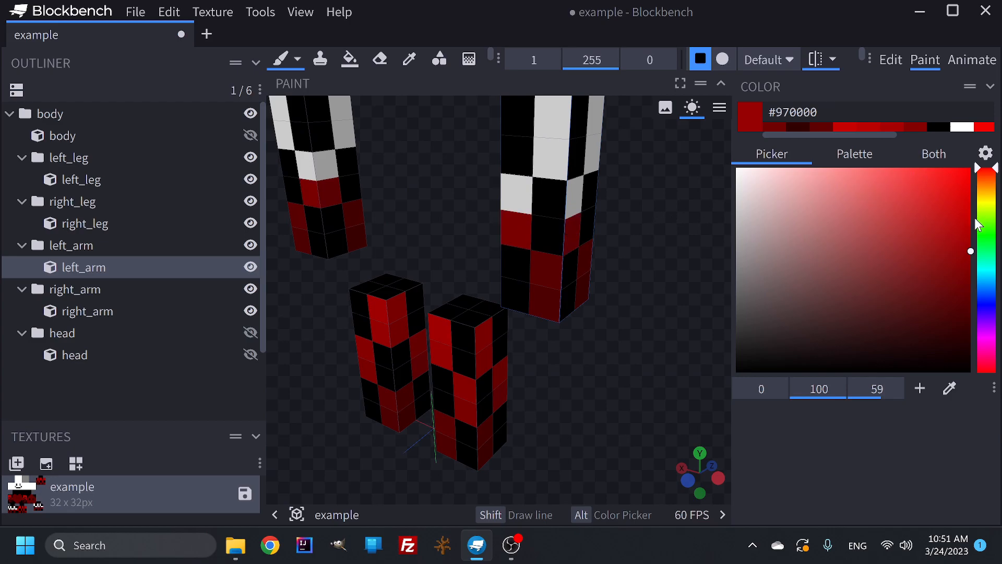
Sample the brighter reds from the leg and paint the arms' remaining white squares, finishing with #c70000.
click(410, 59)
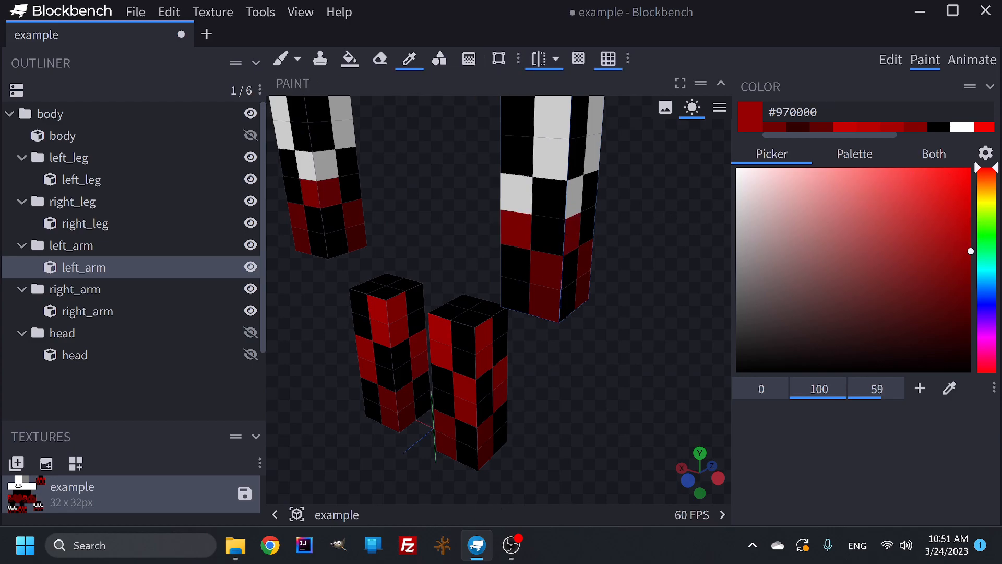
click(464, 402)
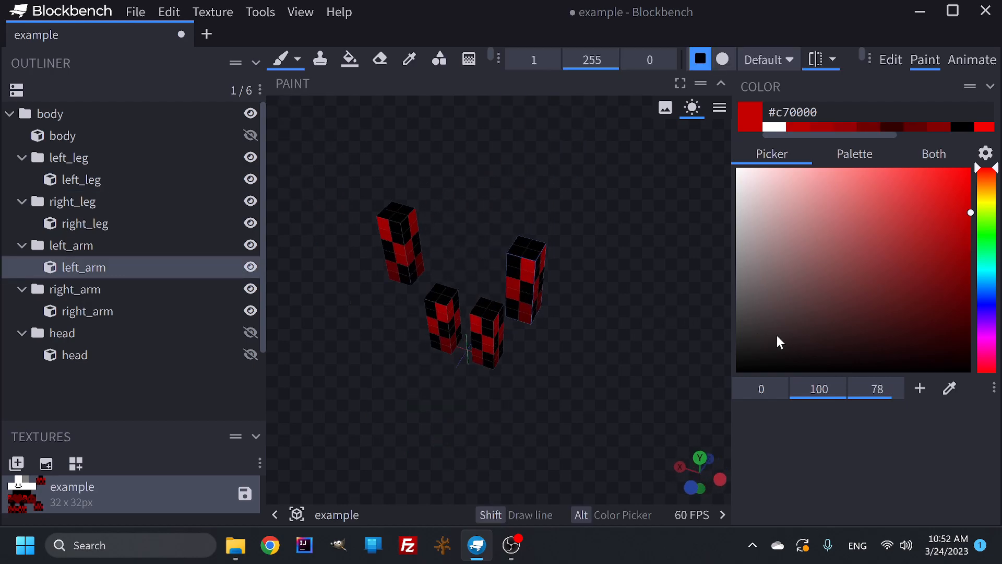
scroll(593, 305, up, 3)
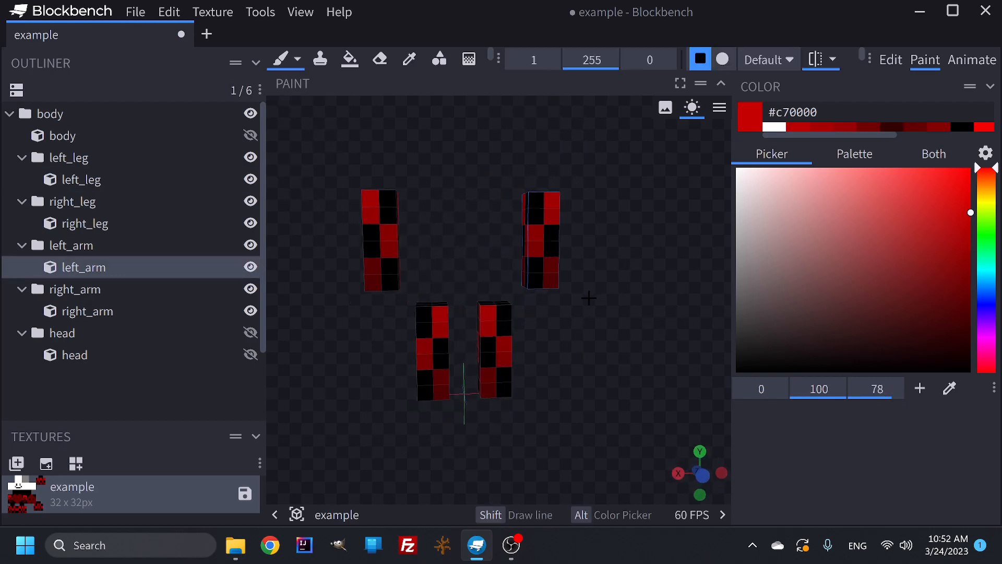
Show the body and head again and check the front of the painted model up close and from afar.
click(251, 136)
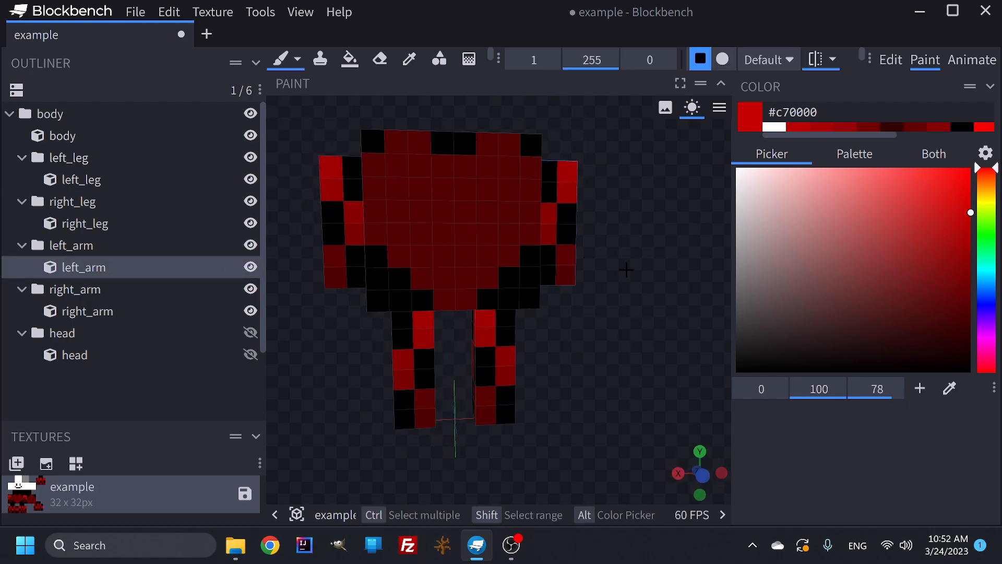
scroll(626, 268, down, 2)
click(250, 334)
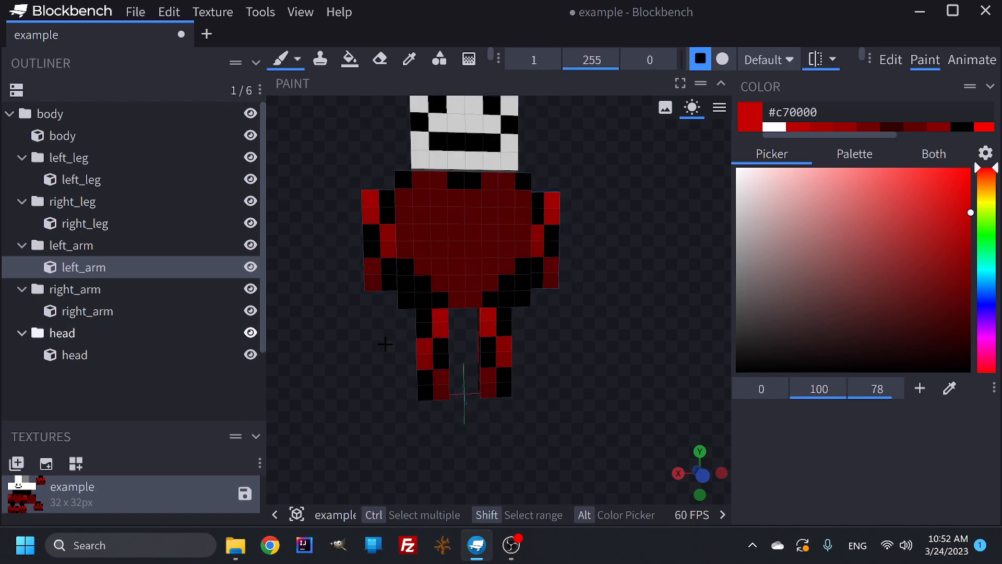
scroll(570, 339, down, 3)
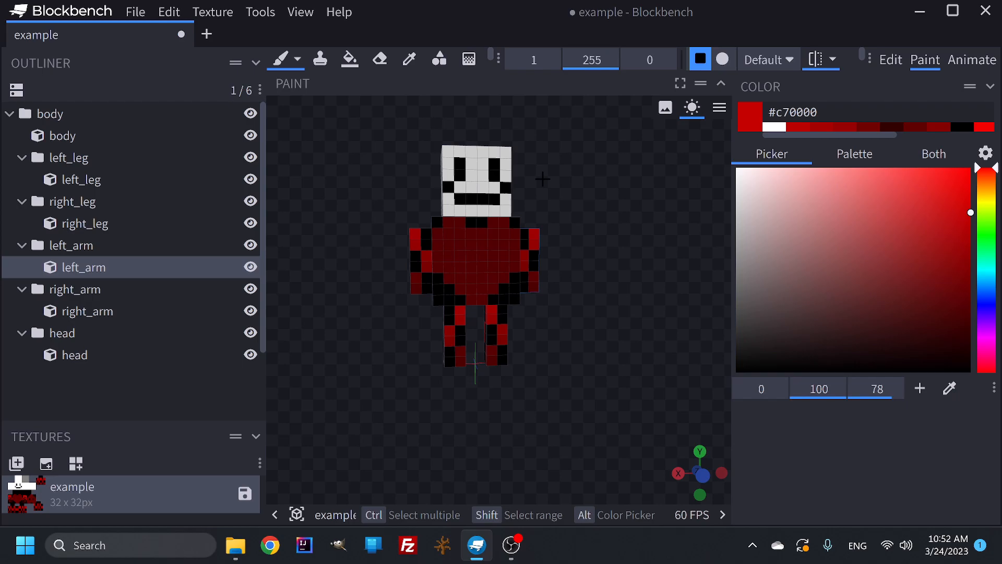
scroll(494, 226, up, 2)
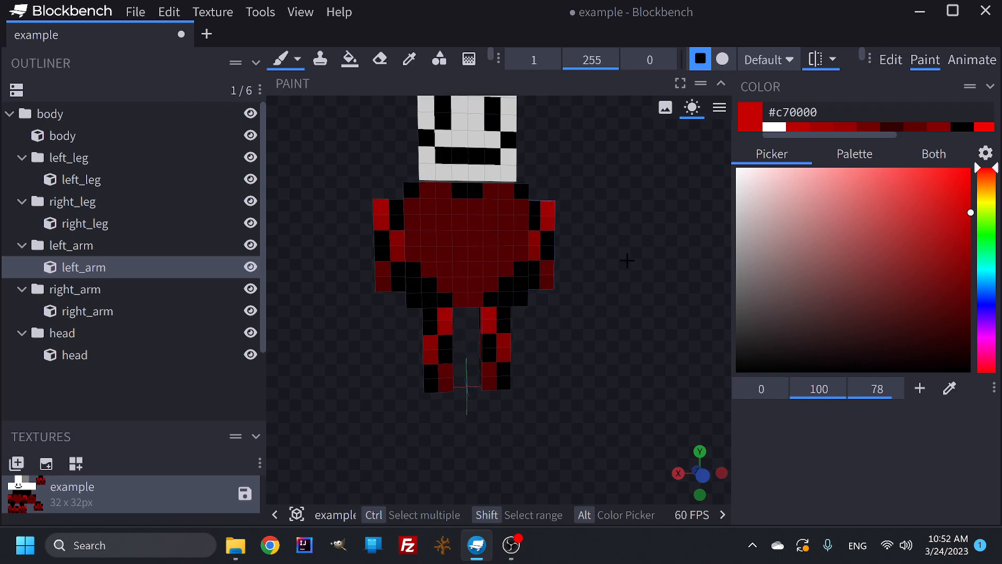
scroll(627, 259, down, 3)
drag(616, 292, 521, 248)
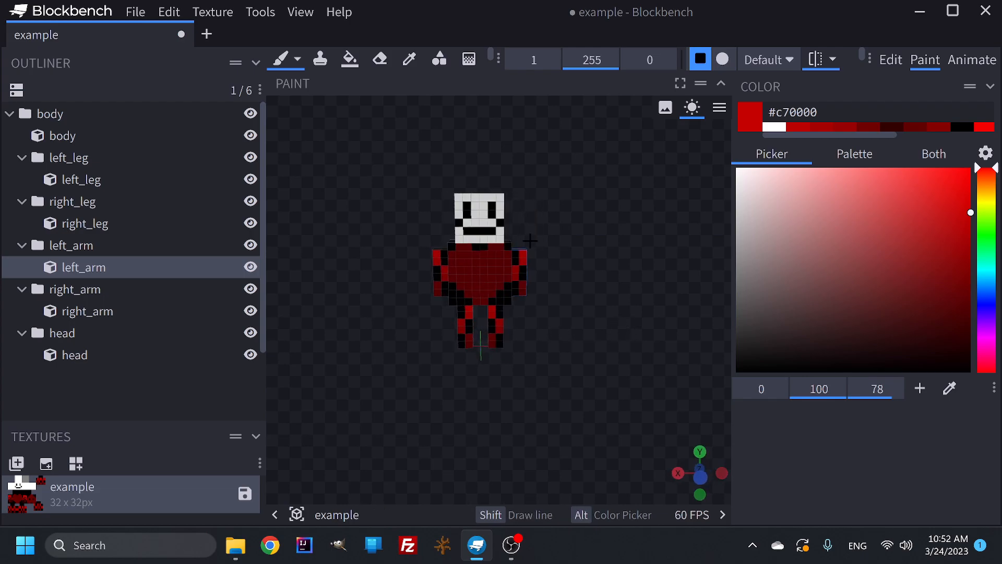
scroll(527, 317, up, 3)
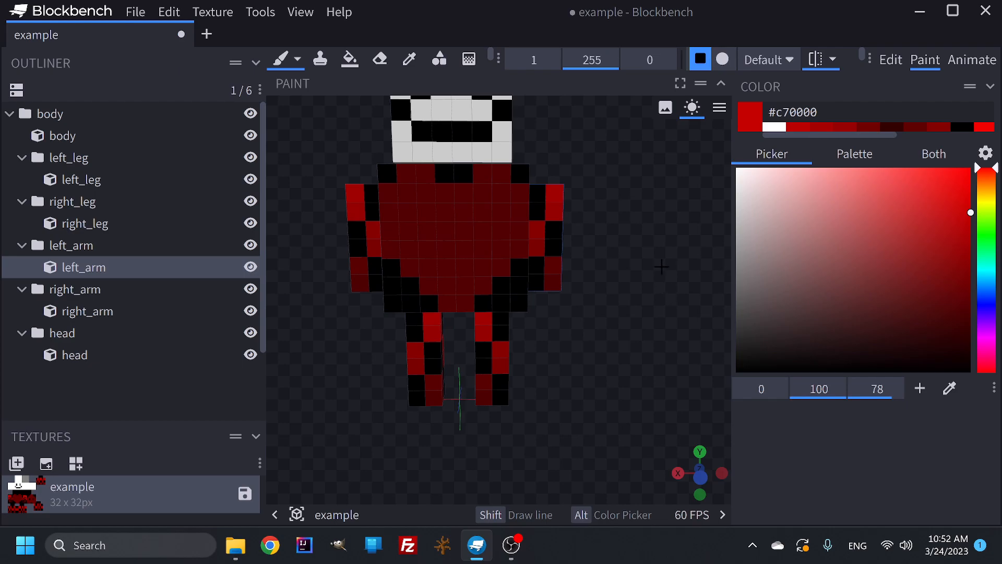
scroll(655, 264, down, 4)
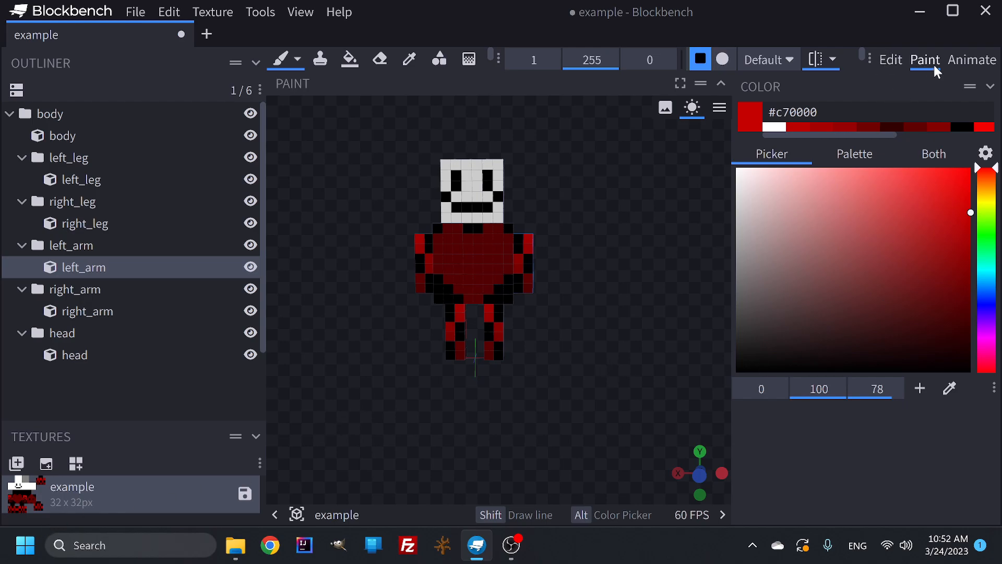
Switch to Animate mode and view the character model at an angle.
click(971, 61)
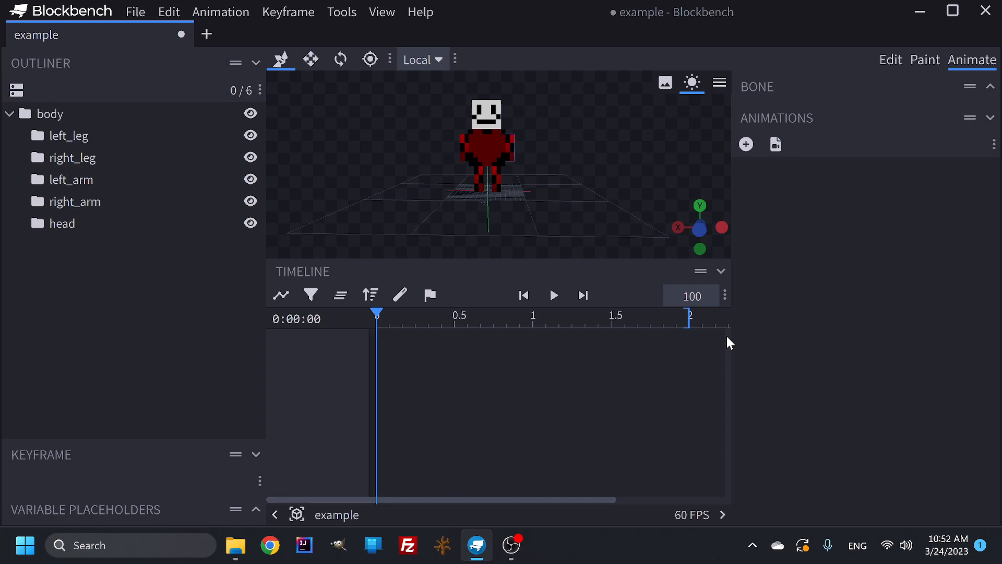
scroll(524, 185, up, 5)
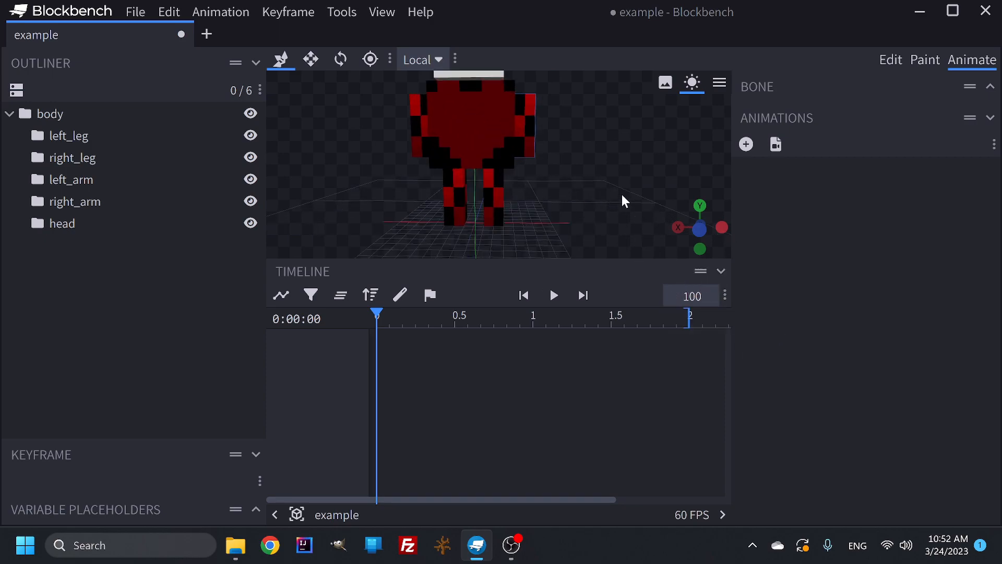
scroll(619, 191, down, 5)
drag(635, 239, 604, 210)
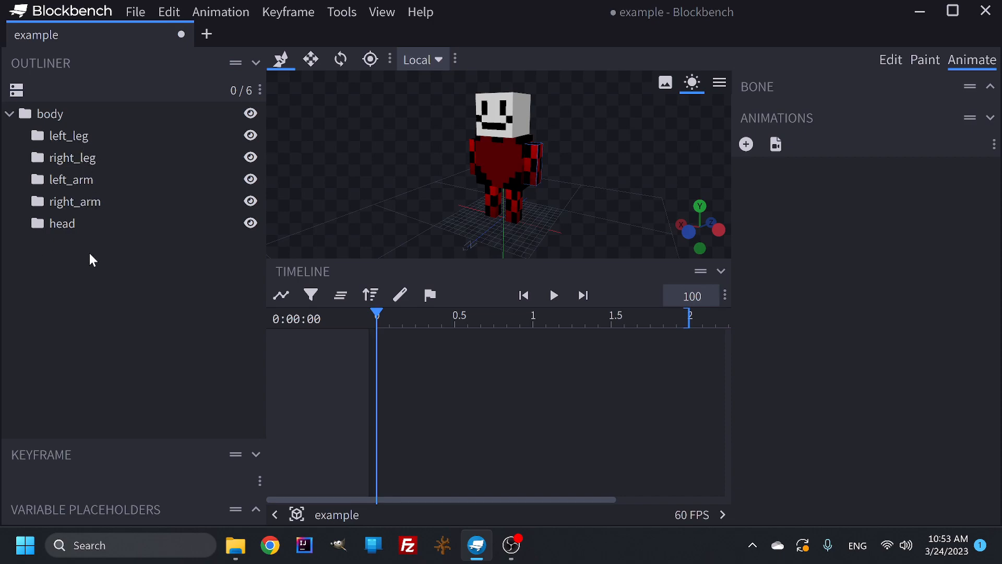
Add a new animation named animation.example.idle.
click(745, 144)
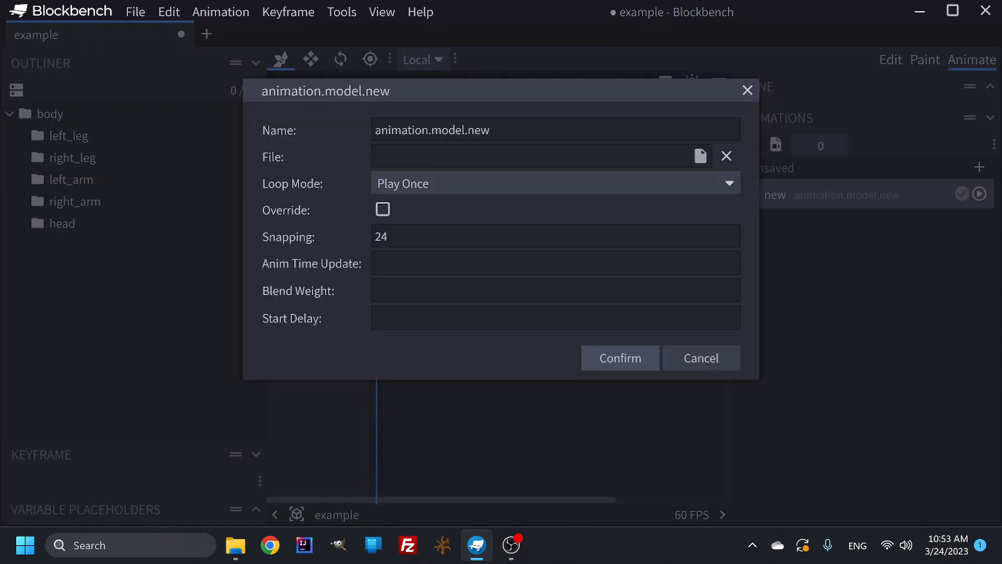
drag(465, 130, 431, 130)
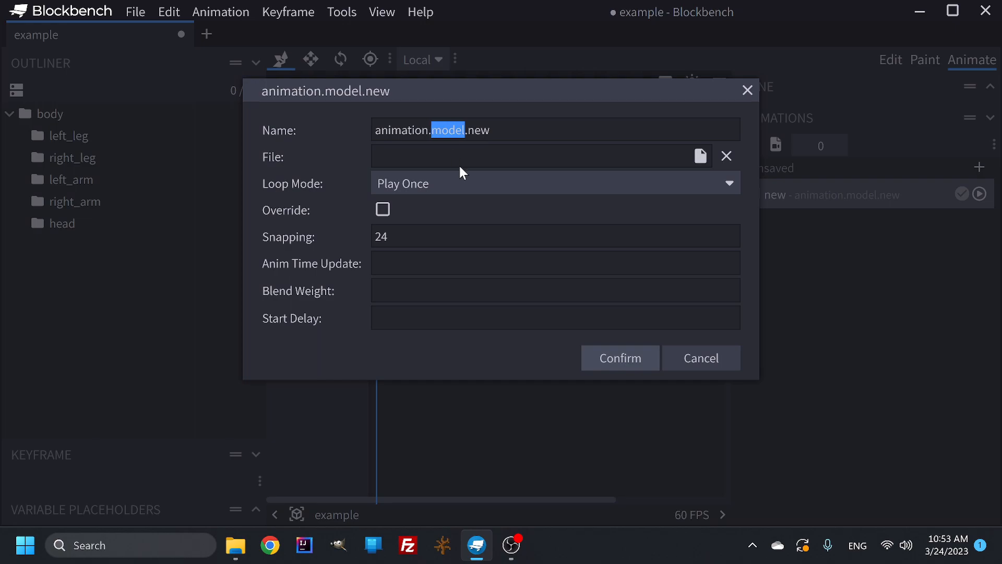
text(example)
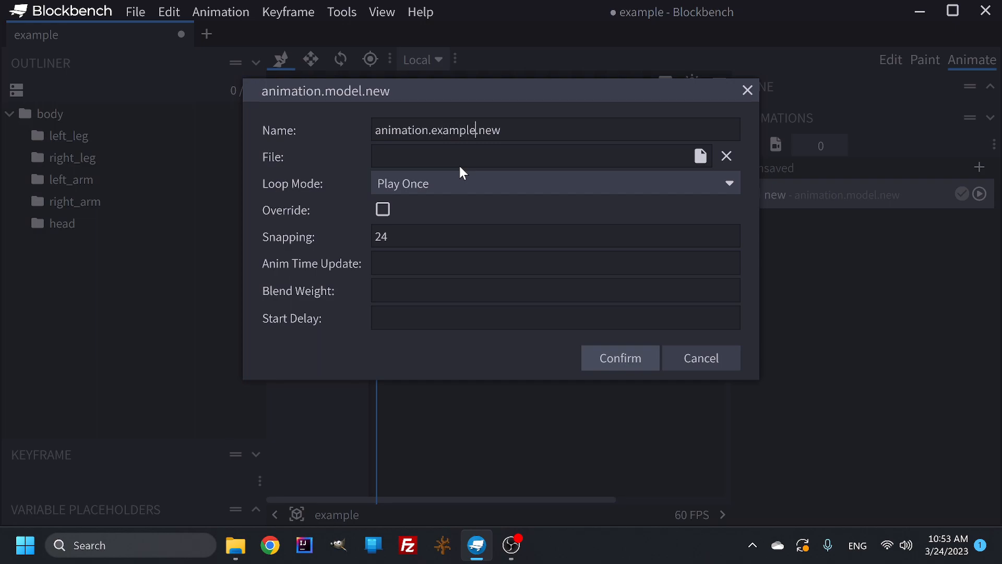
key(End)
key(BackSpace)
key(BackSpace)
key(BackSpace)
text(idle)
click(607, 365)
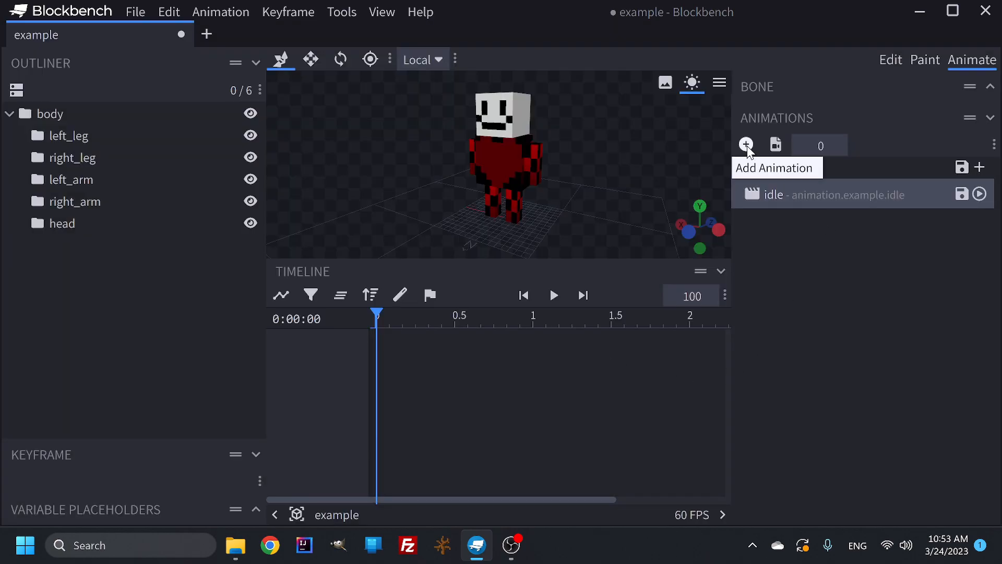
Set the idle animation's loop mode to Loop and check it in the animation's properties.
right_click(786, 192)
mouse_move(841, 286)
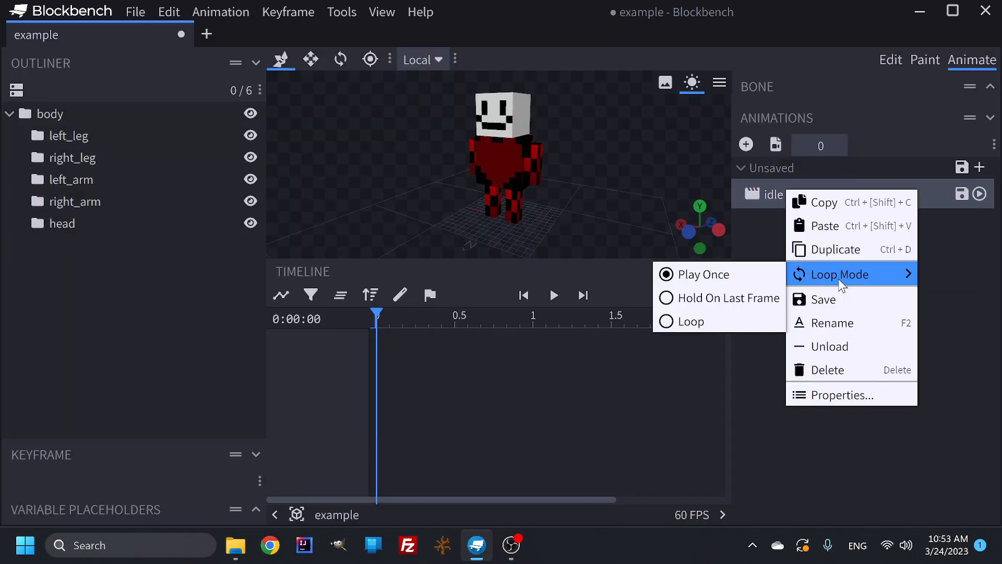
click(672, 319)
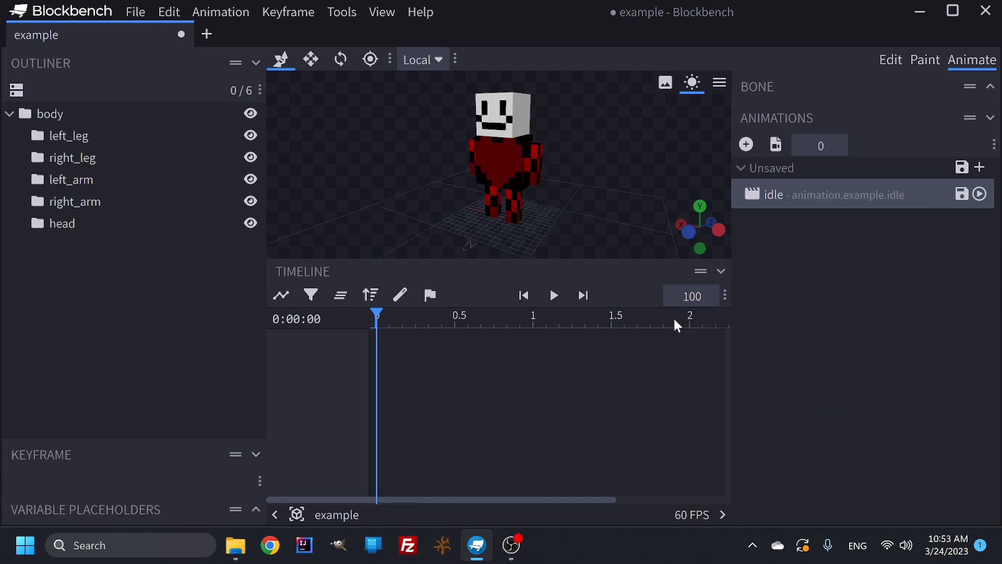
right_click(793, 192)
click(844, 394)
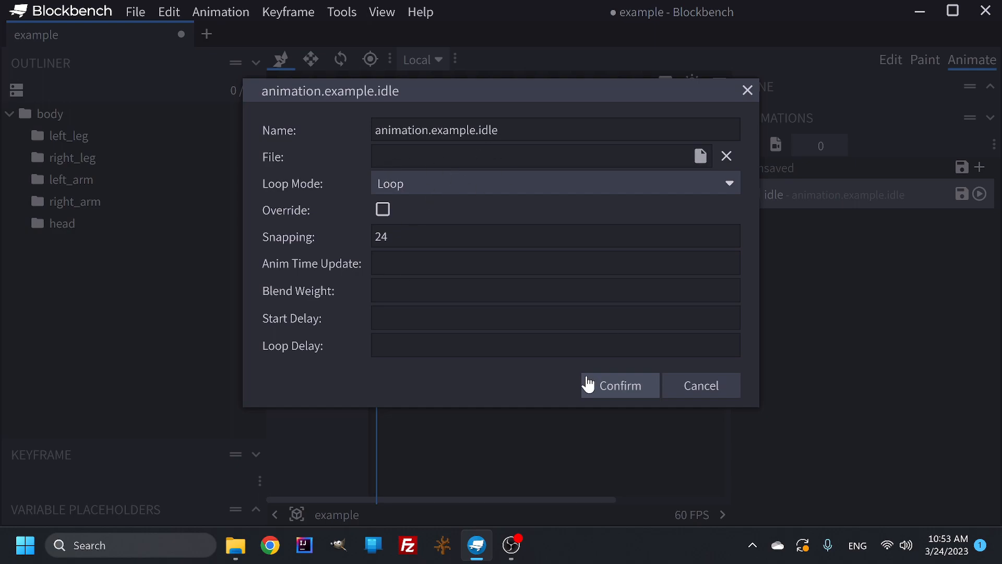
click(603, 394)
Add a second animation named animation.example.walk with its loop mode set to Loop.
click(745, 144)
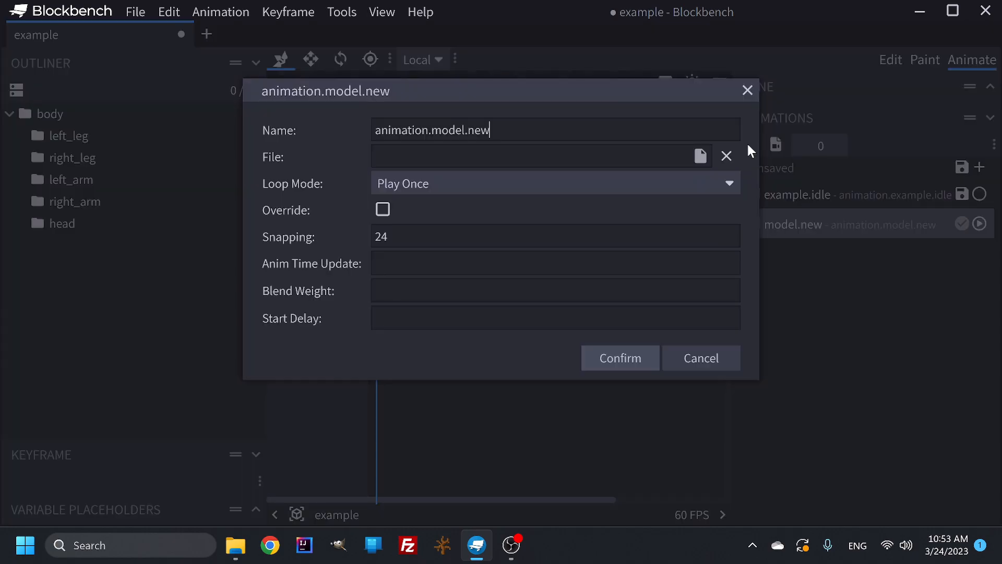
click(436, 185)
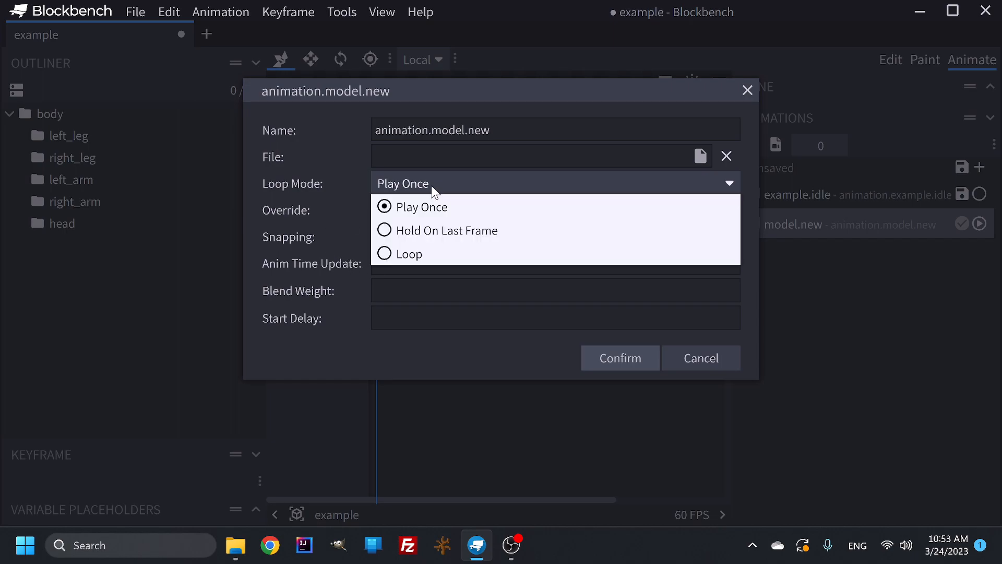
click(383, 253)
drag(490, 130, 431, 130)
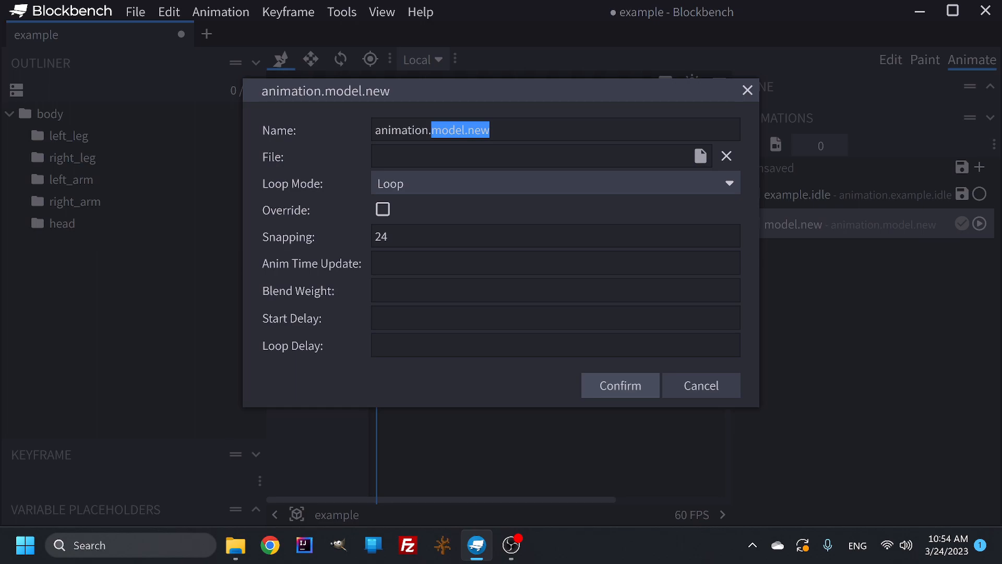
text(emalpl)
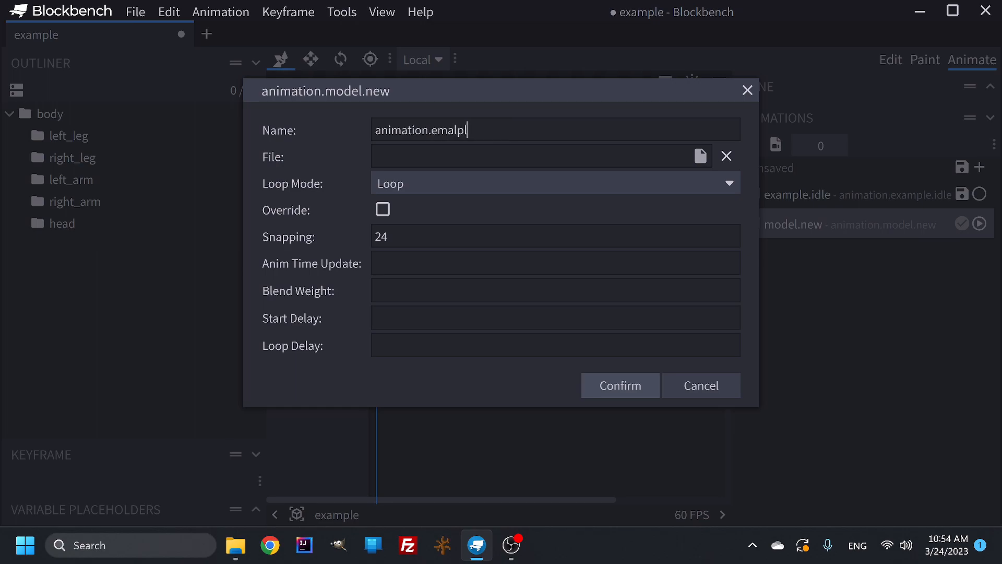
key(BackSpace)
text(xample.walk)
click(631, 385)
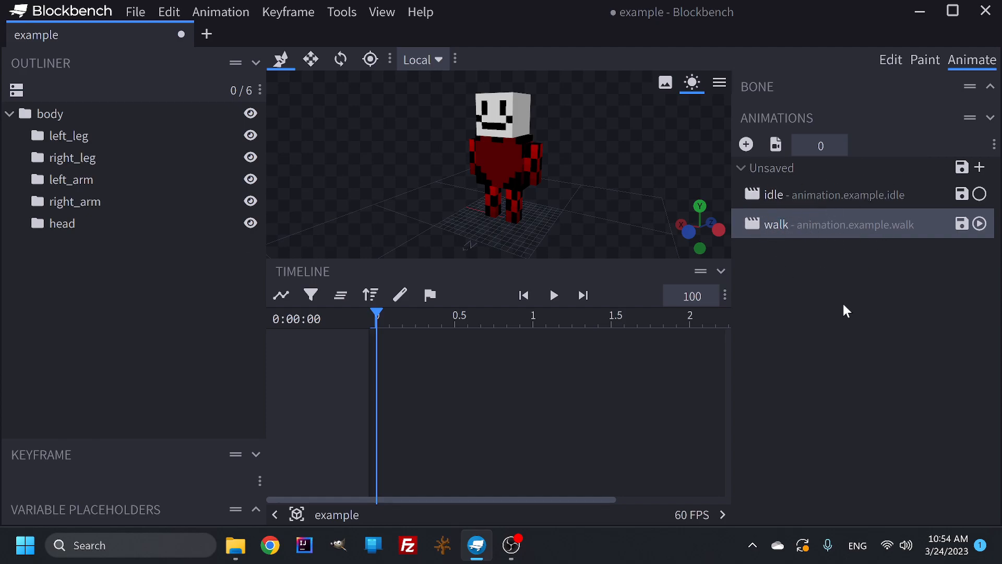
Make idle the active animation and, in Edit mode, move the left_leg group out of body to the outliner's top level.
click(796, 193)
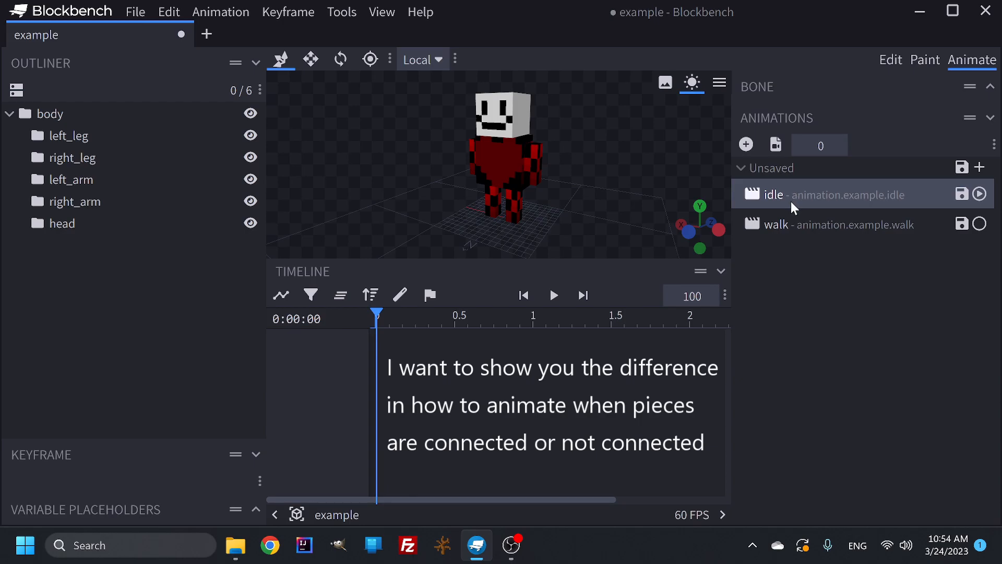
click(88, 114)
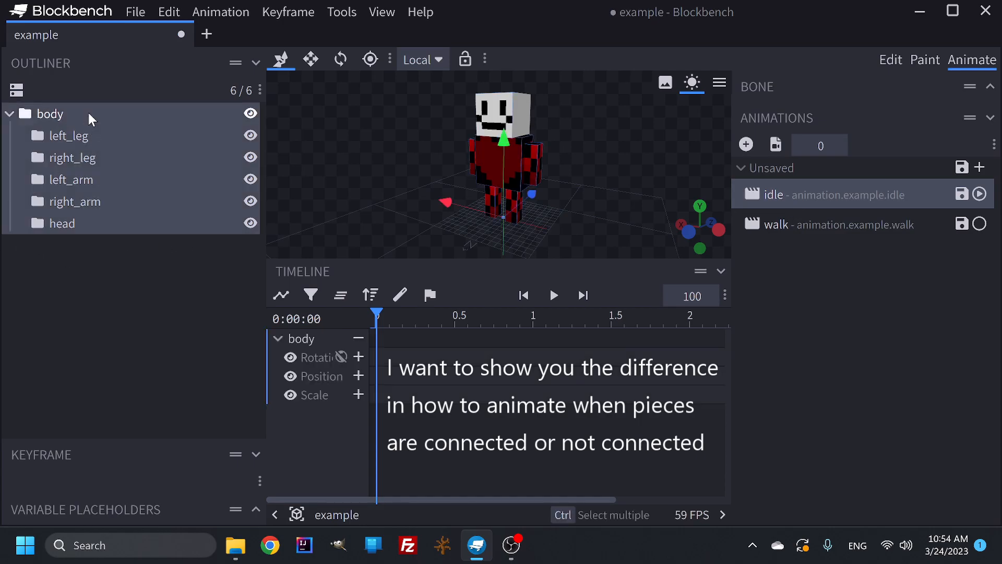
click(891, 62)
click(93, 382)
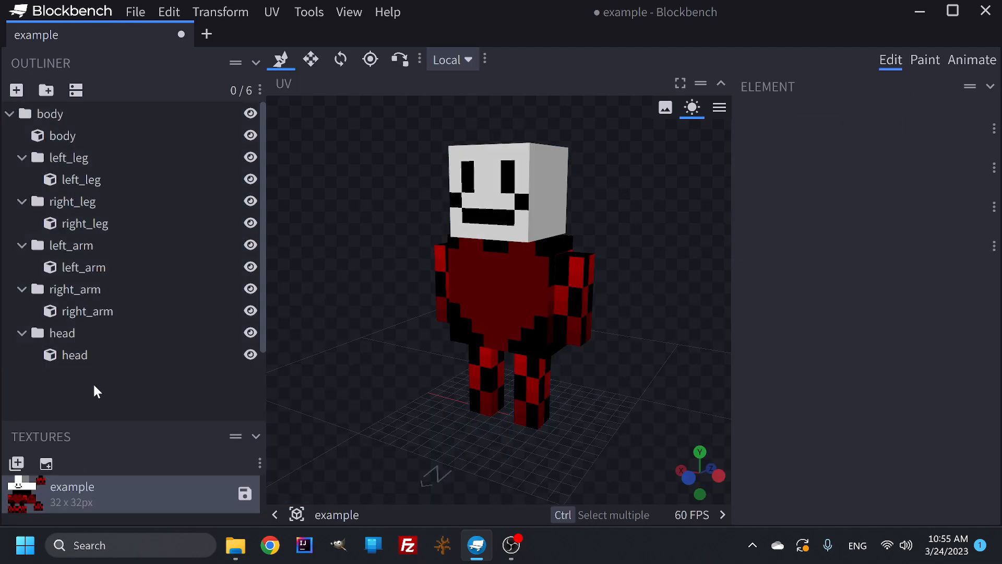
scroll(90, 338, down, 2)
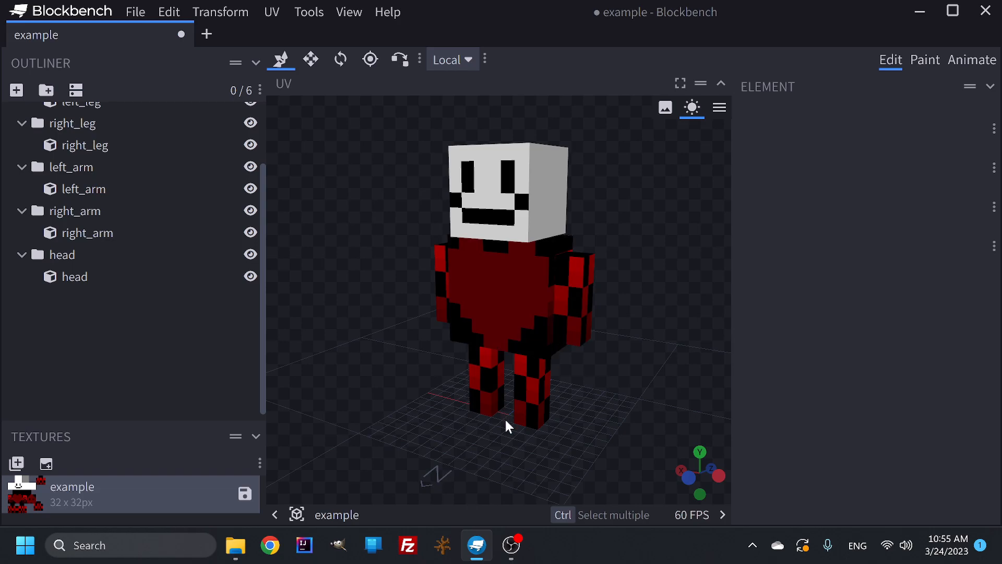
drag(69, 166, 67, 378)
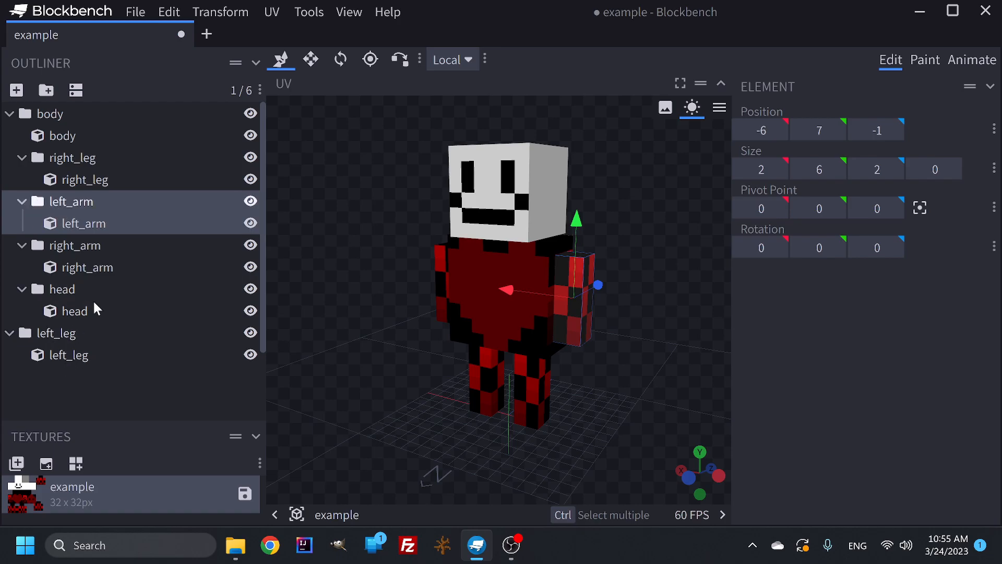
click(10, 114)
click(9, 136)
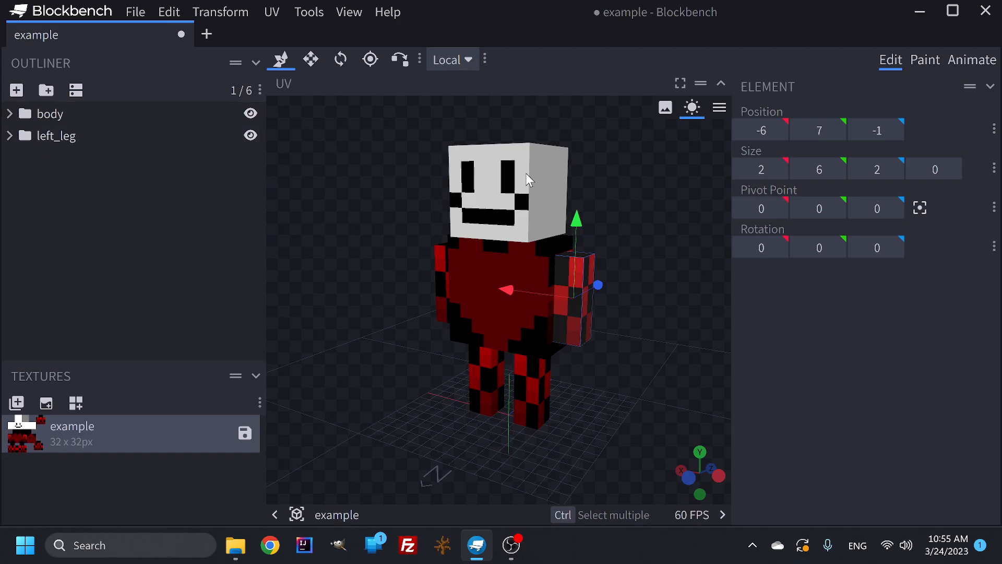
In Animate mode, remove left_arm from the timeline and add position keyframes to left_leg at 0 and 1 second.
click(971, 61)
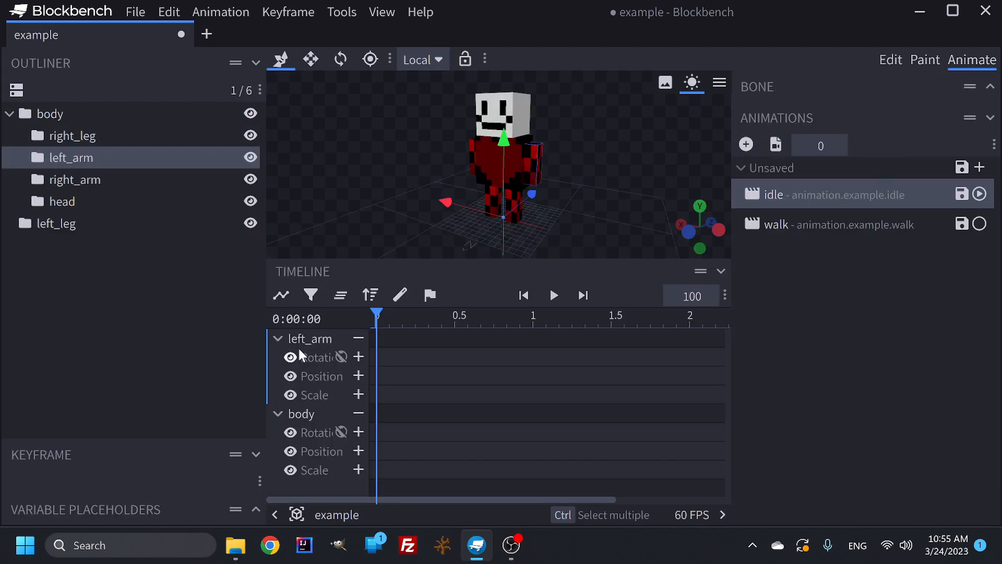
click(358, 338)
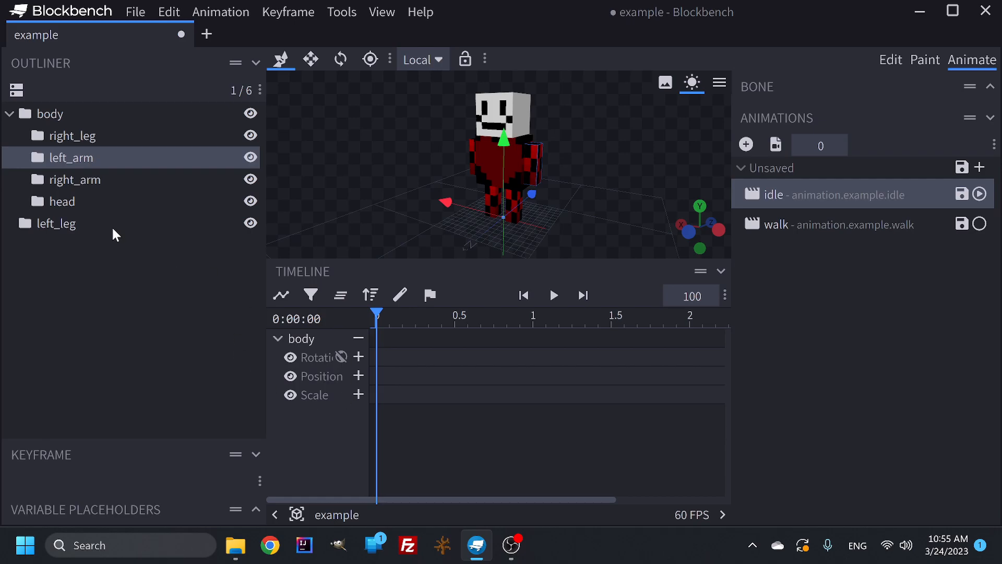
click(72, 230)
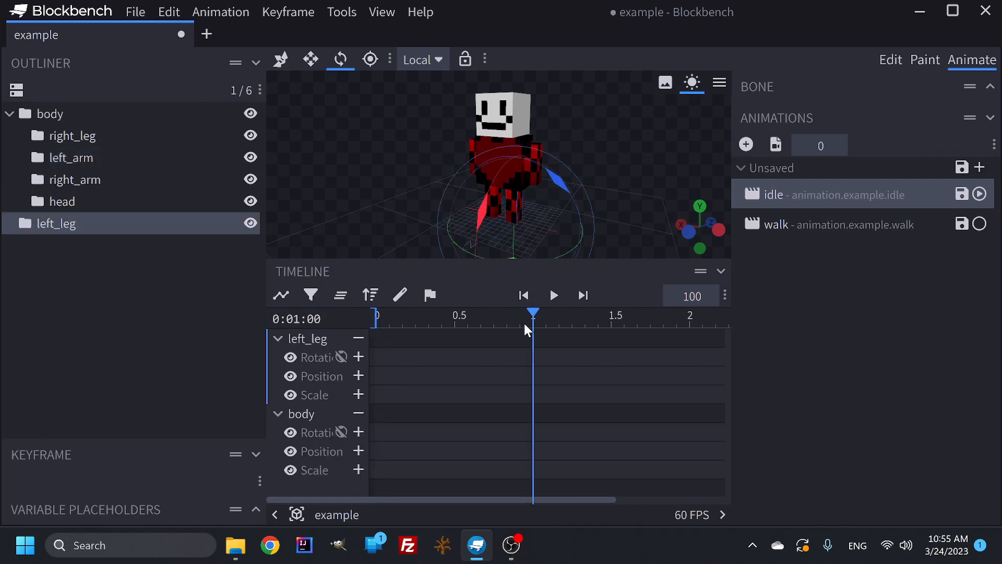
drag(525, 325, 355, 326)
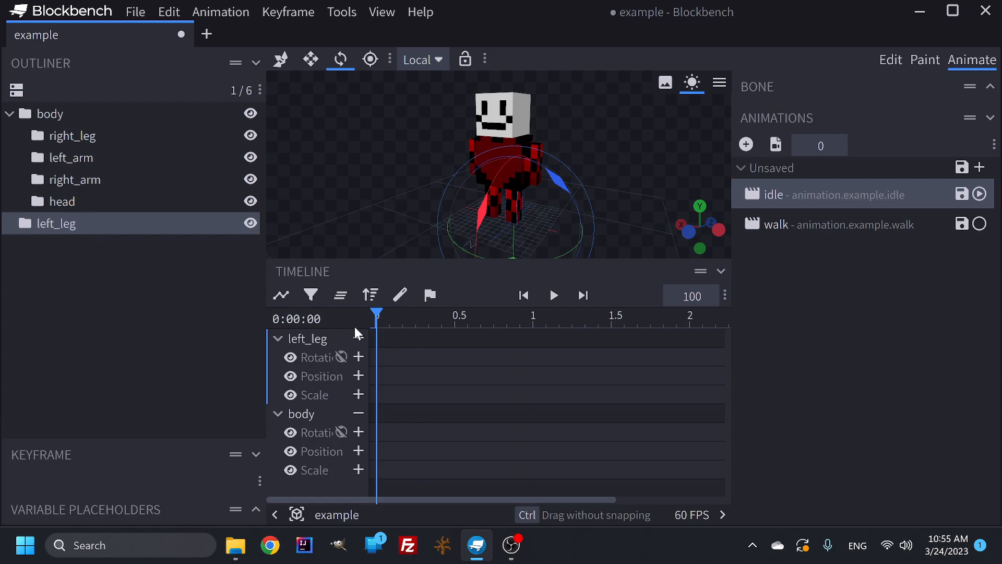
click(358, 375)
click(532, 322)
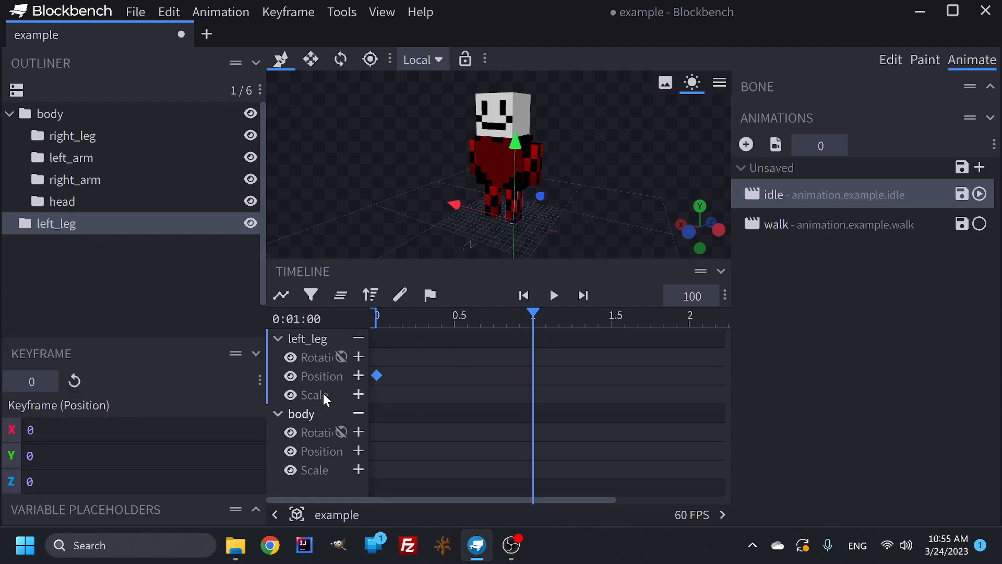
click(358, 375)
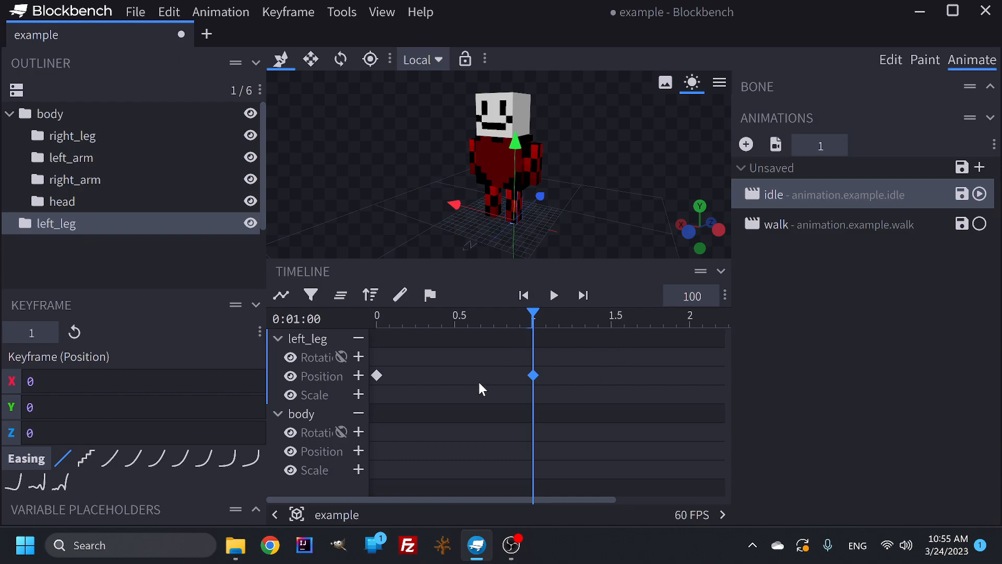
Add a left_leg position keyframe at 0.5 seconds with Y set to 1.
click(376, 375)
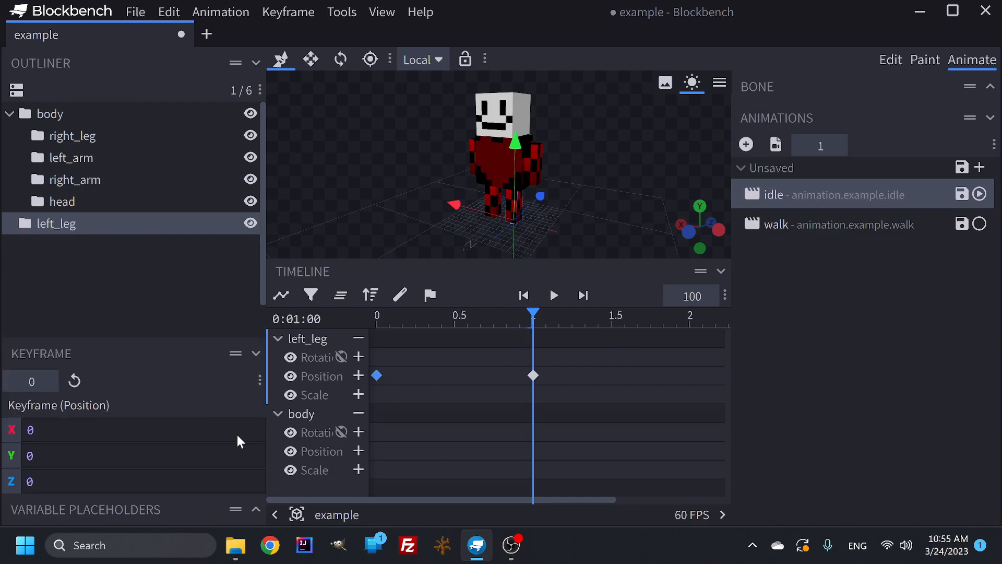
click(533, 377)
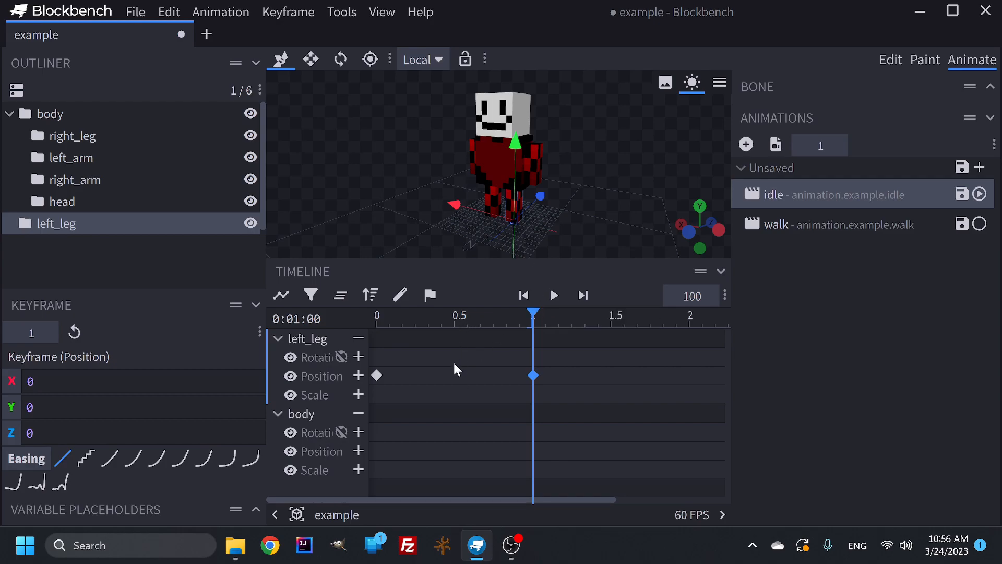
click(455, 324)
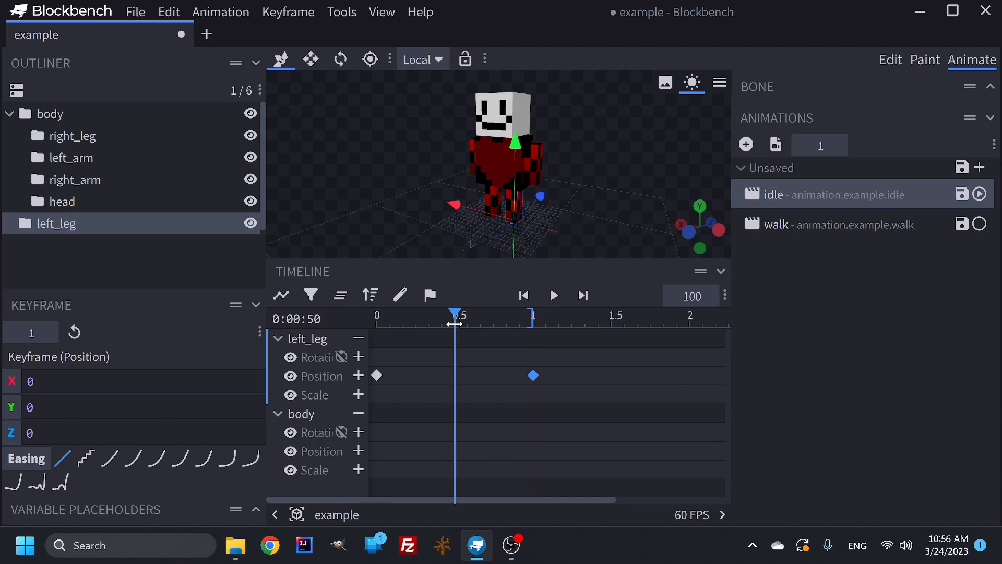
click(358, 375)
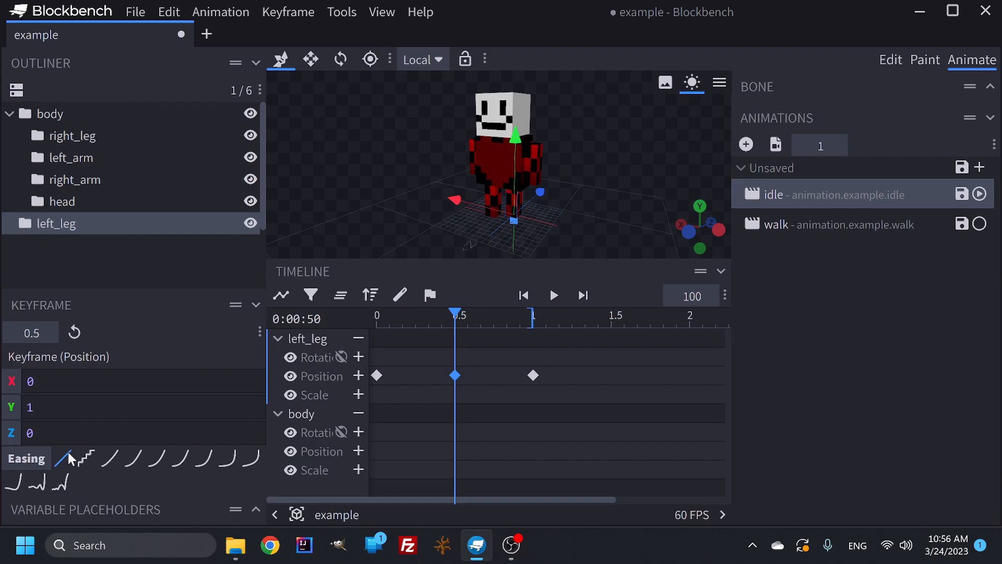
Play the idle animation and watch the left leg's movement up close before stopping playback.
click(554, 295)
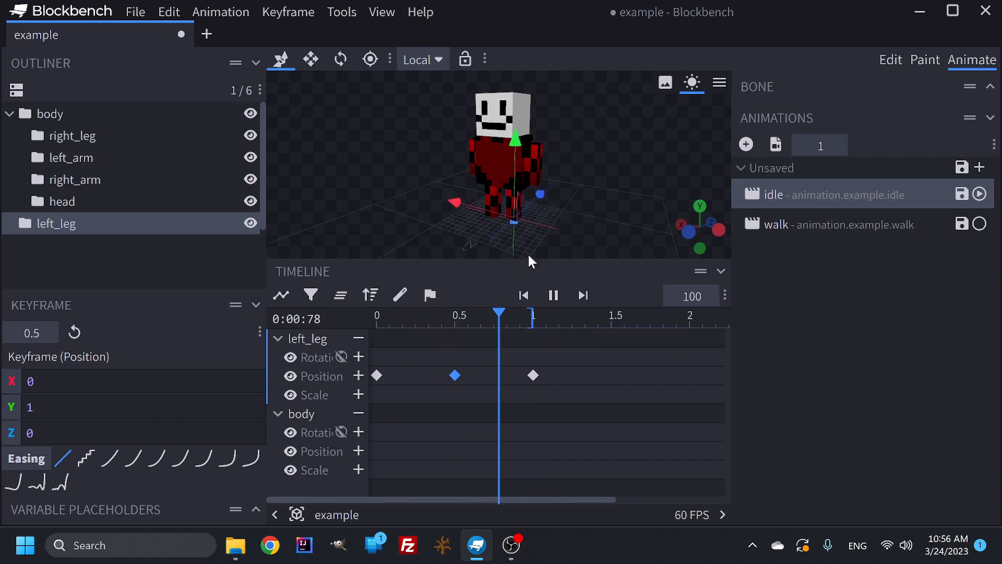
scroll(577, 222, up, 3)
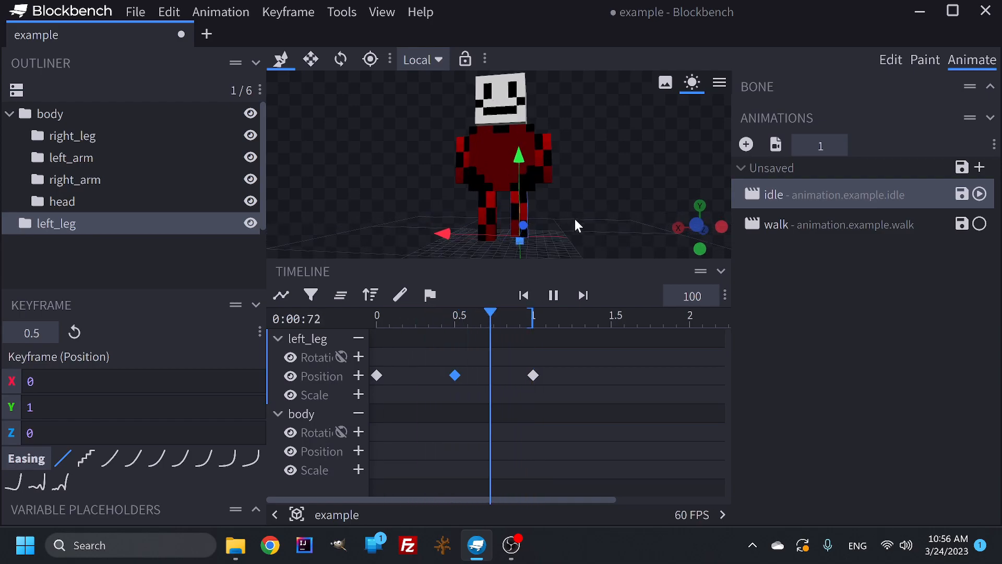
mouse_move(616, 203)
mouse_down()
mouse_move(608, 195)
mouse_move(610, 219)
mouse_move(608, 211)
mouse_up()
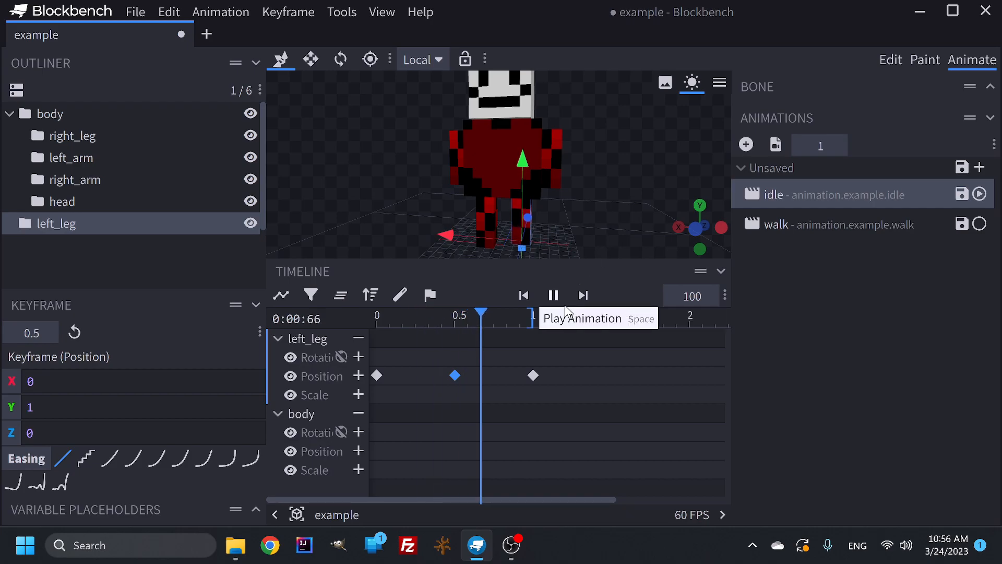
click(553, 295)
Copy left_leg's three position keyframes to body, align them at 0, 0.5 and 1 second, and play the idle animation.
drag(559, 364, 370, 387)
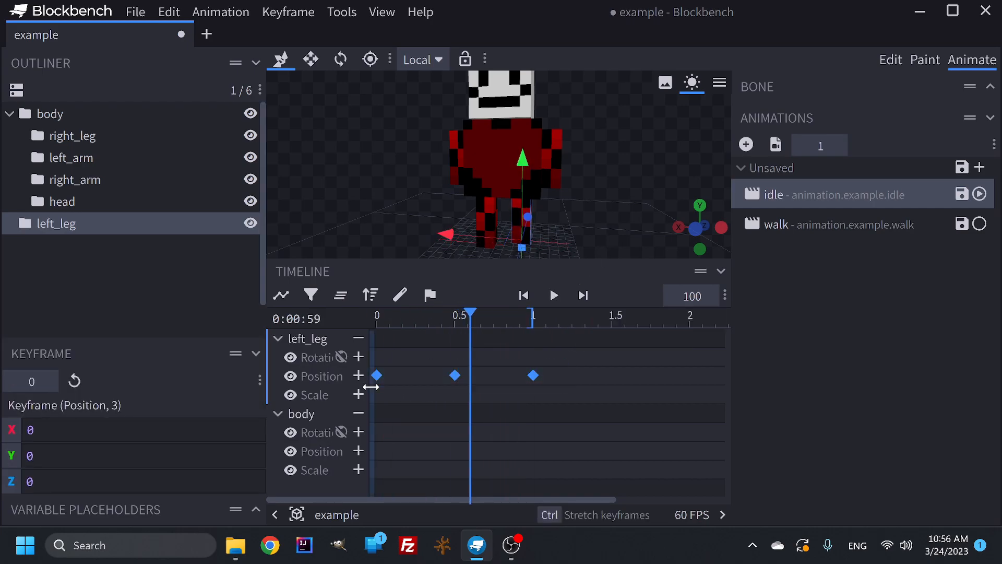
click(381, 448)
key(ctrl+v)
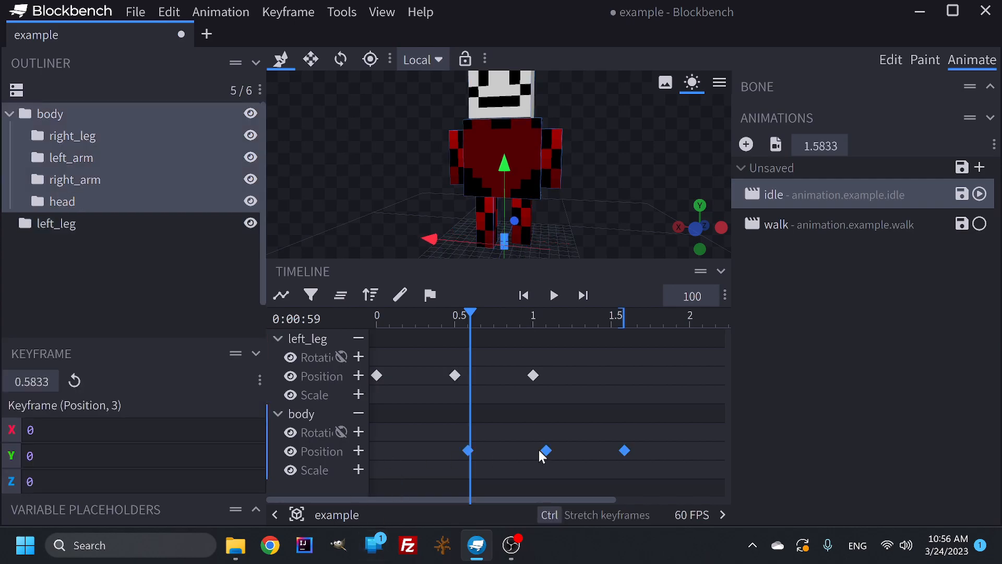
drag(543, 451, 452, 459)
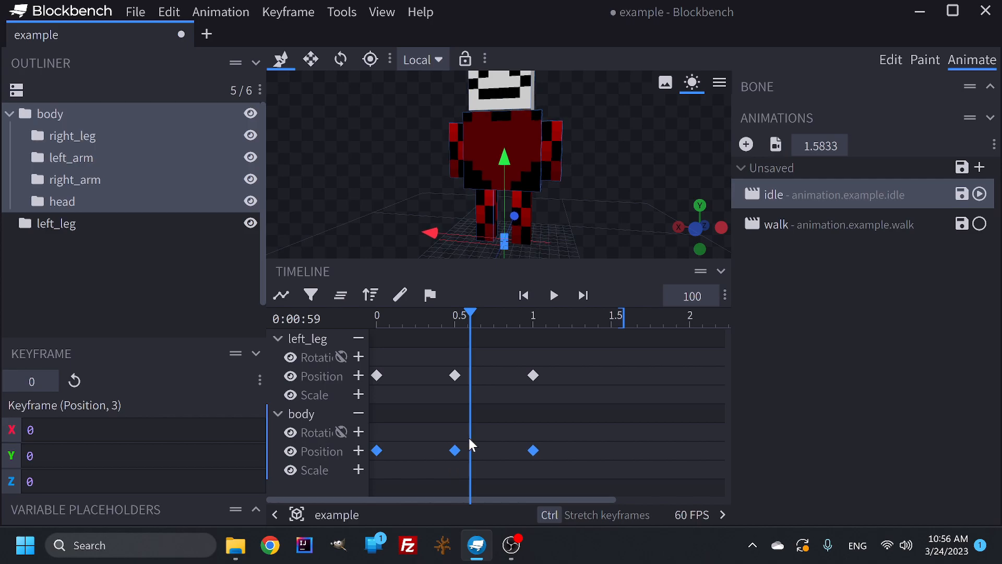
click(554, 295)
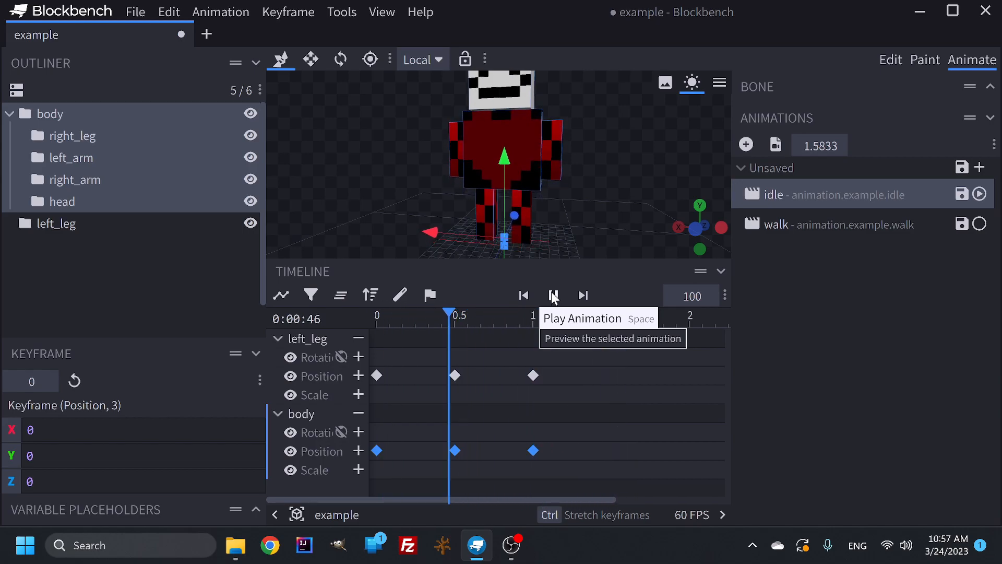
Delete left_leg's position keyframes and set Y to -1 on body's 0.5-second position keyframe.
drag(571, 362, 370, 388)
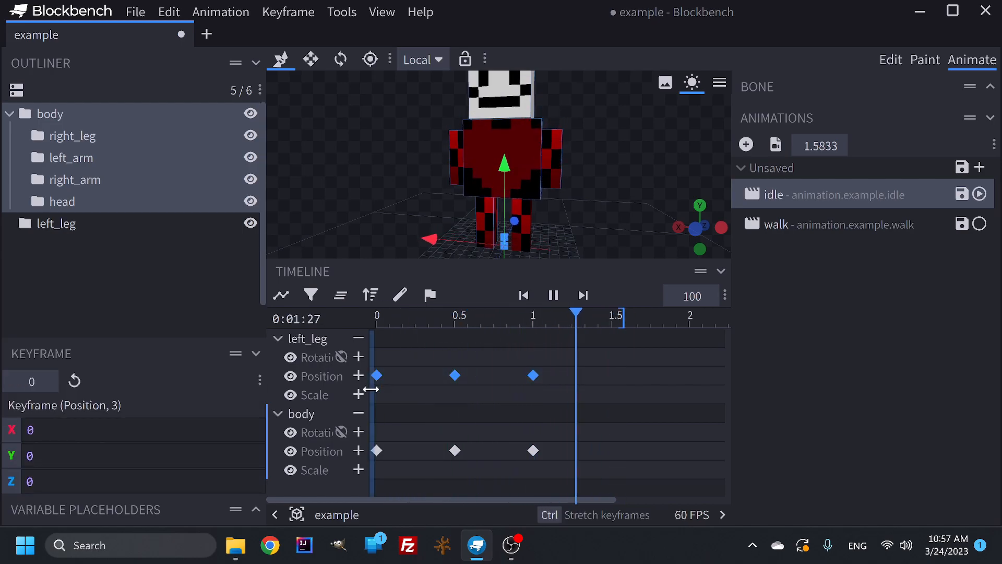
key(Delete)
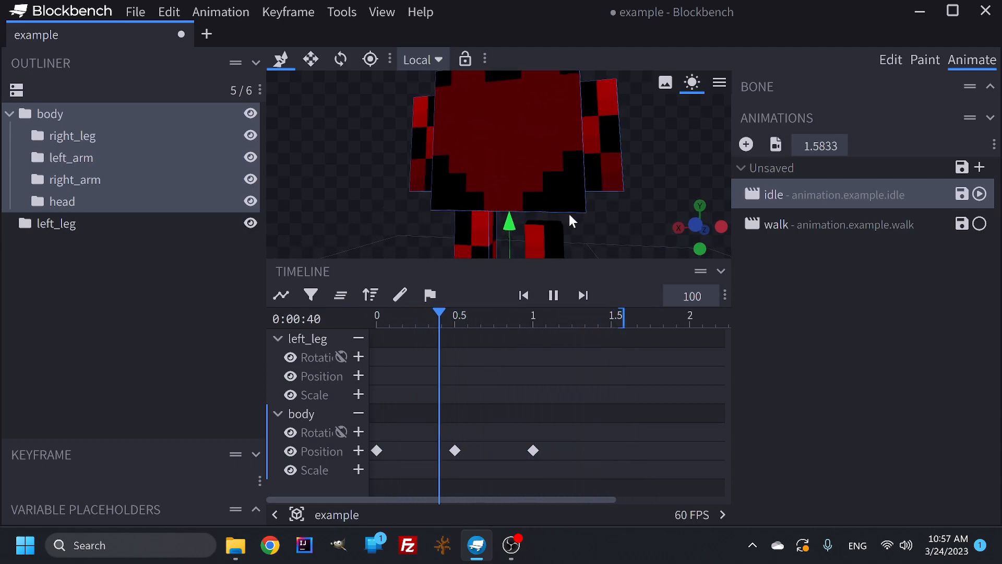
click(454, 450)
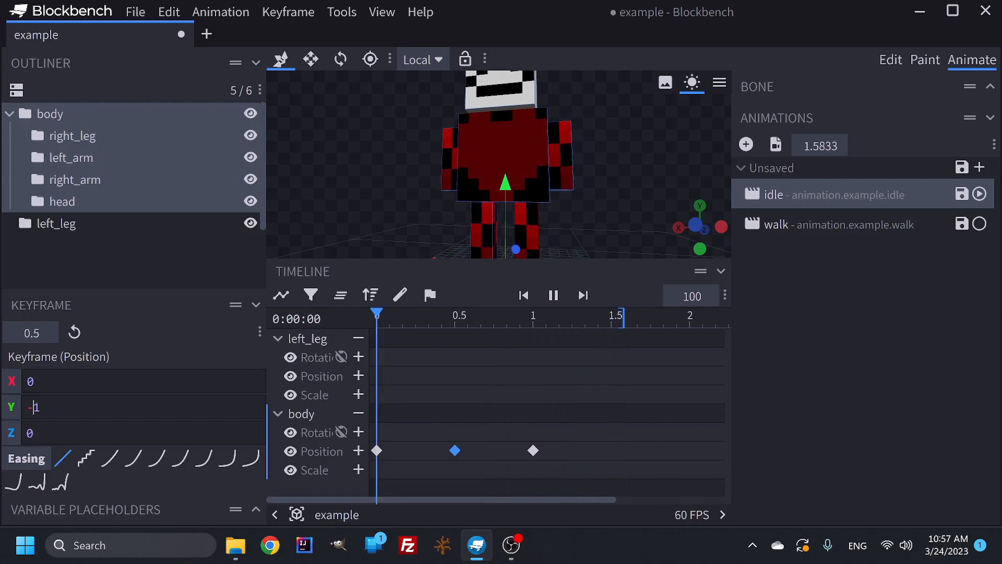
text(-)
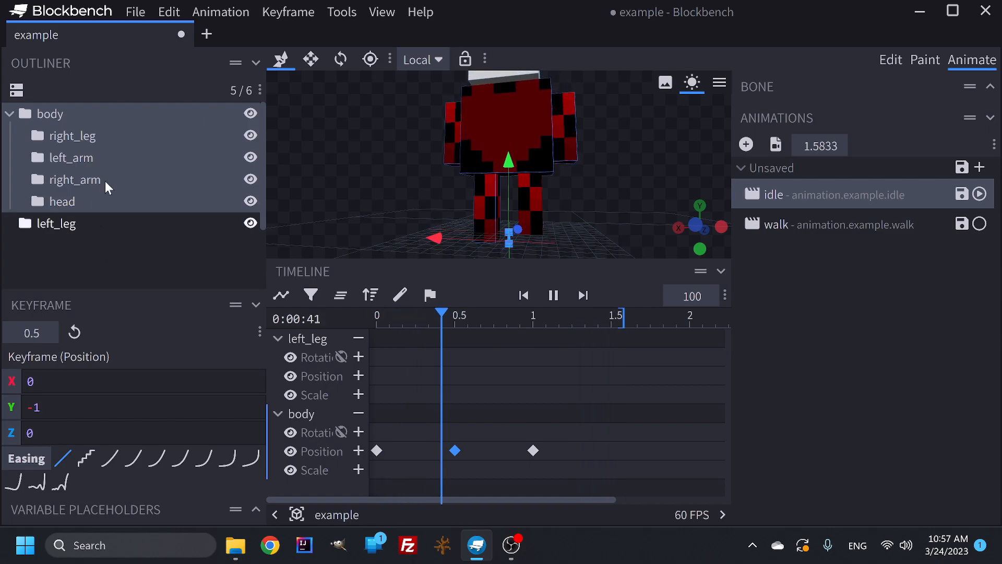
Paste the copied position keyframes onto right_leg starting at 0 seconds and align the middle one to 0.5 seconds.
click(114, 139)
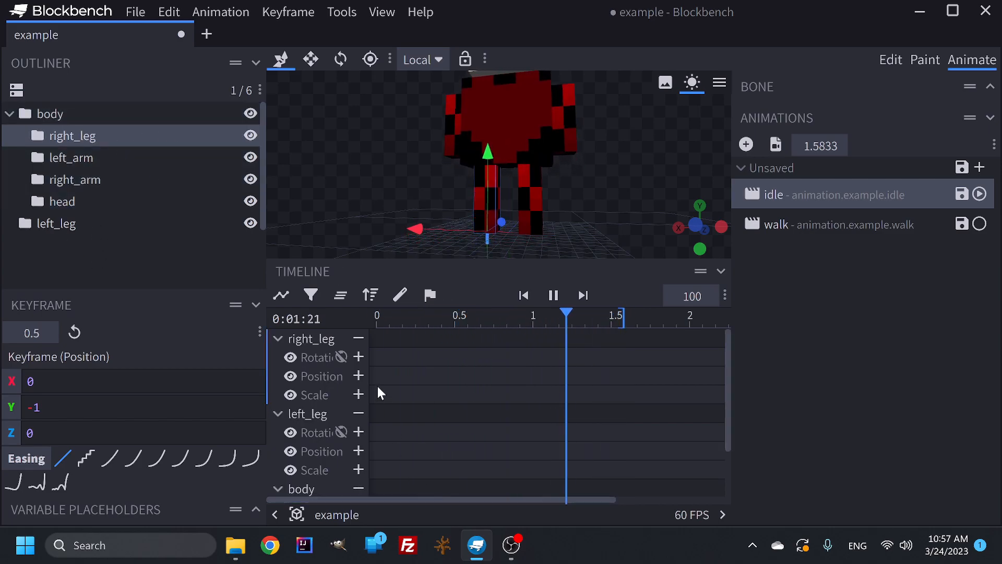
click(400, 371)
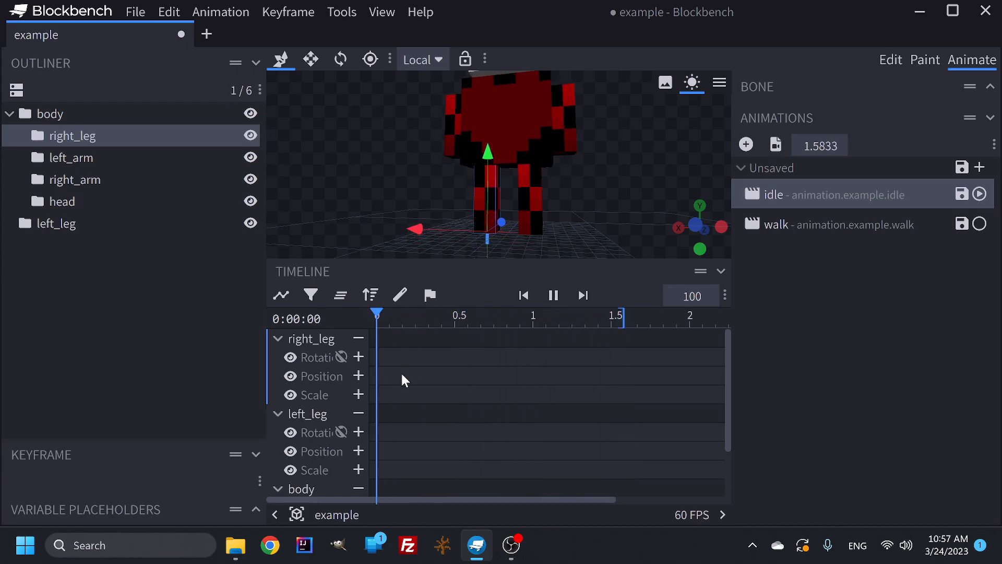
key(ctrl+v)
drag(534, 376, 443, 375)
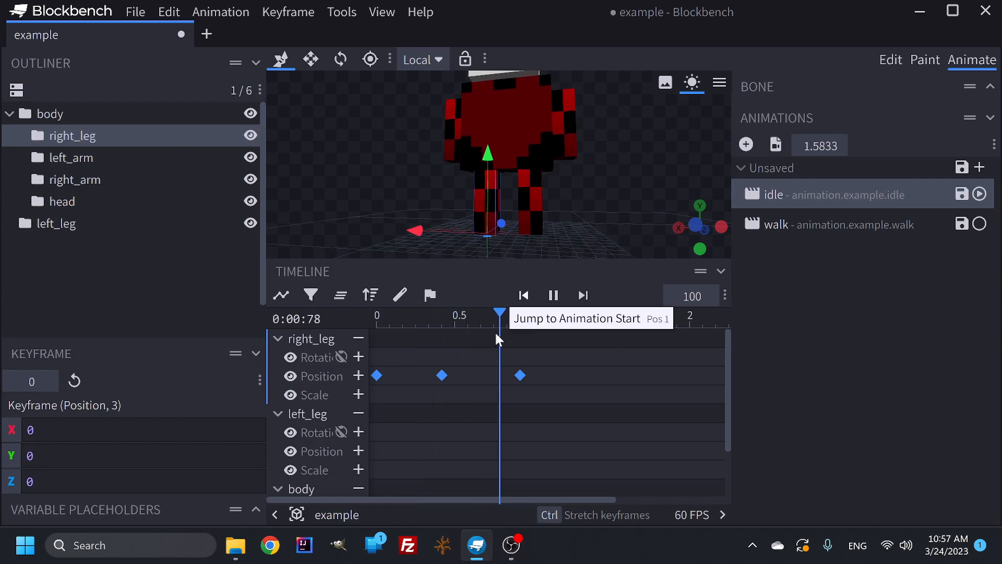
drag(600, 182, 506, 175)
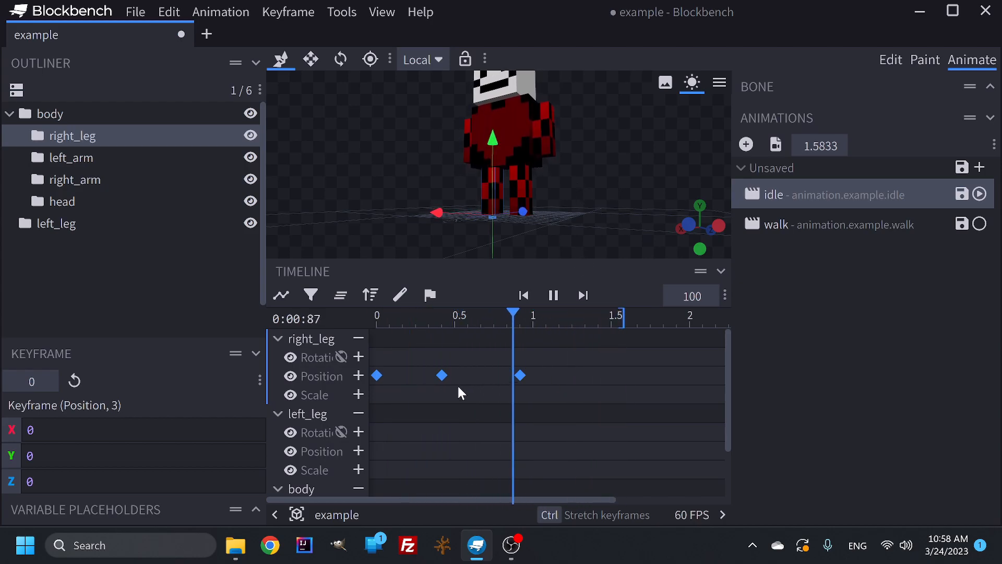
mouse_move(442, 376)
mouse_down()
mouse_move(468, 359)
mouse_move(439, 384)
mouse_move(454, 377)
mouse_up()
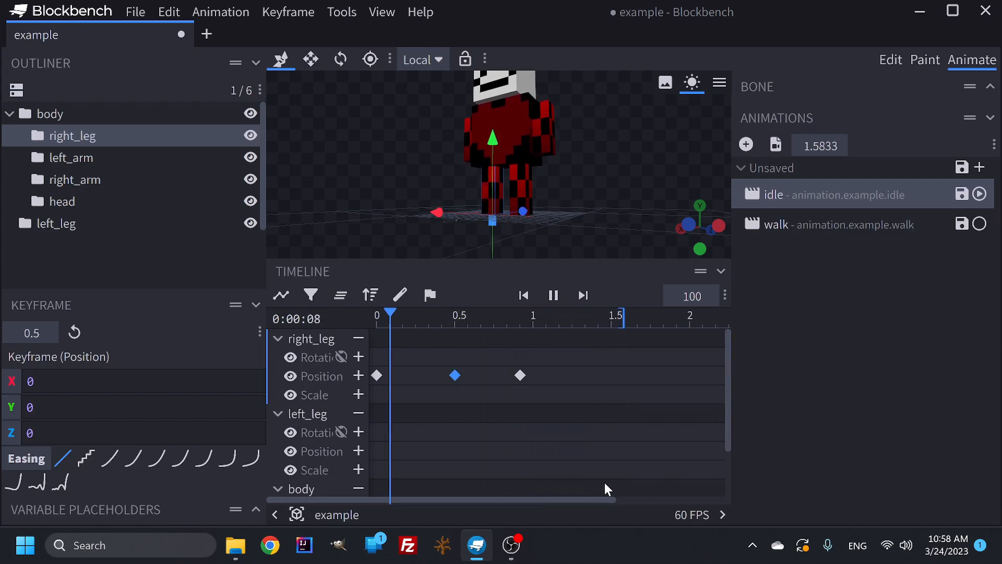
Remove left_leg from the timeline and set Y to 1 on right_leg's 0.5-second position keyframe.
scroll(611, 402, down, 2)
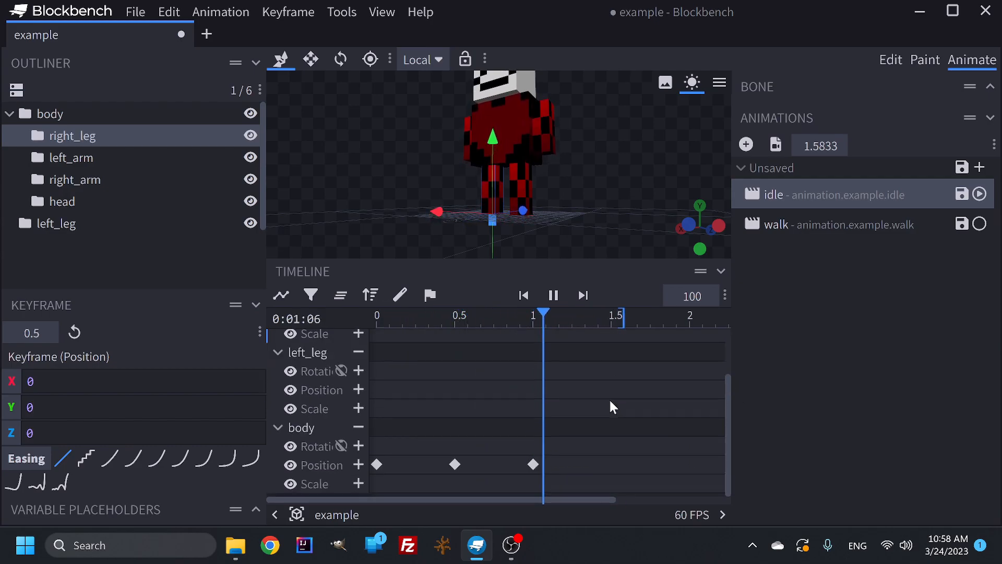
click(359, 352)
click(456, 452)
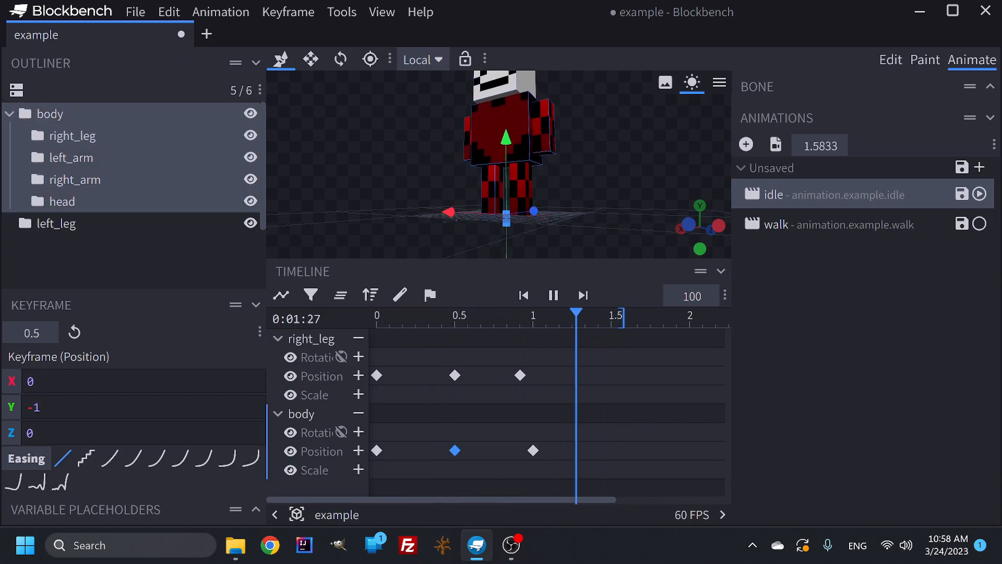
click(457, 376)
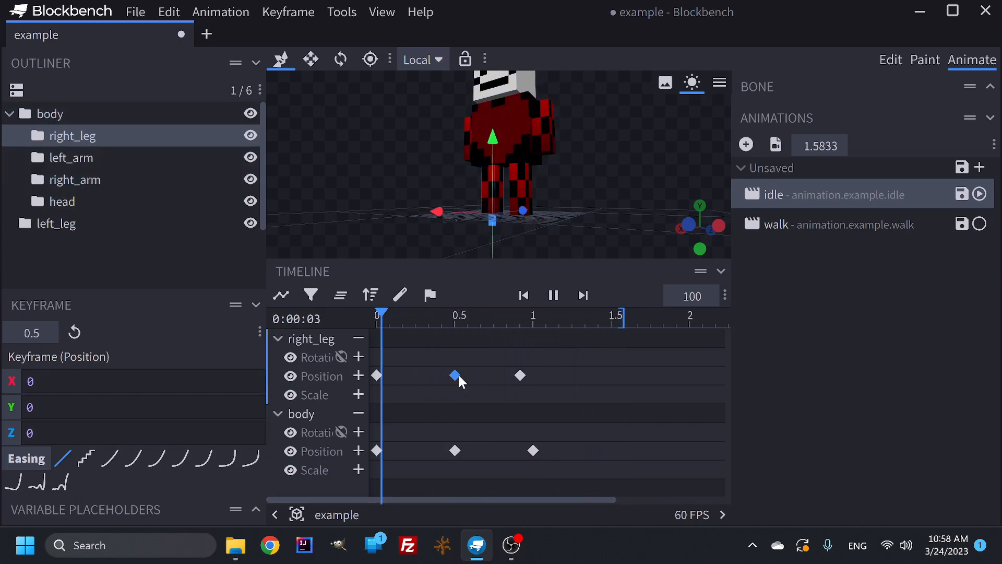
click(35, 407)
key(BackSpace)
text(1)
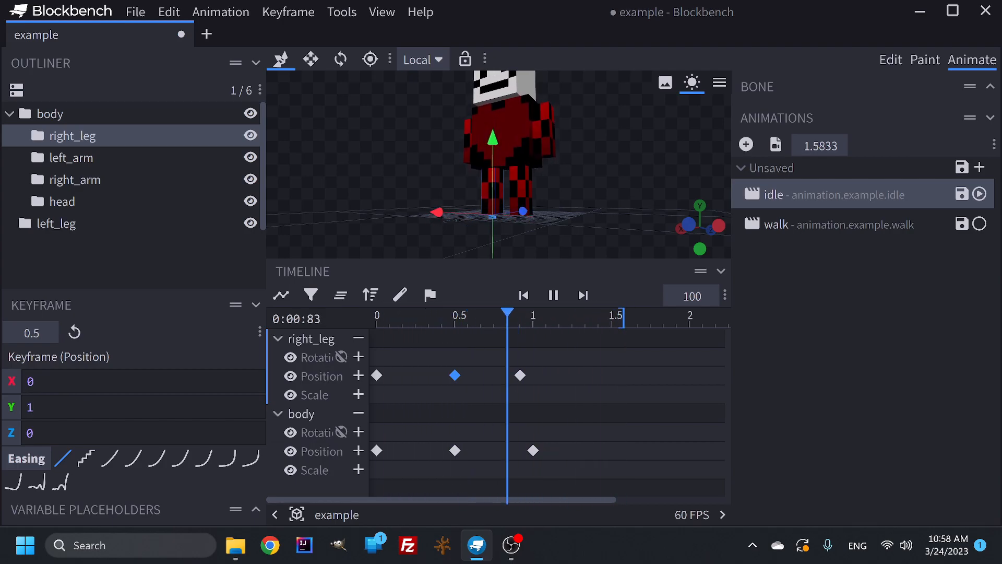
Move right_leg's last position keyframe to 1 second, then check the poses at 0.5, 1 and 0 seconds and play the animation.
click(532, 450)
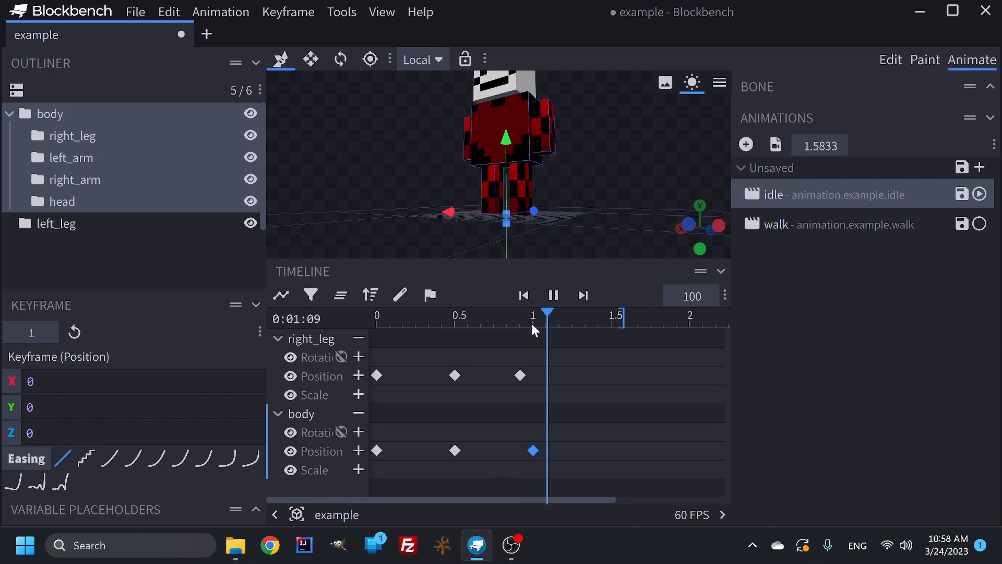
drag(520, 376, 533, 375)
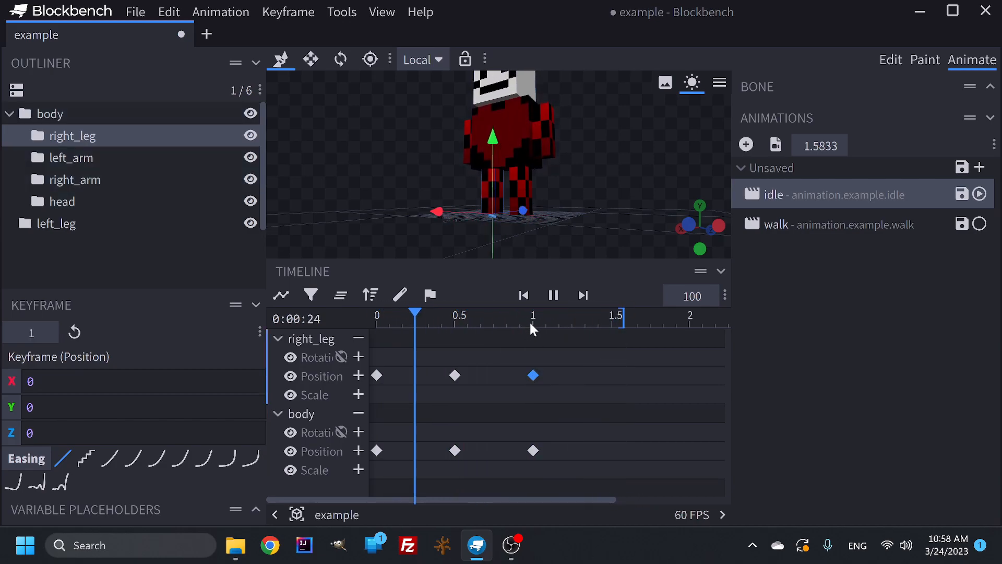
click(453, 323)
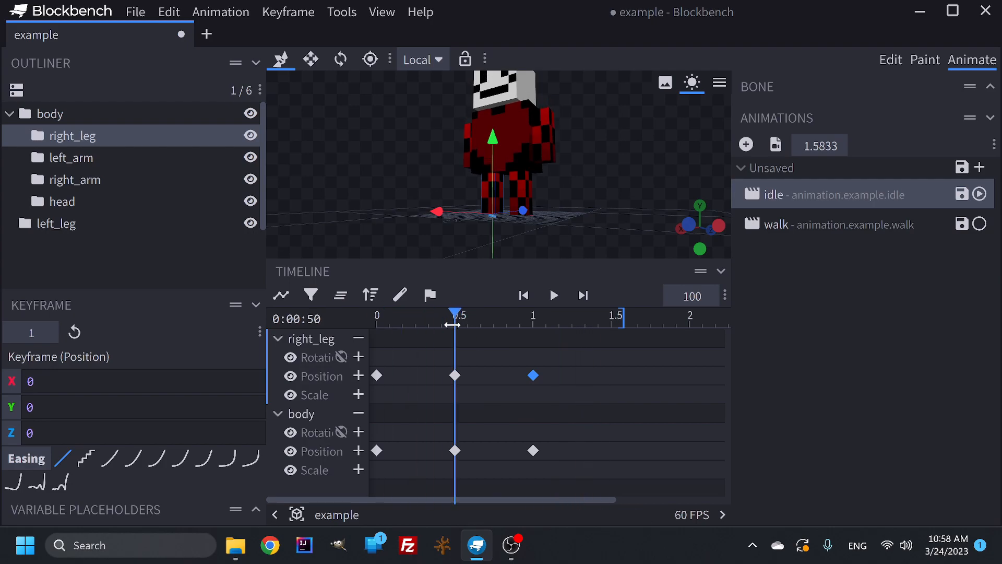
click(531, 323)
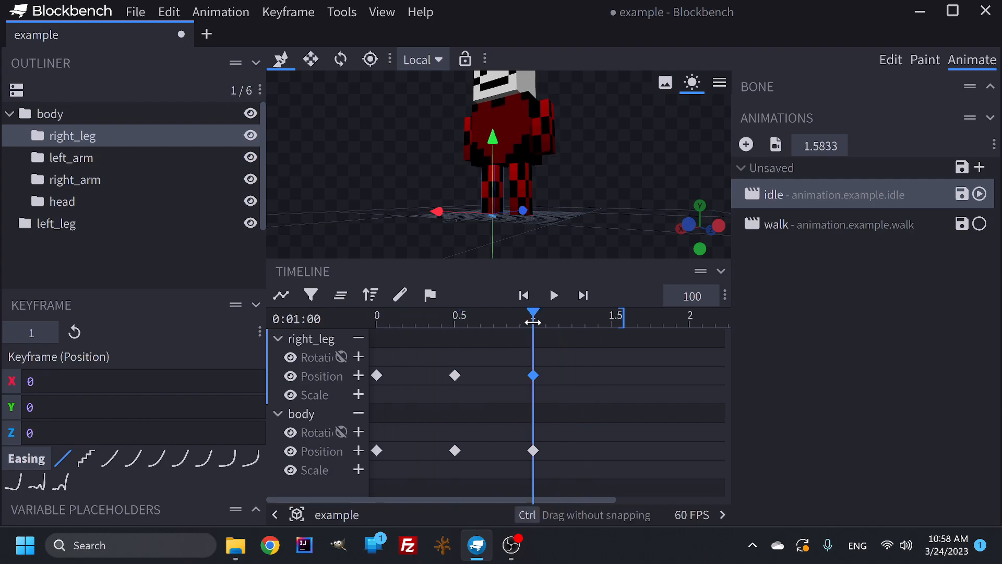
drag(383, 326, 374, 317)
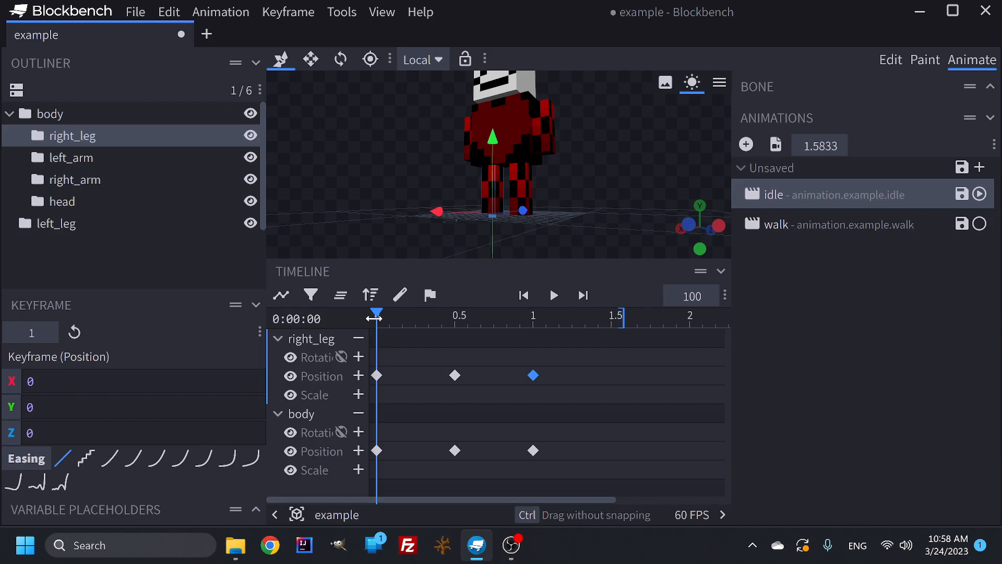
click(554, 295)
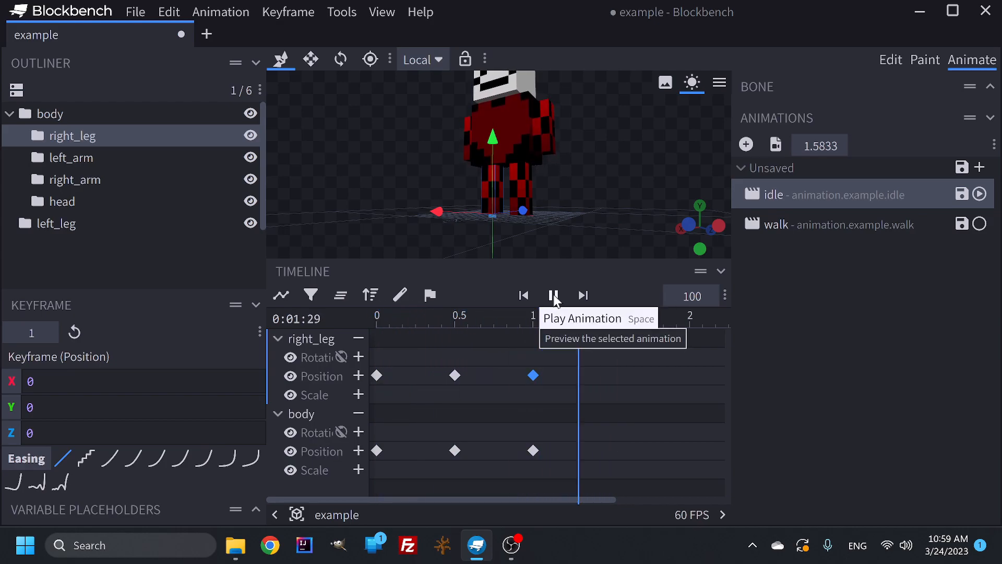
Compare the 0.5-second position keyframe values of right_leg and body.
click(455, 375)
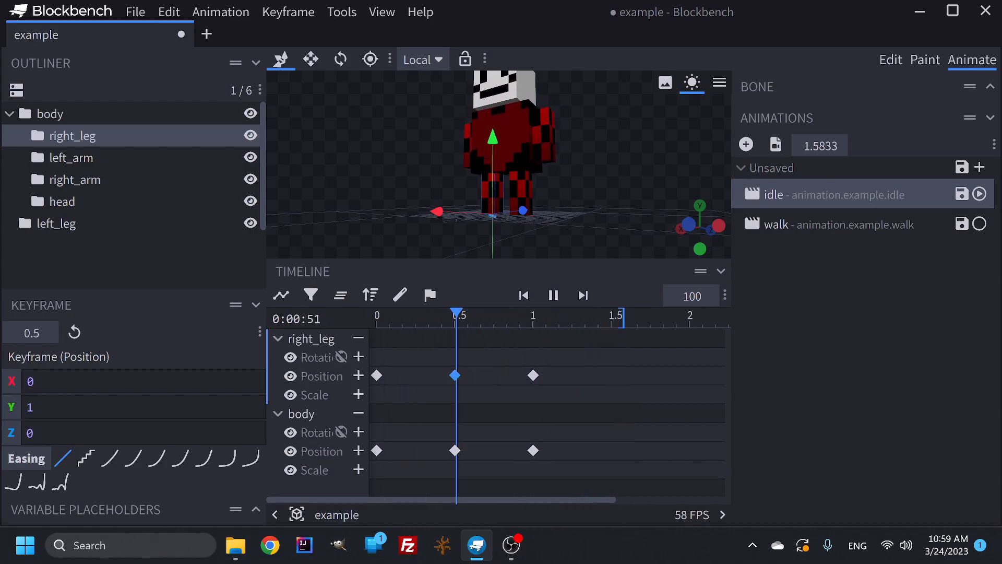
click(455, 450)
click(455, 376)
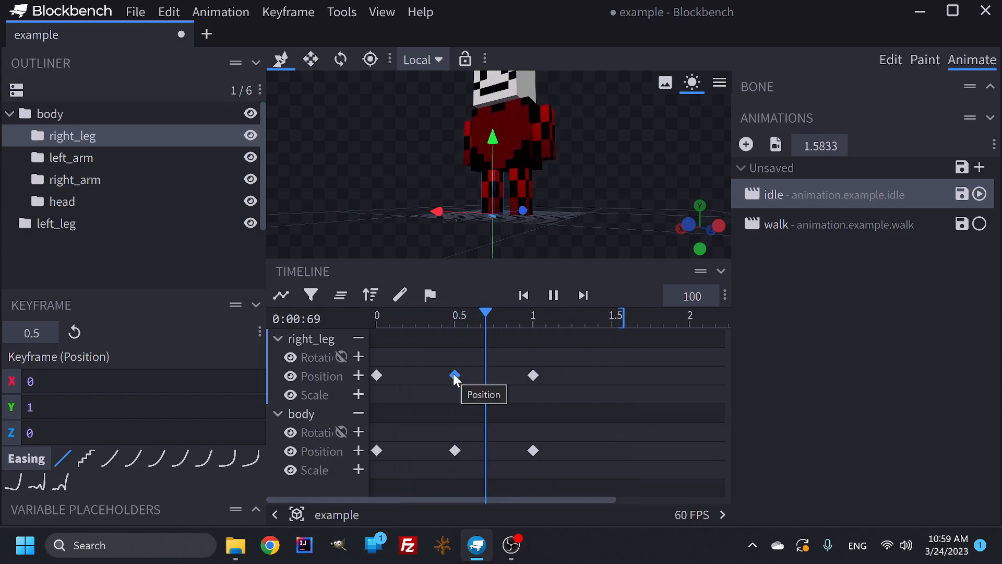
Move the left_leg group back into body in Edit mode, and in Animate mode add left_leg position keyframes at 0 and 1 second.
click(890, 60)
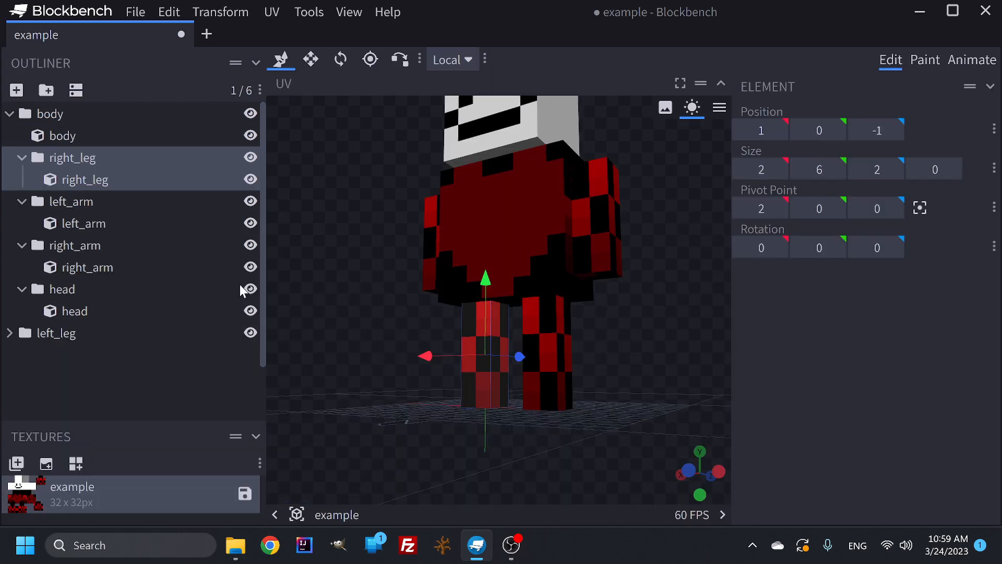
drag(40, 331, 60, 290)
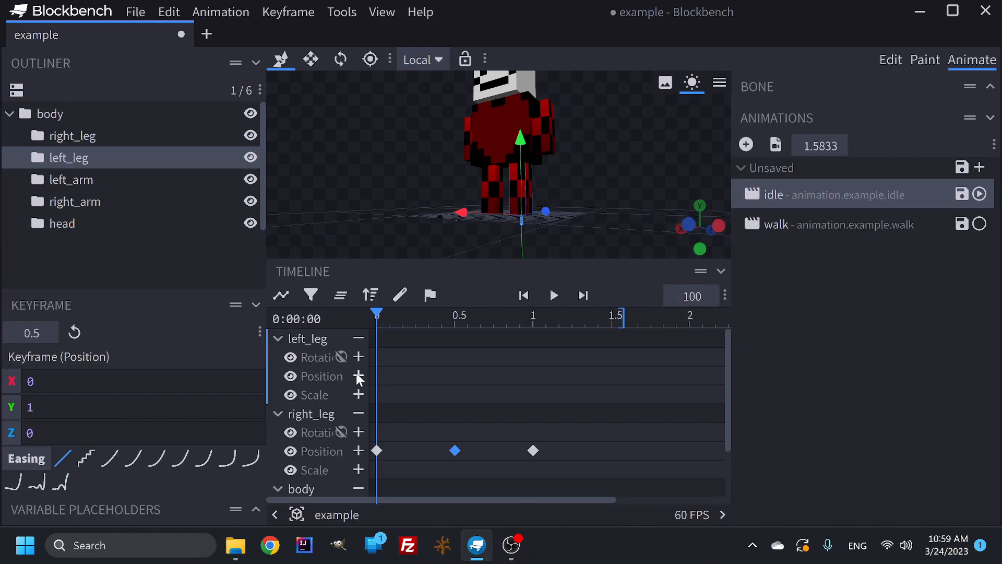
click(358, 376)
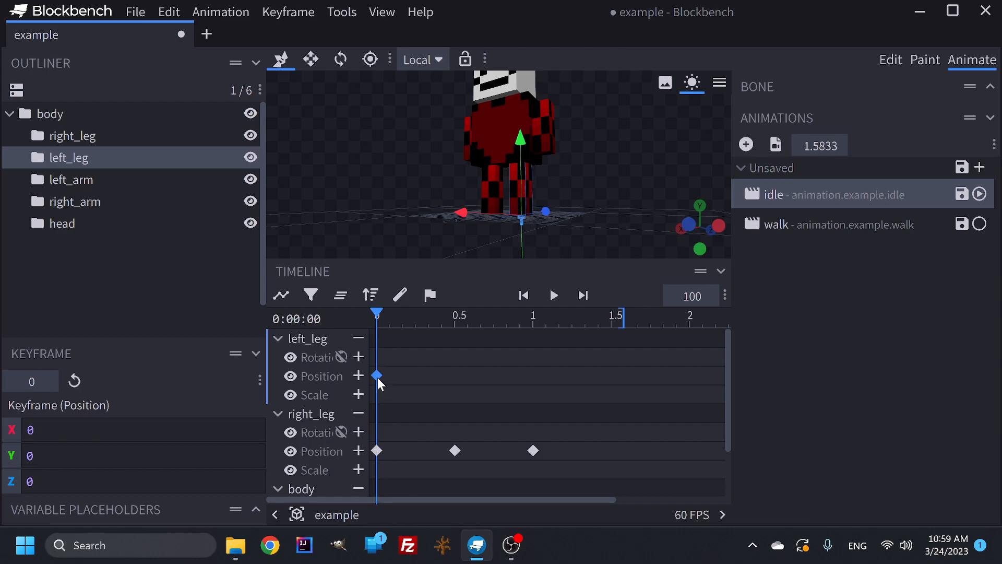
click(532, 317)
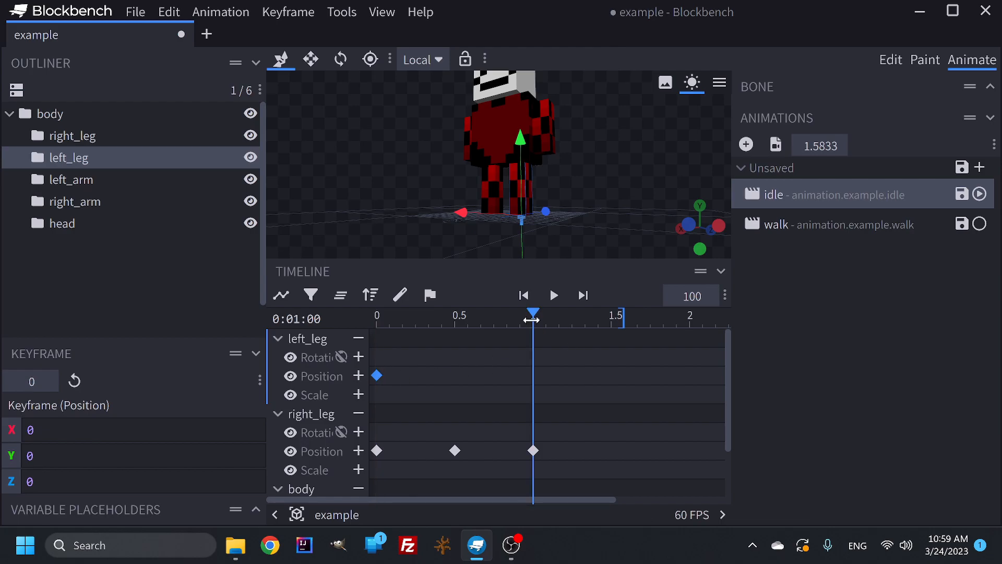
click(358, 376)
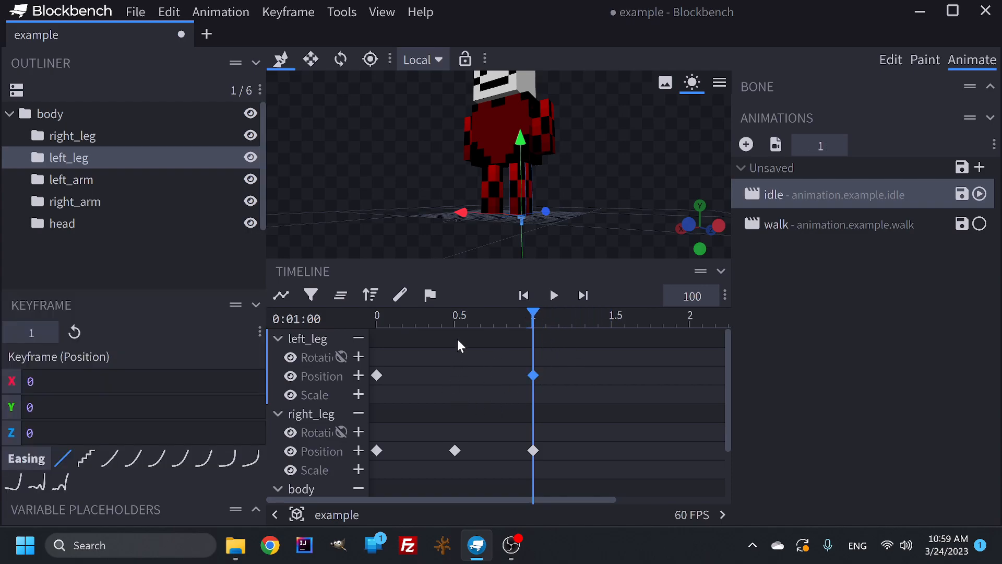
Add a left_leg position keyframe at 0.5 seconds with Y set to 1 and play the idle animation to view the whole model.
click(455, 322)
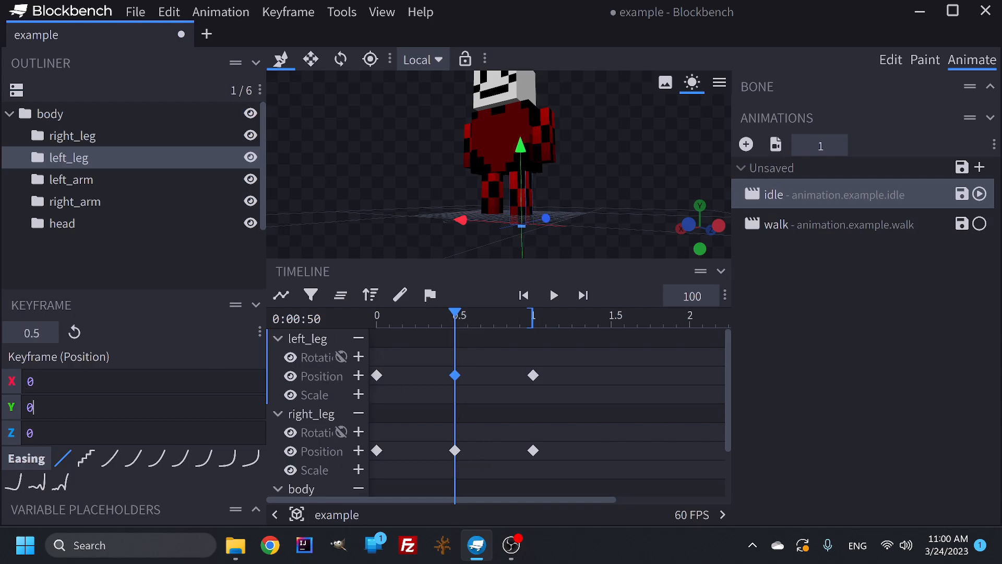
text(1)
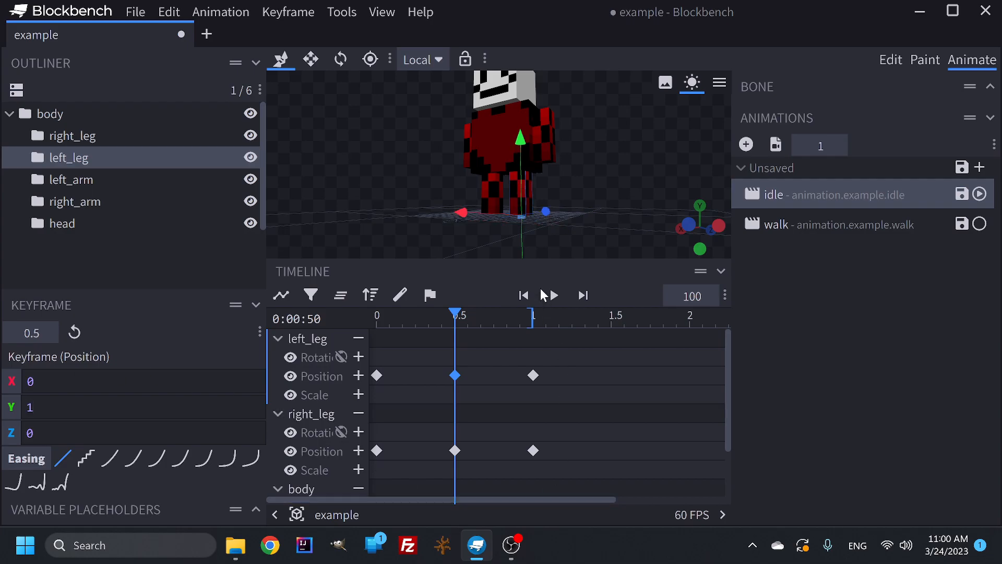
click(553, 296)
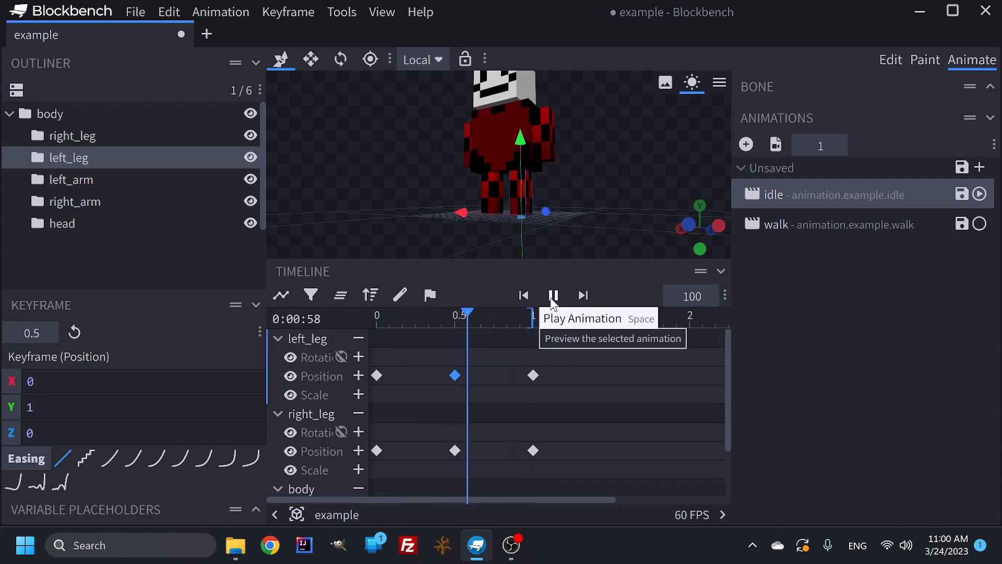
scroll(639, 215, down, 5)
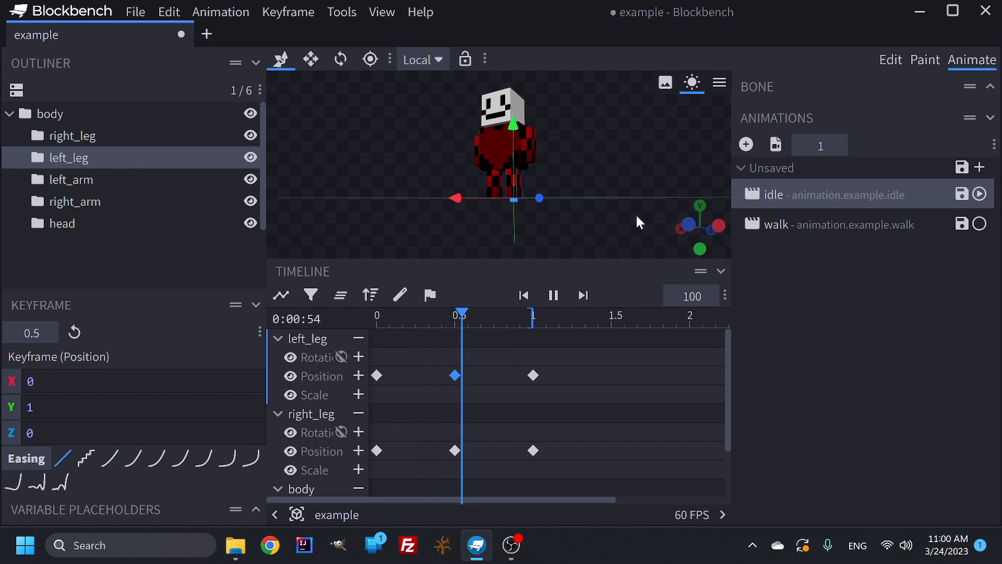
scroll(617, 211, up, 3)
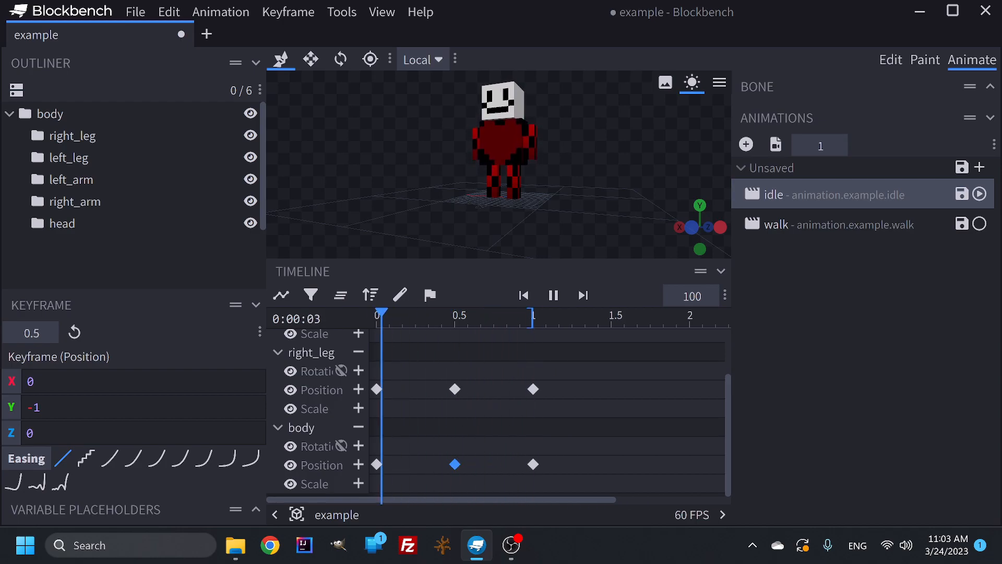
Try a Y value of 1 on body's 0.5-second position keyframe and compare it with right_leg's keyframe during playback.
text(0)
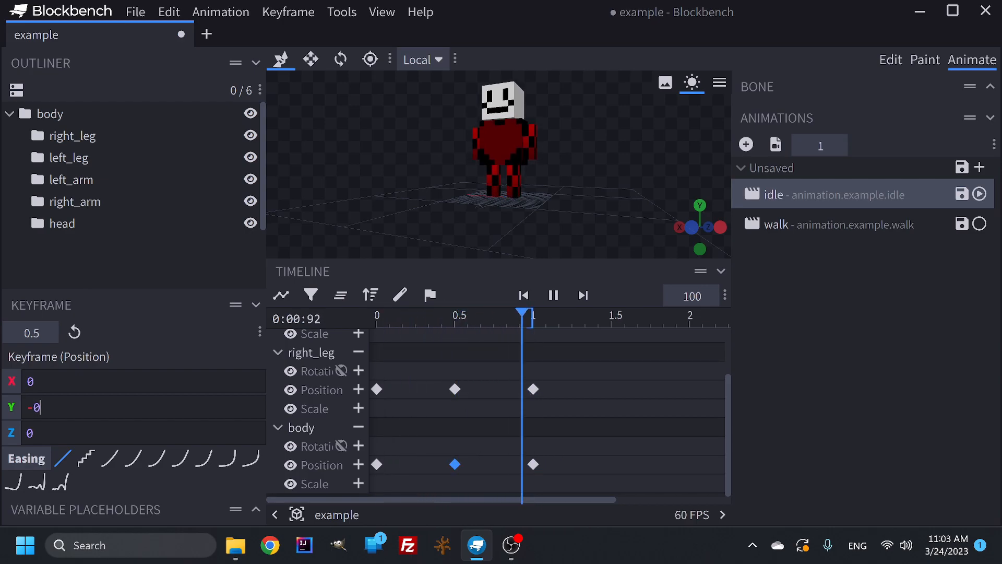
key(BackSpace)
text(1)
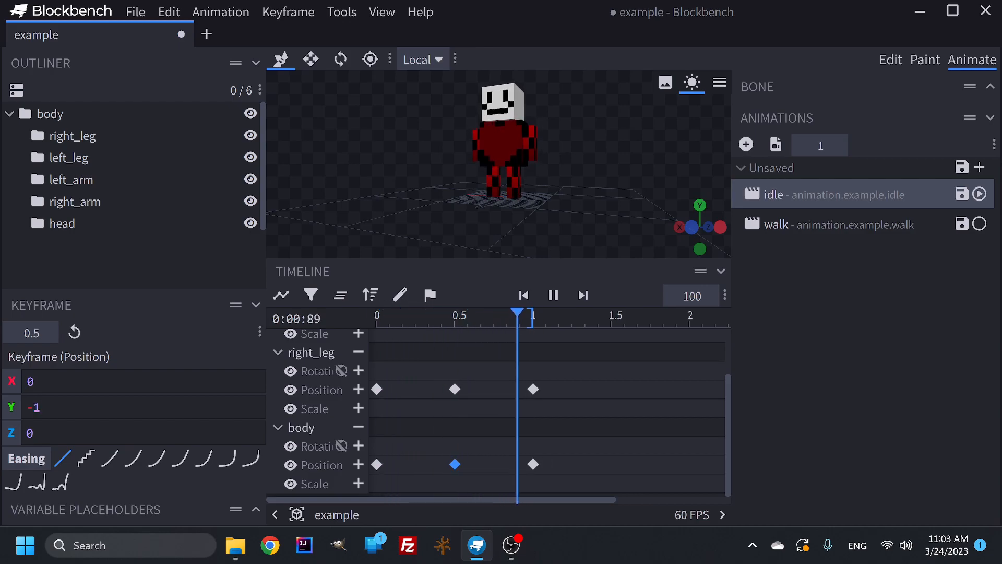
key(BackSpace)
key(BackSpace)
text(1)
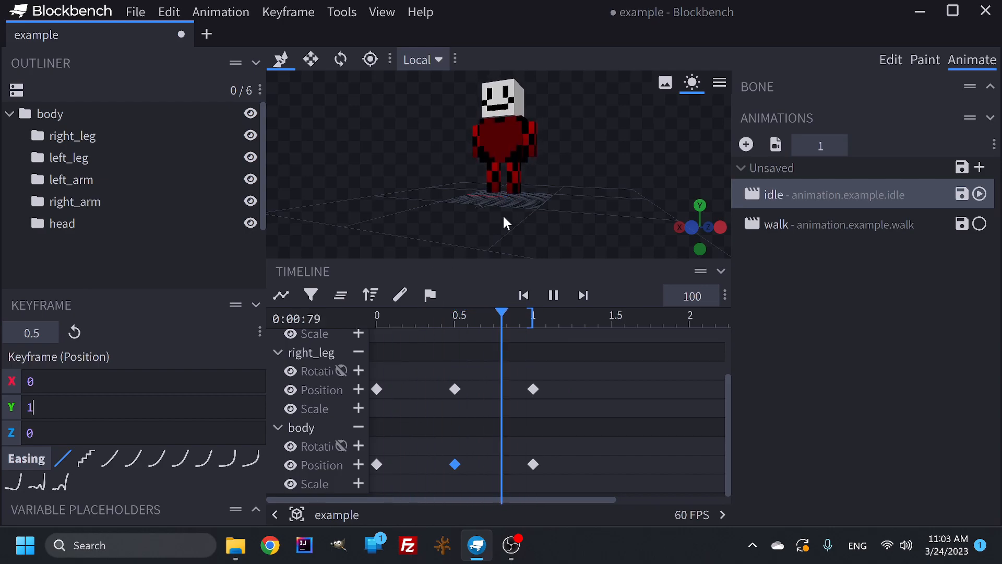
scroll(554, 174, up, 2)
drag(587, 164, 586, 182)
scroll(585, 181, down, 3)
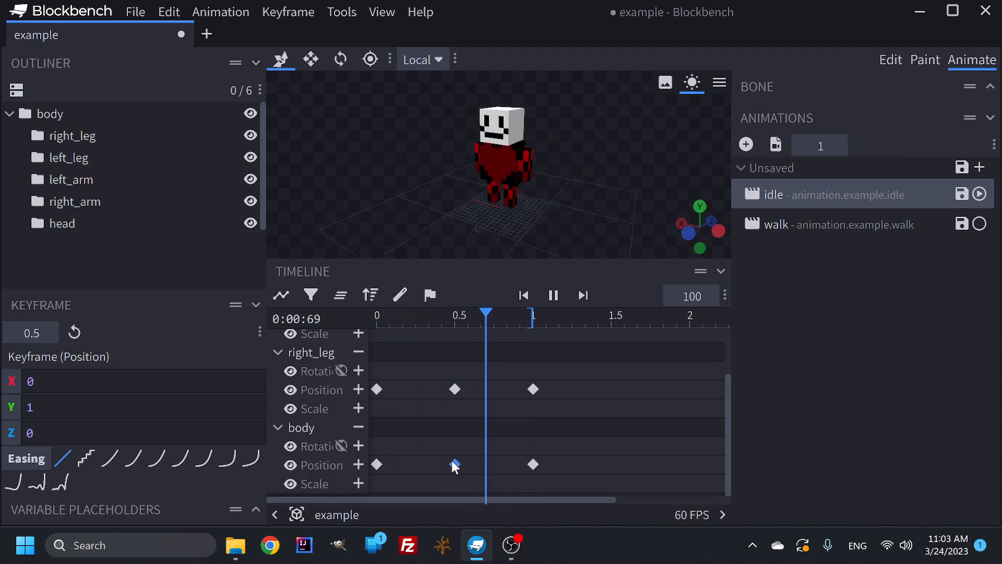
click(455, 389)
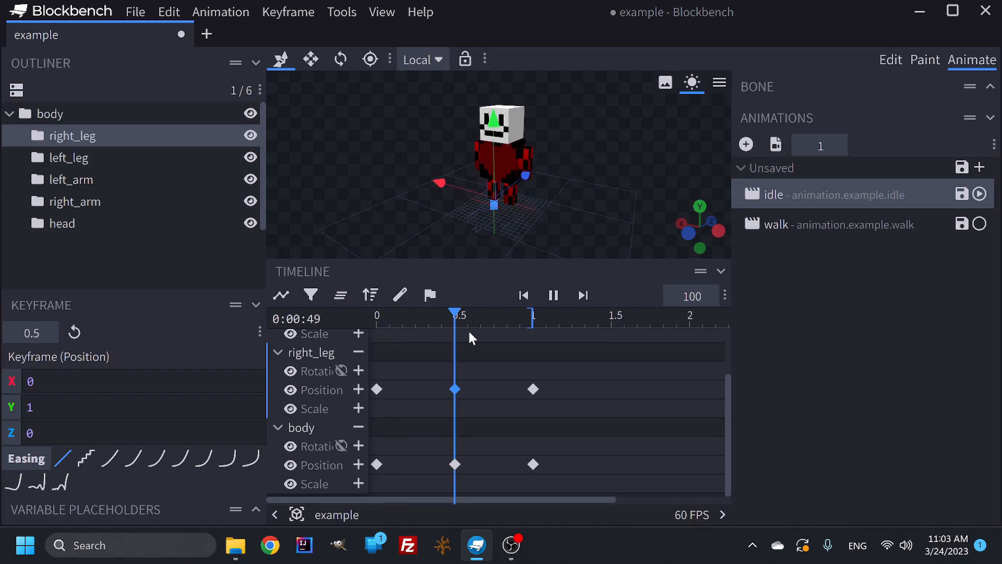
drag(594, 218, 615, 204)
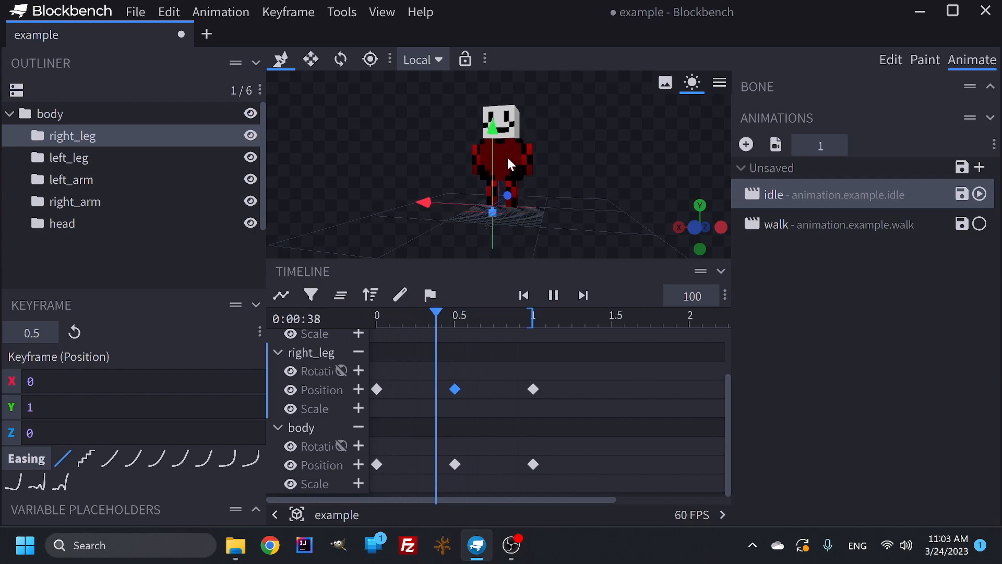
Set the Y value of body's 0.5-second position keyframe back to -1 and view the playing model up close.
click(455, 465)
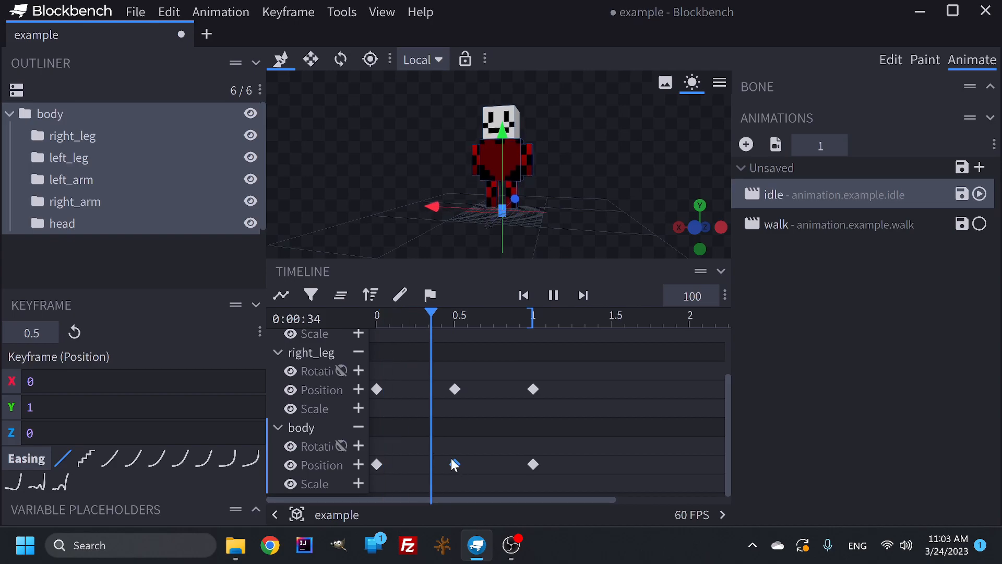
key(BackSpace)
text(-1)
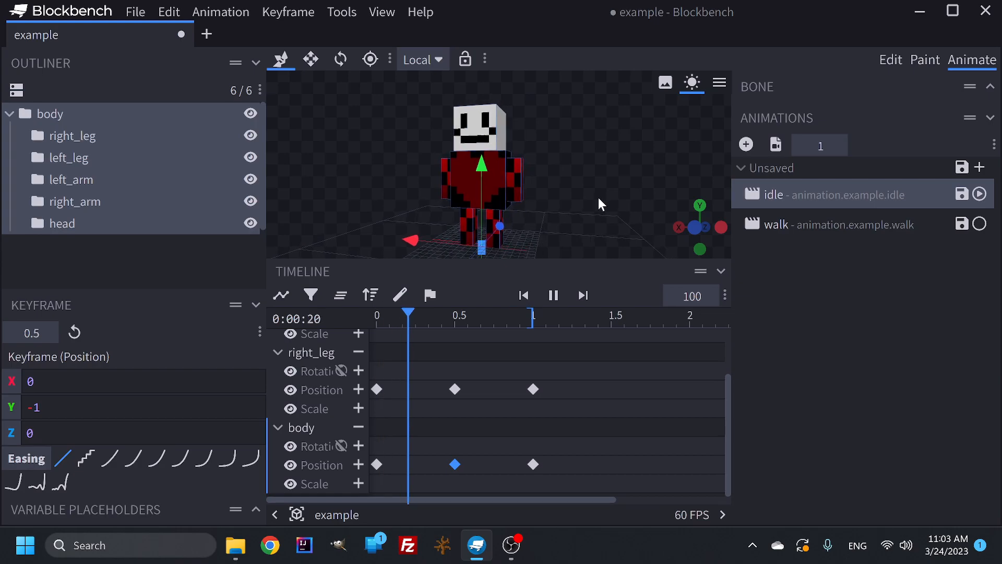
scroll(580, 184, up, 3)
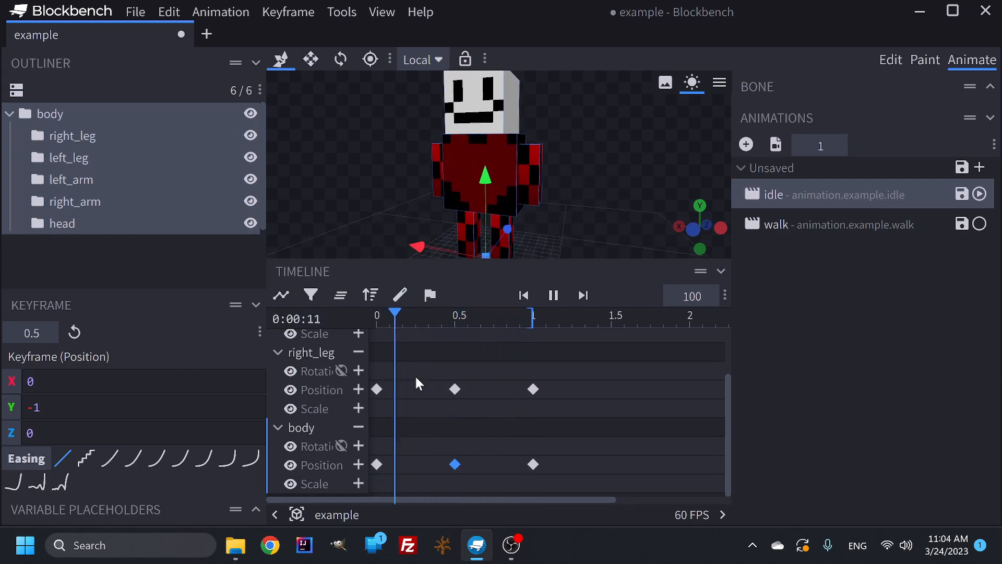
scroll(374, 416, up, 1)
scroll(363, 342, down, 1)
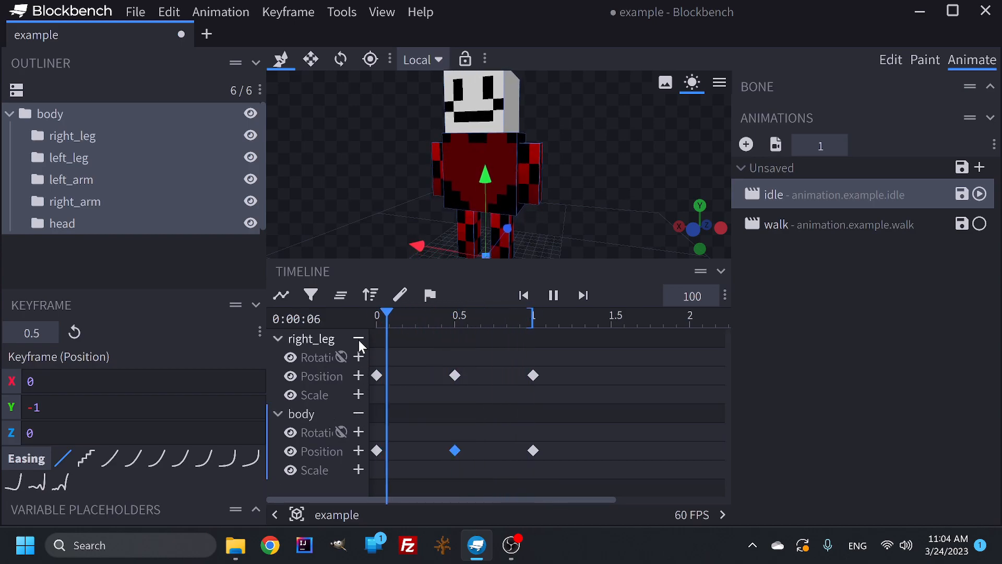
Clear the leg and body groups from the timeline.
click(359, 340)
click(358, 340)
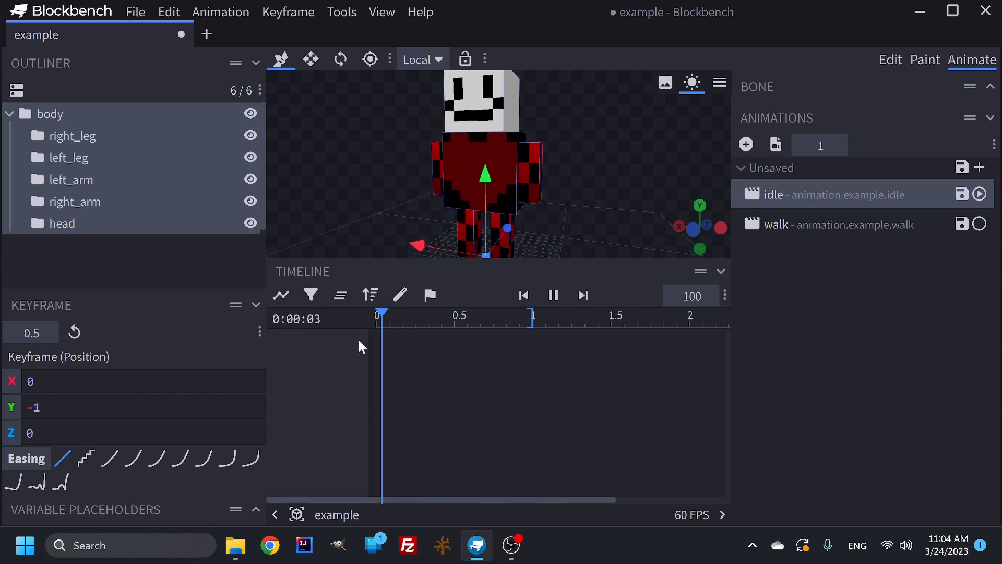
click(428, 394)
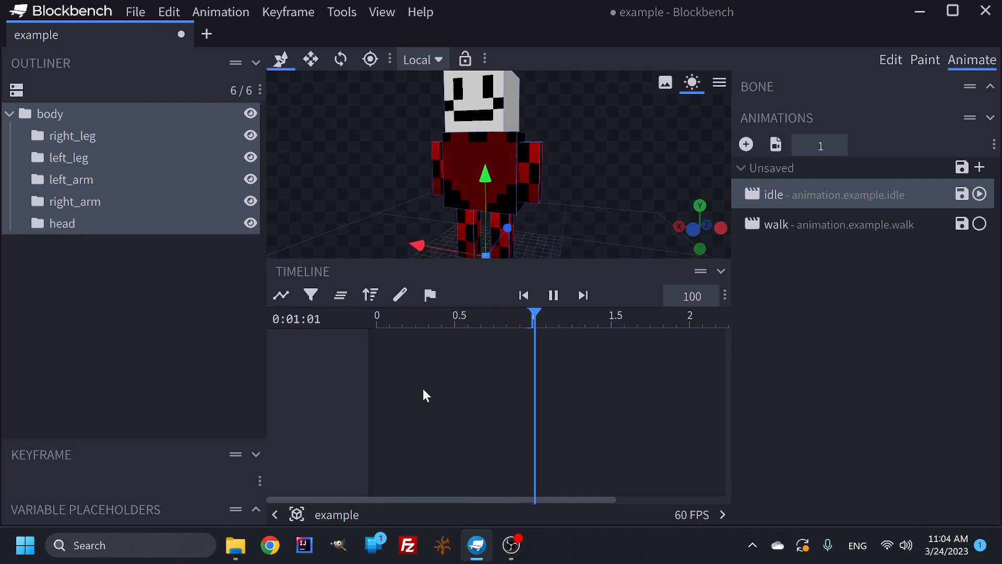
click(112, 323)
click(79, 110)
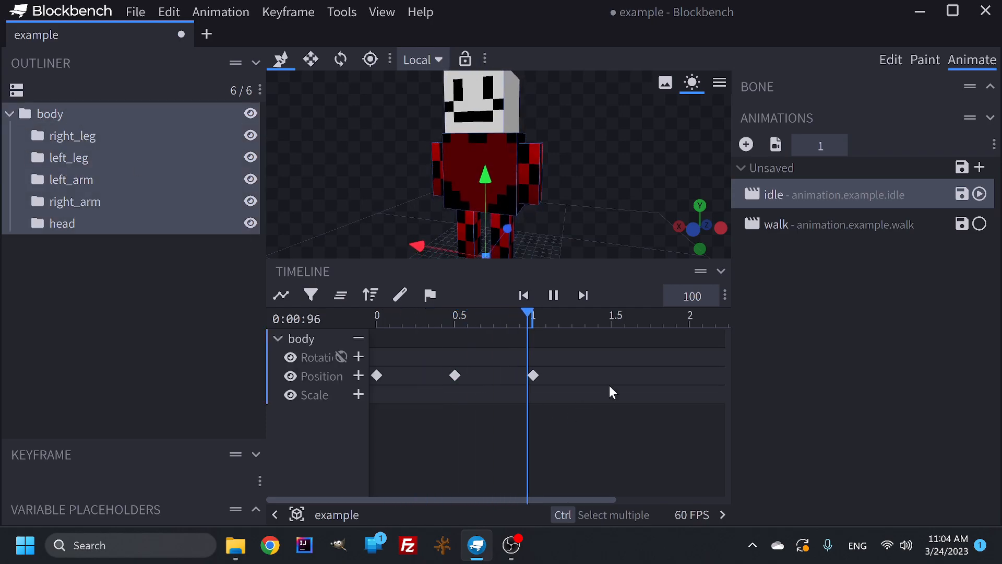
click(359, 339)
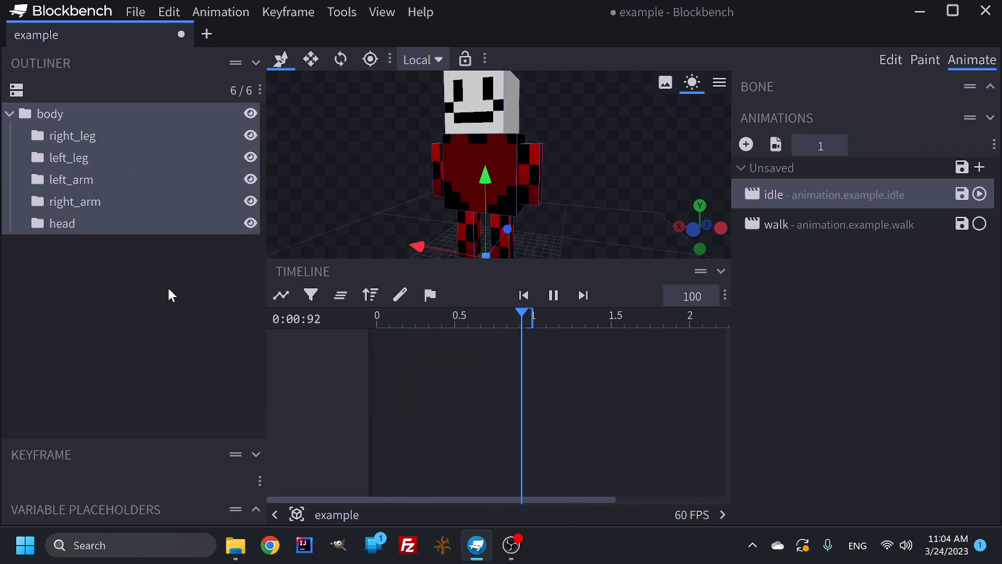
Bring left_arm and right_arm into the timeline and add right_arm rotation keyframes at 0, 0.5 and 1 second.
click(92, 182)
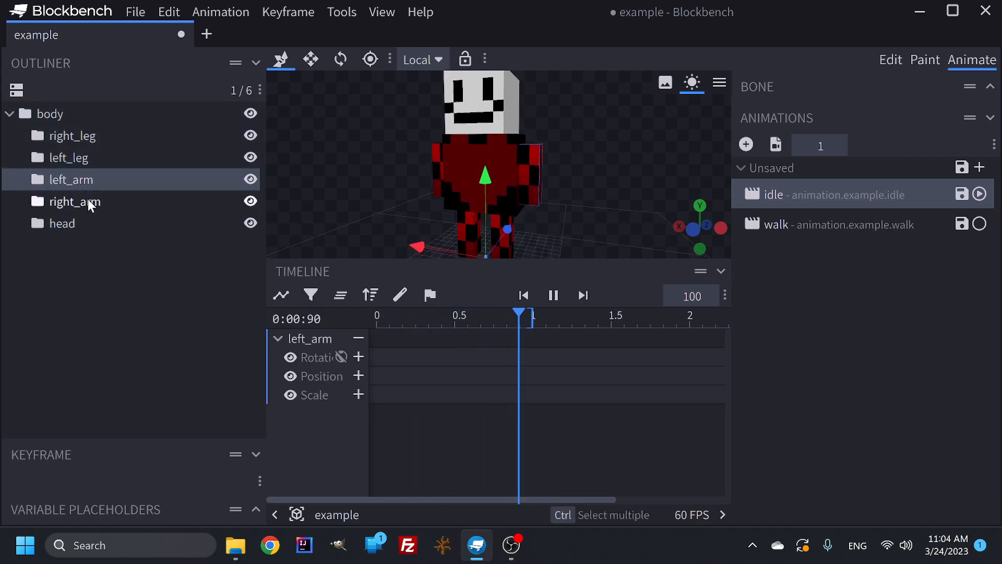
click(91, 203)
click(377, 321)
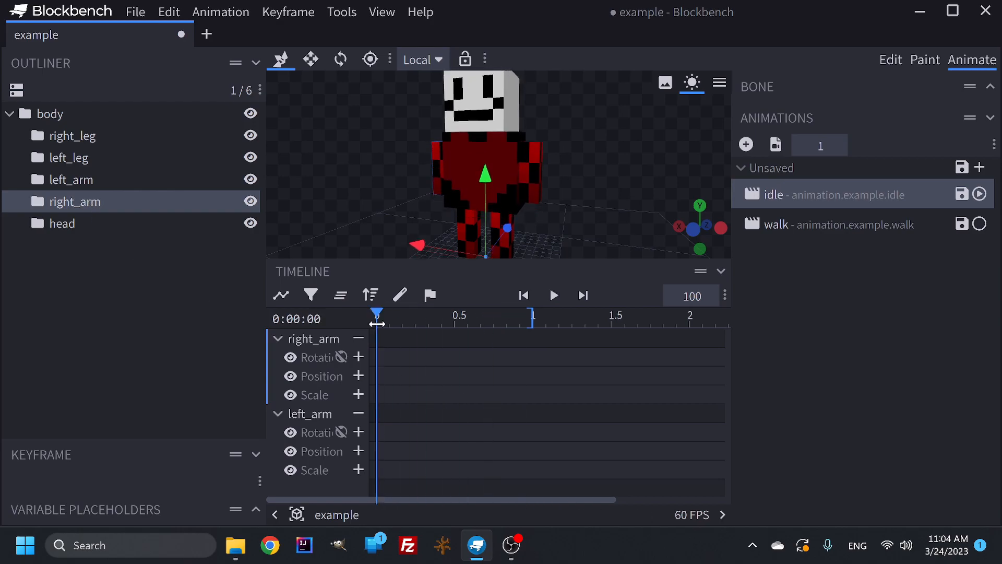
click(358, 357)
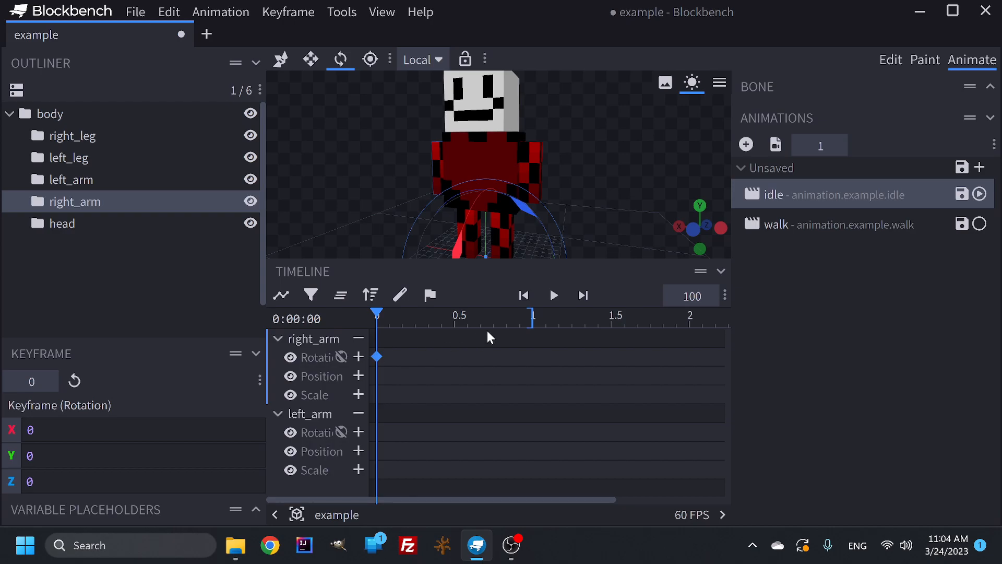
drag(509, 318, 533, 322)
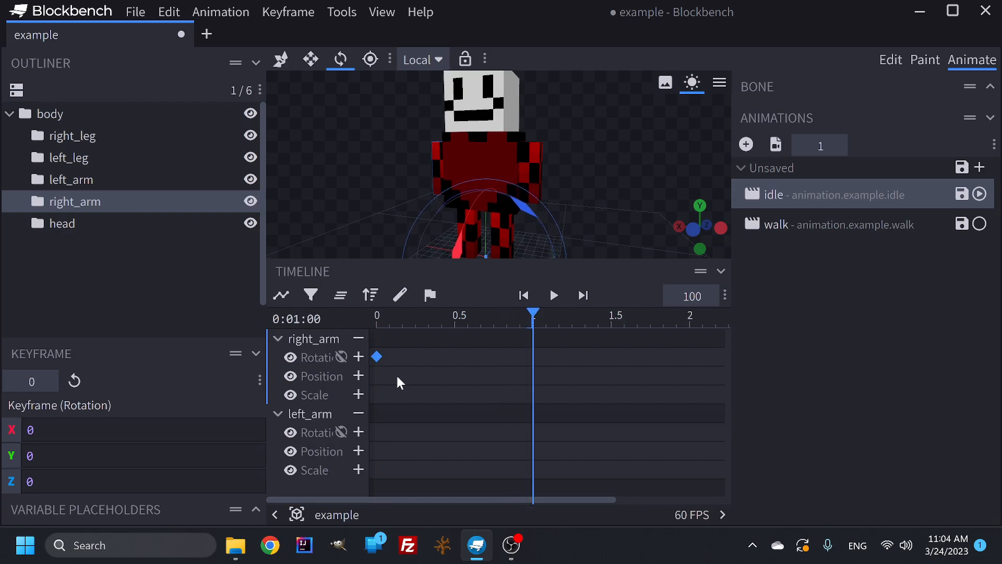
click(359, 357)
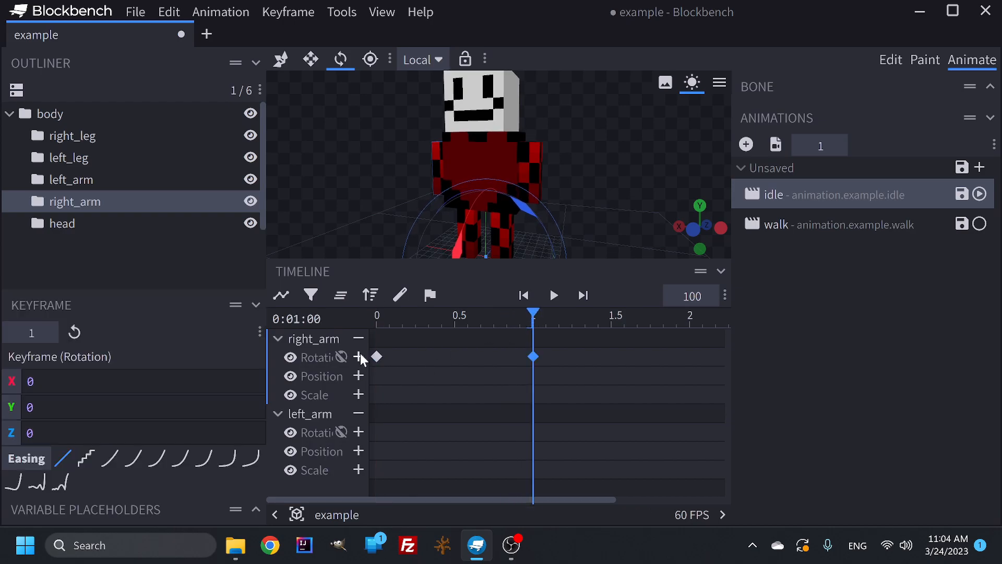
click(454, 324)
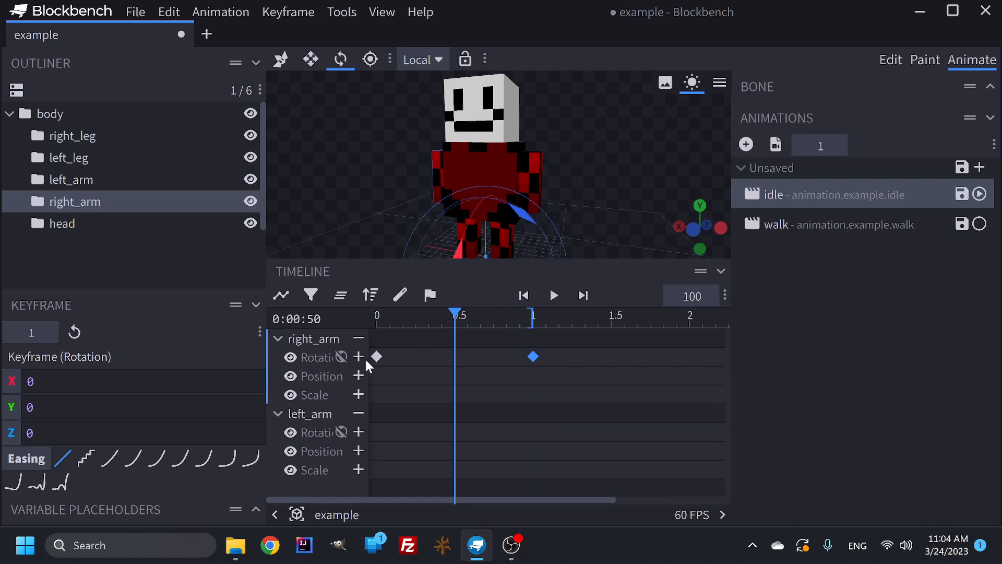
Add left_arm rotation keyframes at 0, 0.5 and 1 second.
click(377, 322)
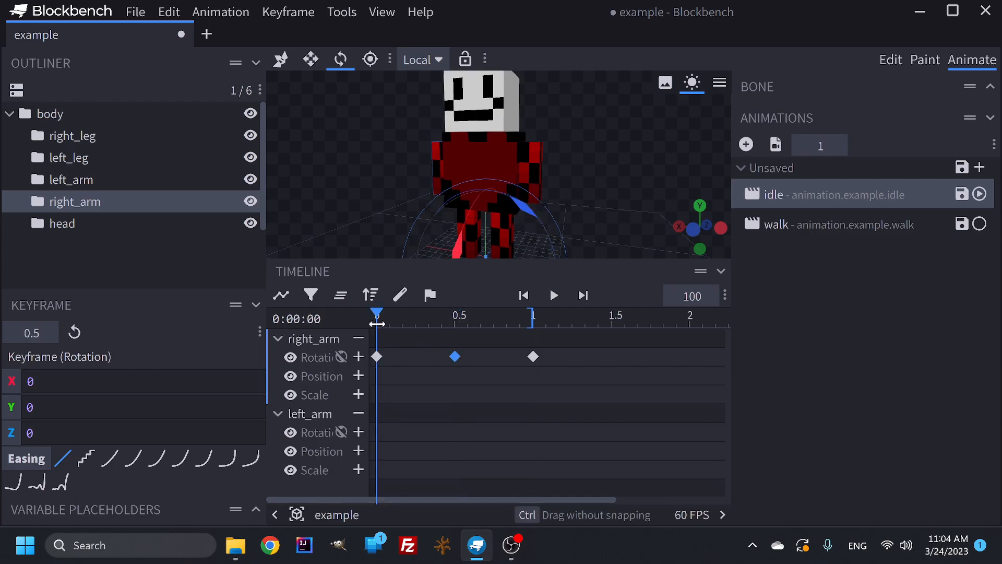
click(358, 432)
click(454, 323)
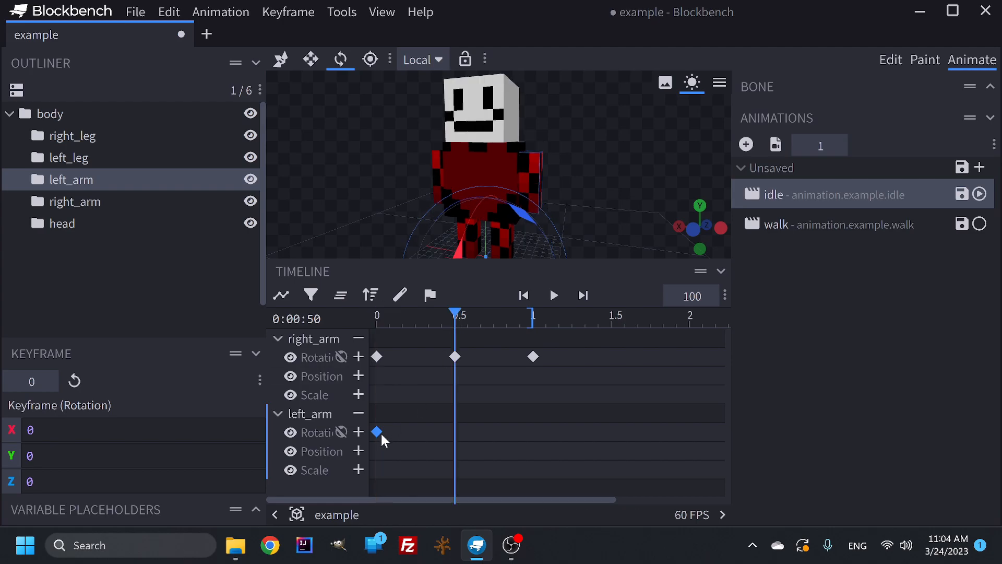
click(358, 432)
drag(512, 319, 533, 320)
click(357, 431)
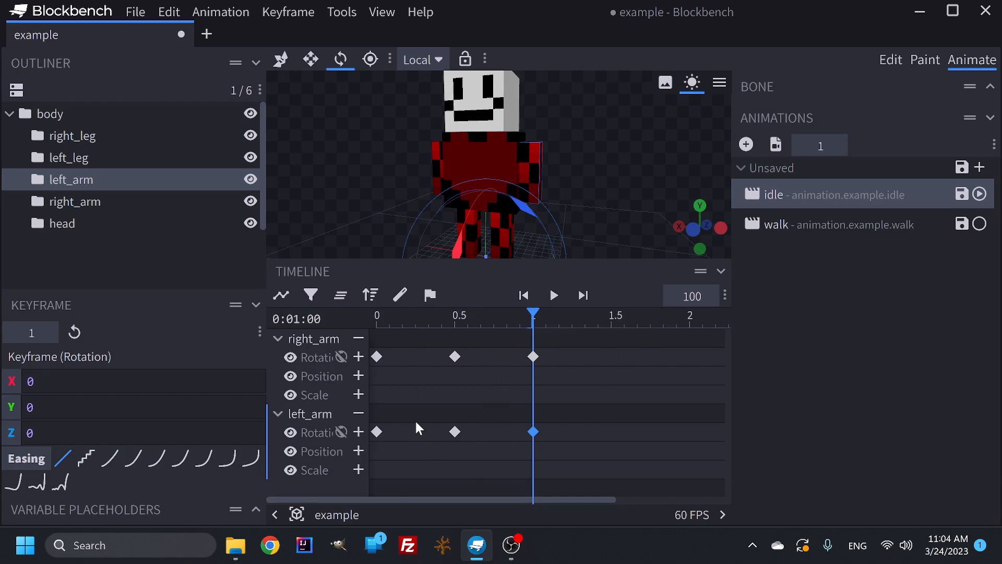
Check both arms' 0.5-second rotation keyframes and play the idle animation to examine the model from several angles.
click(455, 356)
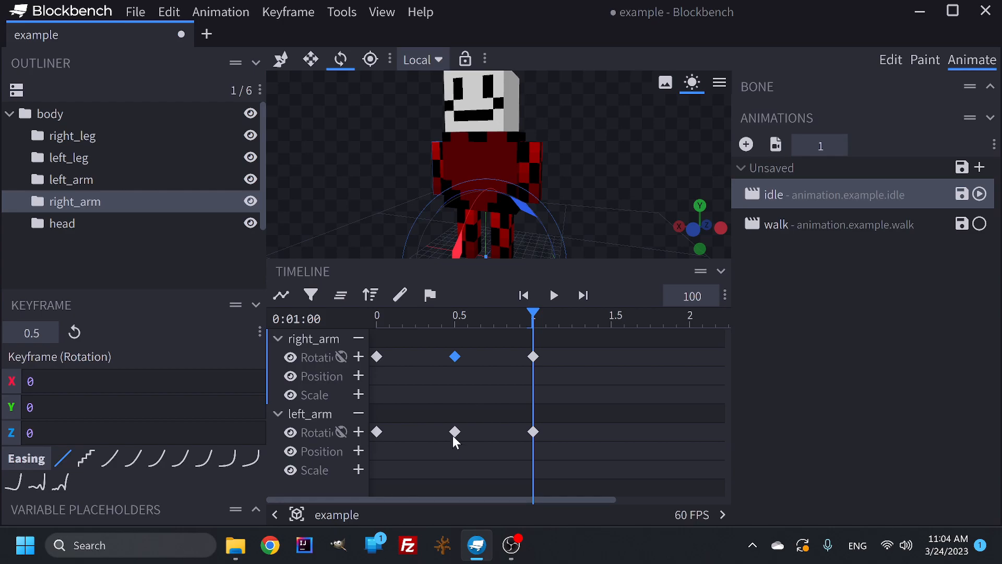
click(454, 433)
click(554, 296)
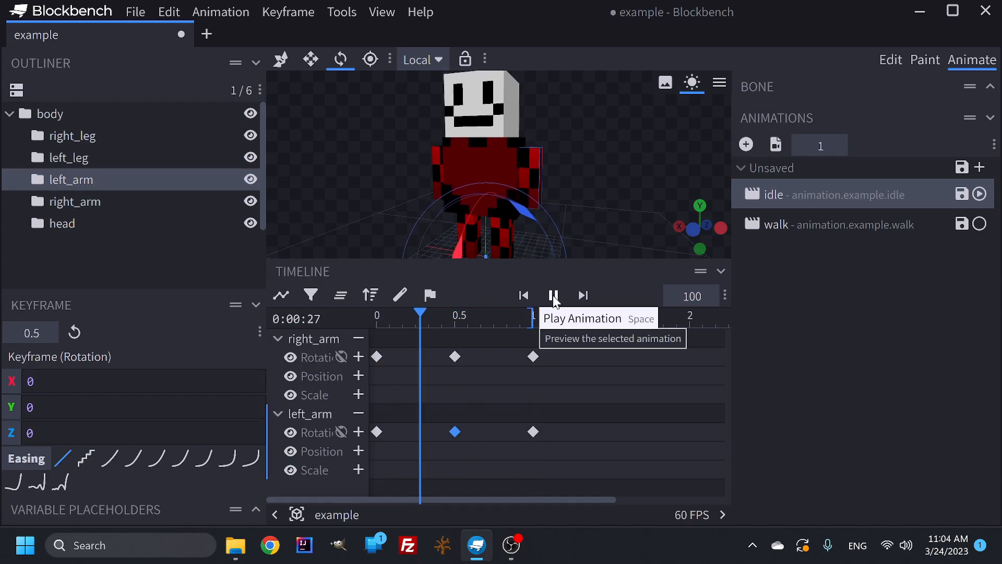
scroll(593, 193, down, 2)
drag(594, 192, 643, 229)
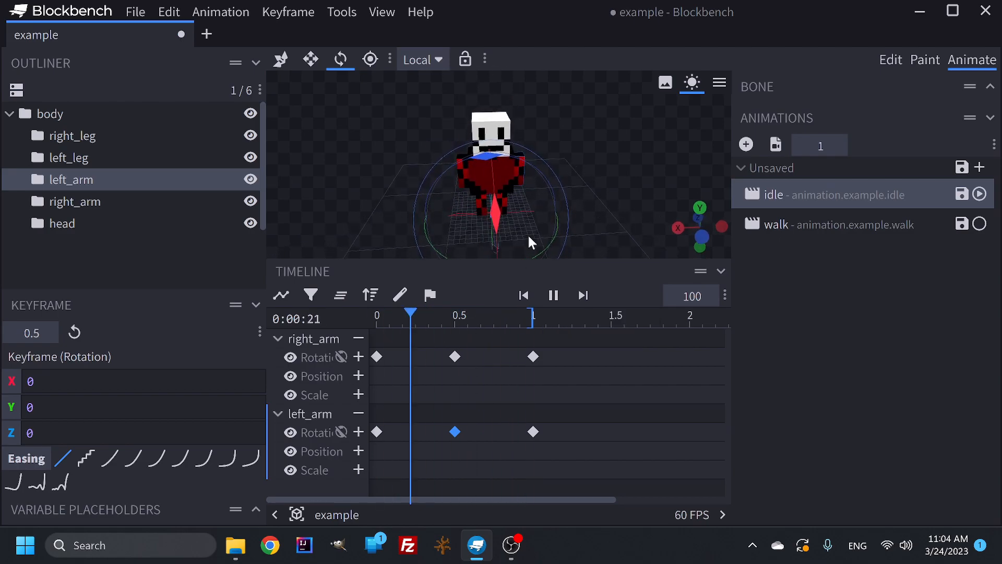
drag(611, 193, 506, 202)
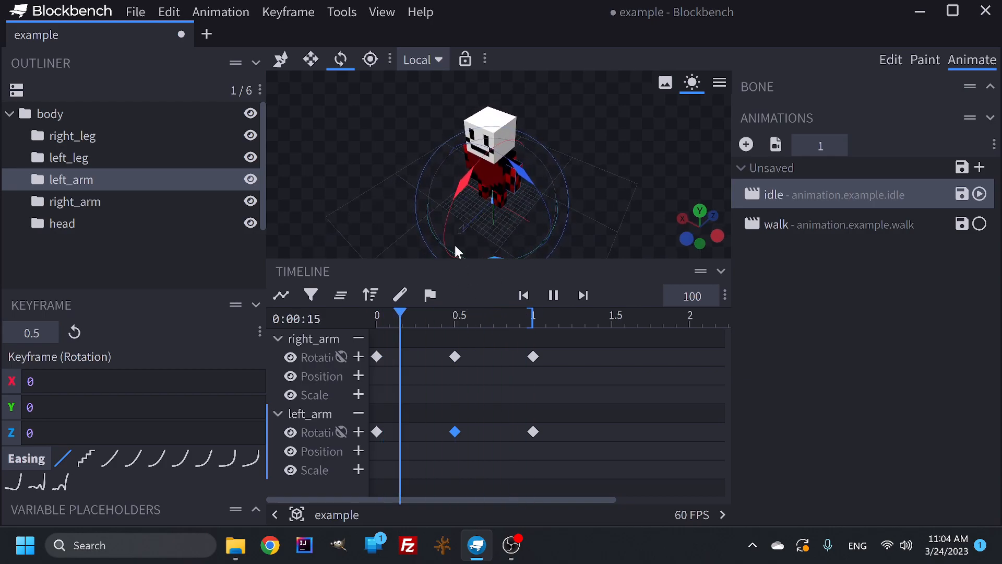
drag(625, 218, 663, 226)
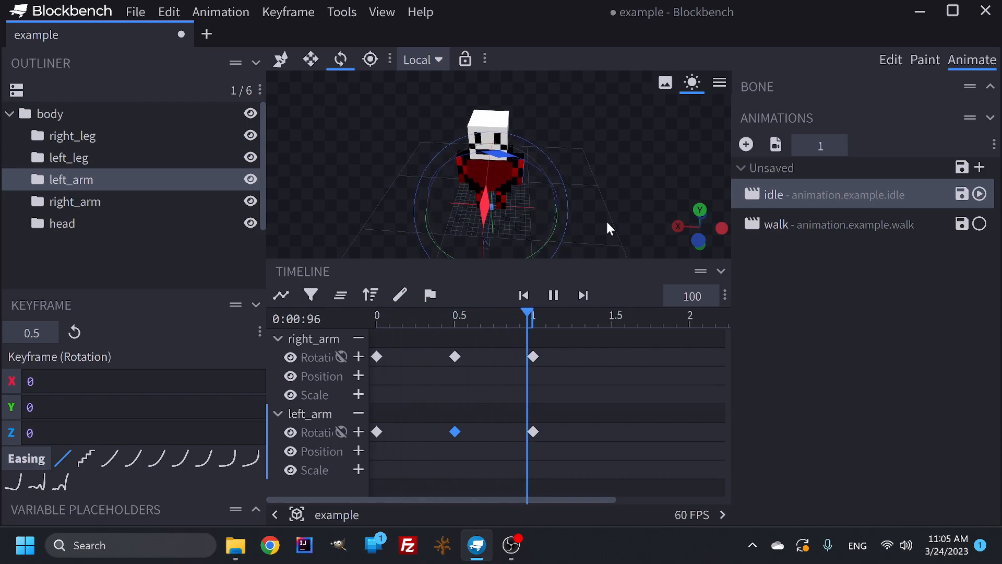
drag(600, 229, 589, 204)
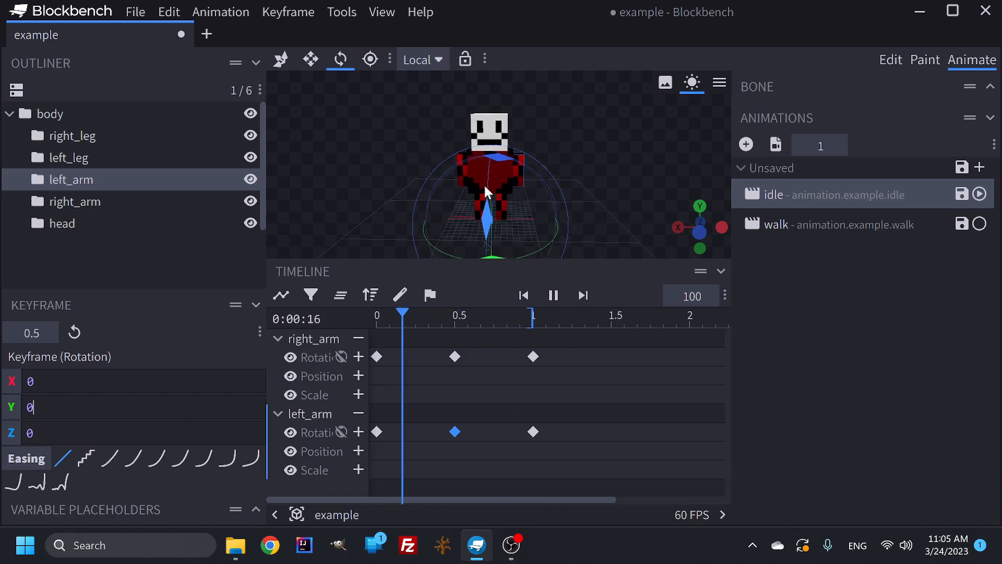
drag(631, 189, 609, 193)
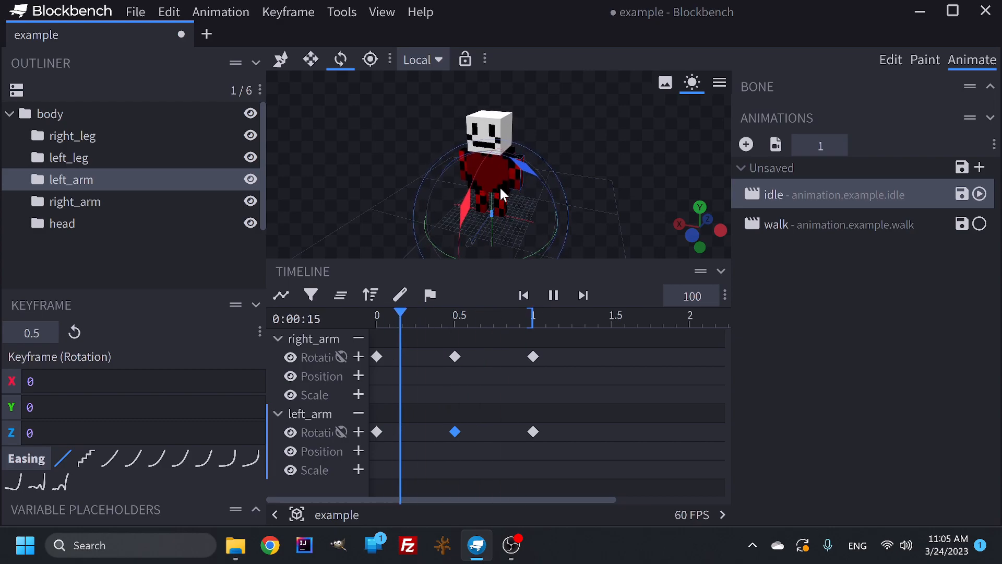
Try an X rotation of 20 on left_arm's 0.5-second keyframe, reset it to 0 and pause the animation.
click(34, 382)
key(BackSpace)
text(2)
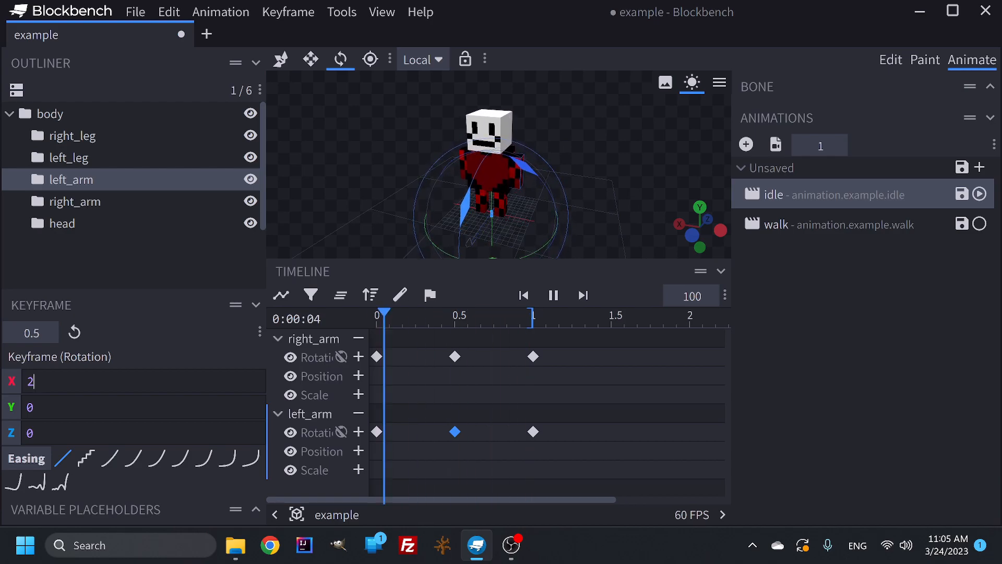
text(0)
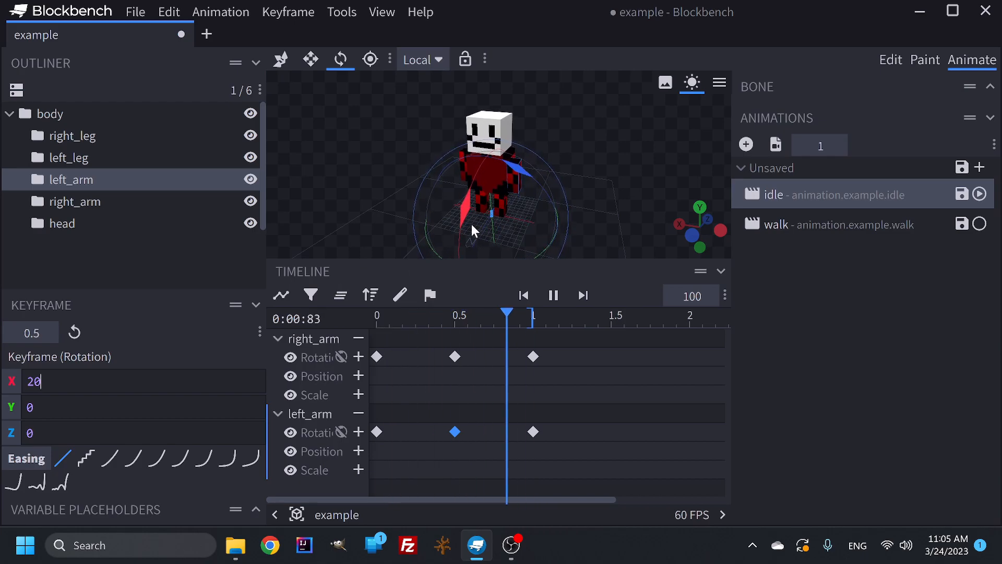
key(BackSpace)
key(BackSpace)
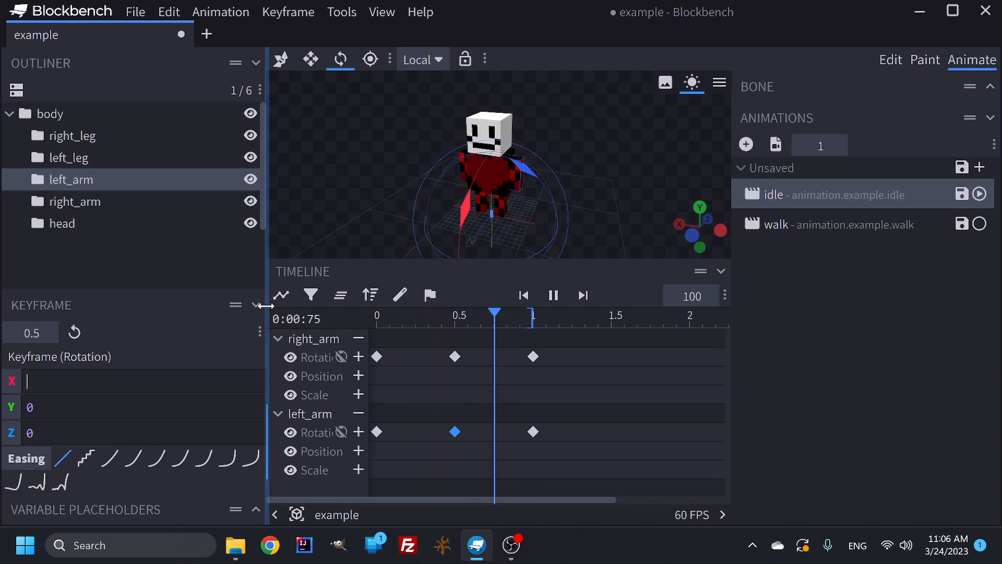
text(0)
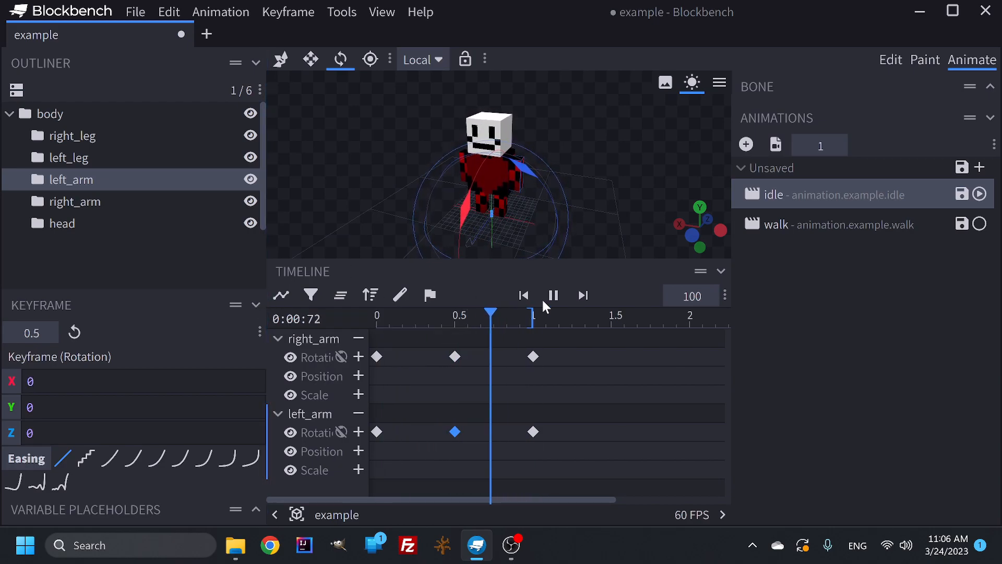
click(548, 302)
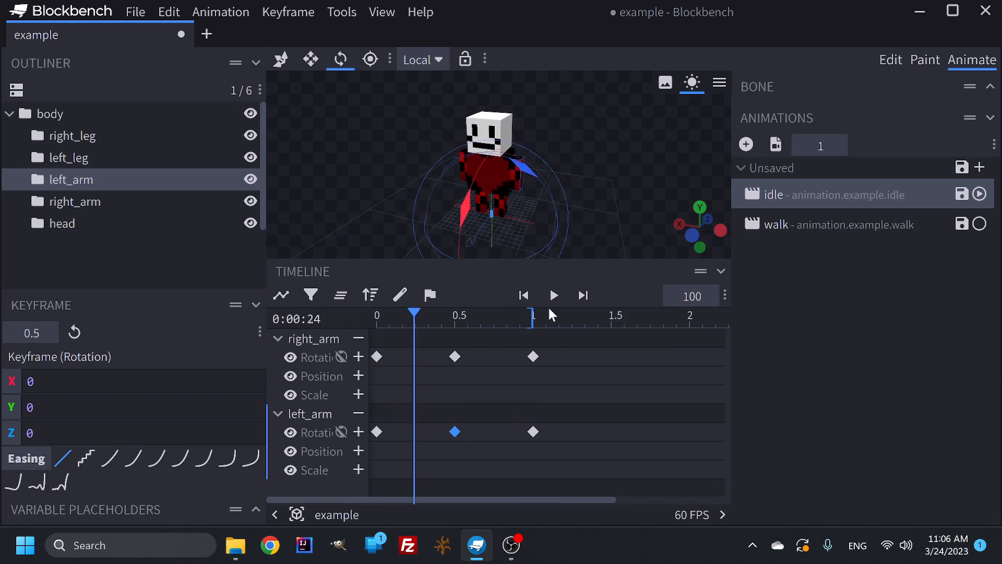
Switch to Edit mode and check the pivot points of the right_arm and head cubes.
click(891, 61)
right_click(579, 418)
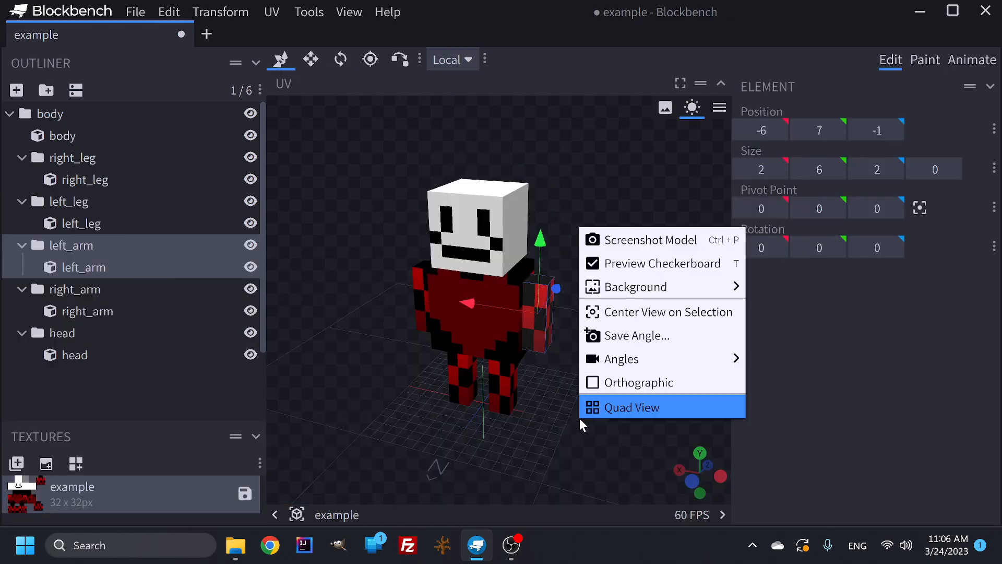
click(562, 442)
drag(562, 442, 581, 396)
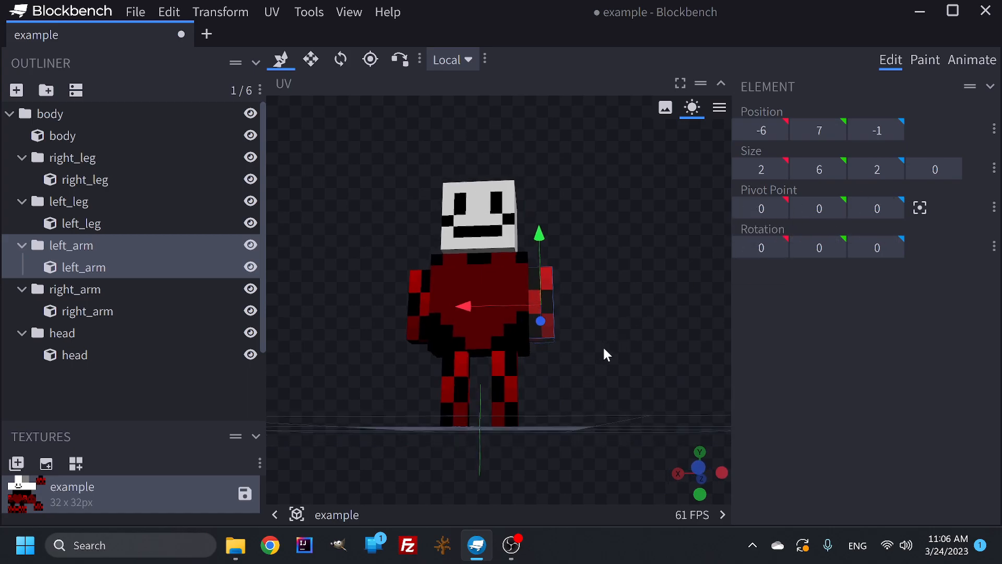
drag(604, 349, 628, 350)
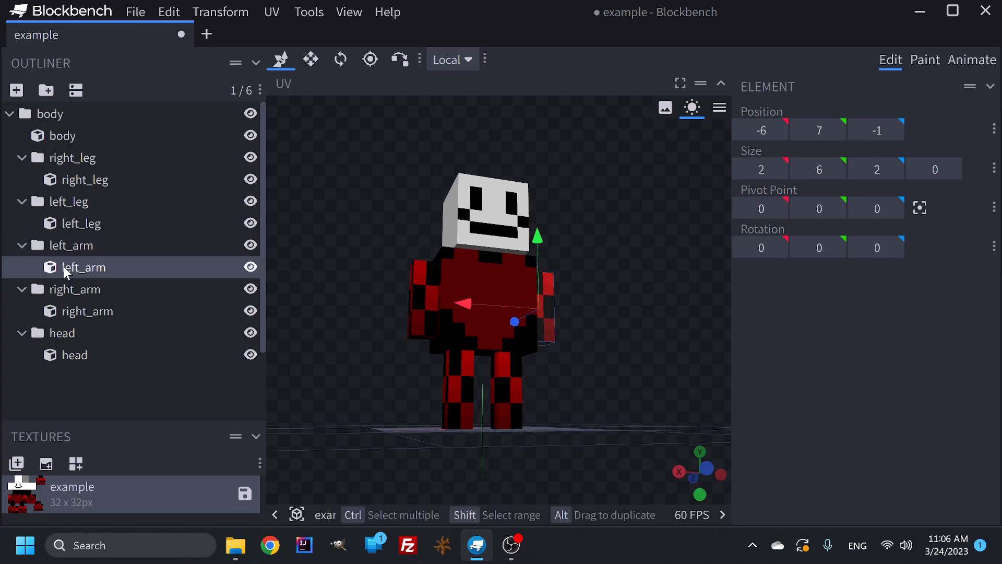
click(86, 312)
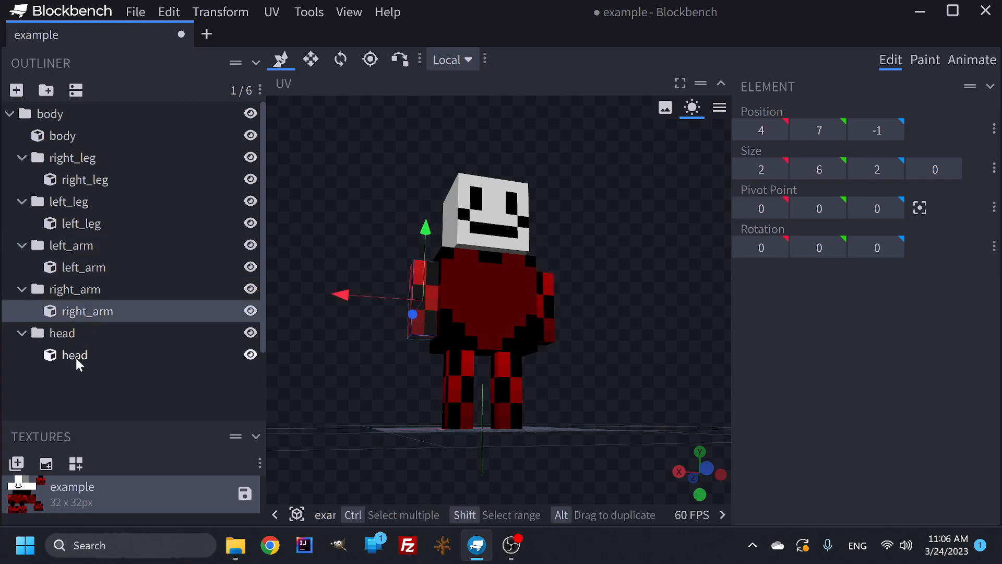
click(76, 355)
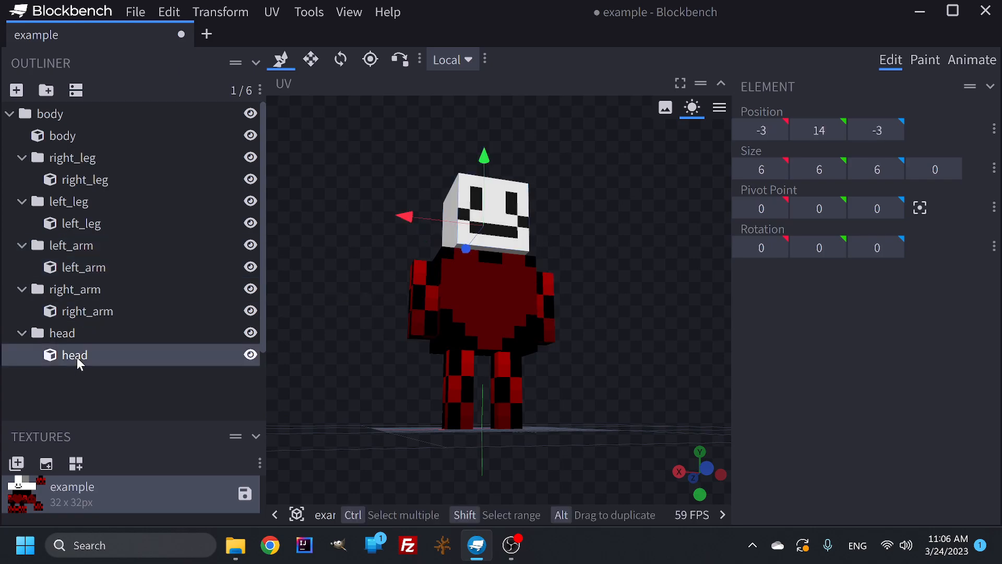
Set the pivot point X of the left_leg and right_leg cubes to 0.
click(73, 265)
click(90, 227)
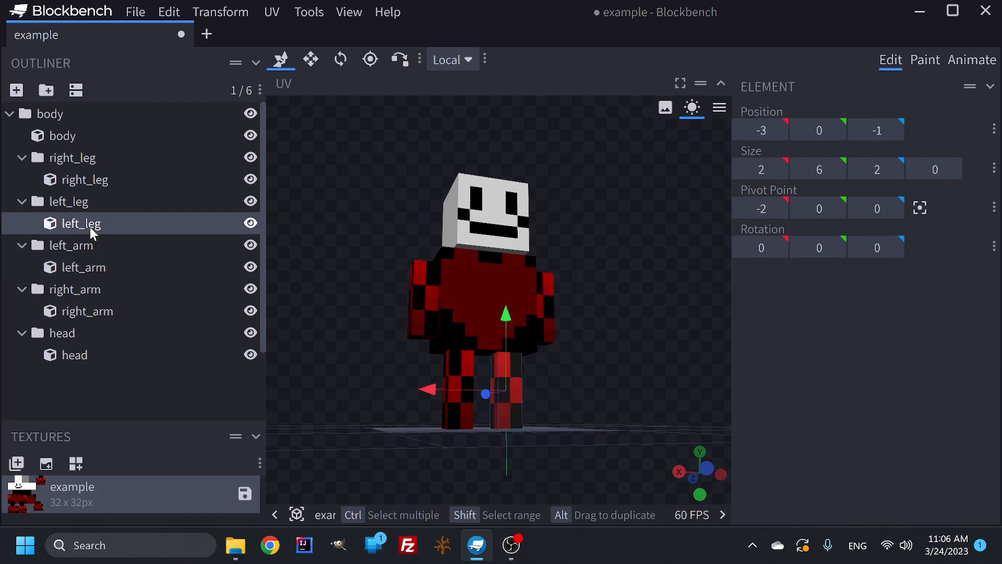
double_click(762, 210)
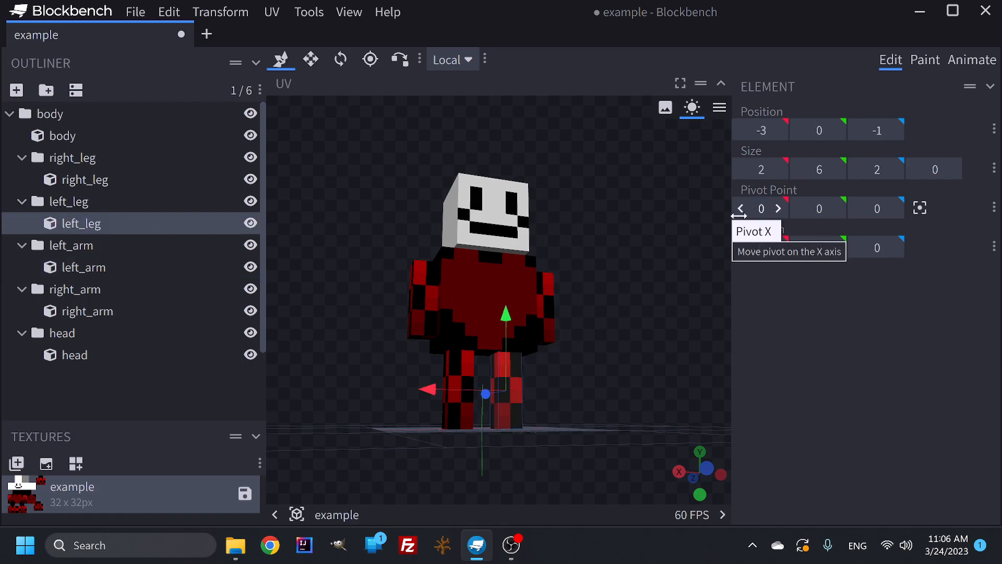
click(95, 173)
double_click(760, 208)
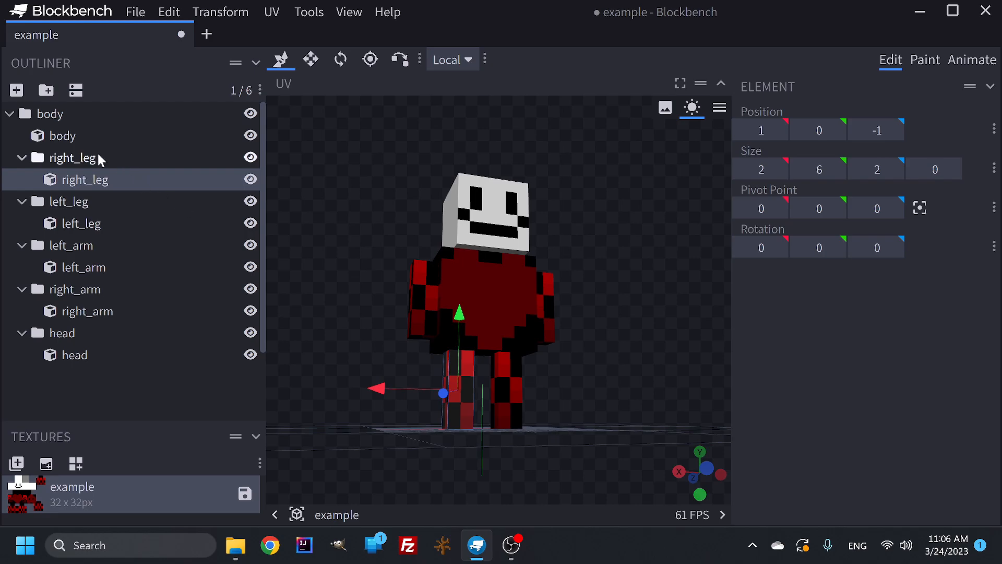
Select the body group on its own and raise its pivot point Y to 10.
click(97, 138)
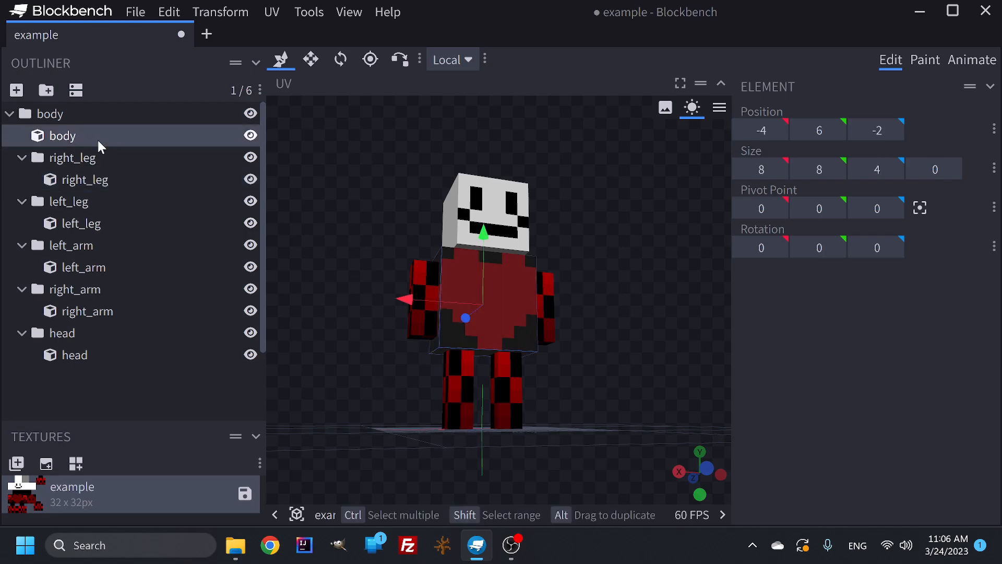
click(65, 116)
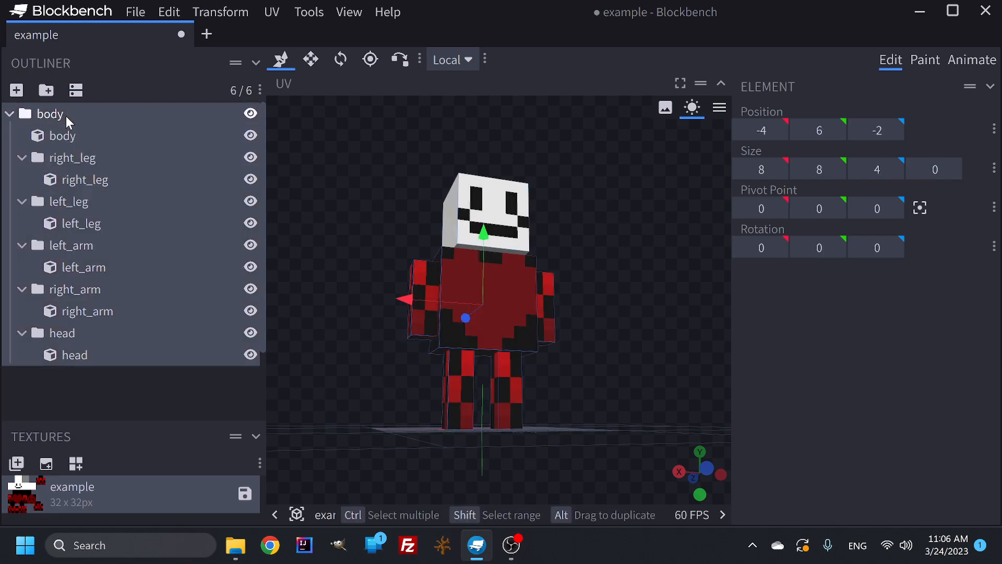
click(66, 115)
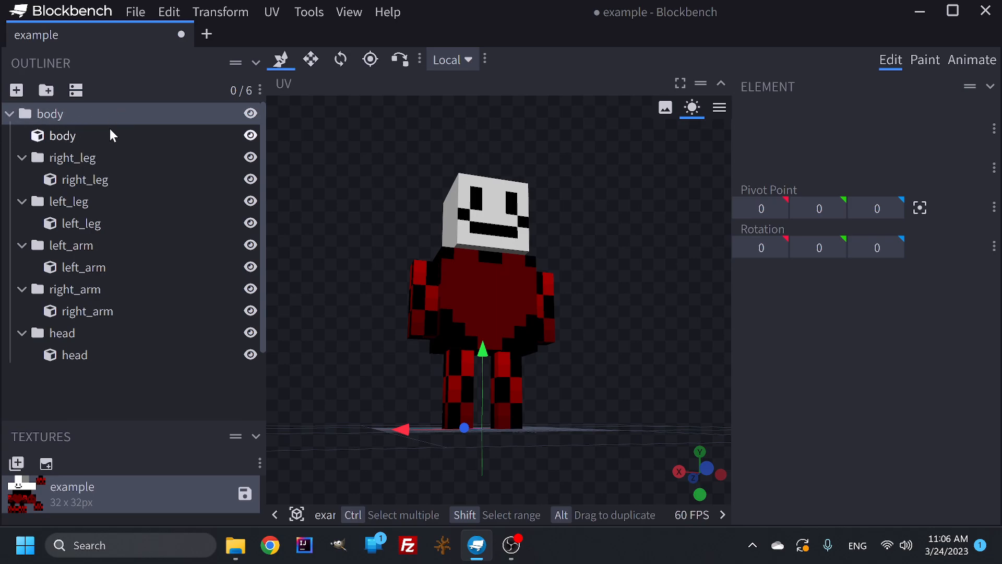
drag(605, 397, 606, 418)
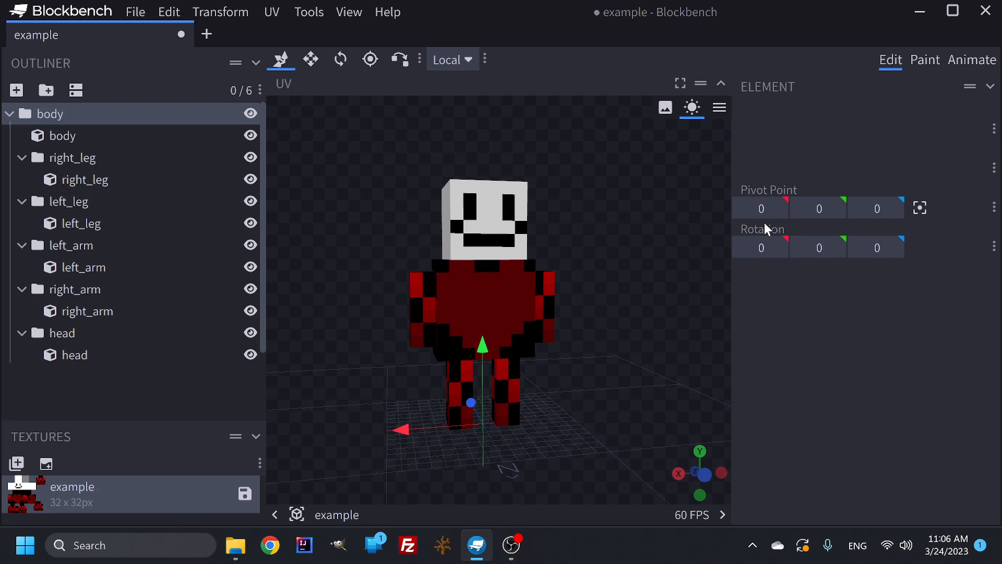
click(836, 208)
click(837, 208)
click(836, 209)
click(837, 208)
click(836, 208)
click(836, 209)
click(836, 209)
click(836, 209)
click(836, 209)
click(836, 209)
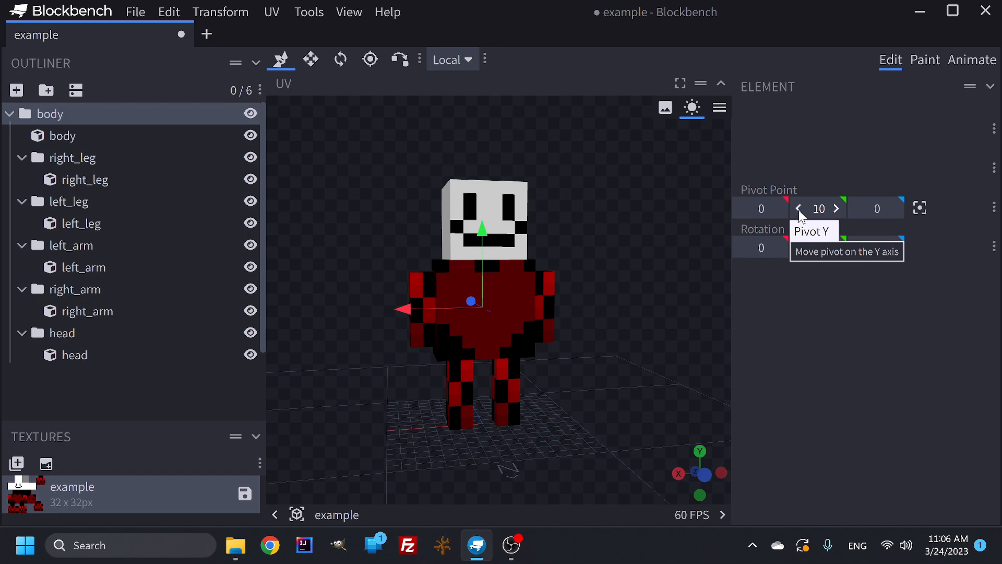
Test the raised body pivot by tilting the group to 12.5 and -10 about Z, then reset the rotation to 0.
drag(622, 362, 644, 350)
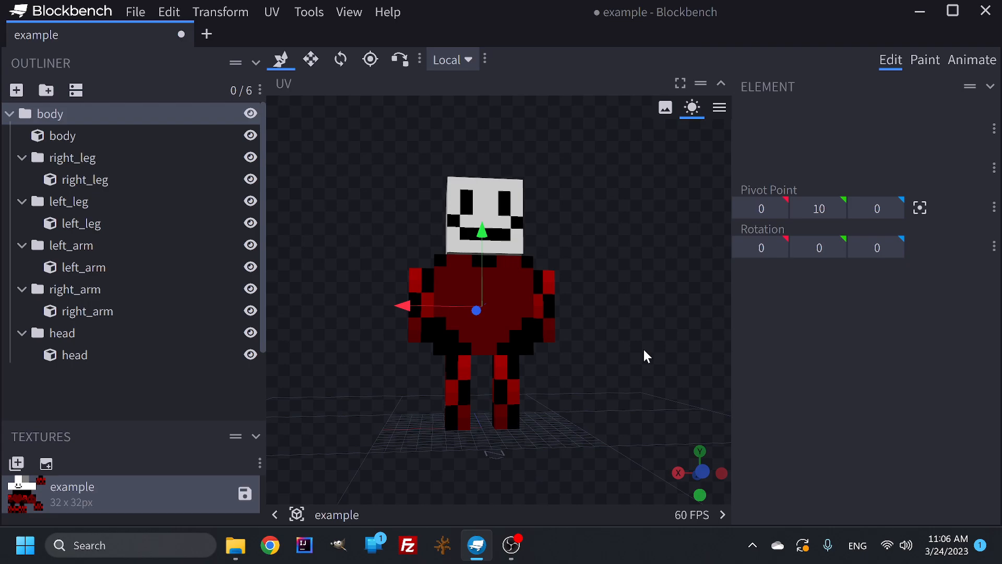
click(894, 249)
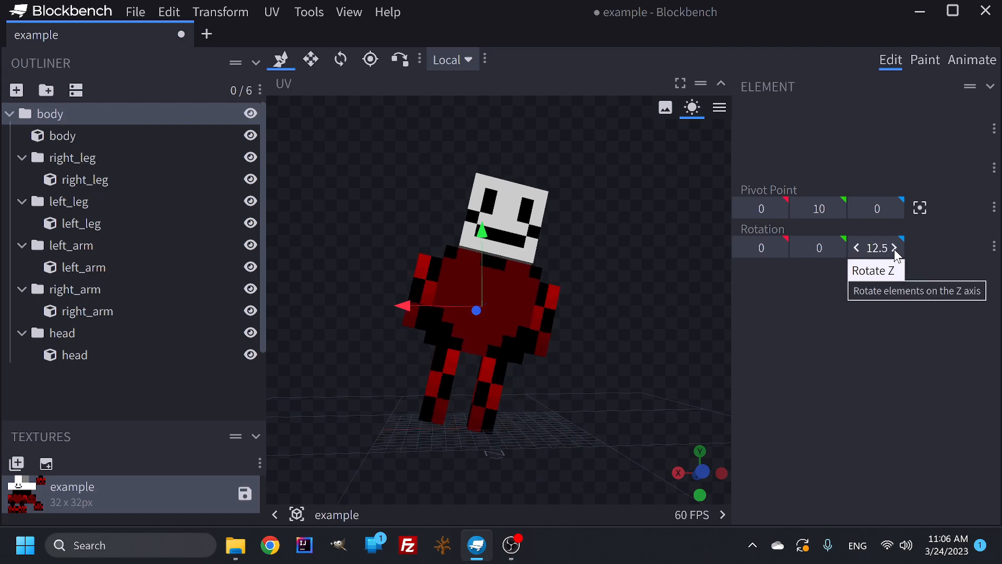
click(856, 247)
click(856, 247)
click(856, 247)
click(894, 249)
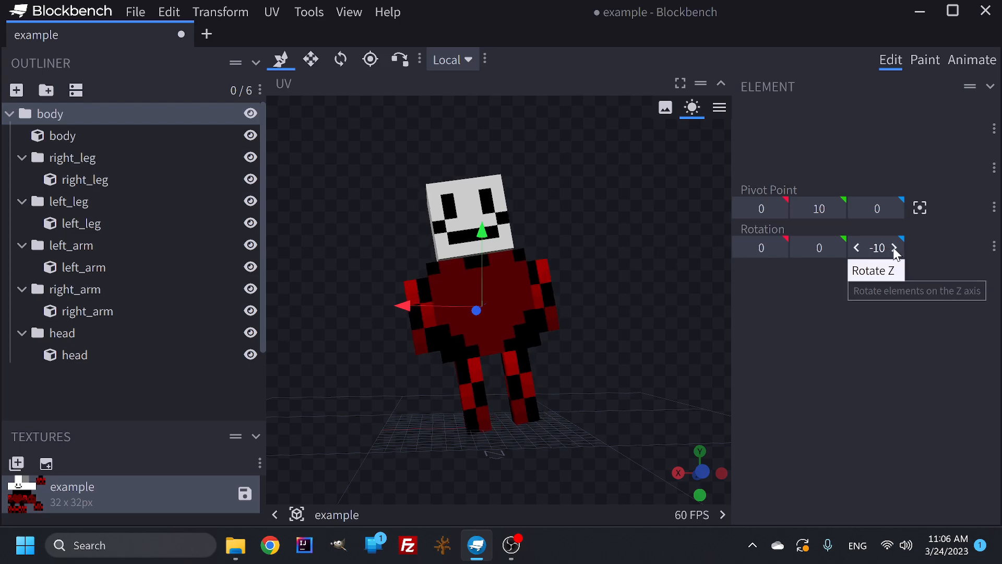
click(894, 249)
click(893, 248)
click(894, 248)
click(894, 249)
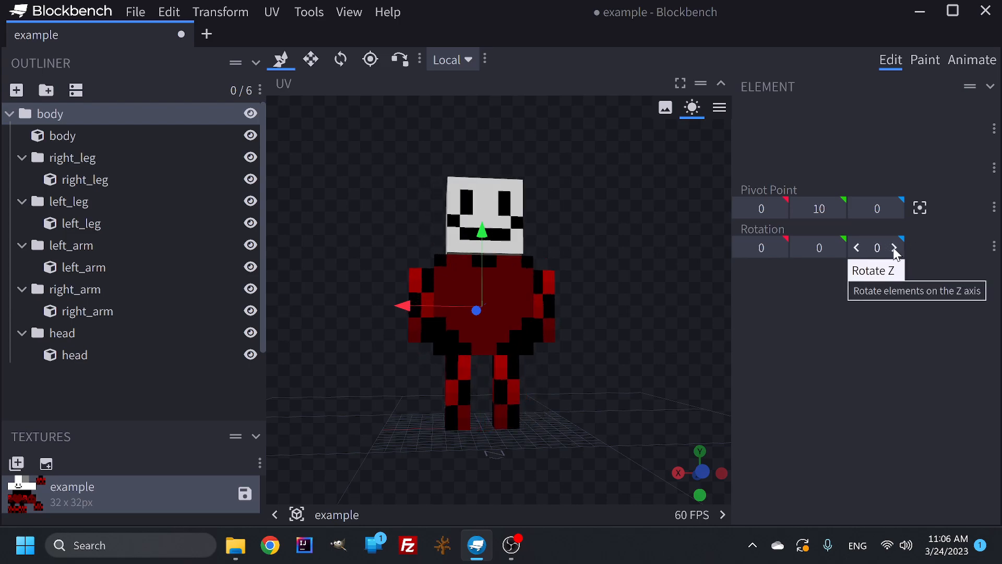
Set the body group's pivot Y to 0, test tilting it both ways about Z, and reset the rotation to 0.
click(819, 211)
text(0)
key(Return)
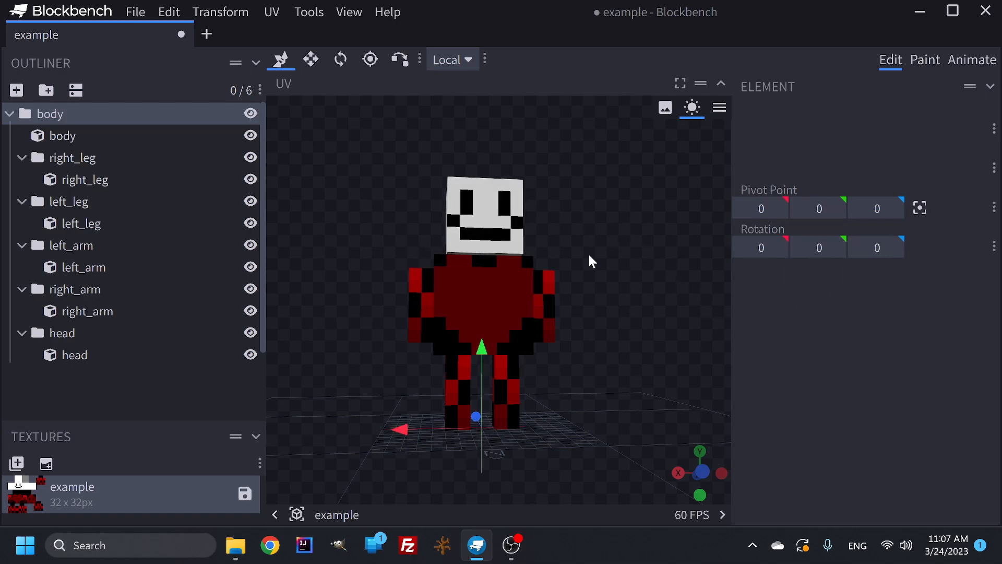
click(897, 247)
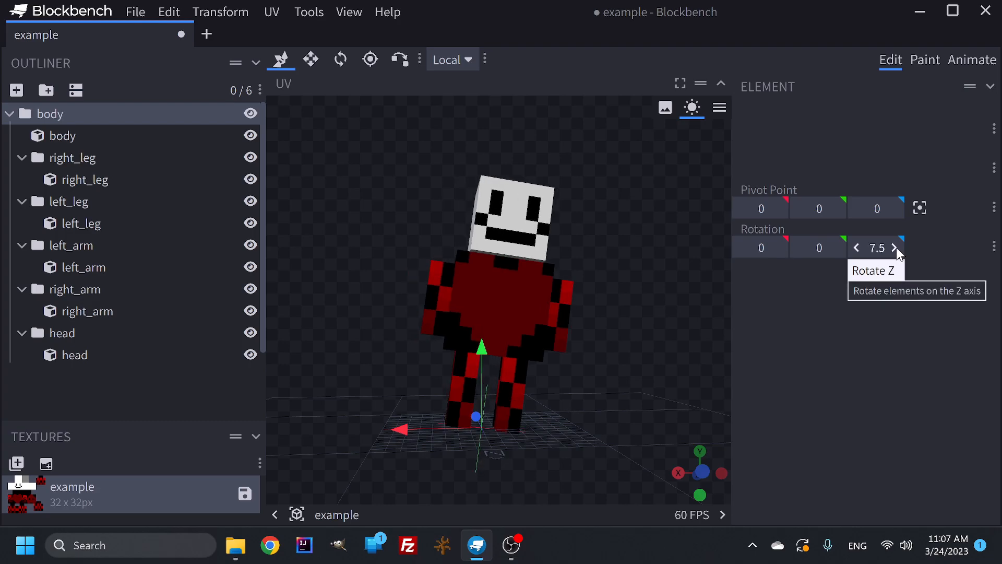
click(897, 248)
double_click(897, 247)
double_click(897, 248)
click(858, 248)
click(858, 248)
click(858, 248)
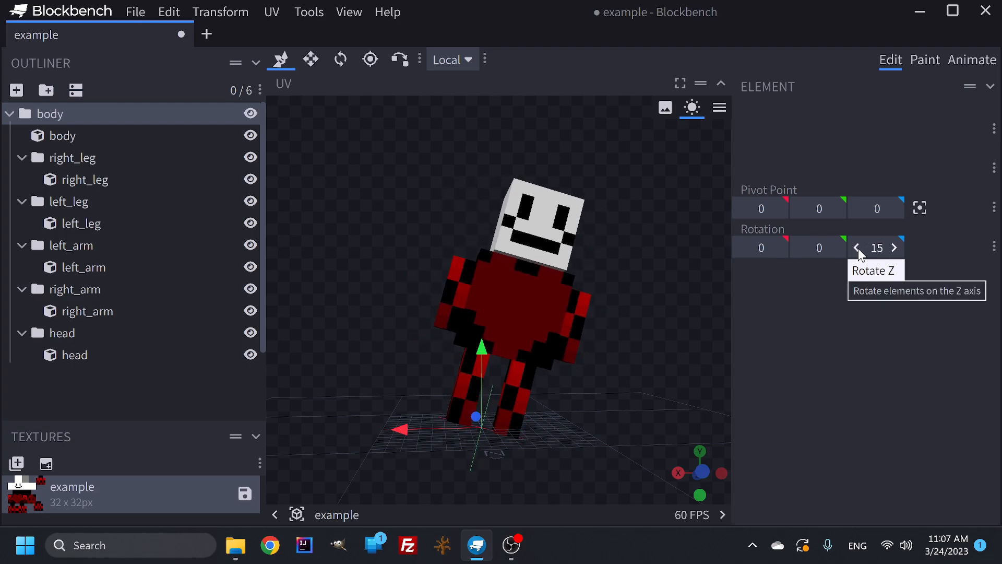
click(858, 248)
click(857, 249)
click(858, 248)
click(857, 248)
click(858, 248)
click(858, 248)
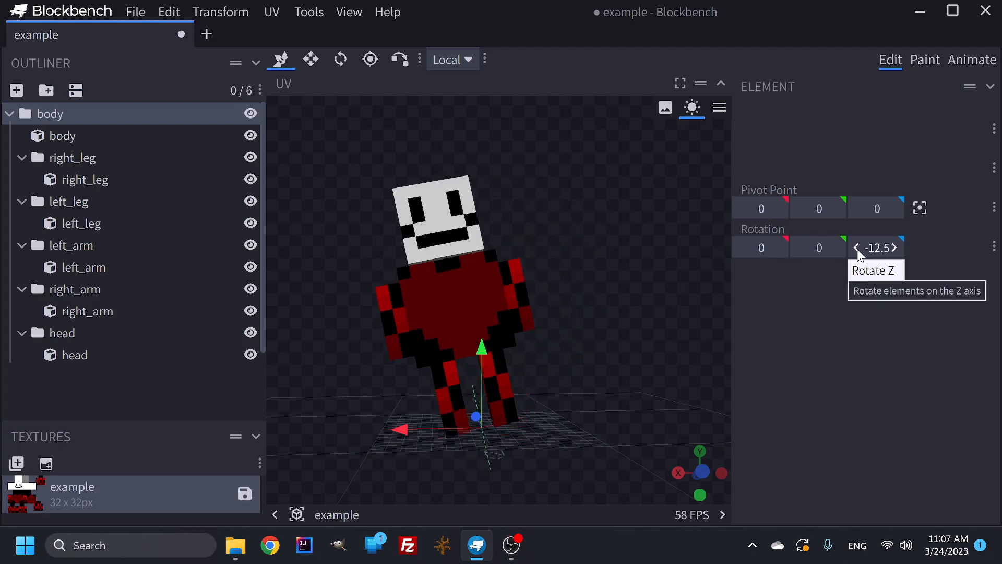
click(858, 248)
click(893, 247)
click(894, 248)
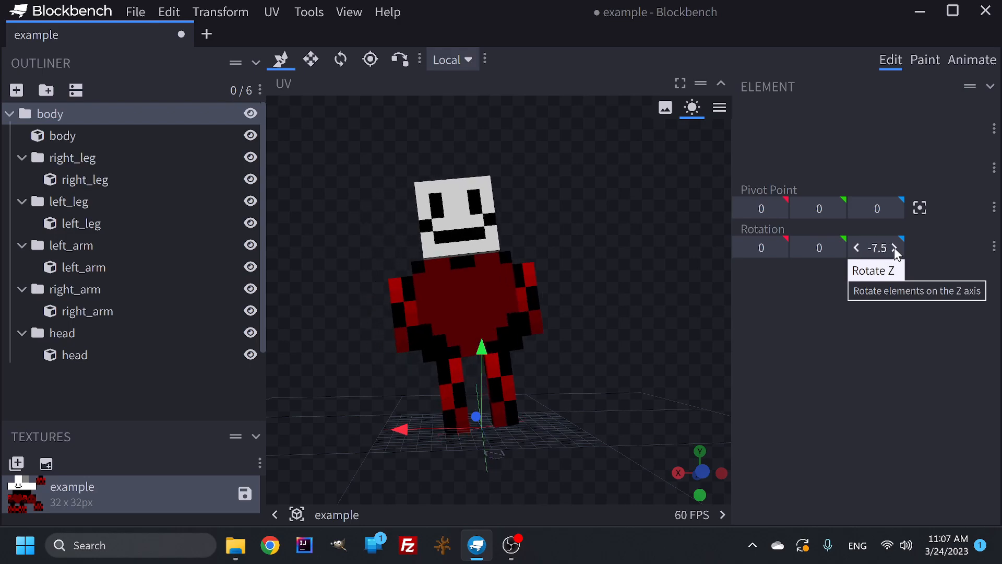
click(894, 248)
click(894, 248)
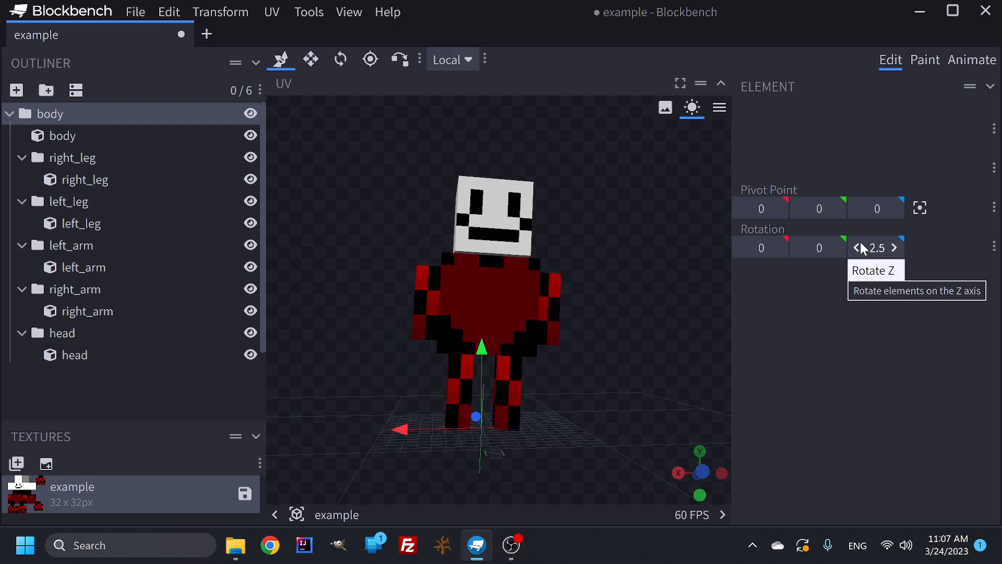
click(858, 248)
Set the body group's pivot Y to 10, try a 5-degree Z rotation and reset it to 0.
click(819, 209)
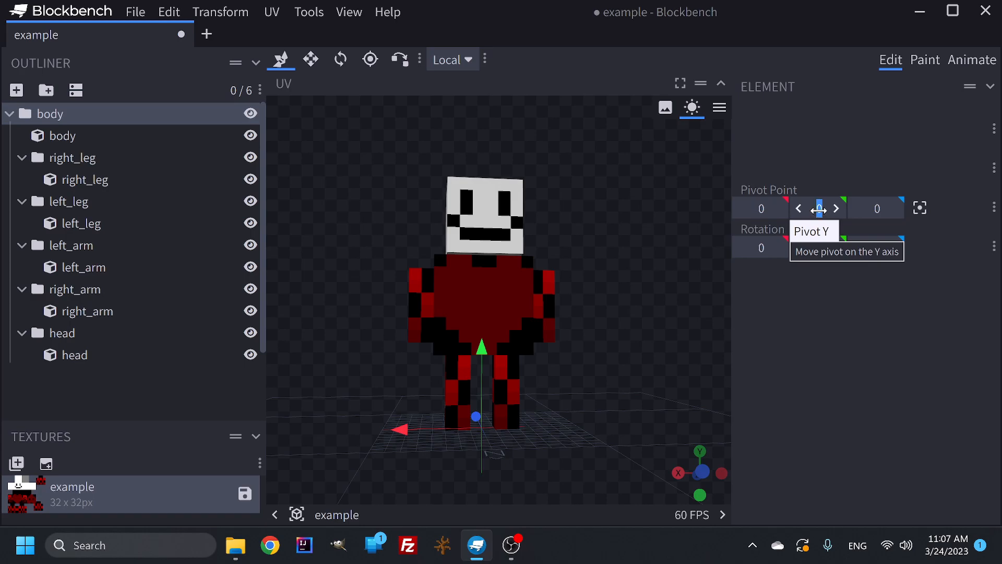
text(10)
key(Return)
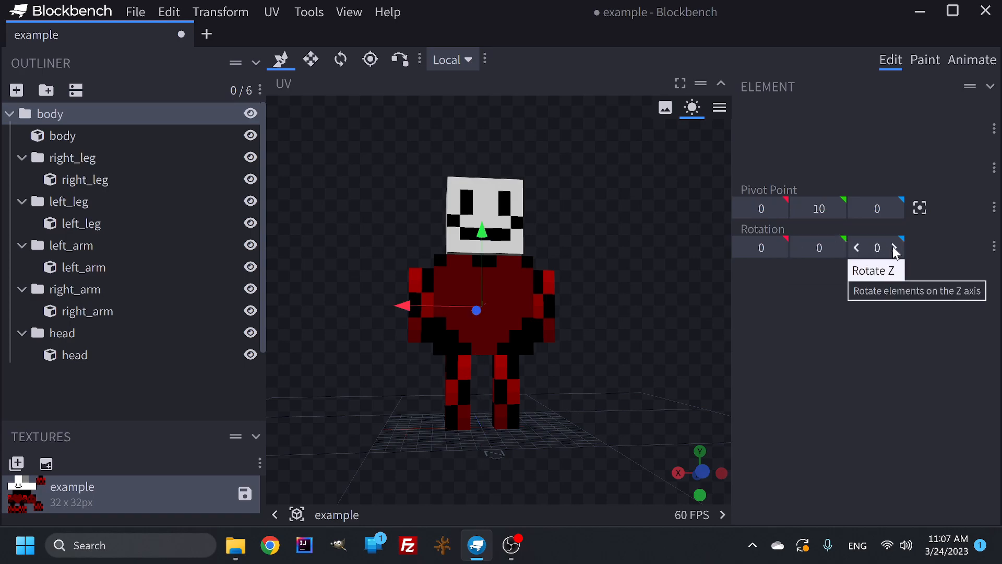
click(893, 247)
click(856, 248)
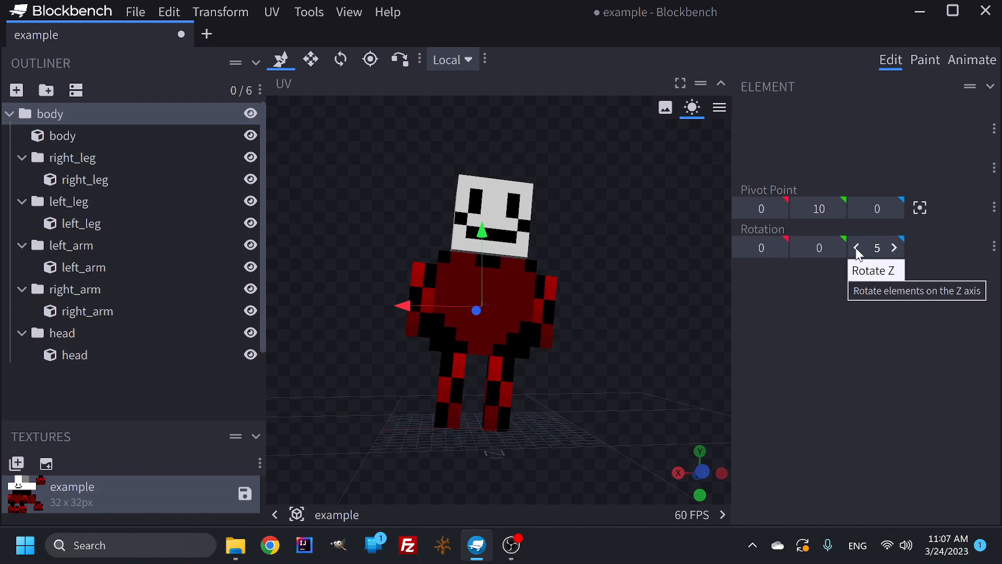
click(856, 247)
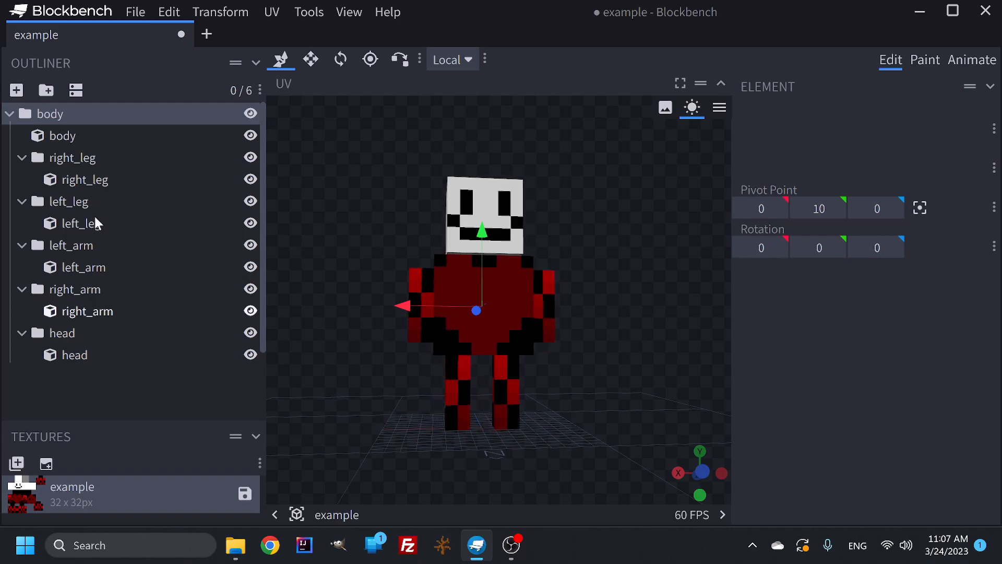
Select the right_leg group and raise its pivot point Y to 6, at the top of the leg.
click(73, 155)
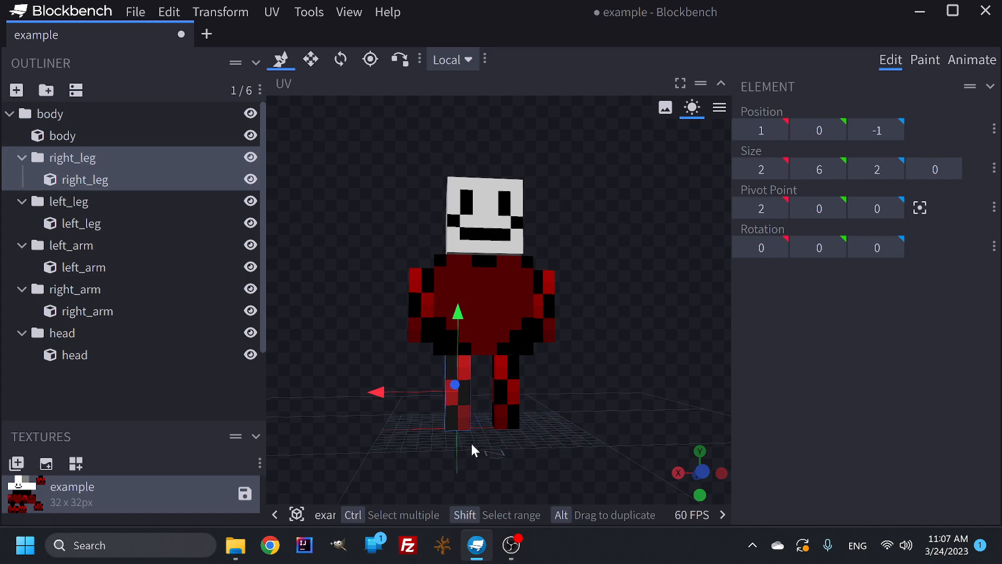
scroll(462, 356, up, 3)
drag(462, 358, 594, 409)
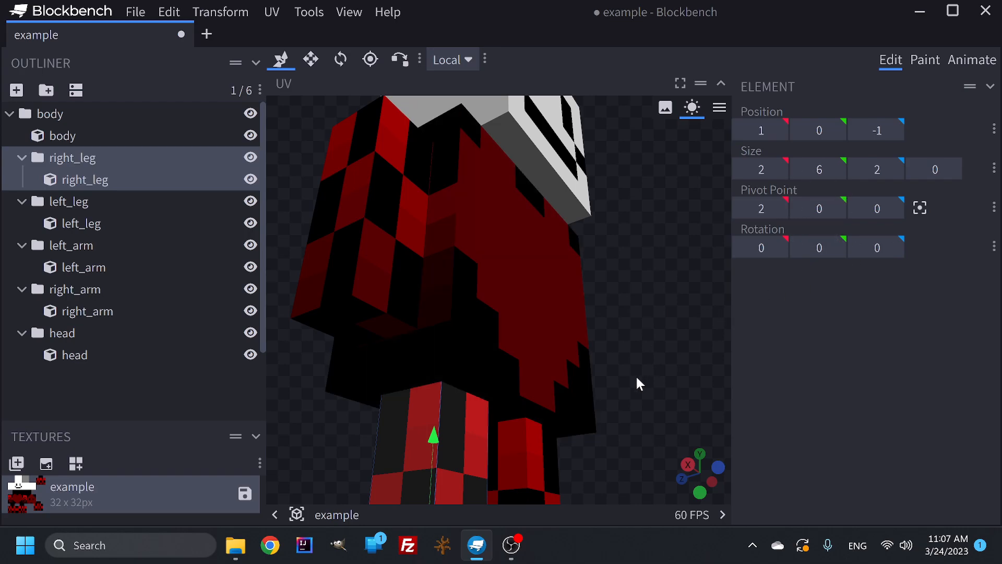
scroll(636, 378, down, 4)
drag(638, 374, 580, 466)
scroll(594, 461, down, 2)
drag(467, 481, 436, 485)
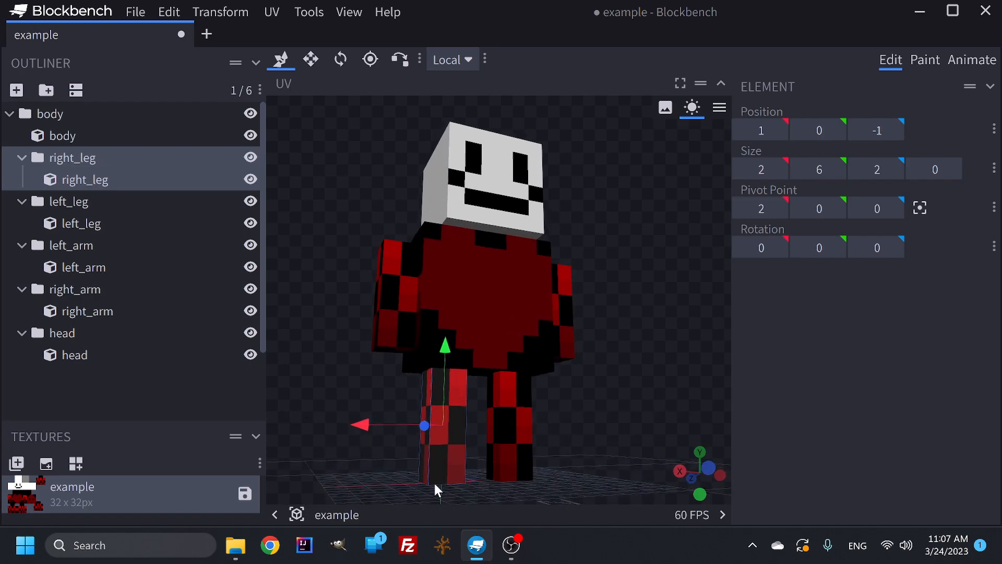
click(835, 209)
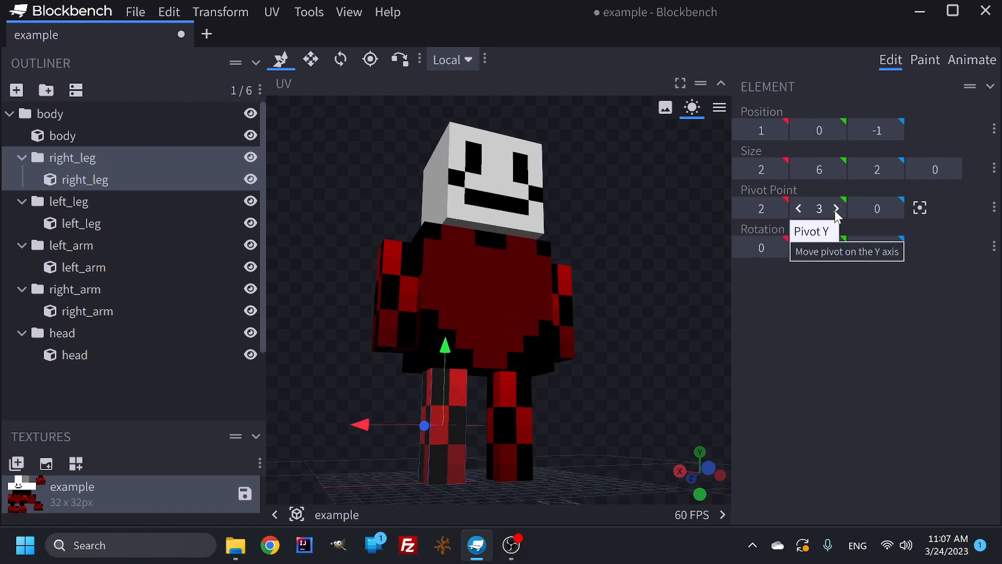
click(836, 209)
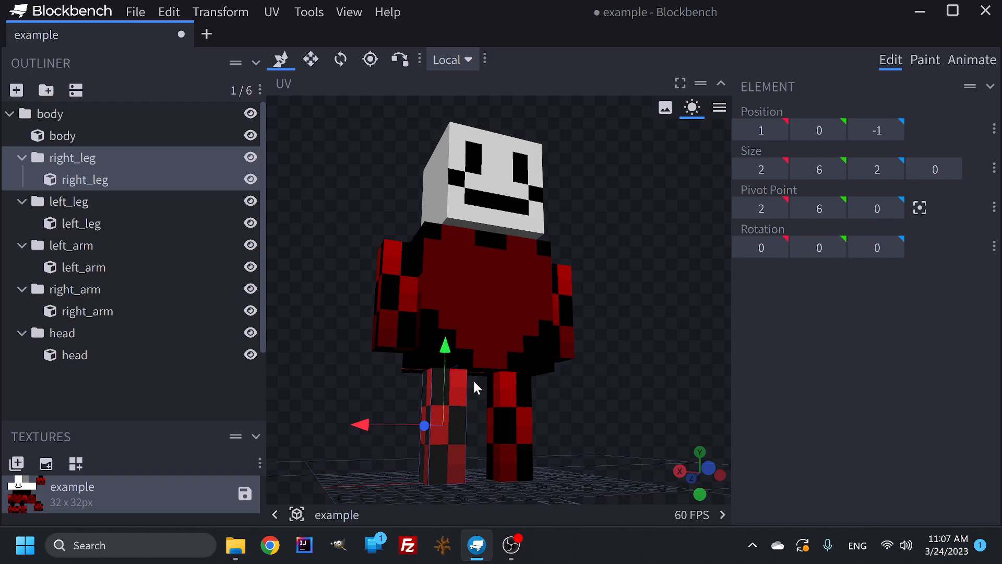
Test the right_leg group's pivot by rotating it to 15 about Z, then reset the rotation to 0.
drag(622, 360, 450, 283)
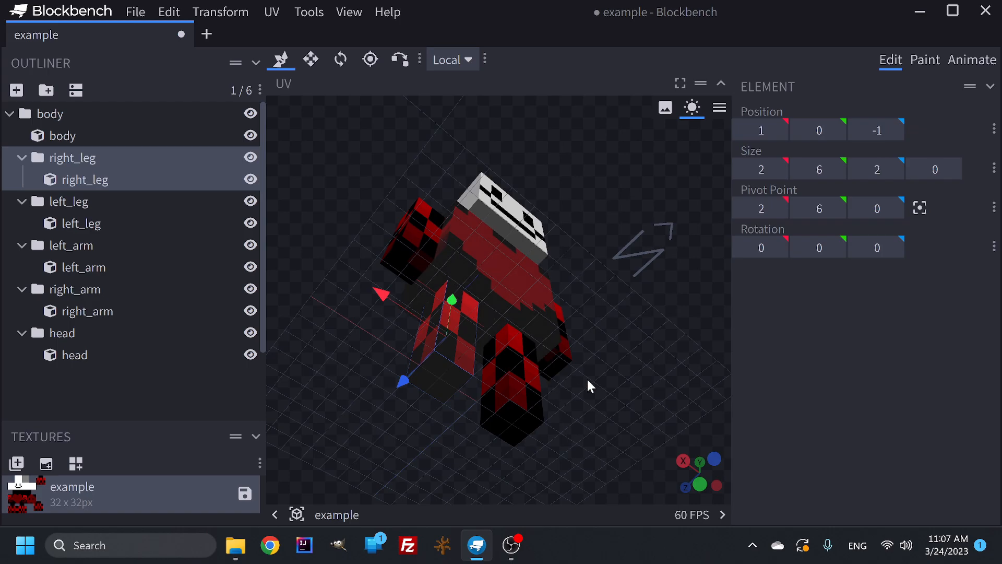
scroll(468, 337, up, 2)
scroll(468, 337, up, 4)
scroll(667, 297, down, 7)
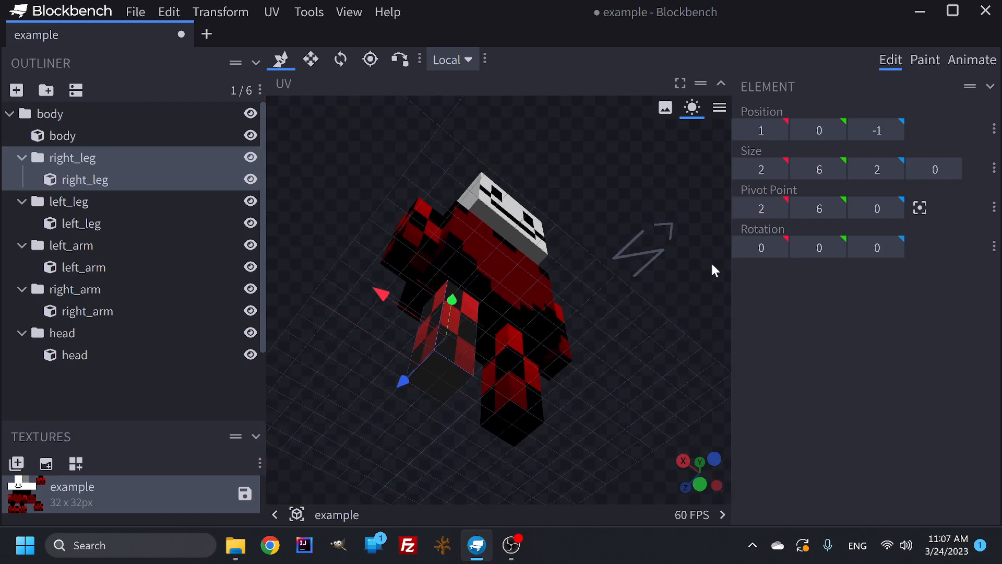
drag(710, 261, 706, 310)
click(892, 250)
click(891, 249)
click(892, 250)
click(891, 249)
click(892, 250)
click(892, 249)
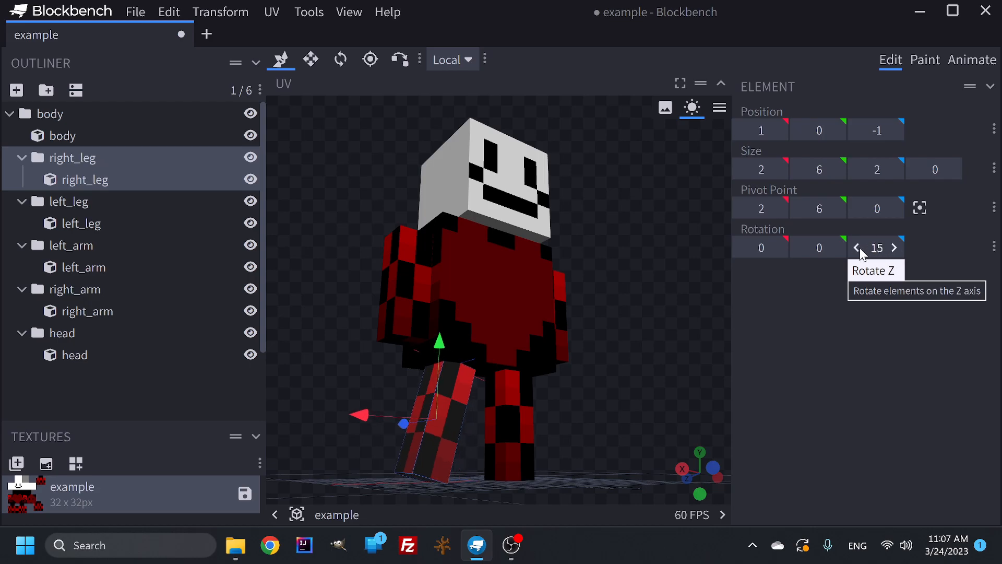
click(856, 248)
click(857, 248)
click(857, 248)
click(856, 248)
click(857, 248)
click(856, 248)
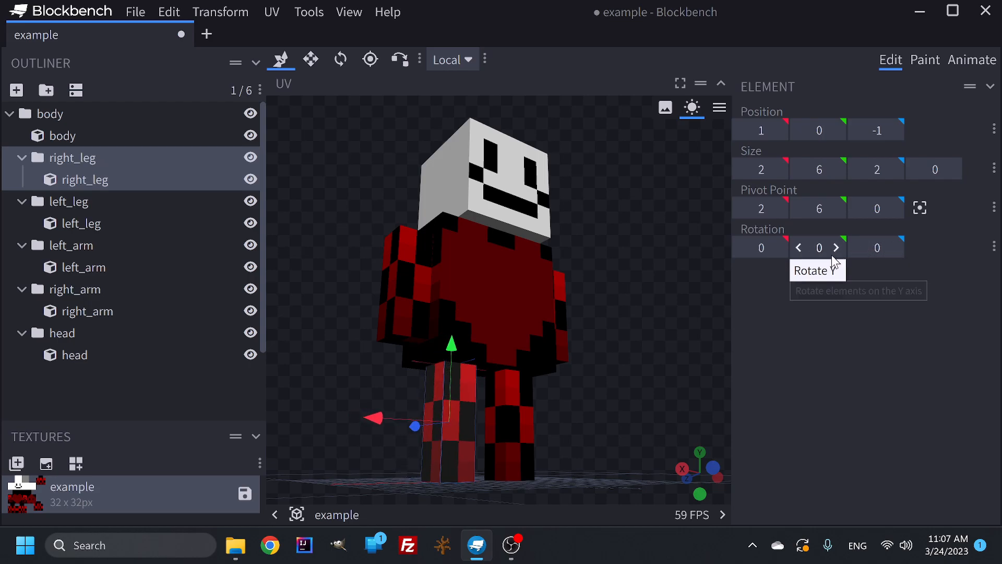
Test swinging the right_leg group about X, then reset its X rotation to 0.
click(778, 248)
click(778, 248)
click(778, 248)
click(778, 248)
click(778, 248)
click(778, 247)
click(778, 248)
double_click(776, 247)
double_click(777, 247)
click(777, 247)
double_click(776, 247)
click(776, 247)
double_click(776, 247)
click(777, 247)
click(777, 248)
click(740, 247)
click(740, 247)
click(741, 248)
click(741, 247)
click(740, 248)
click(741, 247)
click(741, 247)
click(741, 248)
click(740, 248)
click(764, 248)
text(0)
key(Return)
Select the left_leg group and raise its pivot point Y to 6, at the top of the leg.
scroll(621, 373, down, 3)
drag(619, 368, 446, 347)
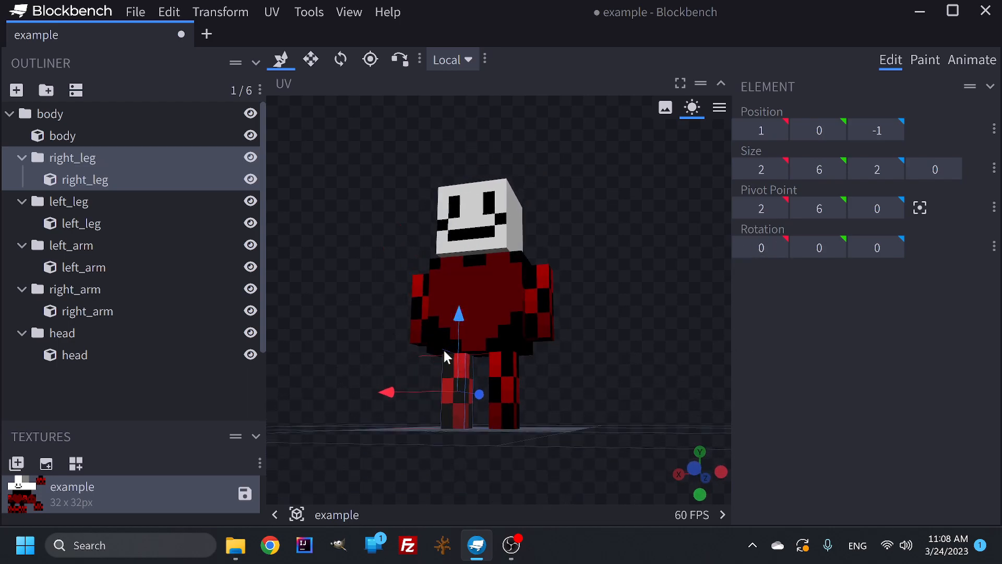
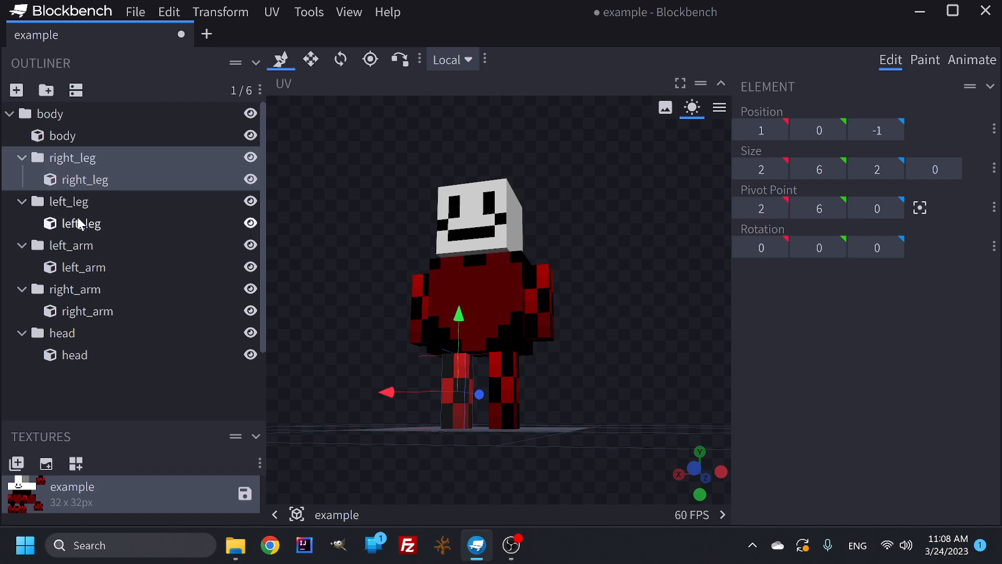
click(80, 204)
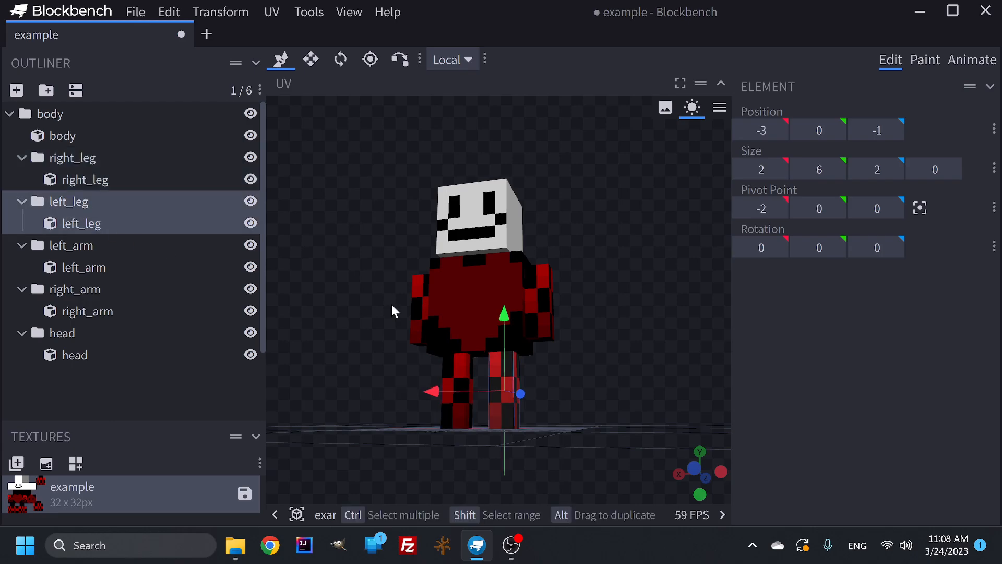
drag(579, 401, 516, 422)
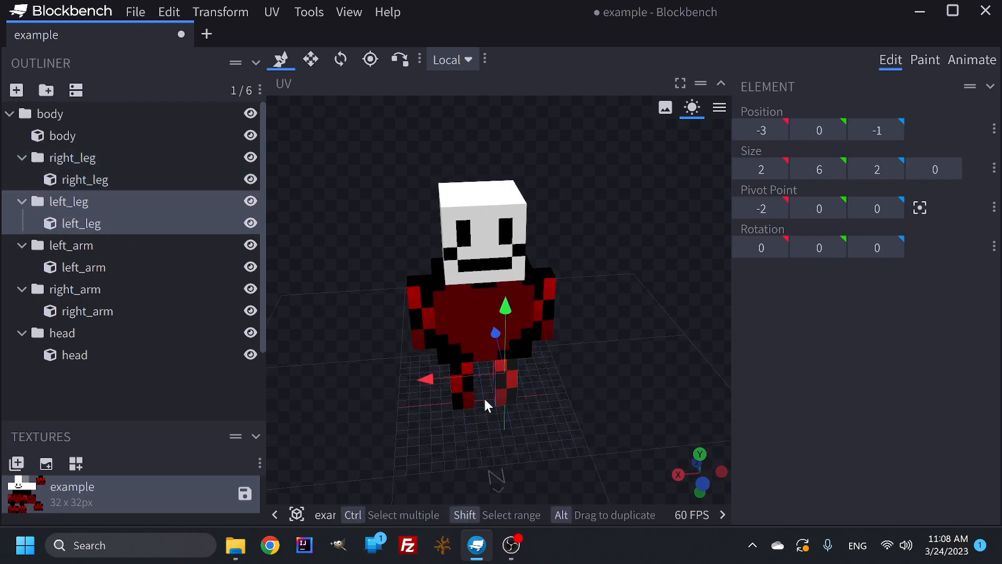
click(836, 208)
click(836, 209)
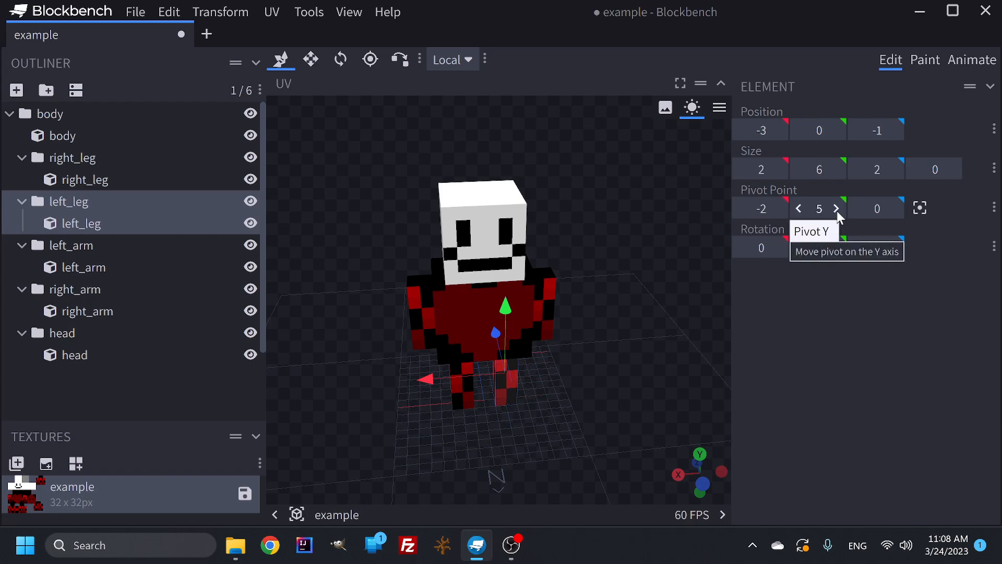
click(836, 209)
drag(571, 396, 609, 356)
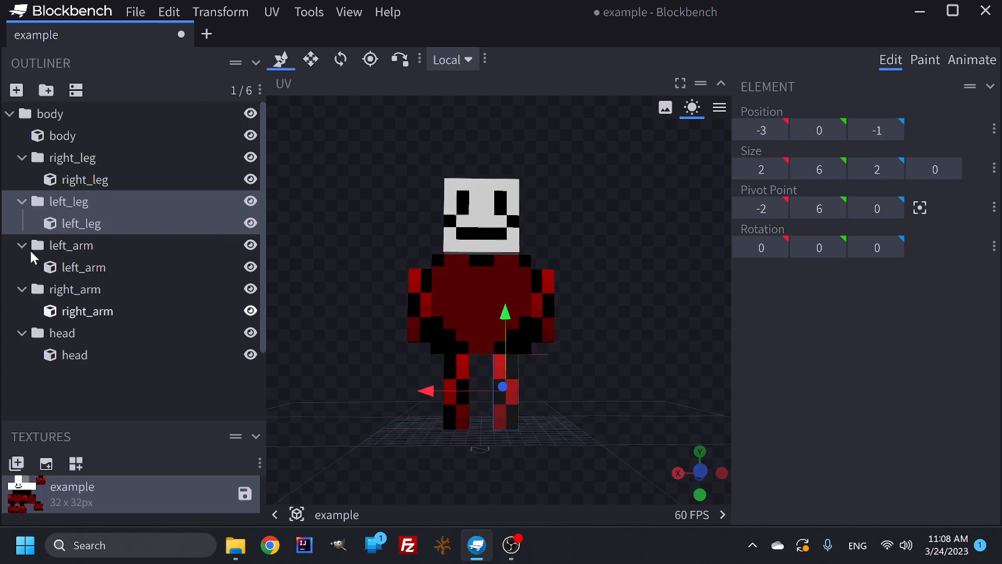
Try moving the right_leg cube's pivot point to X -4 and Y 13, at the left arm's shoulder.
click(80, 247)
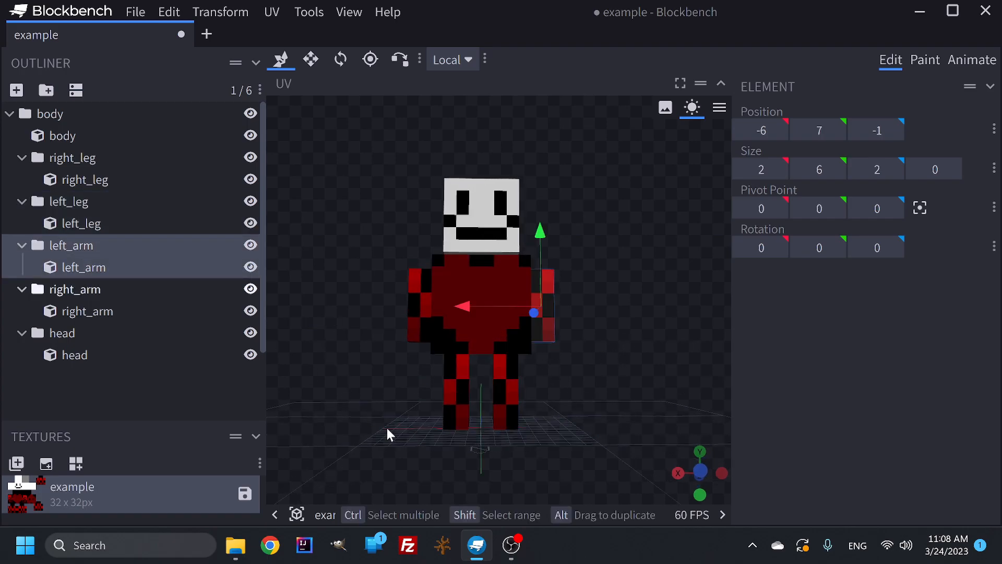
click(466, 426)
drag(487, 443, 494, 415)
drag(659, 401, 599, 423)
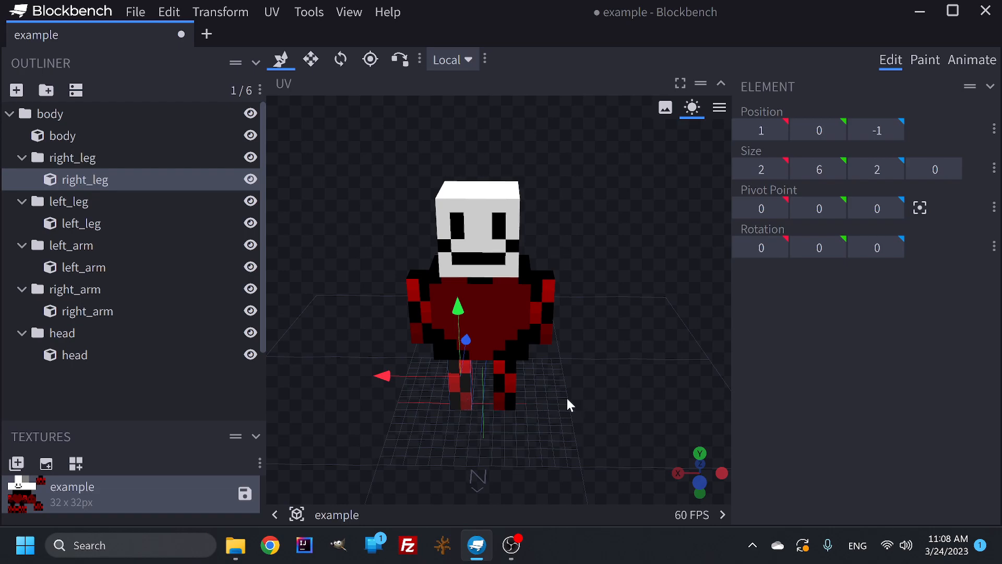
click(740, 208)
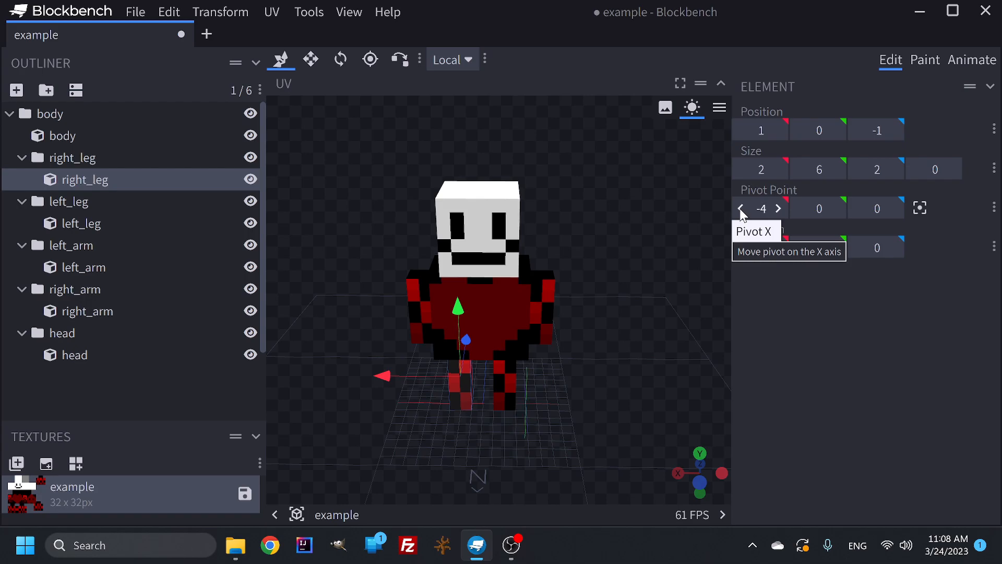
click(740, 208)
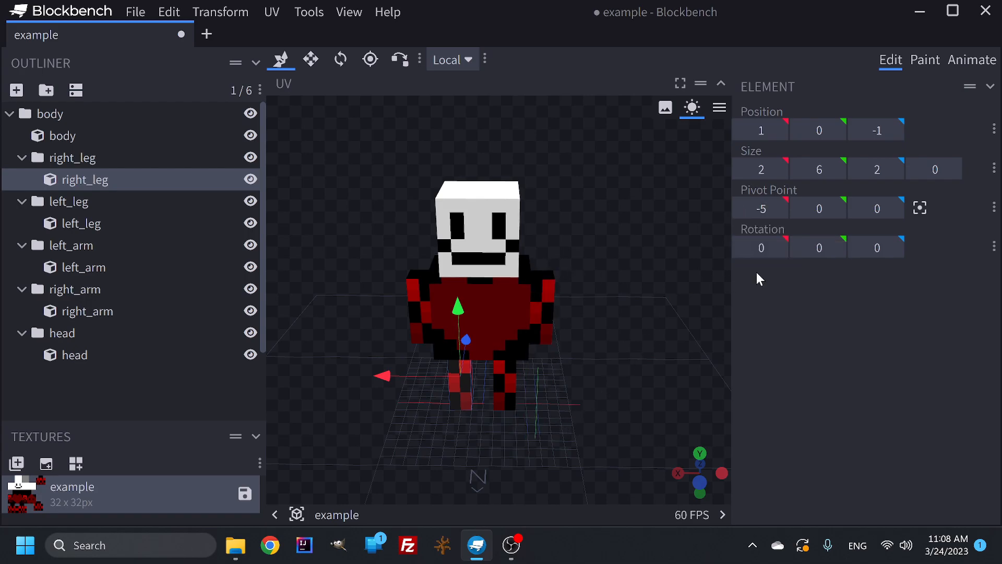
click(741, 208)
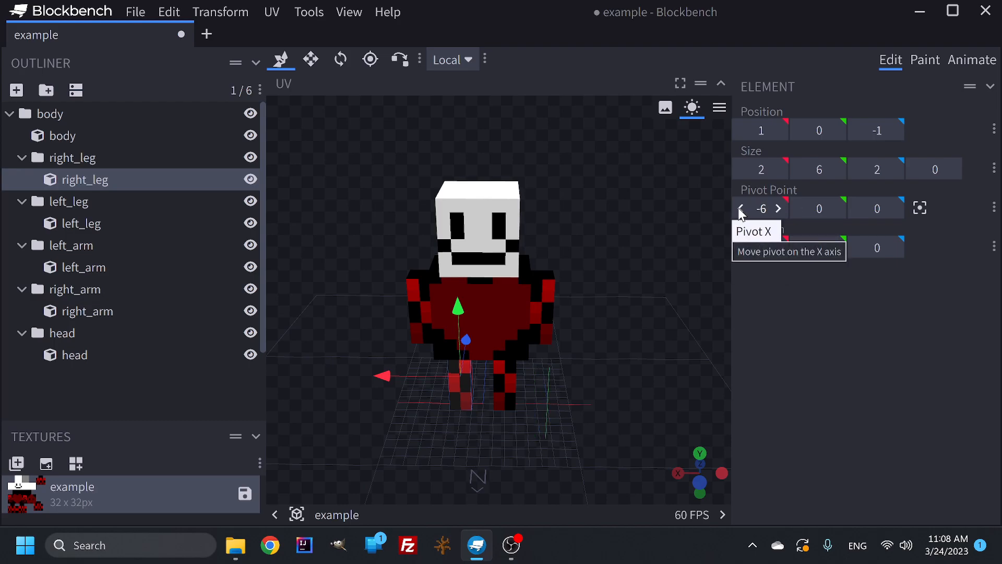
click(778, 208)
click(778, 208)
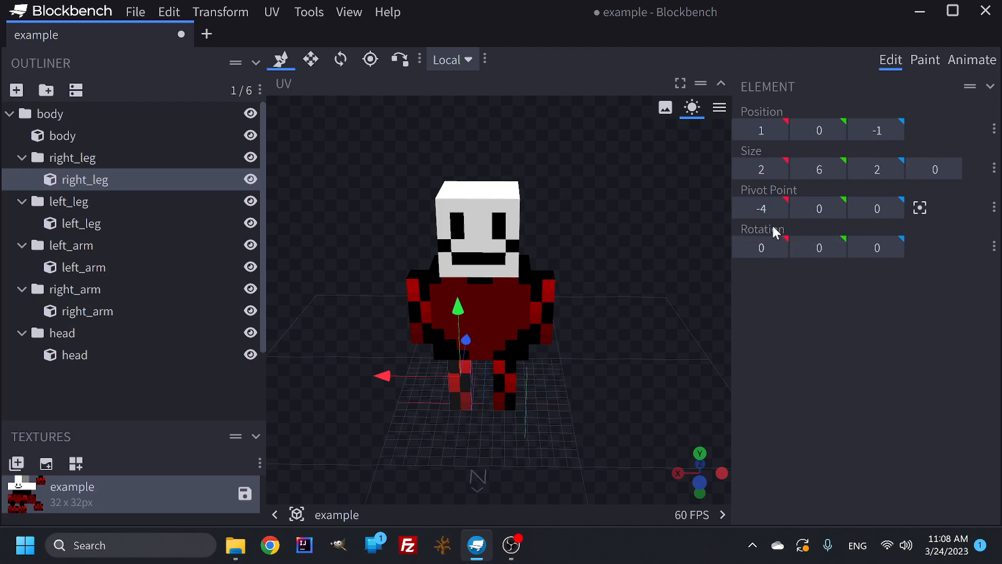
click(835, 208)
click(835, 208)
click(835, 208)
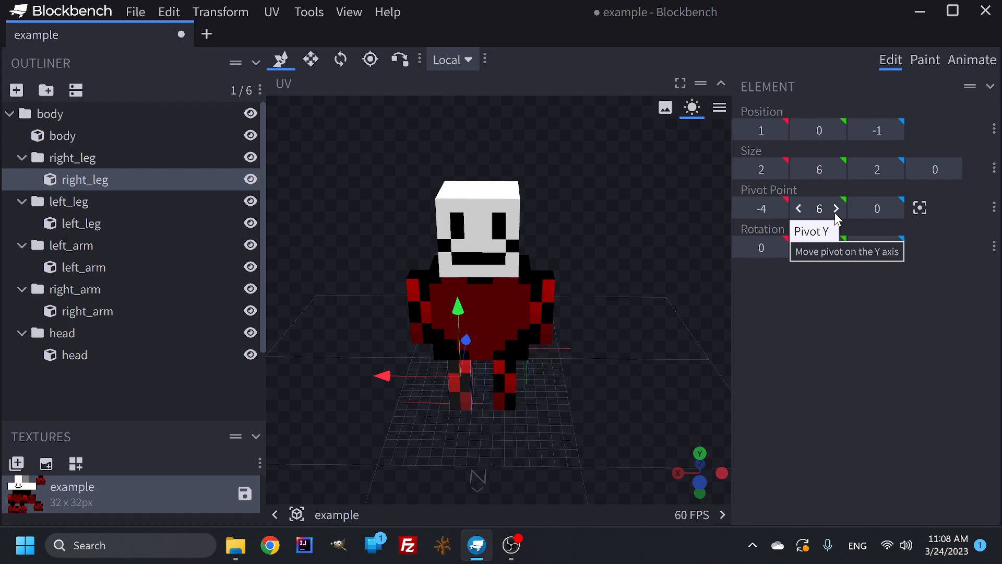
click(835, 208)
drag(699, 339, 558, 396)
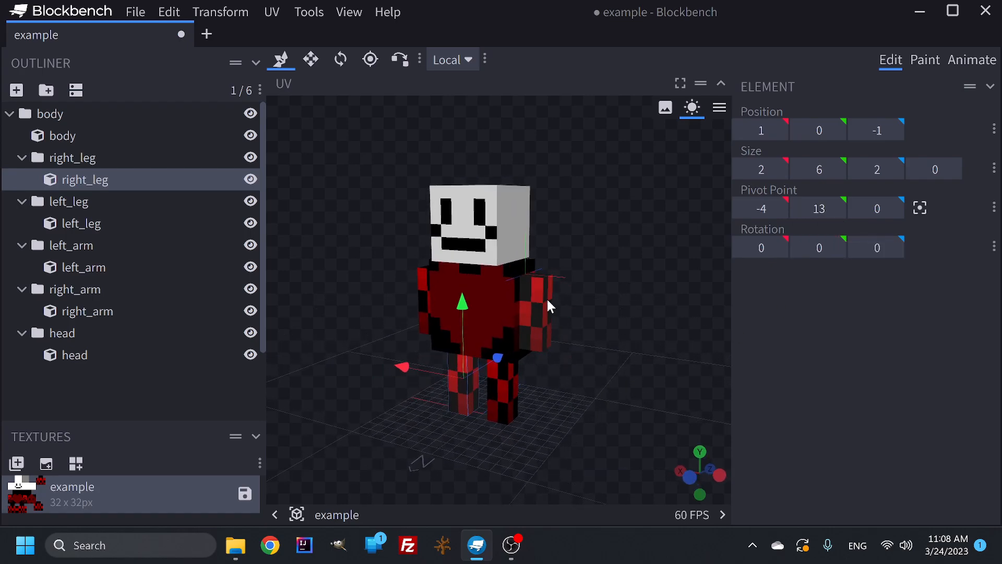
Try rotating the right_leg cube about Y to 7.5, then reduce it to 2.5.
scroll(545, 297, up, 4)
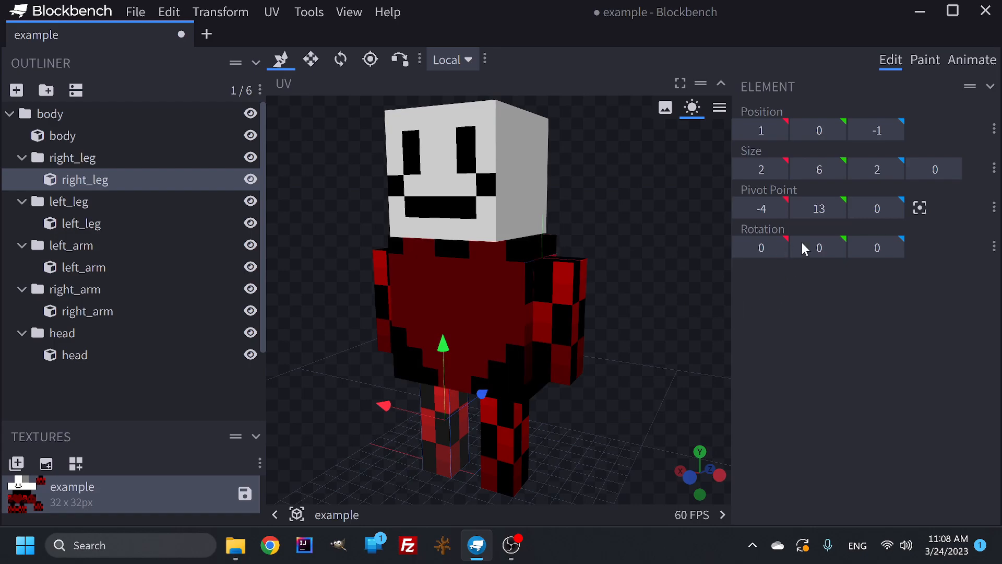
click(837, 249)
click(836, 248)
click(837, 248)
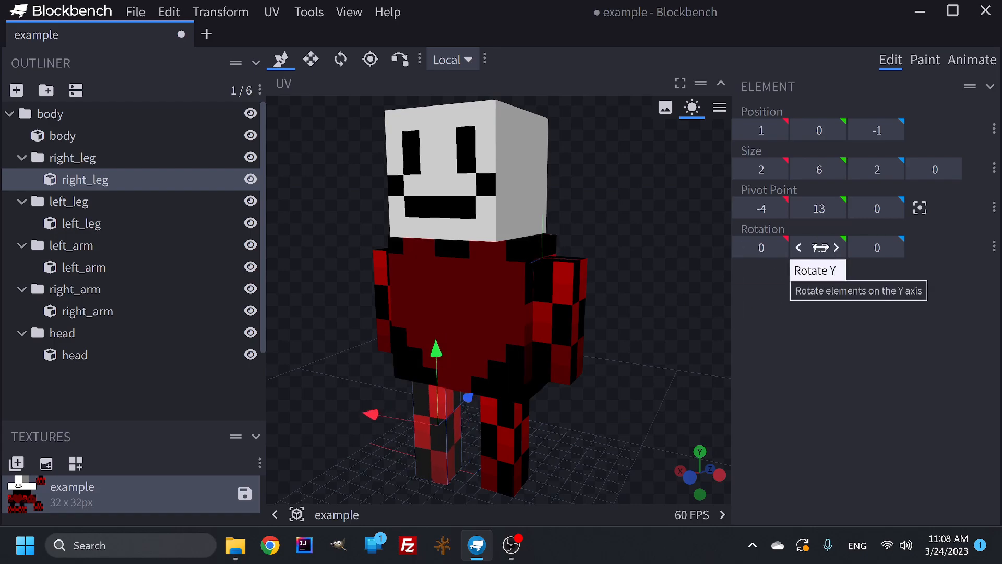
click(798, 247)
click(797, 247)
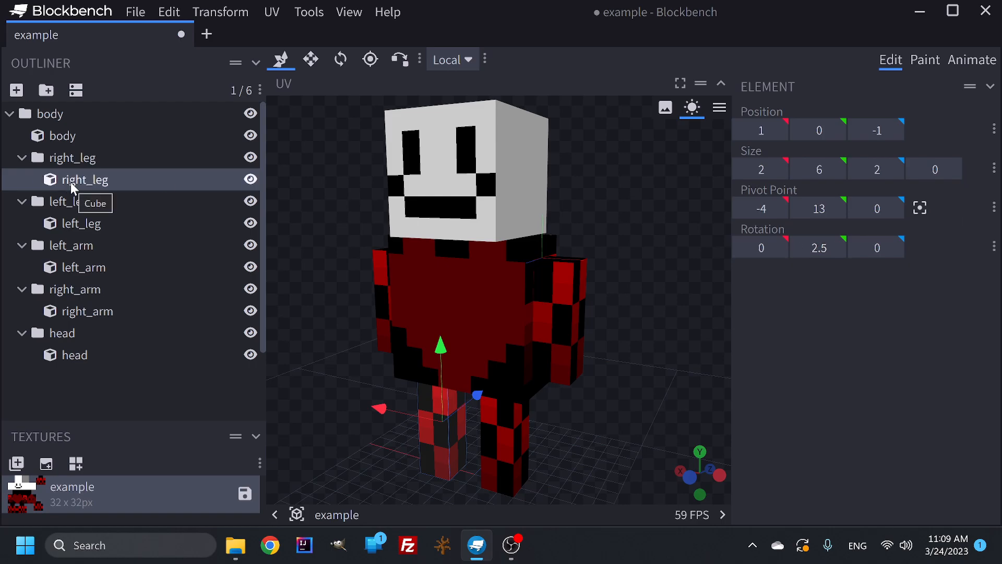
Reset the right_leg cube's pivot point X and Y to 0.
click(759, 208)
double_click(816, 208)
text(0)
key(Return)
click(764, 207)
text(0)
key(Return)
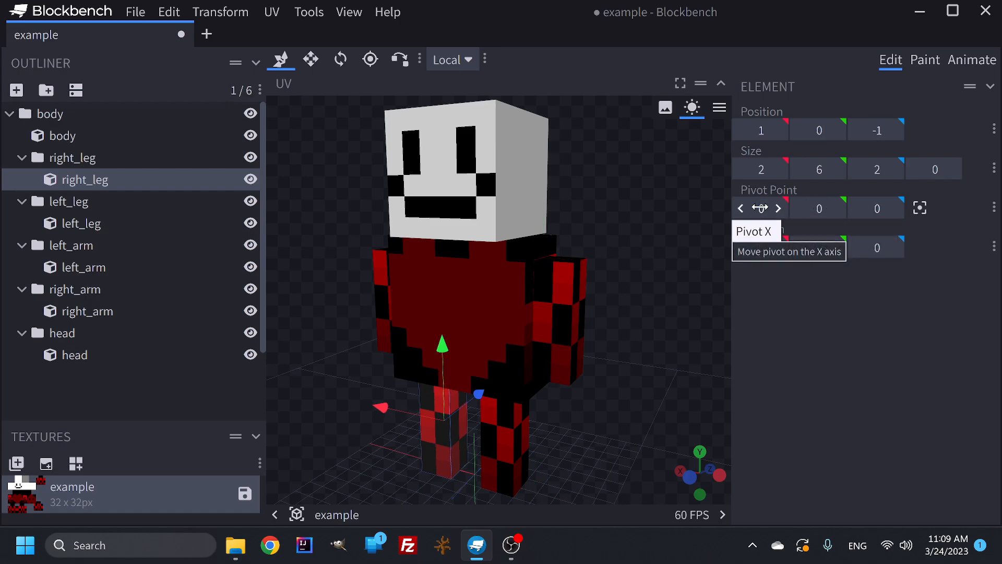
Select the left_arm group and set its pivot point to X -4 and Y 13, at the shoulder.
click(72, 161)
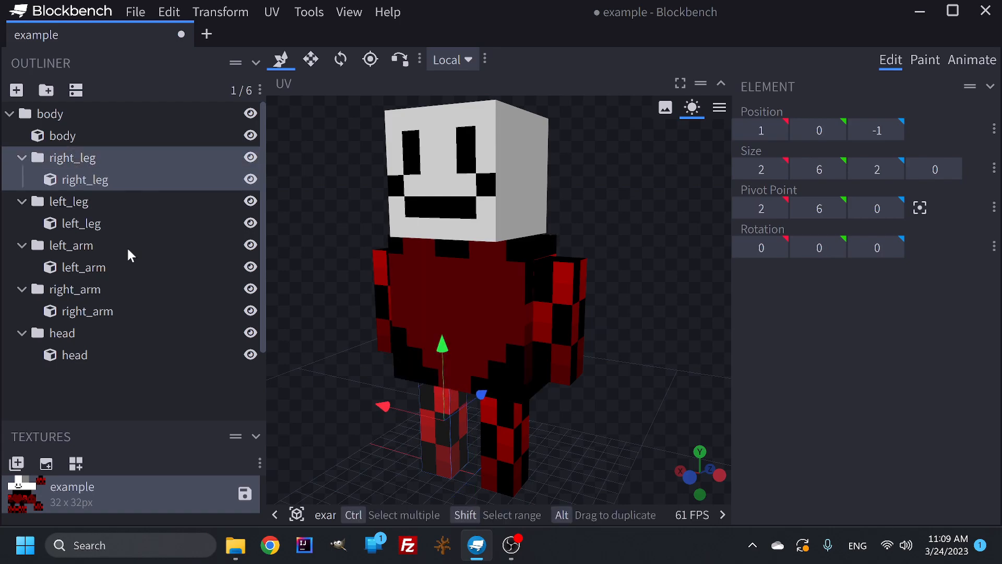
click(94, 201)
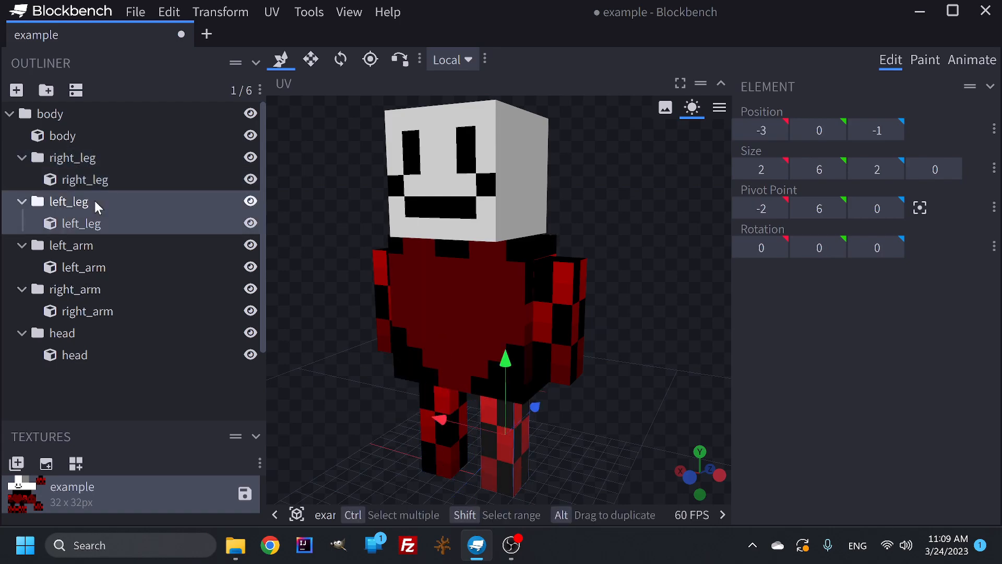
click(79, 246)
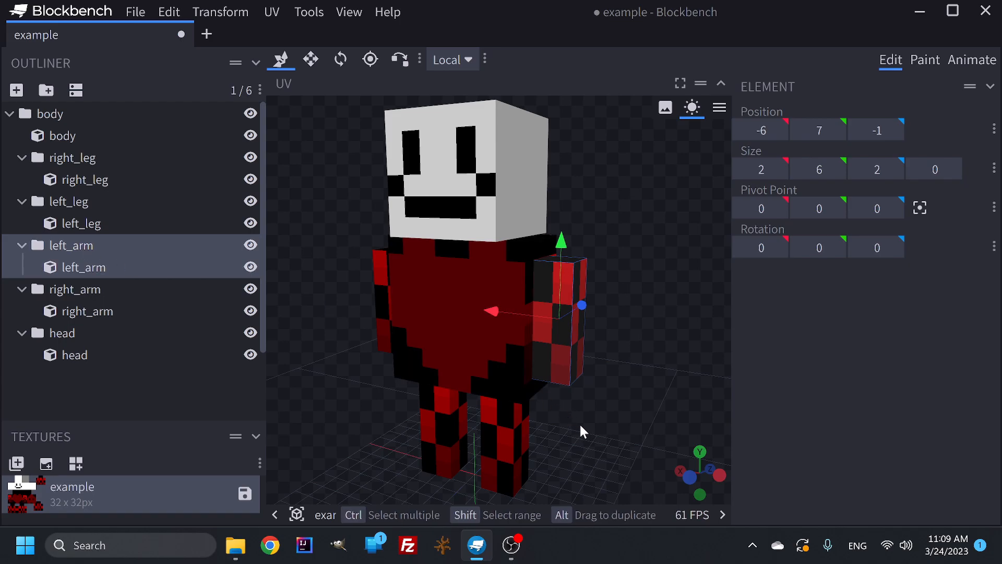
drag(578, 422, 626, 407)
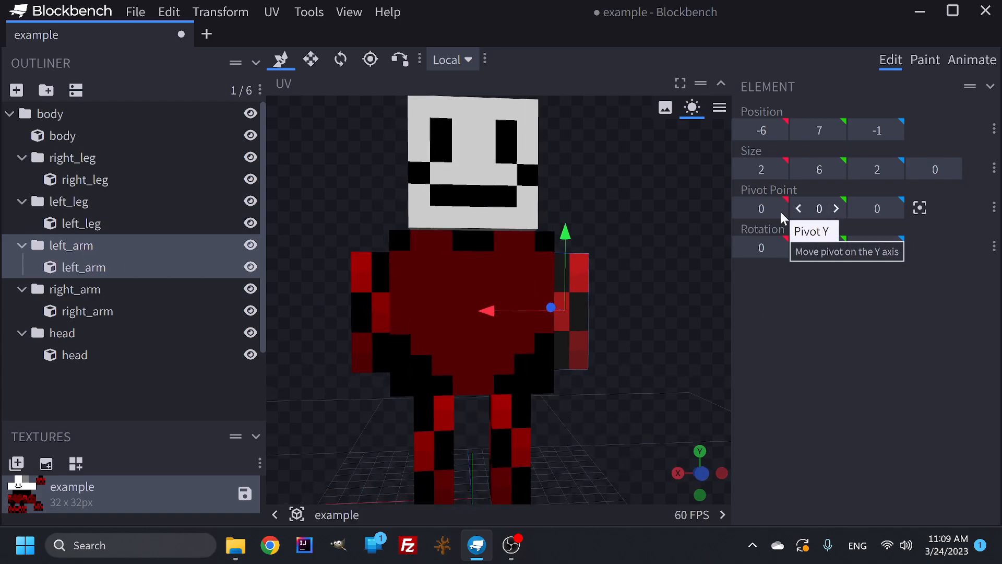
click(762, 208)
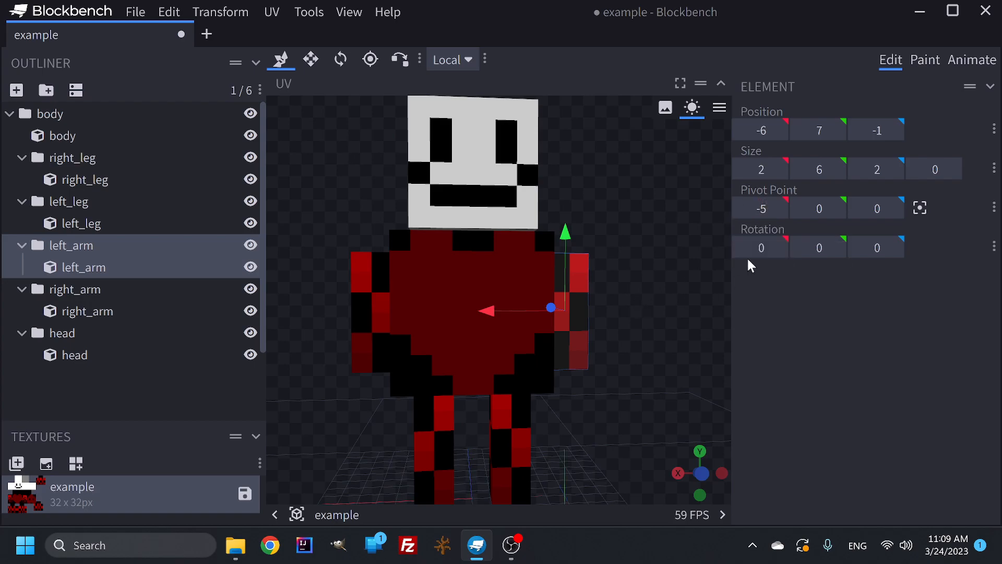
click(778, 209)
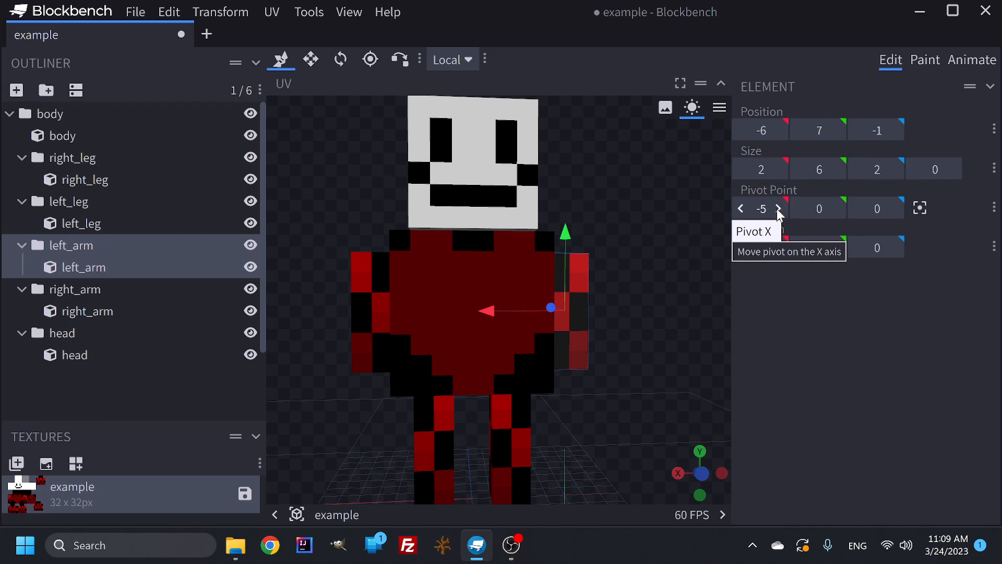
click(778, 209)
drag(646, 387, 811, 289)
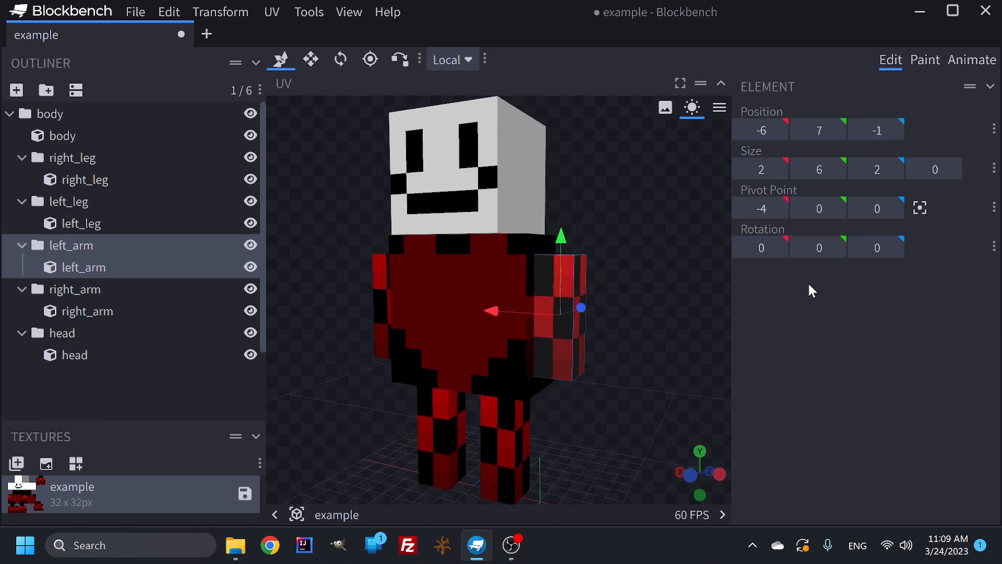
click(837, 208)
click(837, 208)
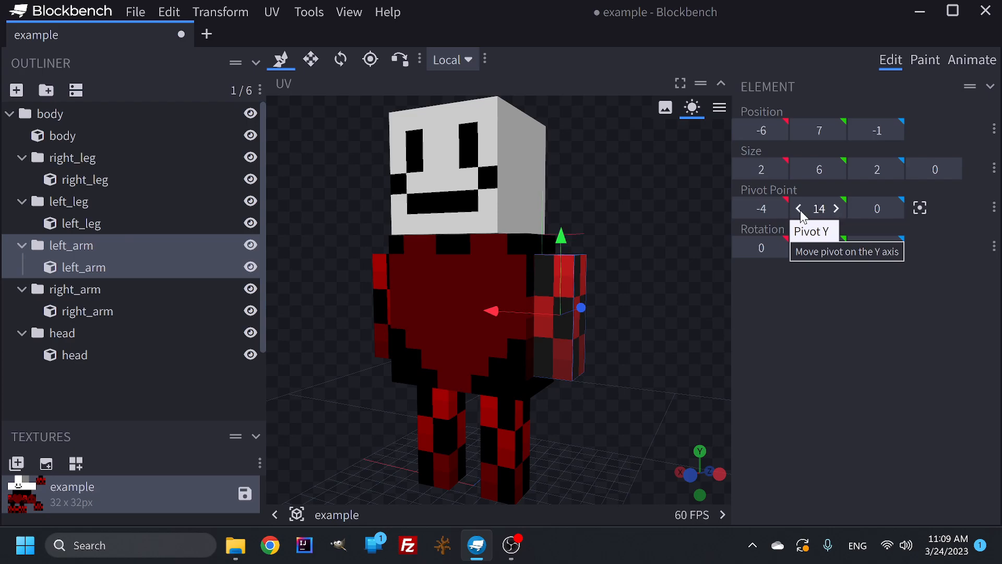
click(837, 208)
Test the left_arm group's pivot by rotating it to 12.5 about Z and 7.5 about Y, resetting each to 0.
drag(708, 273, 622, 301)
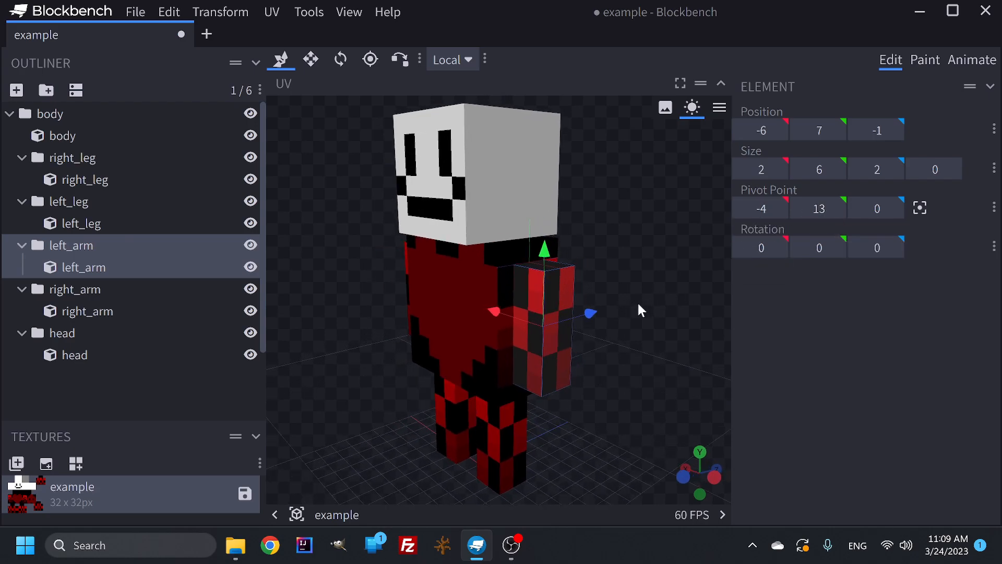
click(895, 252)
click(894, 252)
click(894, 253)
click(894, 252)
click(895, 252)
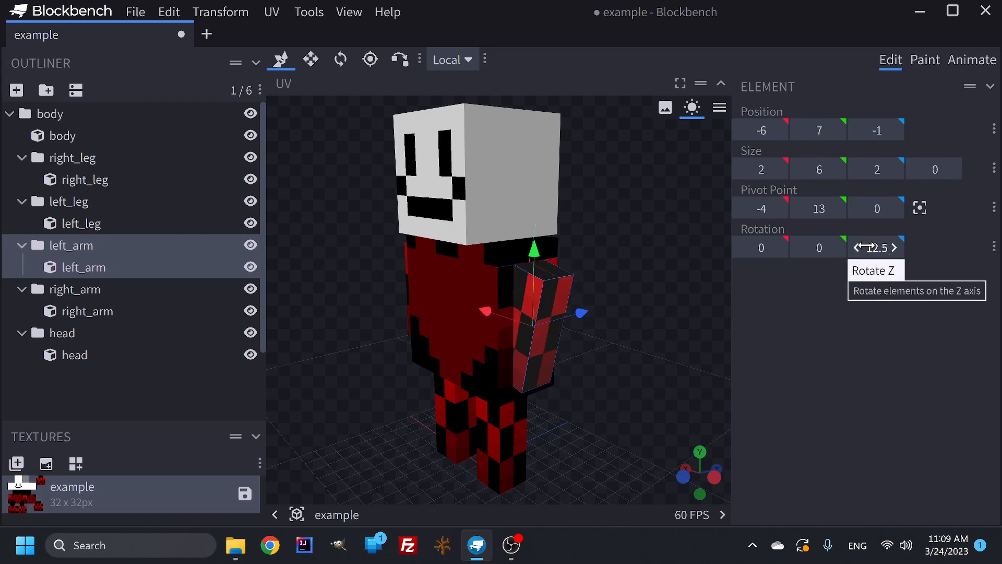
click(856, 248)
click(855, 248)
click(856, 248)
click(856, 248)
click(856, 248)
click(836, 247)
click(835, 247)
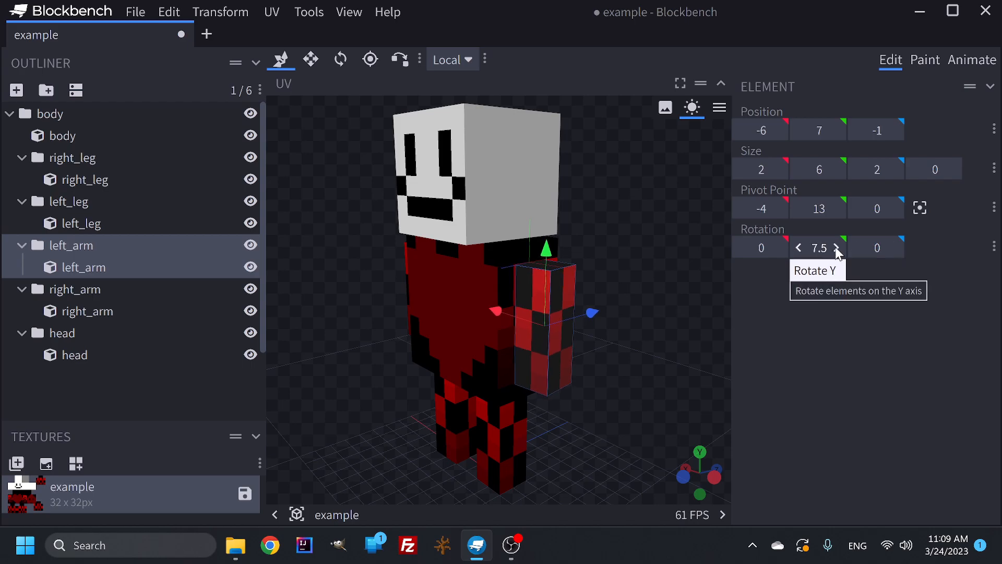
click(797, 248)
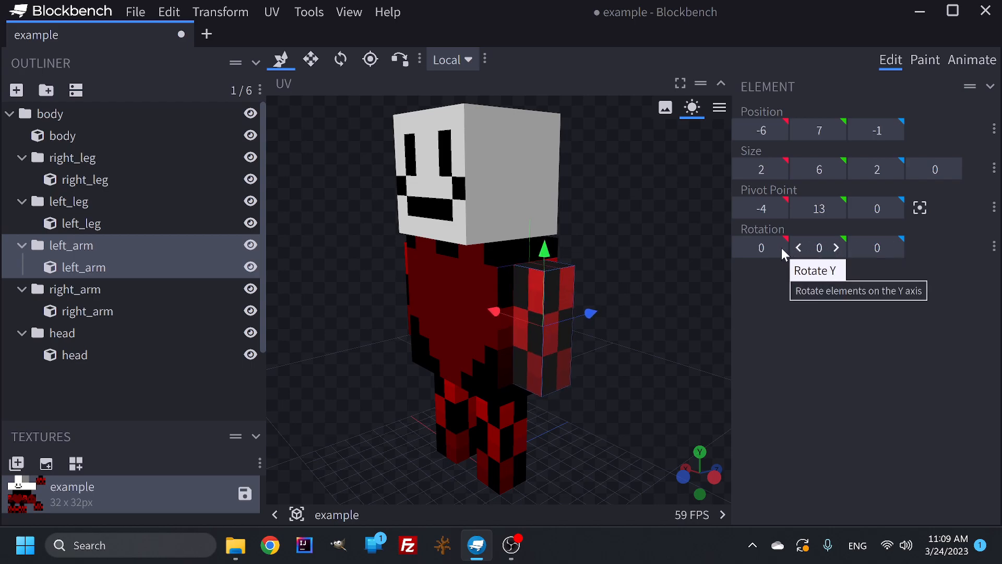
Test the left_arm group's pivot by rotating it to about 20 about X and resetting it to 0.
click(779, 247)
click(779, 248)
click(778, 247)
click(779, 247)
click(779, 247)
click(778, 247)
click(778, 247)
click(740, 248)
click(740, 247)
click(740, 248)
click(740, 247)
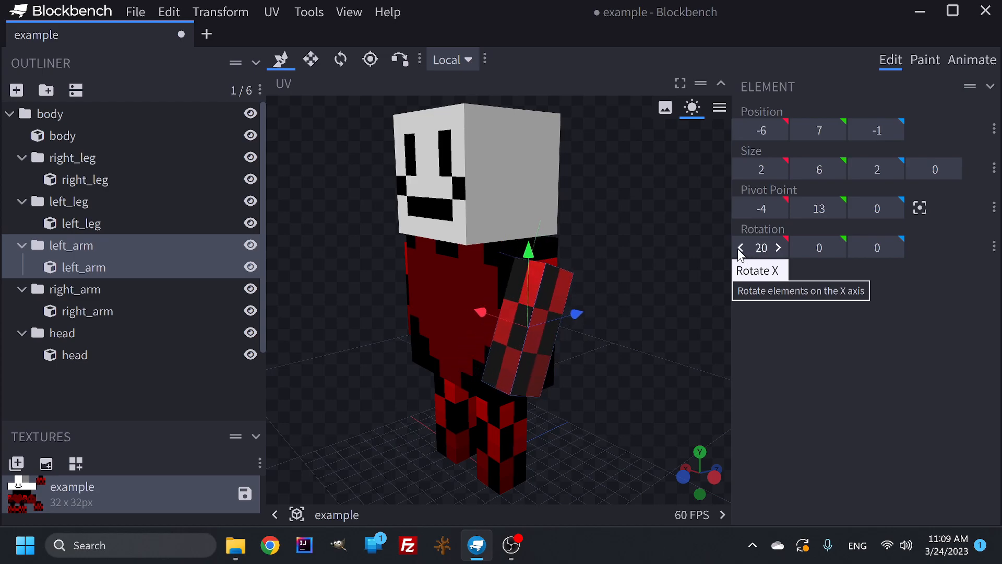
click(740, 247)
click(740, 248)
click(740, 247)
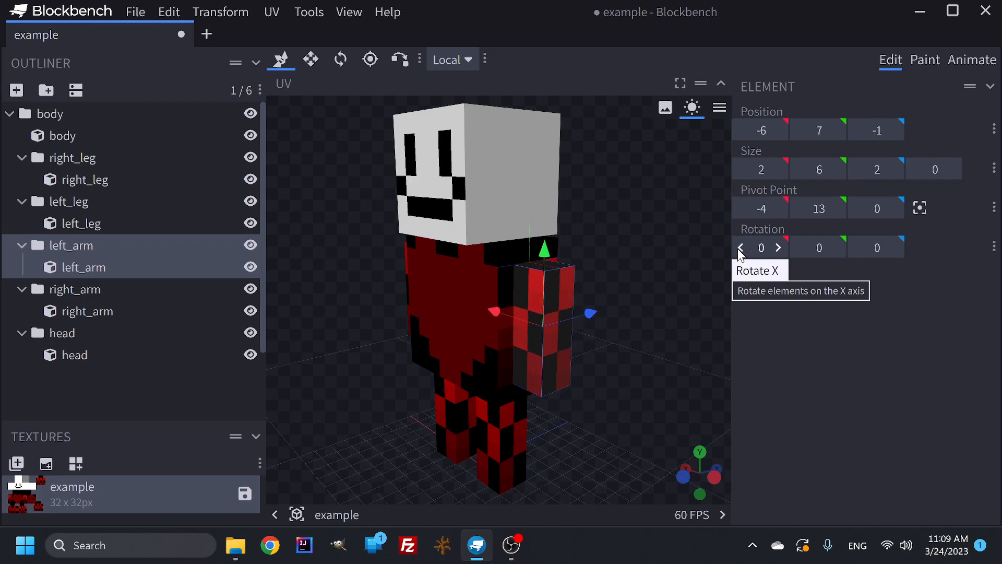
Set the right_arm group's pivot point to X 4 and Y 13, and compare it with the left_arm group's pivot.
drag(672, 331, 716, 332)
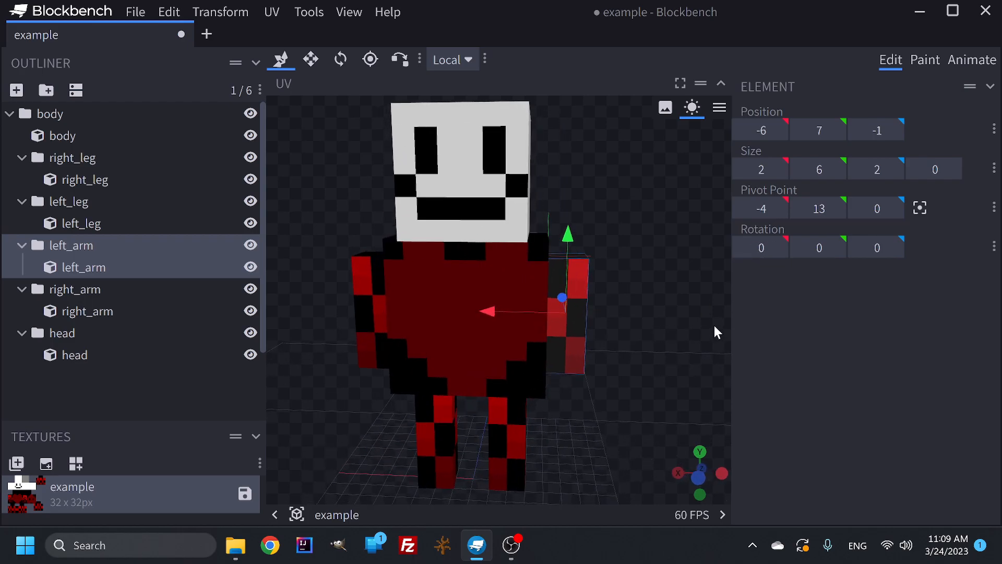
scroll(636, 309, down, 2)
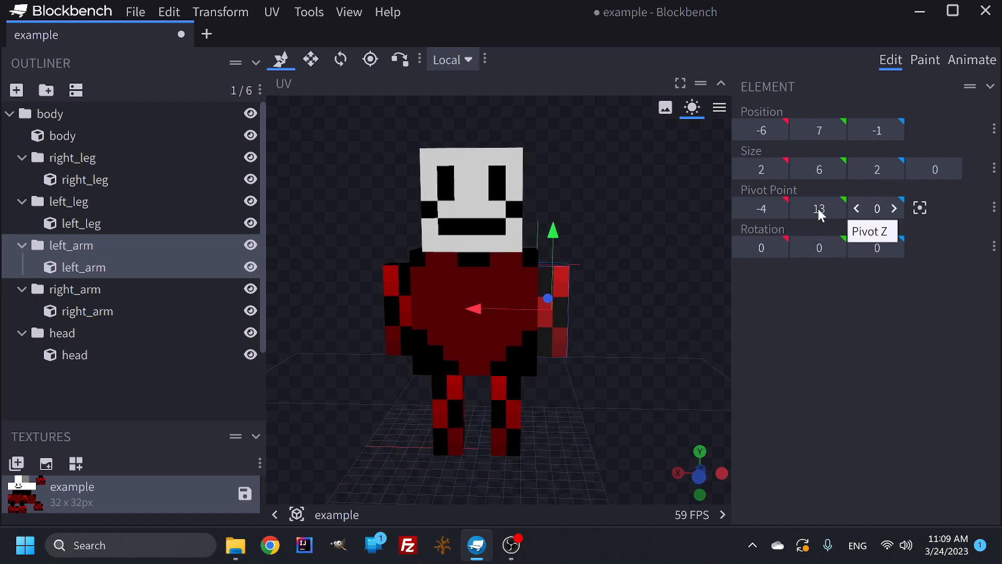
click(95, 298)
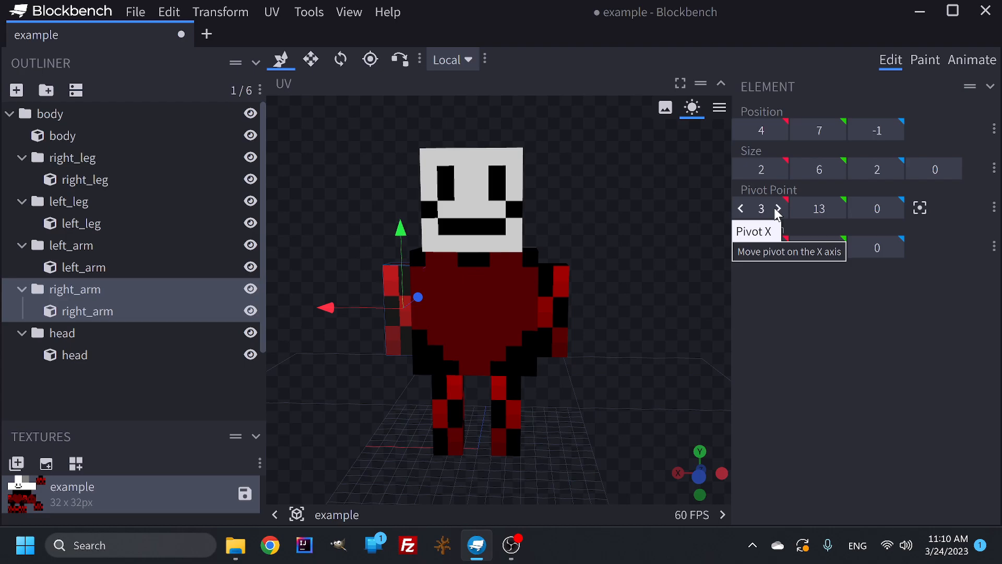
click(777, 209)
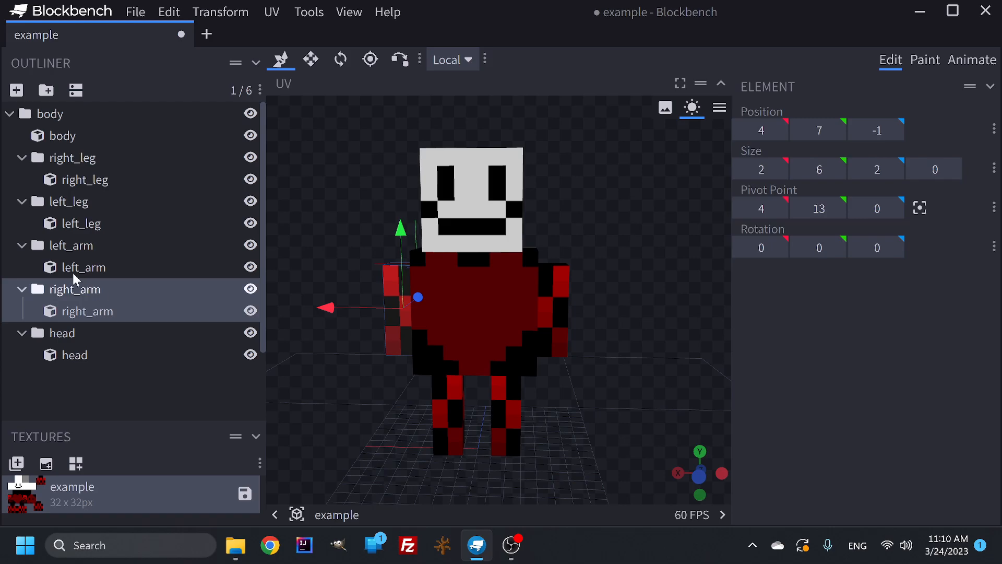
click(73, 246)
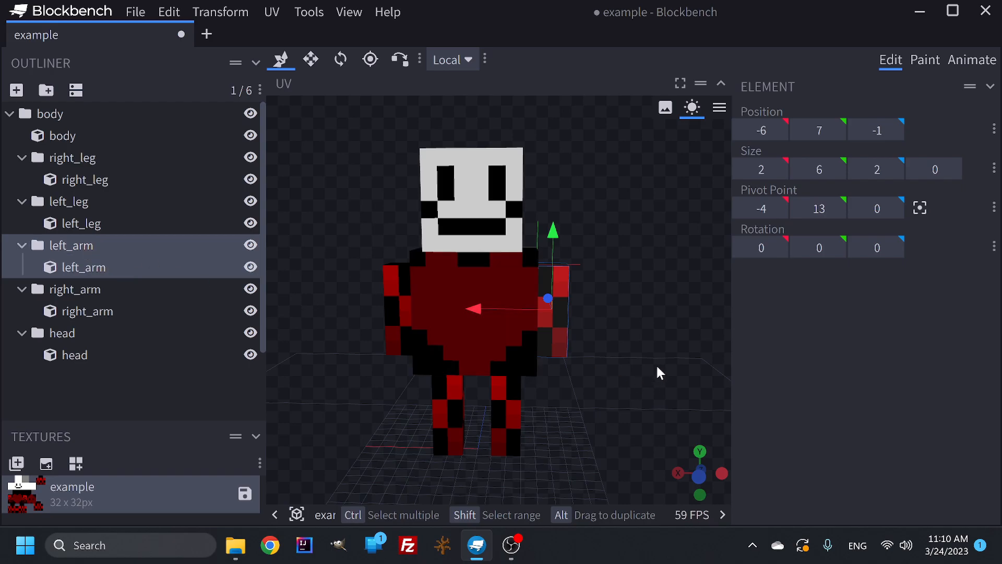
click(67, 288)
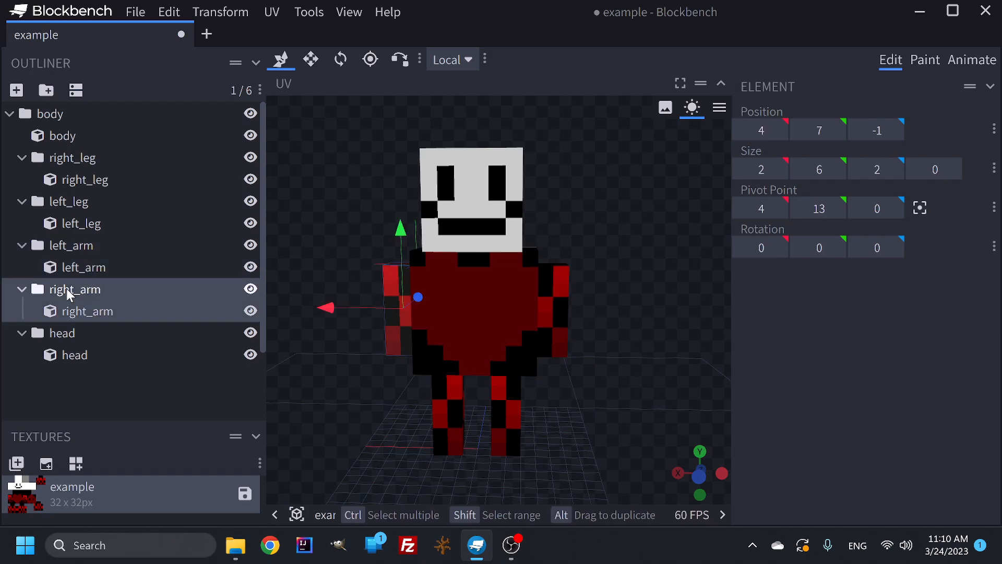
Select the head group and set its pivot point Y to 14, at the base of the head.
click(82, 333)
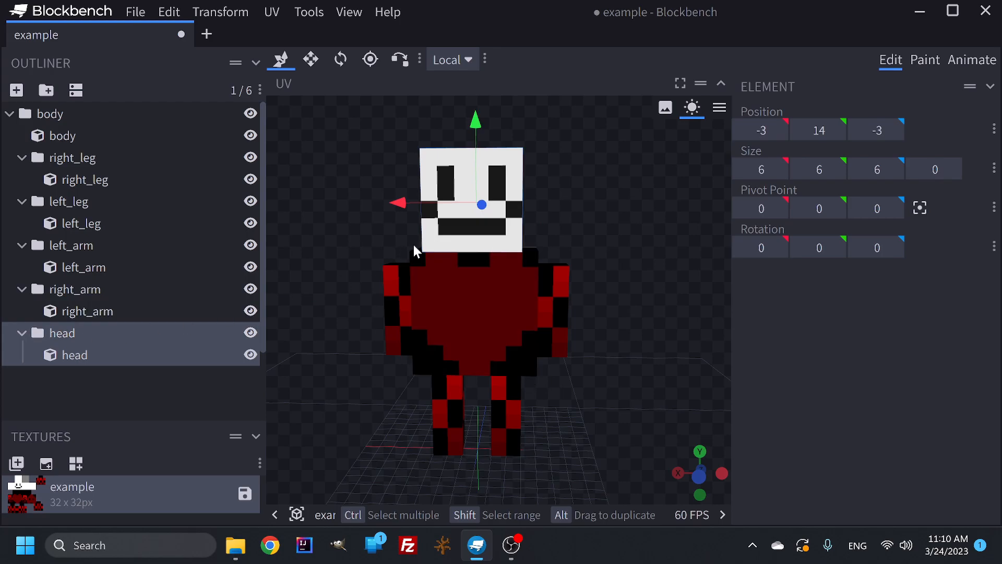
drag(606, 240, 631, 196)
drag(595, 352, 689, 282)
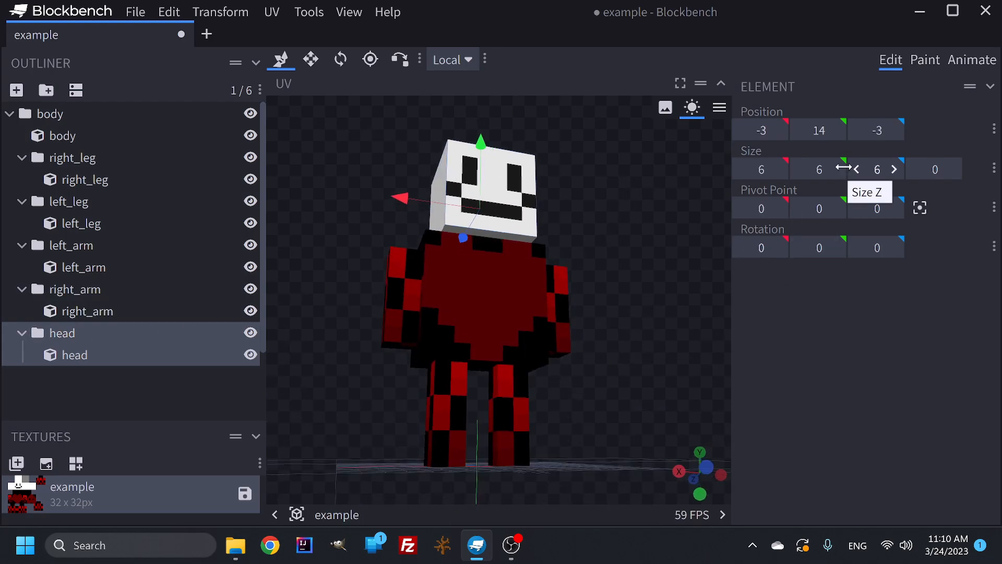
click(836, 212)
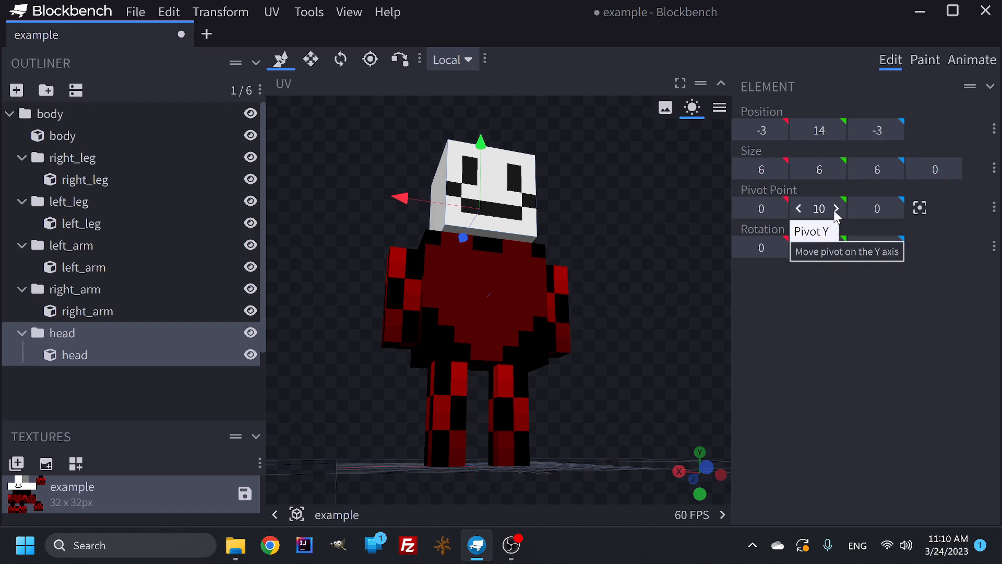
click(836, 208)
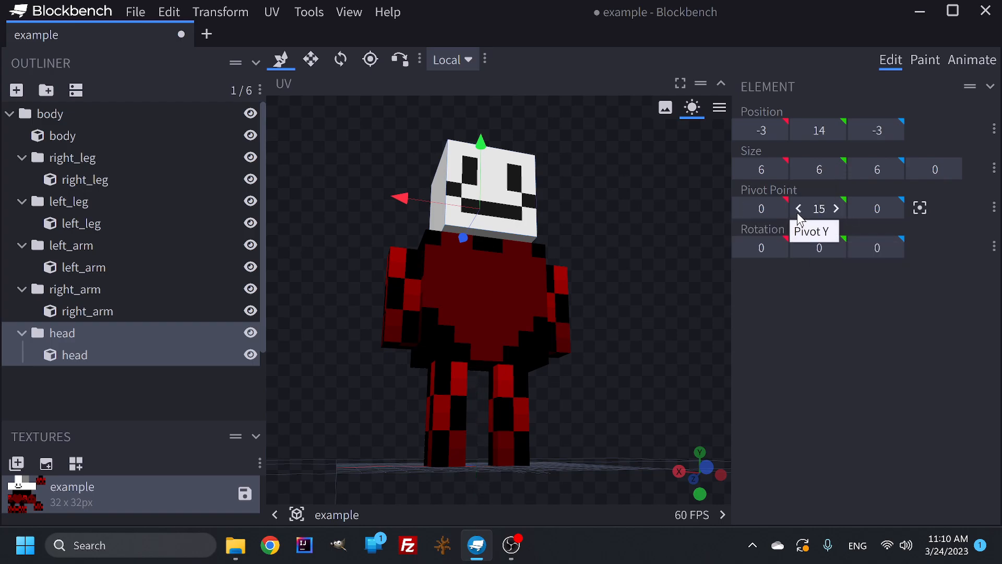
drag(602, 211, 569, 245)
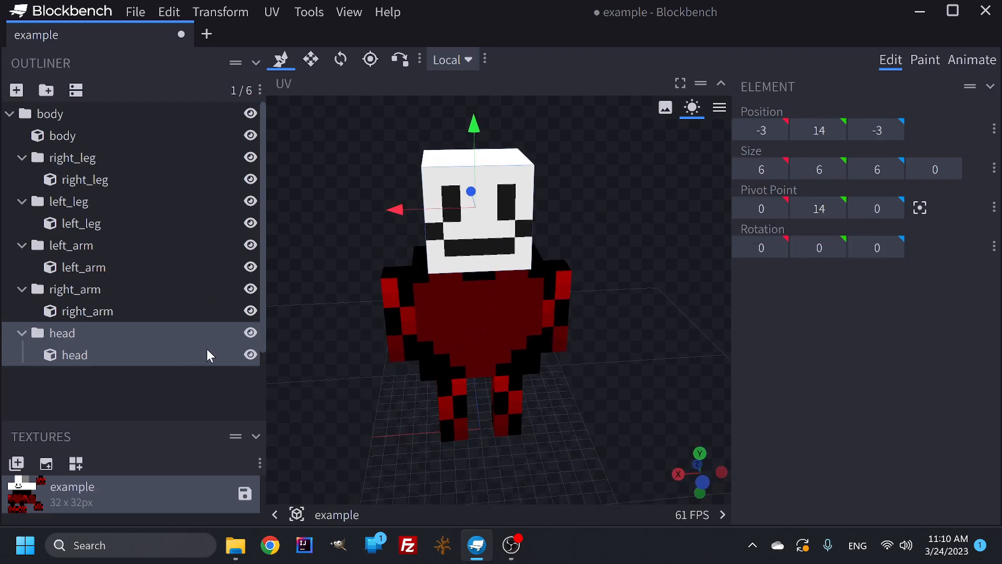
Hide the head group temporarily to inspect its pivot point above the body, and show it again.
click(251, 334)
scroll(547, 274, up, 5)
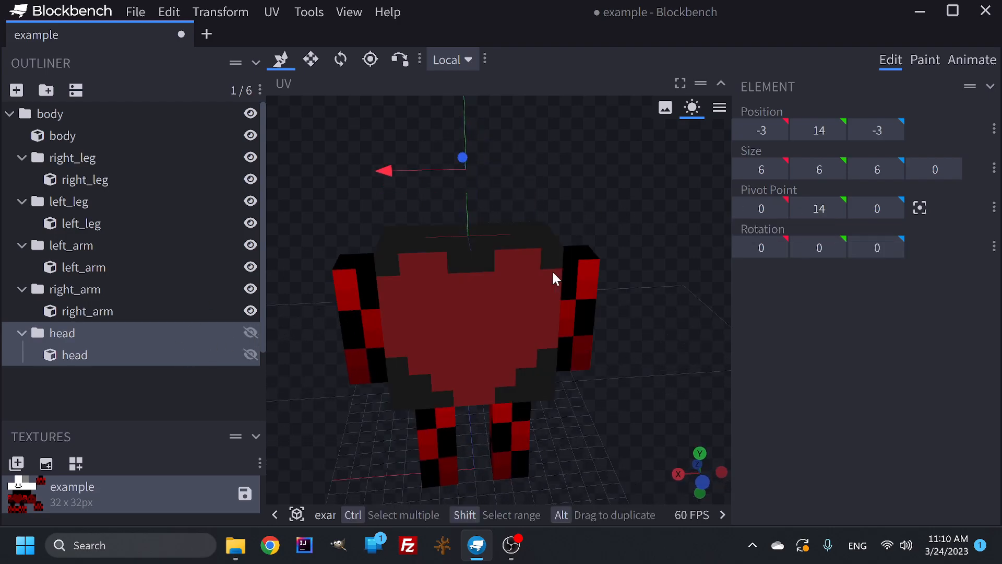
drag(568, 176, 431, 307)
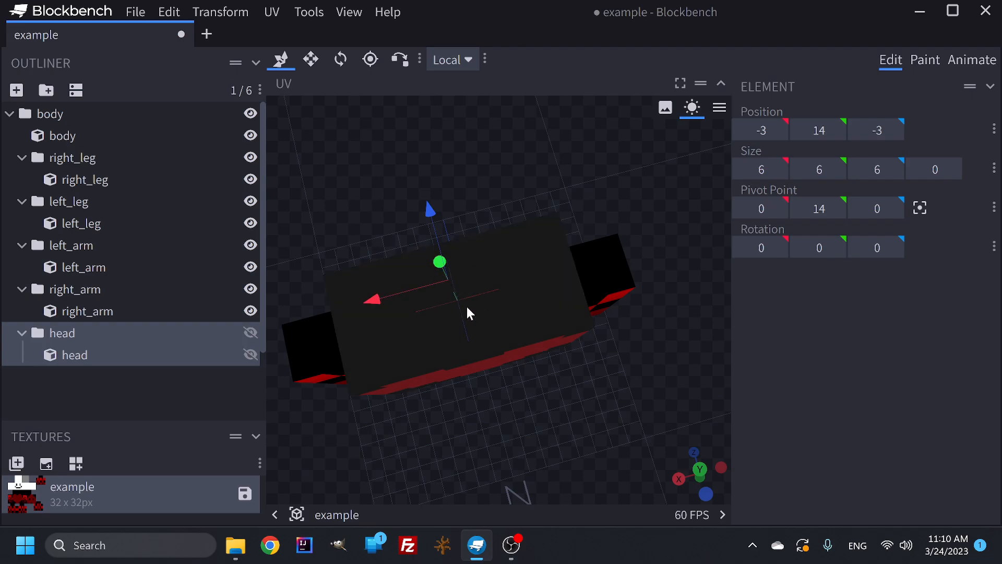
scroll(473, 310, down, 5)
drag(473, 310, 538, 313)
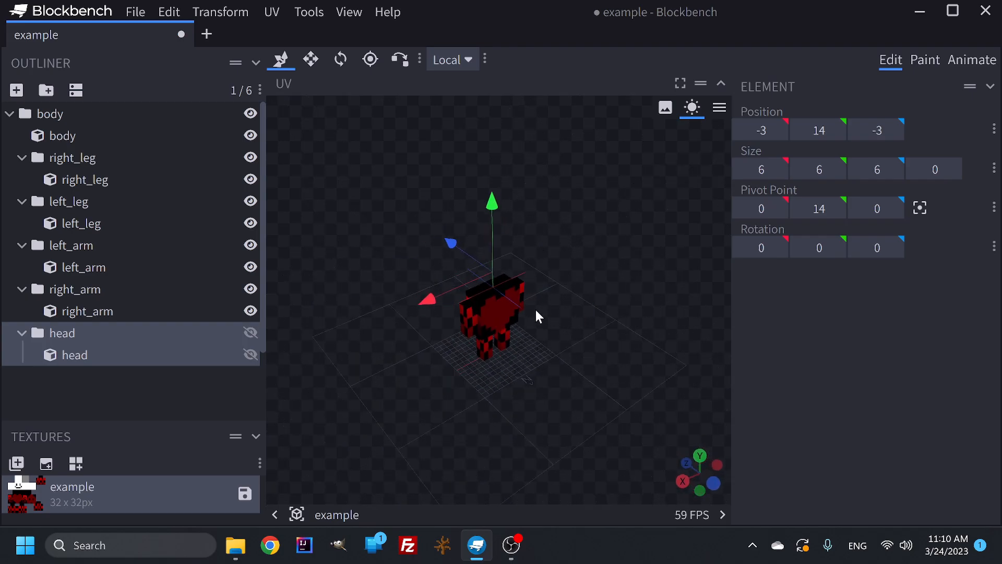
scroll(533, 333, up, 10)
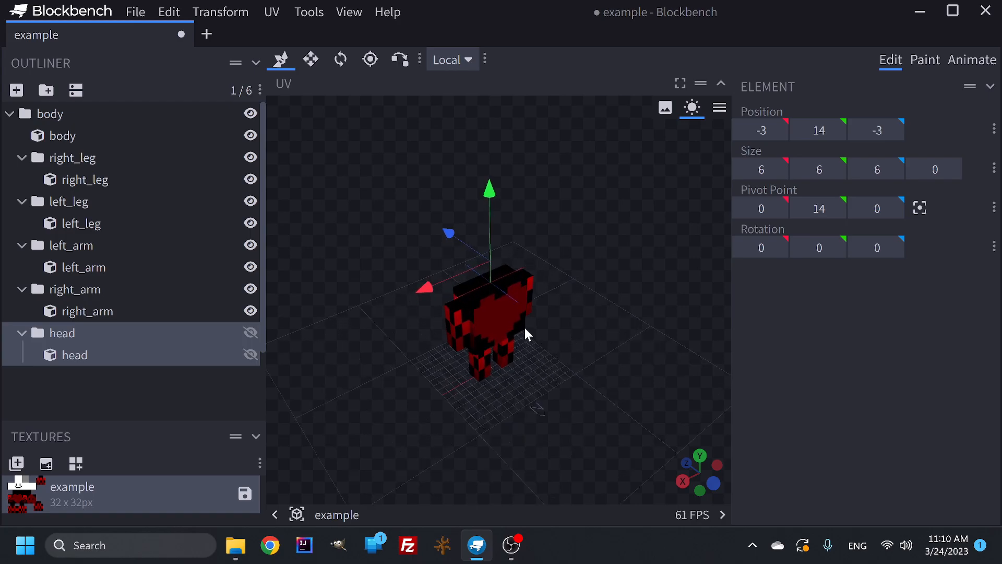
scroll(459, 255, down, 10)
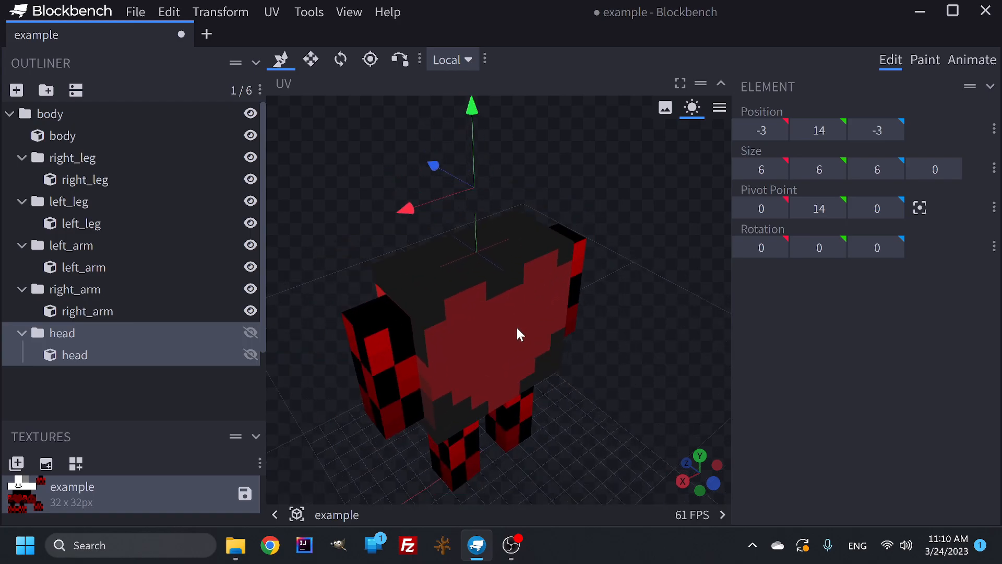
click(250, 333)
drag(515, 382, 522, 348)
scroll(517, 334, up, 5)
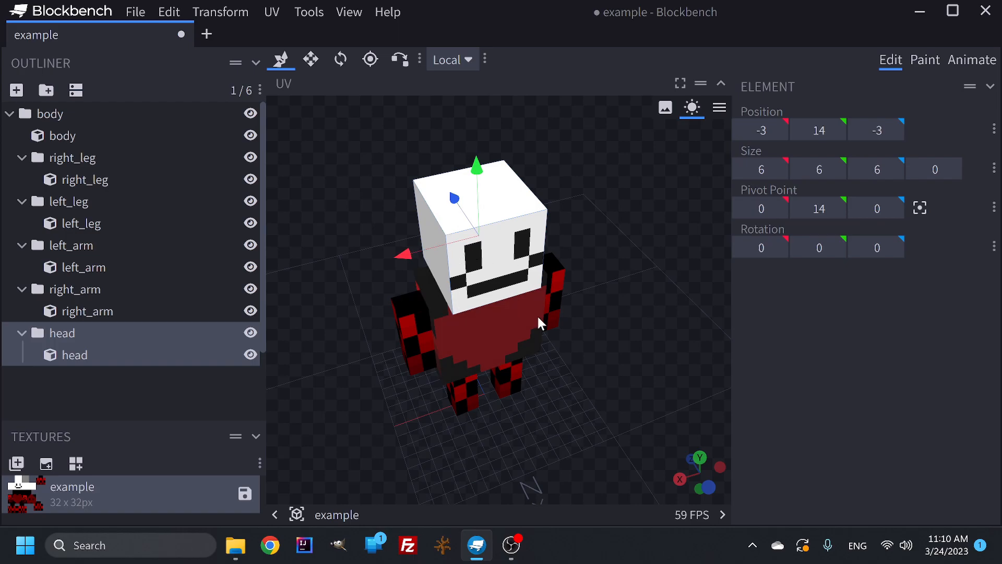
Return to Animate mode and play the idle animation to check the arm movement.
click(972, 60)
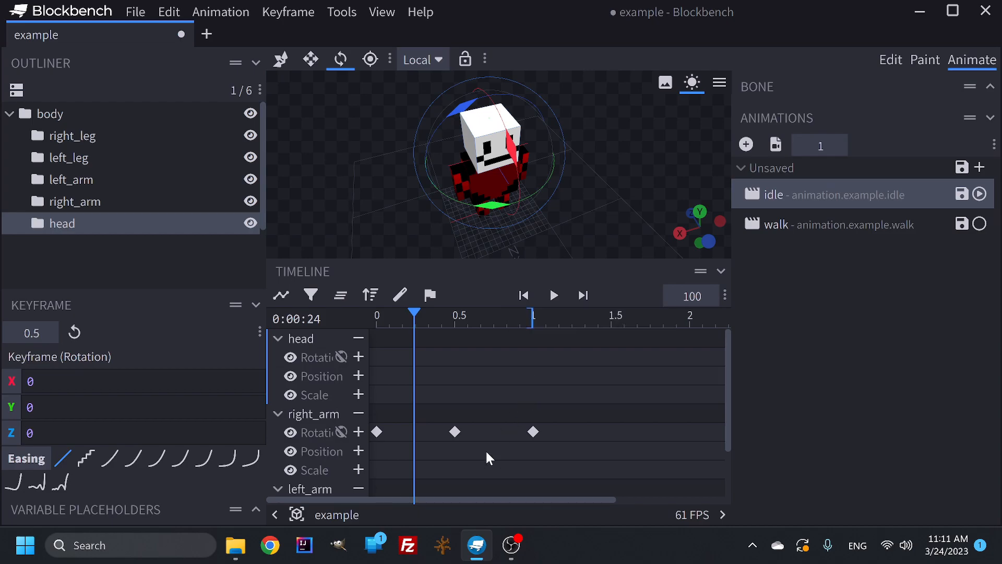
scroll(499, 391, down, 1)
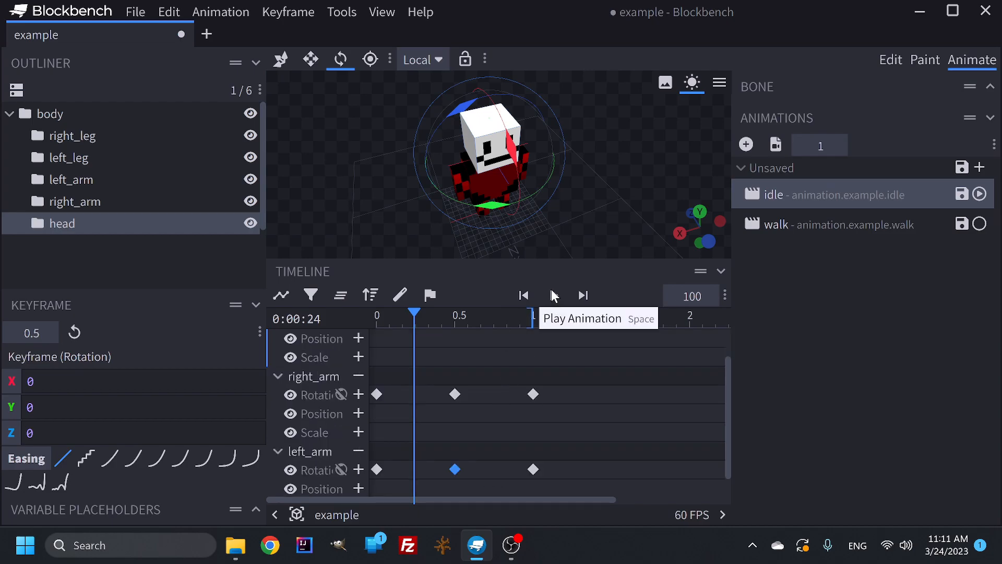
click(554, 295)
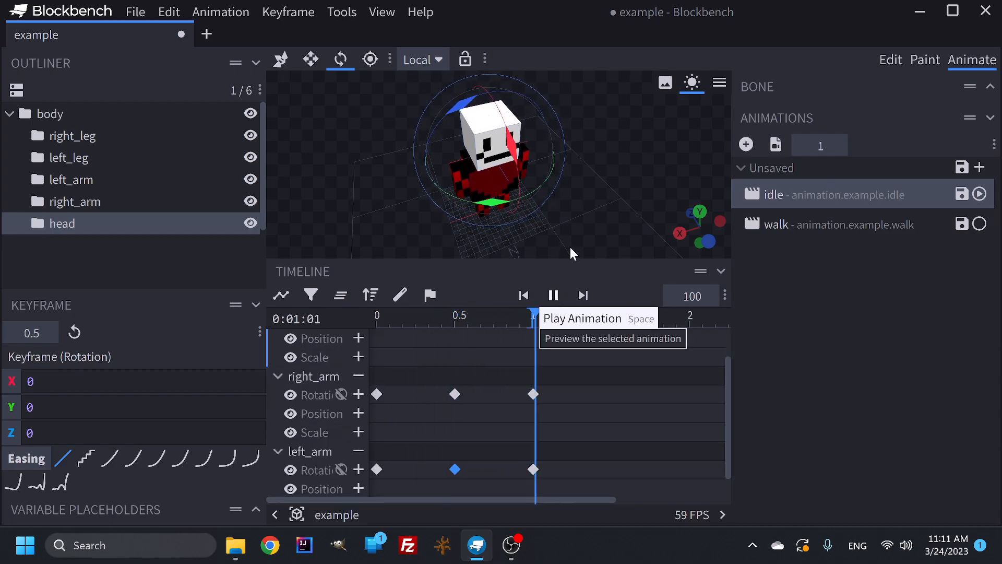
drag(573, 212, 548, 188)
scroll(636, 189, up, 4)
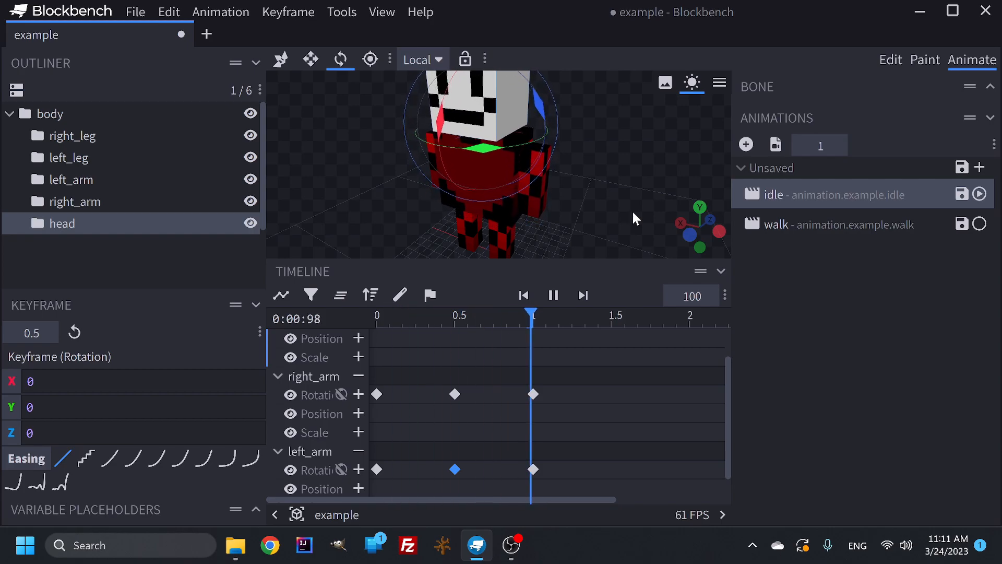
Try an X rotation of 10 on the right_arm keyframe at 0.5 and inspect the arm from several sides.
click(454, 393)
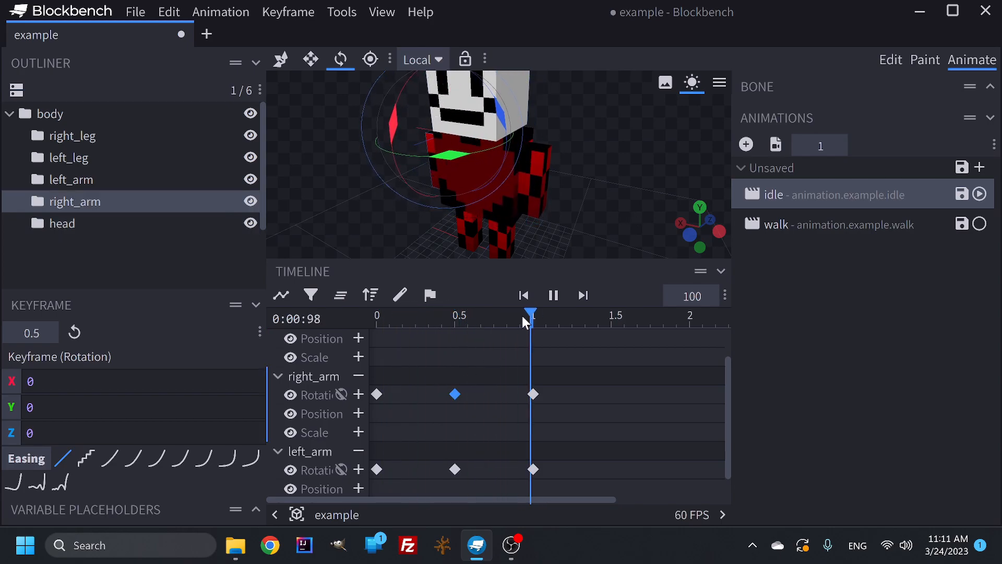
drag(600, 222, 621, 204)
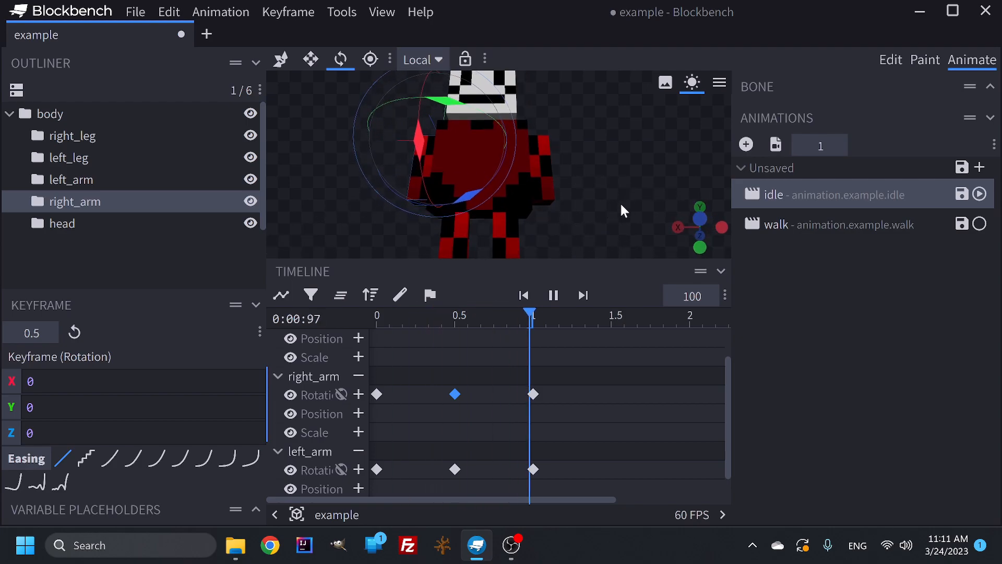
scroll(611, 202, down, 4)
drag(593, 199, 547, 243)
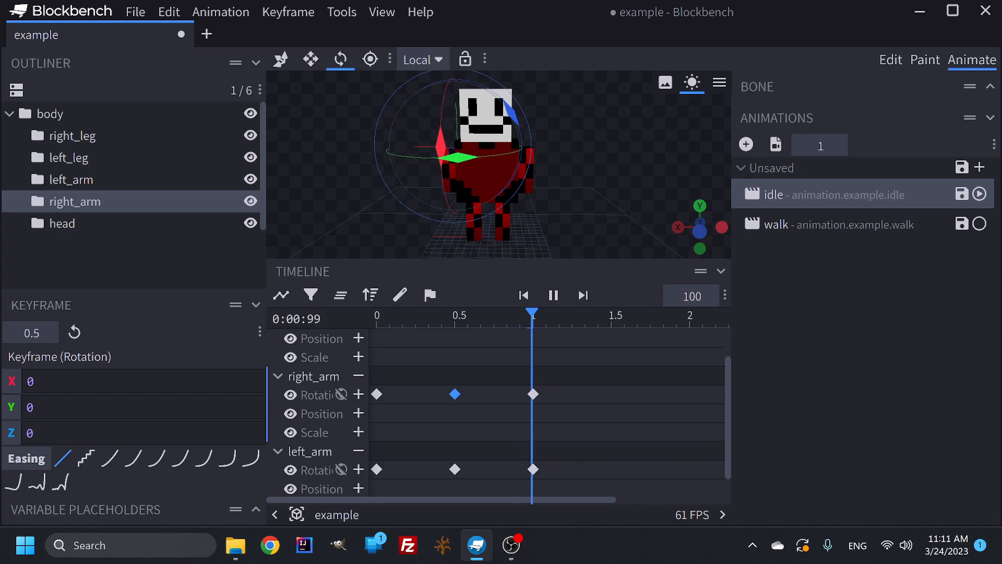
click(51, 380)
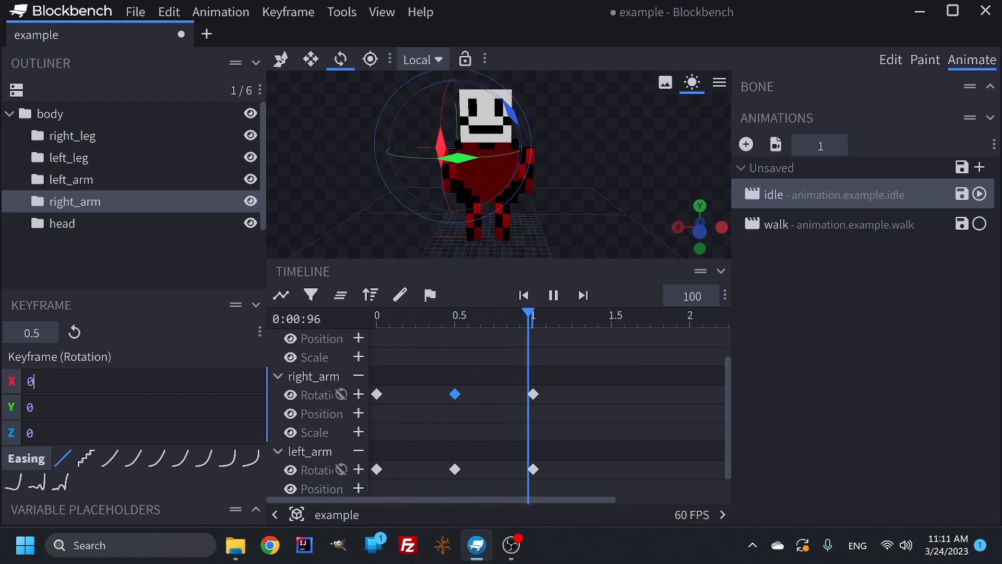
key(BackSpace)
text(10)
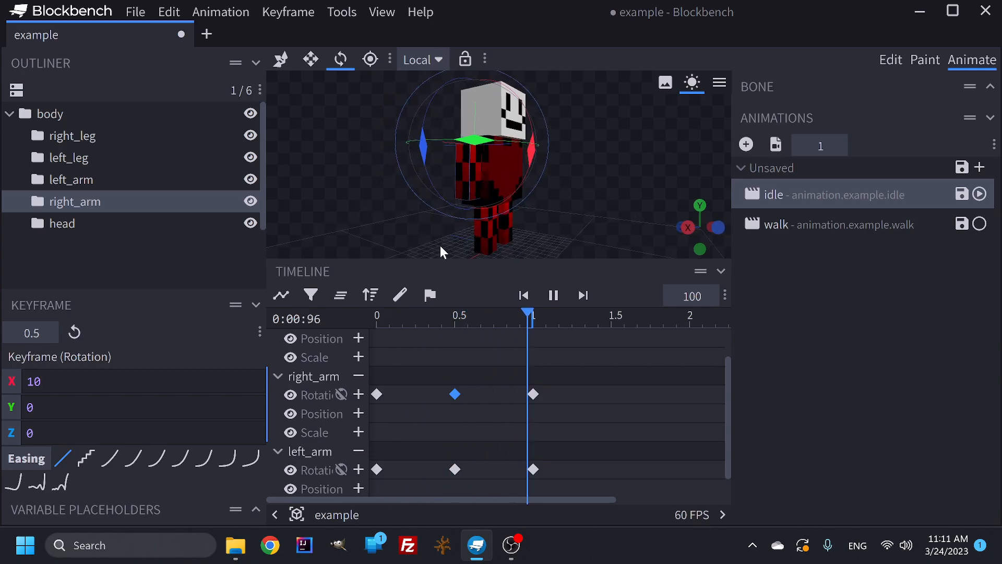
drag(440, 250, 475, 249)
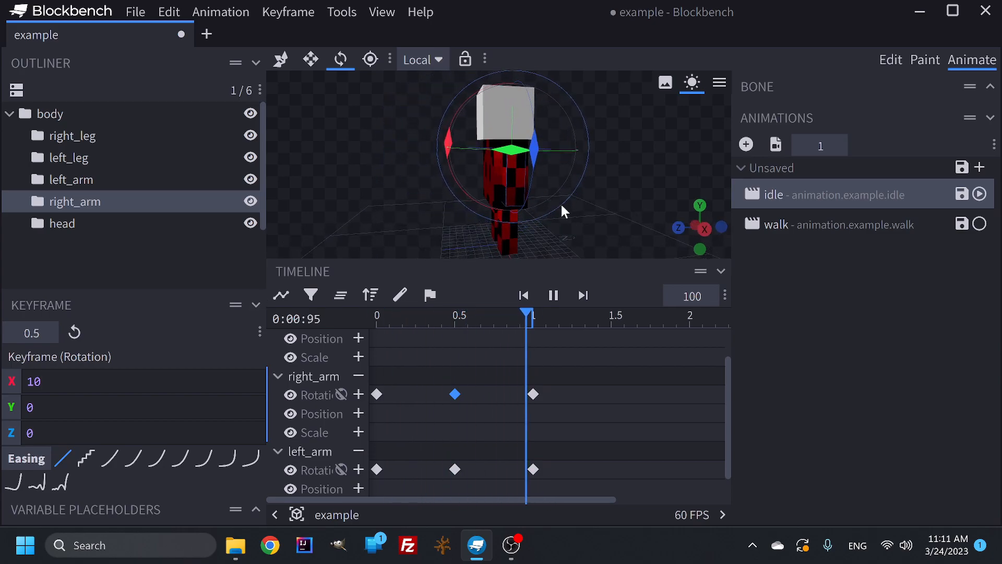
drag(548, 212, 611, 221)
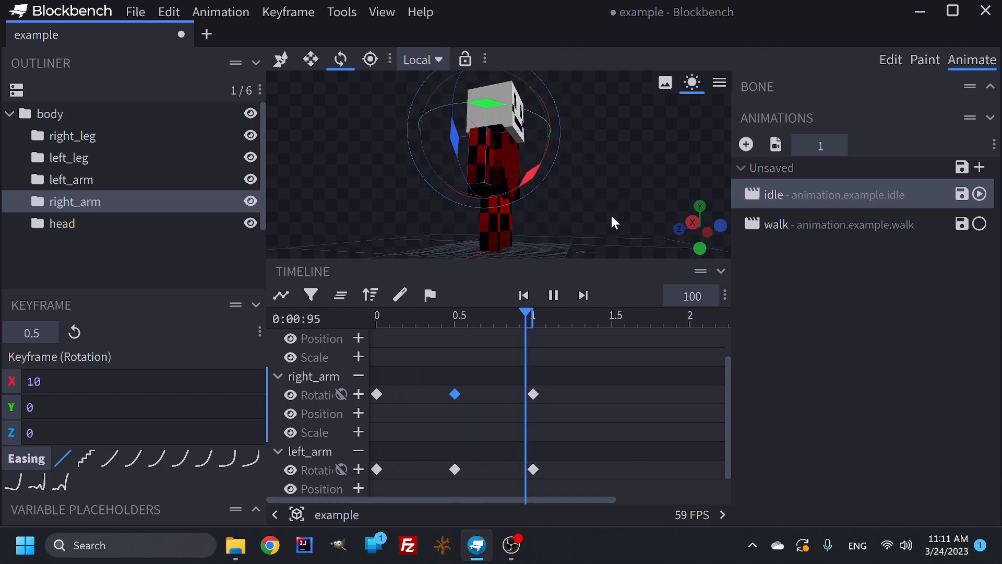
Set the right_arm rotation keyframe at 0.5 to X 0 and Z 10, and check the arm from the front.
double_click(34, 382)
key(BackSpace)
drag(38, 433, 20, 432)
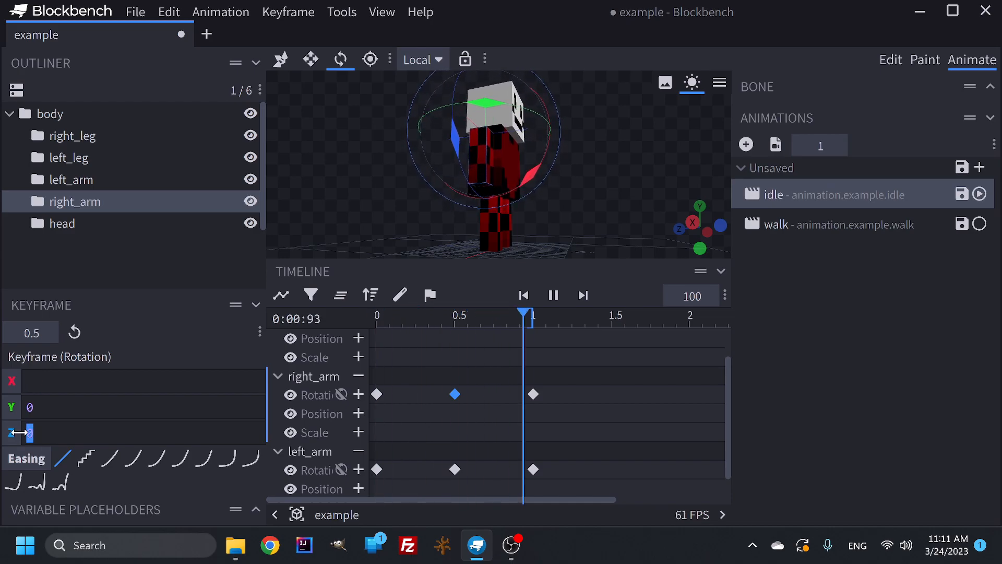
text(10)
click(32, 382)
text(0)
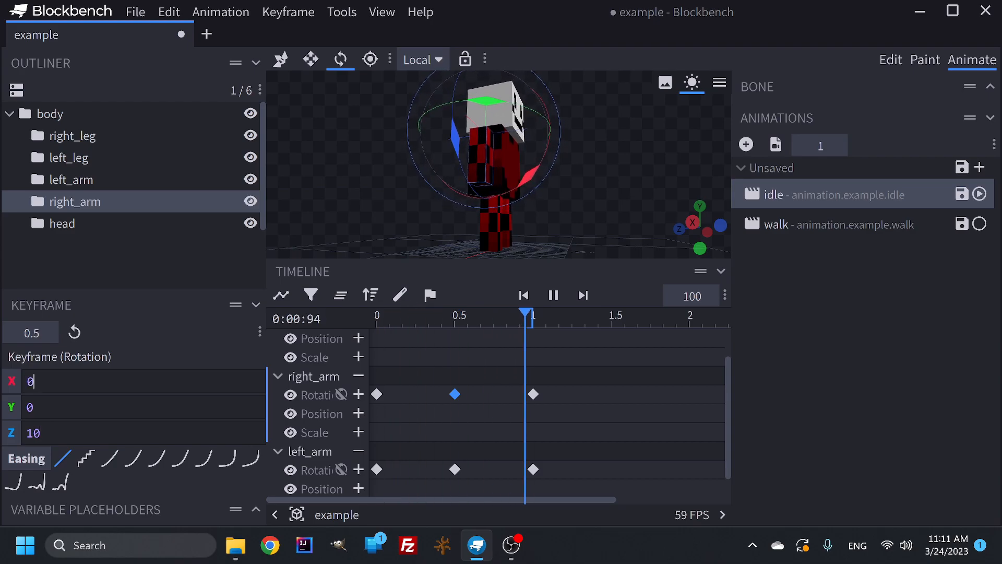
drag(563, 244, 539, 244)
drag(602, 197, 600, 194)
scroll(596, 196, down, 2)
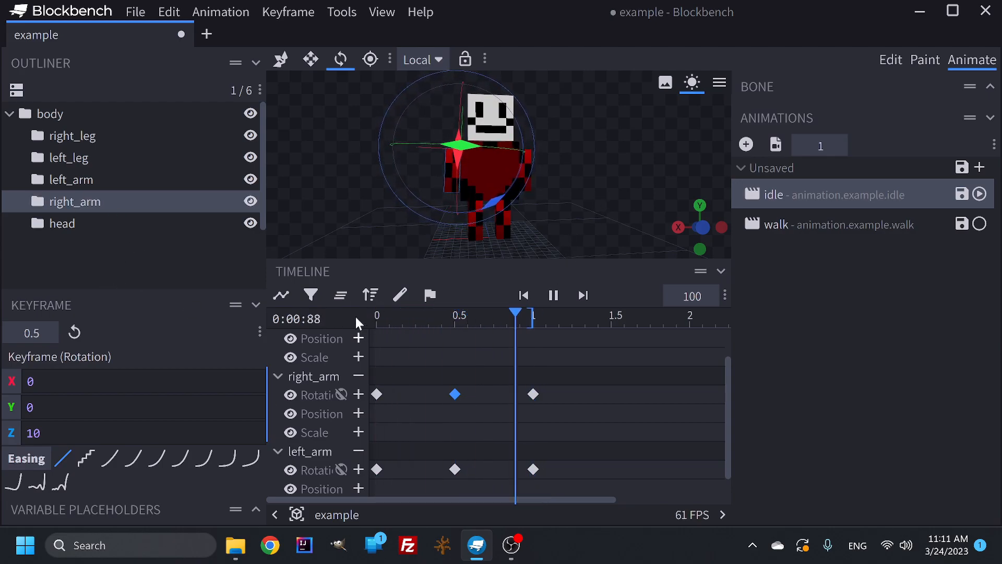
Set the Z rotation of the right_arm keyframe at 0.5 to 5.
scroll(339, 374, up, 2)
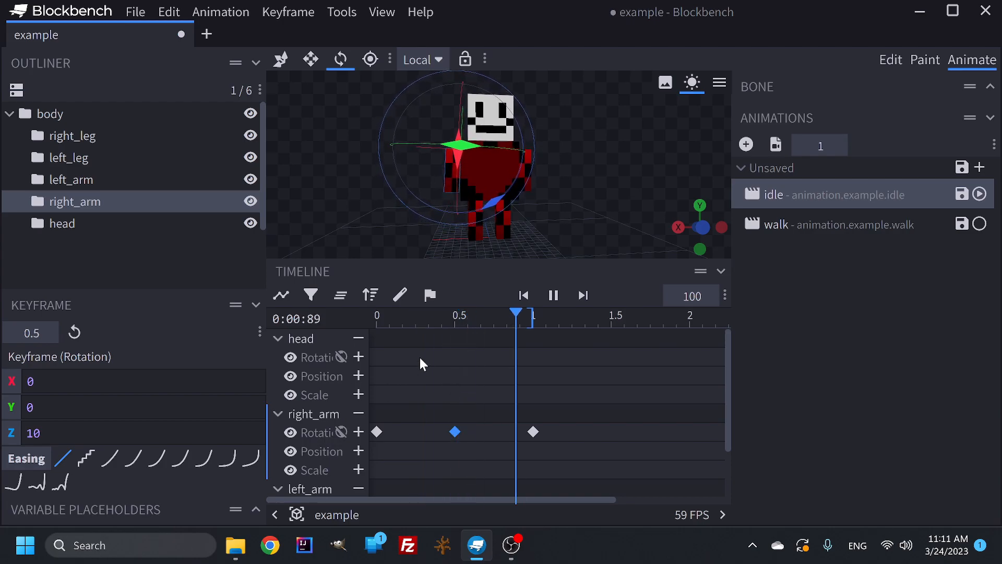
click(15, 435)
text(5)
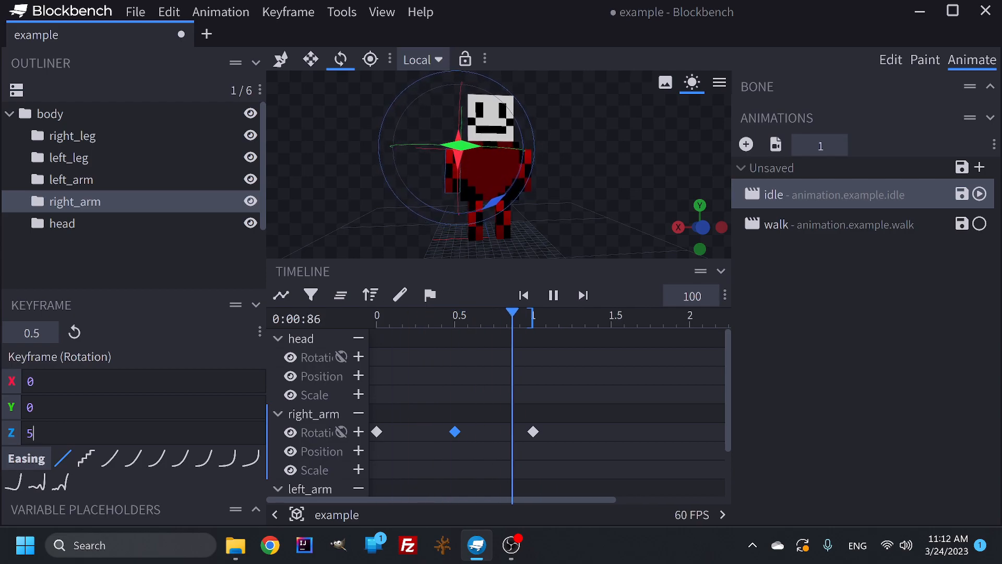
Try a Z rotation of 1 on the right_arm keyframe at 0.5 and return it to 5.
key(BackSpace)
text(1)
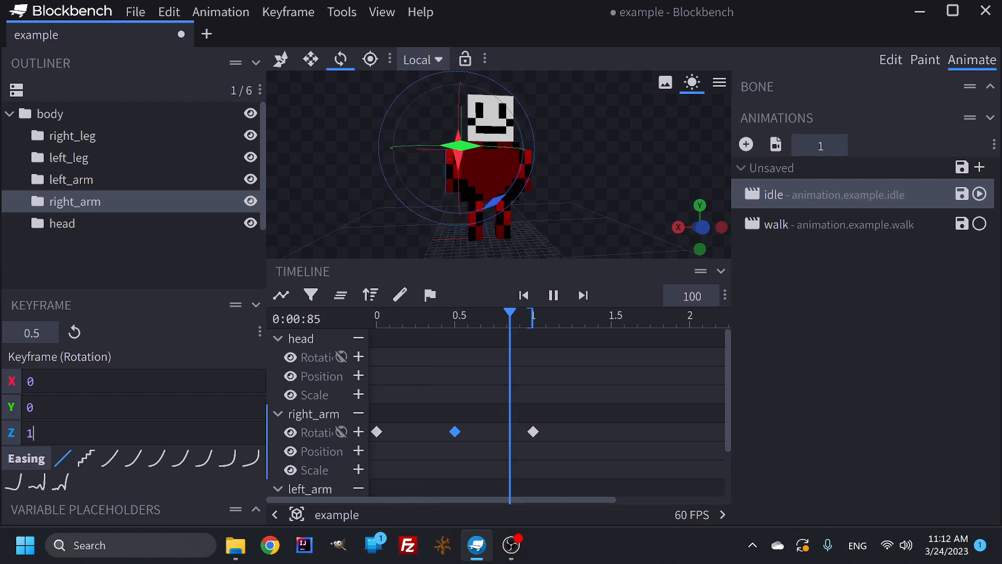
key(BackSpace)
text(5)
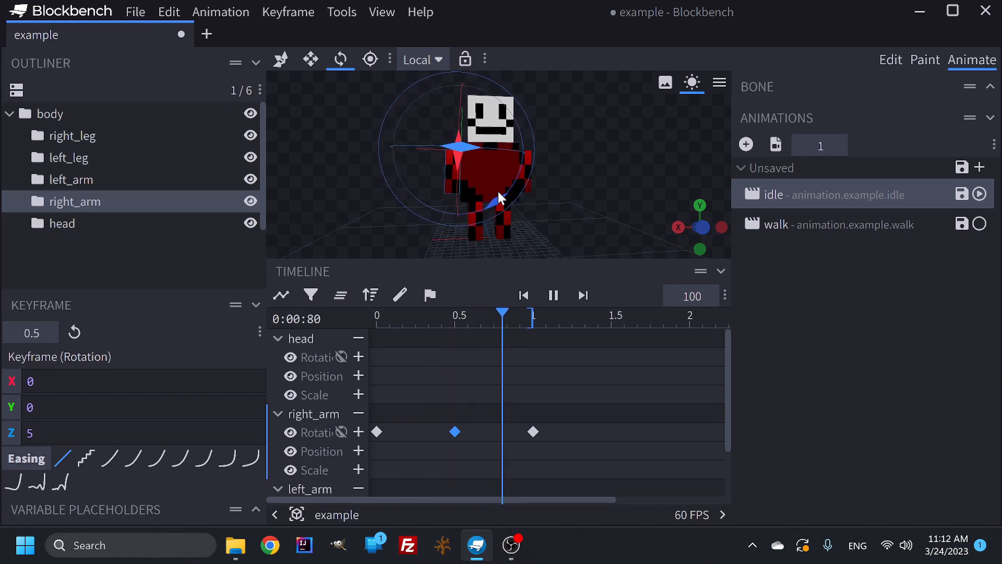
Set the Y position of the body keyframe at 0.5 to -0.5.
click(61, 107)
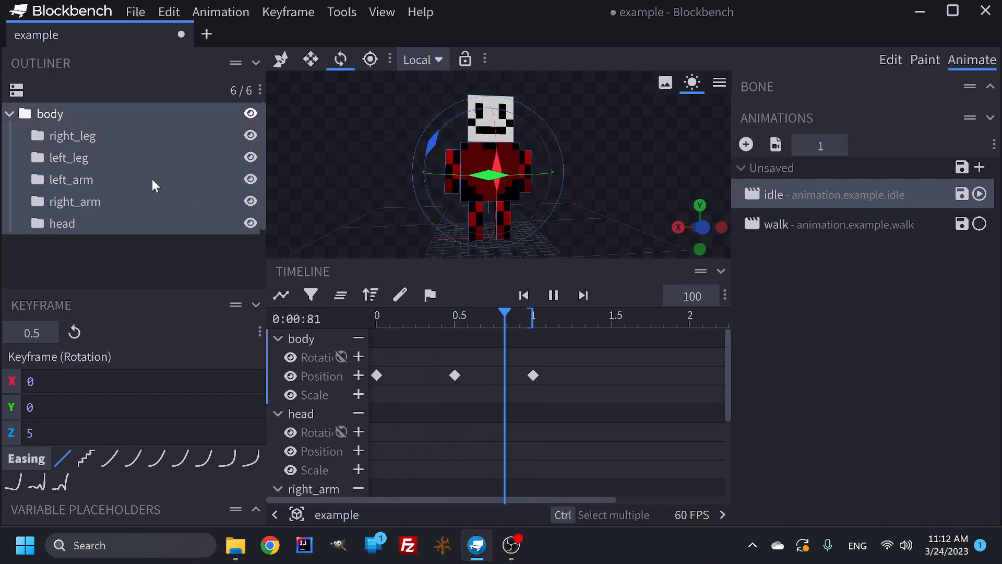
click(454, 374)
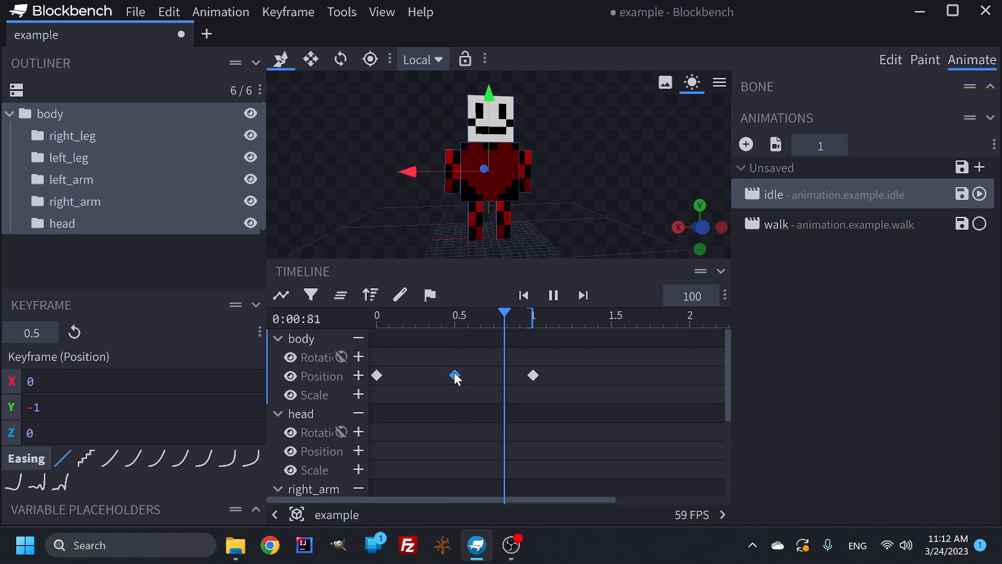
key(BackSpace)
text(0.5)
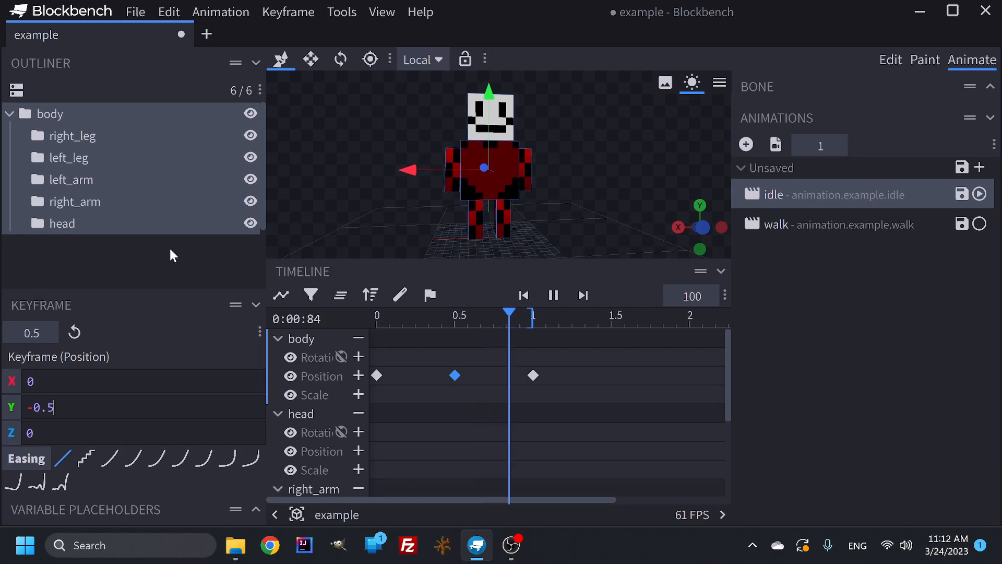
Remove the body from the timeline and set the Y position of the right_leg keyframe at 0.5 to 0.5.
click(358, 338)
click(76, 161)
click(81, 136)
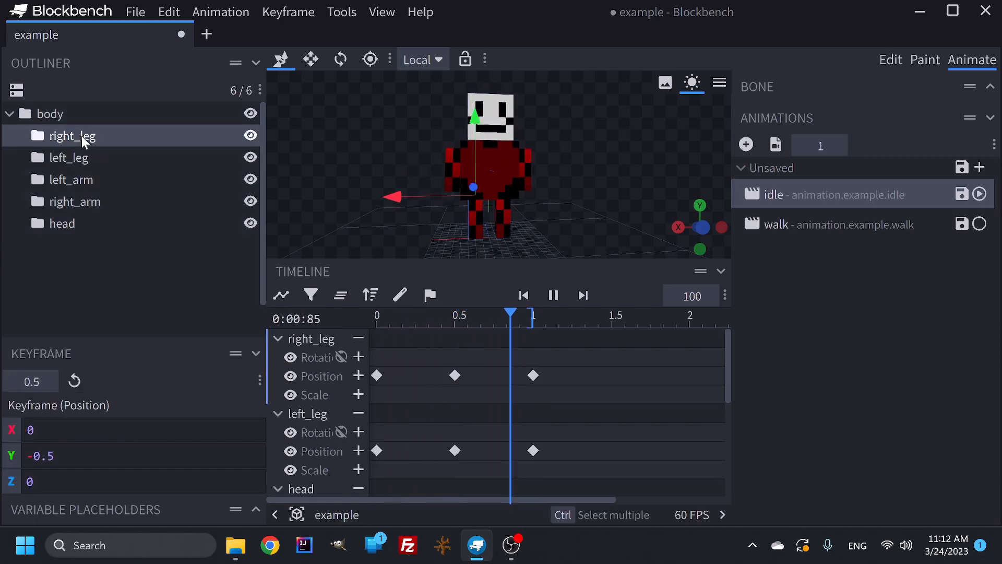
click(455, 375)
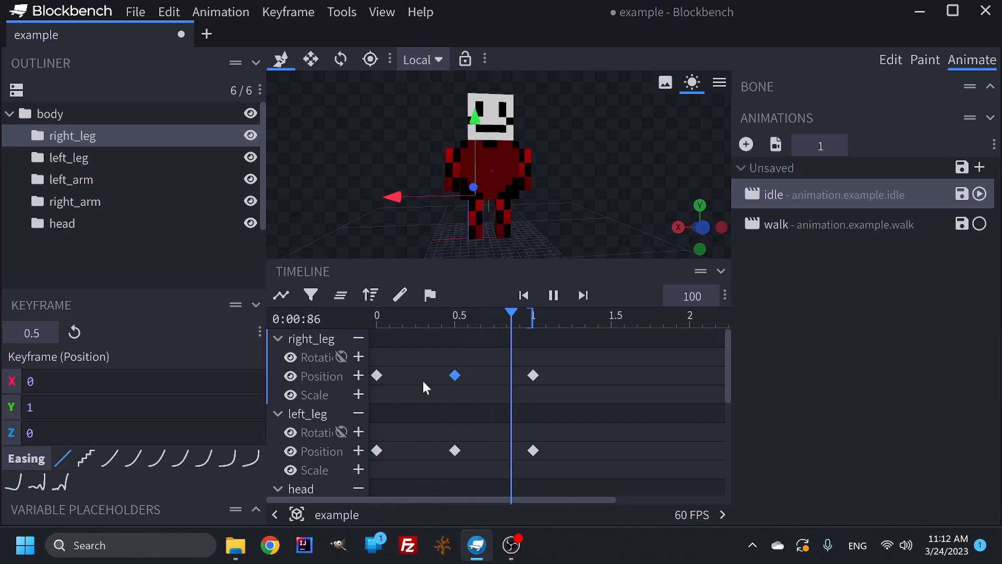
click(38, 407)
key(BackSpace)
text(0)
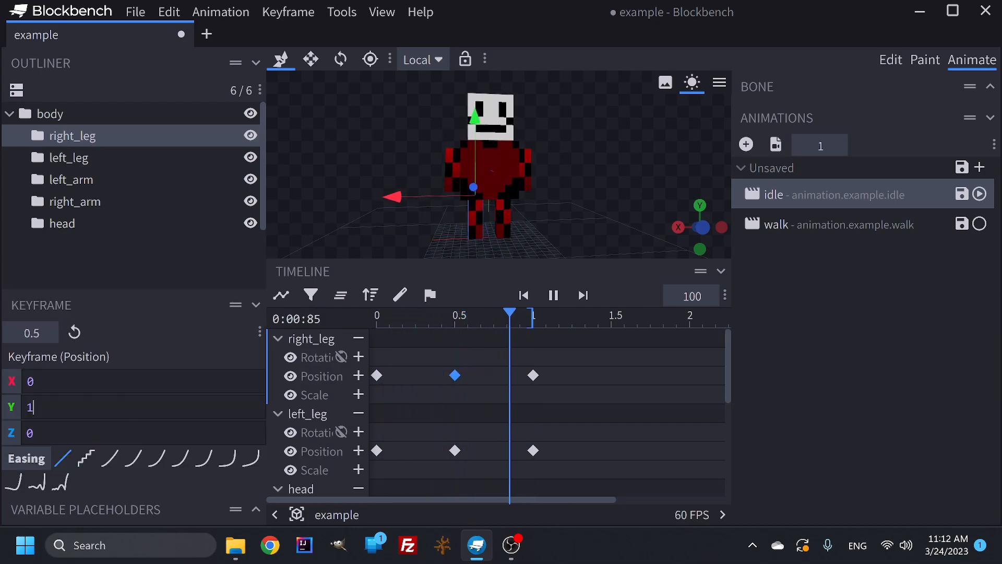
text(.5)
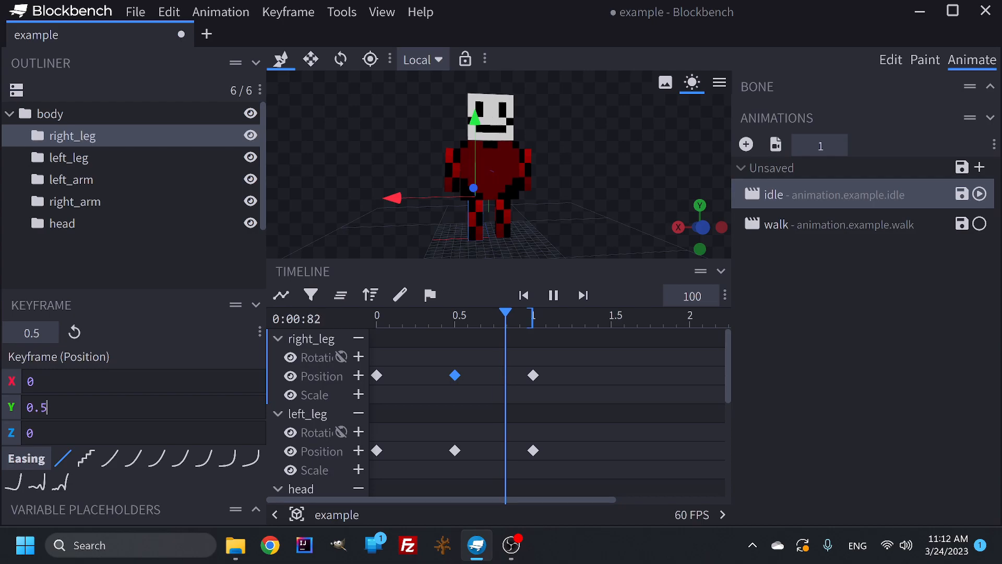
Set the Y position of the left_leg keyframe at 0.5 to 0.5.
click(455, 450)
click(33, 407)
key(BackSpace)
text(0.5)
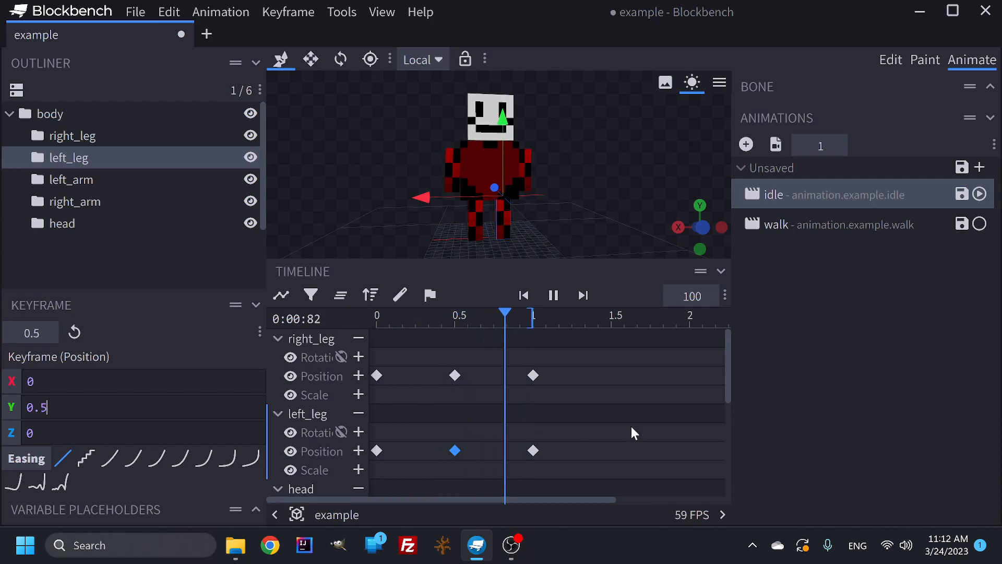
click(572, 335)
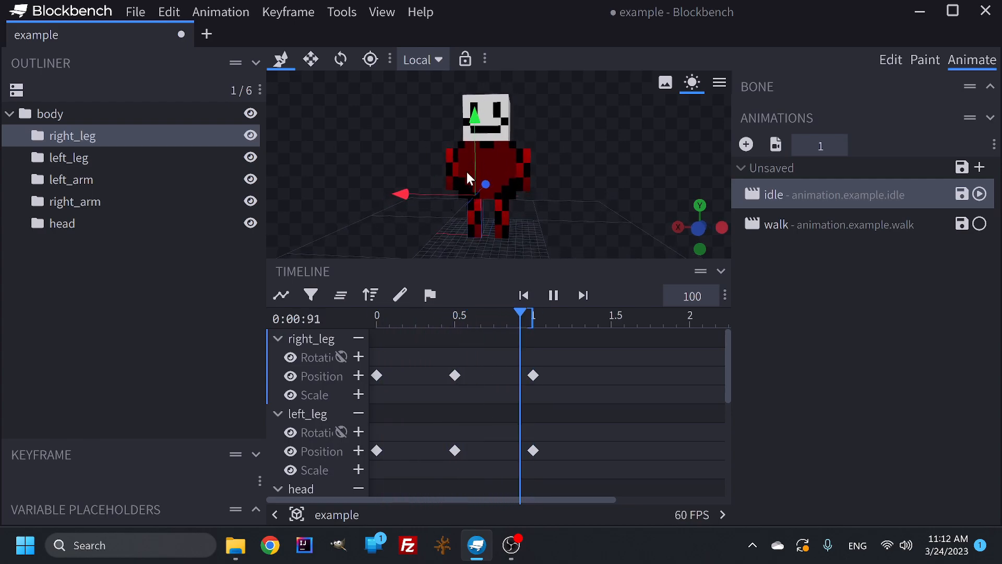
Clear the legs and head from the timeline and set the Z rotation of the left_arm keyframe at 0.5 to -5.
click(359, 338)
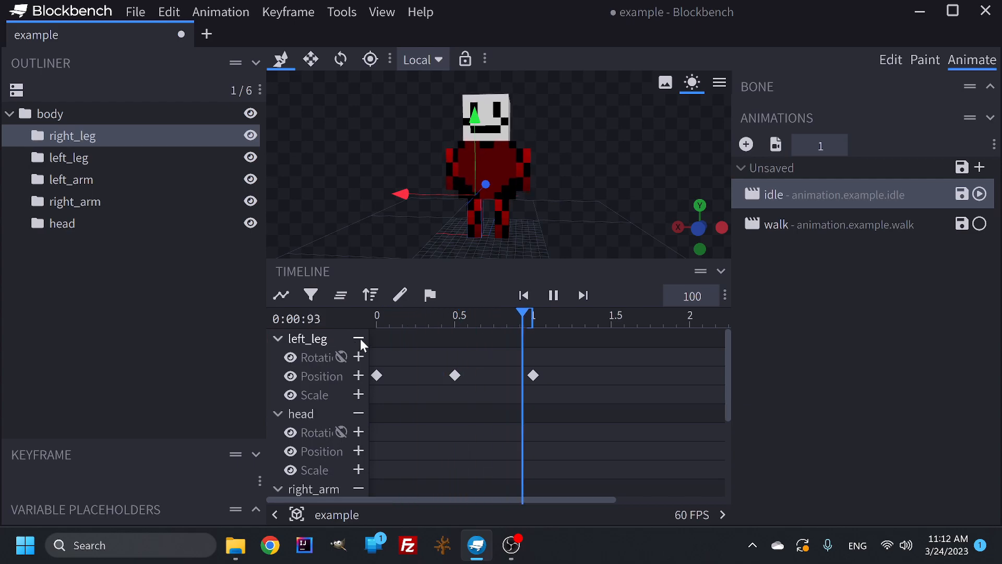
click(359, 338)
click(359, 338)
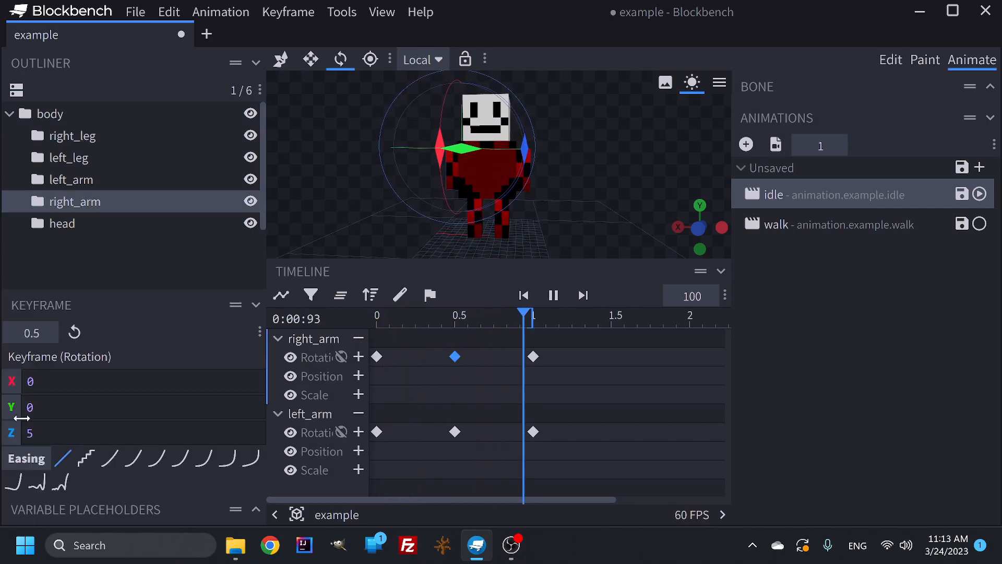
click(455, 432)
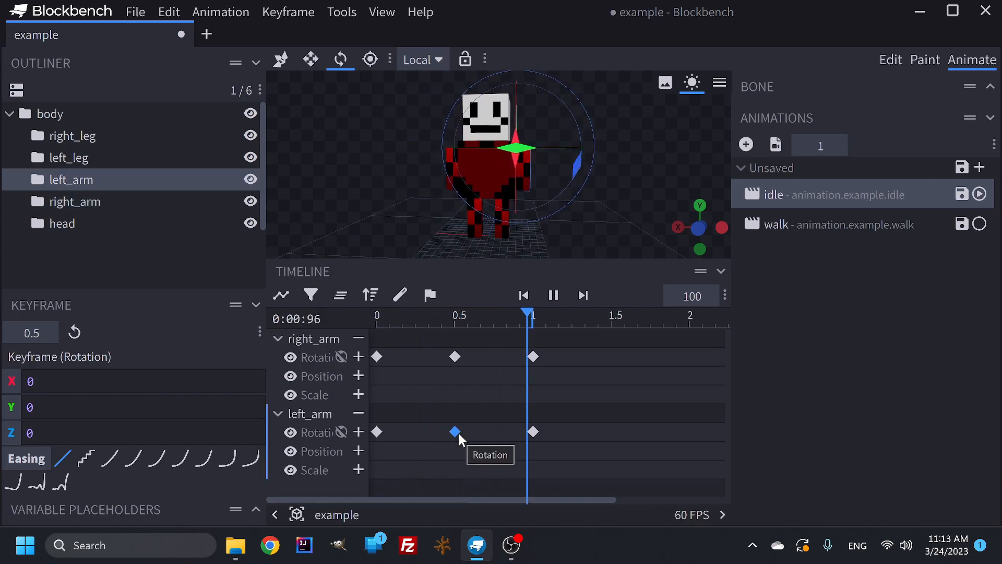
double_click(51, 431)
text(-5)
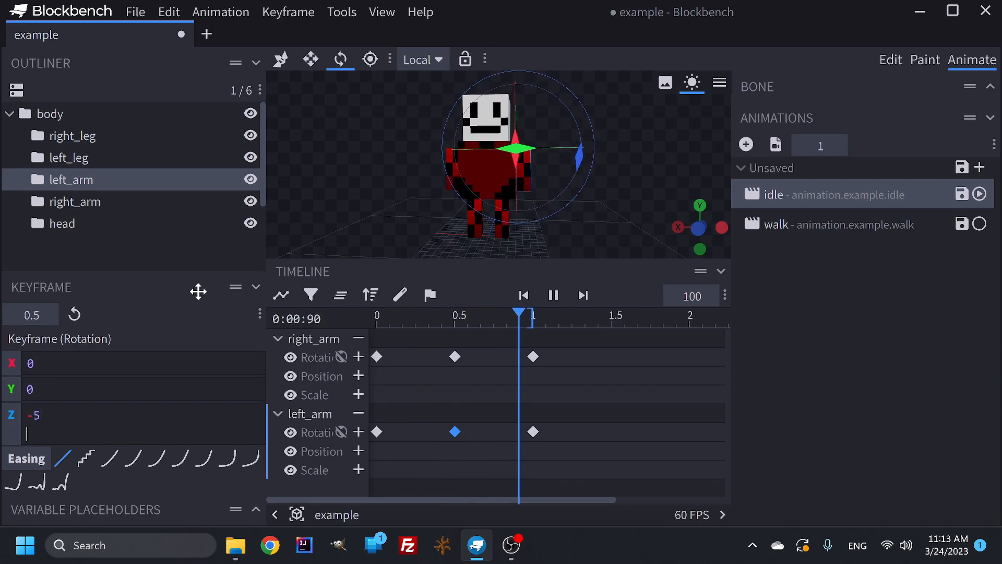
click(105, 241)
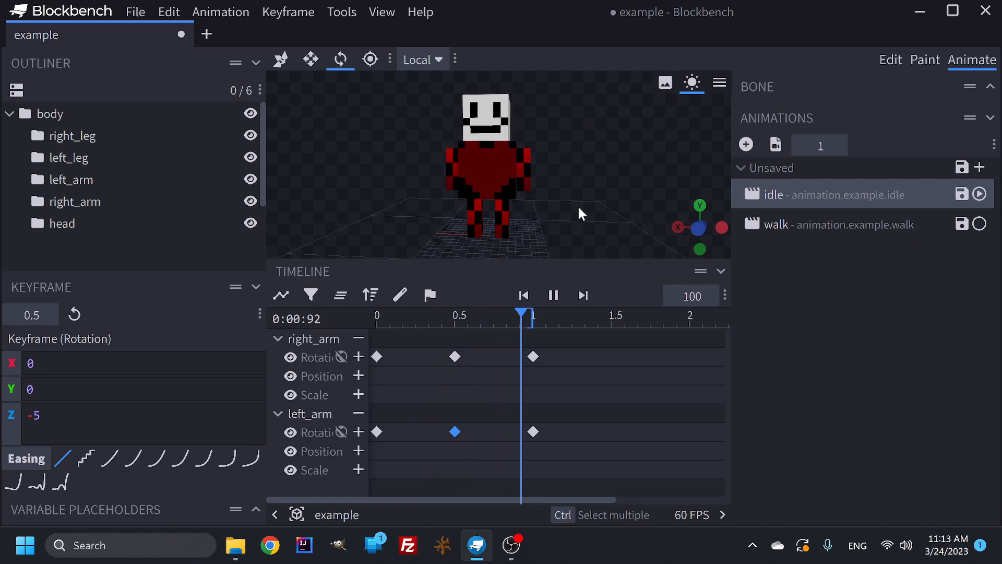
mouse_move(627, 194)
mouse_down()
mouse_move(607, 202)
mouse_move(611, 140)
mouse_move(624, 189)
mouse_up()
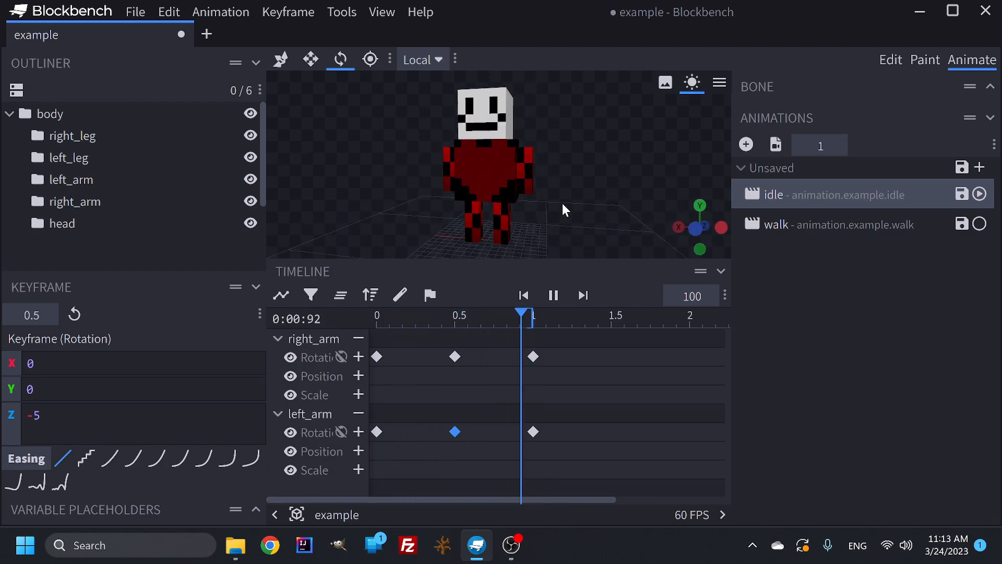
drag(559, 201, 584, 163)
Clear both arms from the timeline and add head rotation keyframes at 0, 0.5 and 1.
click(359, 338)
click(359, 338)
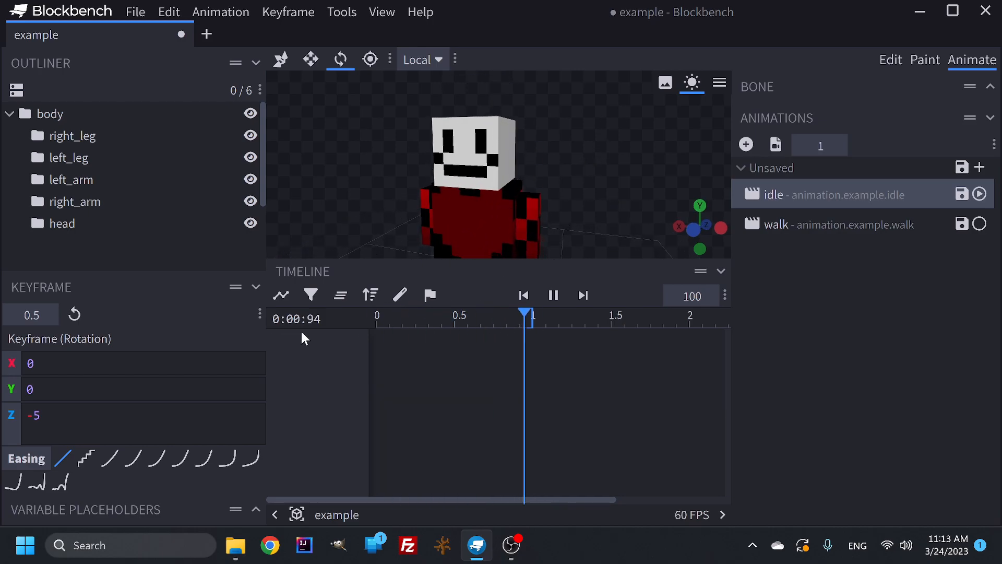
click(93, 222)
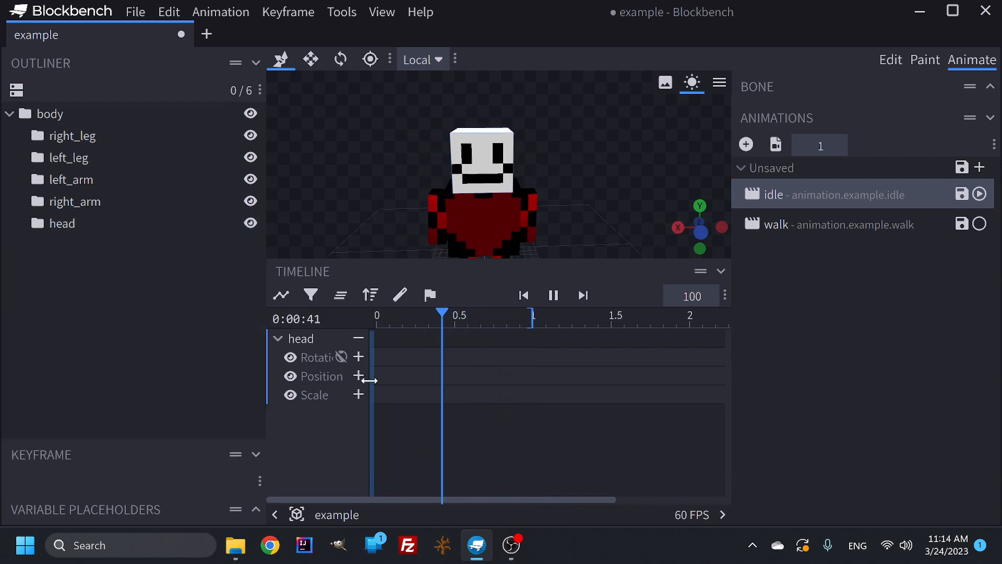
drag(401, 316, 376, 317)
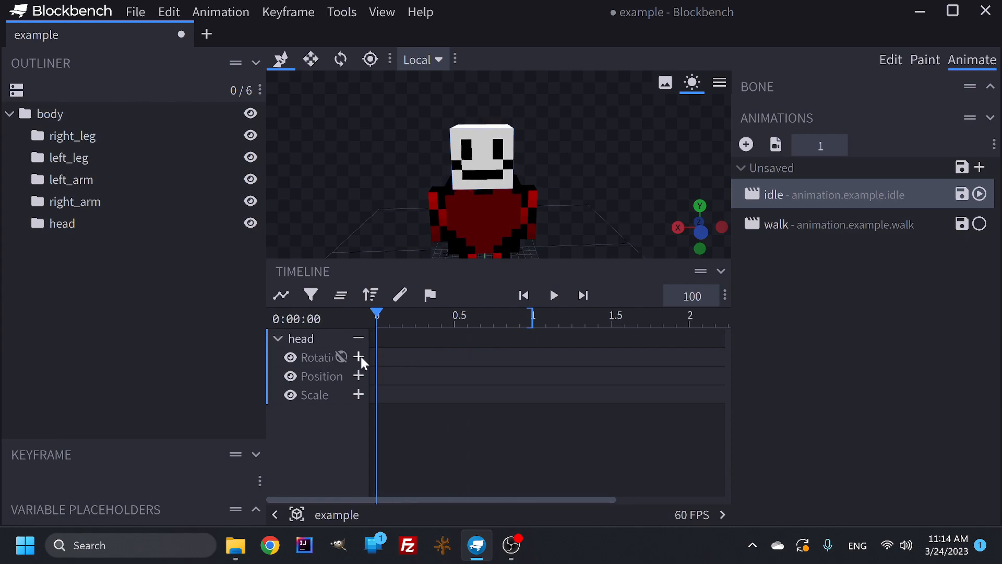
click(358, 357)
click(521, 317)
drag(520, 317, 533, 317)
click(358, 356)
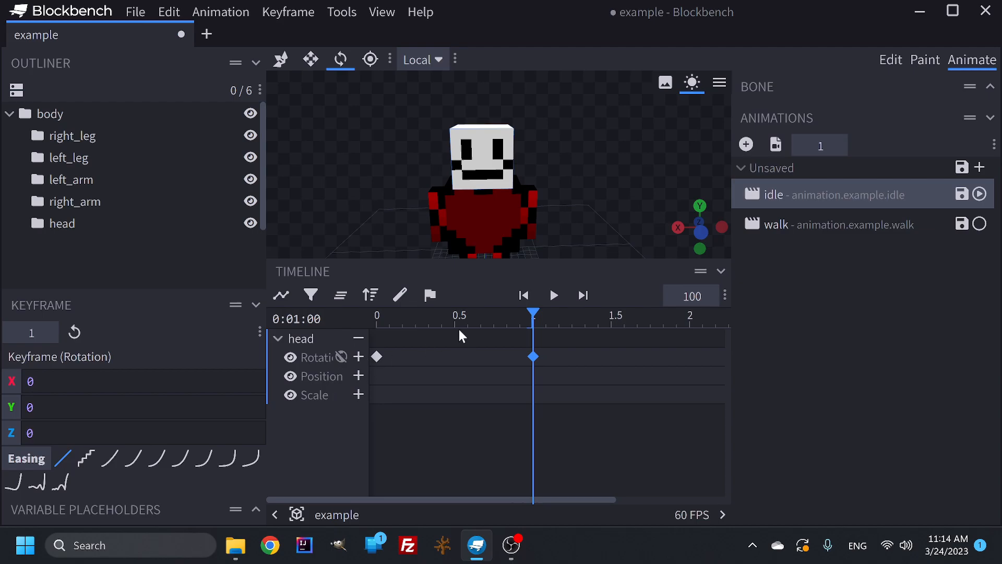
click(457, 319)
click(358, 356)
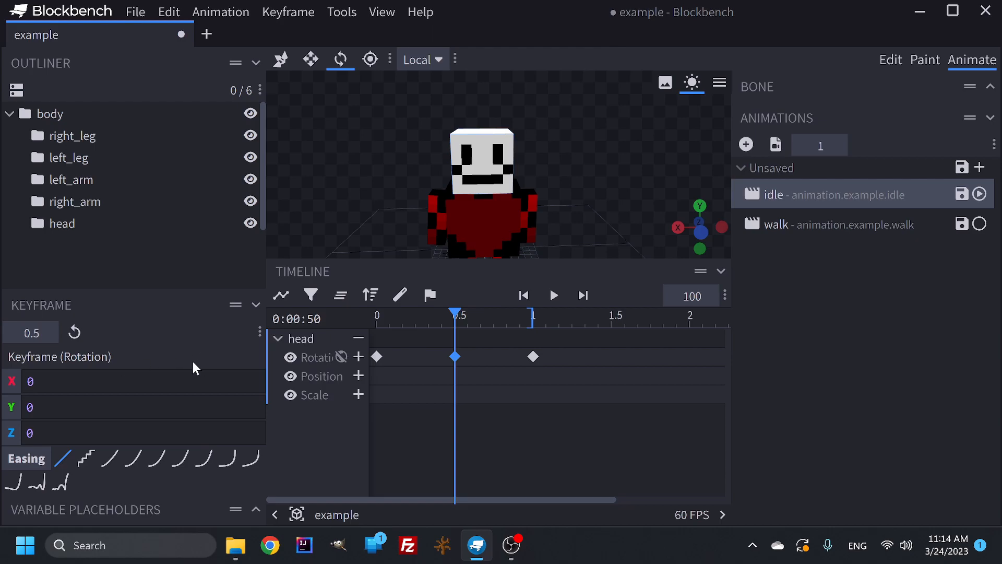
Try a Z rotation of 10 on the head keyframe at 0.5 and clear it again.
double_click(32, 433)
text(10)
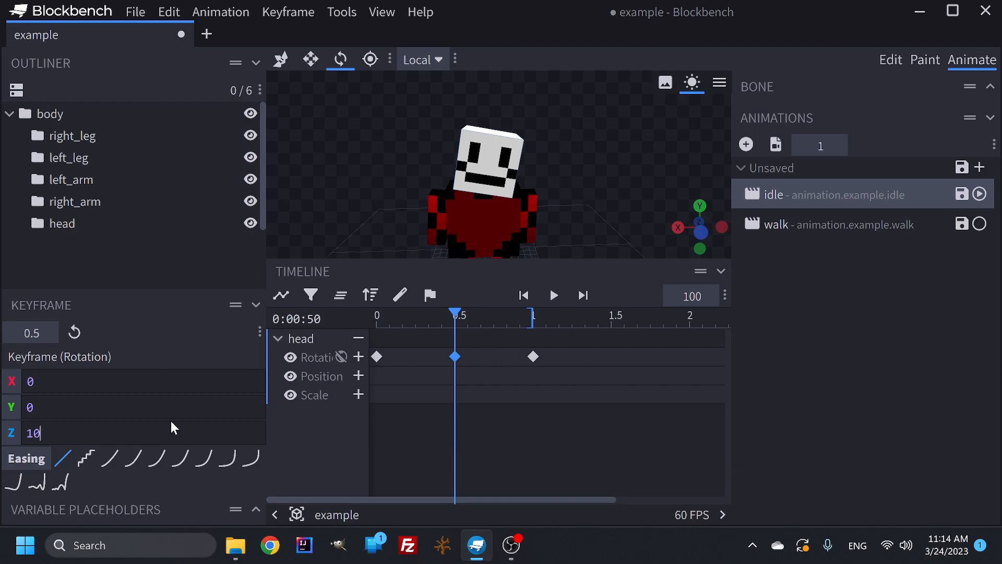
key(BackSpace)
key(BackSpace)
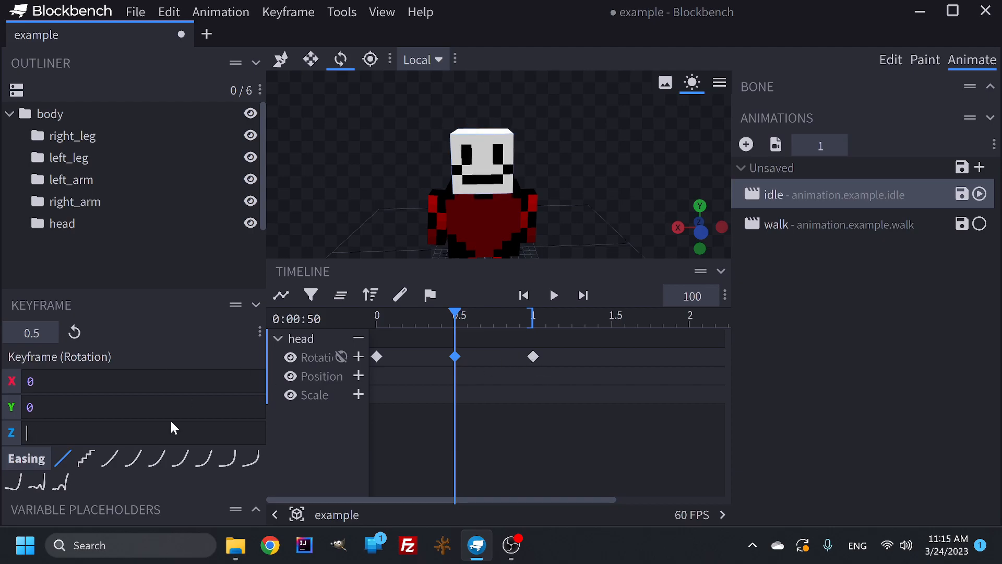
Set the head rotation keyframe at 0.5 to X 10 and Z 0, and play the idle animation to check it from the side.
click(29, 385)
text(10)
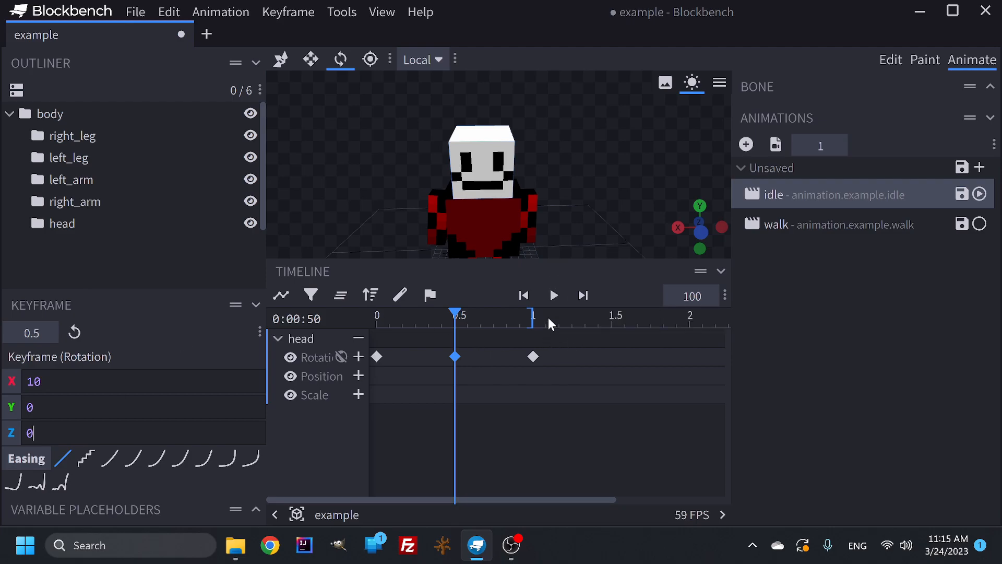
click(553, 295)
scroll(582, 224, down, 3)
drag(583, 226, 522, 206)
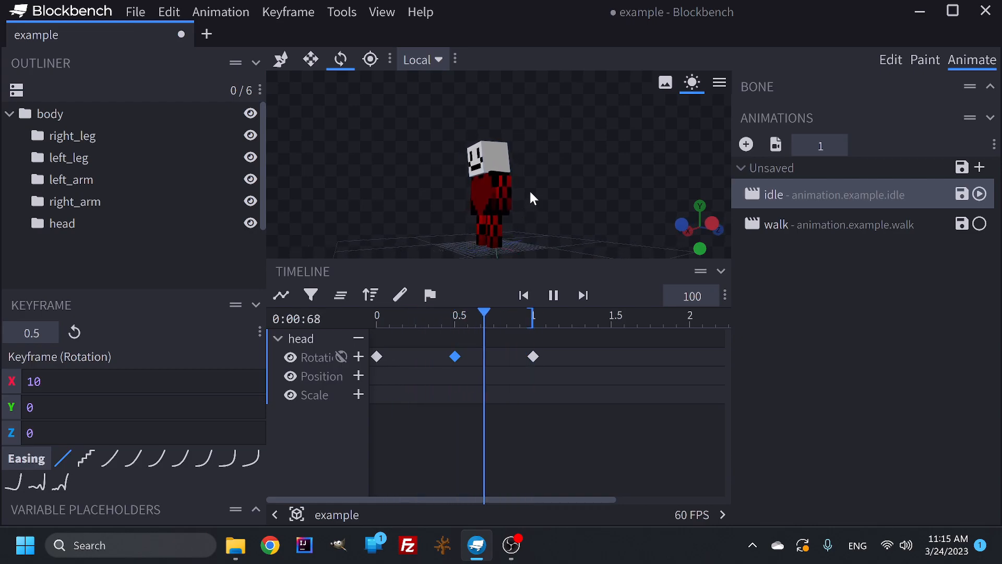
Lower the X rotation of the head keyframe at 0.5 to 5, reduce it further to 3, and check the motion from the front.
double_click(34, 381)
text(5)
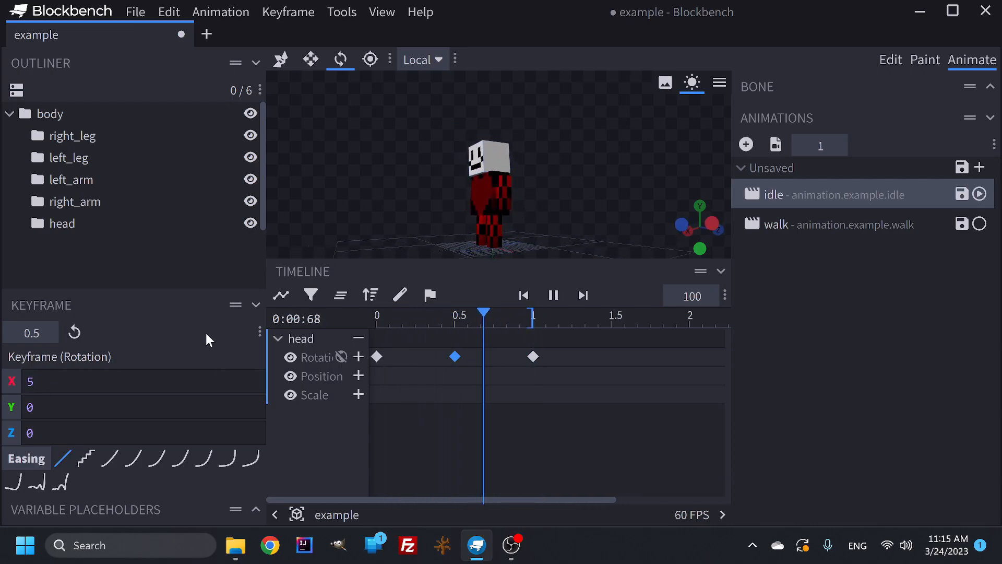
double_click(26, 381)
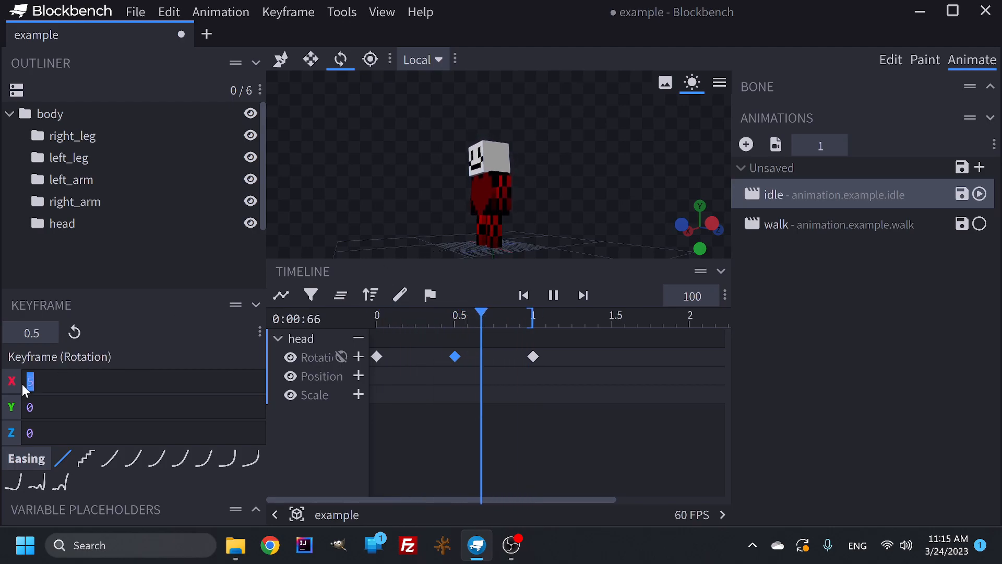
text(3)
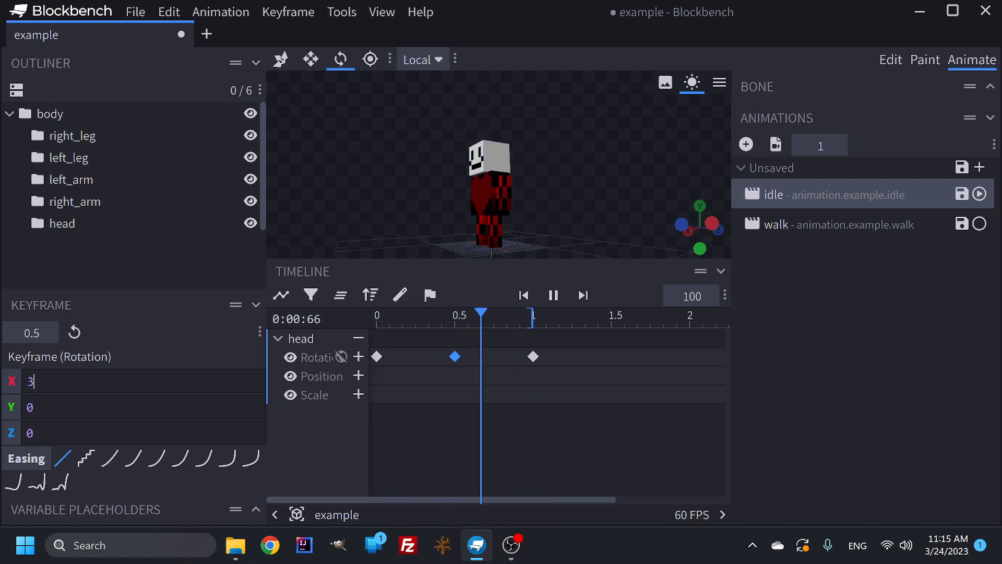
drag(588, 199, 570, 179)
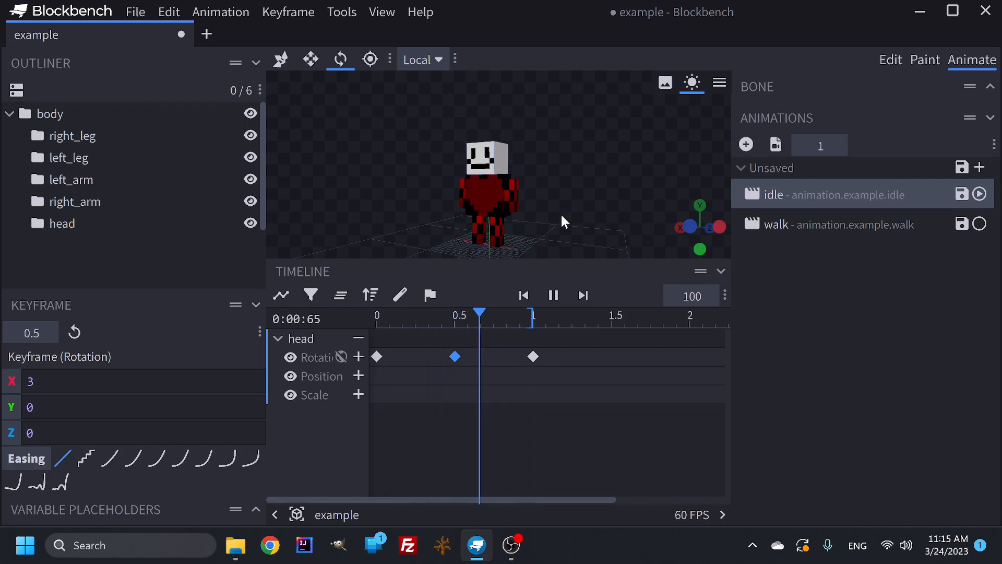
drag(585, 212, 580, 205)
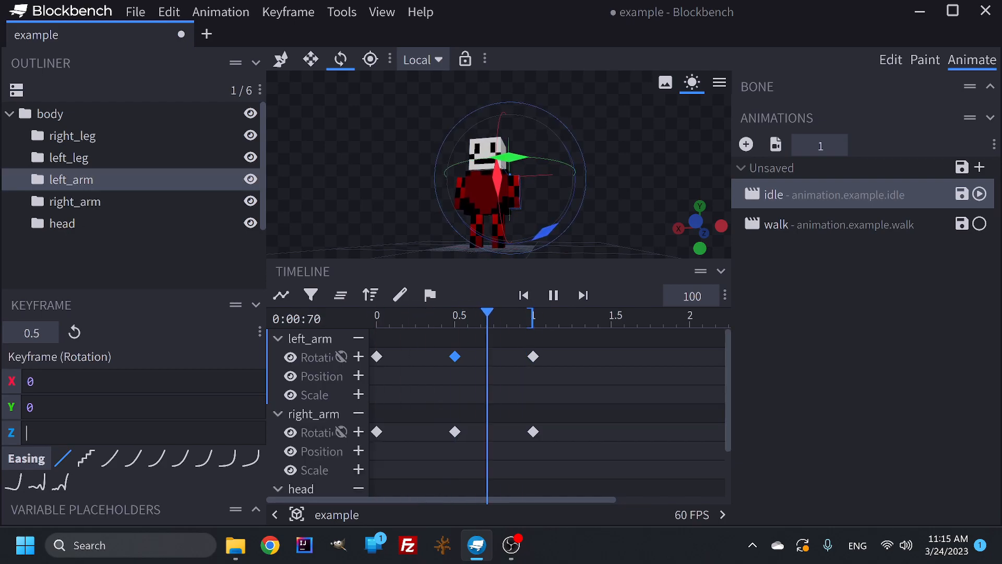
Re-enter -5 as the Z rotation of the left_arm keyframe at 0.5 and inspect the playing idle animation.
text(5)
key(BackSpace)
text(-5)
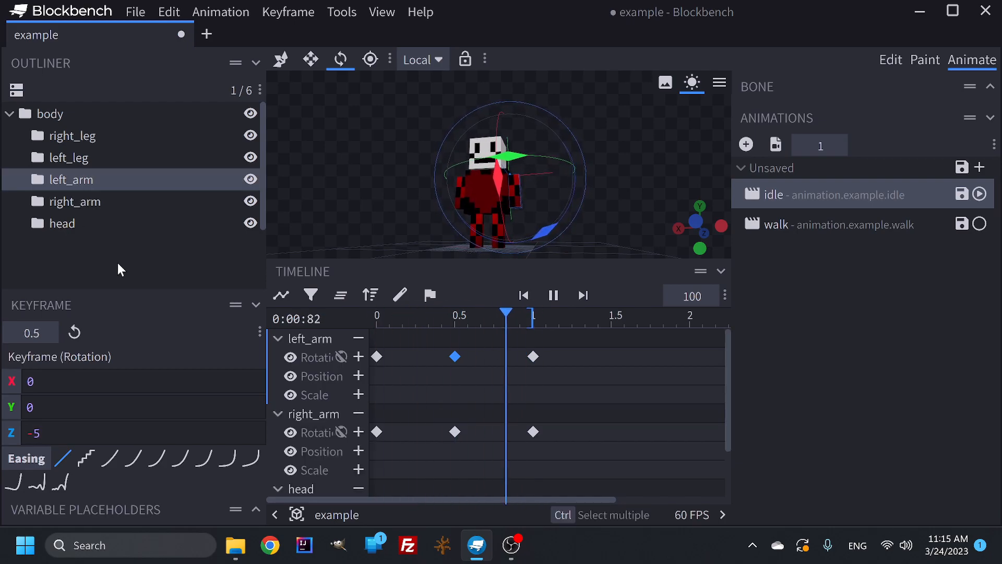
click(71, 255)
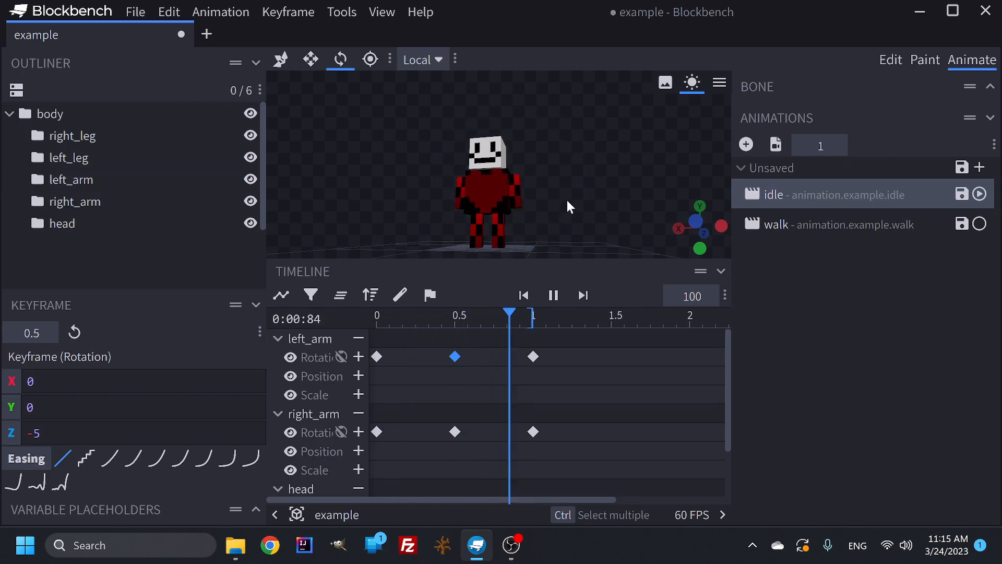
drag(570, 199, 562, 204)
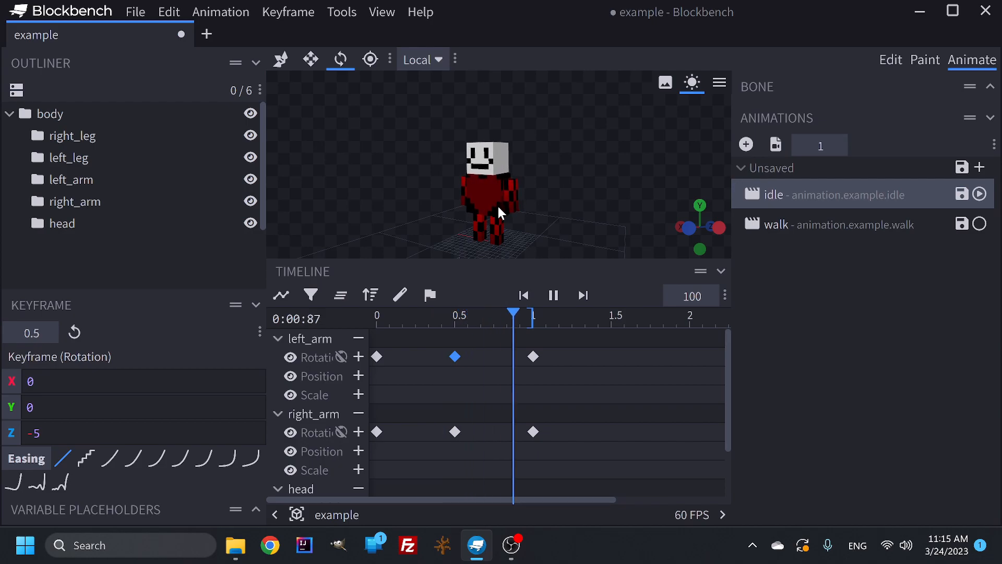
scroll(607, 201, up, 3)
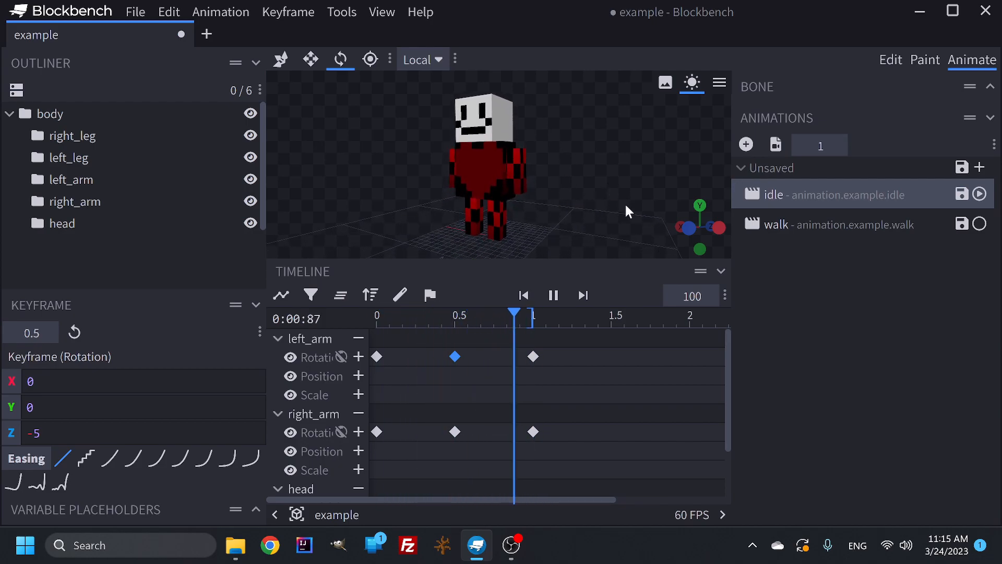
Switch to the walk animation, stop playback, and bring the left_leg and right_leg bones into the timeline.
click(843, 223)
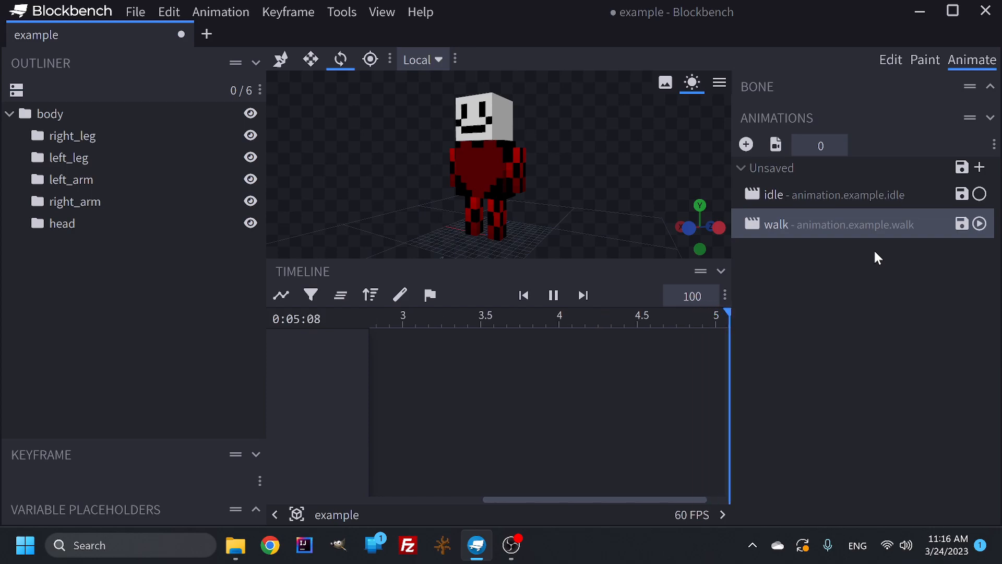
click(553, 295)
drag(637, 498, 290, 505)
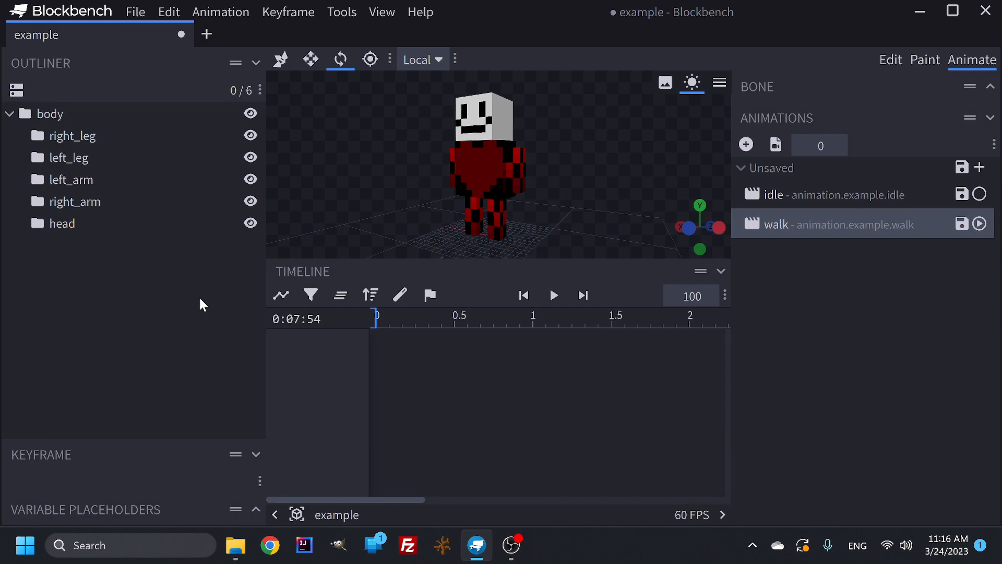
click(69, 158)
click(76, 135)
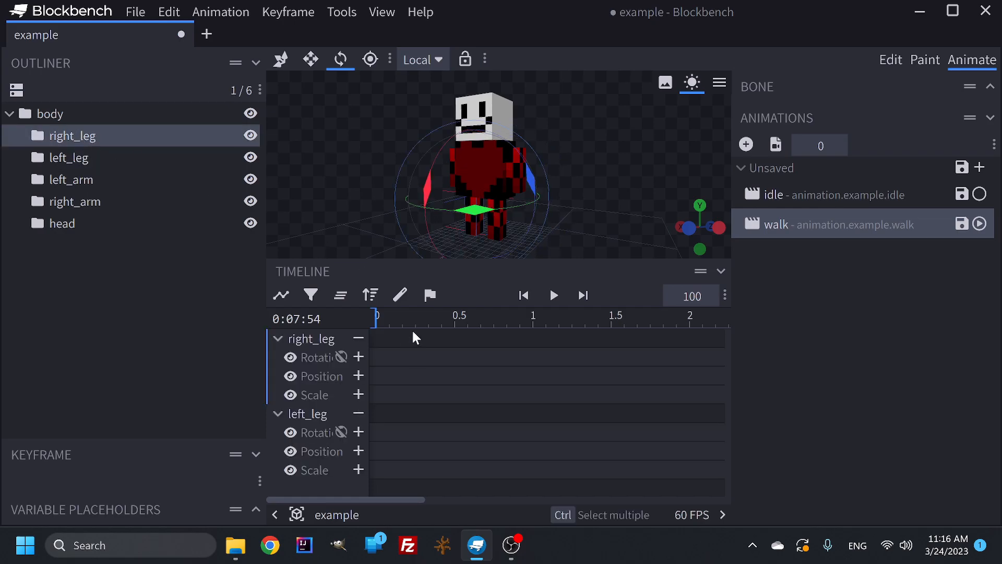
Extend the walk animation's length to 2 seconds and return the playhead to 0.
click(415, 315)
drag(377, 317, 538, 341)
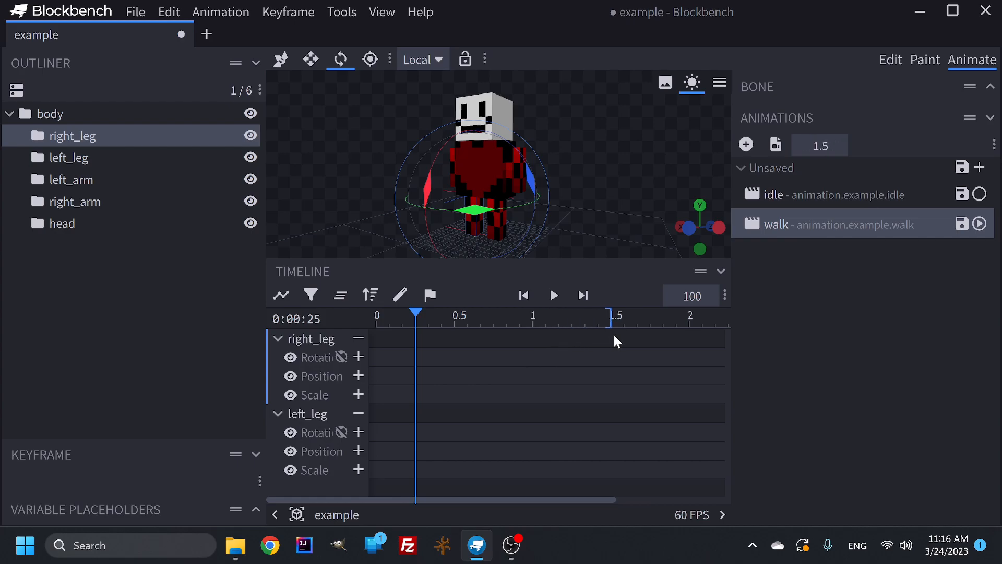
drag(419, 318, 373, 319)
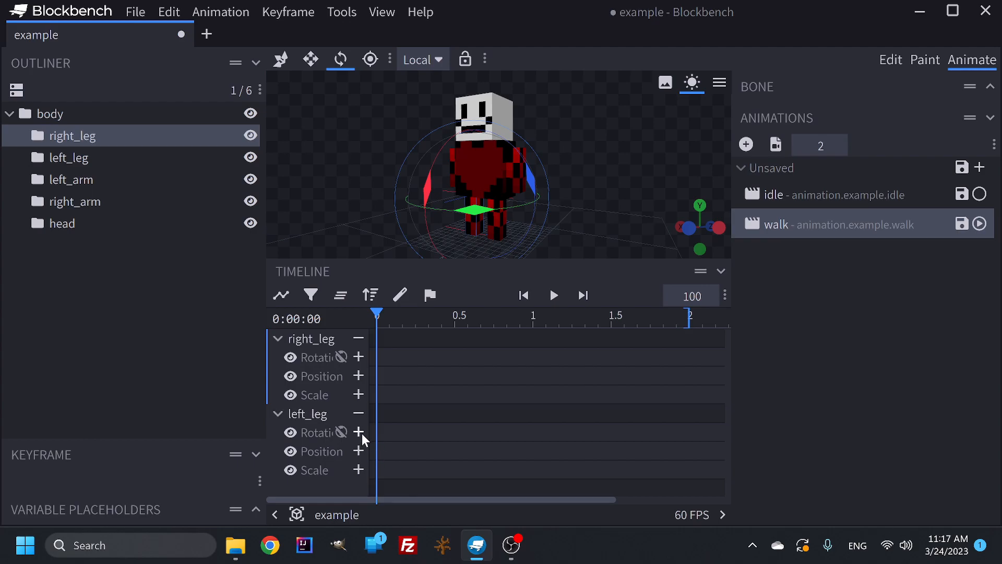
Add rotation keyframes at 0 and 0.5 for both right_leg and left_leg.
click(359, 432)
click(359, 356)
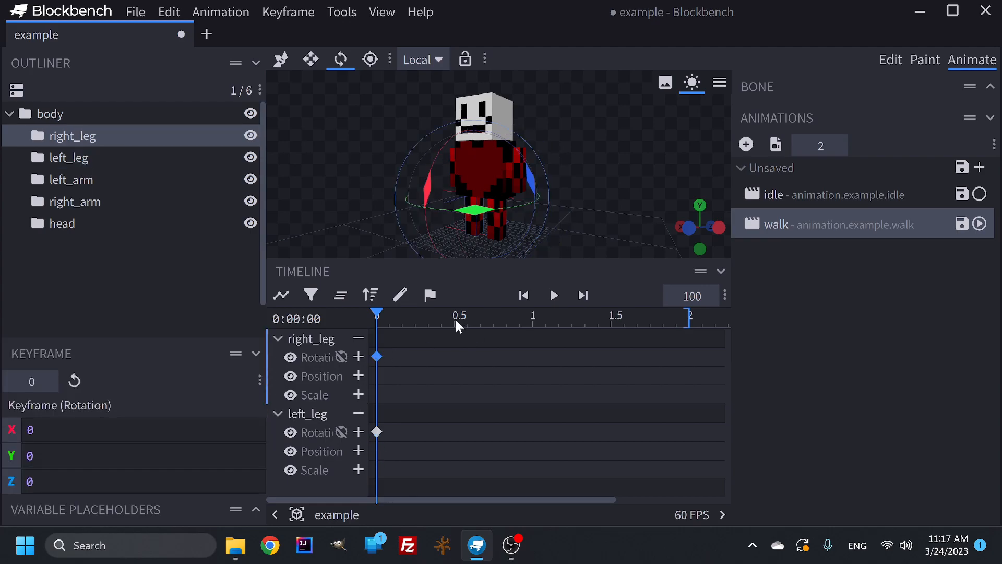
click(455, 318)
click(359, 356)
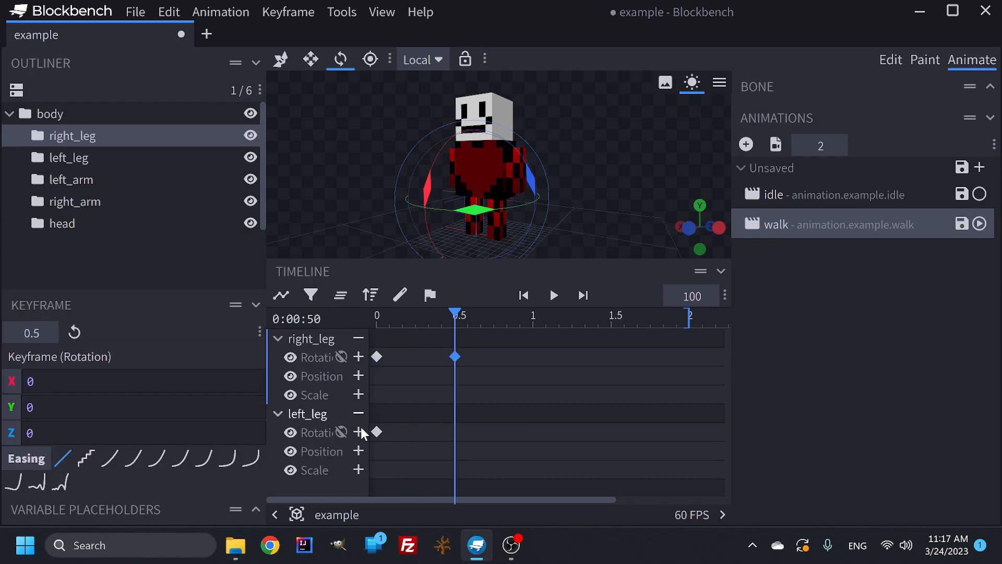
click(359, 432)
Add rotation keyframes at 1, 1.5 and 2 for both right_leg and left_leg.
click(533, 320)
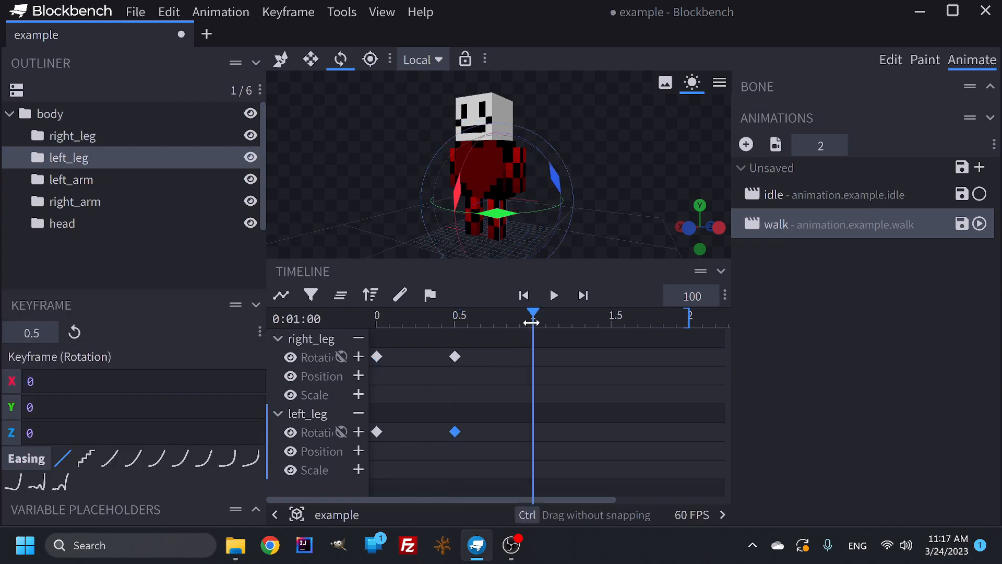
click(358, 357)
click(358, 432)
click(610, 326)
click(359, 357)
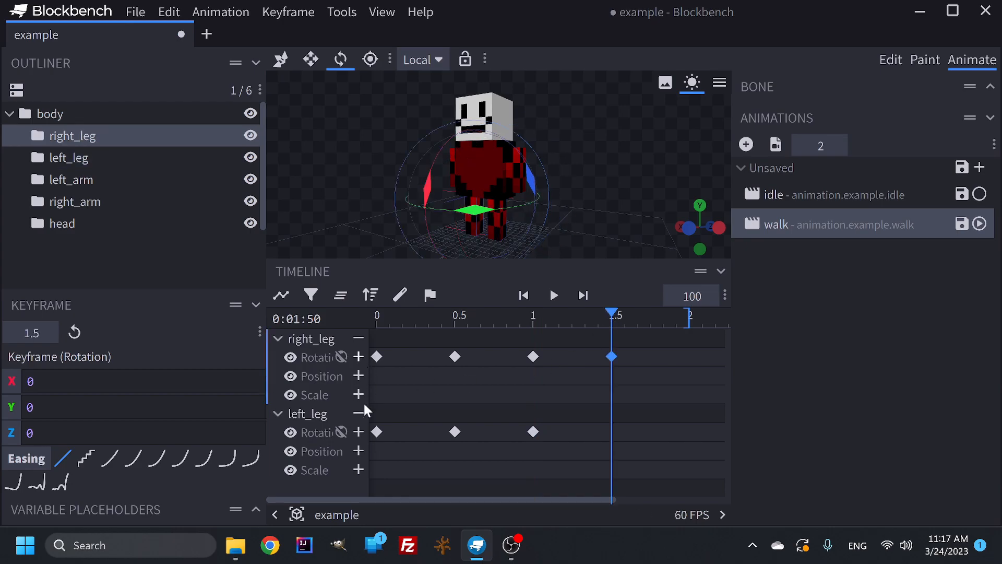
click(358, 432)
drag(610, 319, 688, 332)
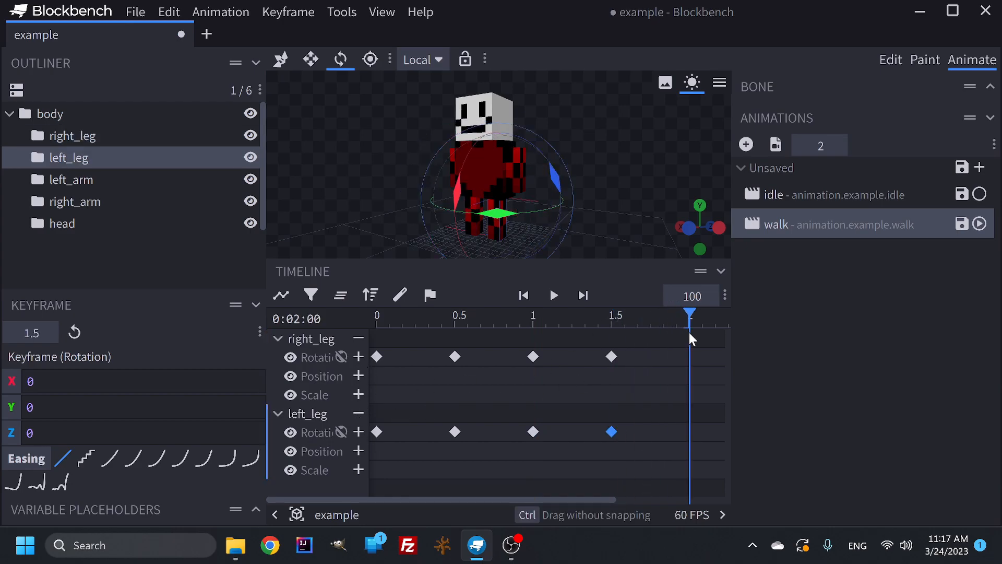
click(358, 356)
click(358, 433)
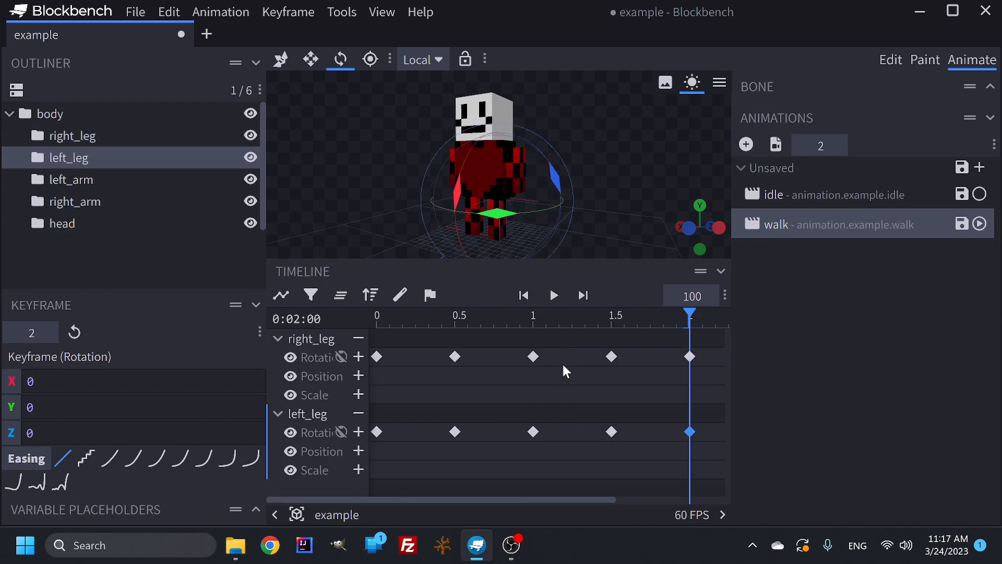
click(377, 356)
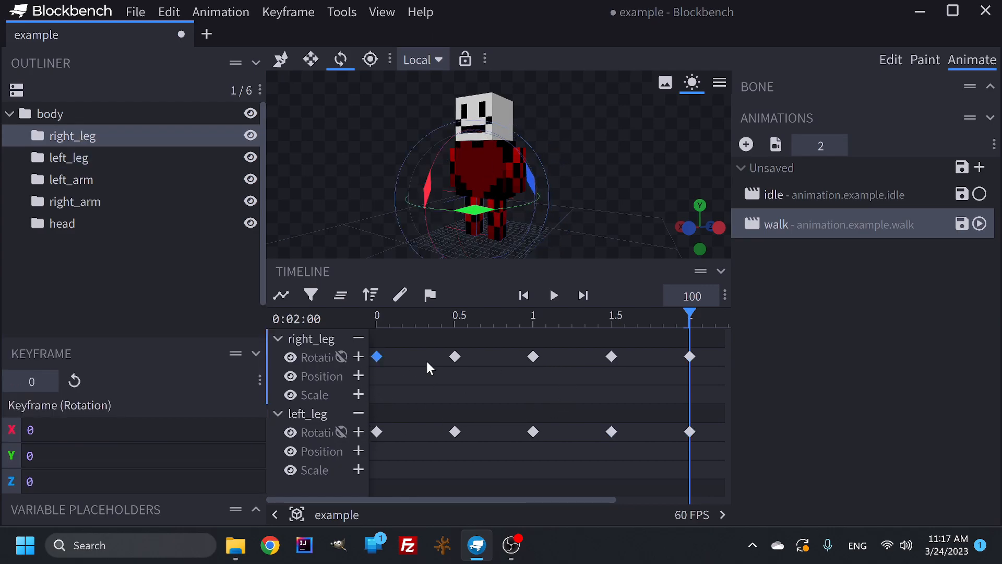
click(532, 356)
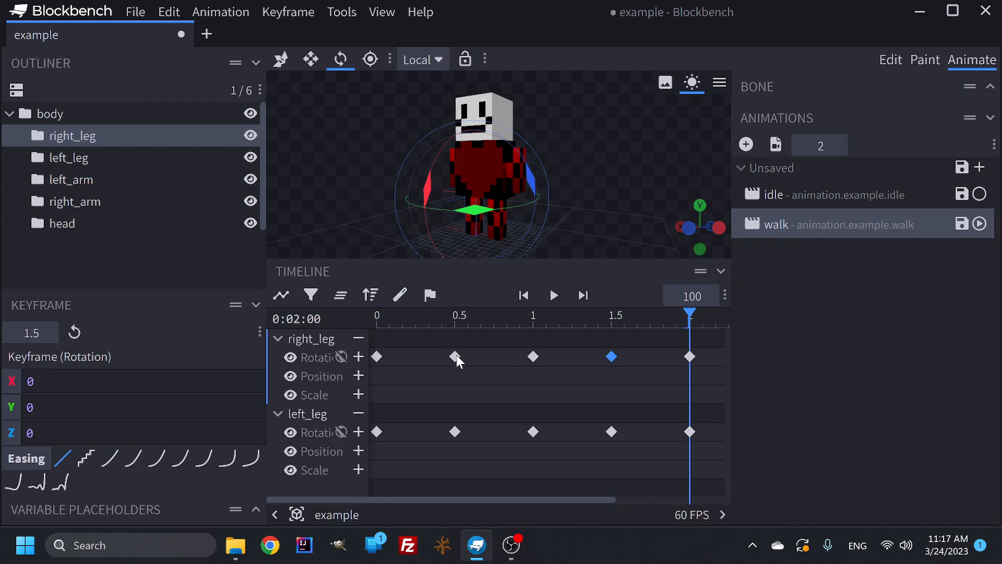
click(688, 358)
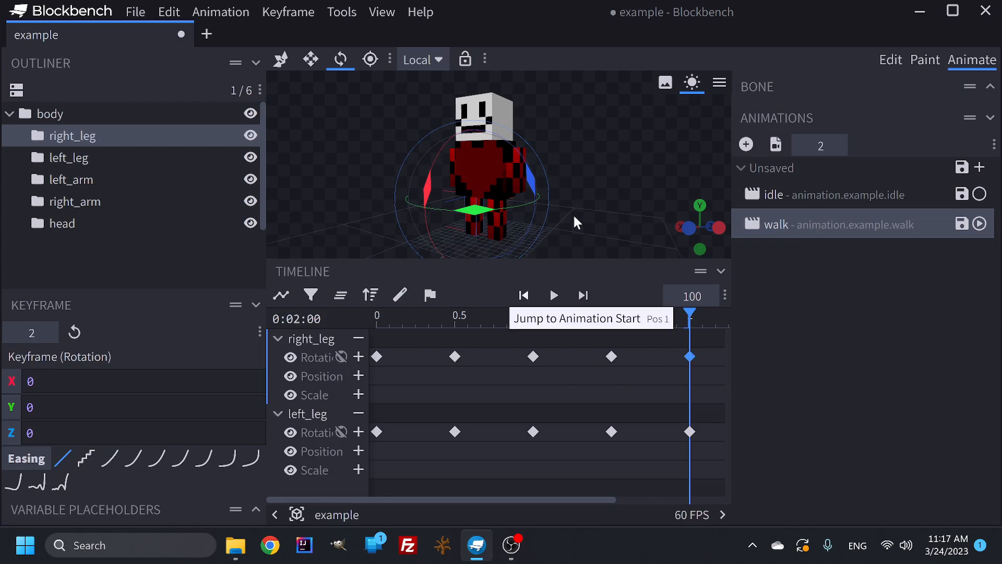
Try a Z rotation of 10 on the right_leg keyframe at 0.5, inspect the leg up close, and clear the value again.
scroll(574, 211, down, 2)
right_drag(625, 230, 590, 189)
click(454, 357)
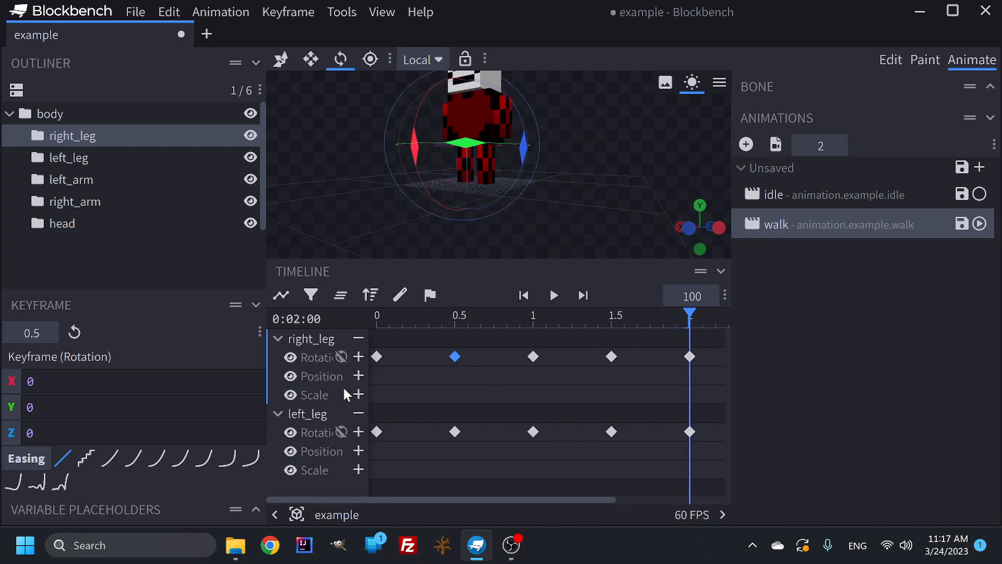
click(17, 432)
text(10)
click(455, 322)
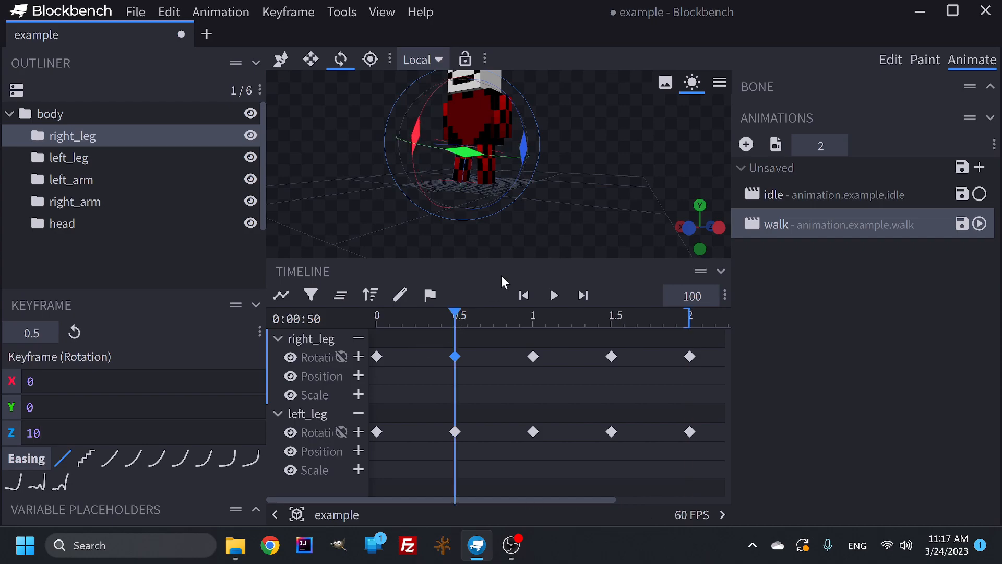
drag(507, 220, 471, 241)
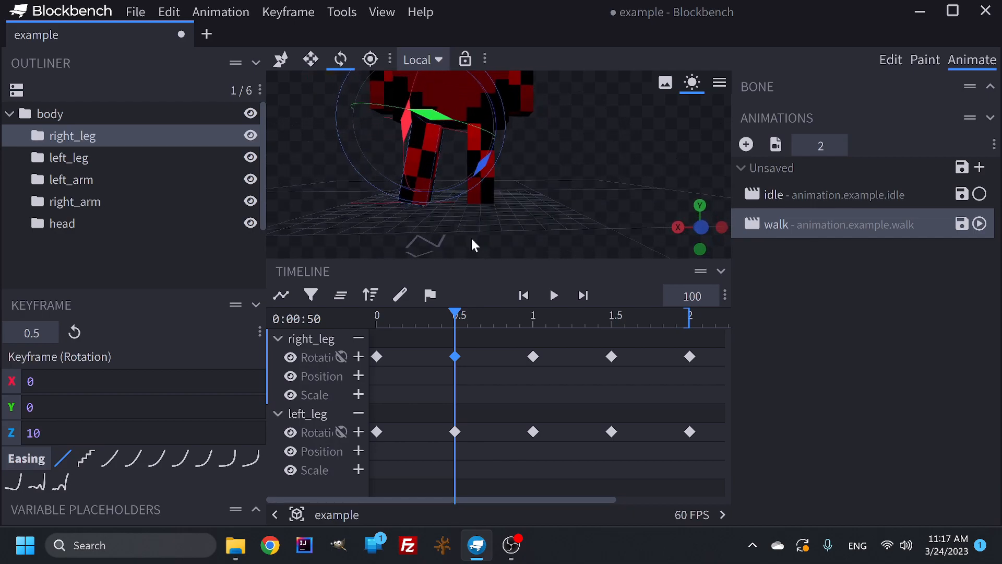
double_click(29, 436)
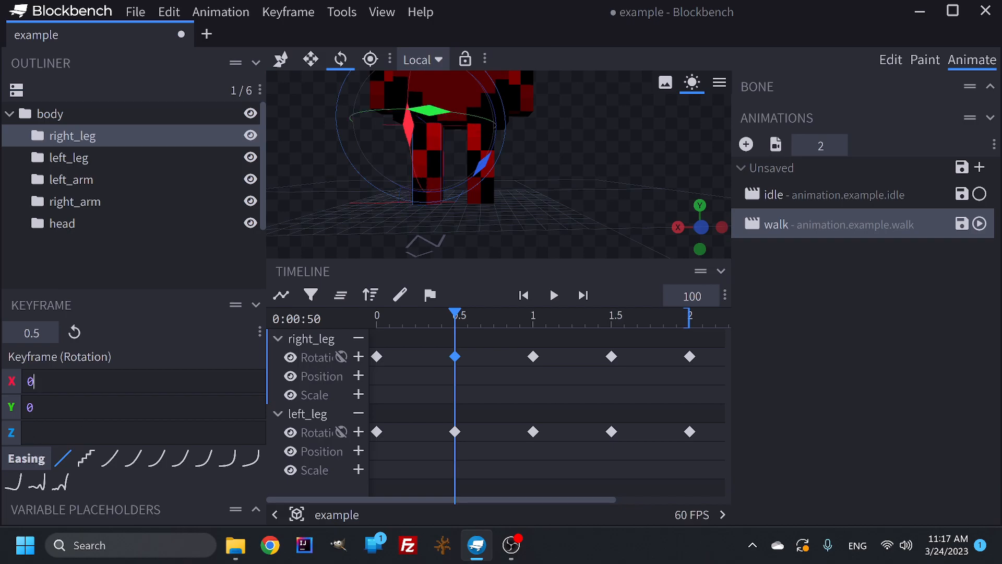
Set the X rotation of the right_leg keyframe at 0.5 to 10, check it from the side, and raise it to 15.
double_click(30, 381)
text(10)
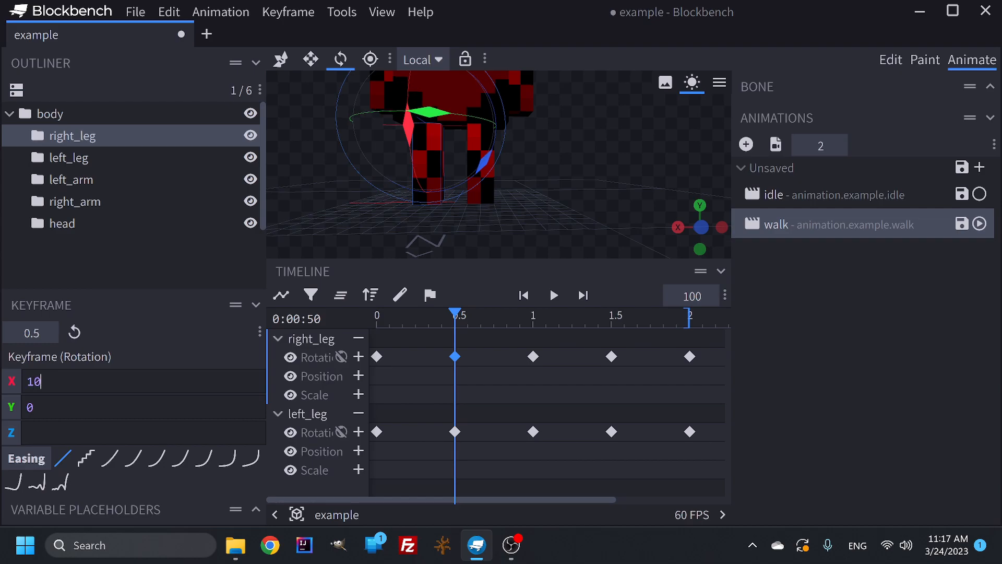
drag(576, 207, 437, 192)
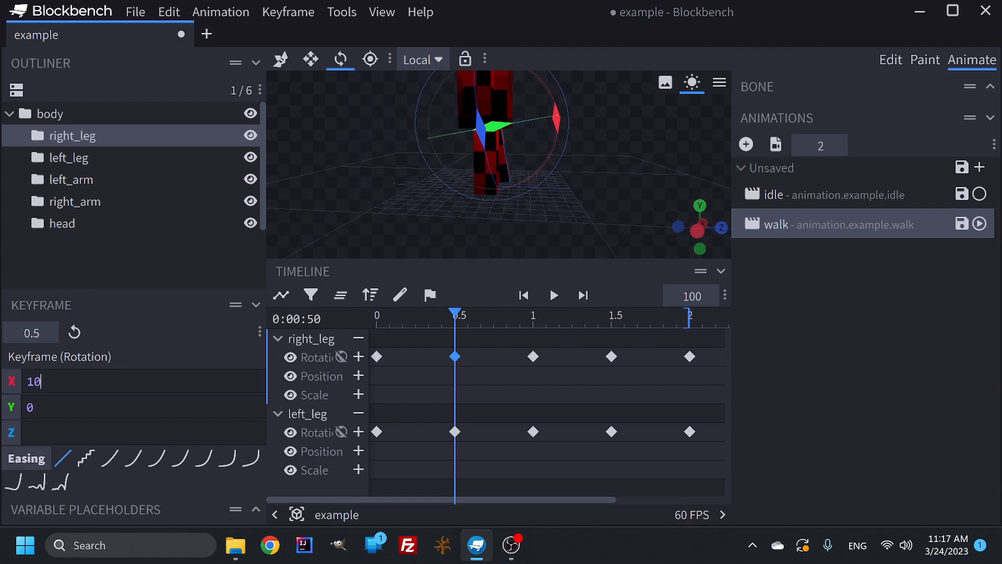
key(BackSpace)
text(5)
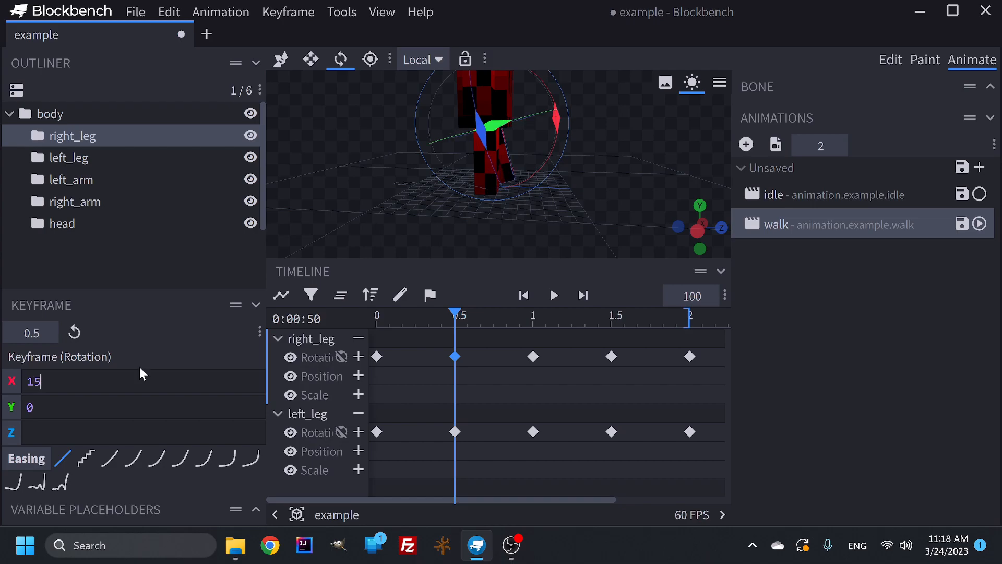
Set the X rotation to 15 on the right_leg keyframe at 1.5 and to -15 on the left_leg keyframe at 0.5.
click(612, 357)
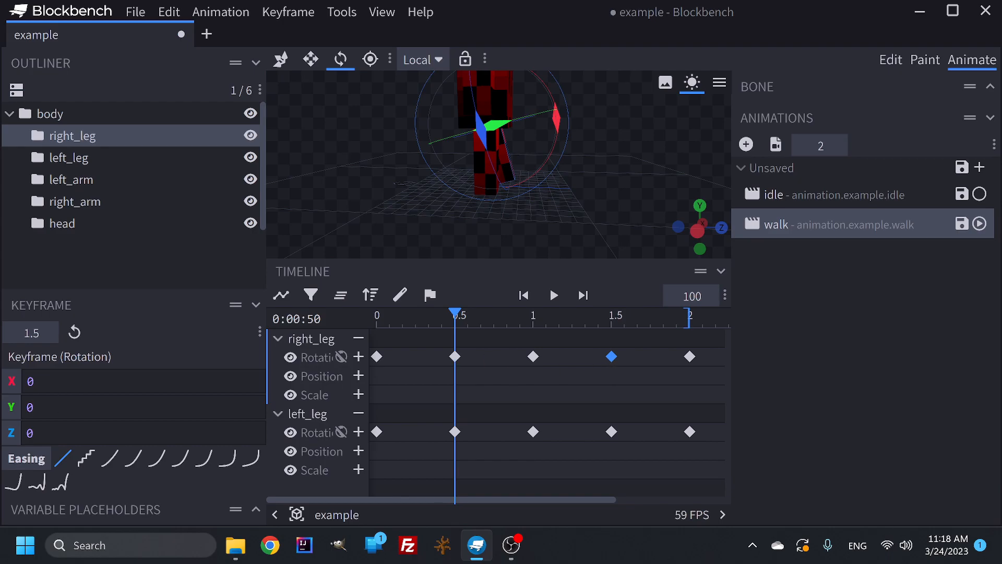
text(15)
click(455, 356)
click(456, 431)
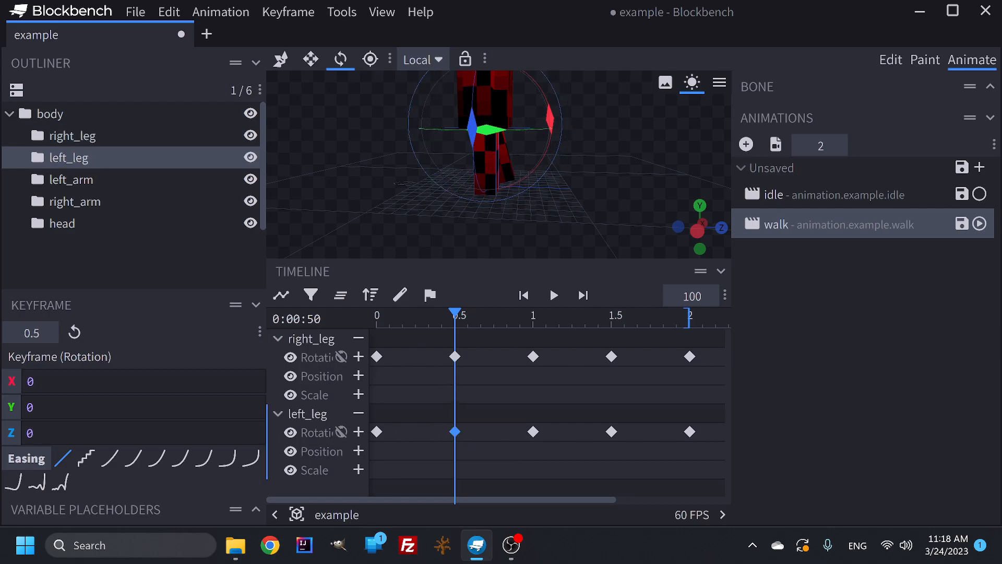
click(21, 384)
text(-15)
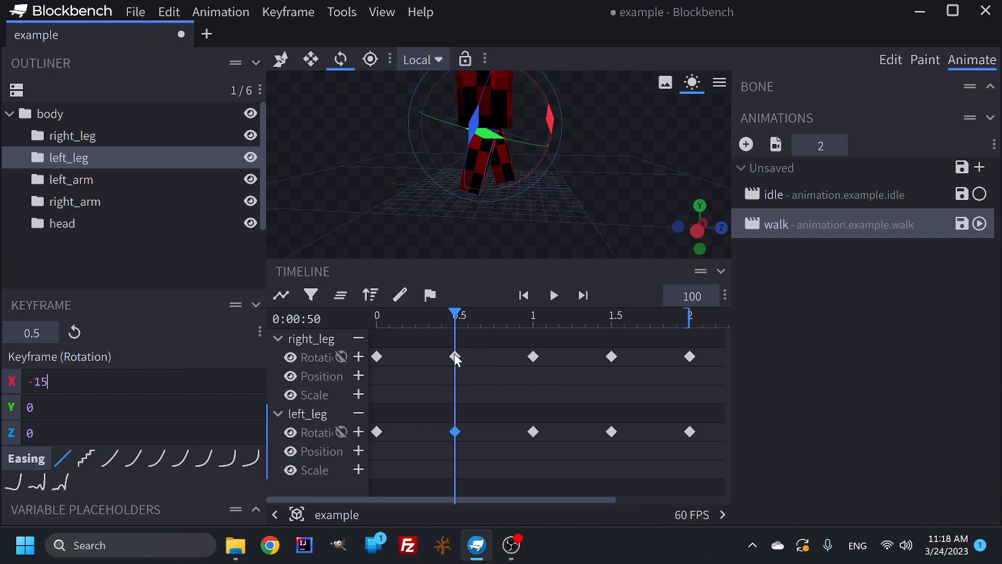
Restore the Z rotation of the right_leg keyframe at 0.5 to 0.
click(454, 356)
click(30, 433)
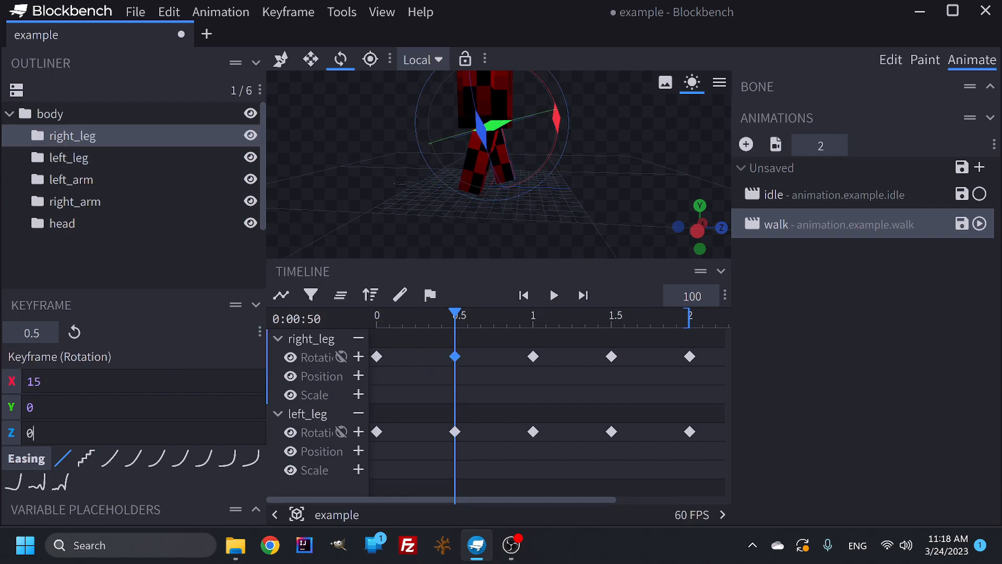
Set the X rotation of the left_leg keyframe at 1.5 to 15 and play the walk animation to check the legs.
click(611, 432)
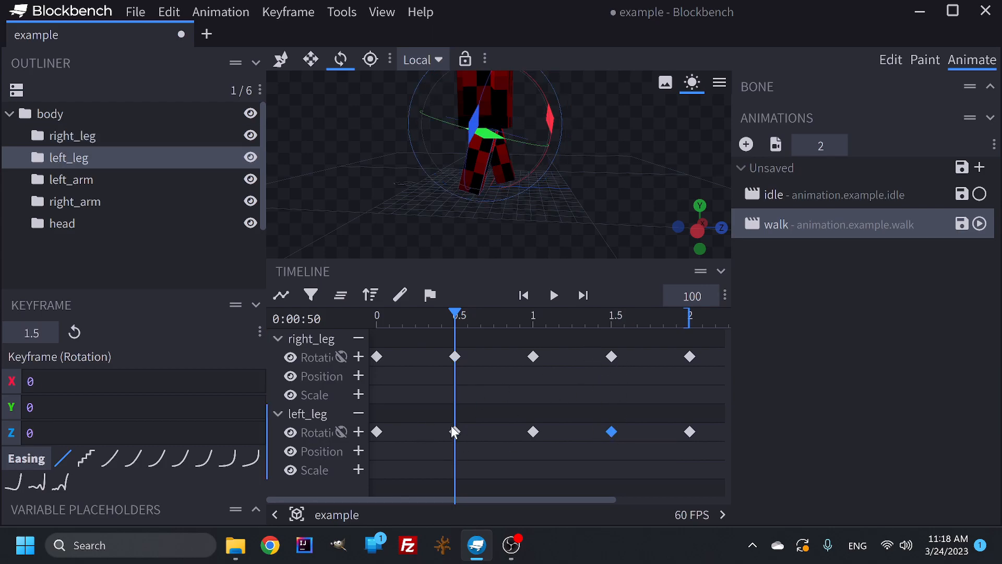
double_click(27, 381)
text(15)
click(553, 295)
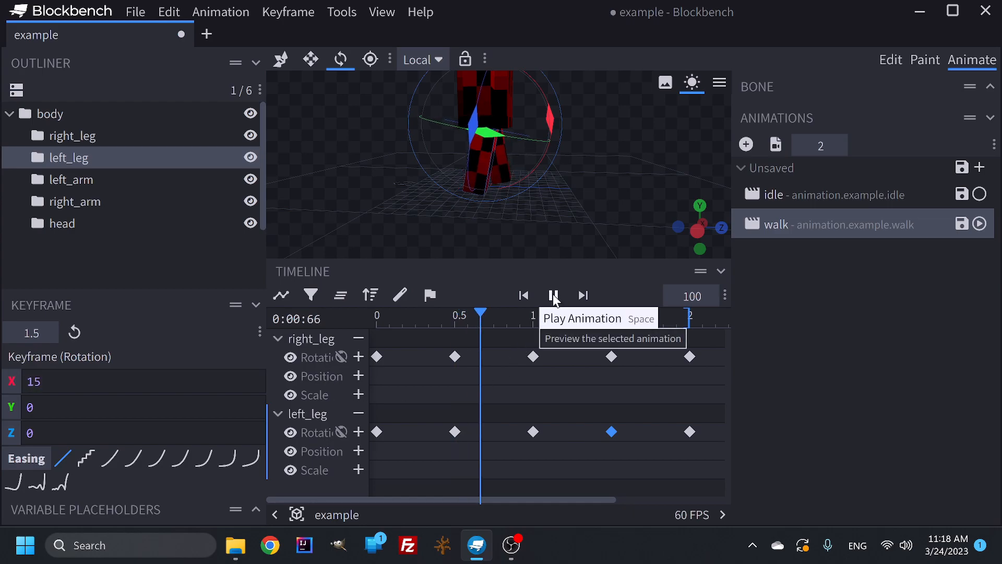
drag(555, 241, 630, 189)
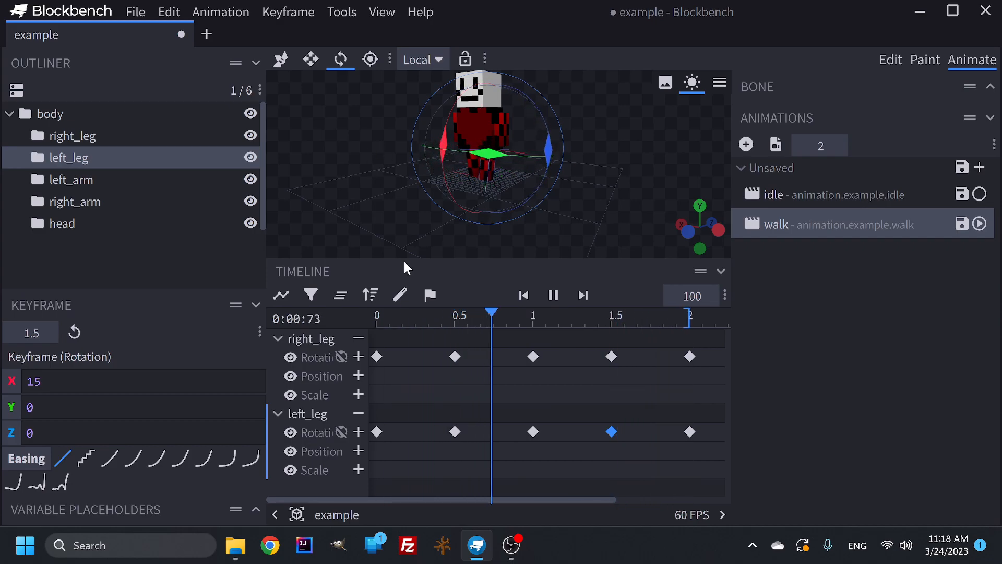
Remove both leg bones from the timeline and show left_arm and right_arm there instead.
click(358, 339)
click(358, 338)
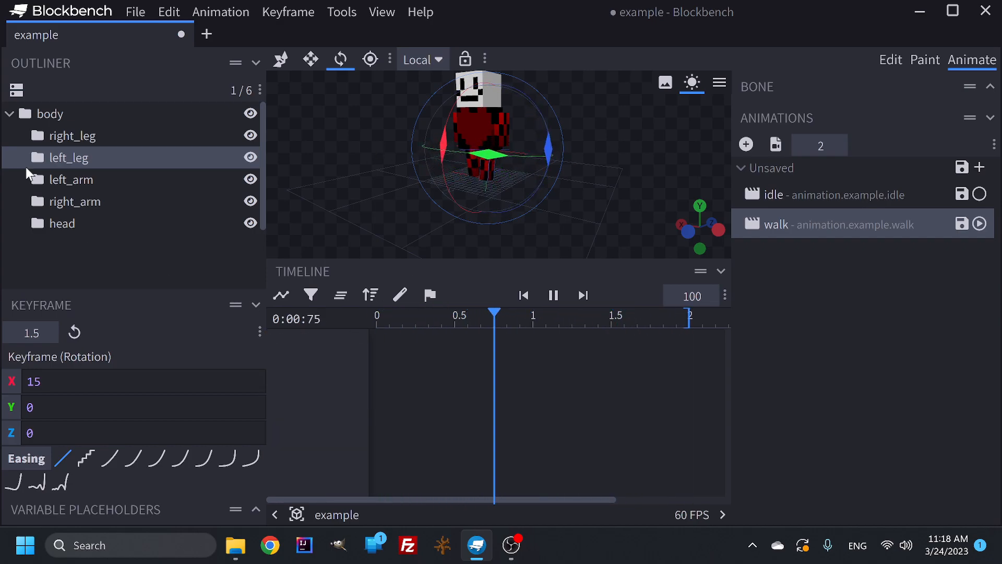
click(105, 180)
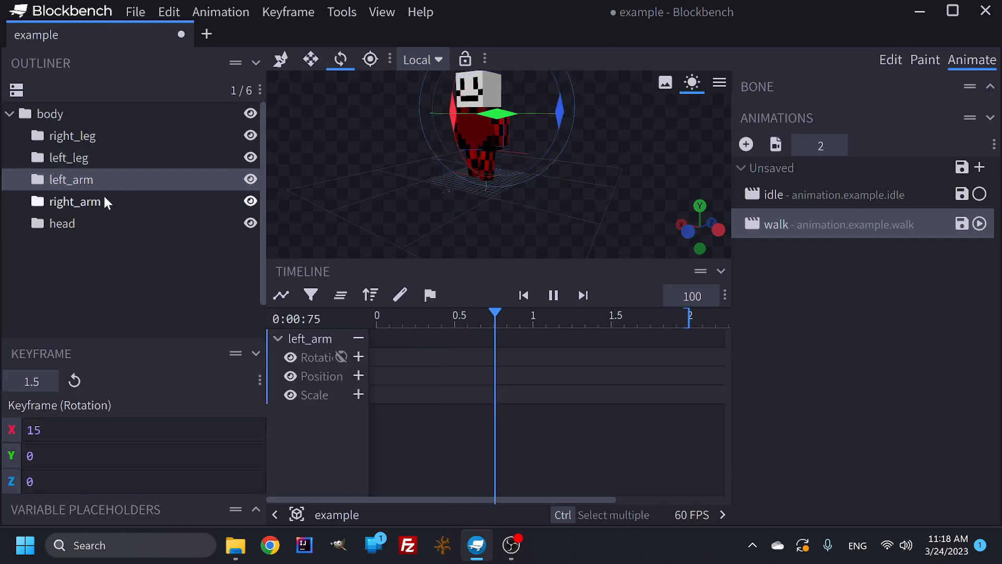
click(103, 202)
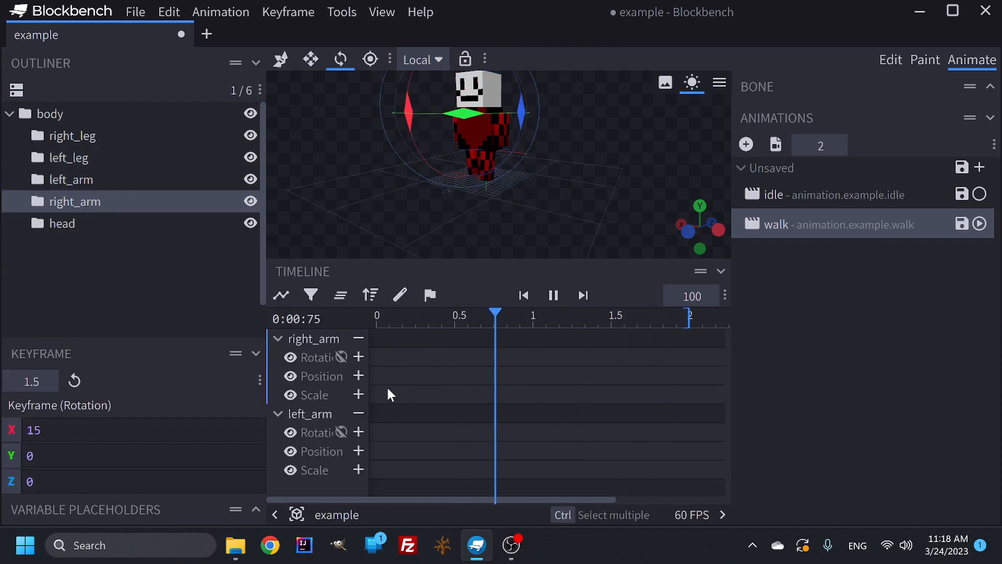
Add rotation keyframes to right_arm and left_arm at 0 and 0.5 in the walk animation.
click(546, 318)
drag(510, 317, 359, 325)
click(359, 375)
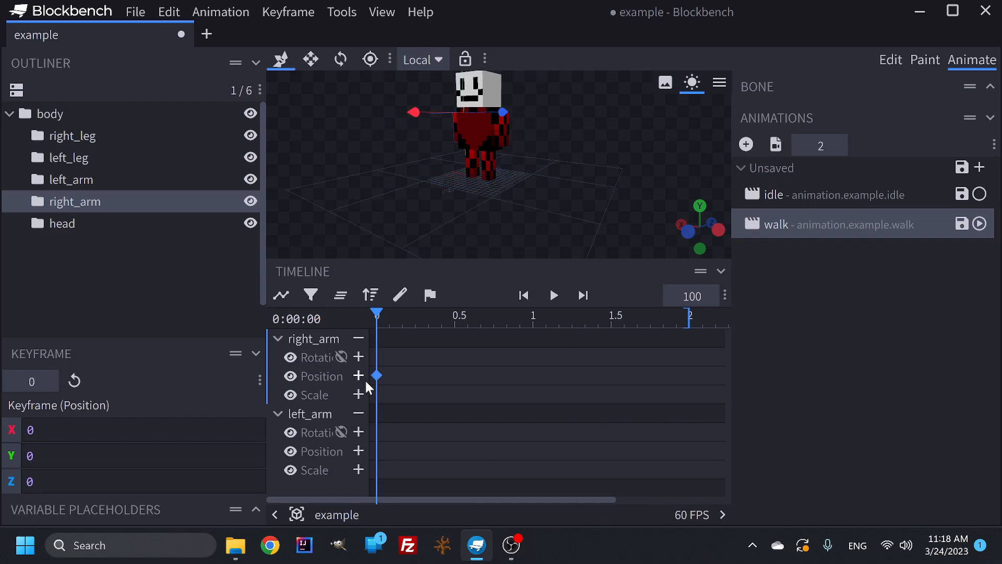
click(368, 375)
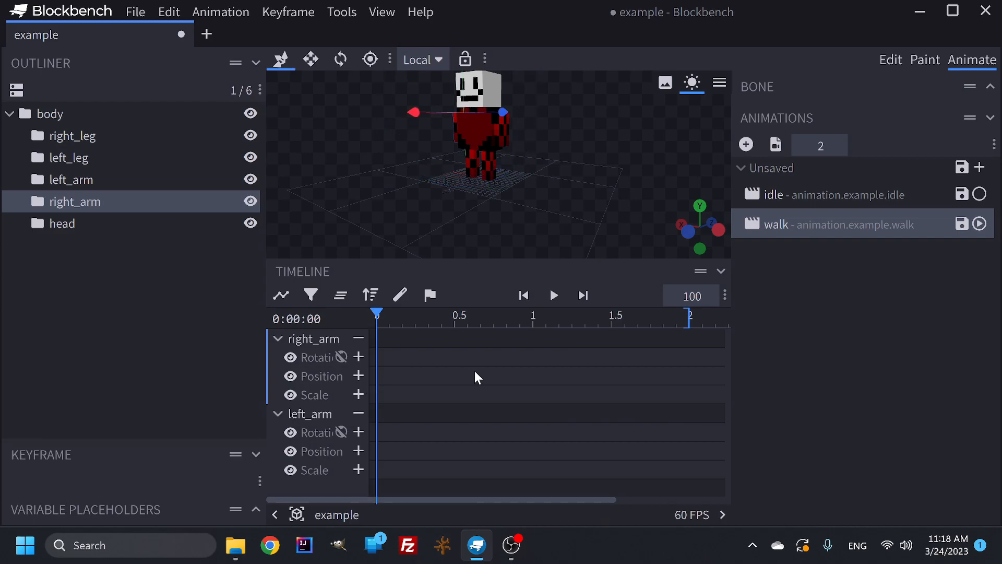
click(359, 357)
click(358, 433)
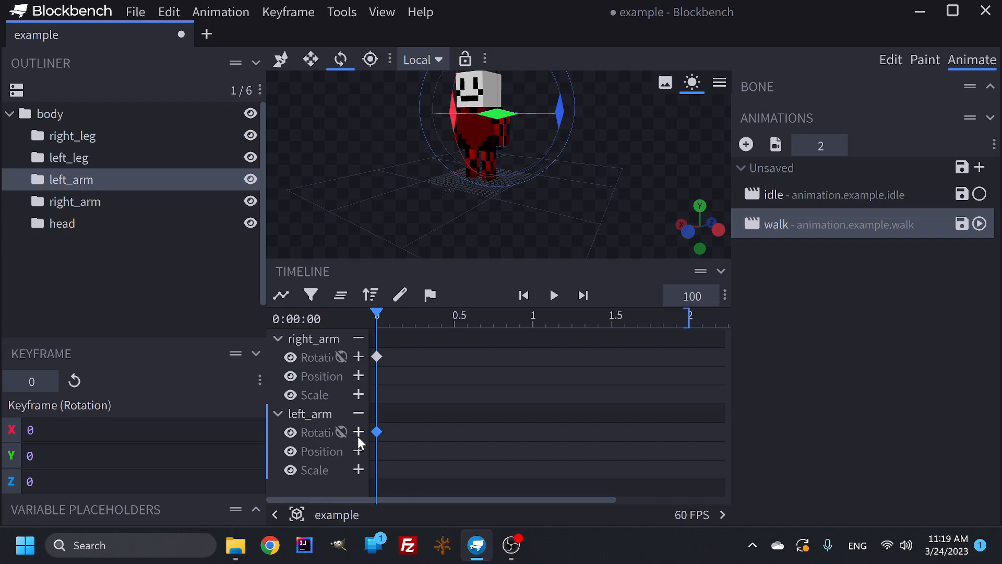
click(456, 325)
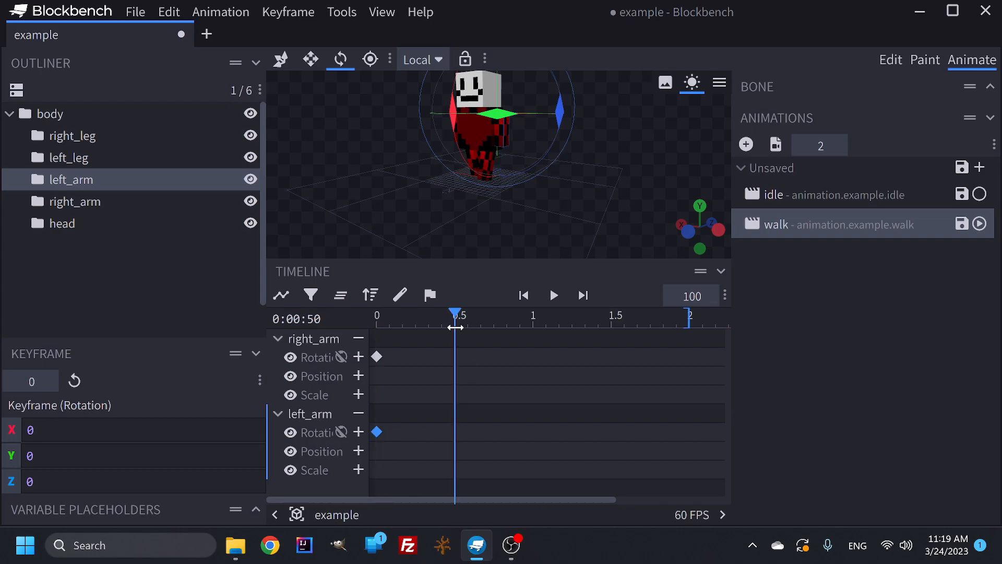
click(359, 356)
click(359, 431)
Add rotation keyframes to right_arm and left_arm at 1, 1.5 and 2.
click(533, 327)
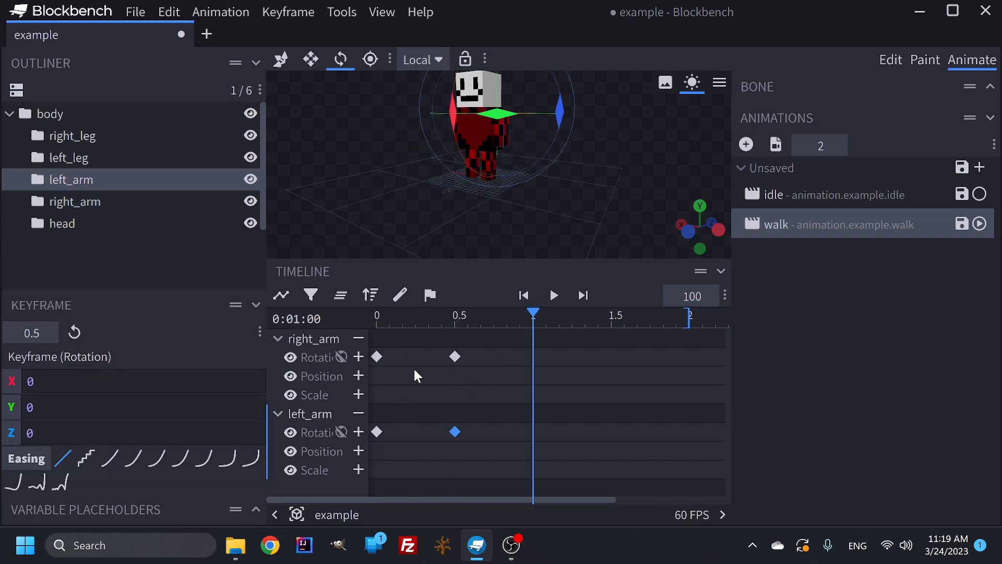
click(358, 357)
click(358, 432)
click(608, 325)
click(358, 357)
click(359, 432)
drag(605, 323, 689, 323)
click(358, 357)
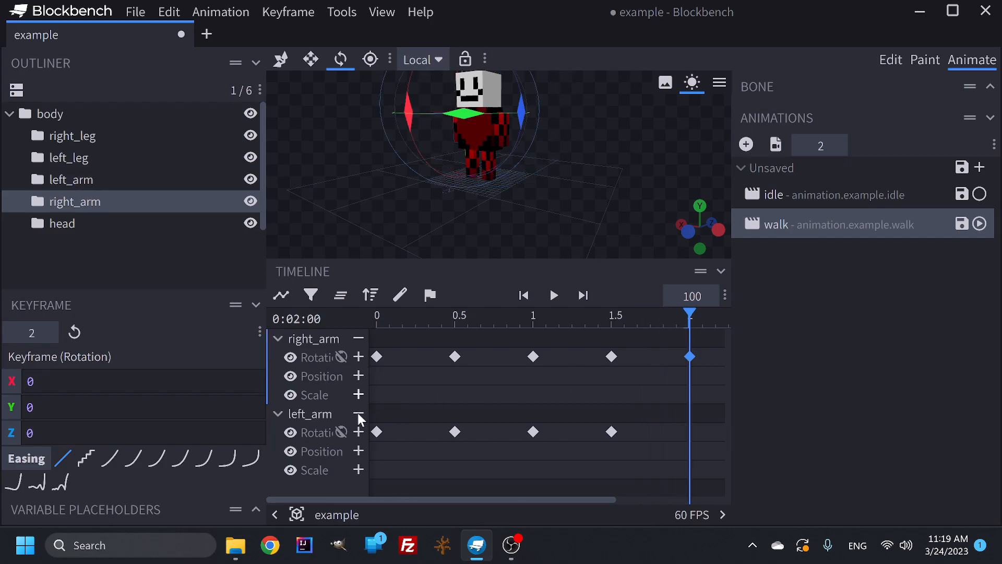
click(359, 432)
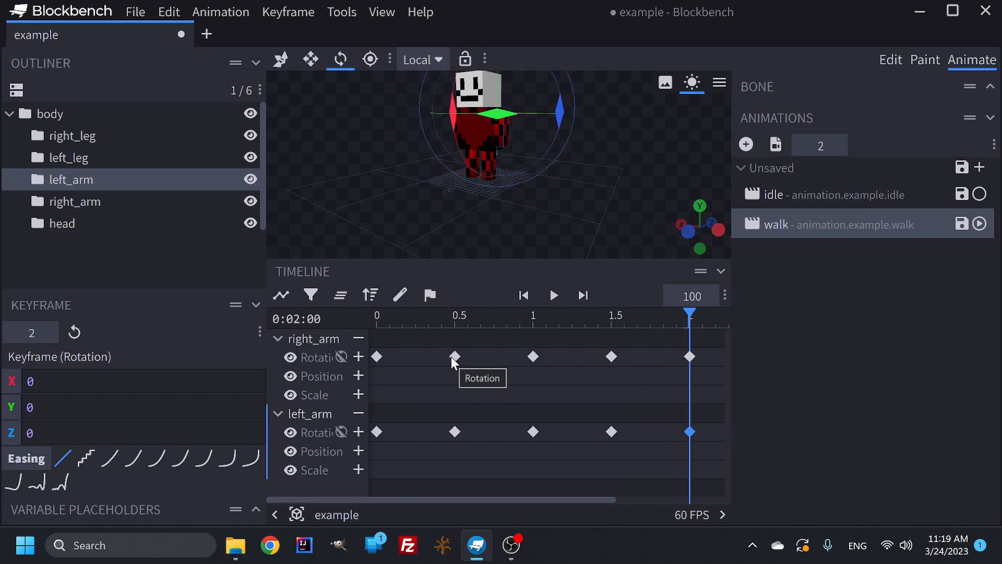
Try an X rotation of 15 on the right_arm keyframe at 0.5 and play the walk animation to check its direction.
click(453, 357)
drag(547, 198, 639, 202)
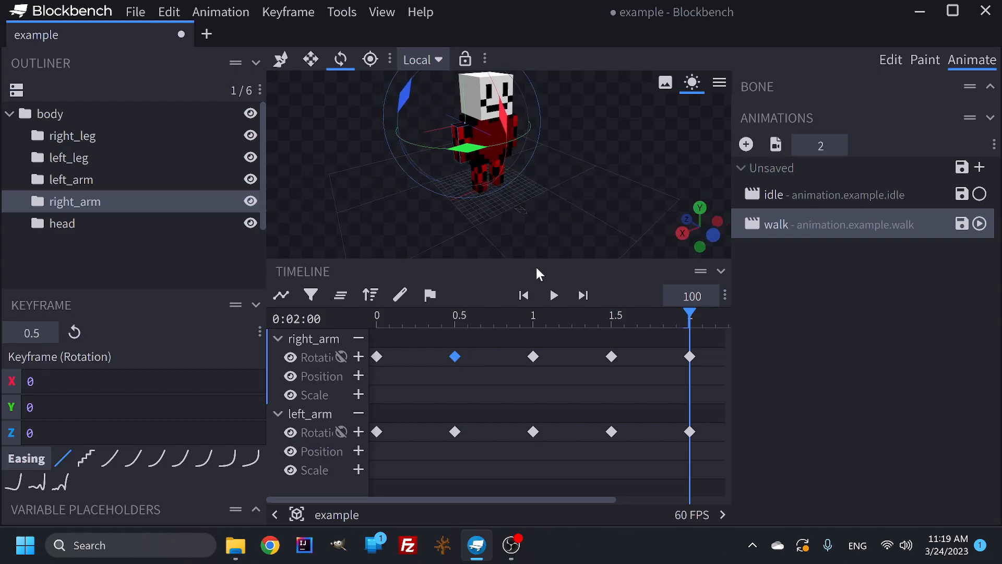
click(20, 380)
text(15)
click(553, 293)
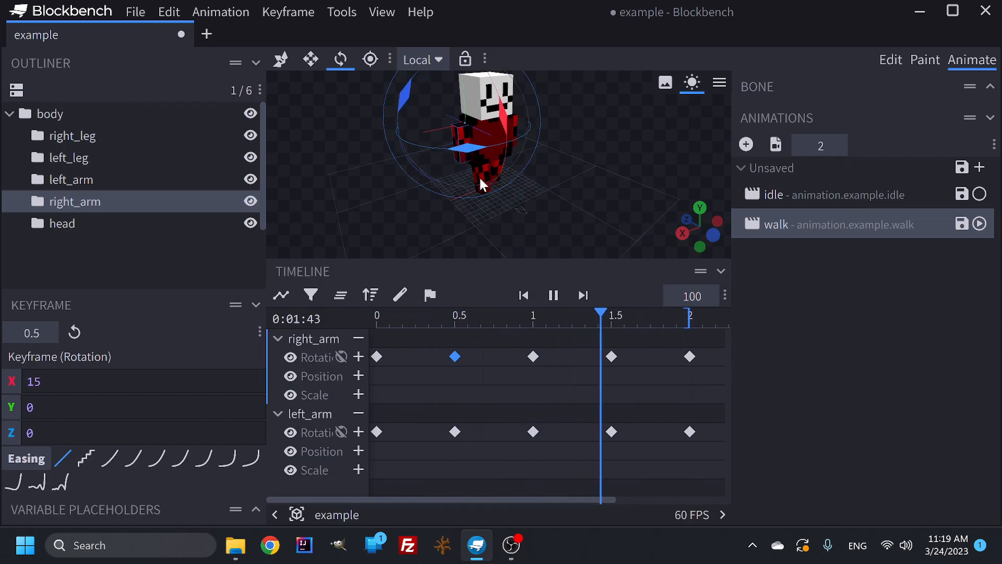
click(553, 294)
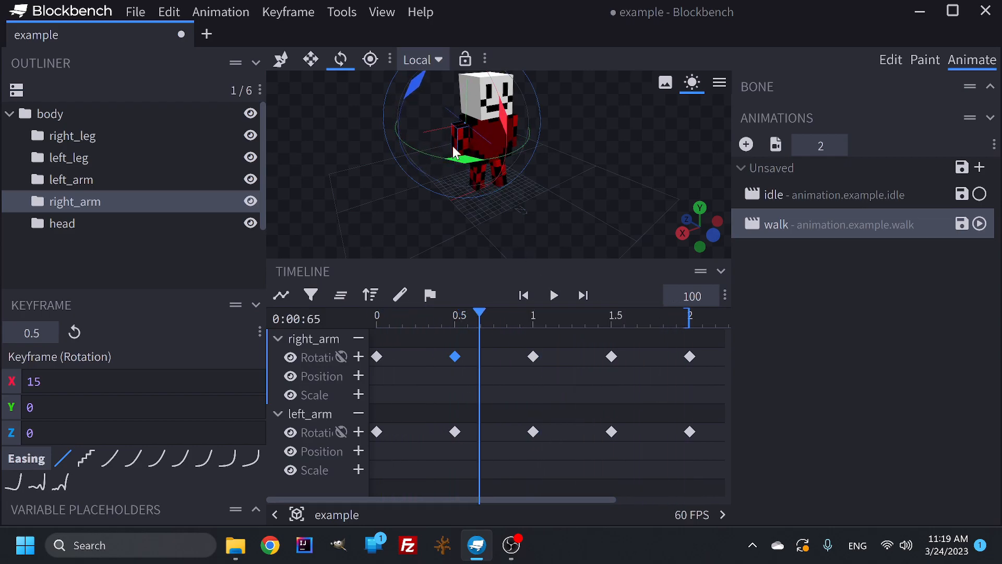
Set the X rotation of the right_arm keyframes to -15 at 0.5 and 15 at 1.5.
click(42, 381)
text(-)
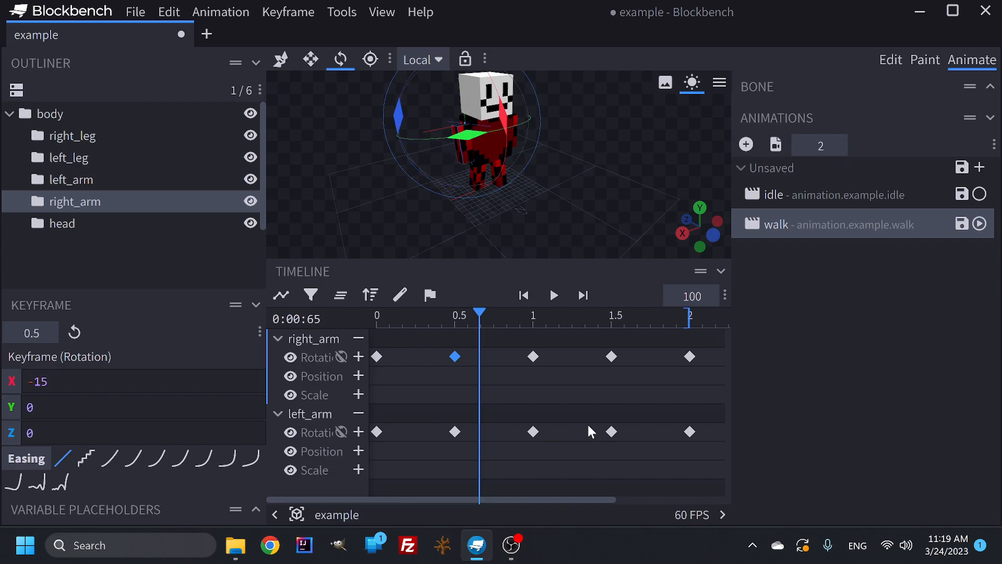
click(609, 357)
double_click(38, 382)
text(15)
Set the X rotation of the left_arm keyframe at 1.5 to -15 and play the walk animation.
click(455, 431)
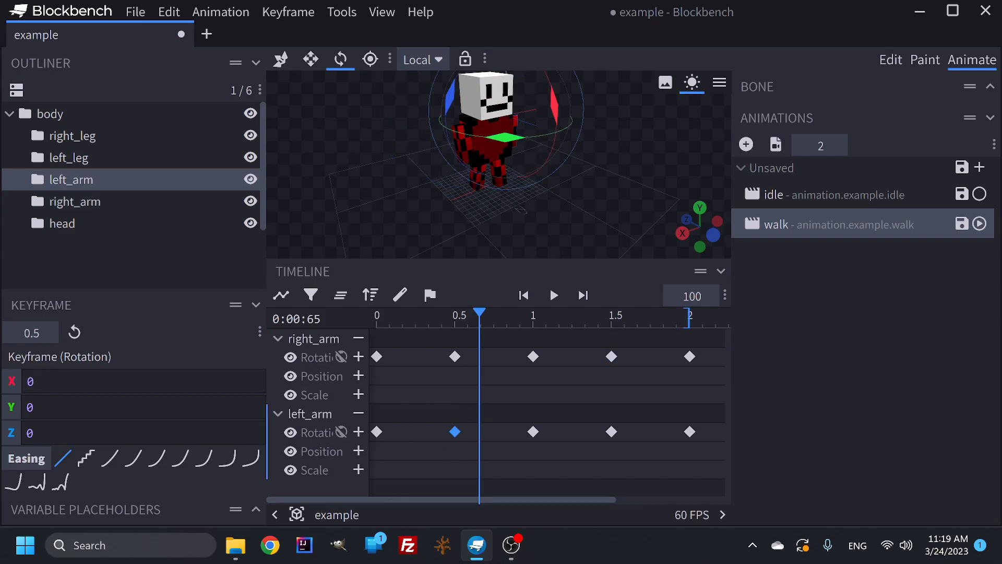
click(611, 432)
click(30, 381)
text(-15)
click(553, 295)
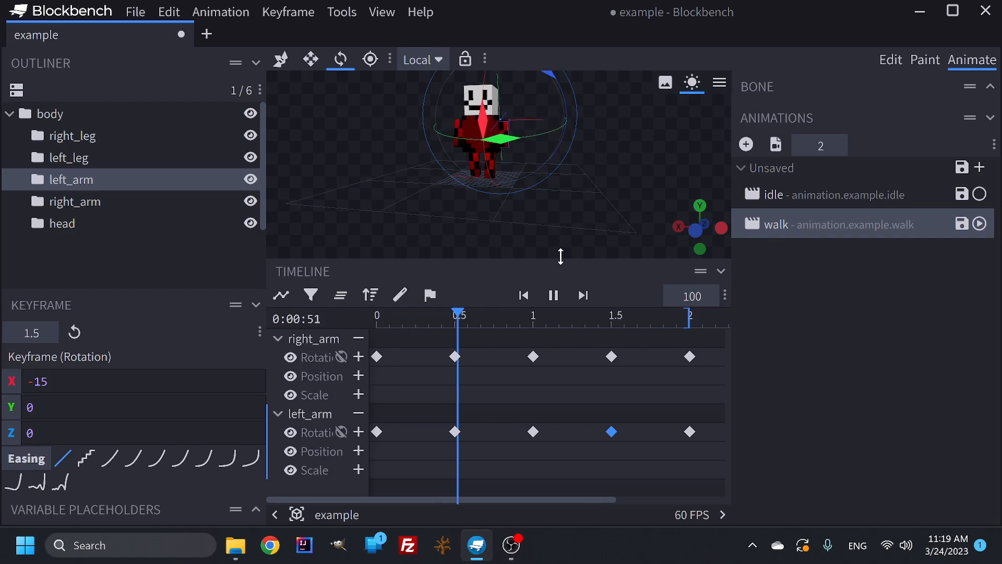
Replace the arm bones in the timeline with body and add a body position keyframe at 0.
click(359, 339)
click(359, 338)
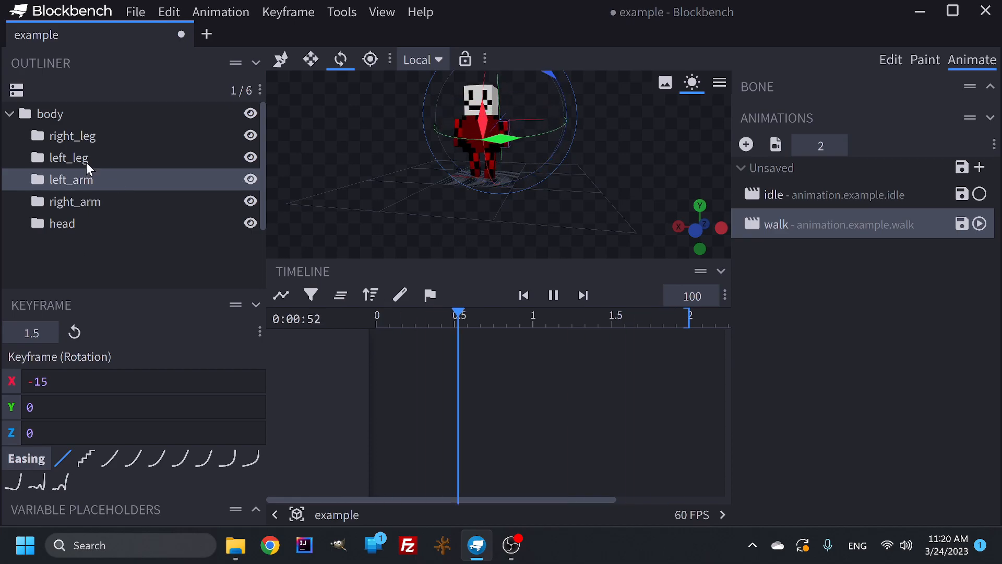
click(68, 118)
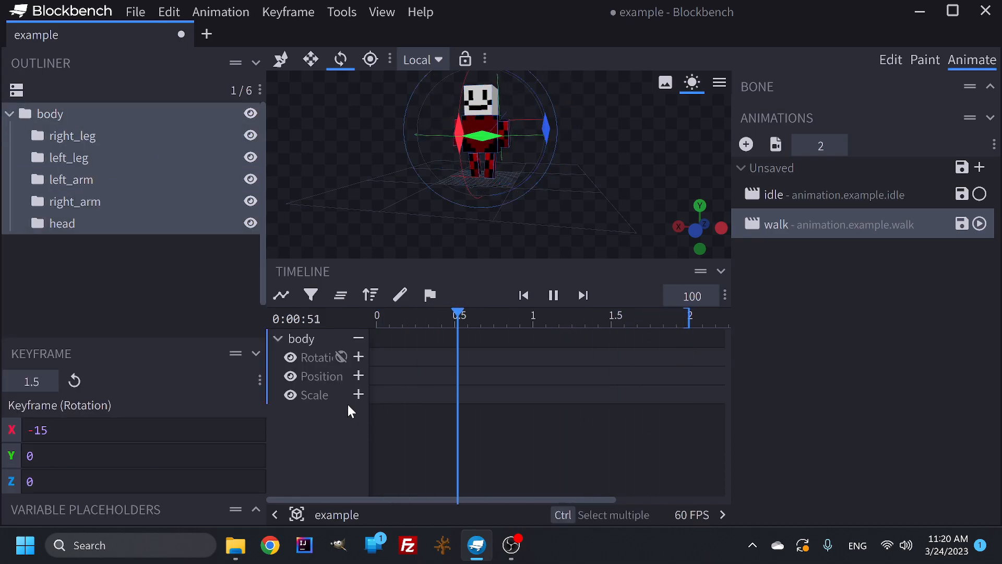
click(396, 319)
click(372, 319)
click(358, 375)
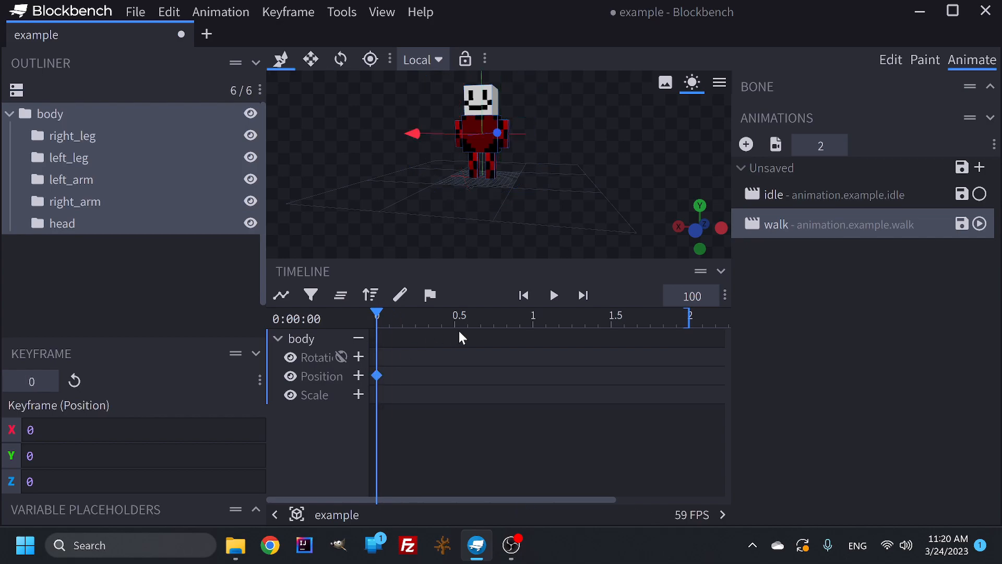
Show left_leg and right_leg in the timeline alongside body and add a position keyframe to each leg at 0.
click(454, 323)
click(534, 324)
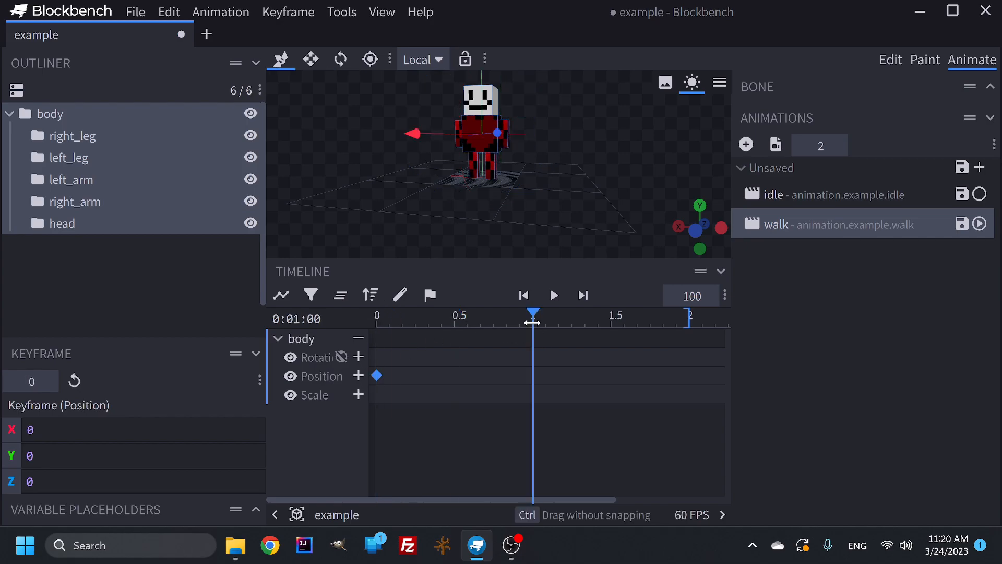
click(454, 320)
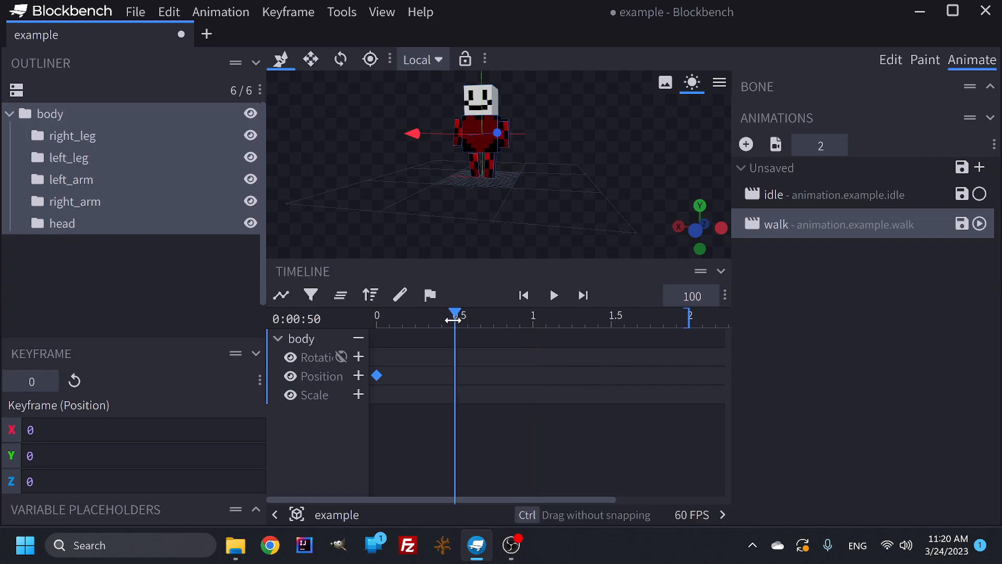
click(111, 256)
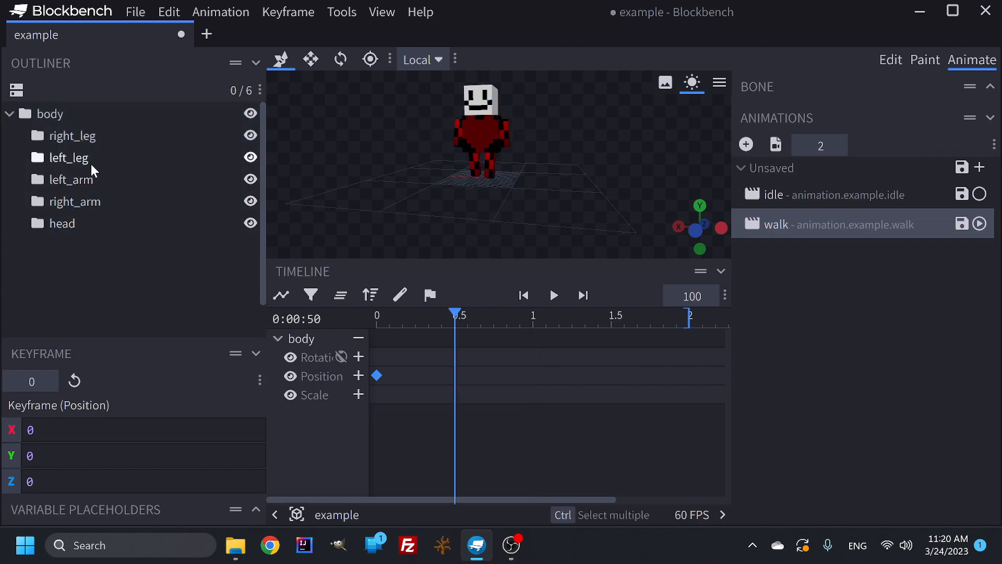
click(89, 158)
click(92, 135)
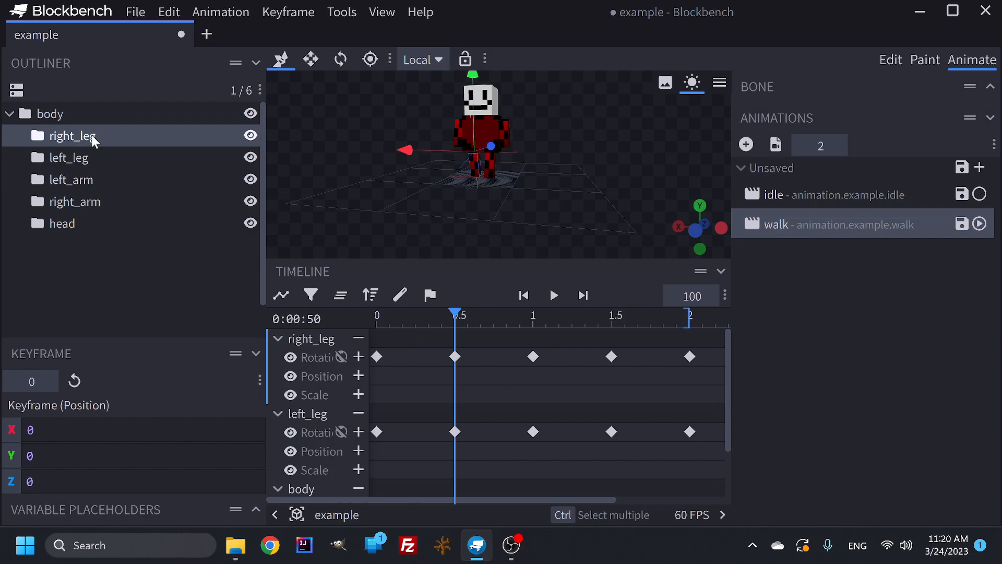
drag(455, 316, 336, 318)
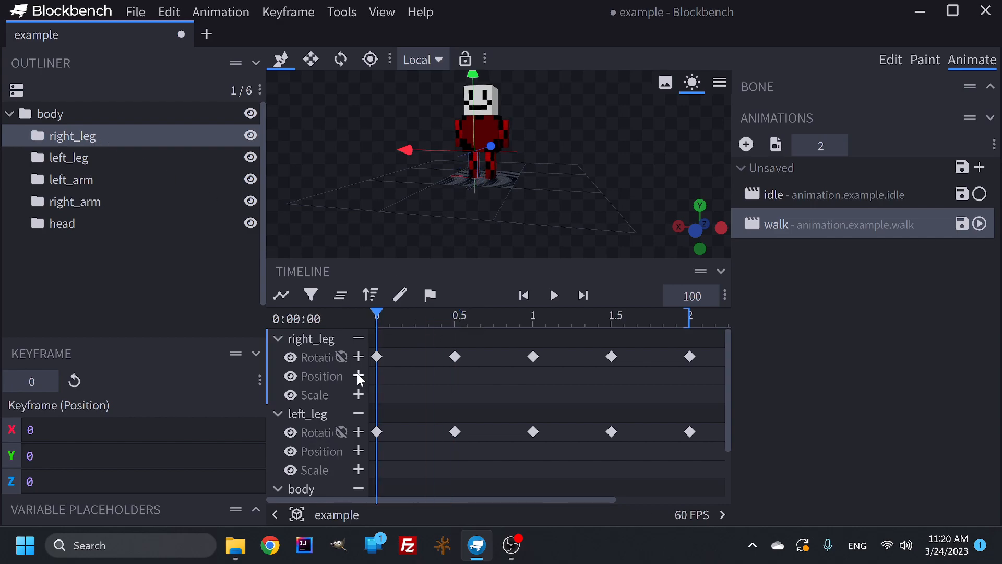
click(358, 451)
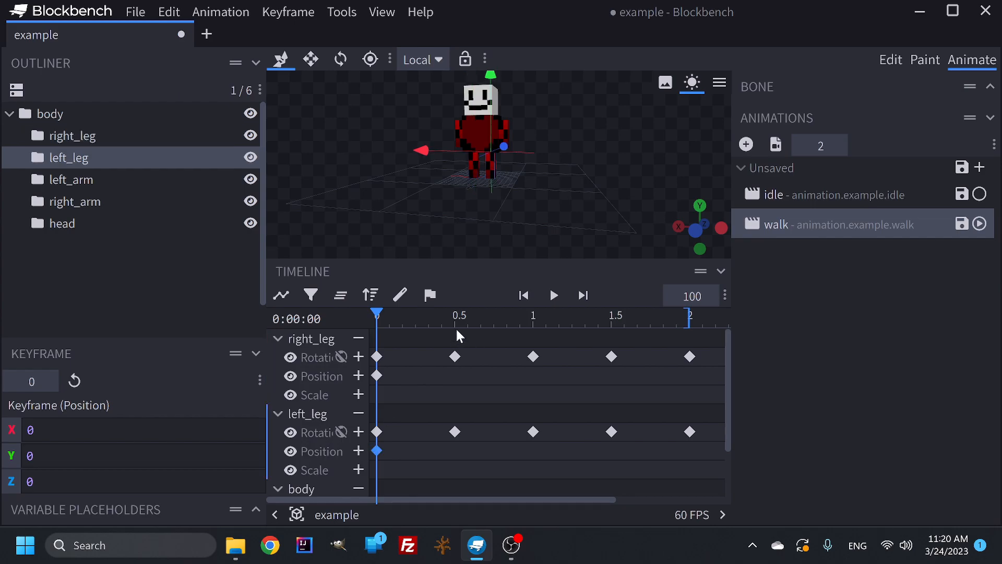
Add position keyframes to right_leg and left_leg at 0.5 and 1.
click(455, 323)
click(358, 375)
click(359, 451)
click(532, 323)
click(359, 375)
click(358, 450)
Add position keyframes to right_leg and left_leg at 1.5 and 2.
click(610, 323)
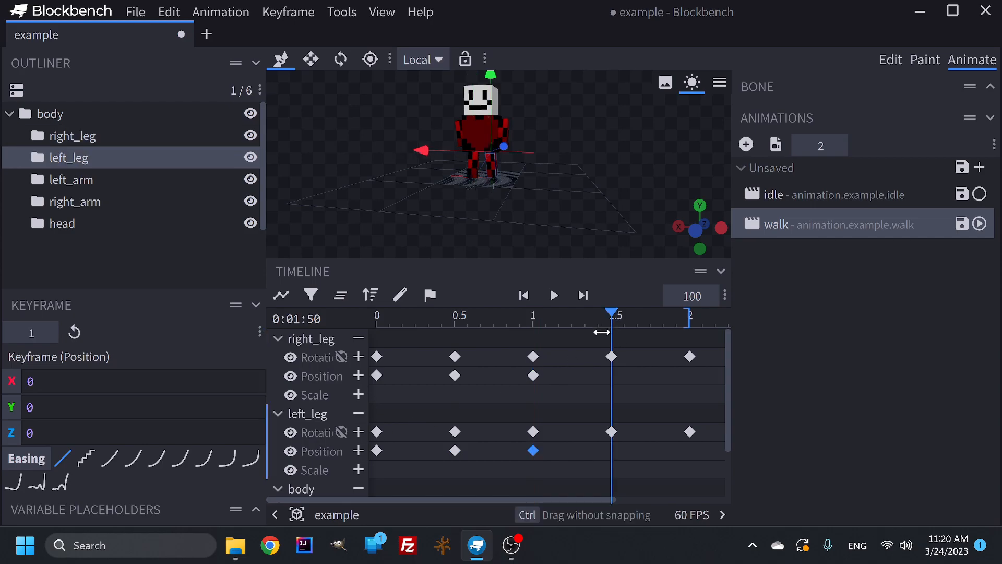
click(358, 375)
click(359, 451)
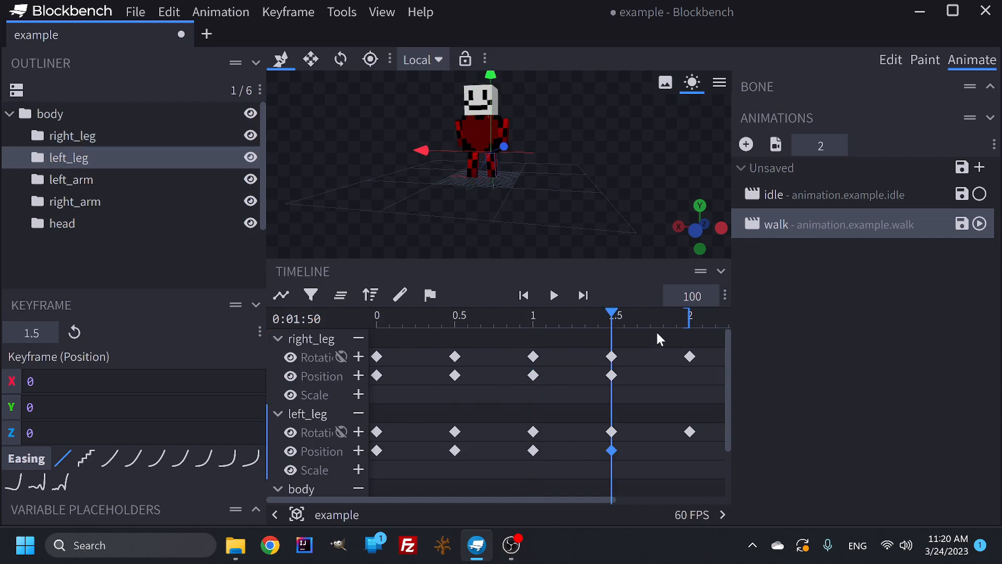
drag(608, 322, 689, 324)
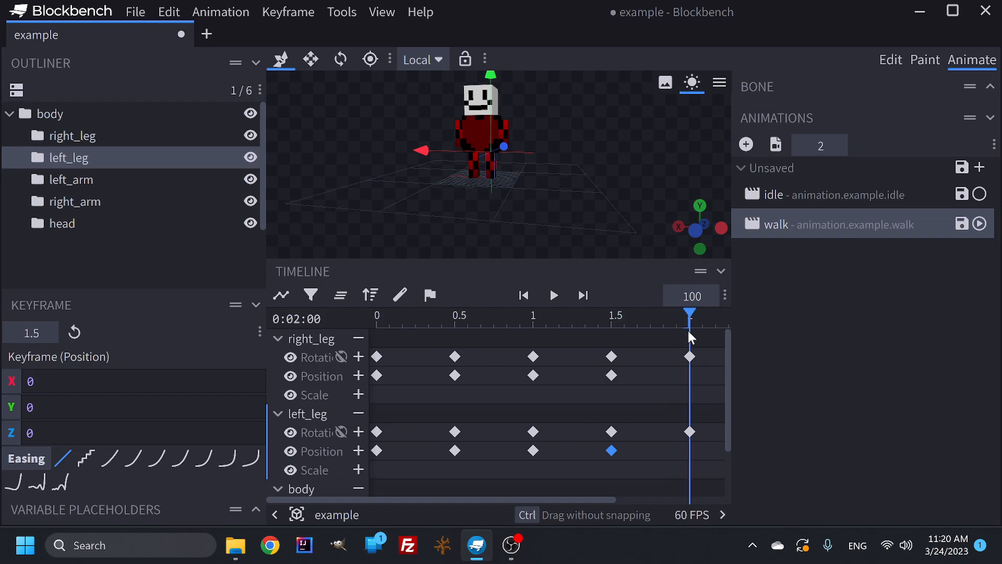
click(358, 375)
click(359, 451)
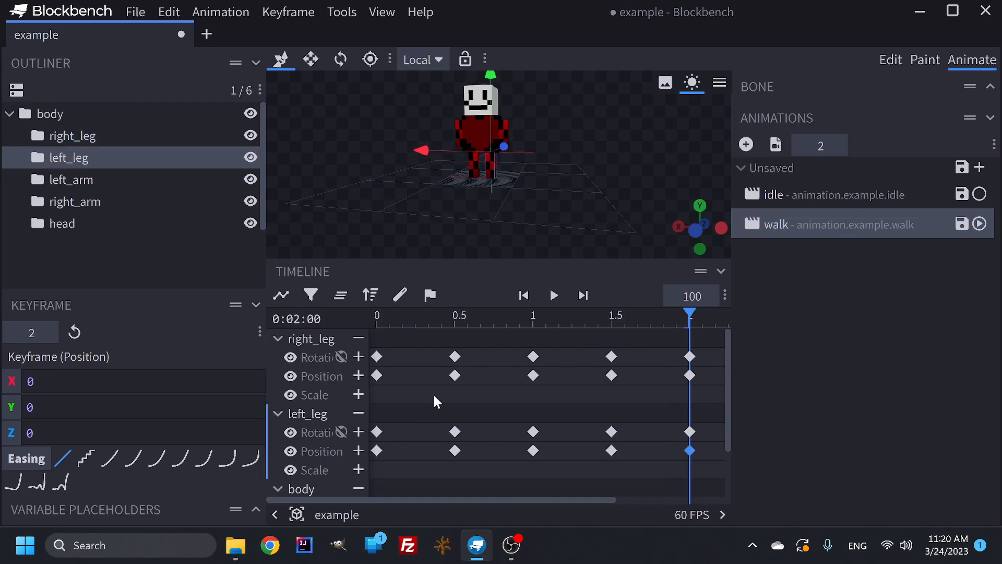
Add body position keyframes at 2, 1.5, 1 and 0.5.
scroll(434, 395, down, 1)
scroll(434, 395, down, 1)
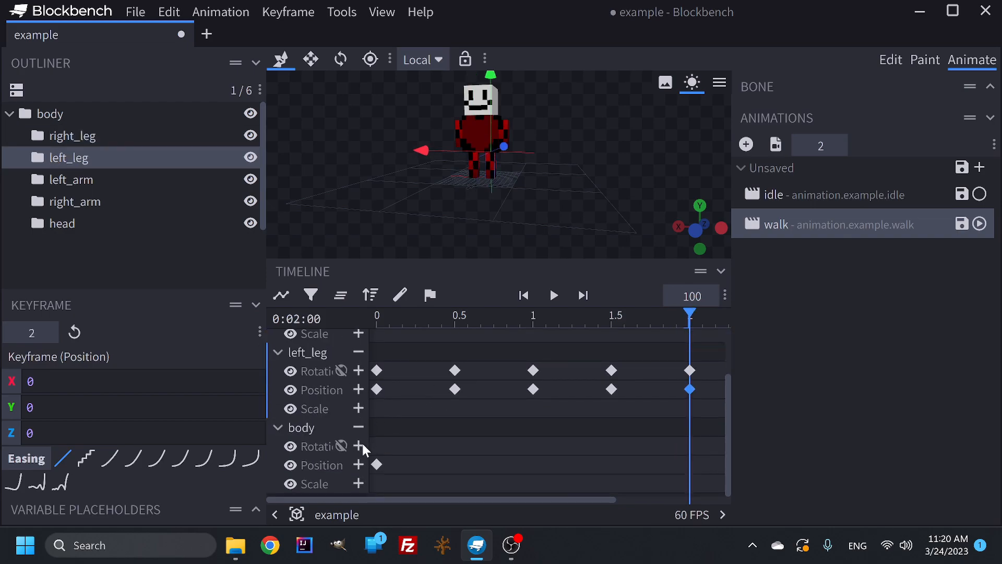
click(359, 463)
click(611, 322)
click(359, 465)
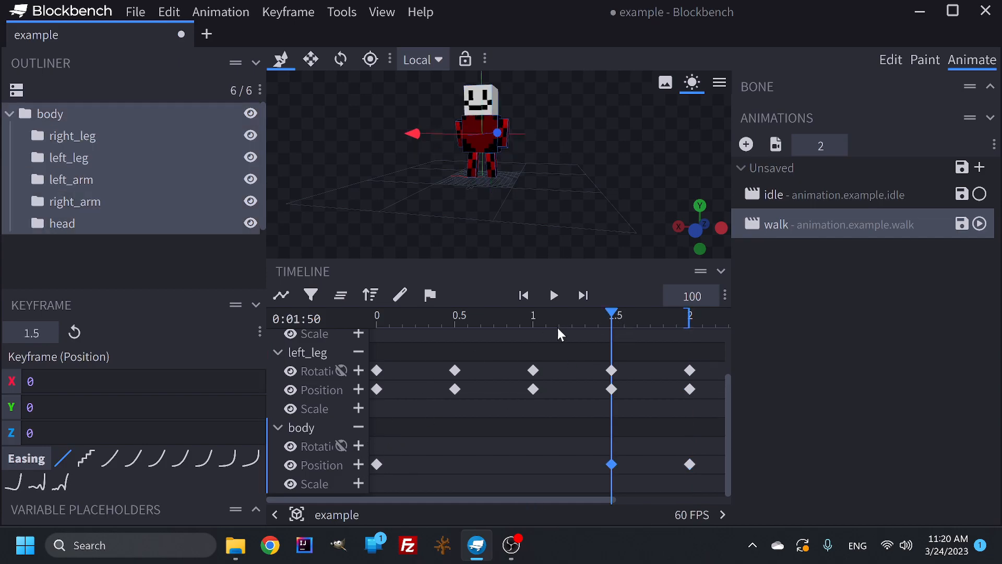
click(532, 324)
click(357, 463)
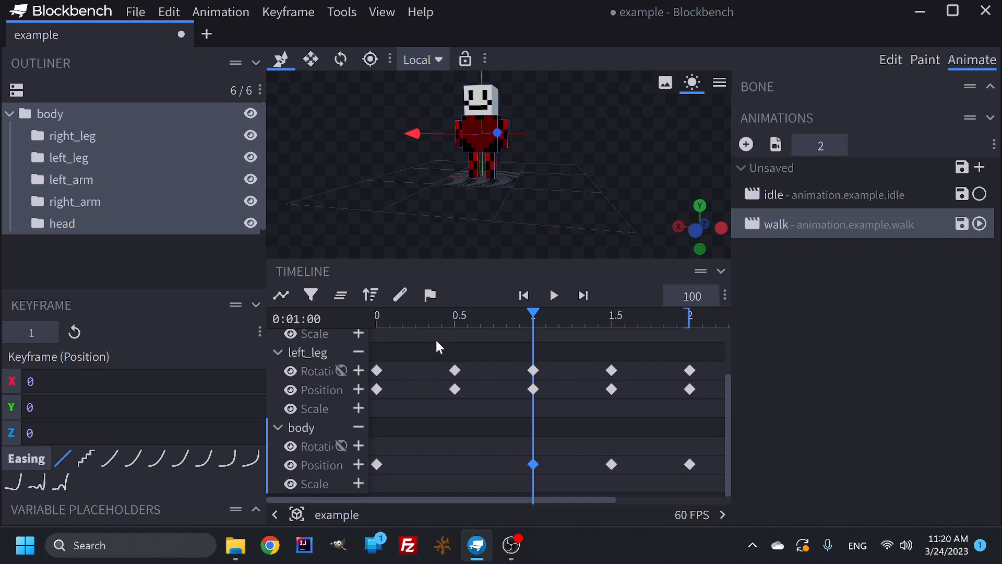
click(454, 321)
click(358, 465)
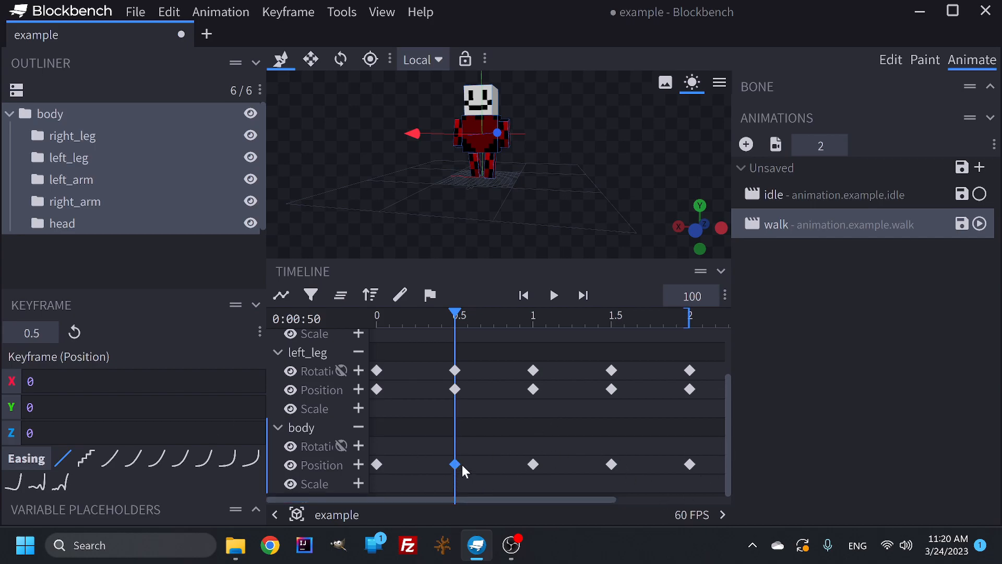
Set the Y position of the body keyframes at 0.5 and 1.5 to -0.5.
drag(33, 407, 18, 403)
key(BackSpace)
text(-0.5)
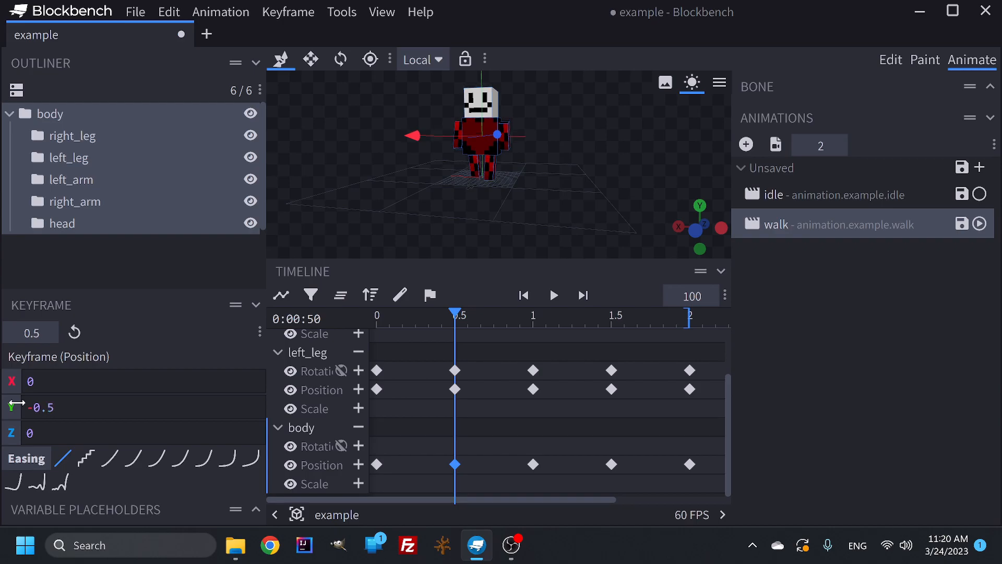
click(611, 464)
click(10, 405)
text(-0.5)
Set the Y position of the right_leg and left_leg position keyframes at 0.5 and 1.5 to 0.5.
scroll(449, 422, up, 2)
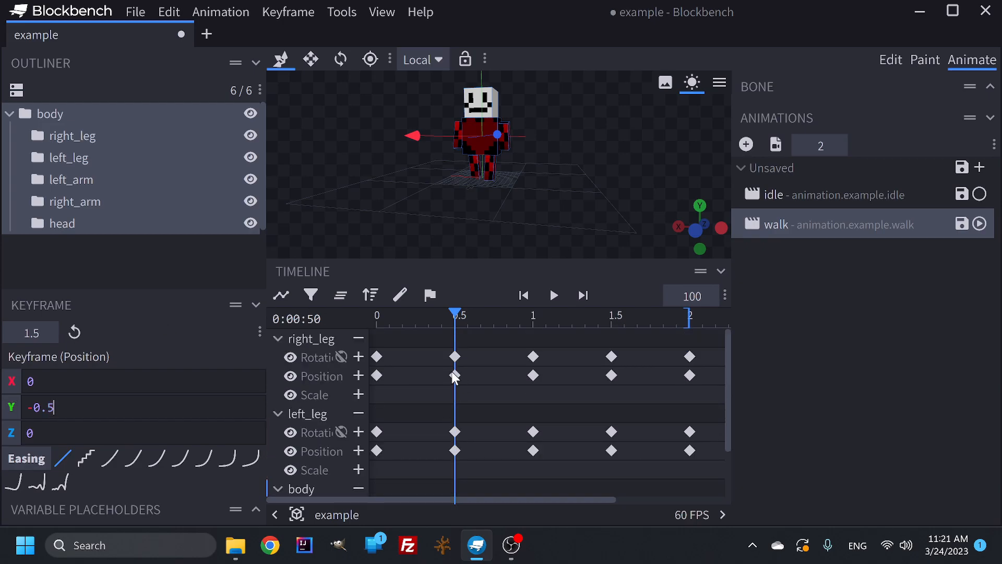
click(456, 376)
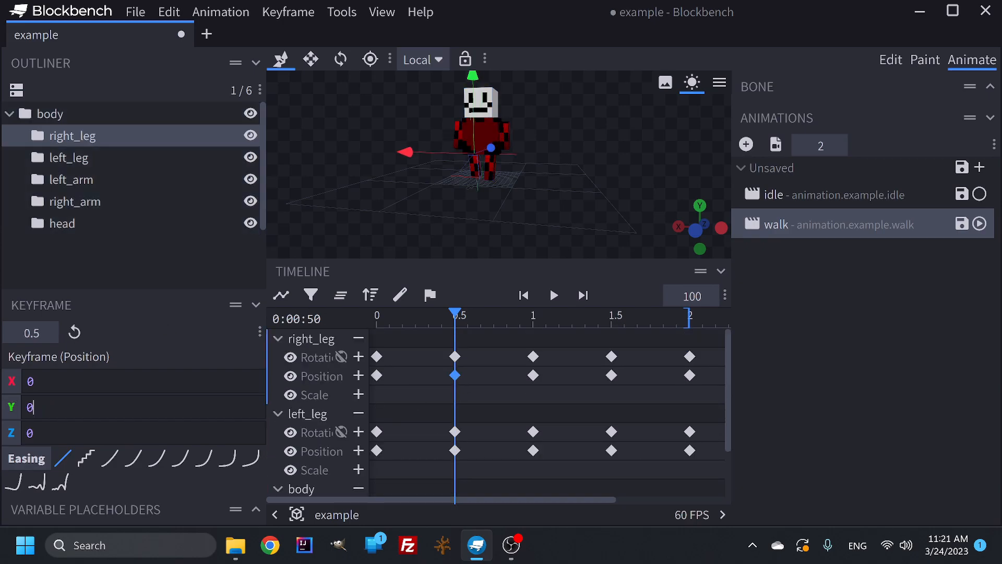
text(.5)
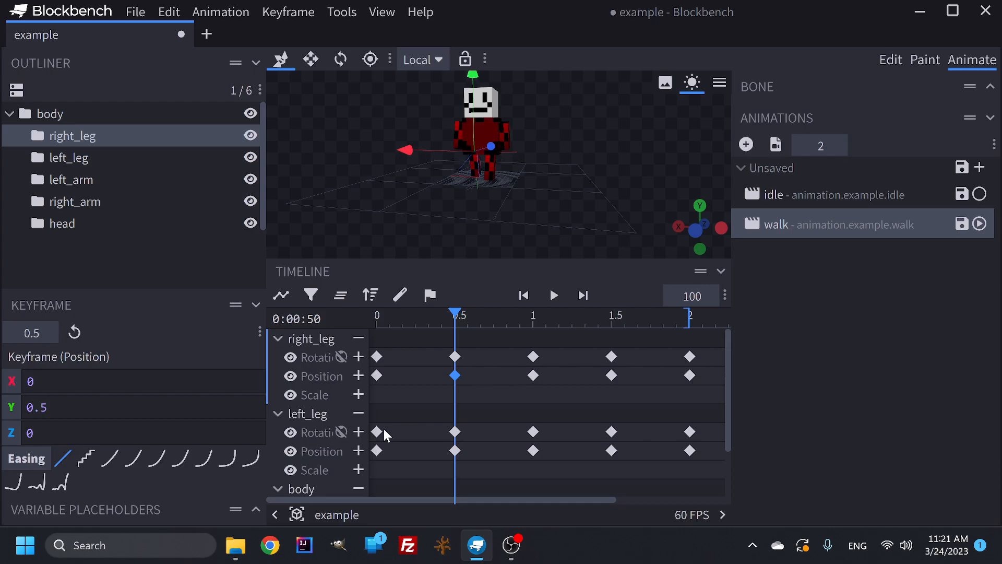
click(455, 450)
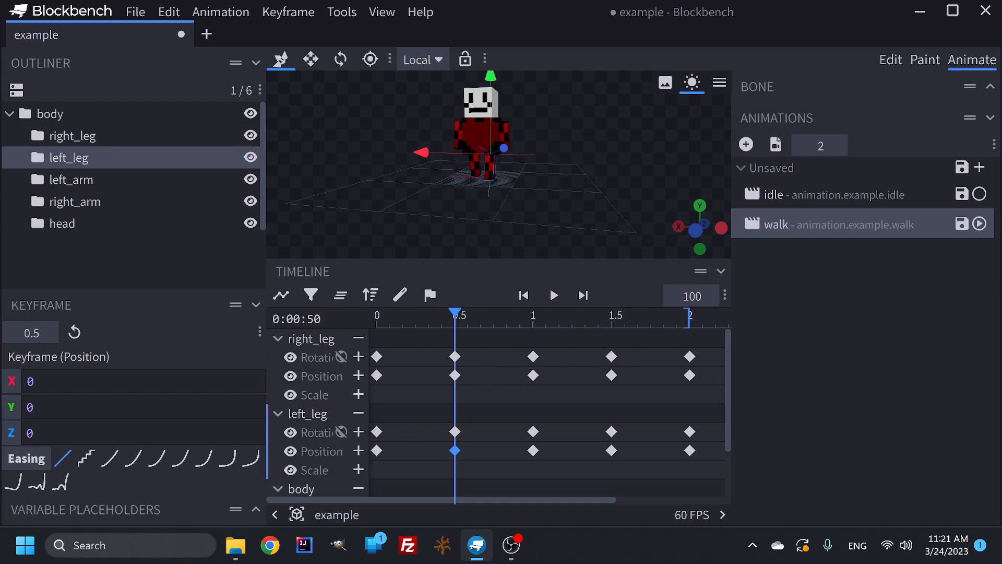
text(.5)
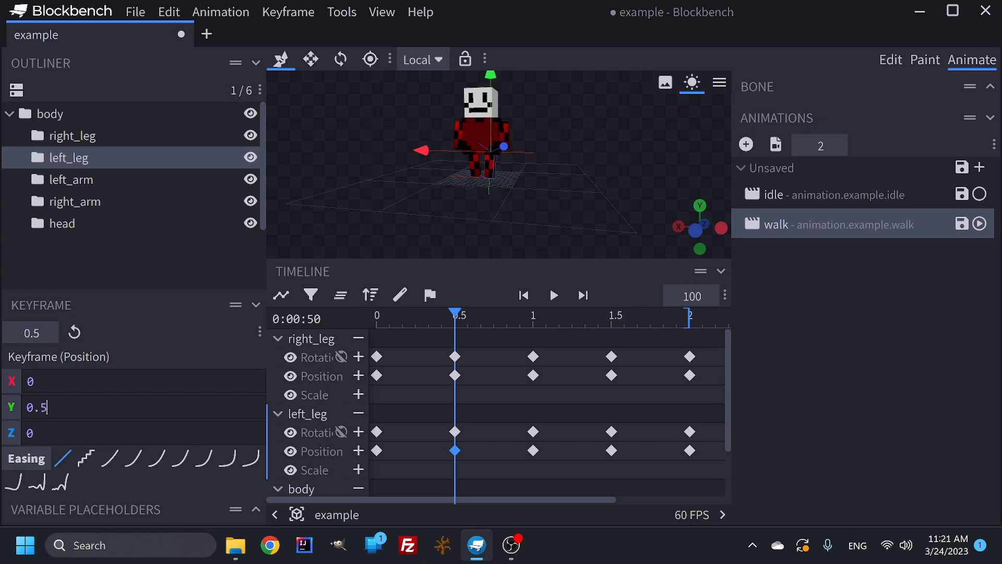
click(611, 376)
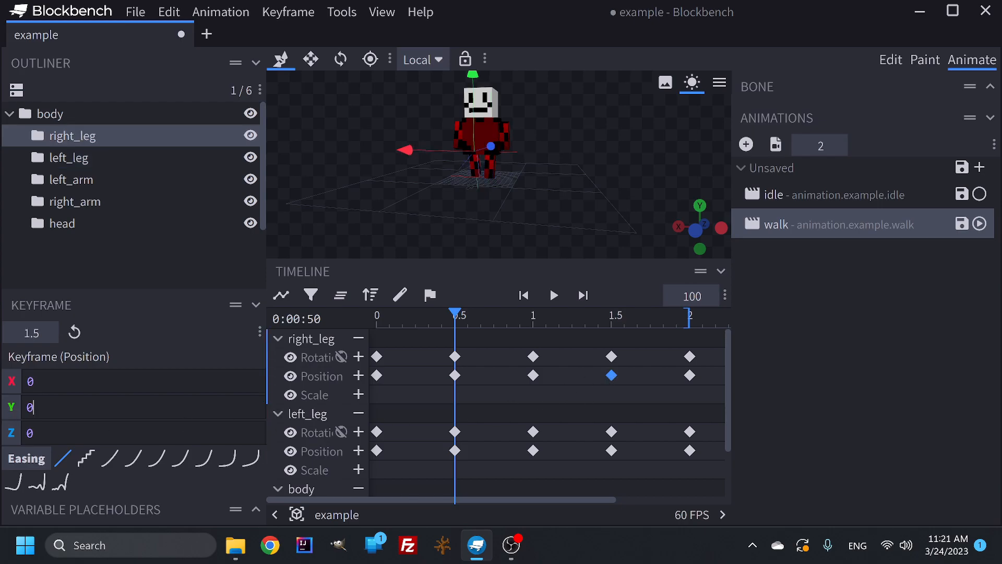
text(.5)
click(606, 449)
text(.5)
Play the walk animation and examine the character's body bob and leg movement up close from an angle.
click(549, 292)
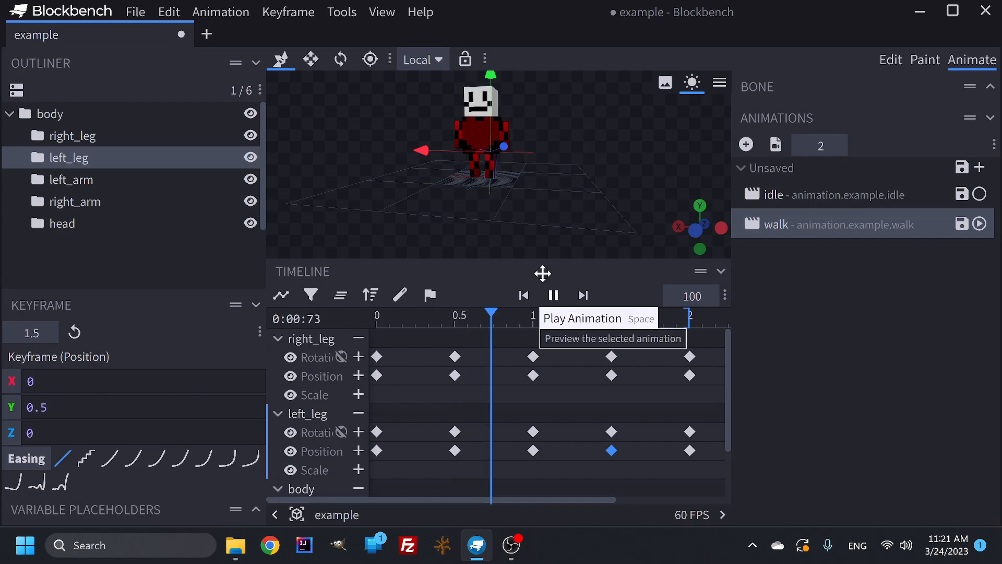
drag(572, 209, 551, 216)
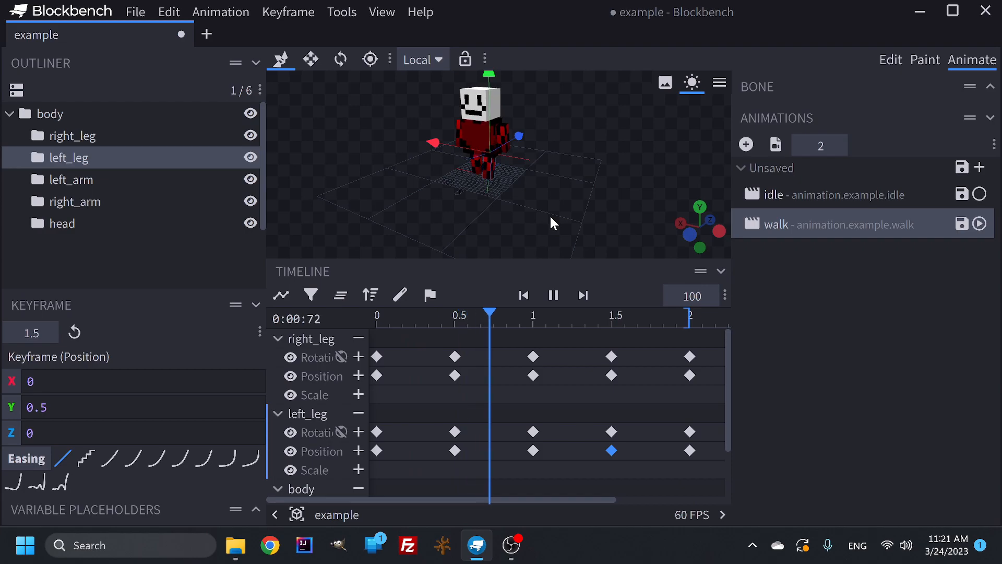
scroll(530, 208, up, 5)
drag(614, 151, 619, 179)
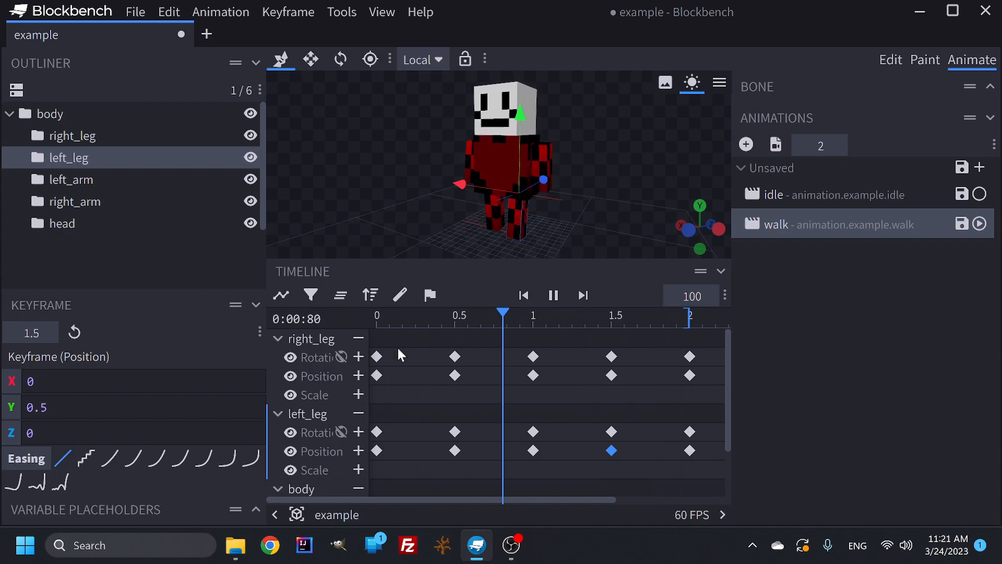
Remove right_leg, left_leg and body from the timeline view.
click(360, 337)
click(360, 338)
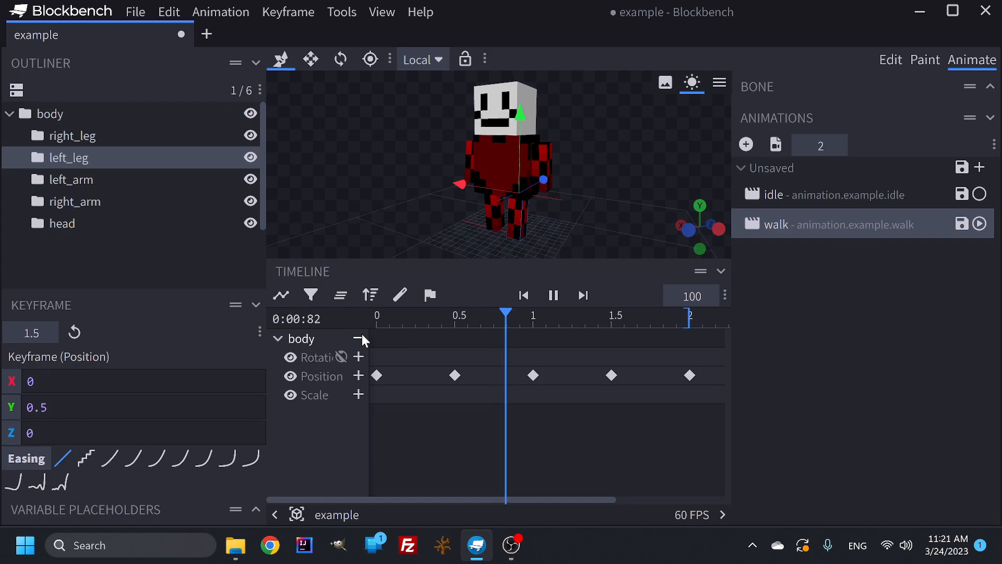
click(360, 337)
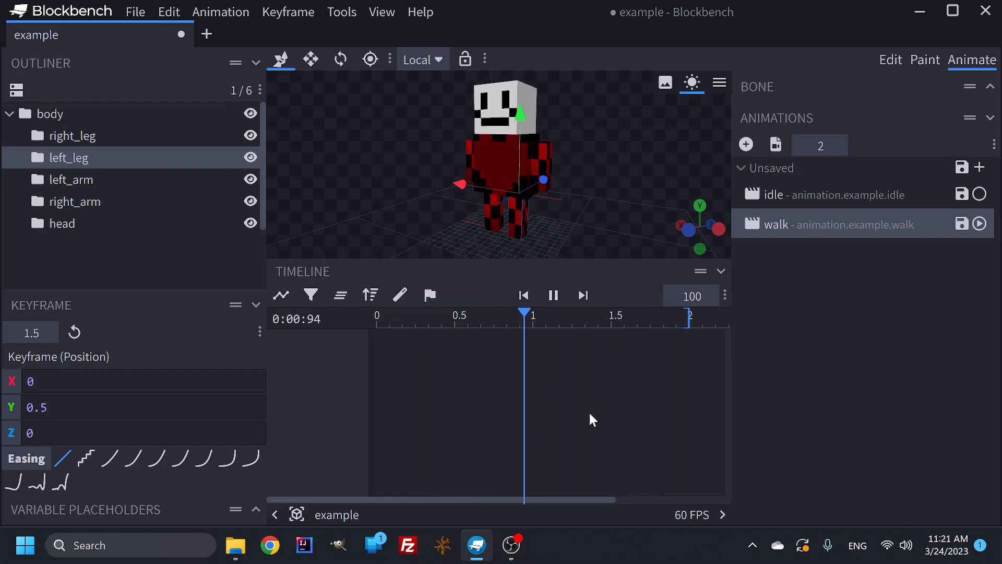
click(740, 166)
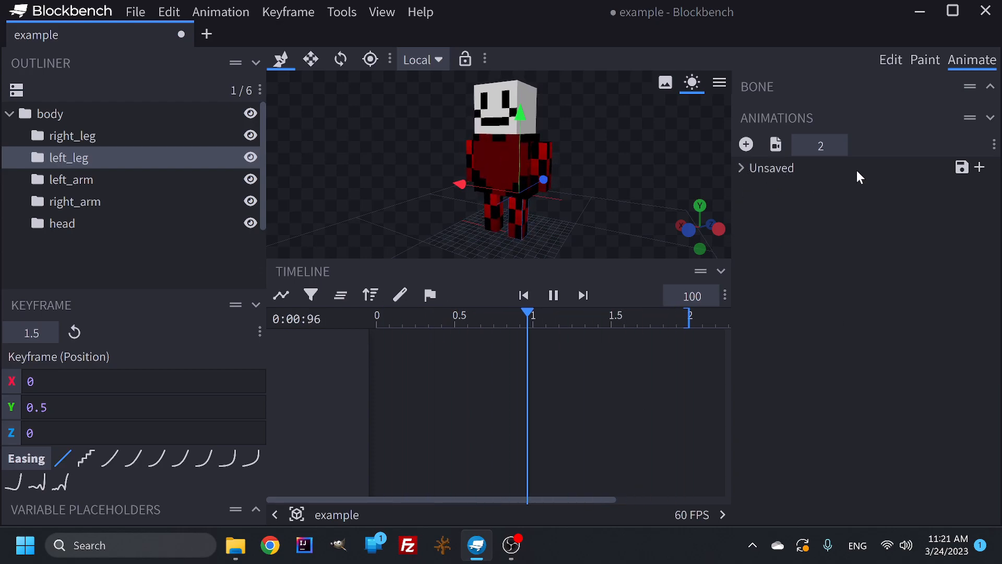
click(741, 167)
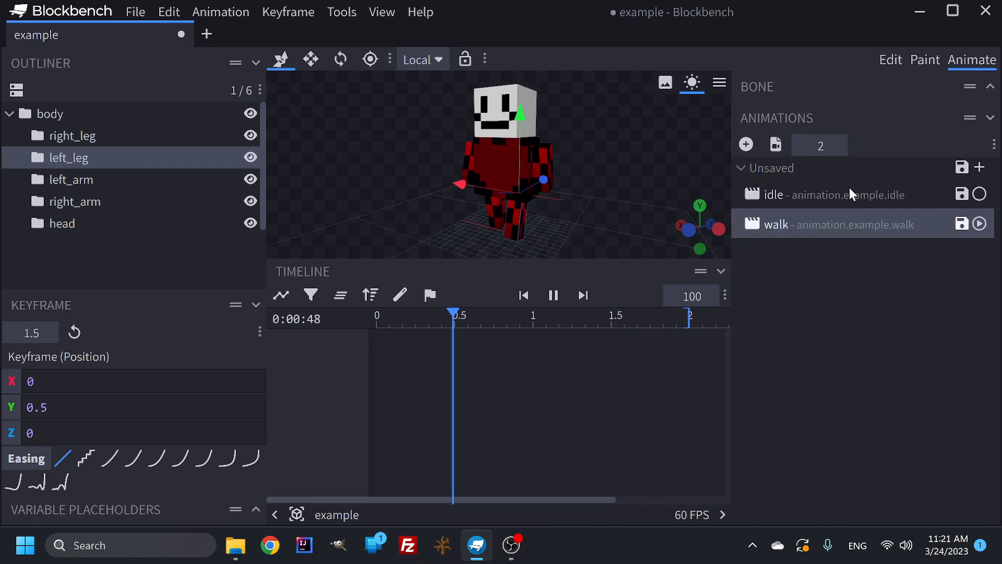
click(740, 168)
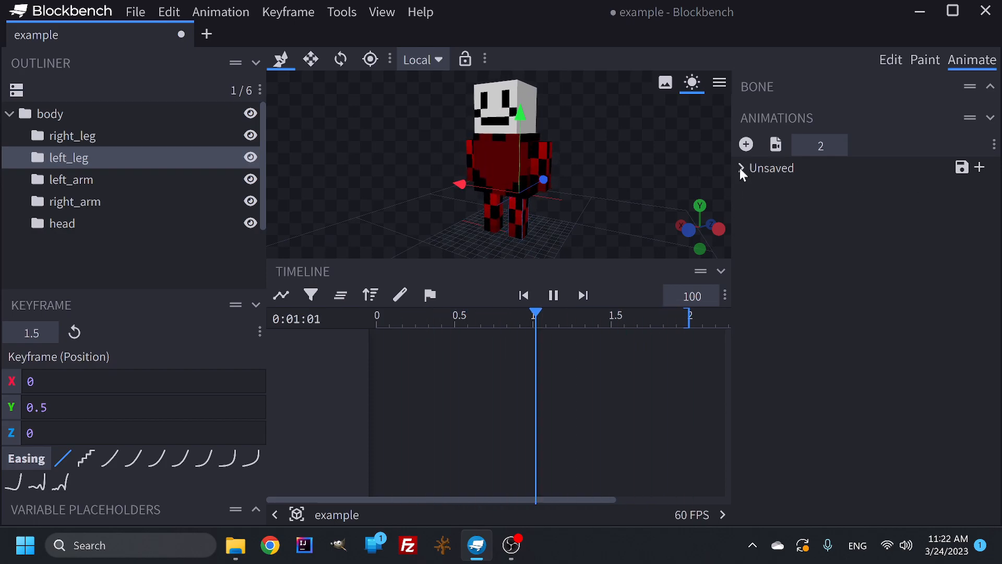
Save the unsaved idle and walk animations together as example.animation.json in the Pictures folder.
click(960, 167)
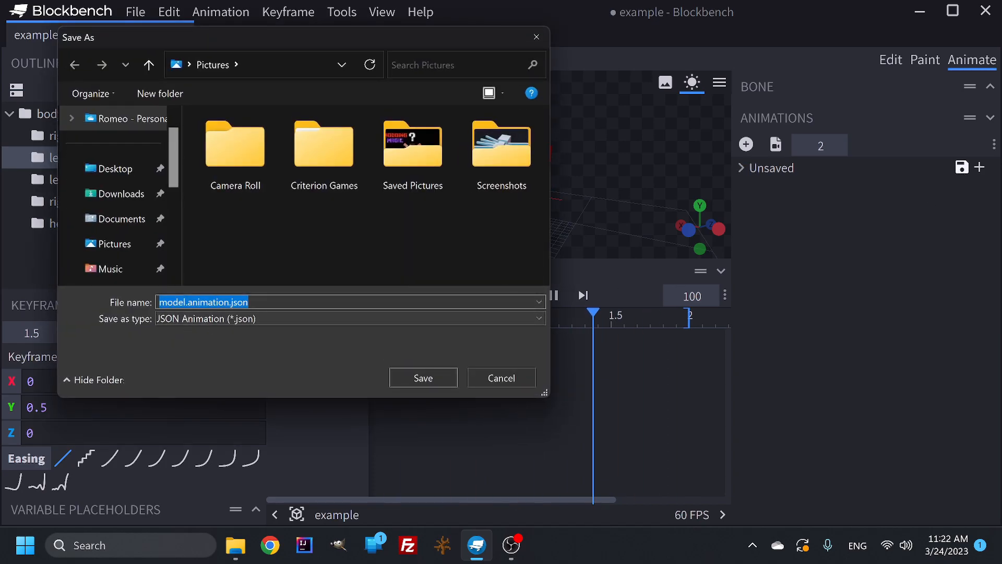
click(185, 302)
key(BackSpace)
key(BackSpace)
key(BackSpace)
key(BackSpace)
key(BackSpace)
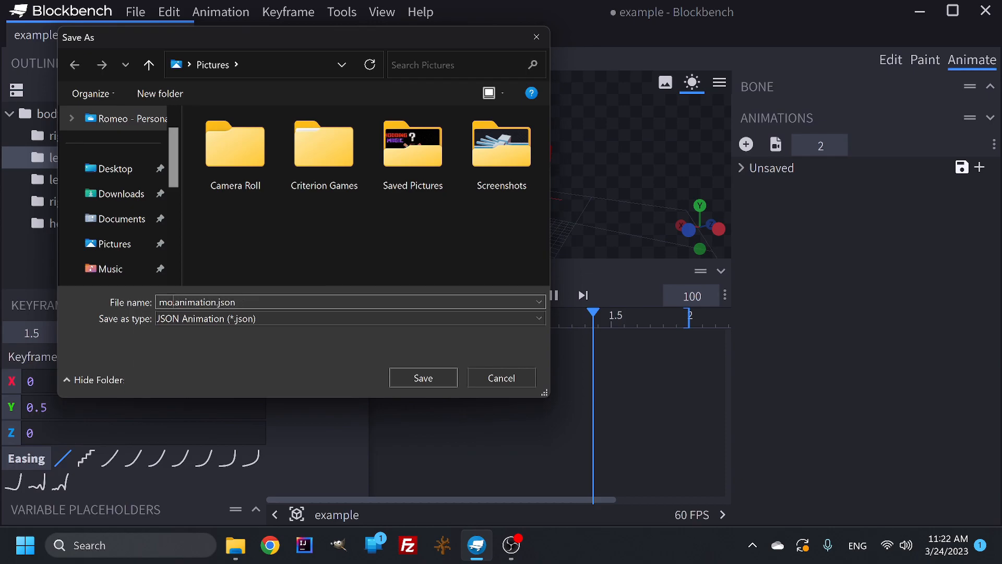
text(example)
click(422, 377)
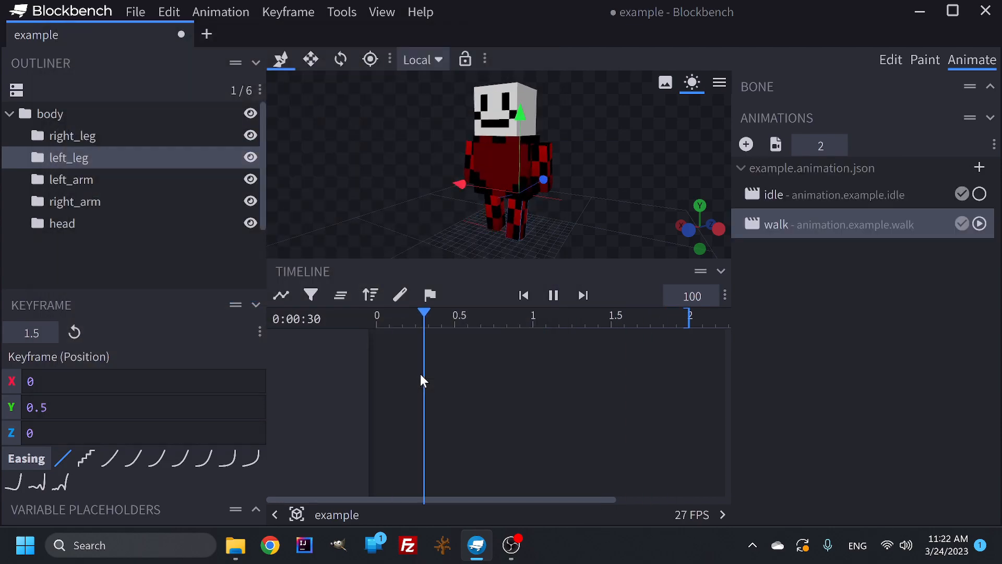
Return to Edit mode and save the example texture as example.png in the Pictures folder.
click(894, 59)
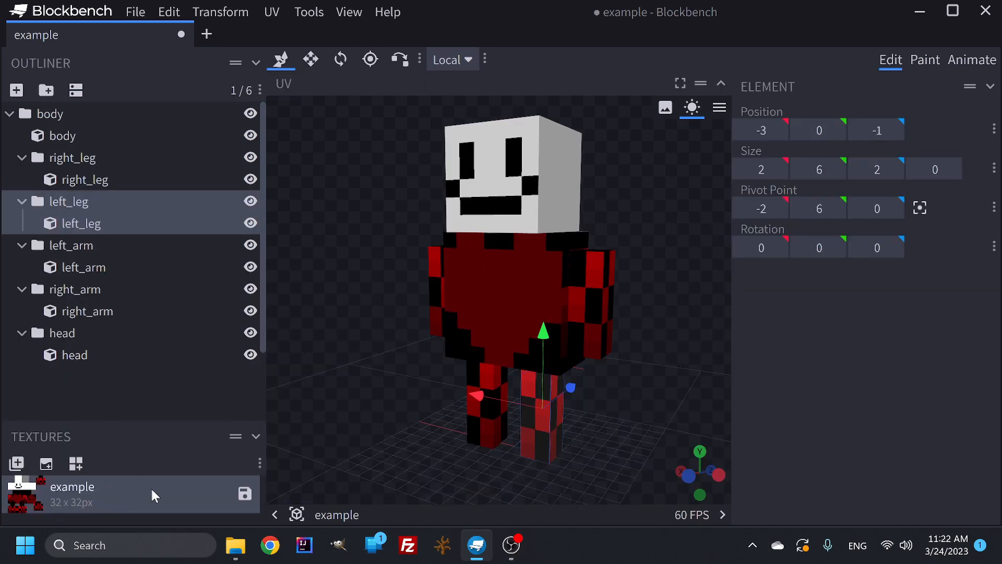
click(245, 494)
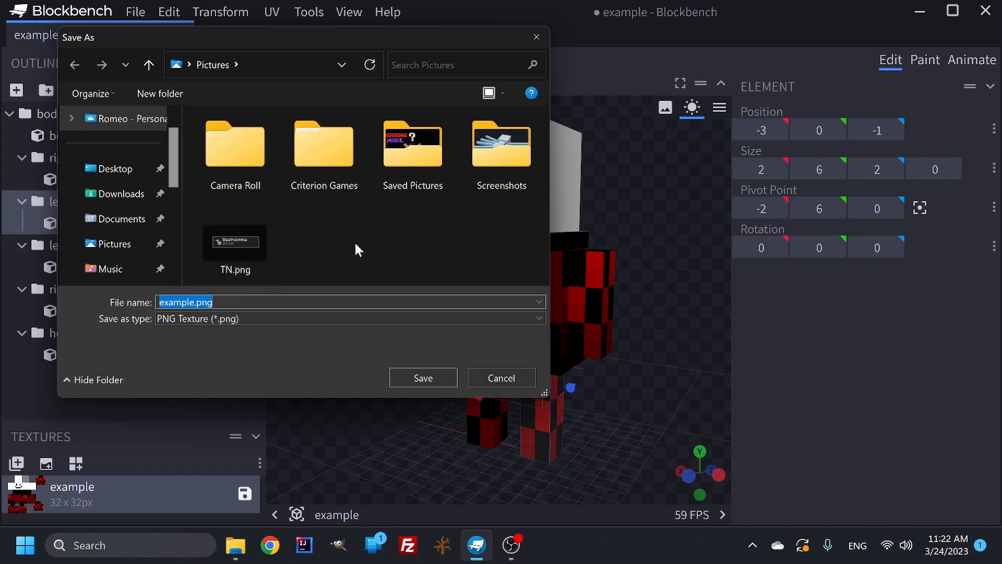
click(418, 380)
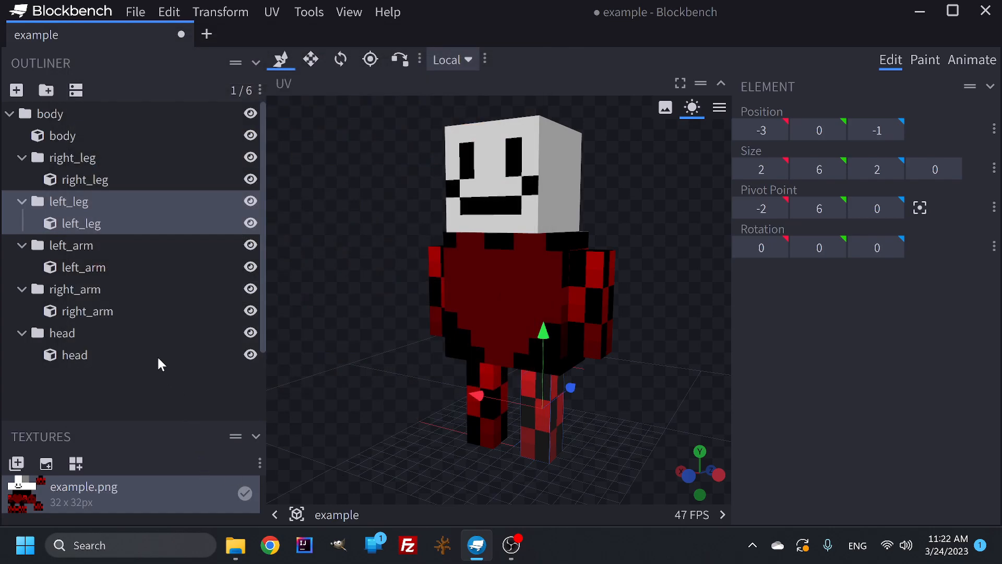
Export the character as a GeckoLib model named example.geo.json in the Pictures folder.
click(133, 12)
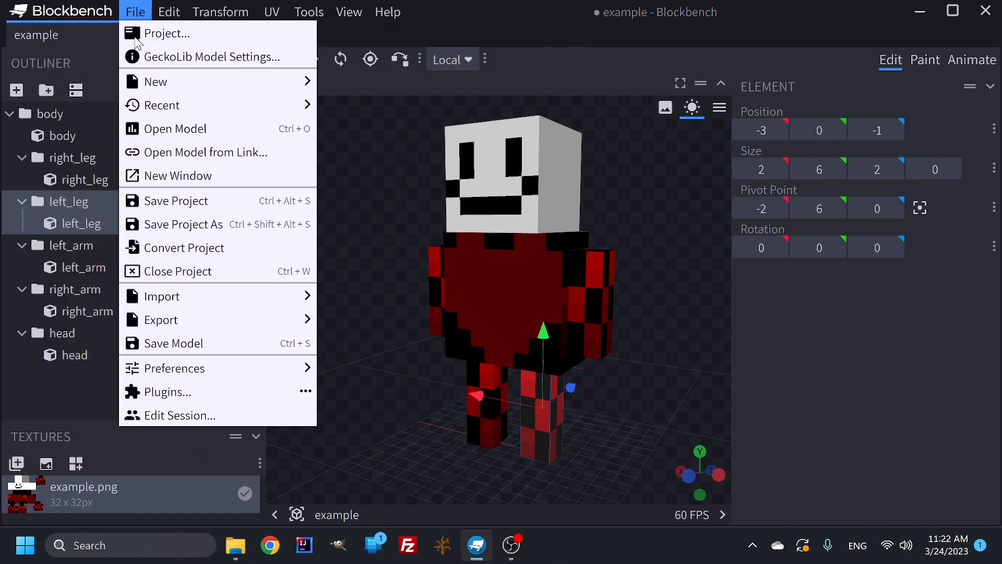
mouse_move(248, 316)
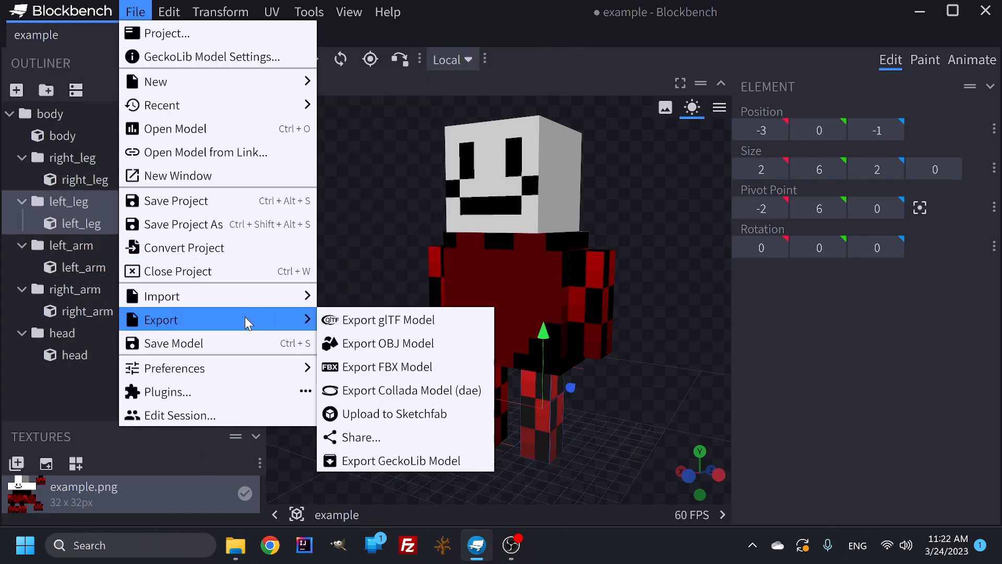
click(394, 460)
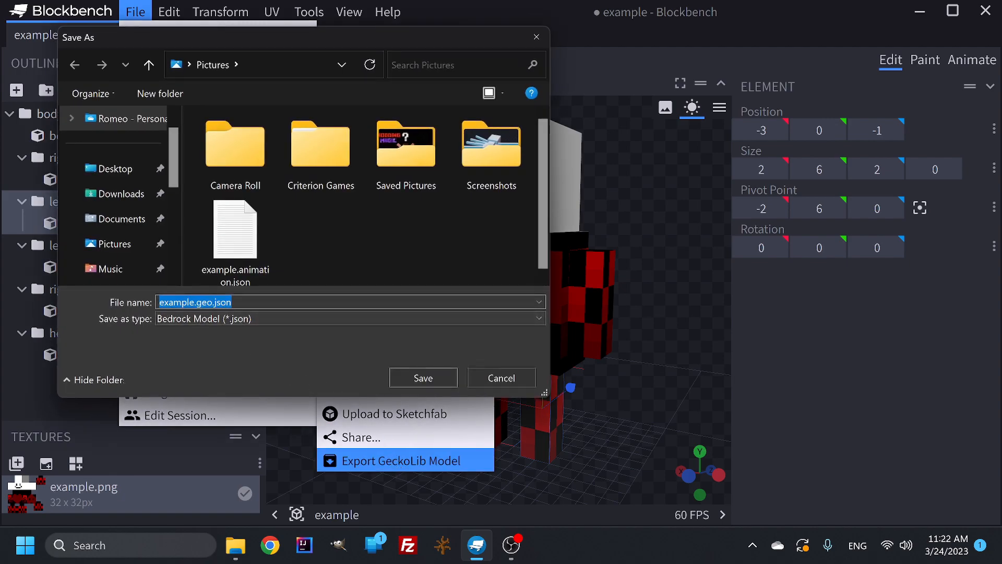
click(403, 377)
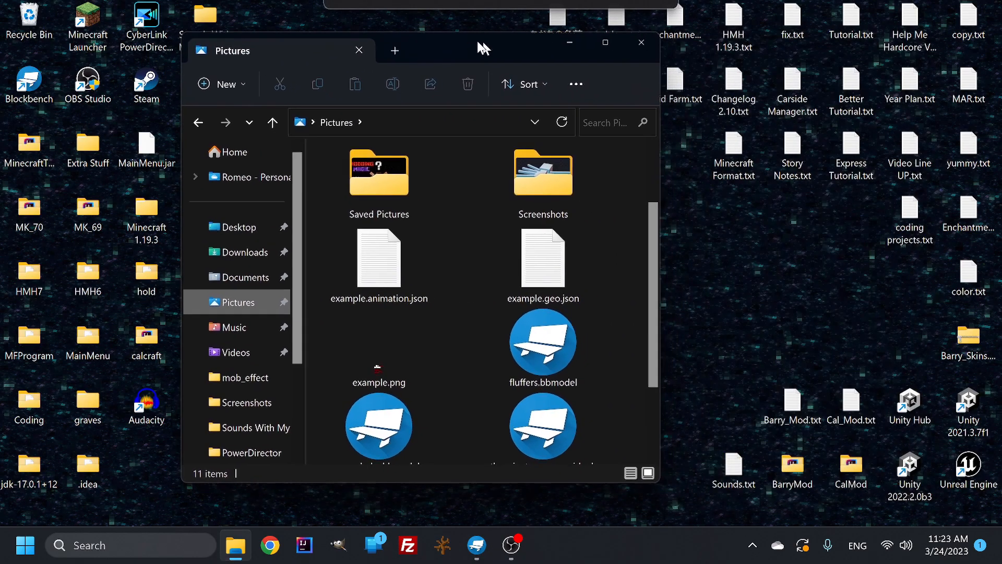
In File Explorer, check the Pictures folder for the exported animation, geometry and texture files of the example model.
drag(477, 41, 409, 39)
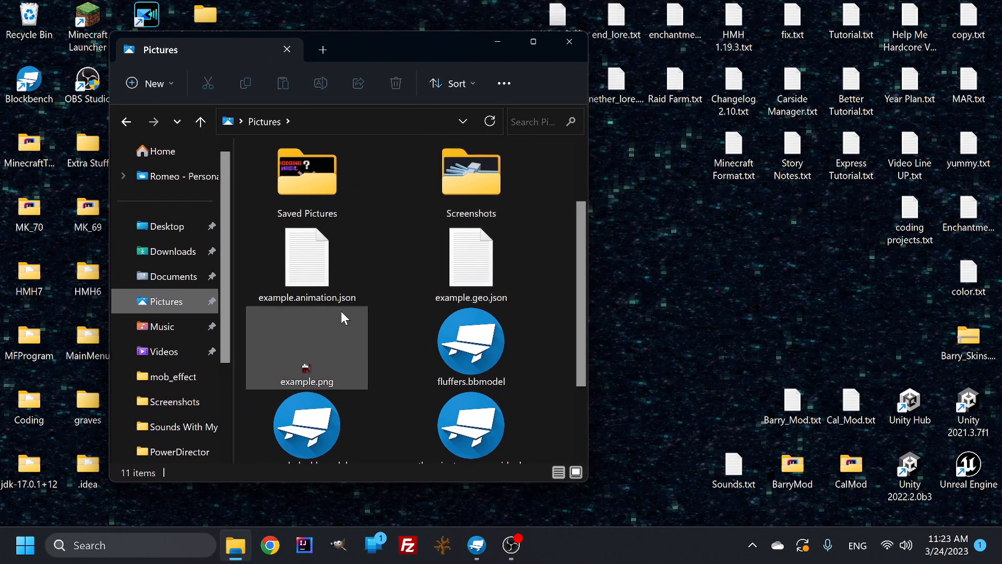
click(316, 282)
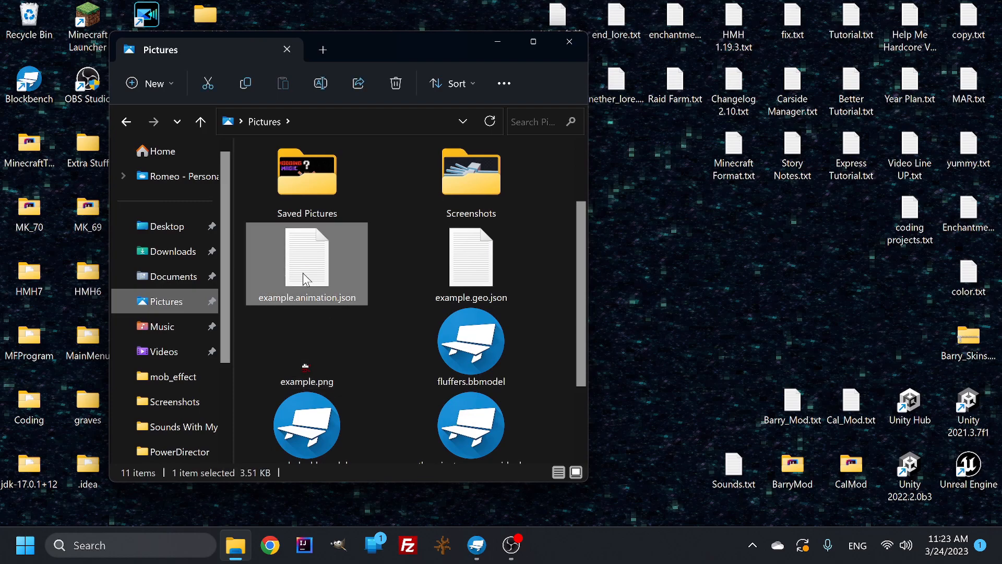
click(453, 278)
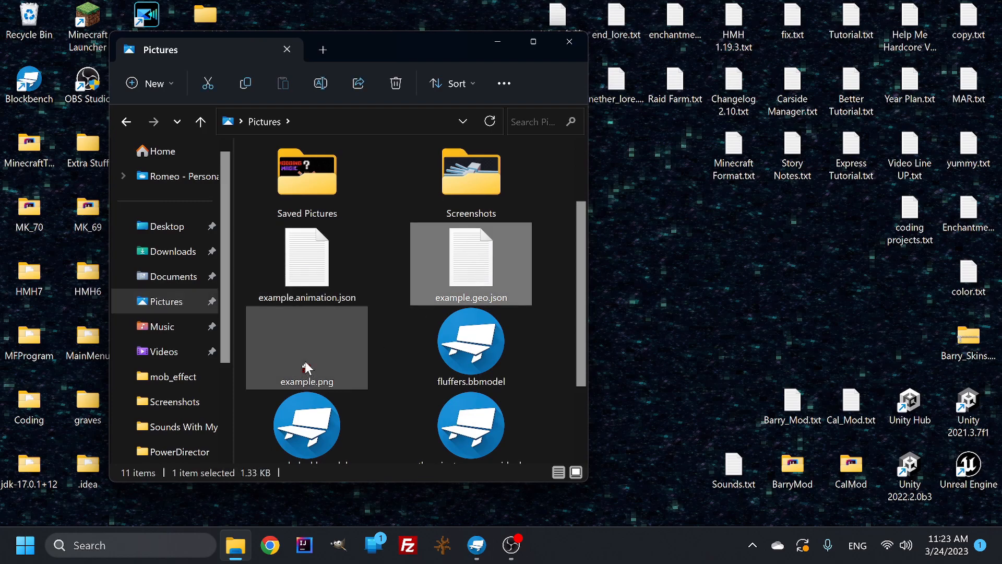
click(319, 374)
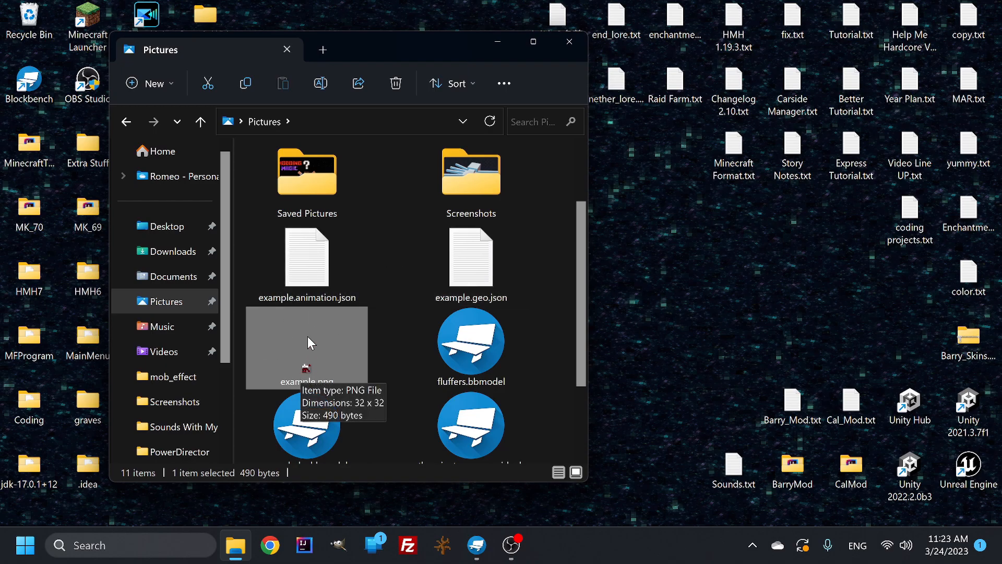
click(396, 336)
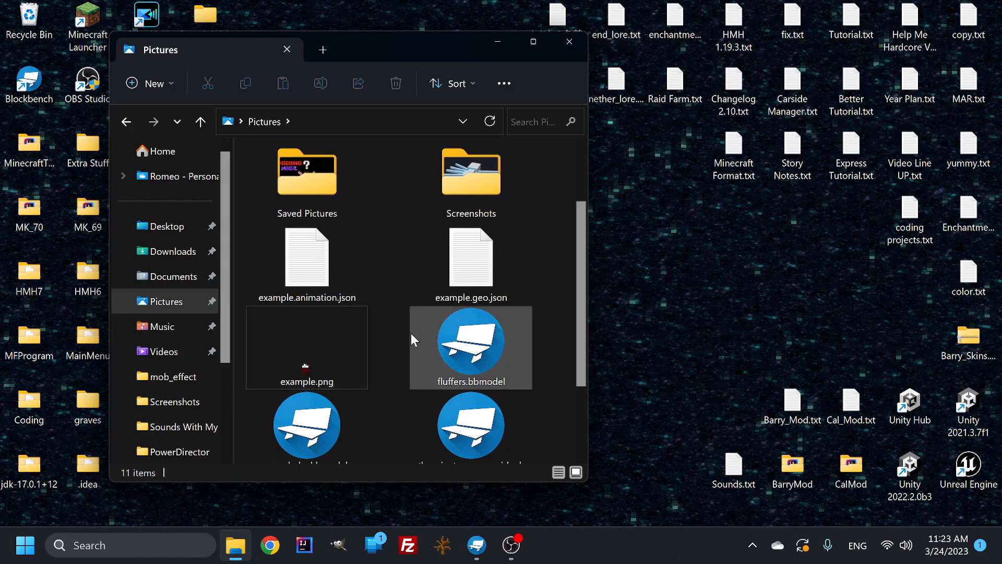
scroll(399, 326, down, 1)
scroll(398, 326, up, 3)
scroll(398, 327, down, 2)
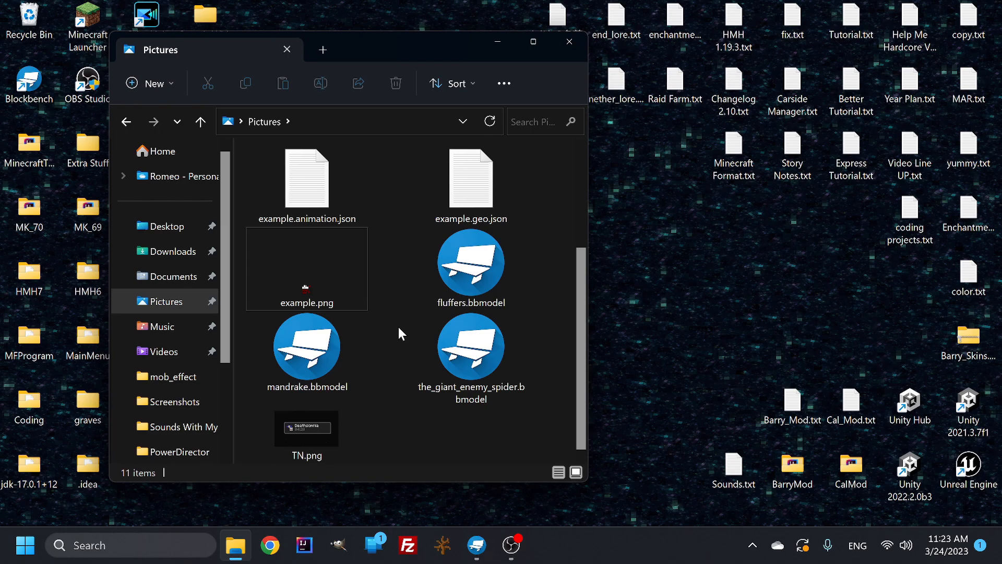
scroll(398, 328, up, 2)
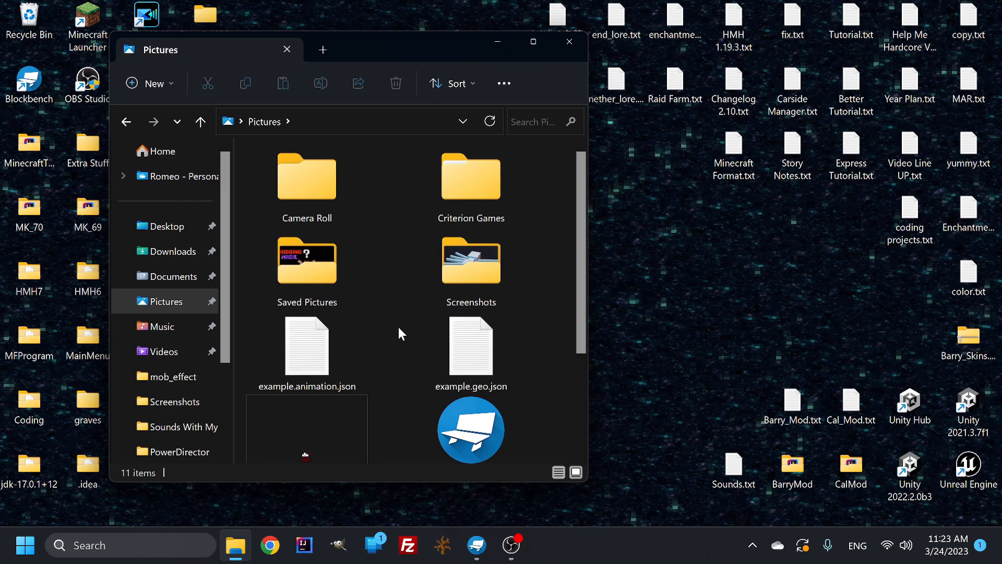
scroll(399, 334, down, 2)
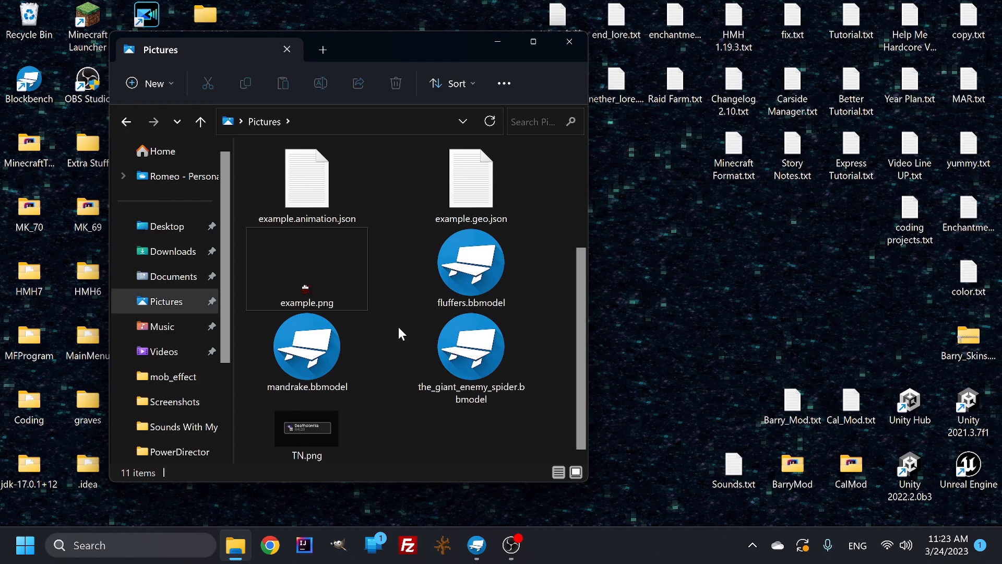
Reposition the Pictures folder window and minimize it to reveal the desktop.
drag(414, 47, 453, 40)
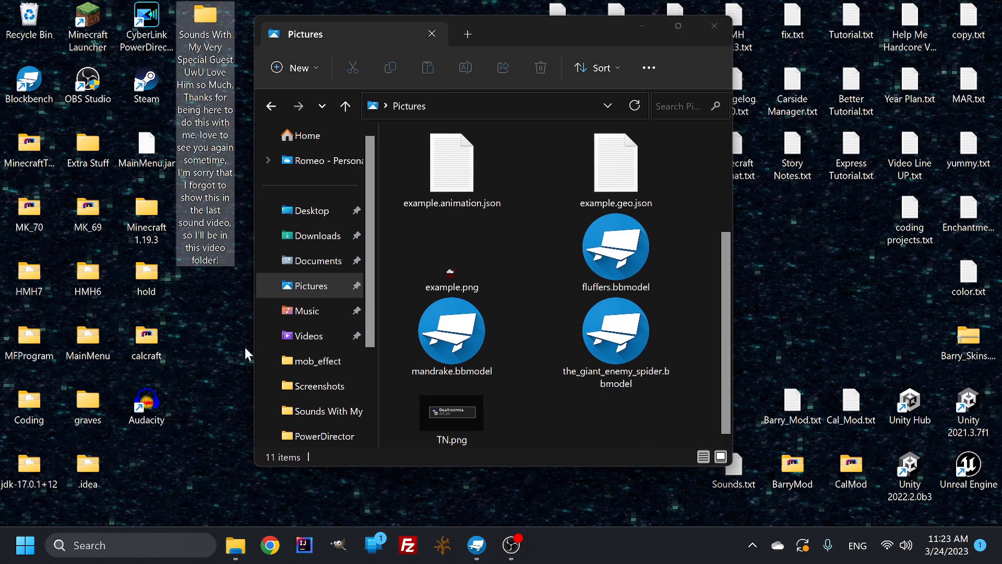
click(538, 412)
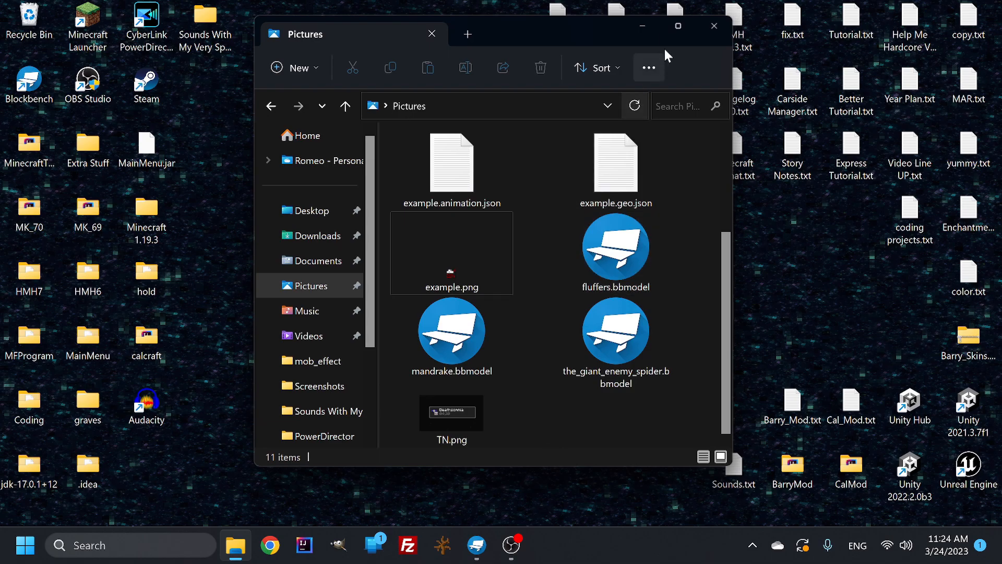
click(644, 26)
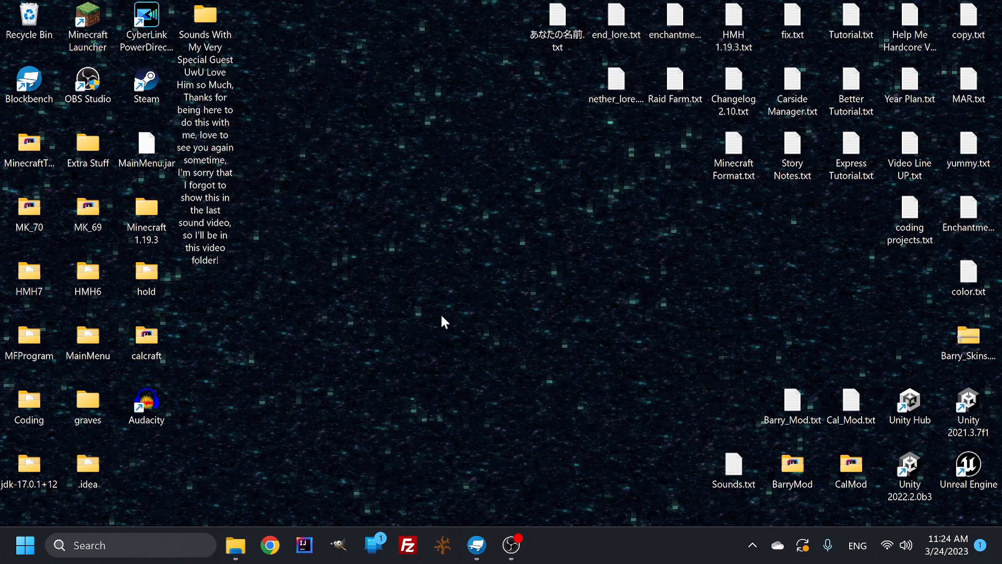